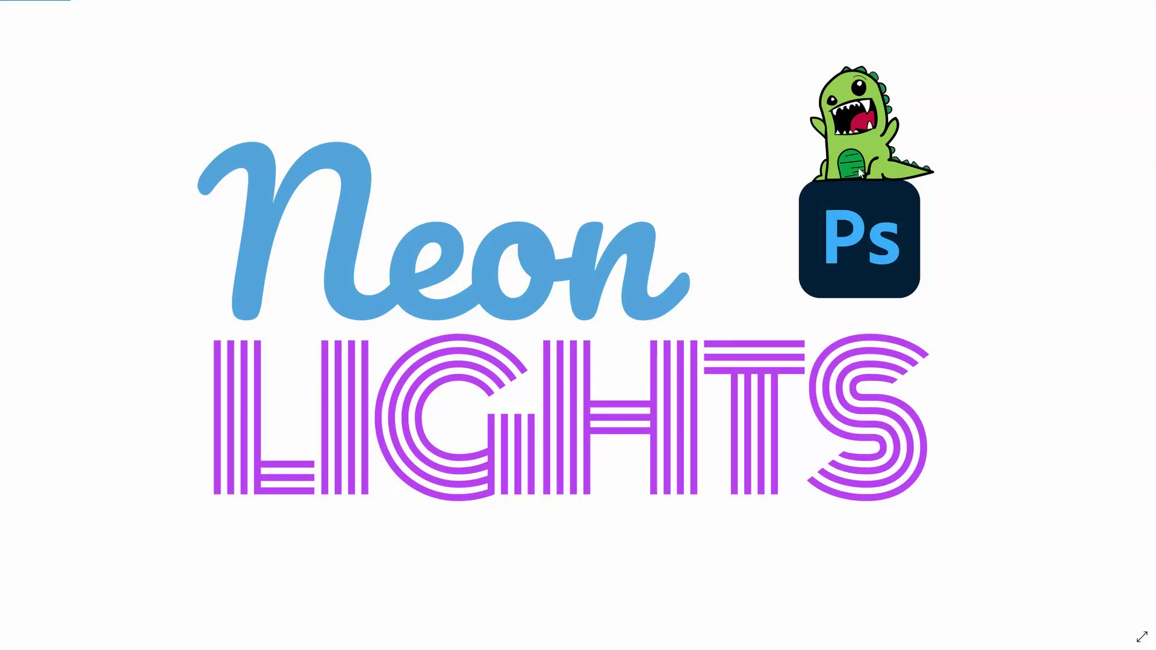
key(Right)
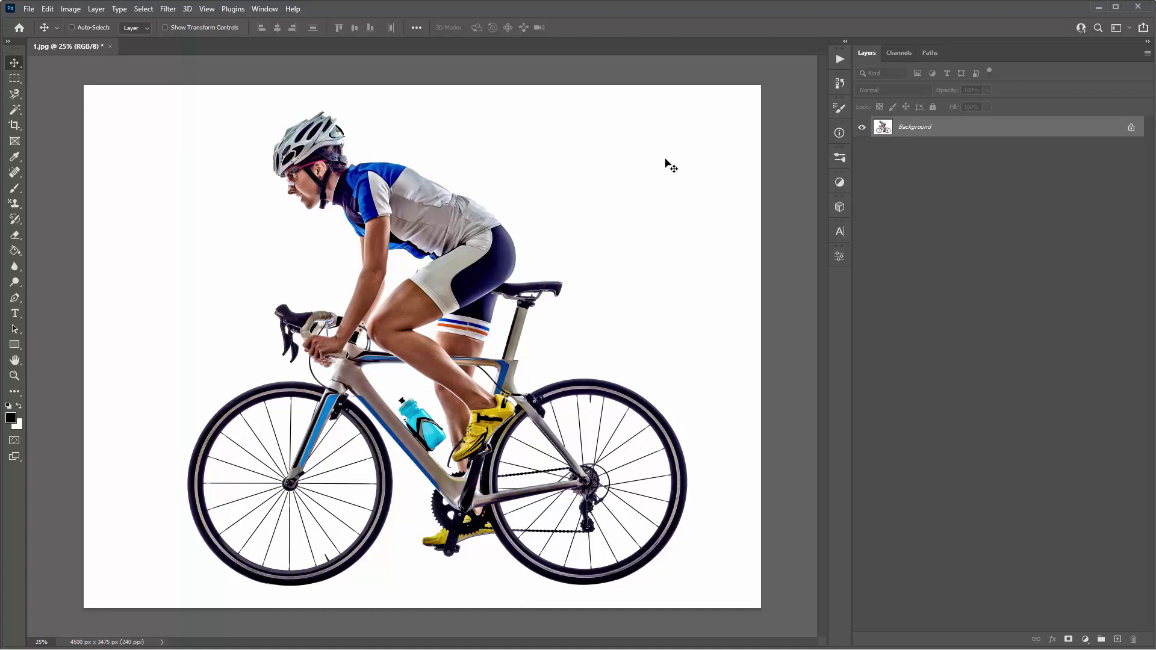
Duplicate the Background layer seven times, and merge all the copies back into a single Background layer
key(ctrl+j)
key(ctrl+j)
key(ctrl+j)
key(ctrl+j)
key(ctrl+j)
key(ctrl+j)
key(ctrl+j)
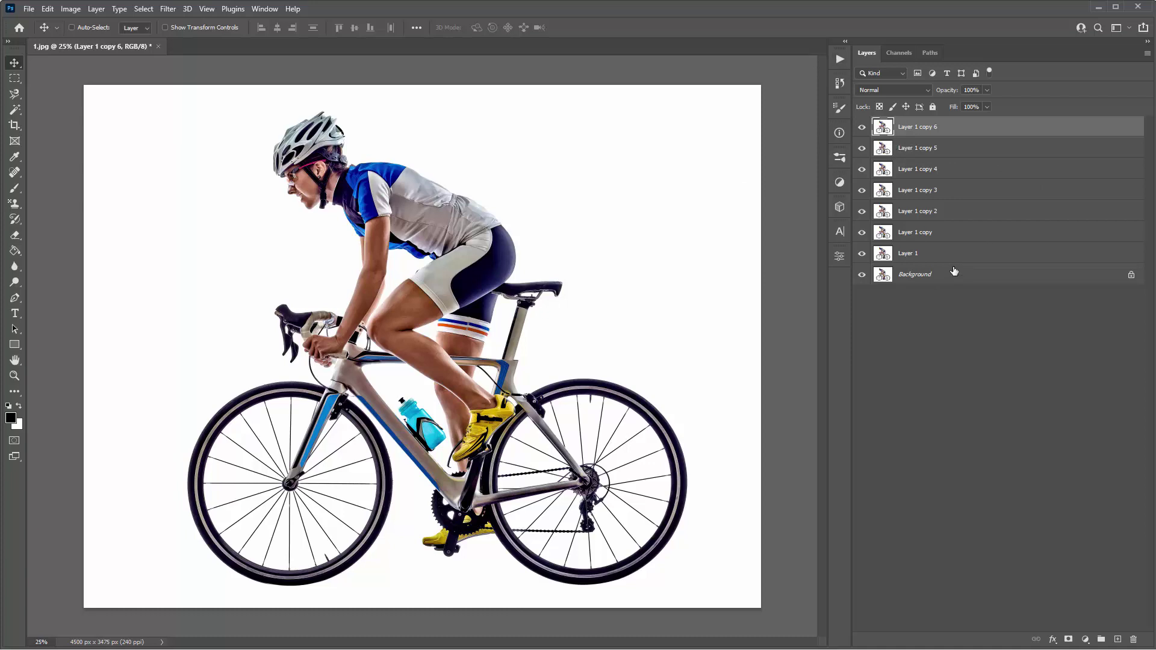
shift+click(958, 272)
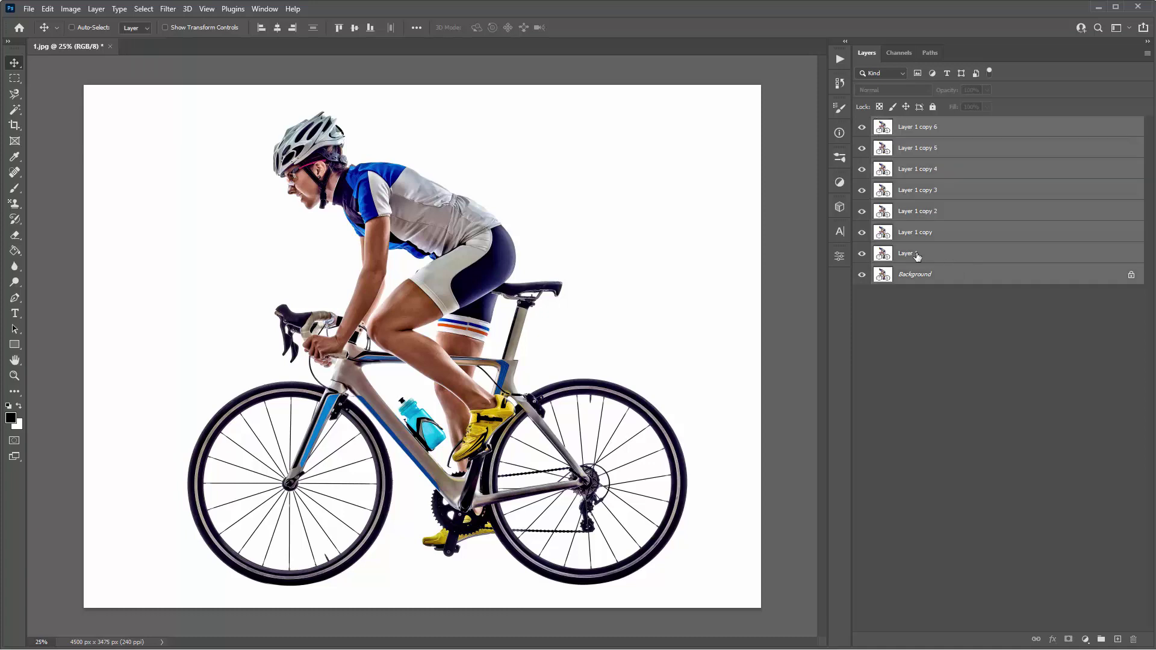
key(ctrl+e)
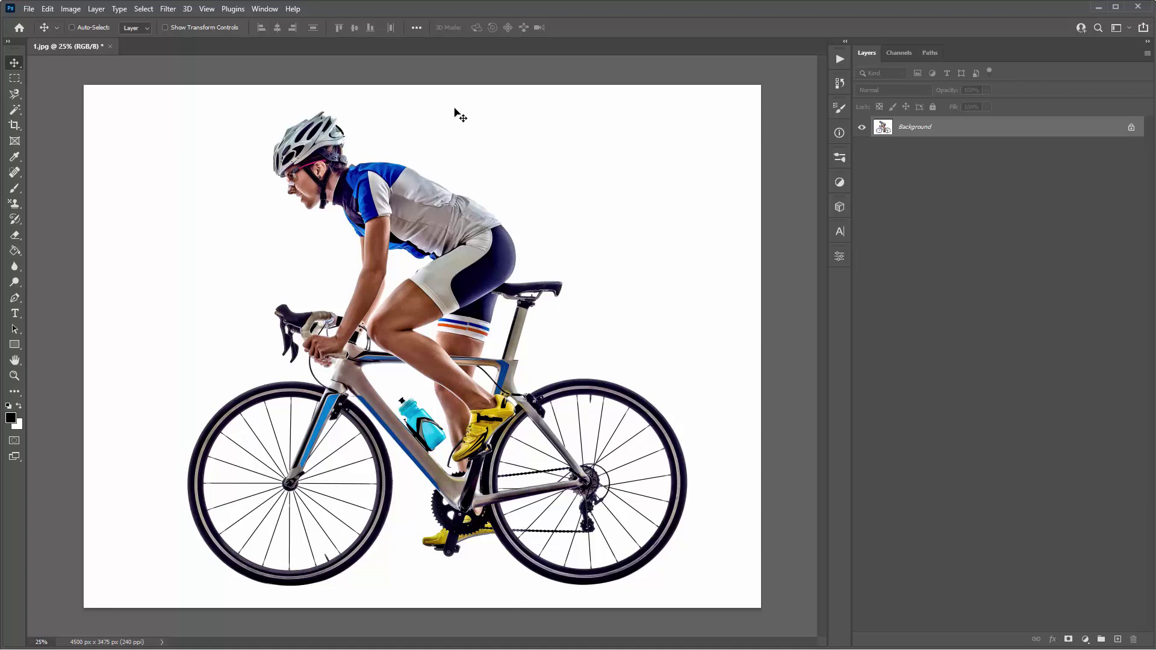
Show the Actions list and load the file "Neon Lights Photoshop Action - By Sevenstyles.atn" from the Tutorial folder
click(263, 10)
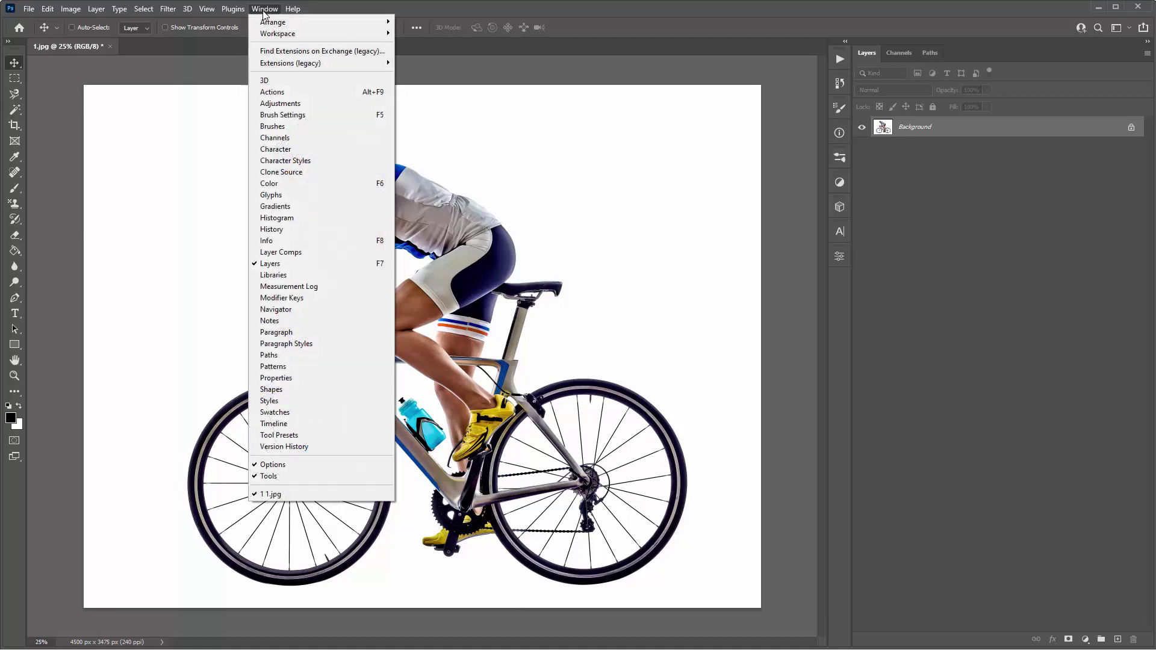
click(274, 92)
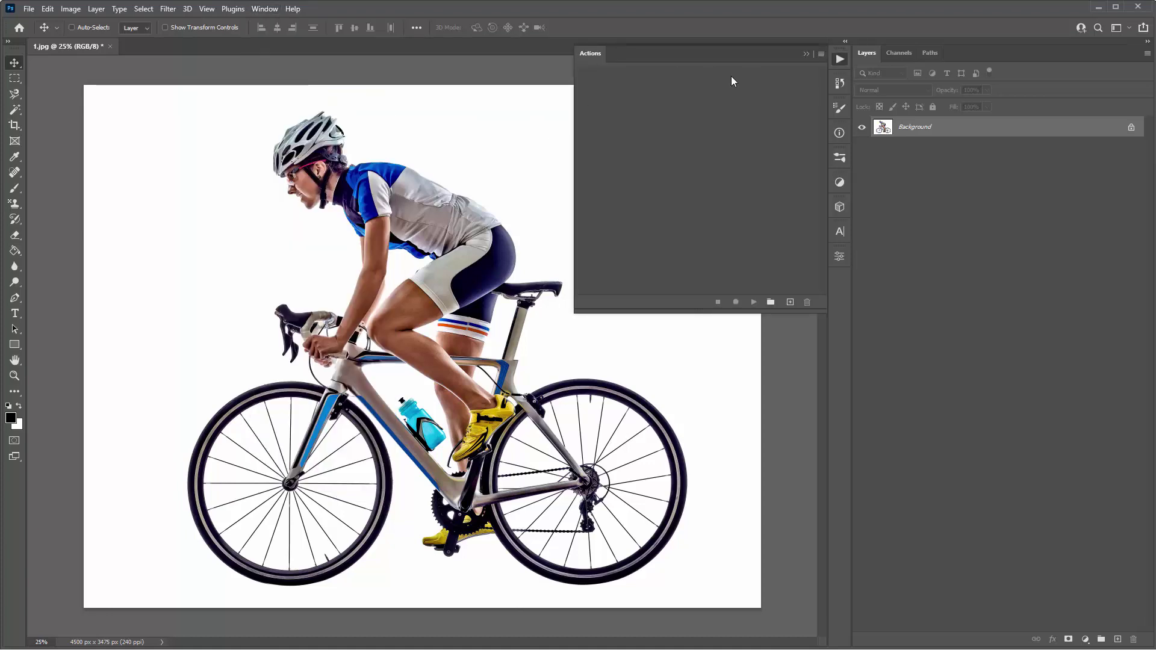
click(821, 54)
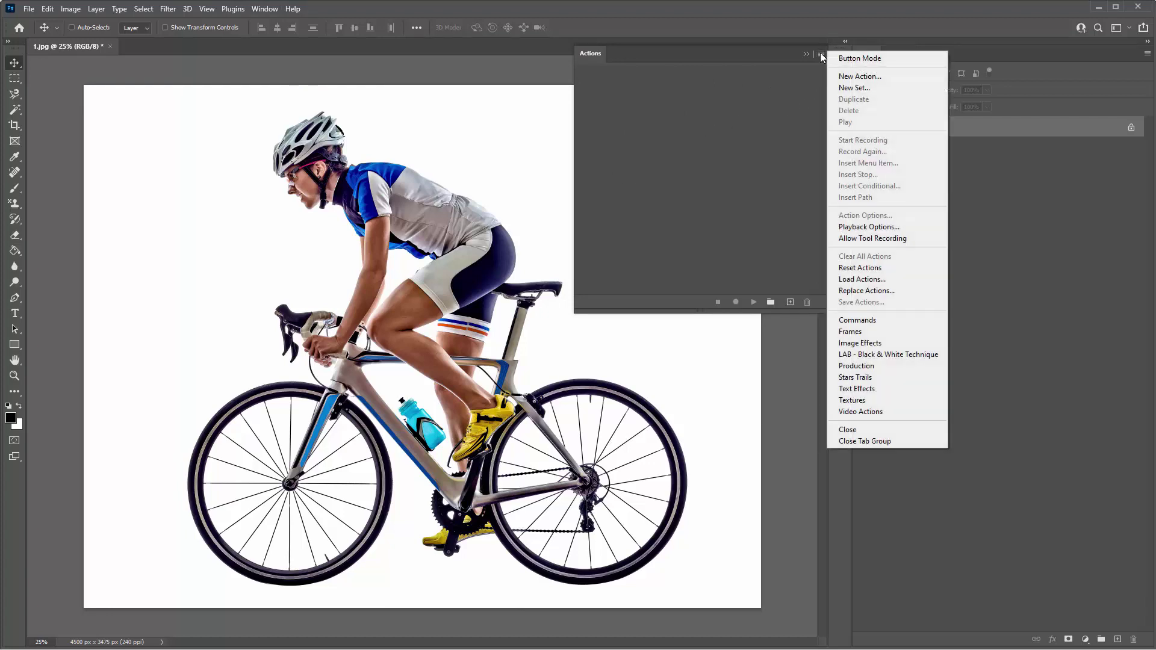
click(882, 280)
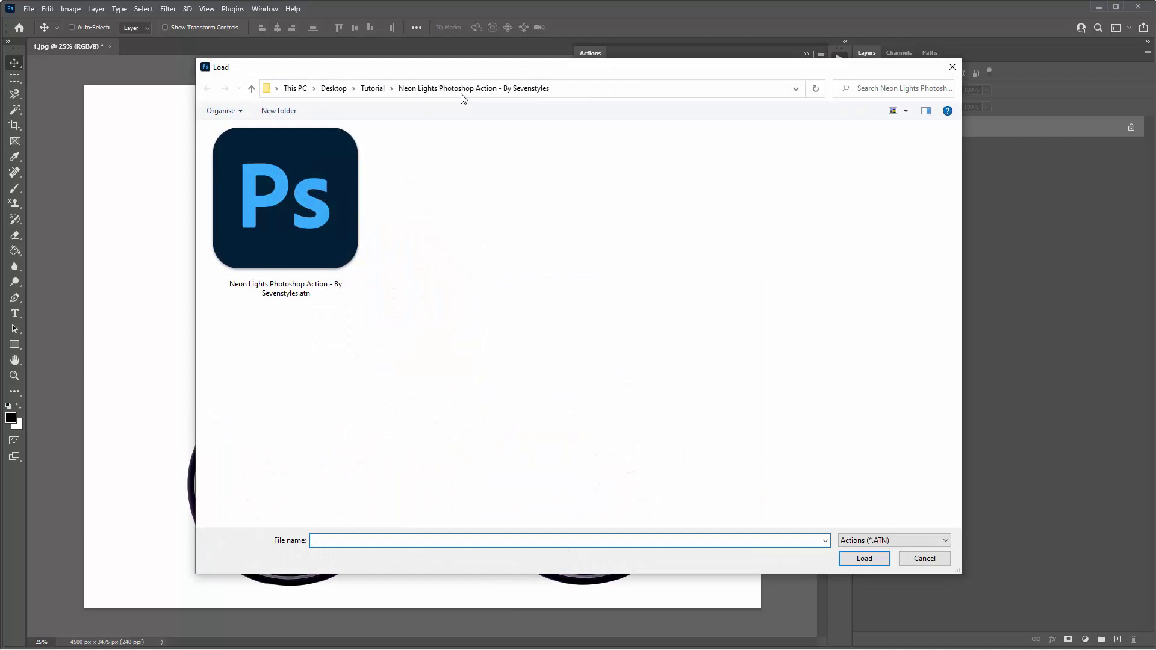
click(372, 89)
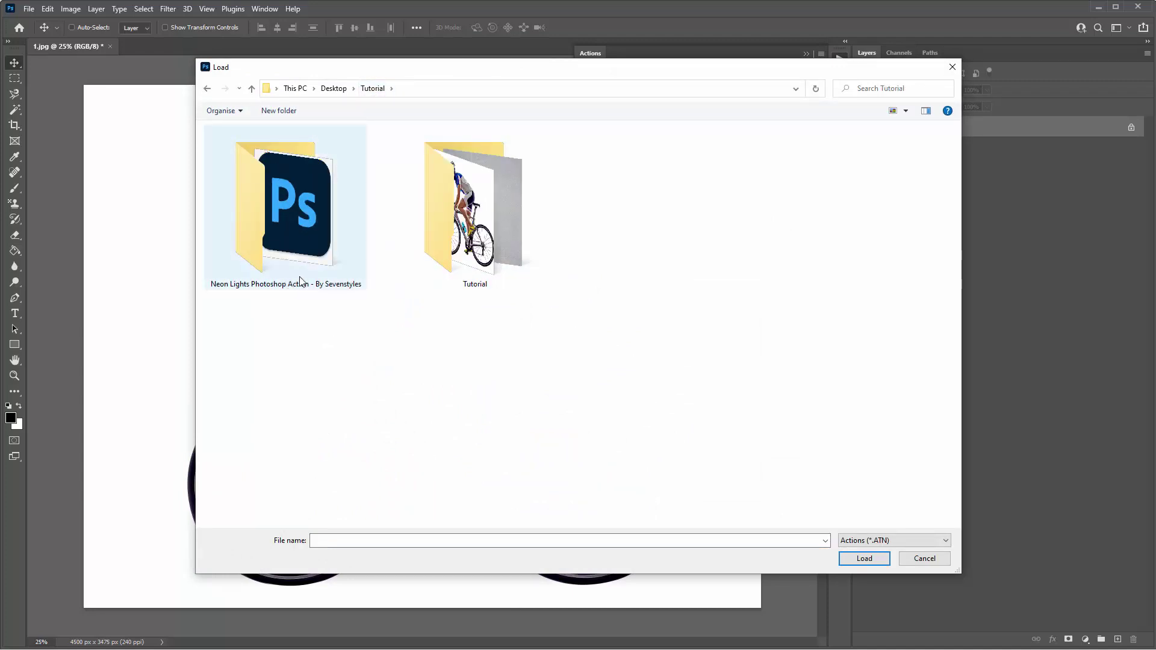
double_click(291, 208)
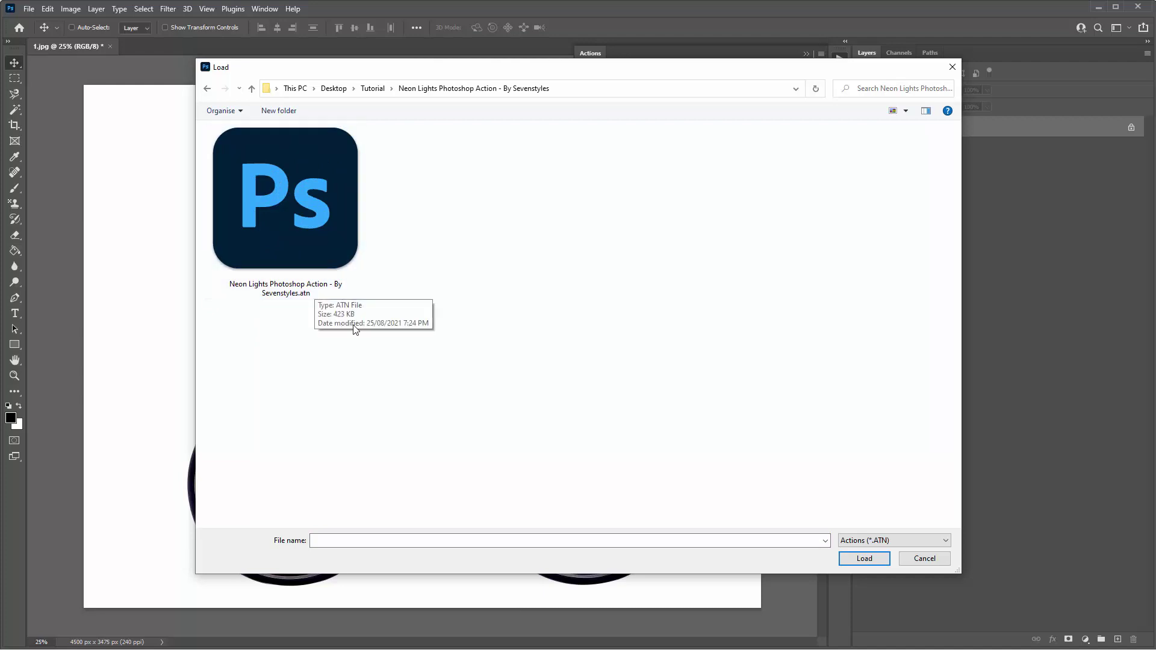
double_click(299, 182)
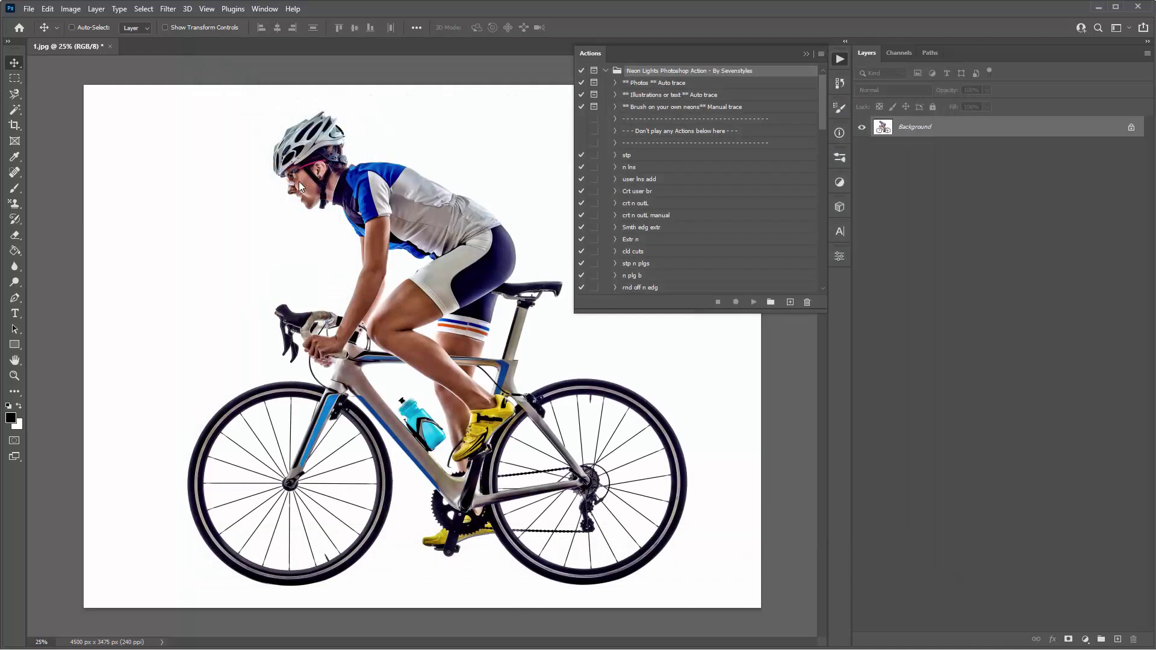
Collapse the loaded Neon Lights action set and delete it
click(606, 71)
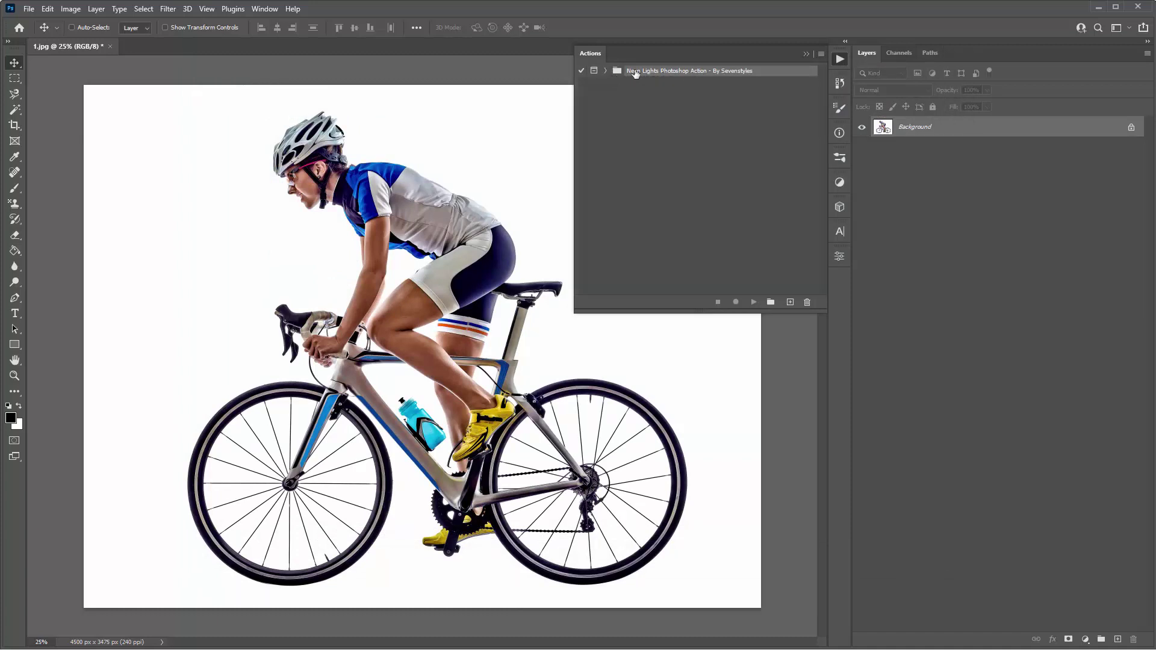
click(807, 302)
click(331, 191)
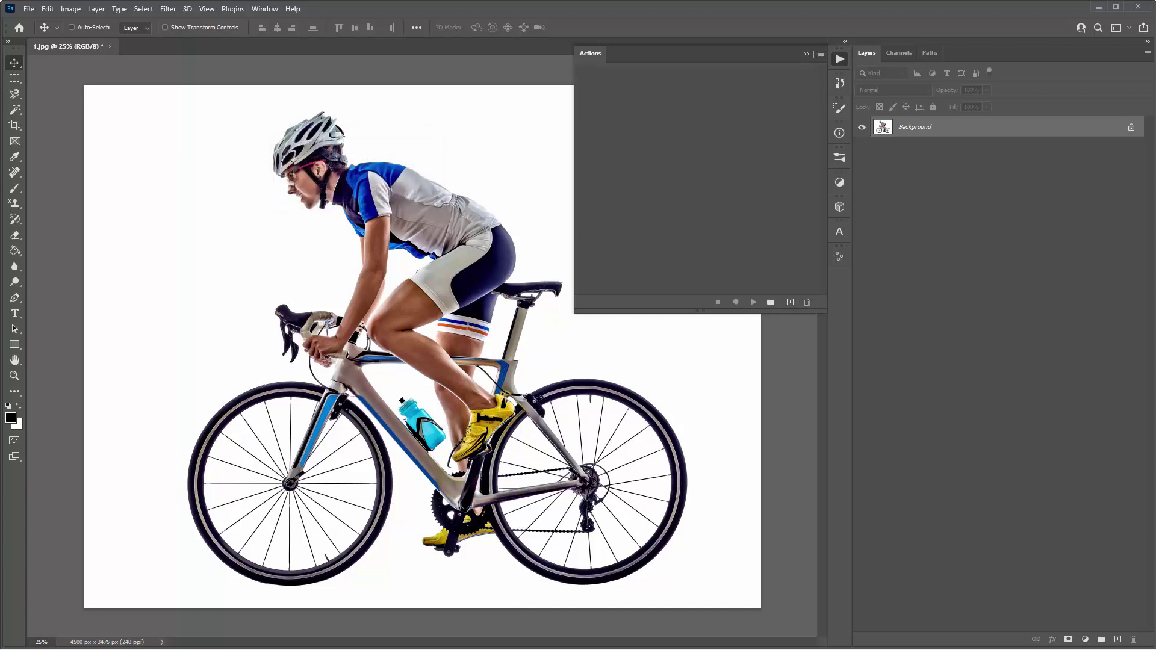
Switch to File Explorer and load the Neon Lights action set by opening its ATN file in the action folder
key(alt+Tab)
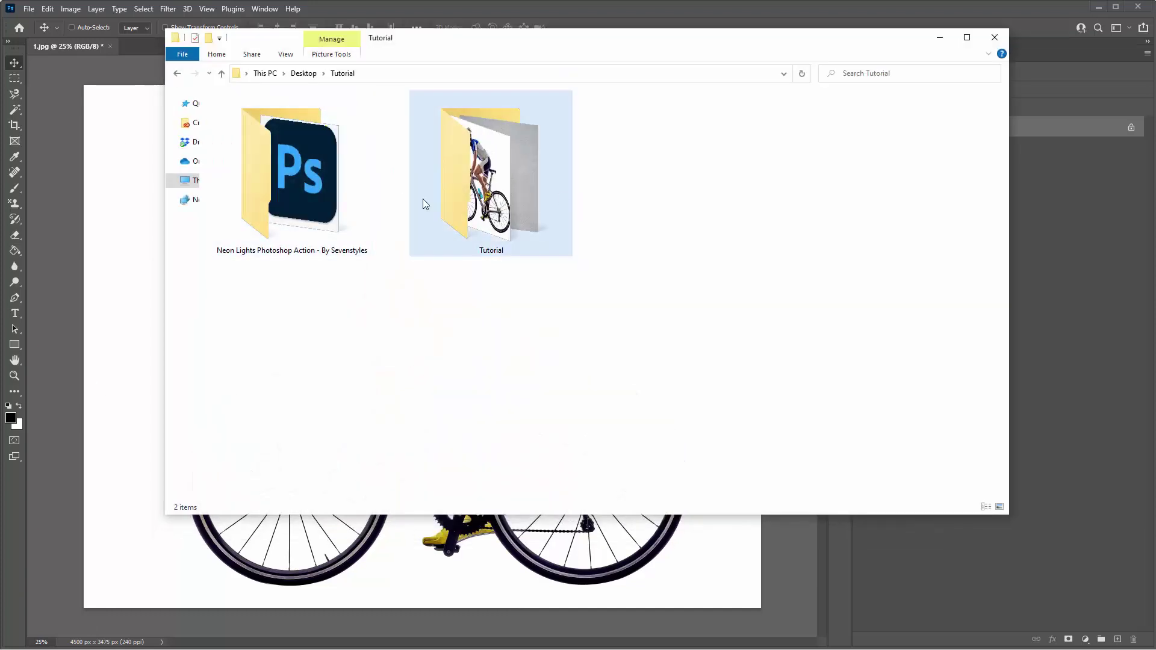
double_click(323, 166)
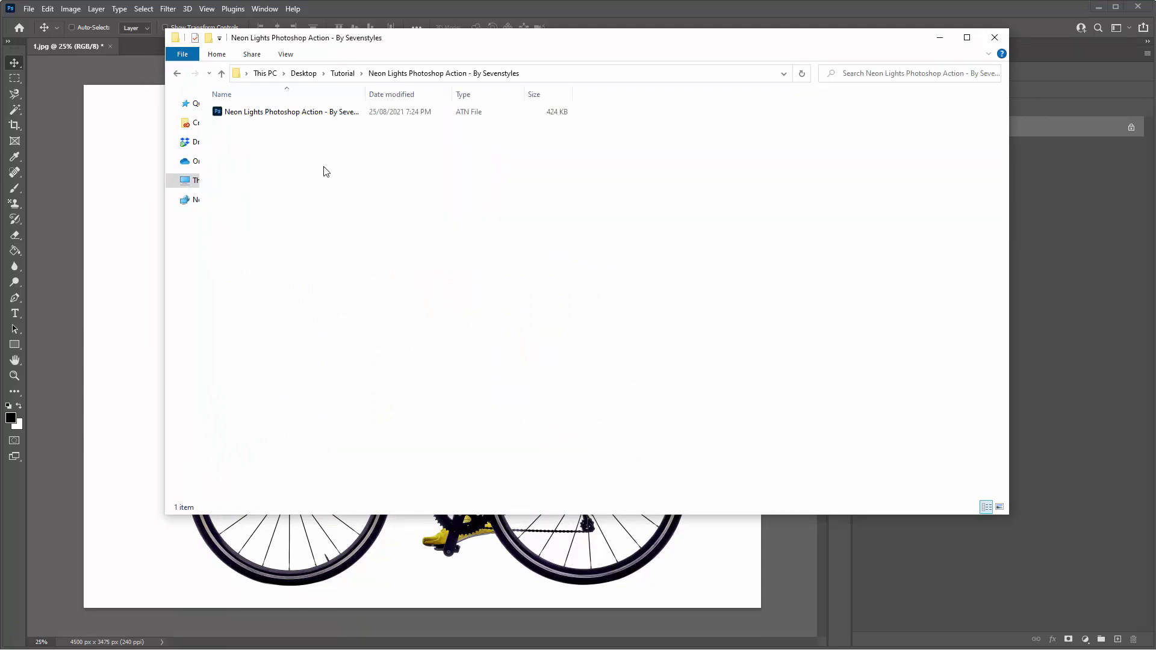
double_click(249, 112)
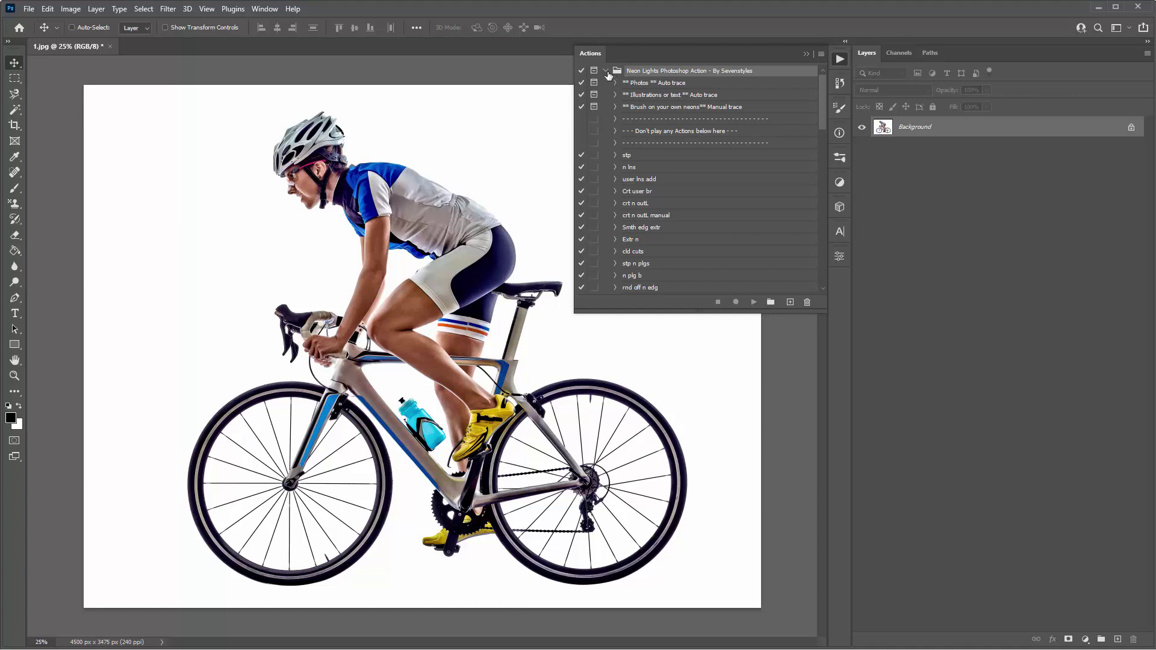
Examine the contents of the Neon Lights action set, including the helper actions below the "Don't play any Actions below here" divider
click(648, 84)
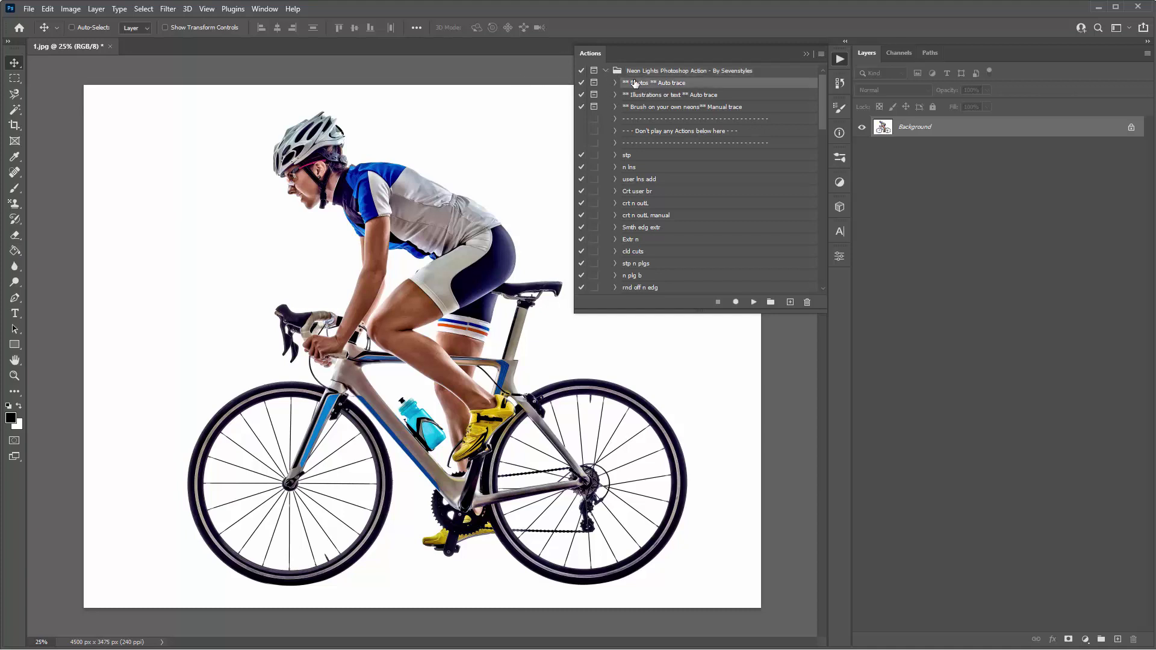
click(631, 72)
click(606, 72)
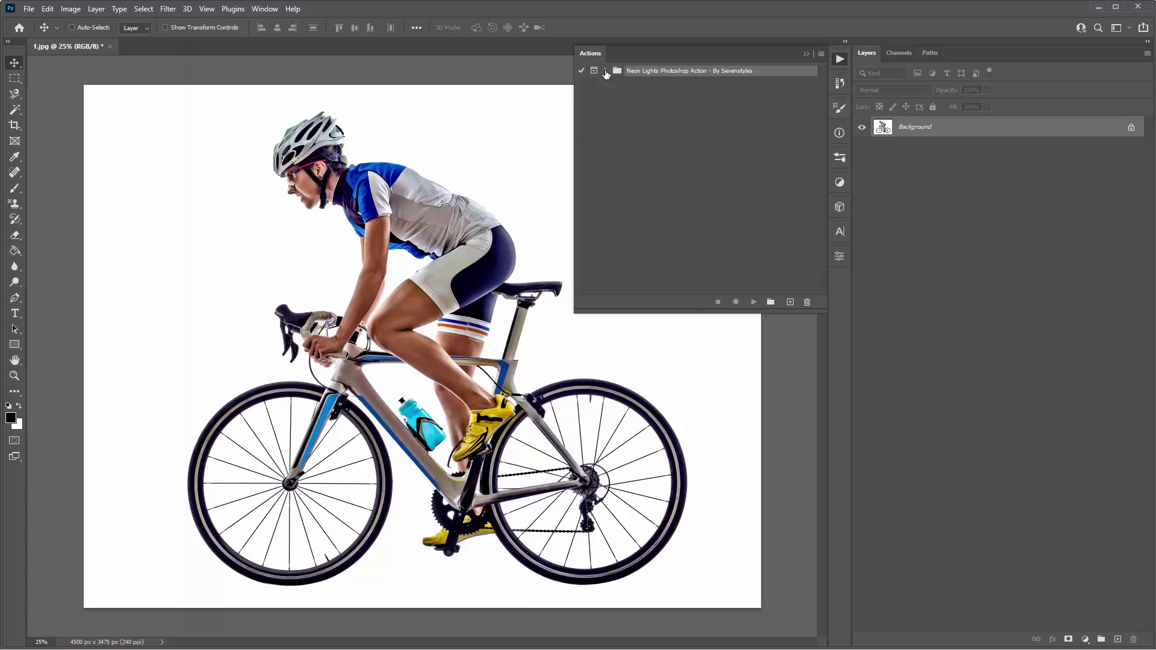
click(606, 72)
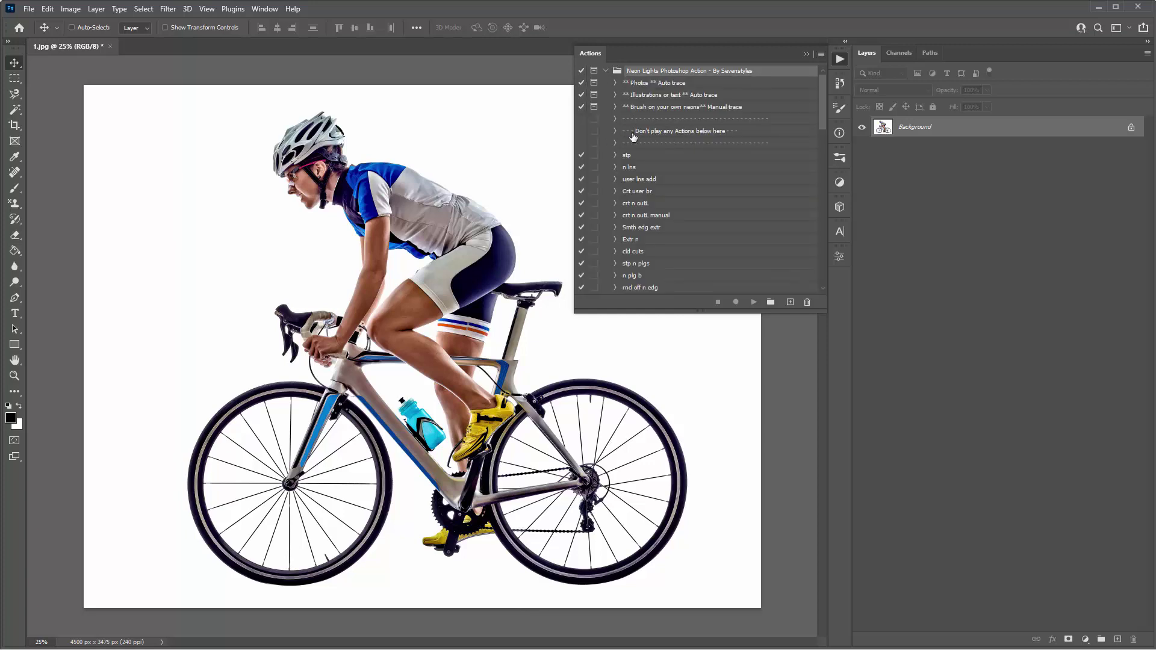
click(659, 132)
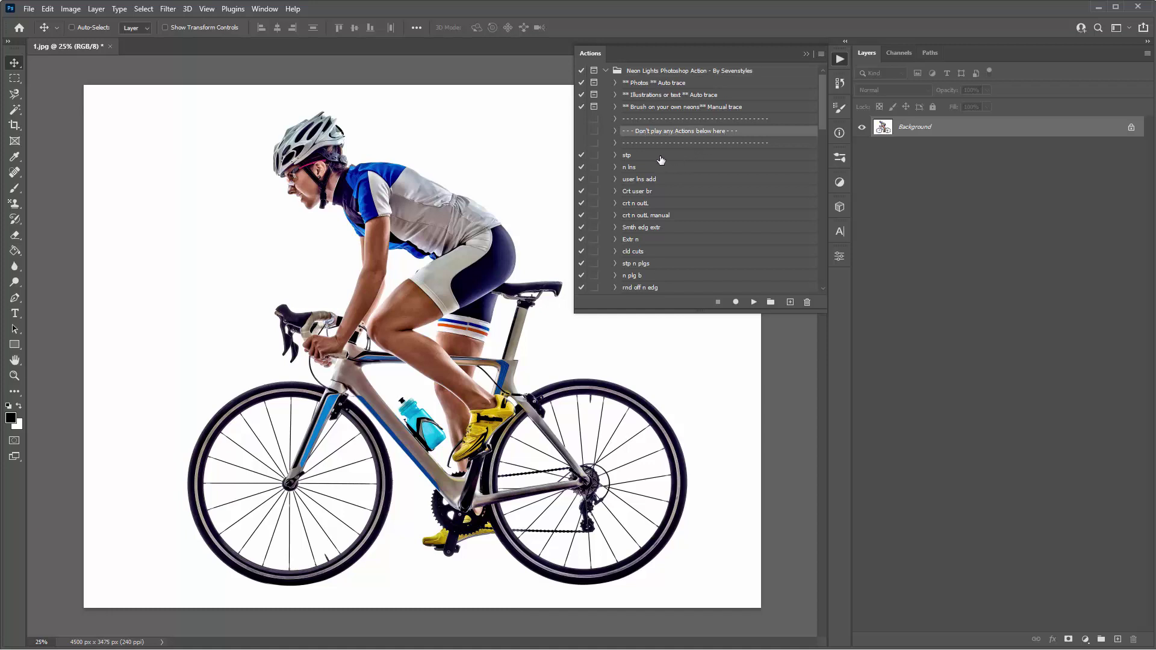
scroll(684, 159, down, 6)
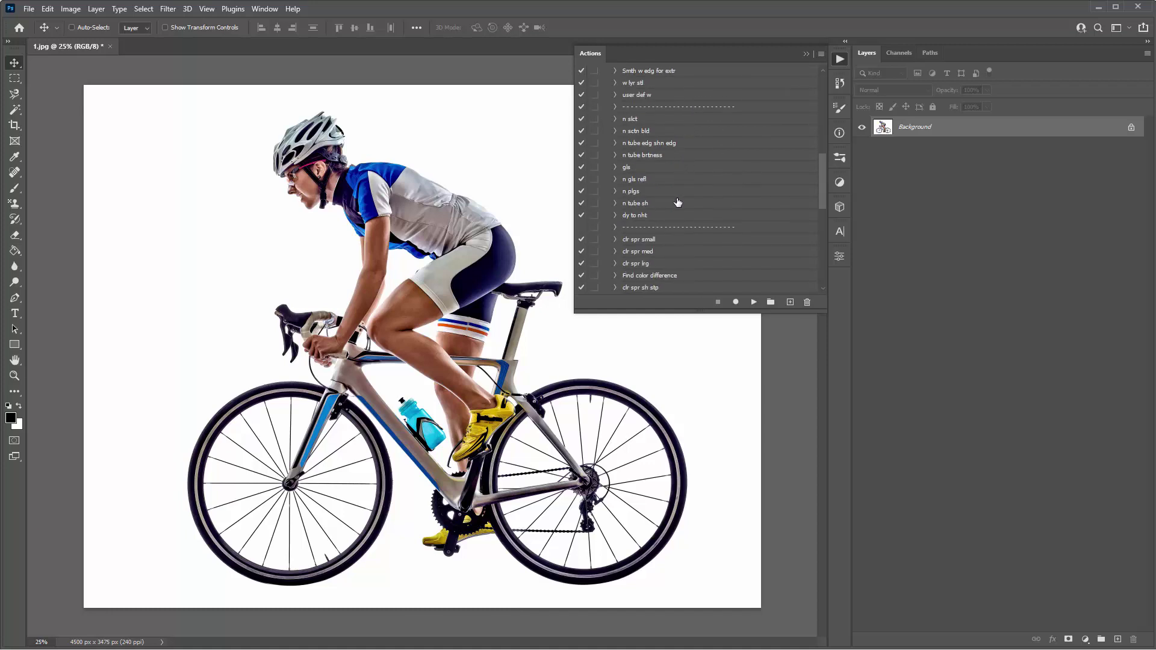
scroll(658, 204, up, 6)
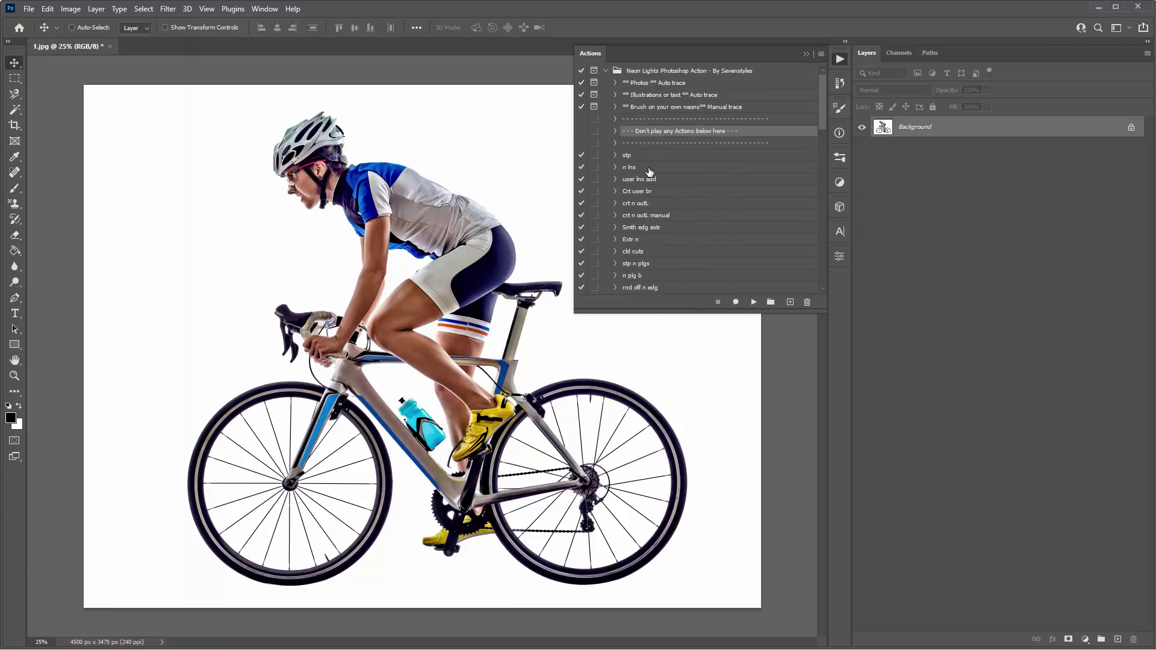
Review the three playable actions: Photos Auto trace, Illustrations or text Auto trace, and Brush on your own neons Manual trace
click(663, 83)
shift+click(682, 108)
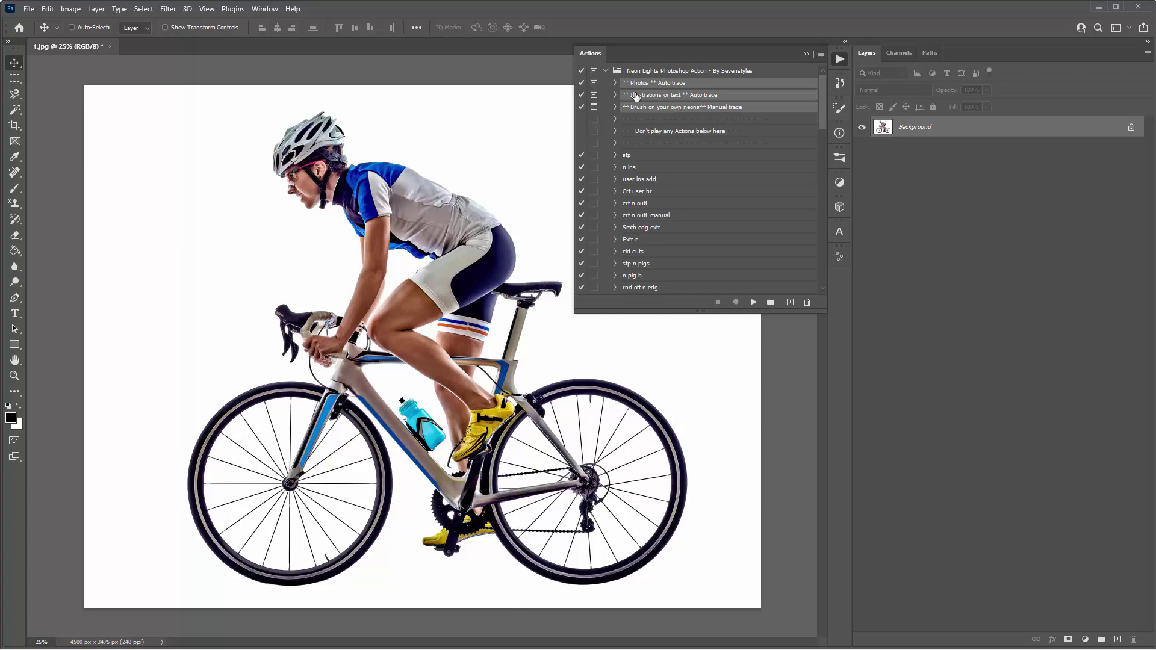
click(632, 72)
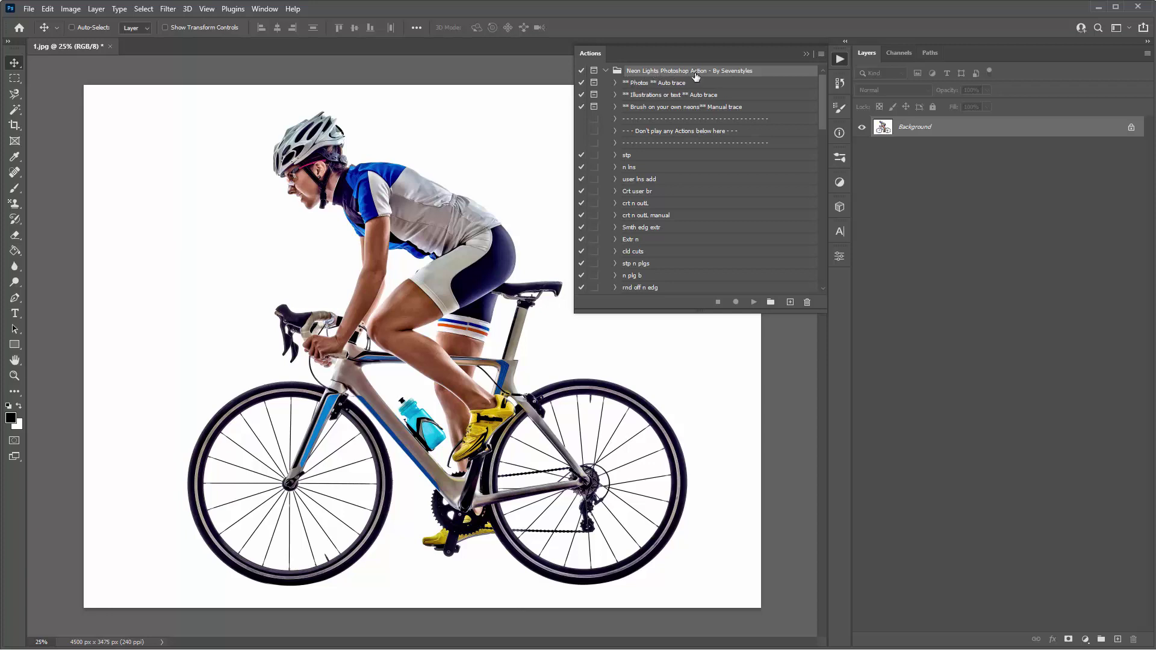
click(660, 85)
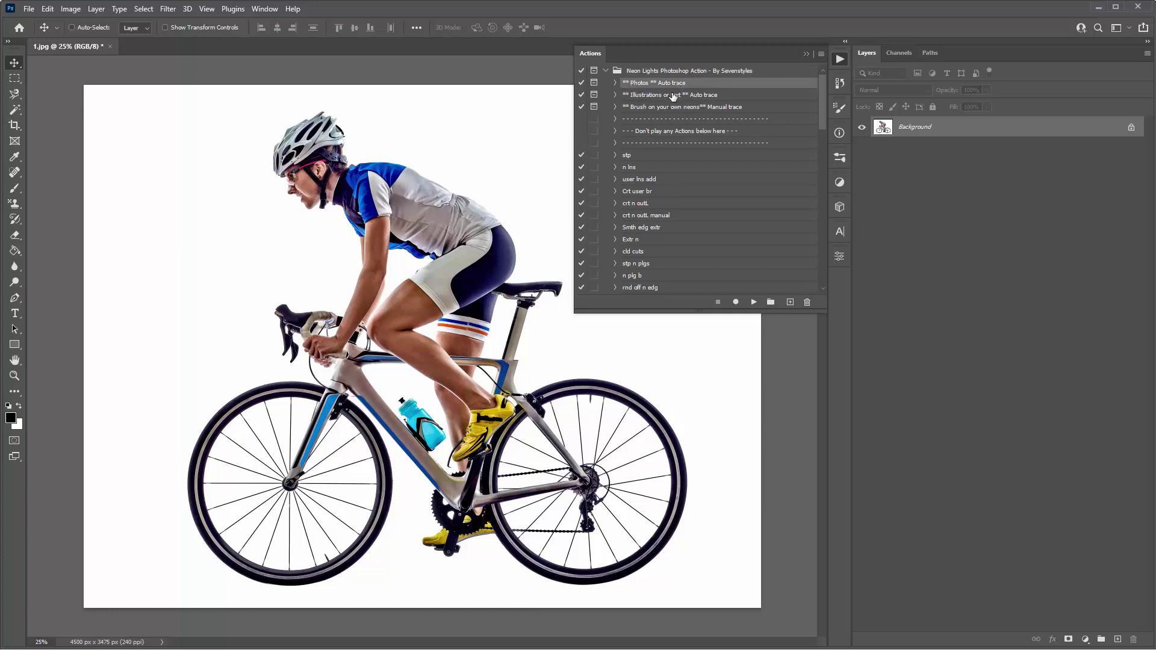
click(642, 98)
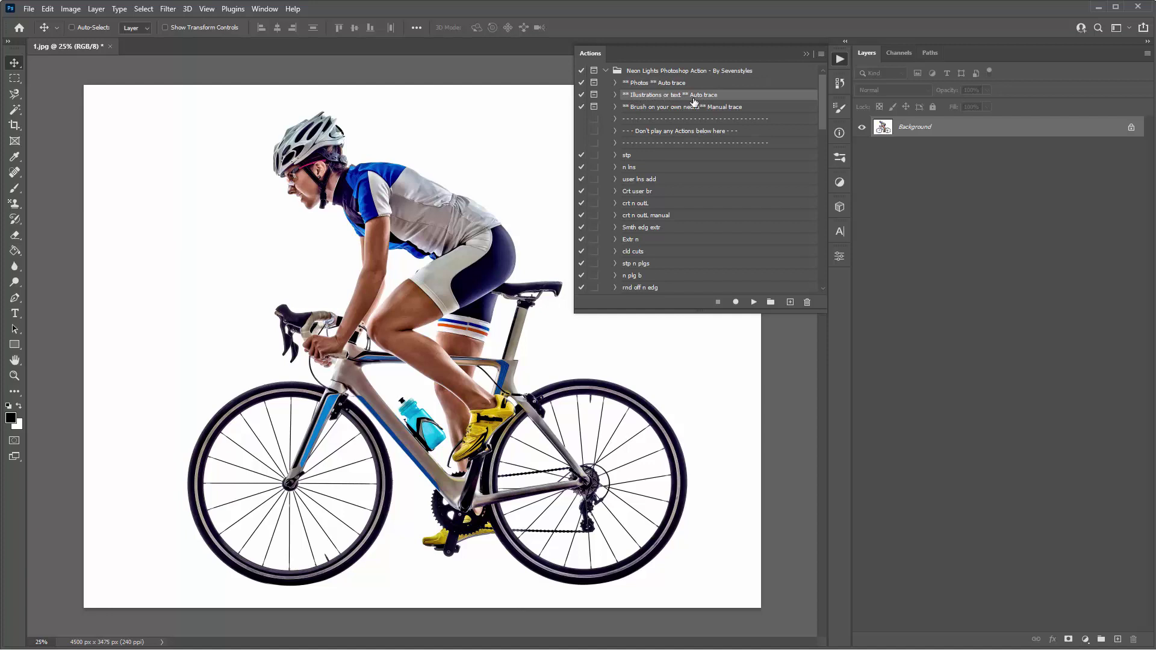
click(640, 108)
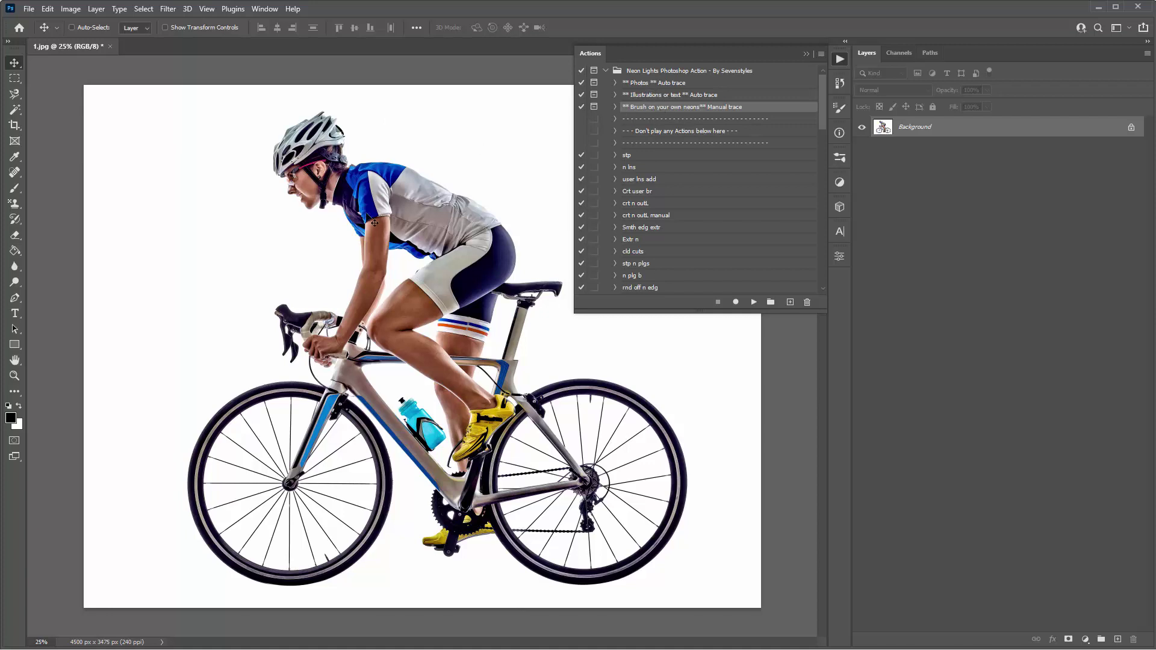
click(655, 83)
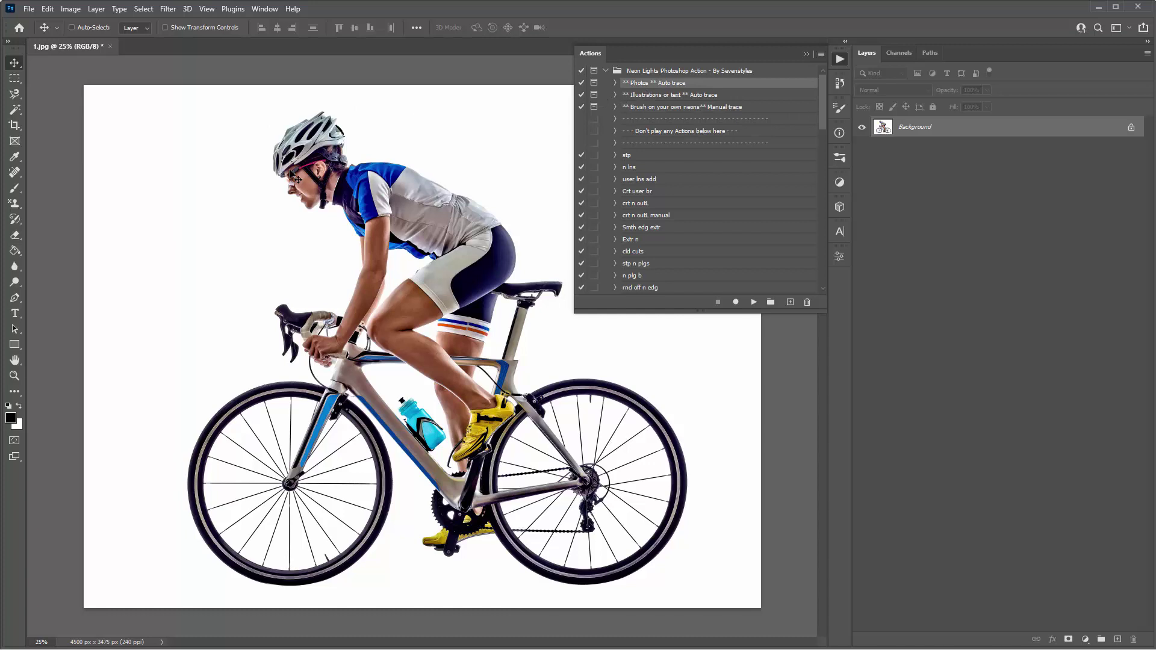
click(667, 96)
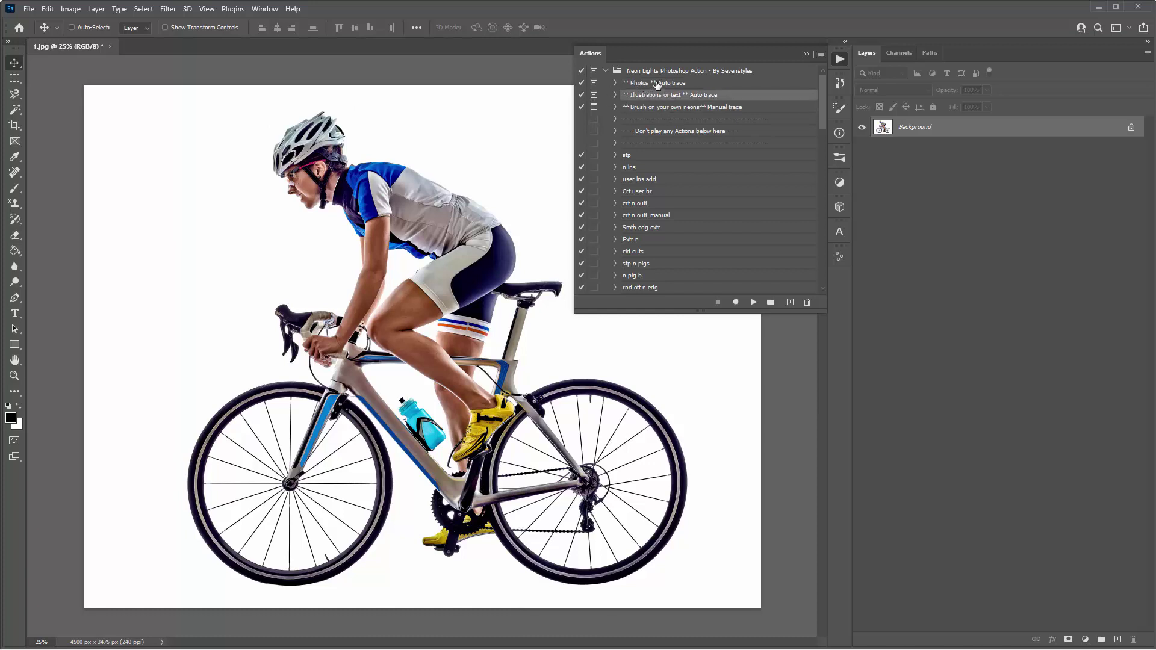
Play the Photos Auto trace action on the cyclist photo and continue past the image size message
click(657, 85)
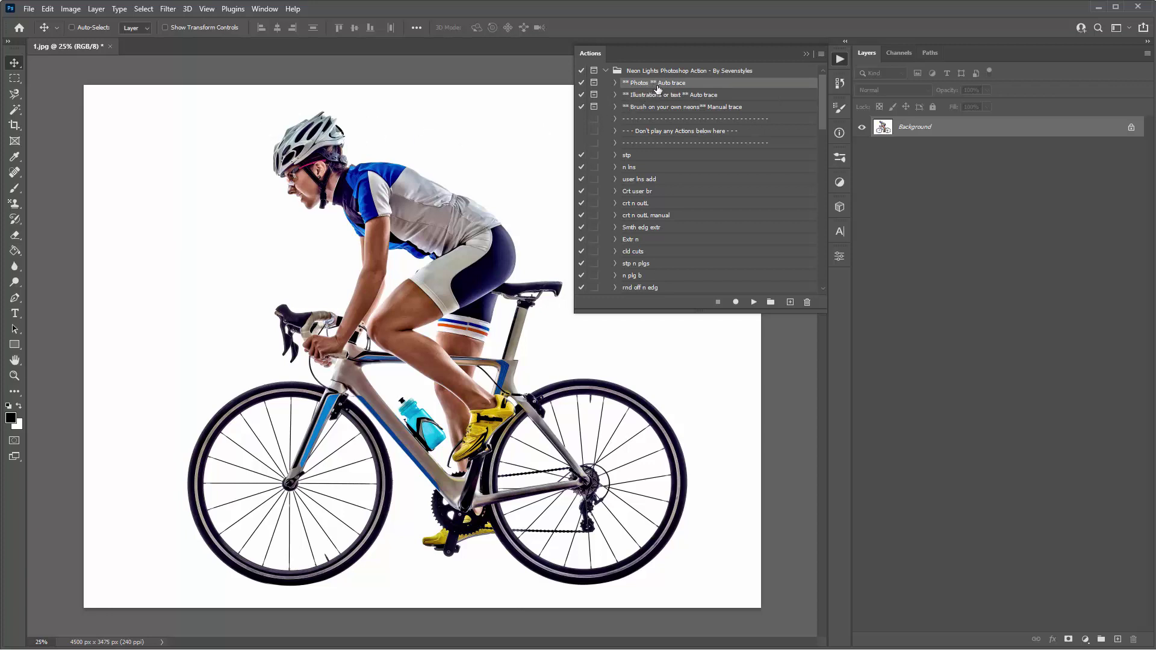
click(754, 303)
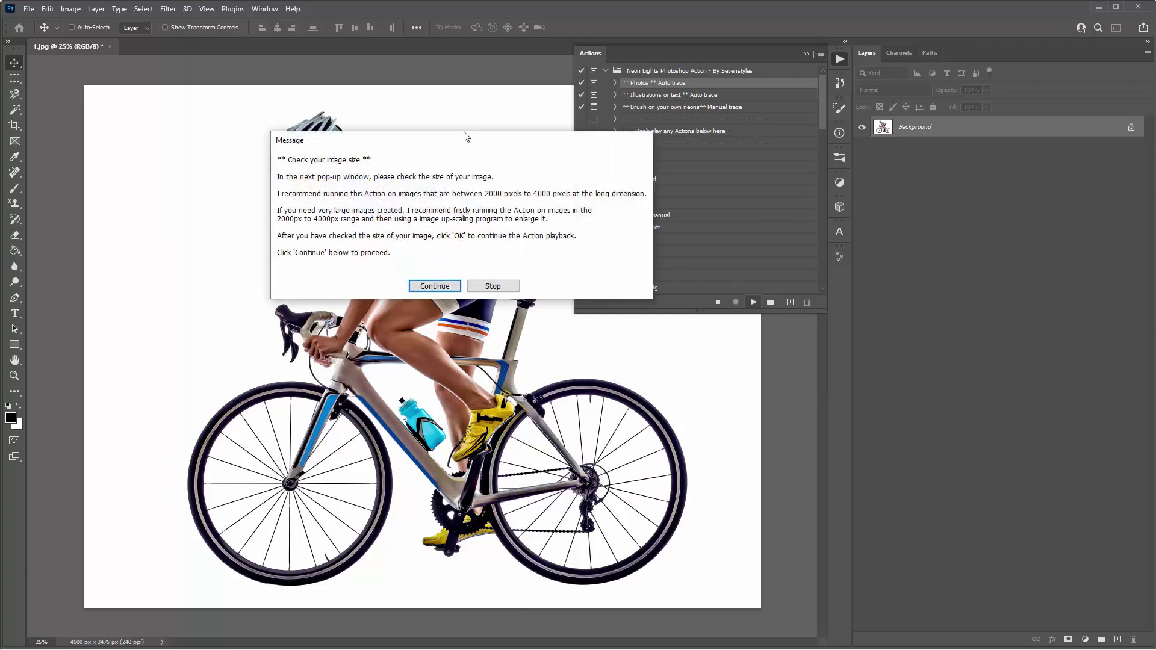
drag(380, 106, 385, 127)
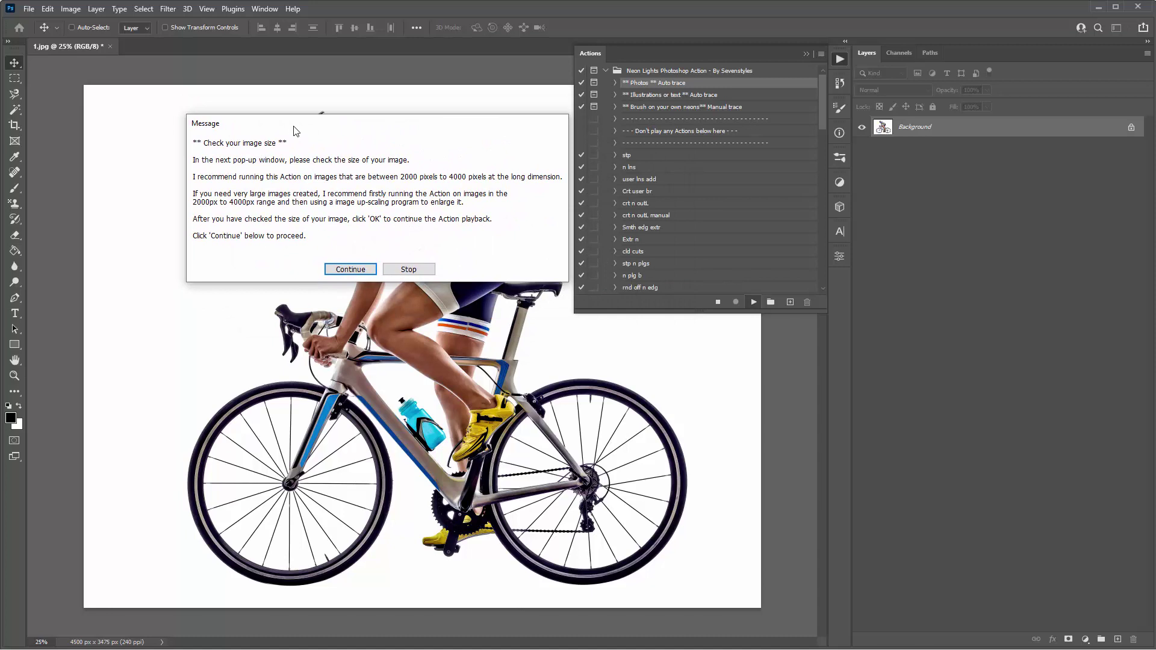
drag(294, 127, 285, 120)
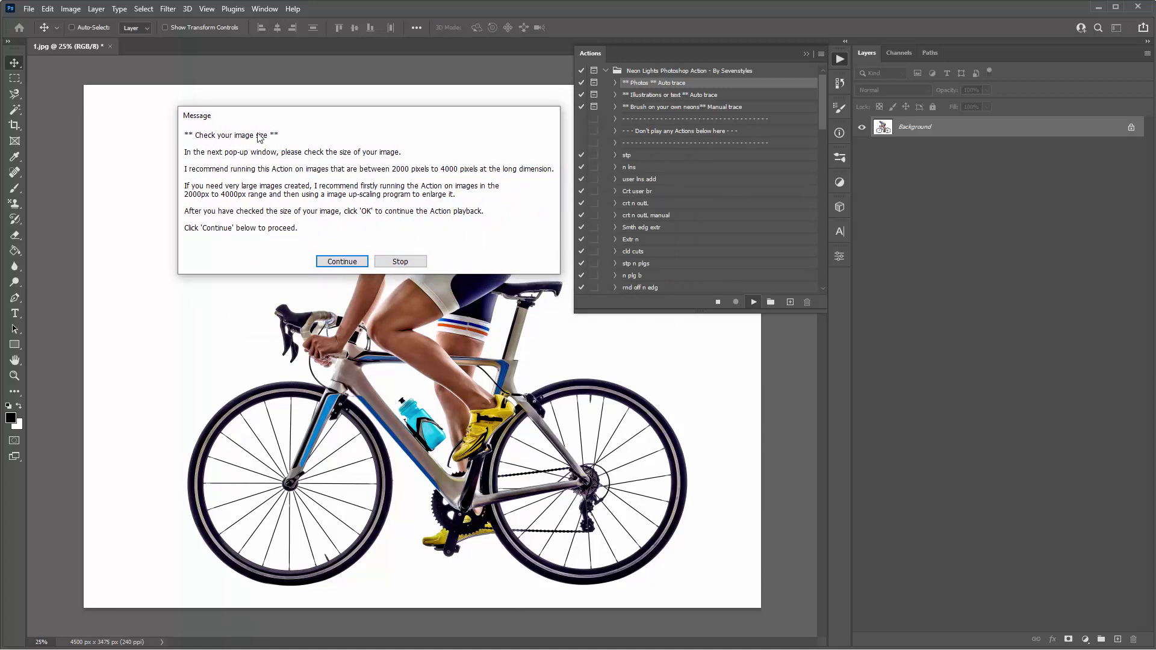
click(342, 261)
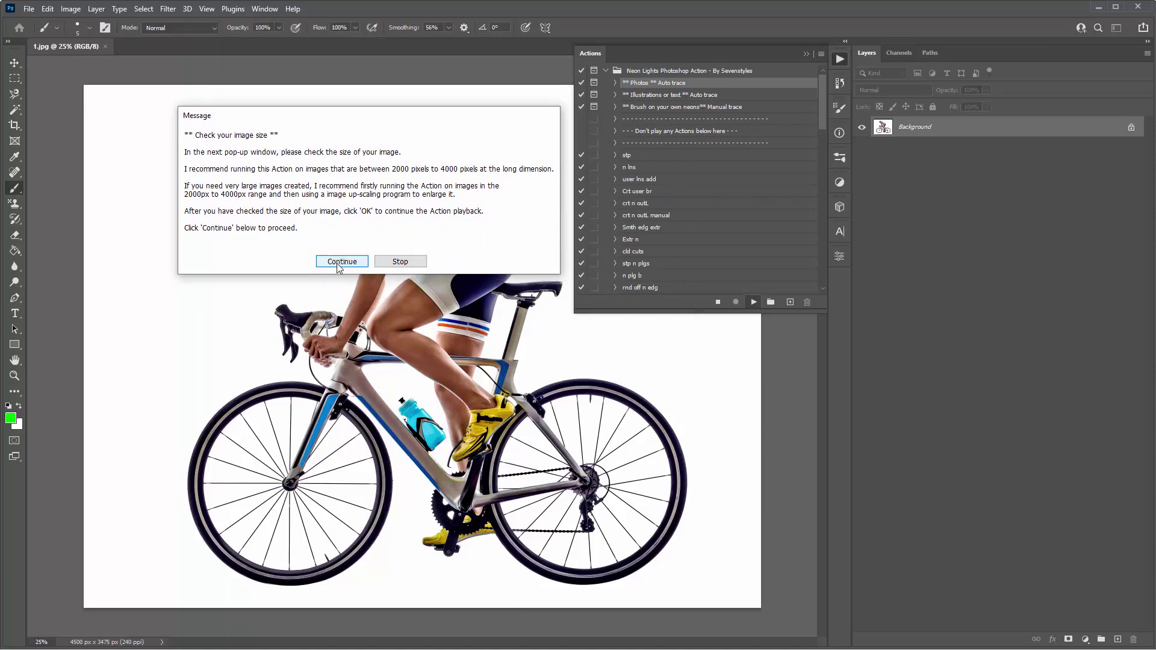
Resize the image to a width of 3000 pixels, keeping the proportions linked, and let the action carry on
drag(222, 86, 217, 102)
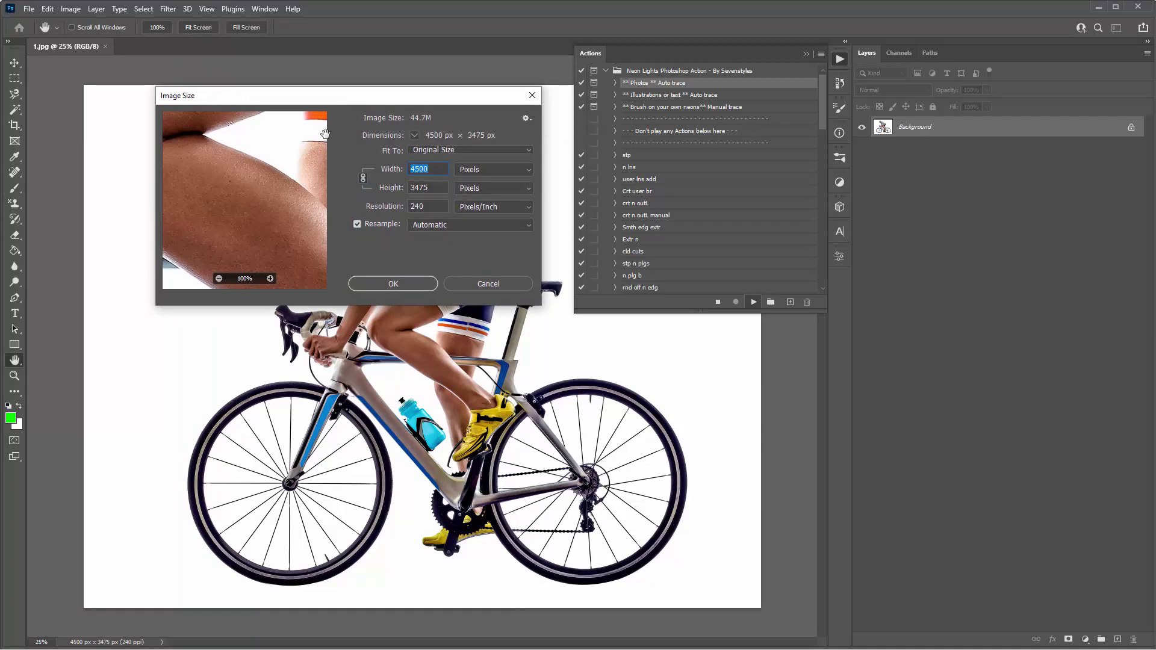
click(422, 169)
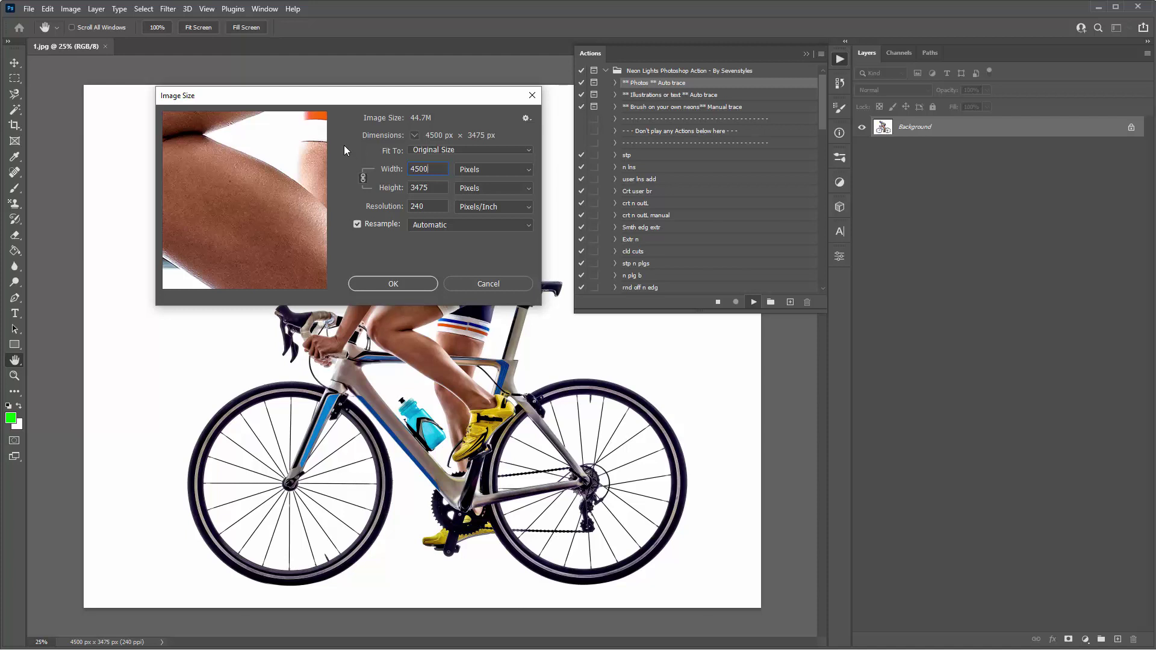
drag(431, 173, 376, 172)
text(3)
text(000)
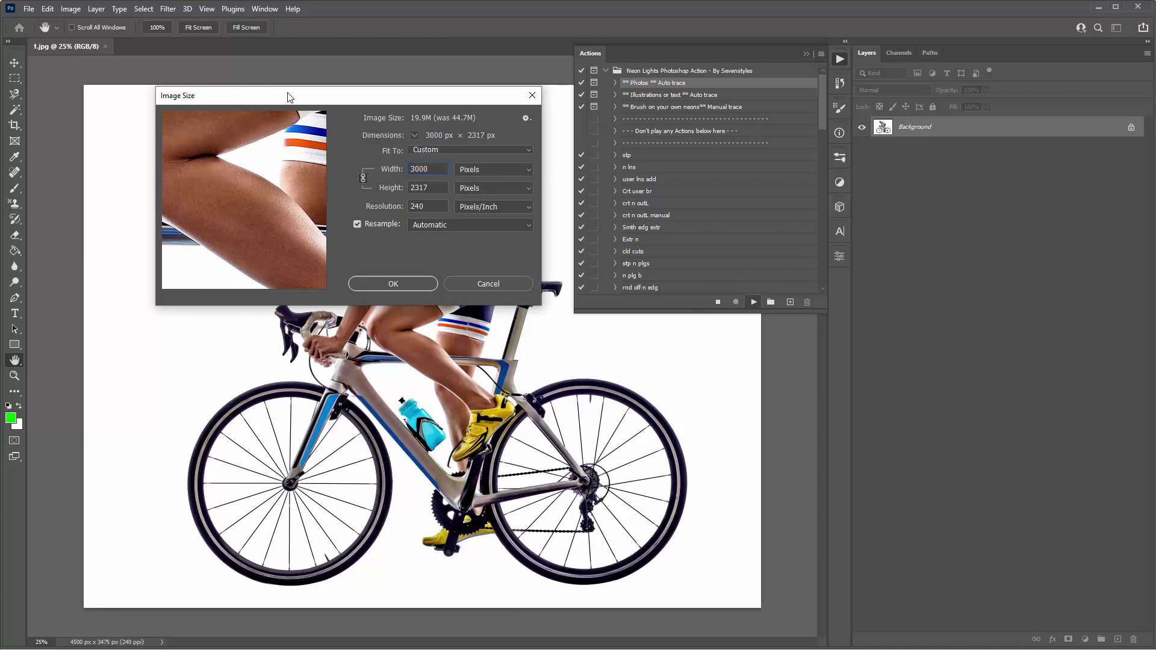
click(389, 285)
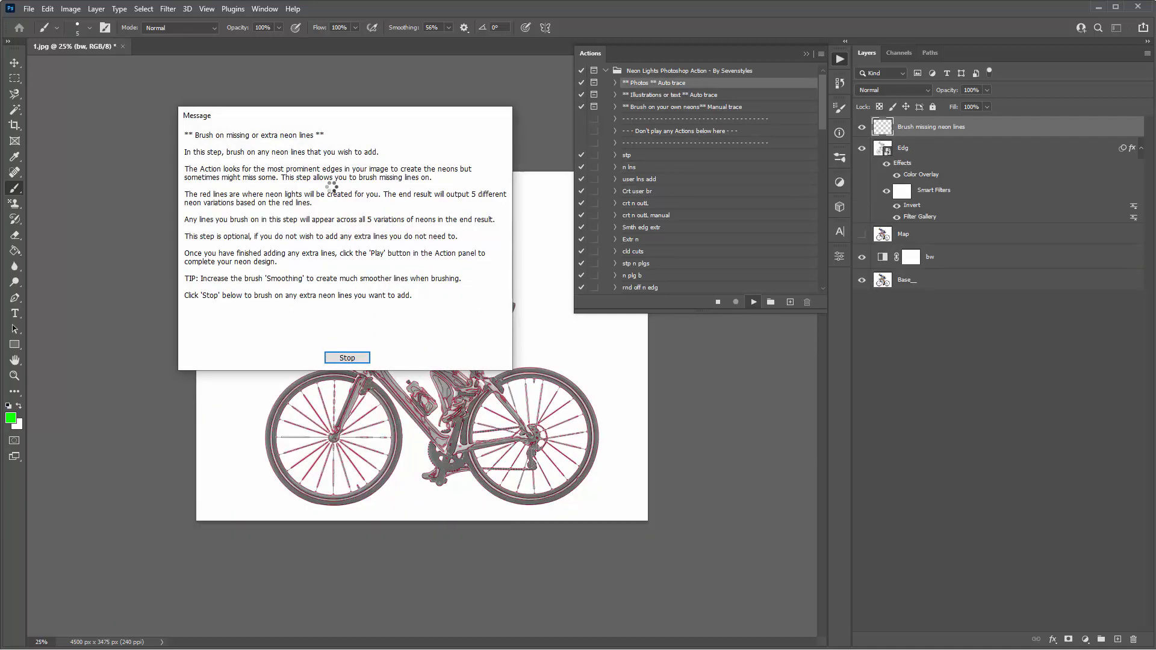
Stop the action at the missing neon lines message and examine the red trace lines on the cyclist up close with the Brush ready
drag(337, 116, 387, 100)
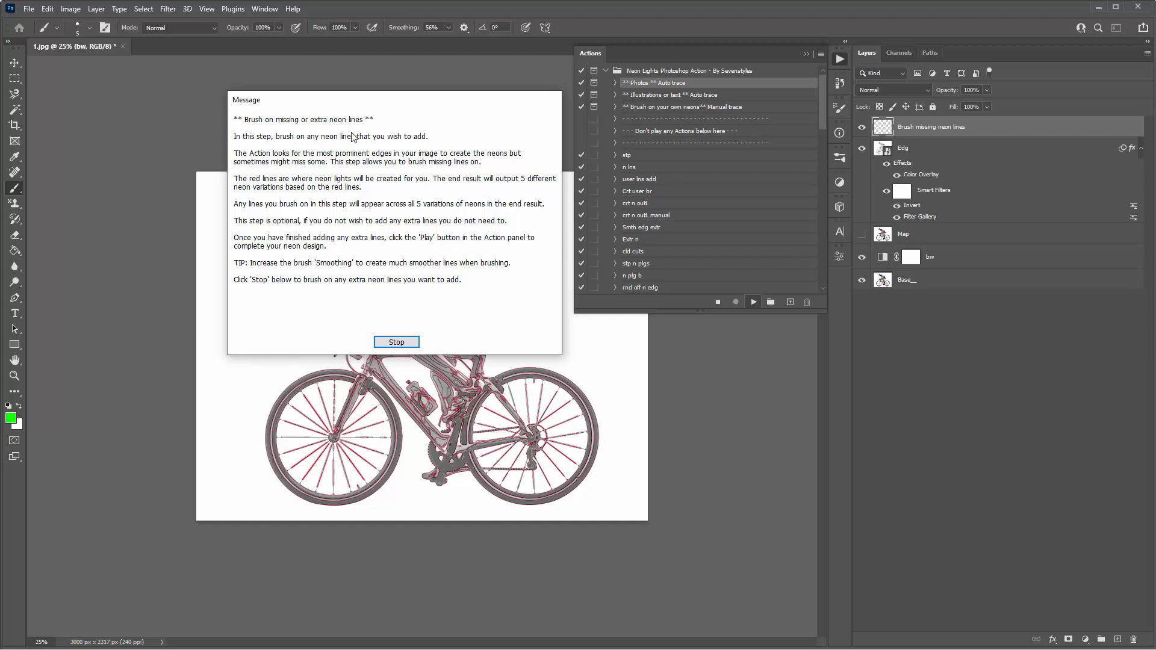
click(396, 342)
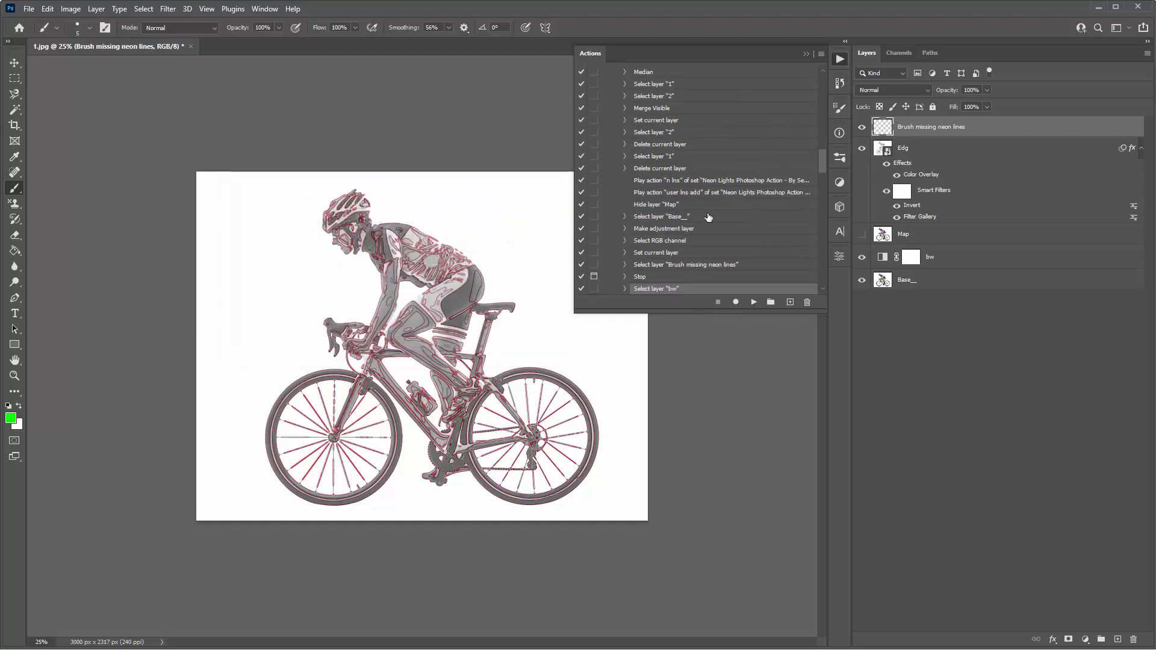
key(v)
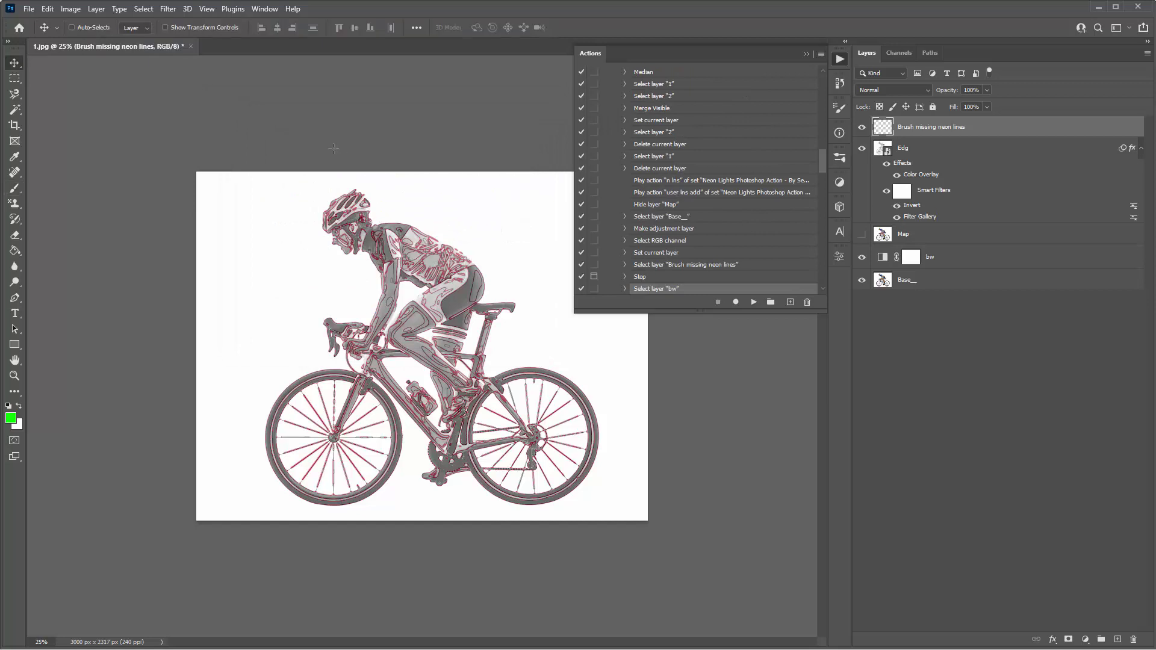
key(ctrl+plus)
key(ctrl+plus)
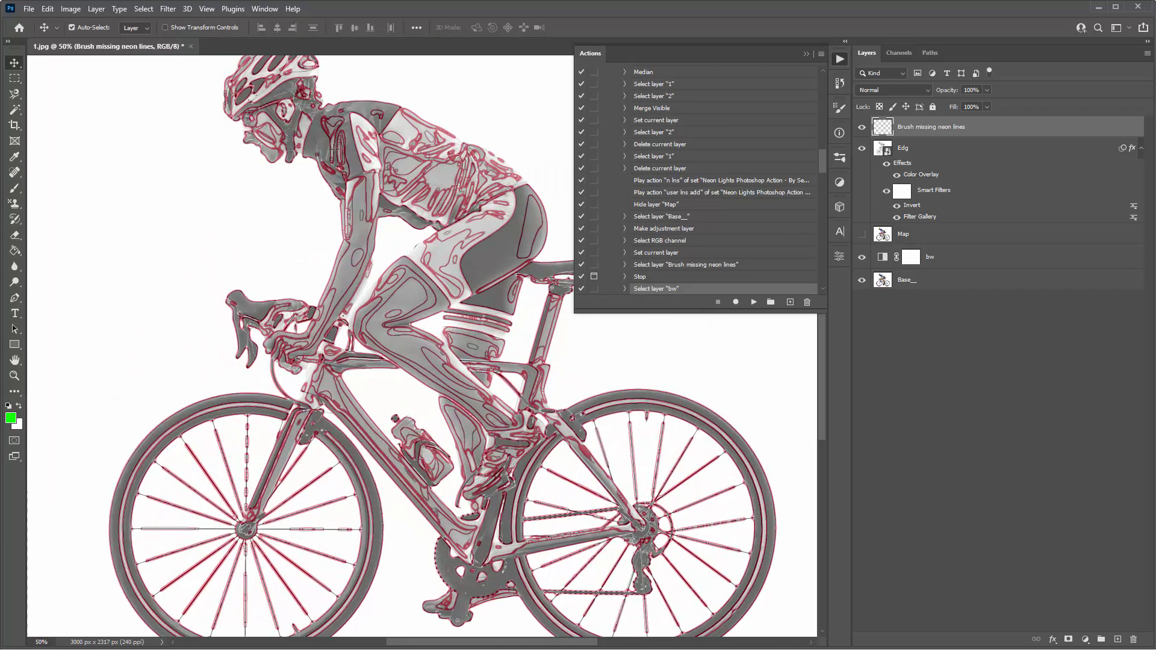
key(b)
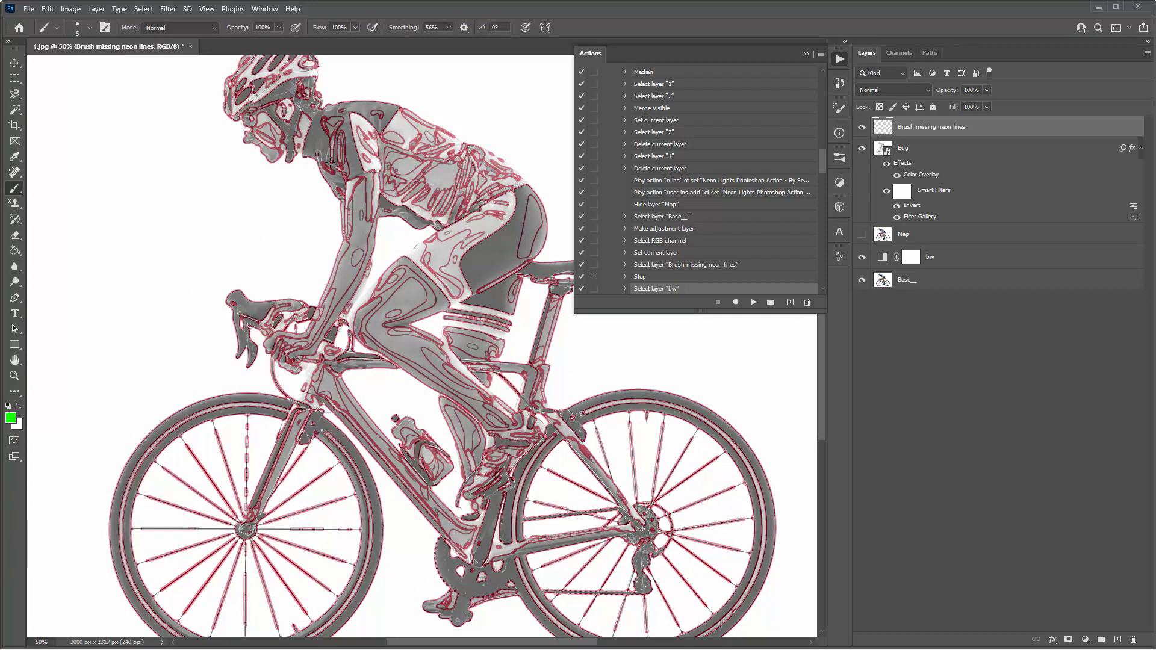
scroll(215, 180, up, 1)
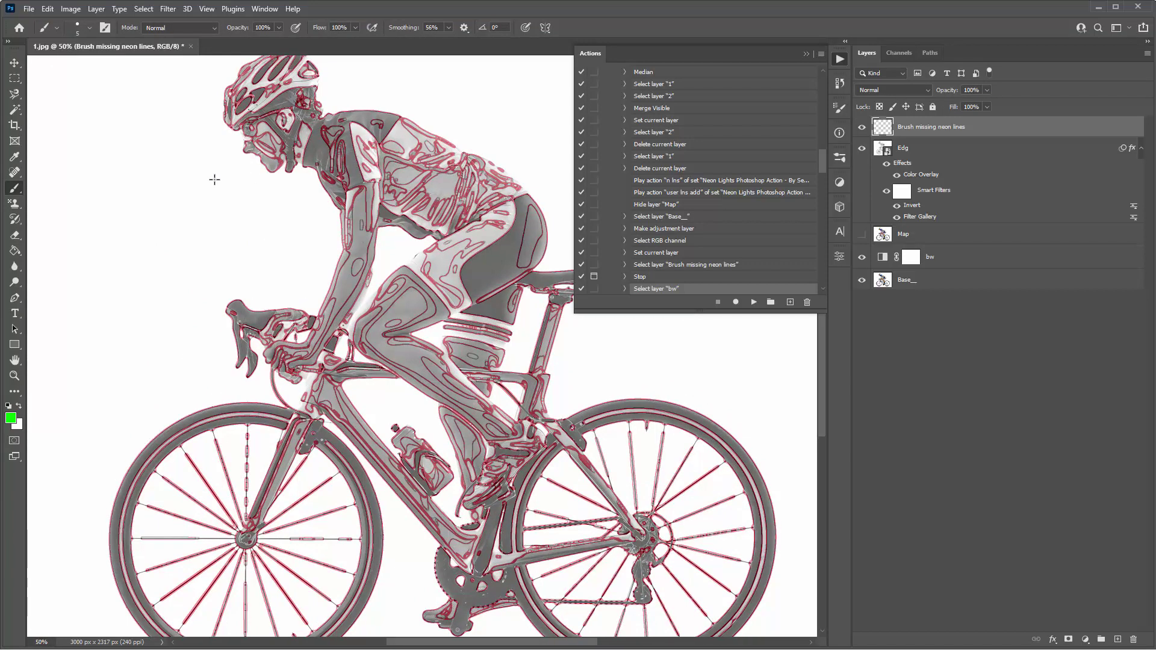
scroll(212, 176, up, 2)
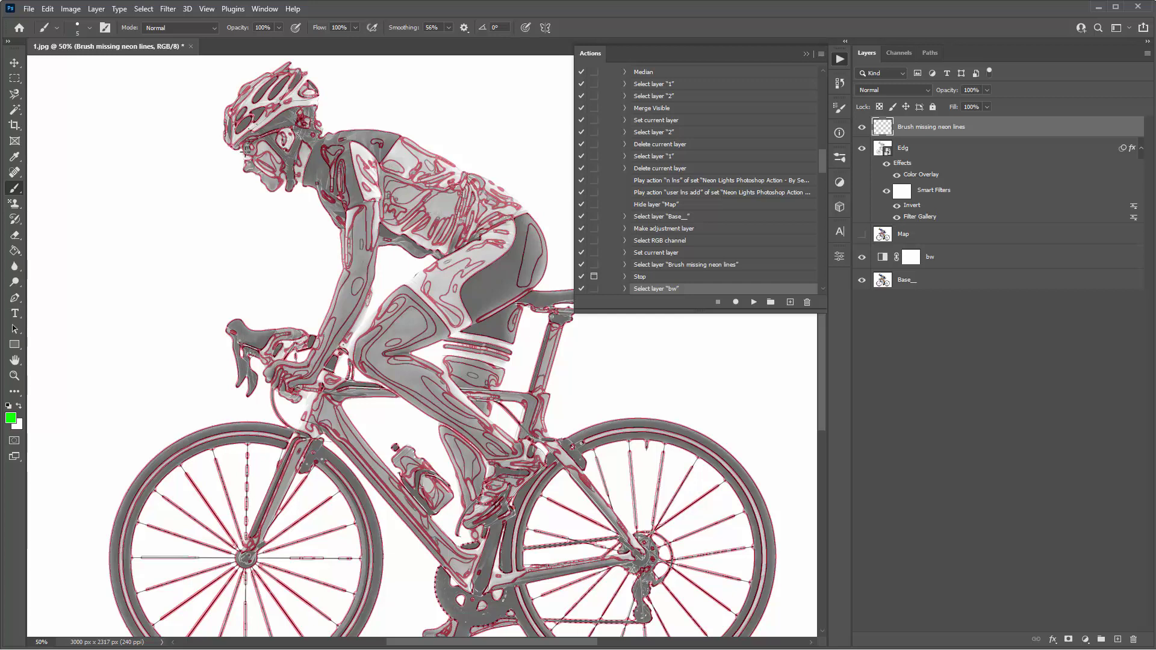
scroll(246, 150, down, 1)
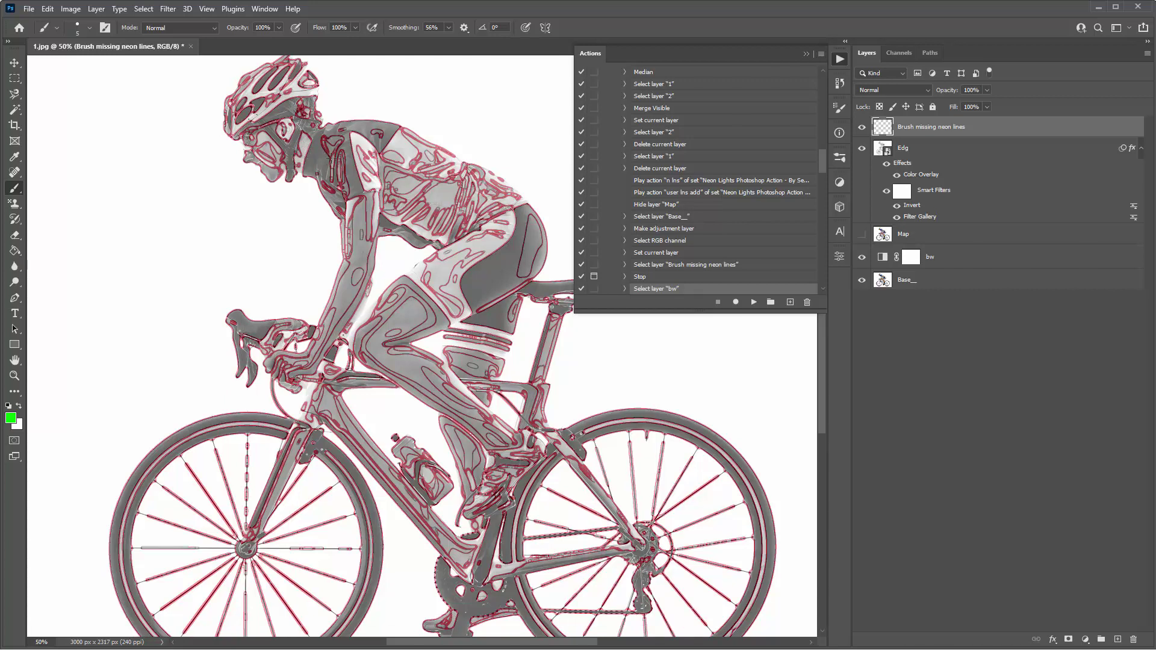
mouse_move(319, 164)
mouse_down()
mouse_move(388, 190)
mouse_move(329, 244)
mouse_move(348, 277)
mouse_move(426, 326)
mouse_move(377, 351)
mouse_move(351, 327)
mouse_up()
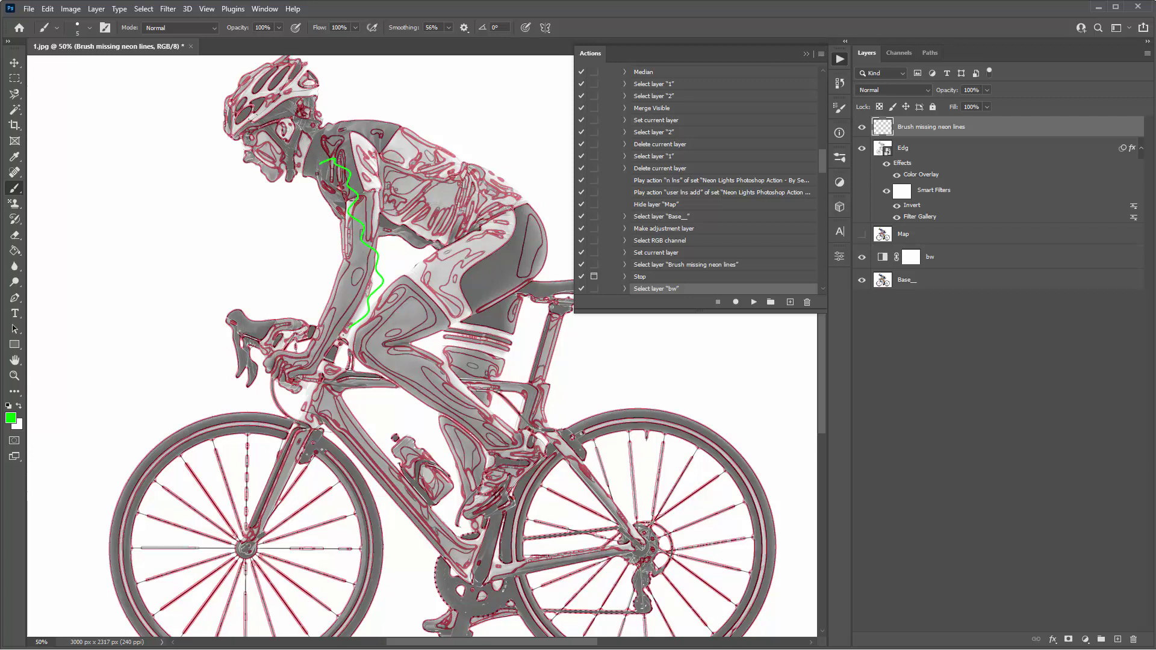
key(ctrl+z)
mouse_move(314, 160)
mouse_down()
mouse_move(367, 170)
mouse_move(401, 197)
mouse_move(422, 224)
mouse_move(425, 266)
mouse_up()
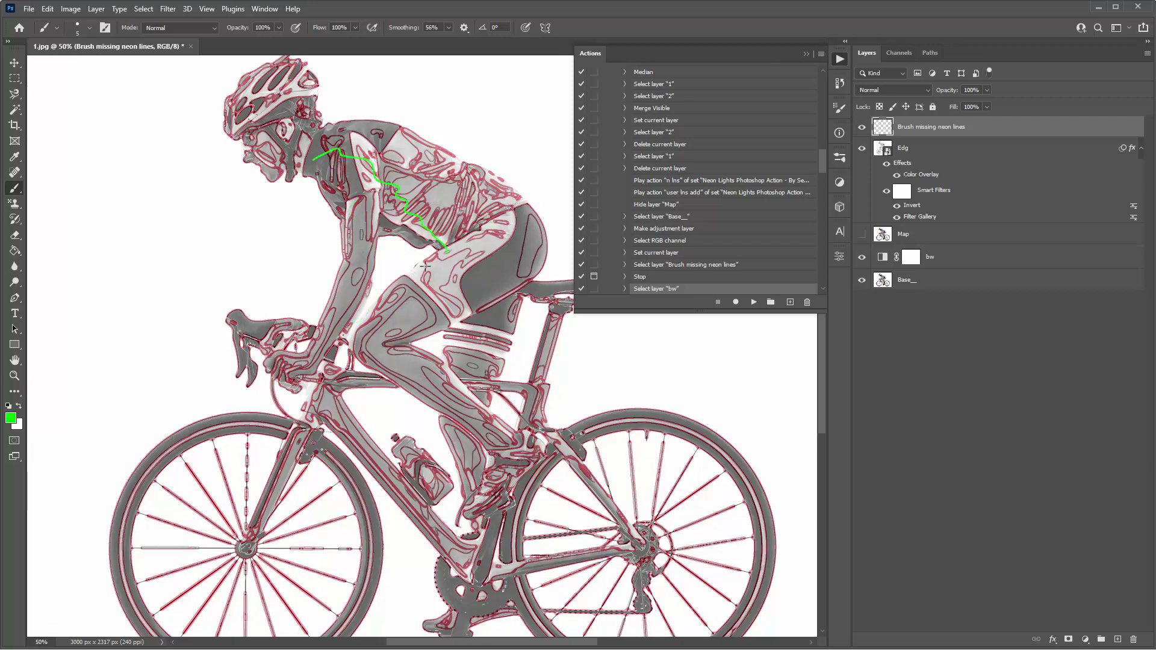
key(ctrl+z)
Brush a missing neon line along the cyclist's mouth on the Brush missing neon lines layer
key(z)
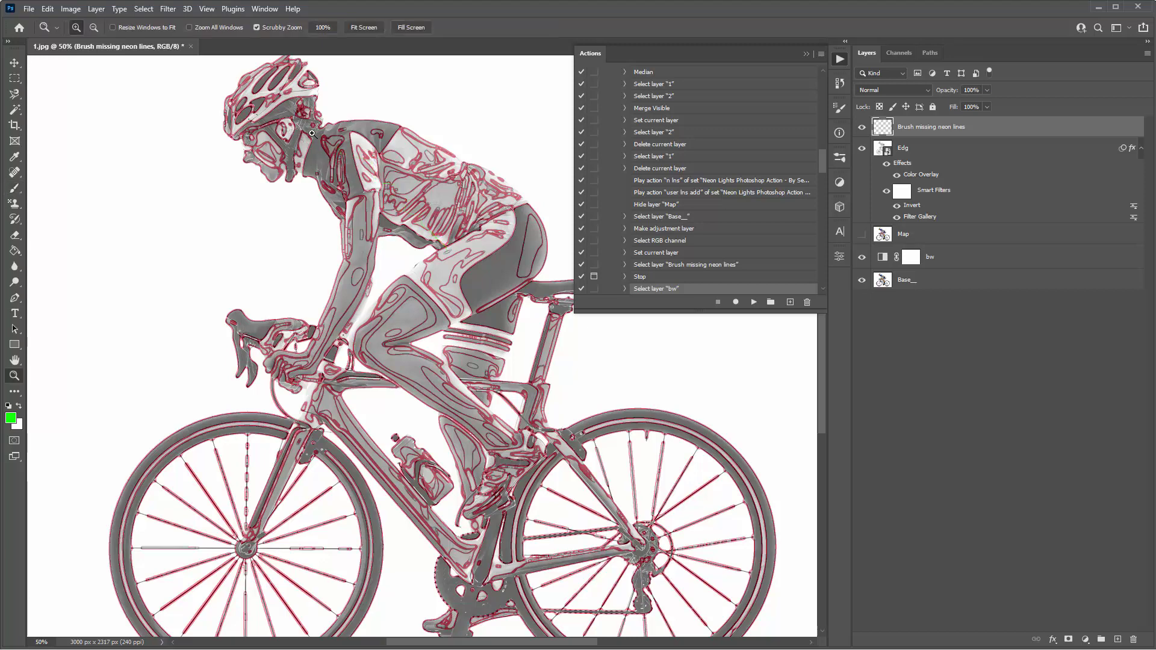
drag(313, 134, 327, 138)
key(b)
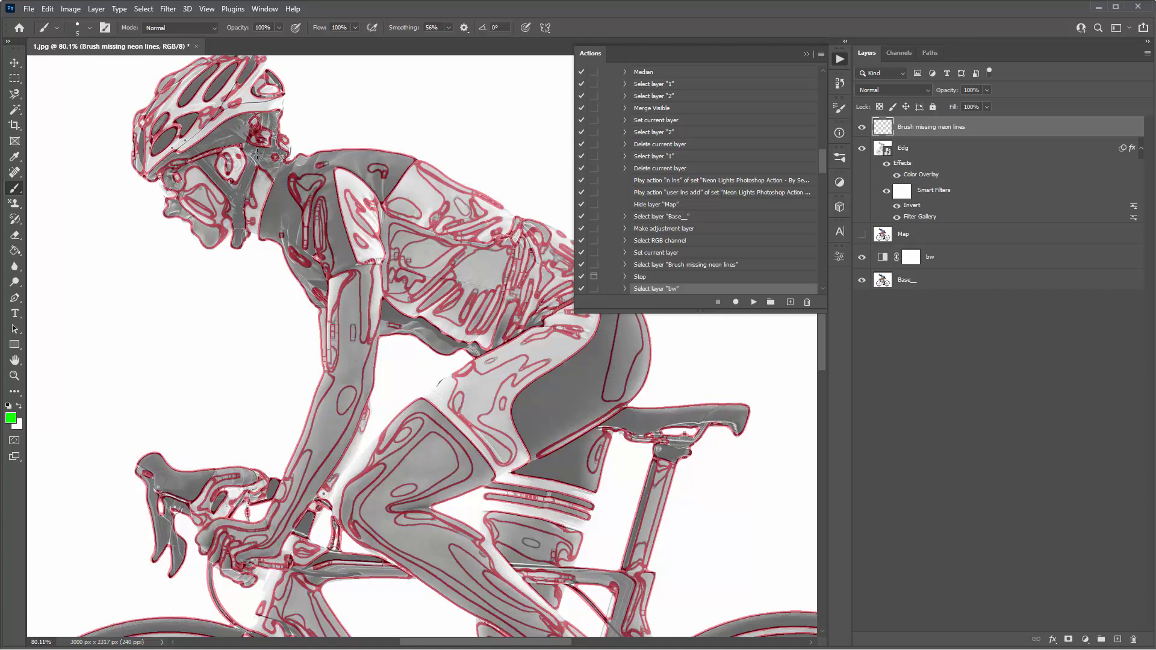
drag(343, 137, 336, 147)
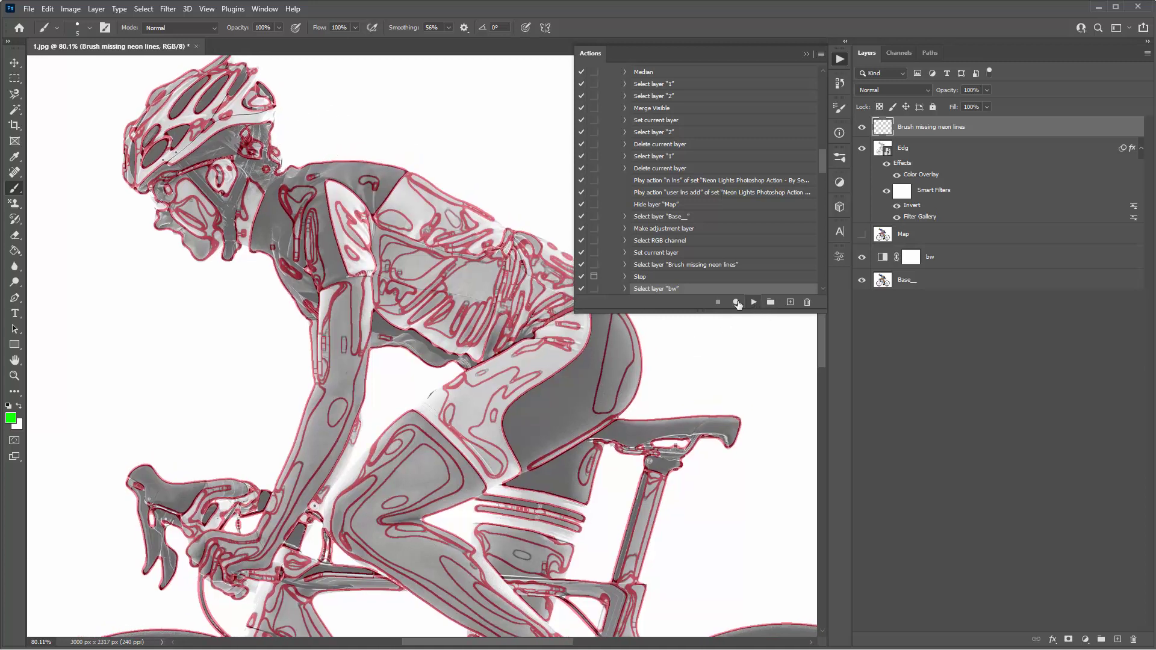
mouse_move(284, 190)
mouse_down()
mouse_move(287, 160)
mouse_move(264, 159)
mouse_up()
key(z)
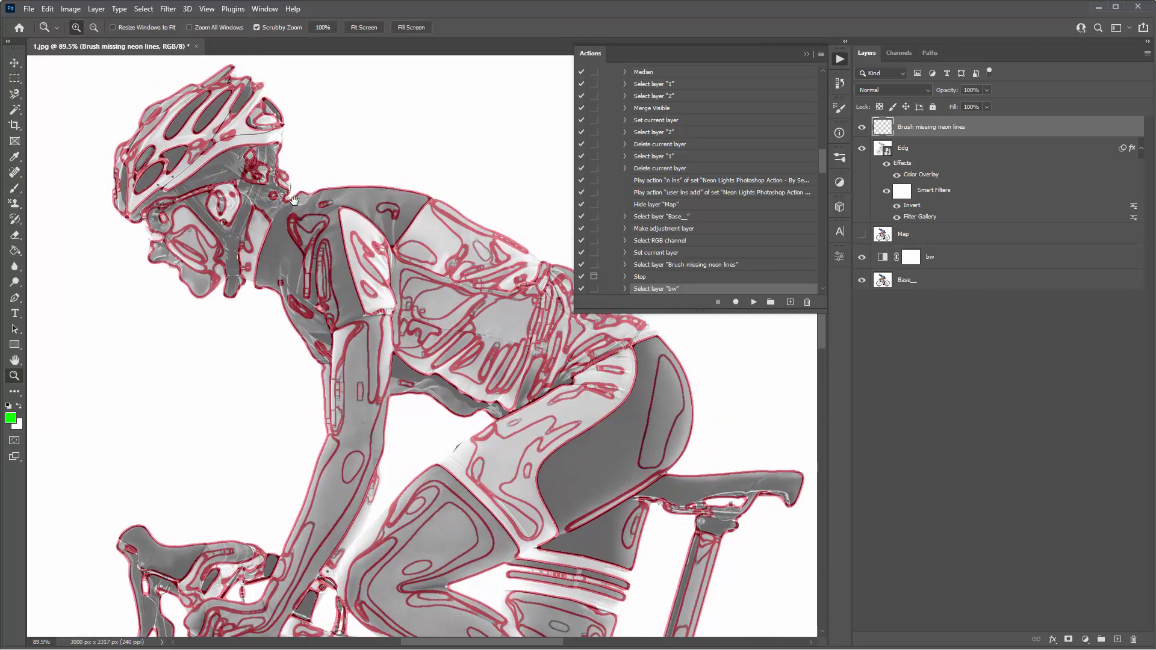
key(b)
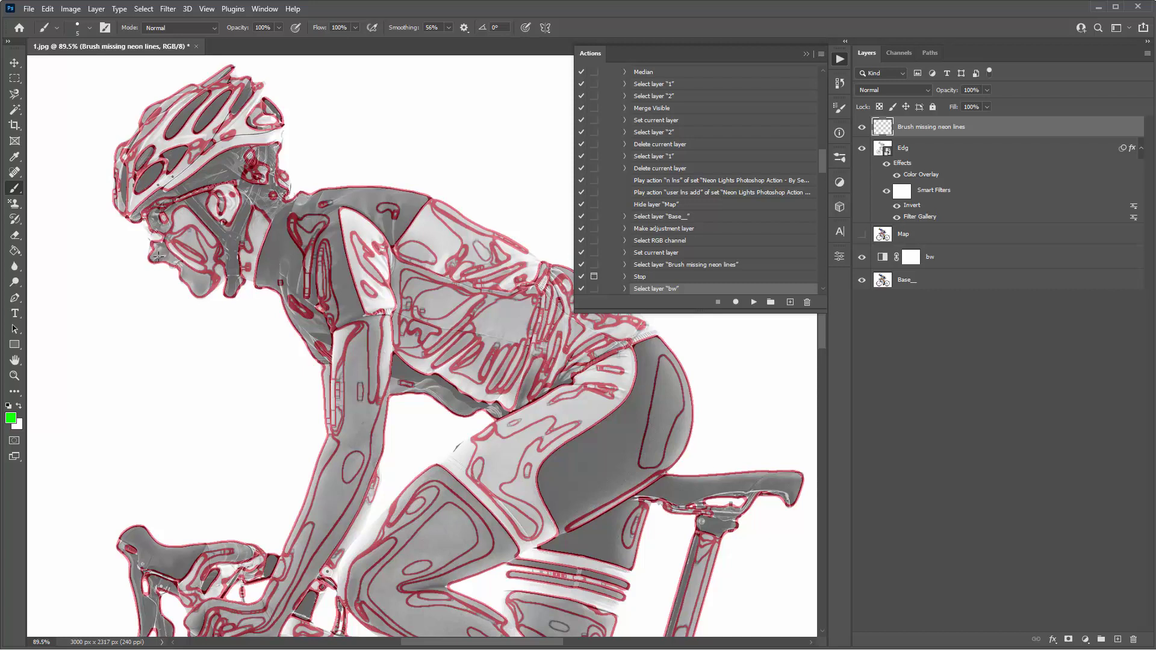
drag(158, 256, 184, 267)
drag(295, 175, 285, 160)
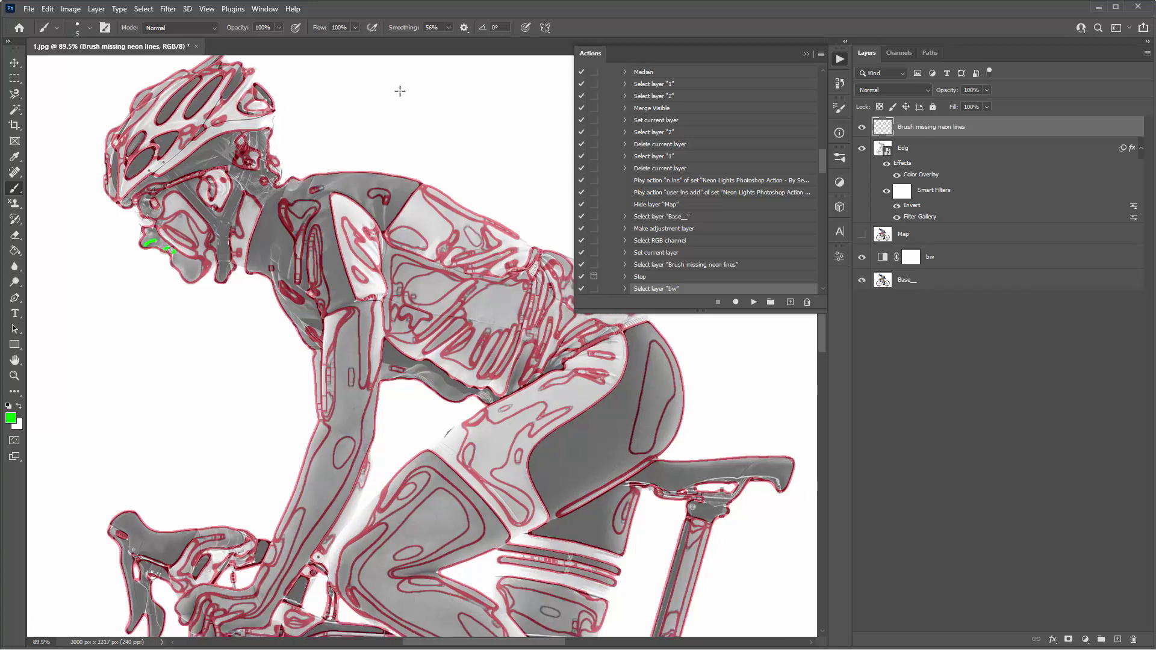
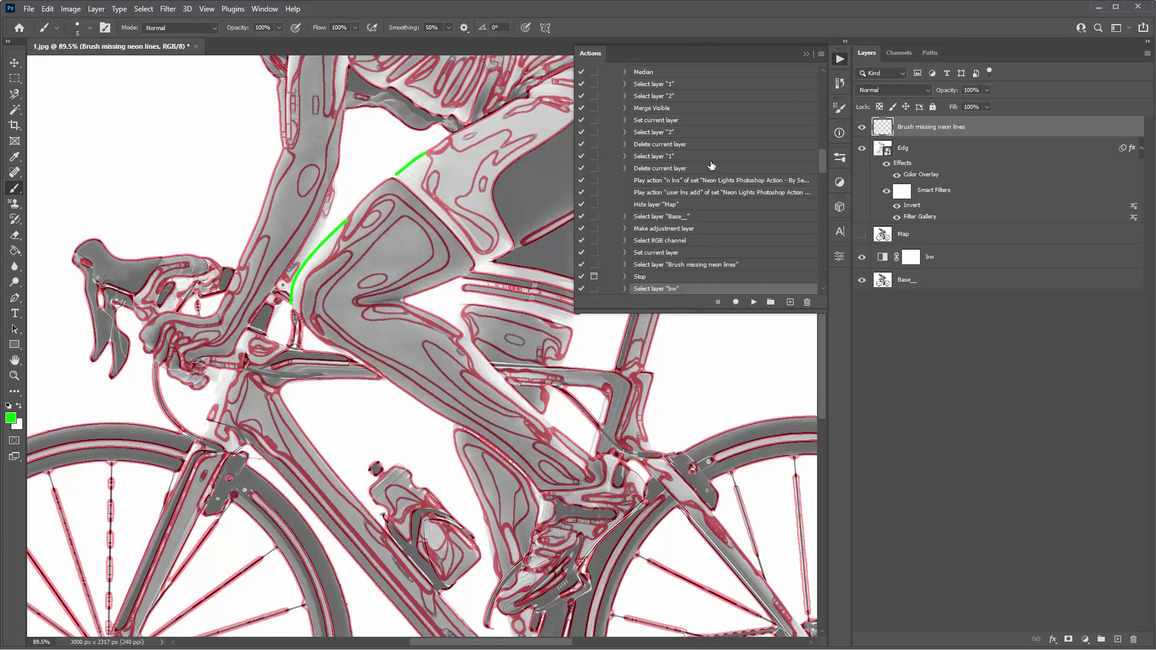
Check the remaining outlines with the panels hidden and brush a missing neon line along the cyclist's lower back down to the shorts
drag(441, 167, 389, 165)
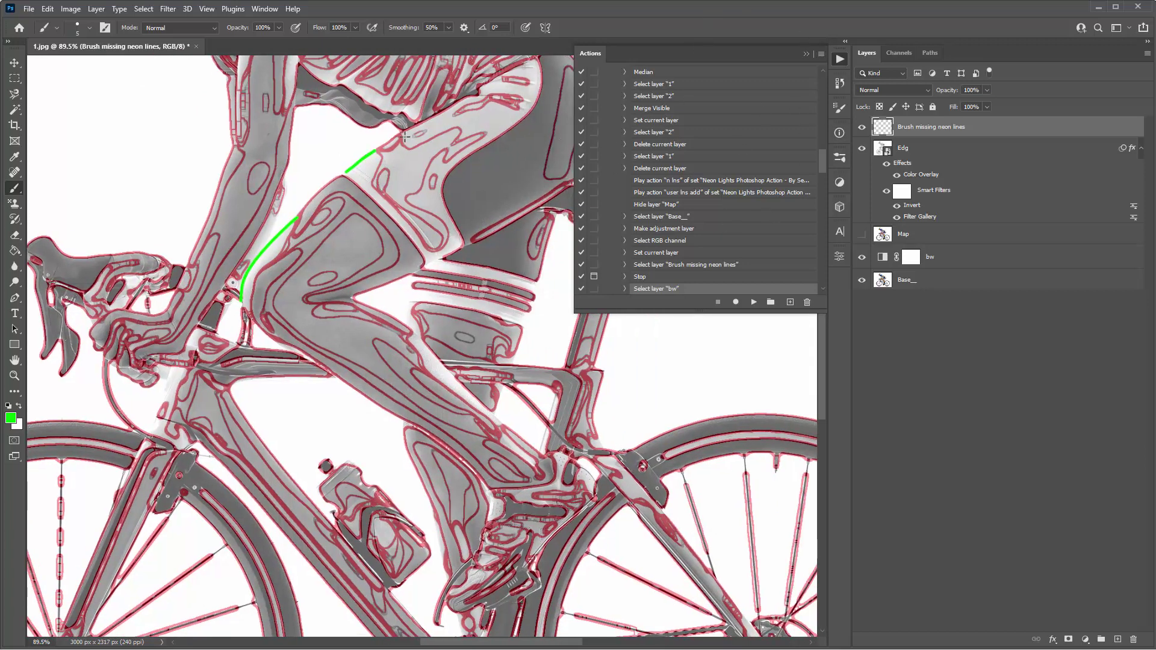
key(Tab)
drag(454, 308, 574, 186)
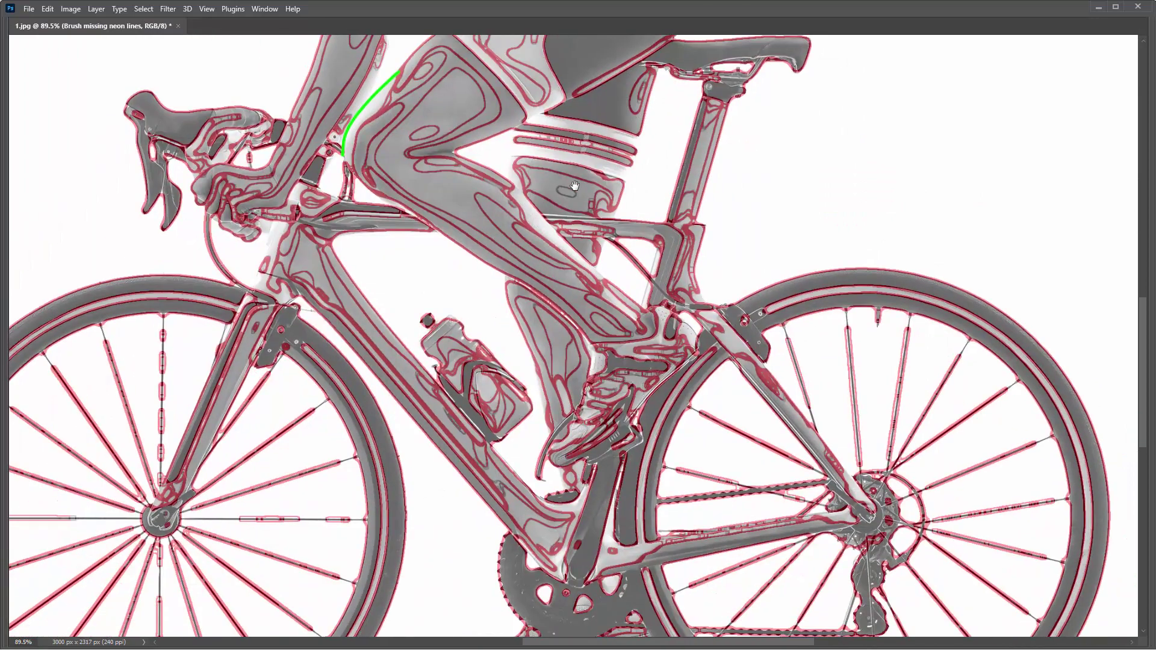
mouse_move(488, 272)
mouse_down()
mouse_move(648, 77)
mouse_move(551, 95)
mouse_move(511, 123)
mouse_up()
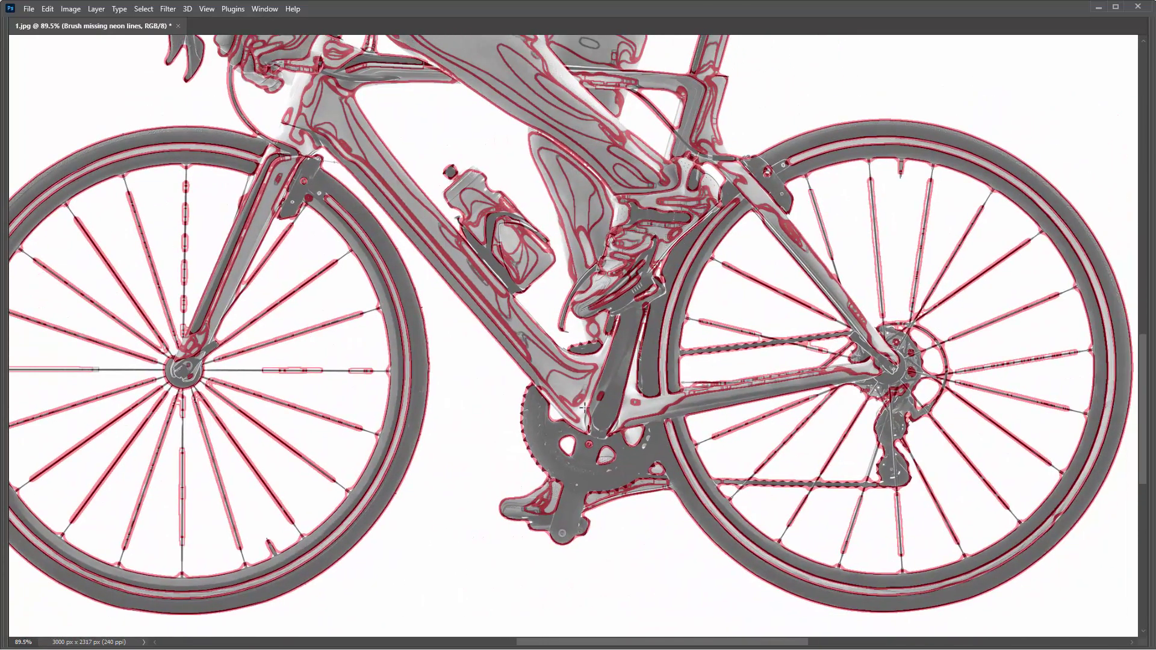
mouse_move(591, 170)
mouse_down()
mouse_move(596, 362)
mouse_move(573, 344)
mouse_move(598, 360)
mouse_up()
drag(578, 215, 556, 342)
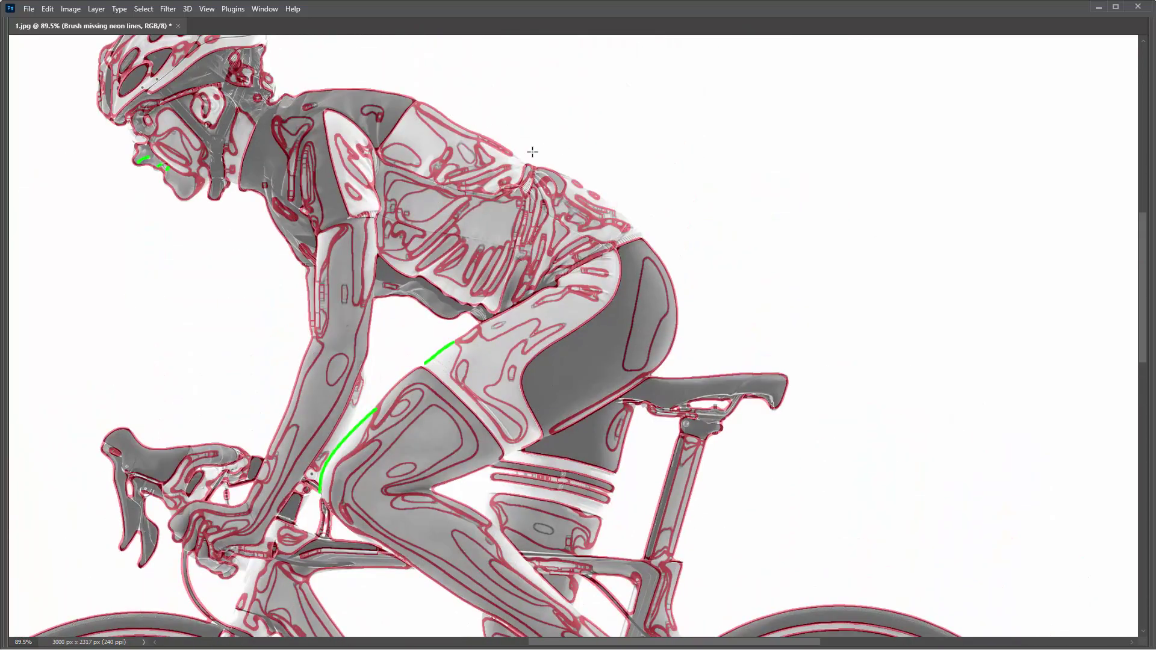
mouse_move(518, 153)
mouse_down()
mouse_move(605, 195)
mouse_move(648, 246)
mouse_up()
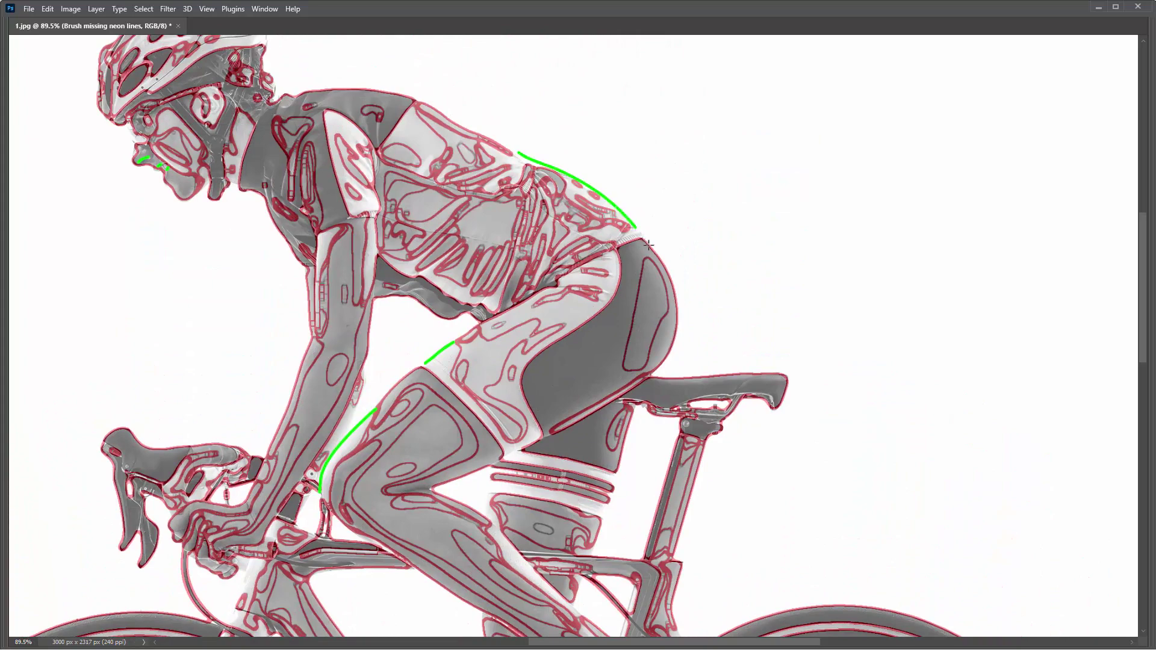
key(Tab)
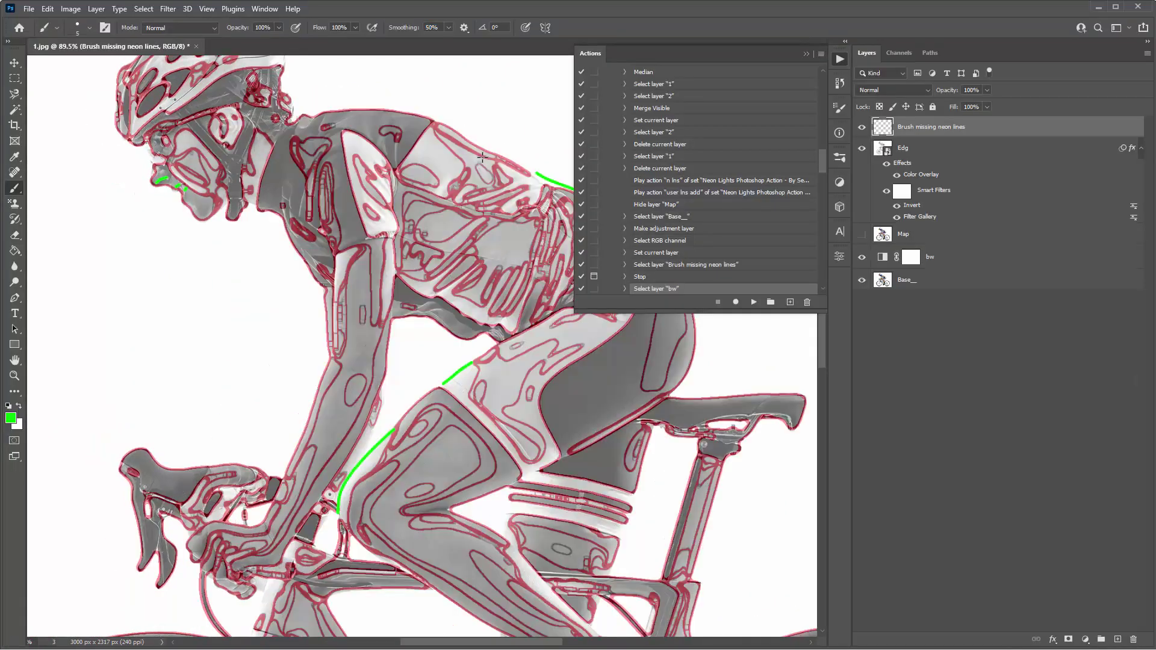
Fit the whole image in view and resume the Photos Auto trace action to complete the neon design
key(ctrl+0)
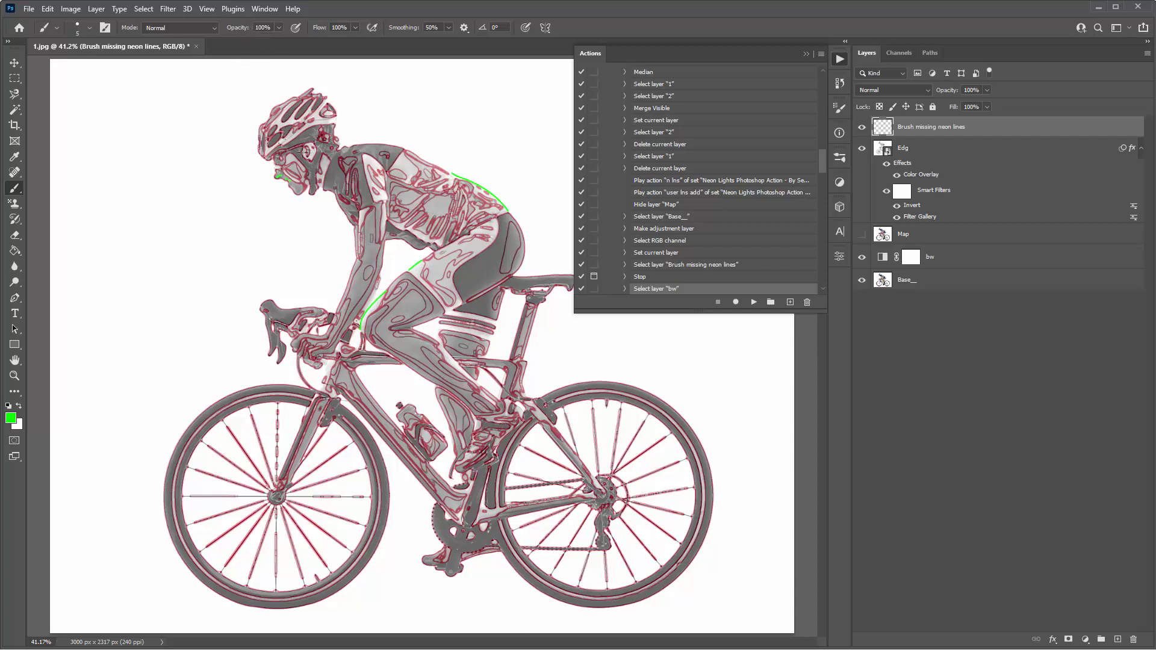
click(754, 302)
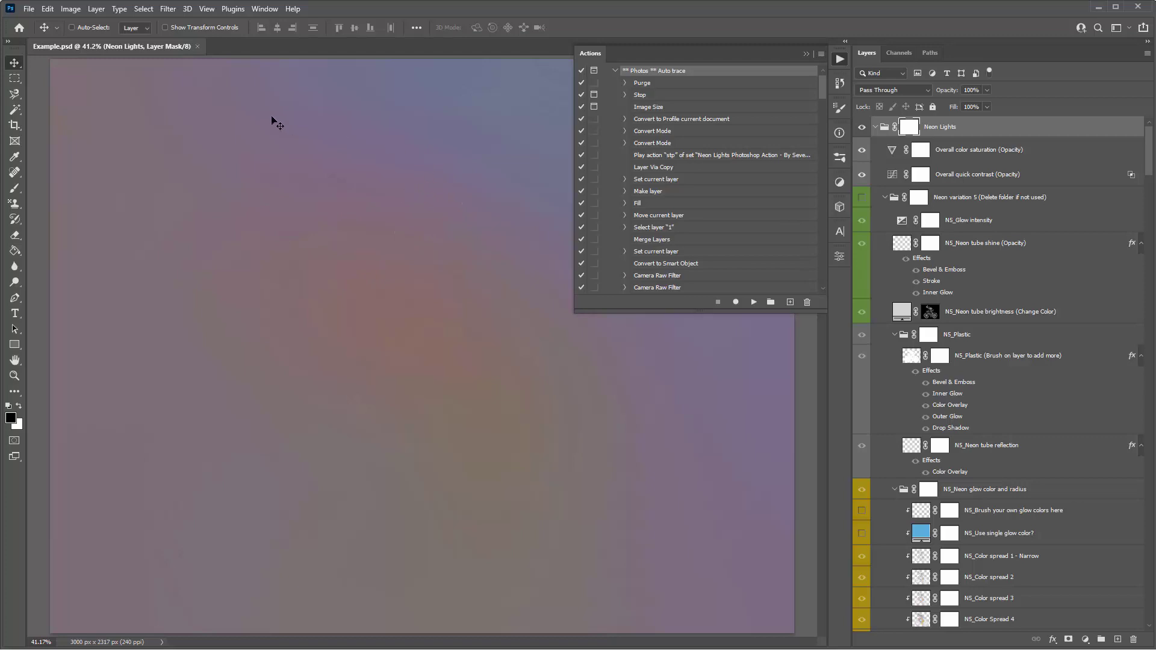
scroll(653, 123, up, 1)
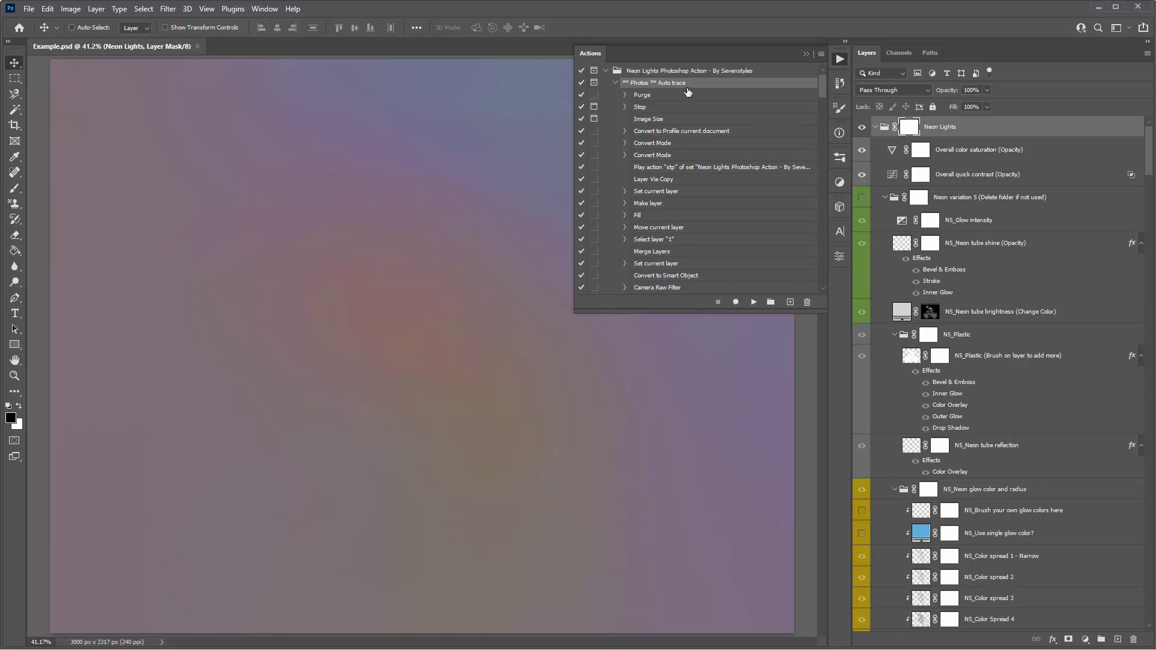
Collapse the Photos Auto trace action, put away the Actions panel, and look through the layers generated in the Neon Lights group
click(615, 83)
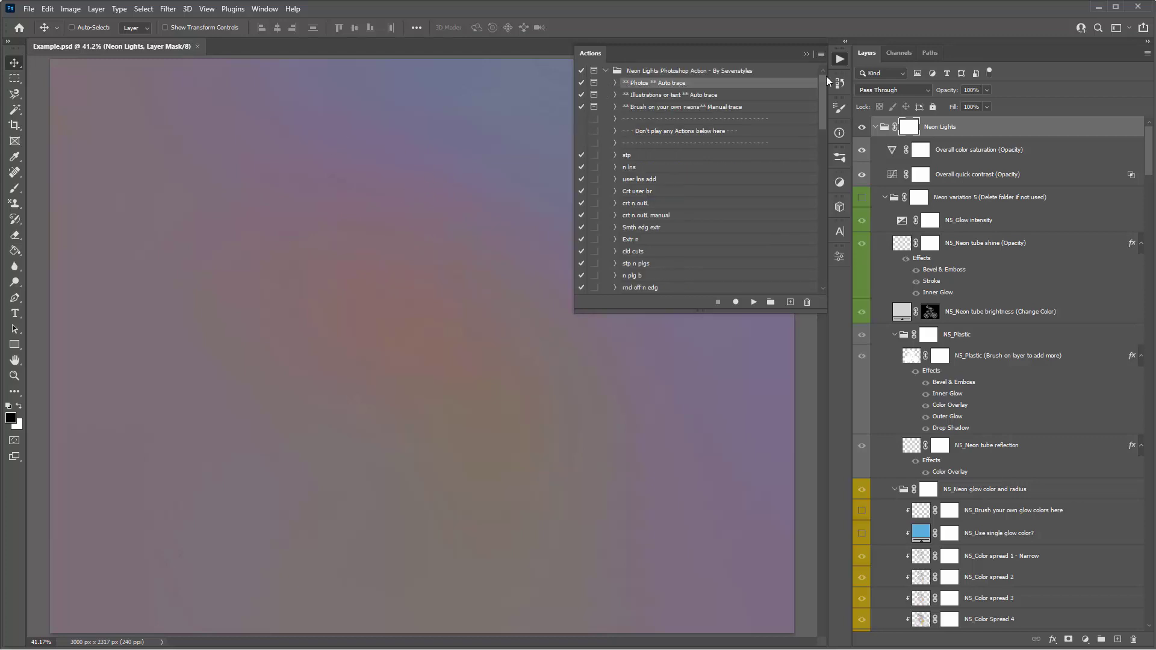
click(807, 55)
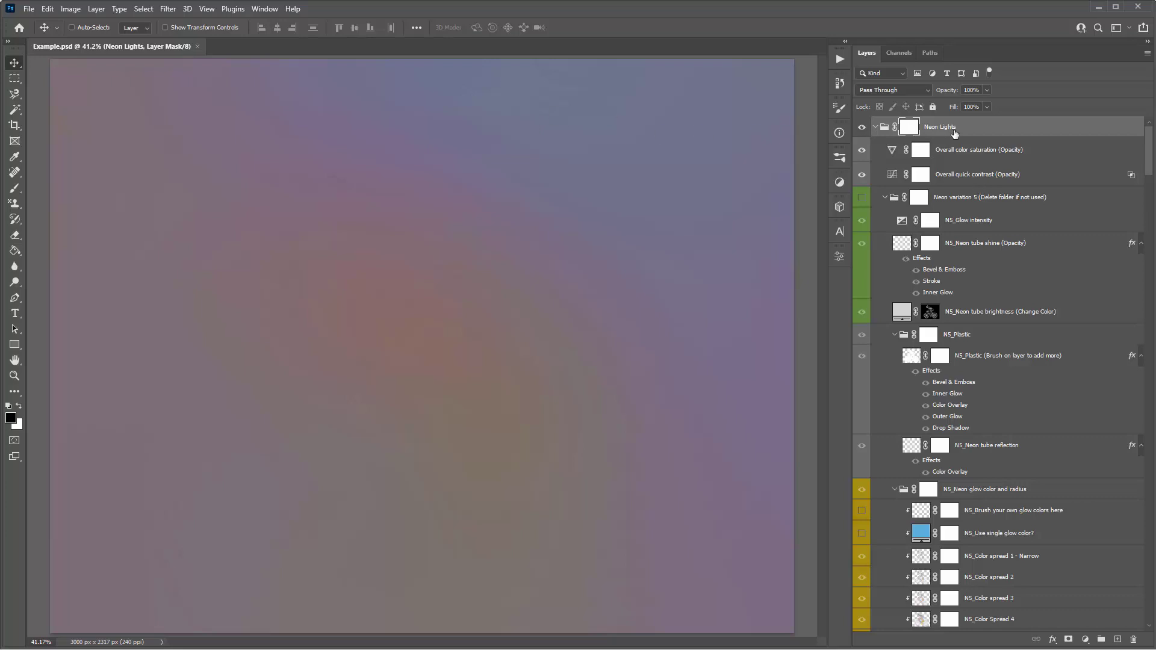
scroll(987, 163, down, 5)
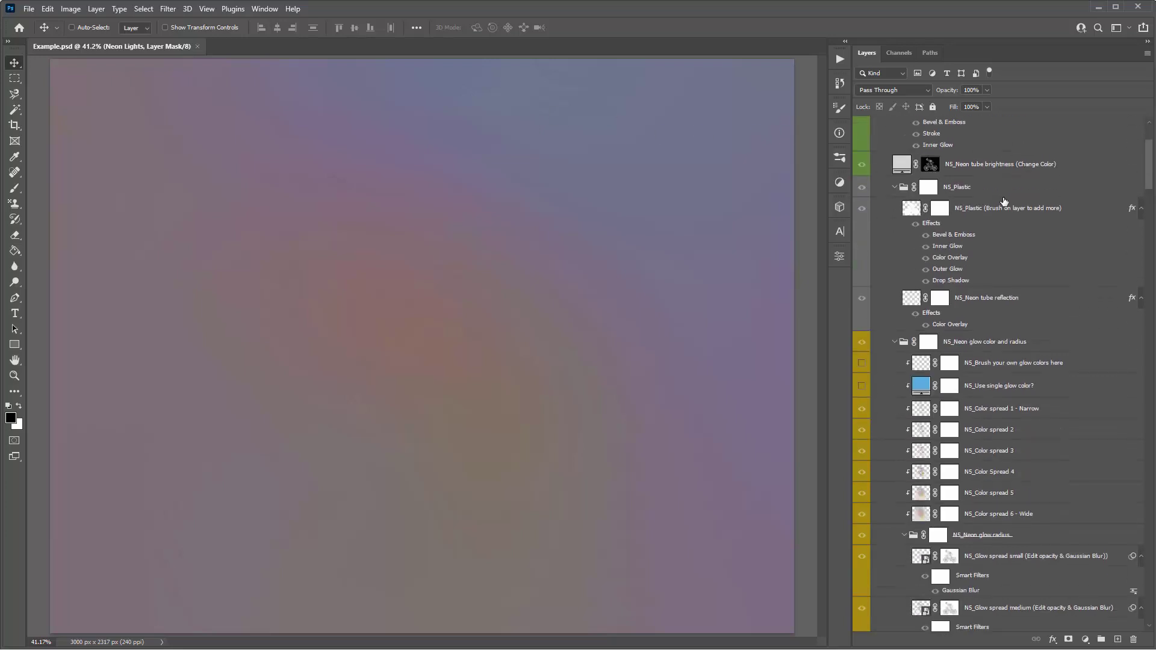
scroll(1006, 195, up, 5)
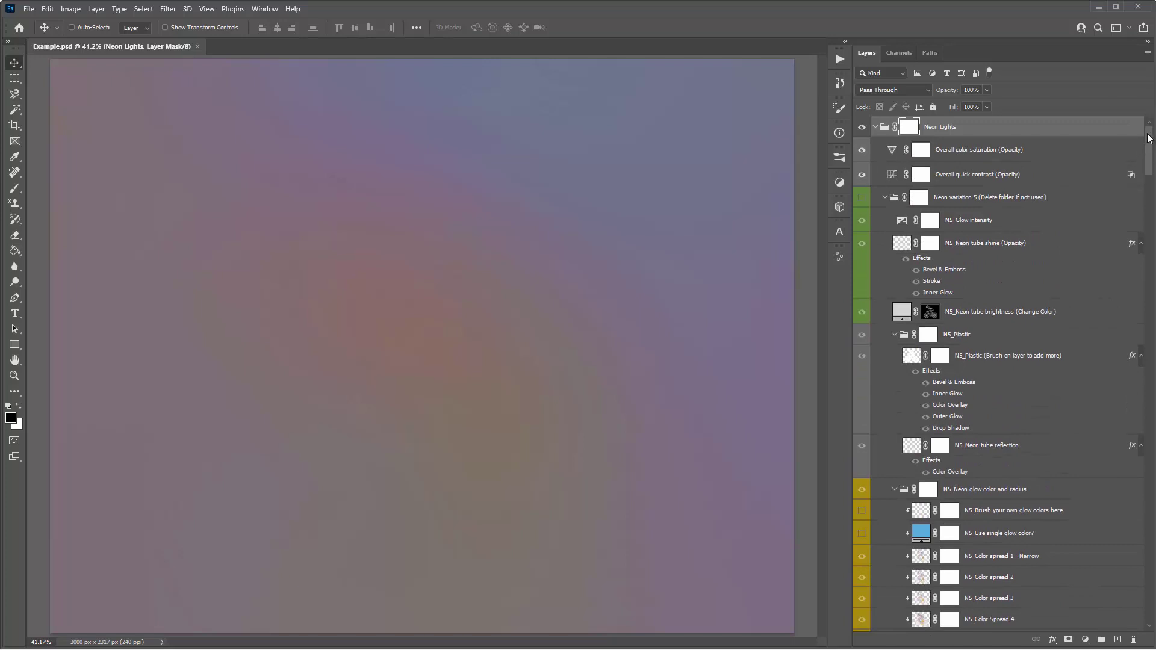
drag(1149, 141, 1151, 388)
scroll(915, 288, down, 10)
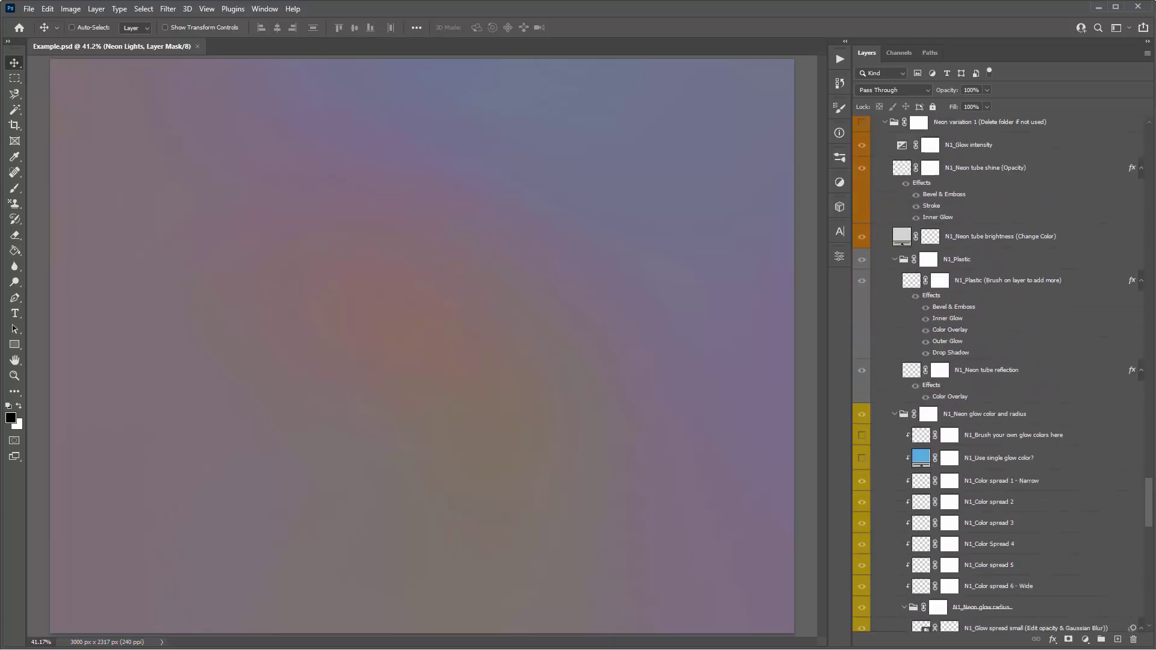
drag(1153, 494, 1151, 140)
key(ctrl)
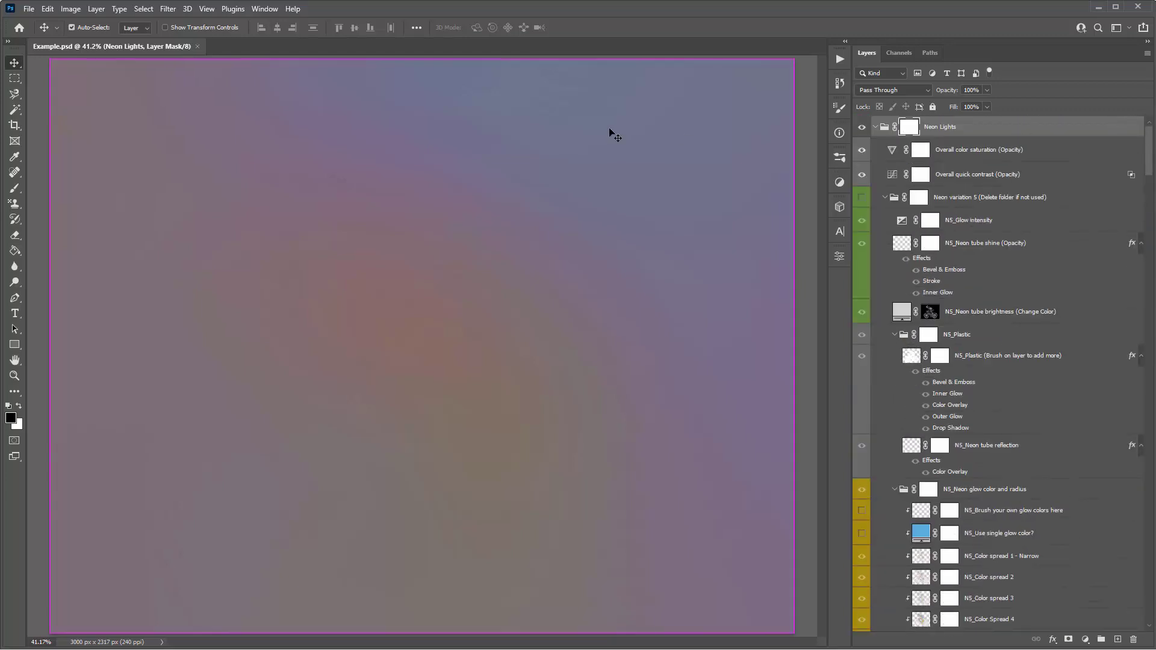
Collapse all the subgroups inside the Neon Lights group and save the document
click(875, 127)
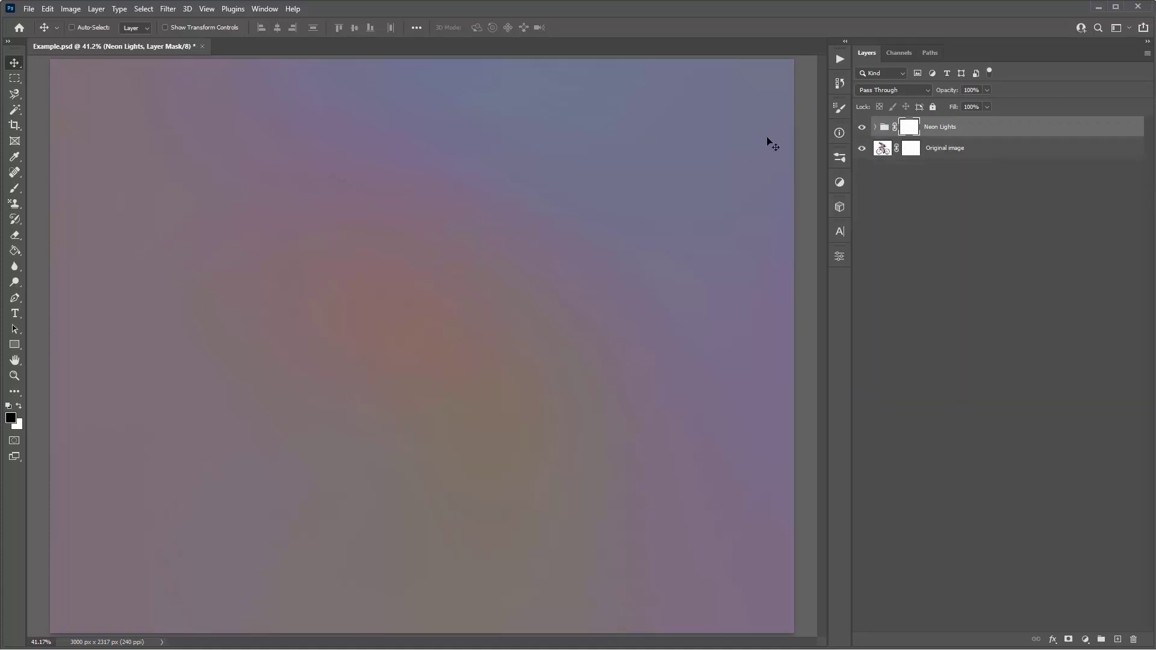
click(875, 127)
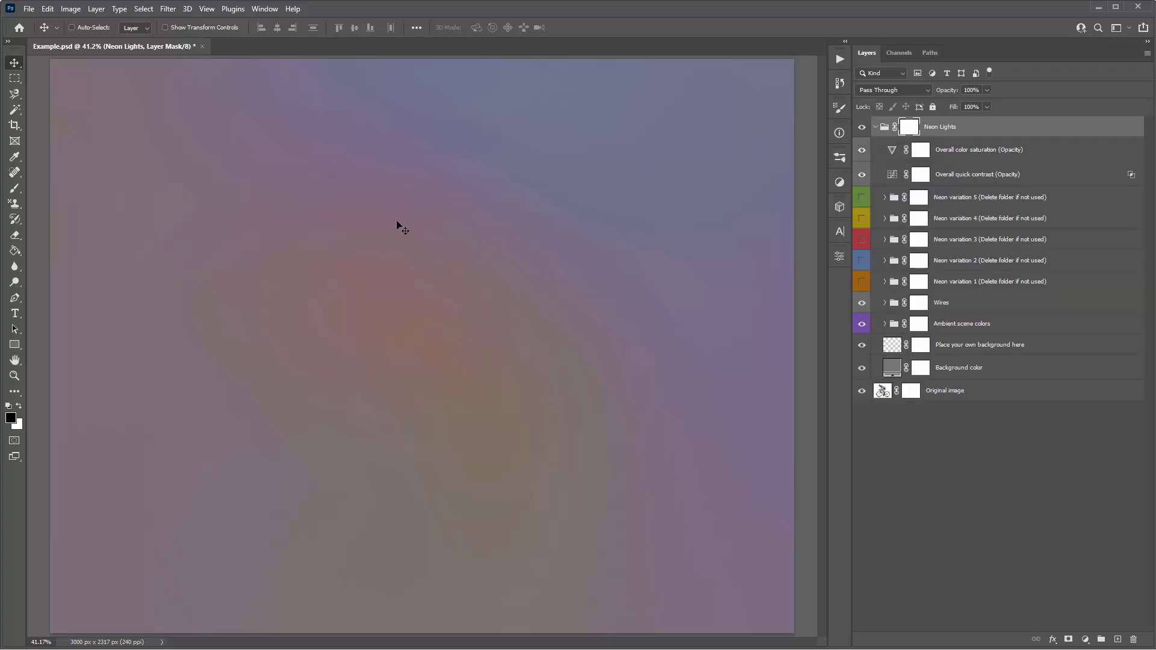
key(ctrl+s)
Delete the last three brush presets below General Brushes, keeping the first 5 px preset, and return to the Move tool
key(b)
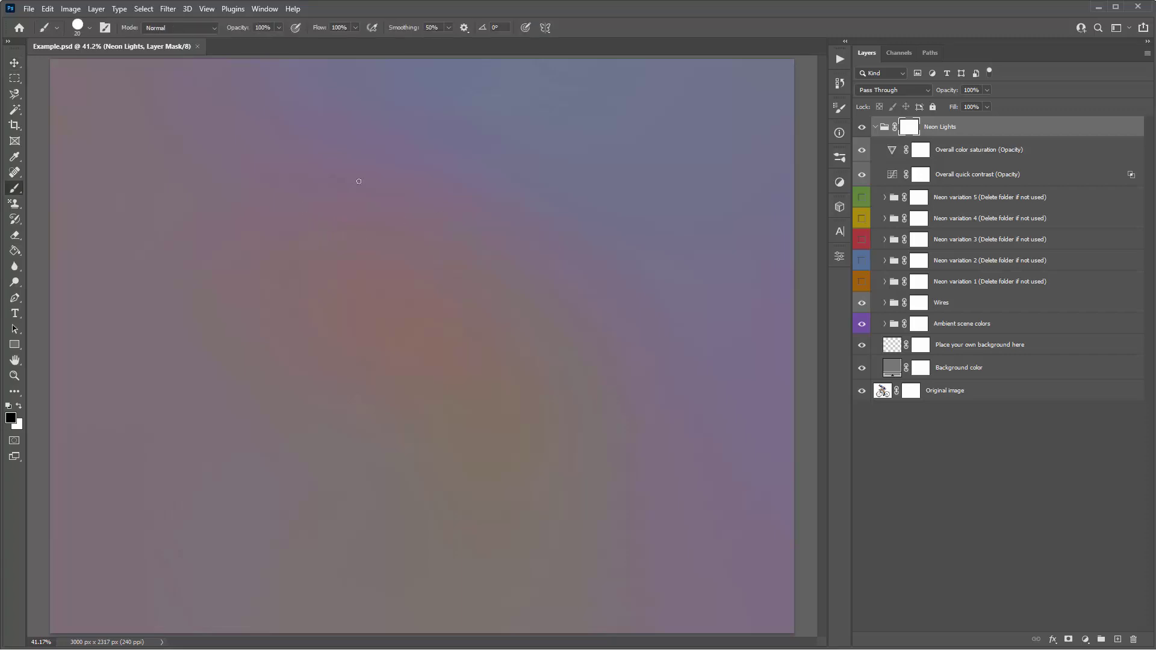
right_click(215, 161)
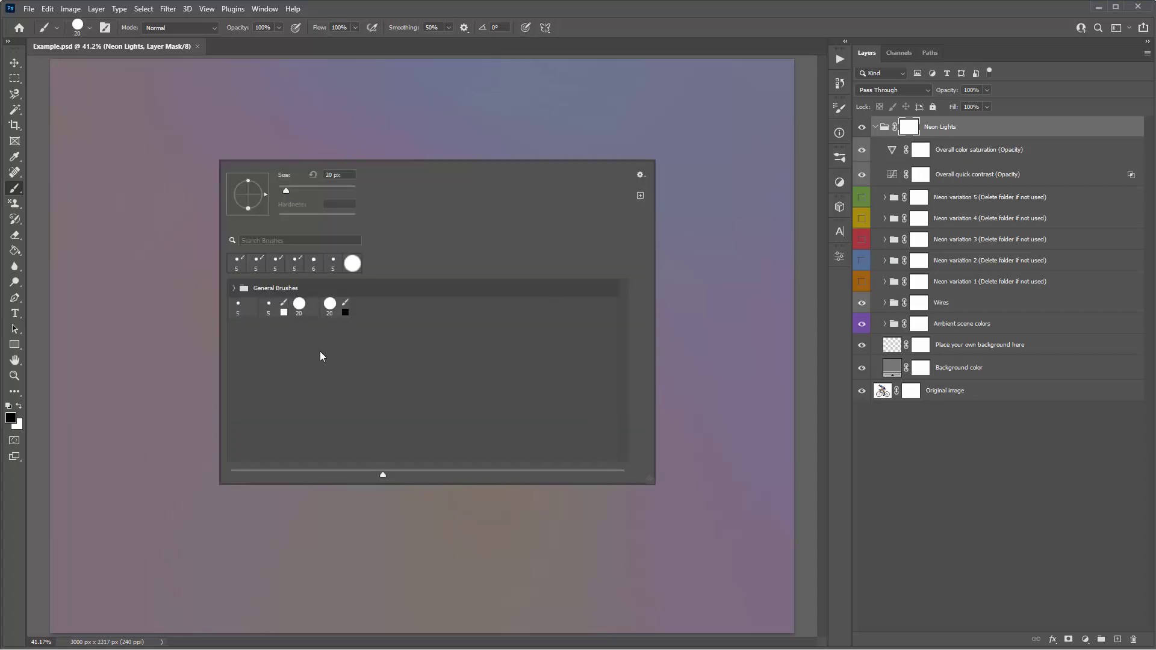
click(245, 311)
shift+click(338, 311)
click(368, 316)
click(266, 311)
shift+click(330, 313)
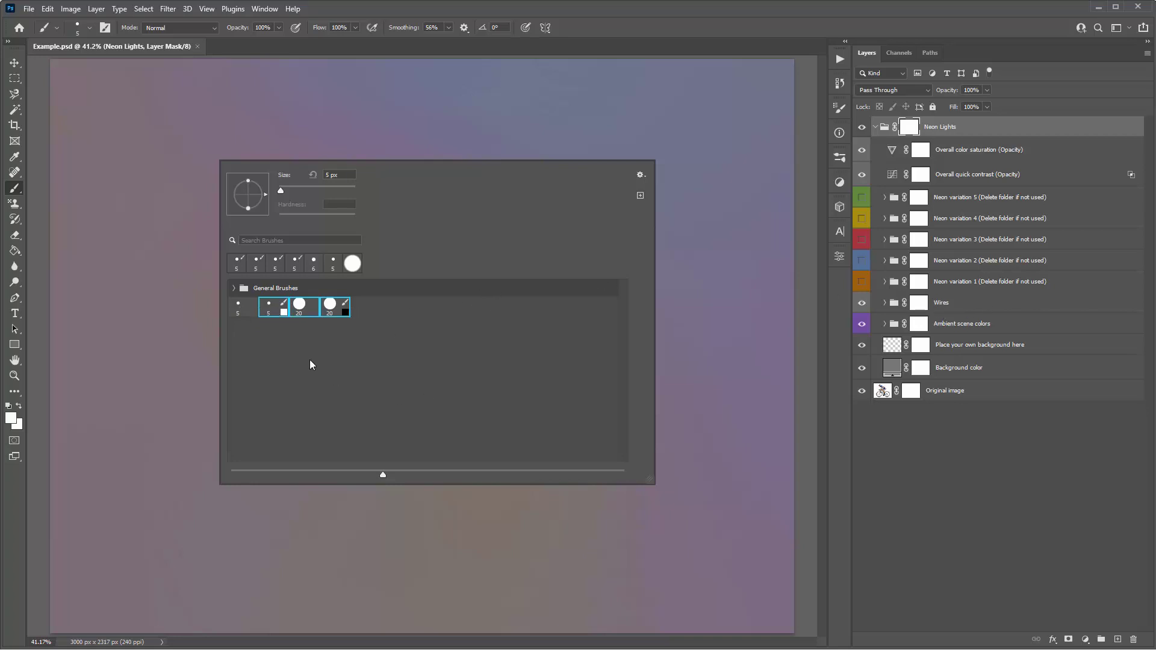
right_click(332, 314)
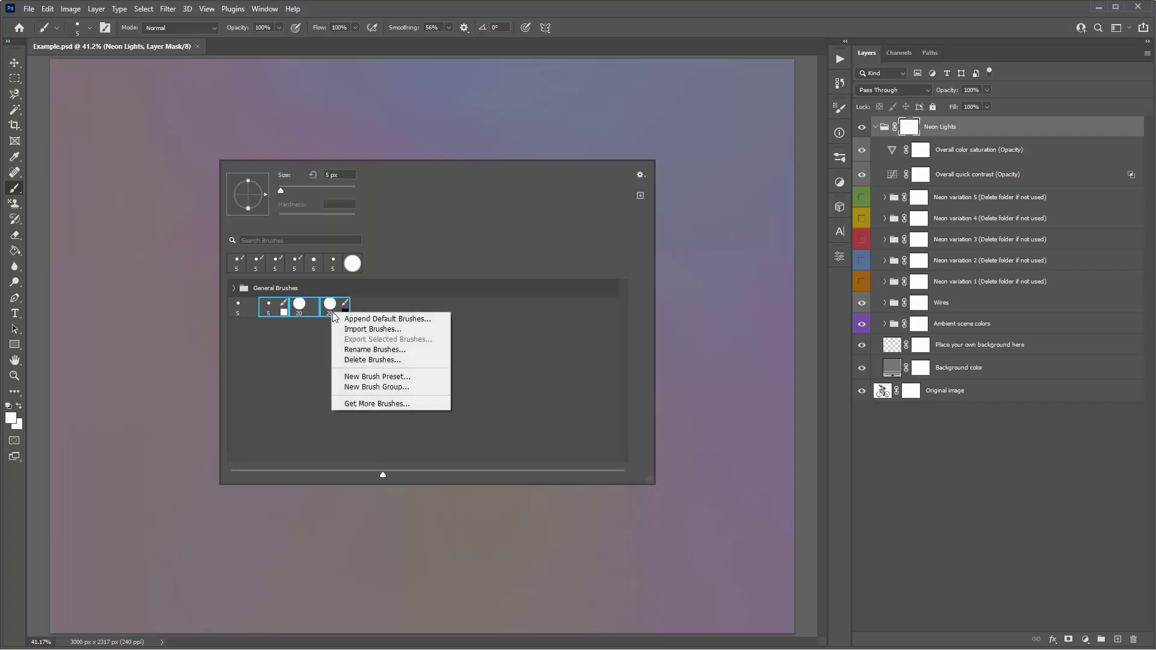
click(406, 360)
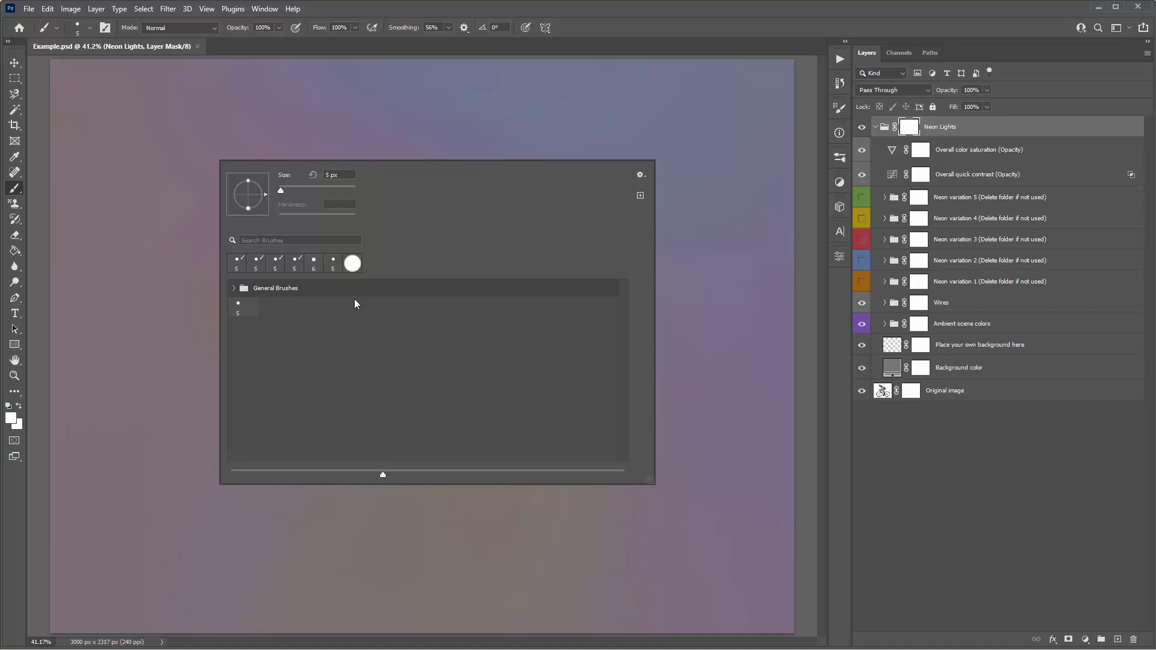
click(167, 148)
key(v)
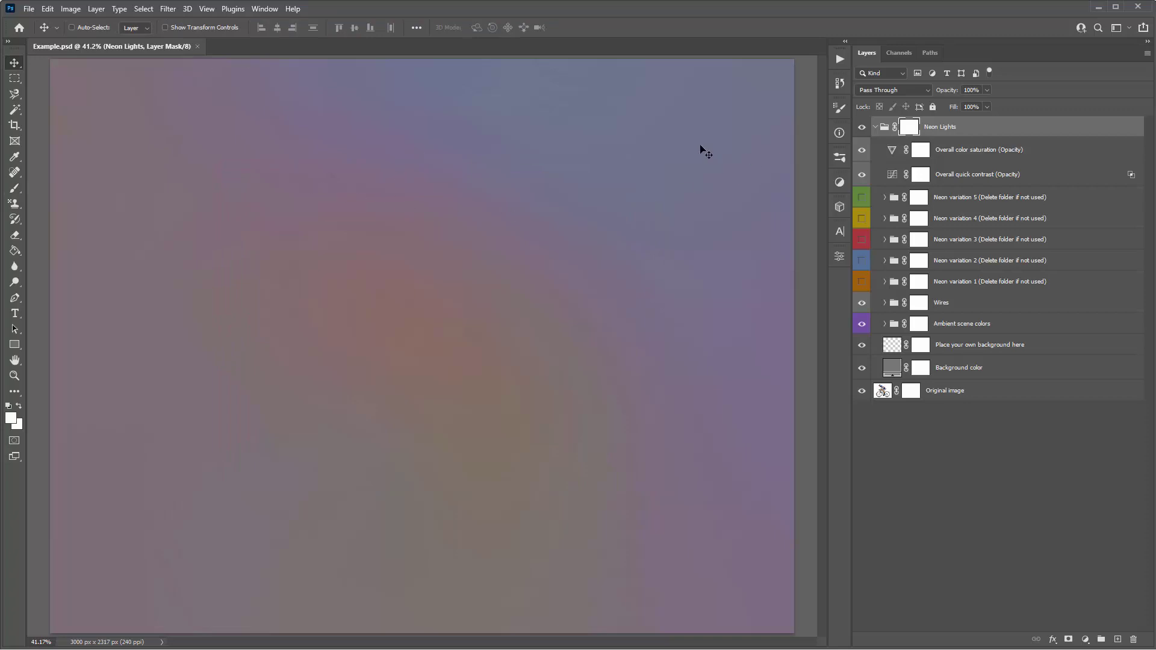
Preview the Neon variation 3 group on the cyclist, check its contents, and hide it again
click(968, 239)
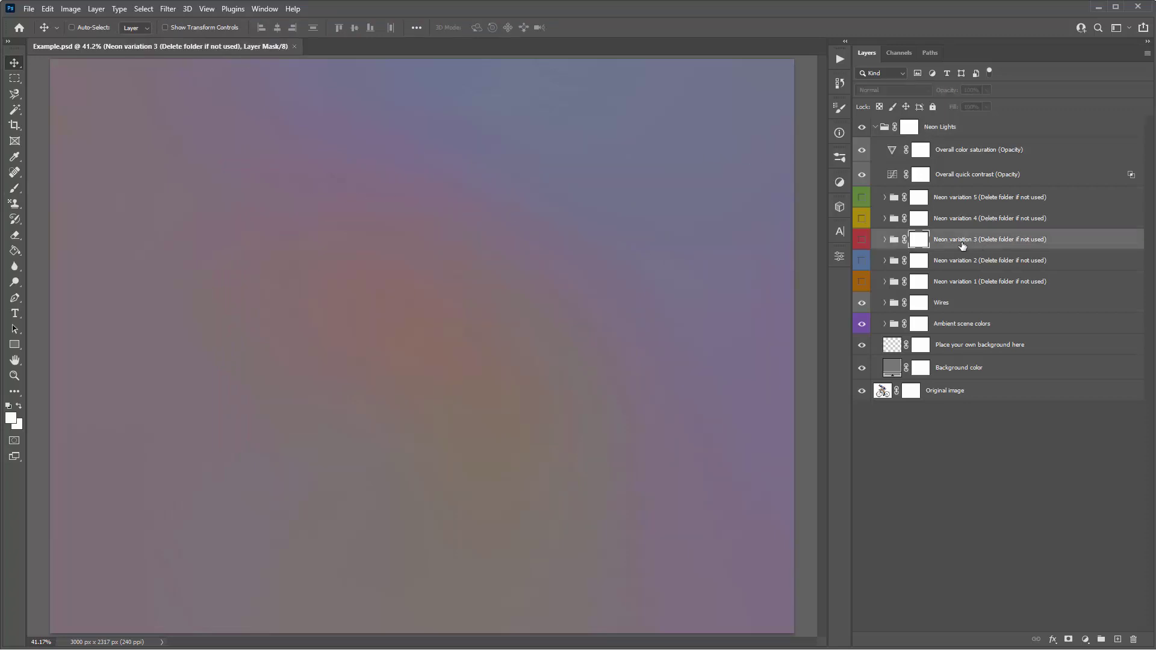
click(862, 240)
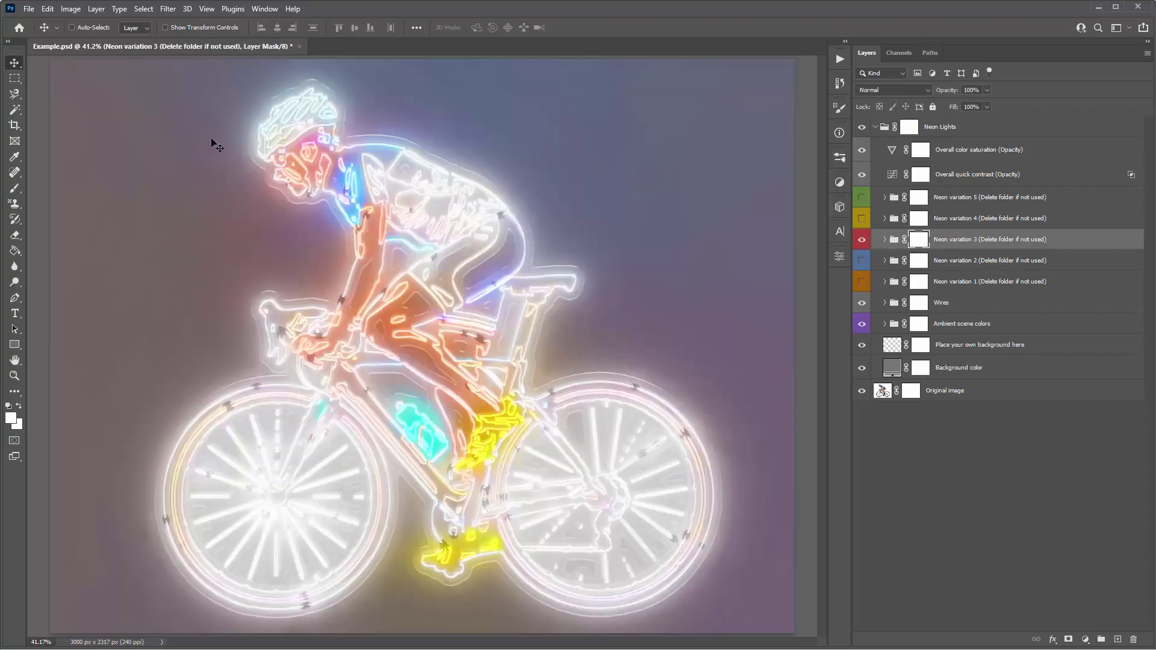
click(886, 239)
click(886, 240)
click(862, 240)
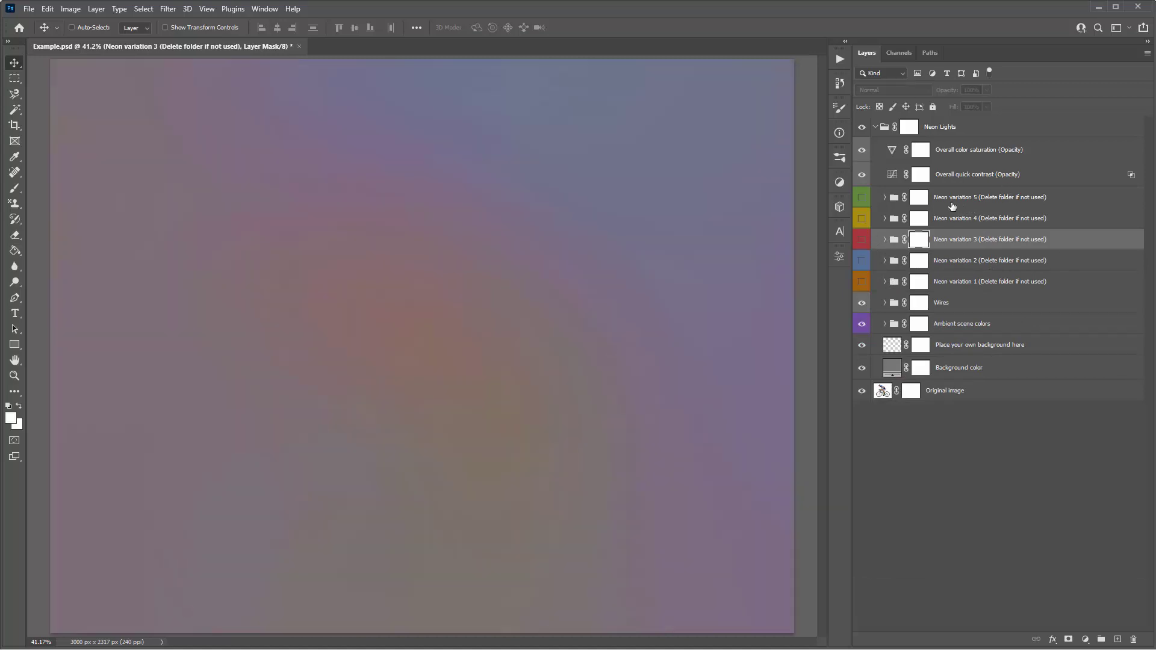
Compare the line detail of Neon variation 1 with Neon variation 3 by showing each group alone, leaving both hidden
click(945, 259)
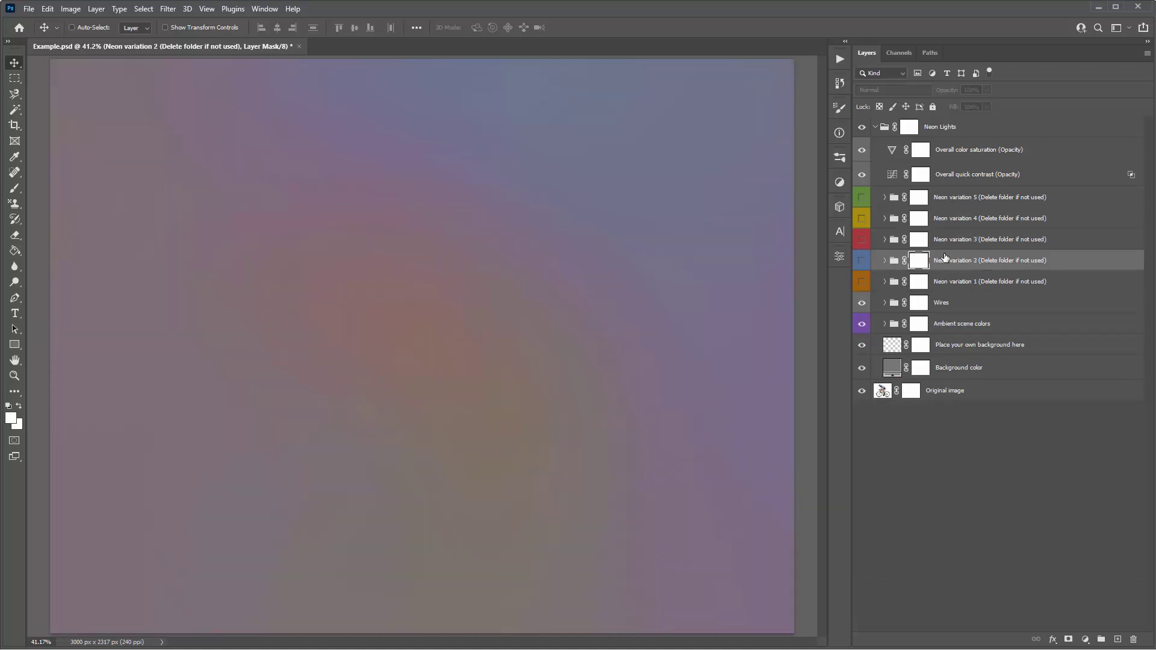
click(862, 282)
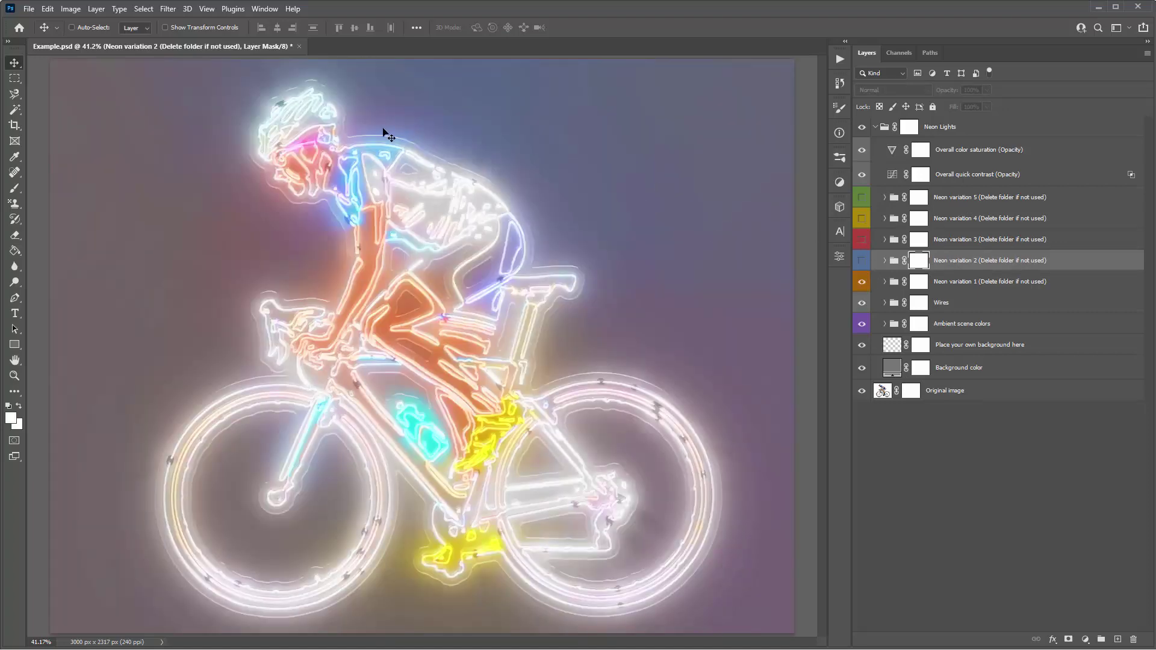
click(862, 282)
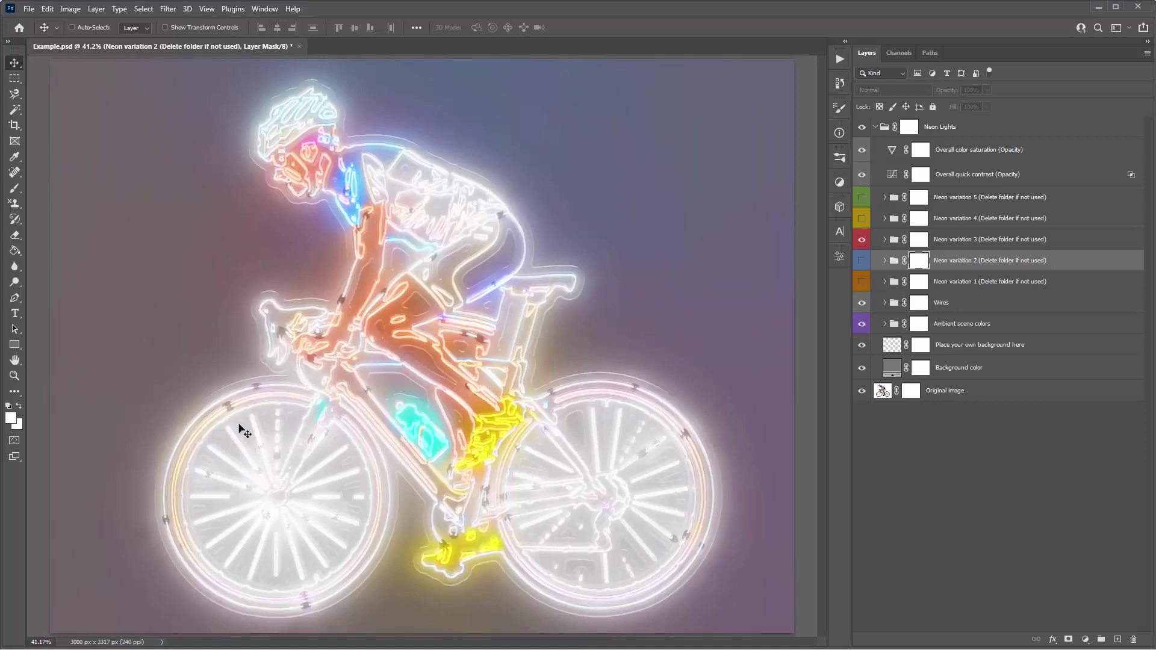
click(862, 242)
Preview Neon variations 1 to 5 one at a time, hiding each group before showing the next
click(861, 281)
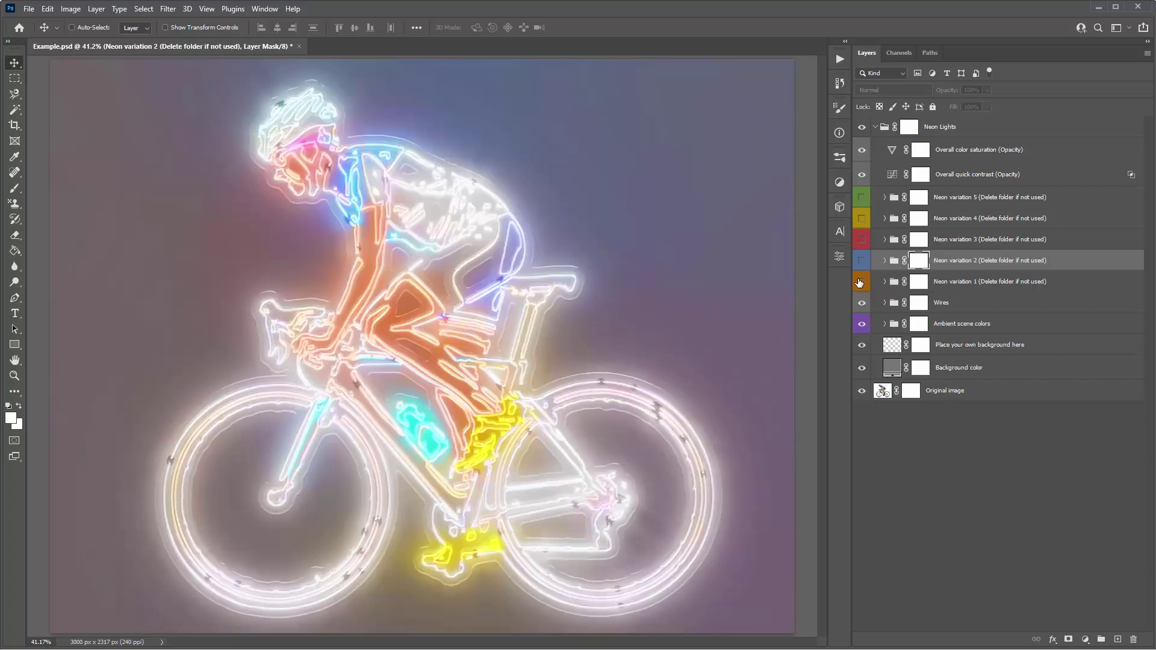
click(861, 281)
click(862, 261)
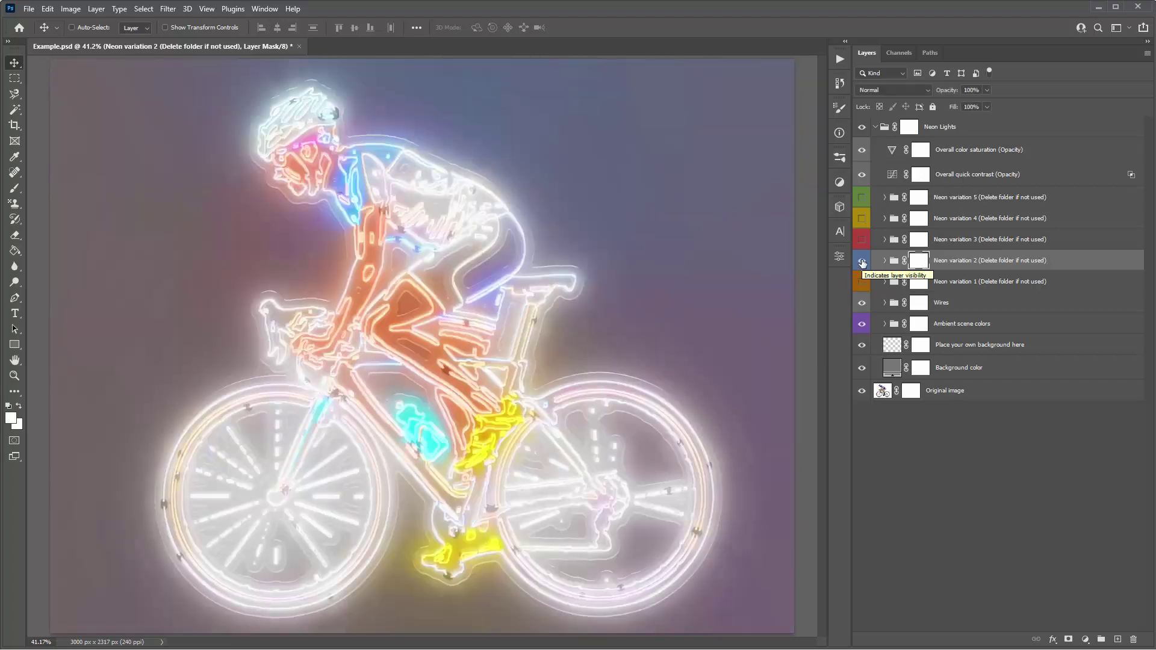
click(862, 261)
click(862, 240)
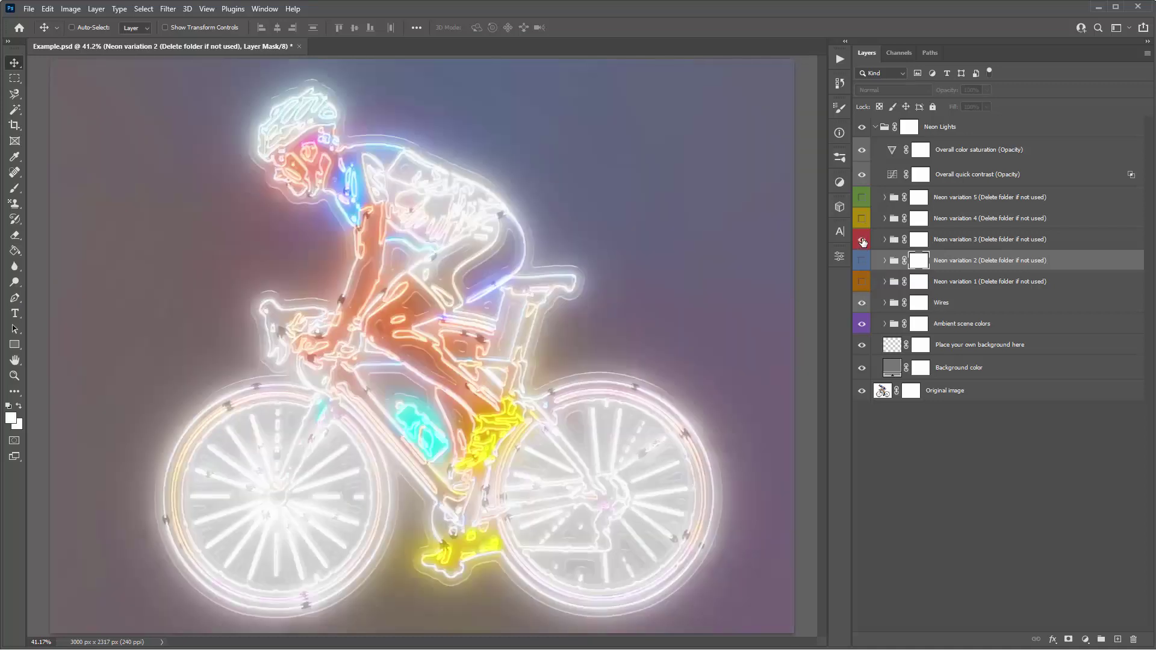
click(861, 240)
click(863, 217)
click(863, 218)
click(861, 199)
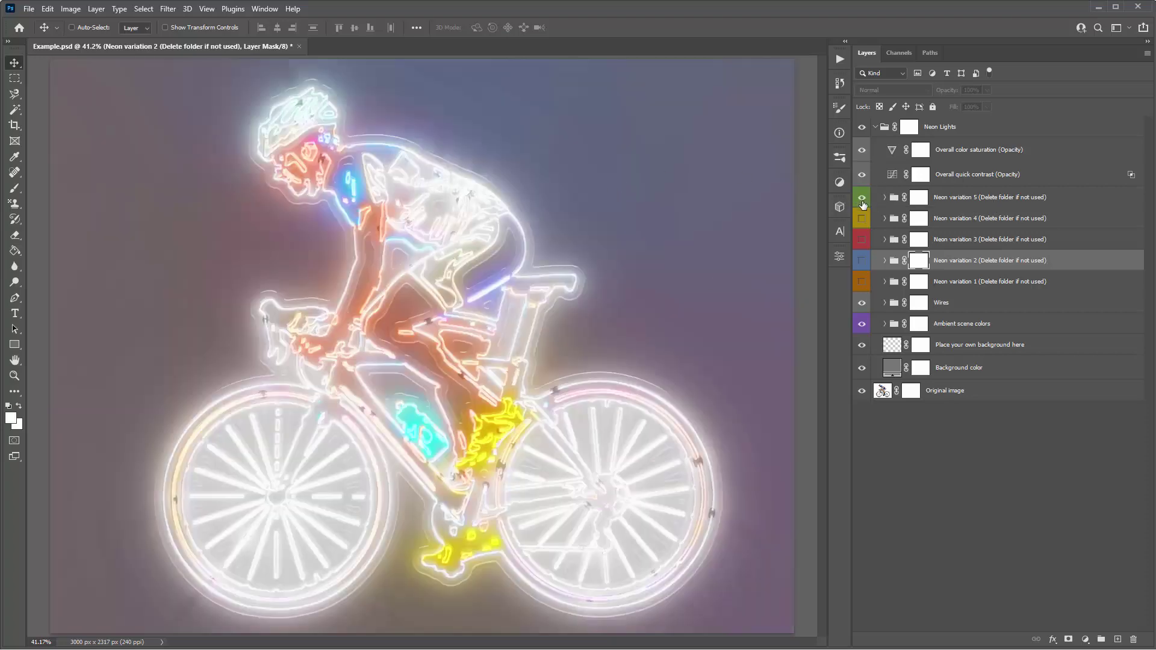
click(862, 197)
Check Neon variation 1 once more and leave Neon variation 3 as the only visible variation
click(862, 281)
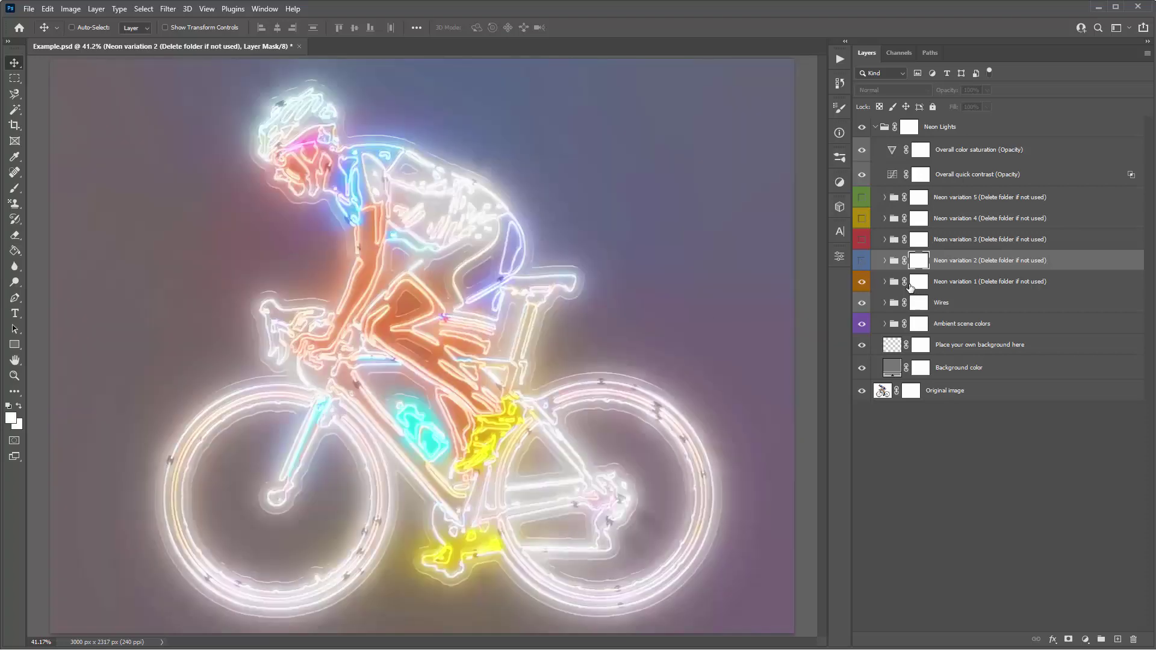
click(861, 282)
click(862, 239)
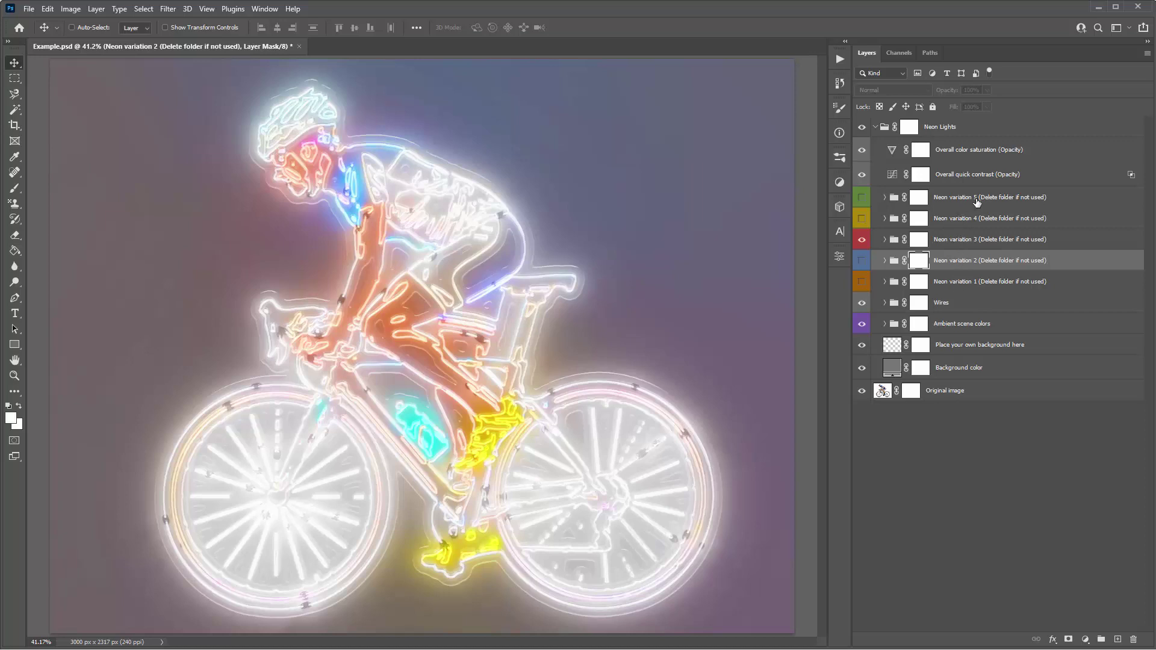
Check the Neon variation 5 group's name and toggle Neon variation 3 off and on to review it
key(ctrl+2)
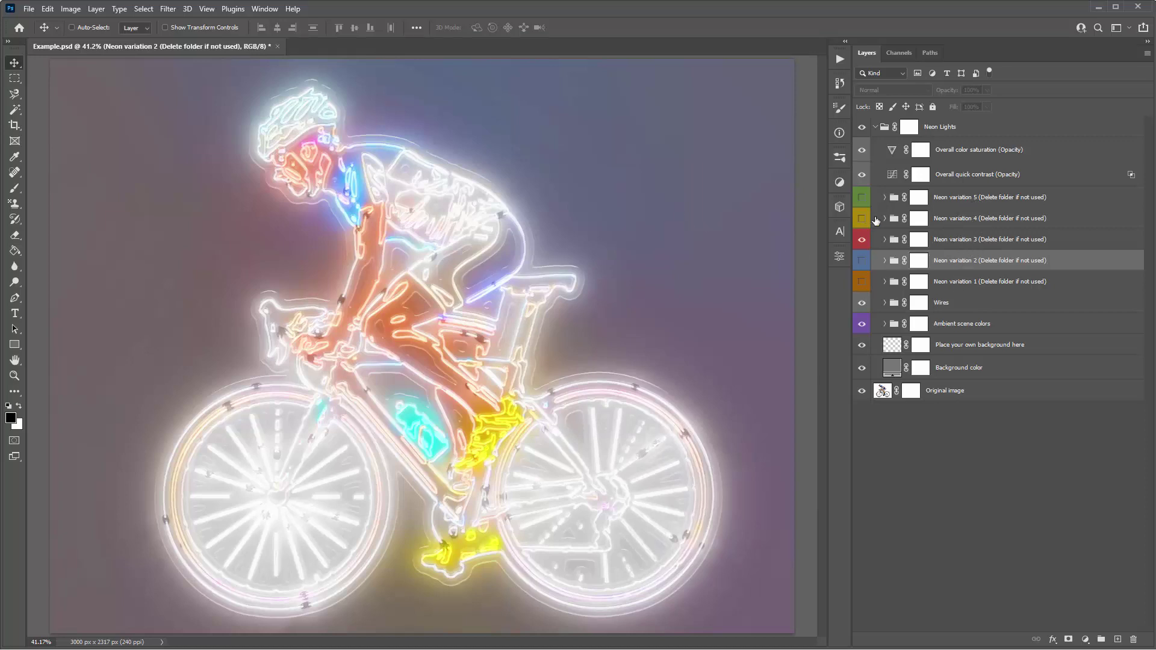
double_click(983, 197)
click(1069, 200)
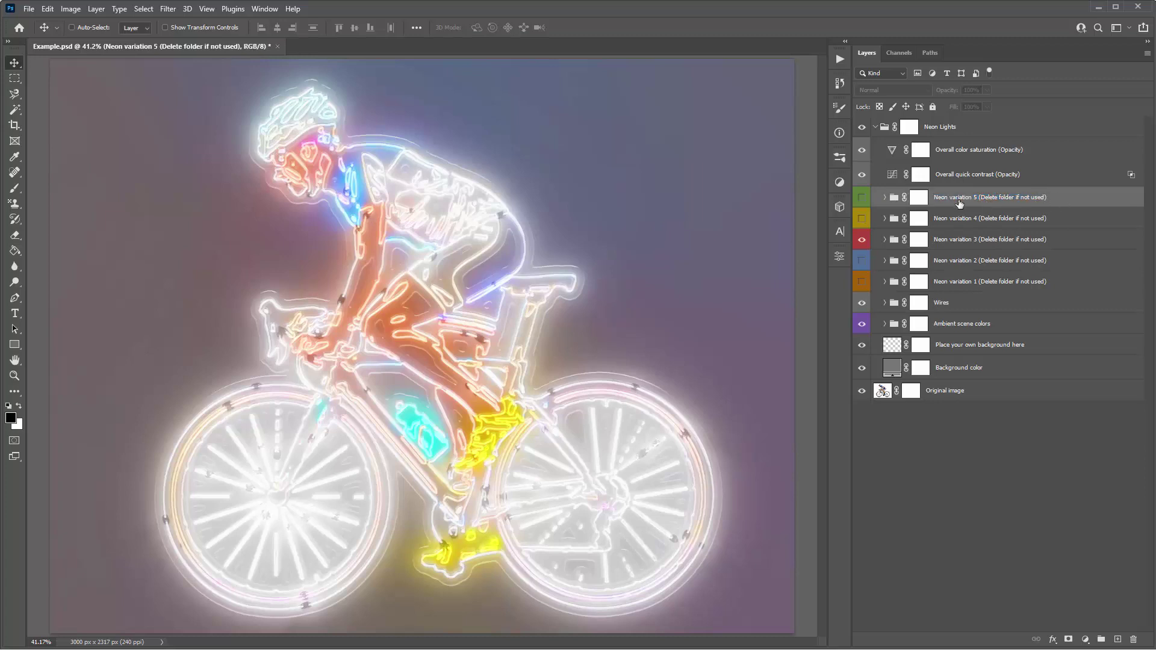
click(968, 245)
click(862, 244)
click(862, 243)
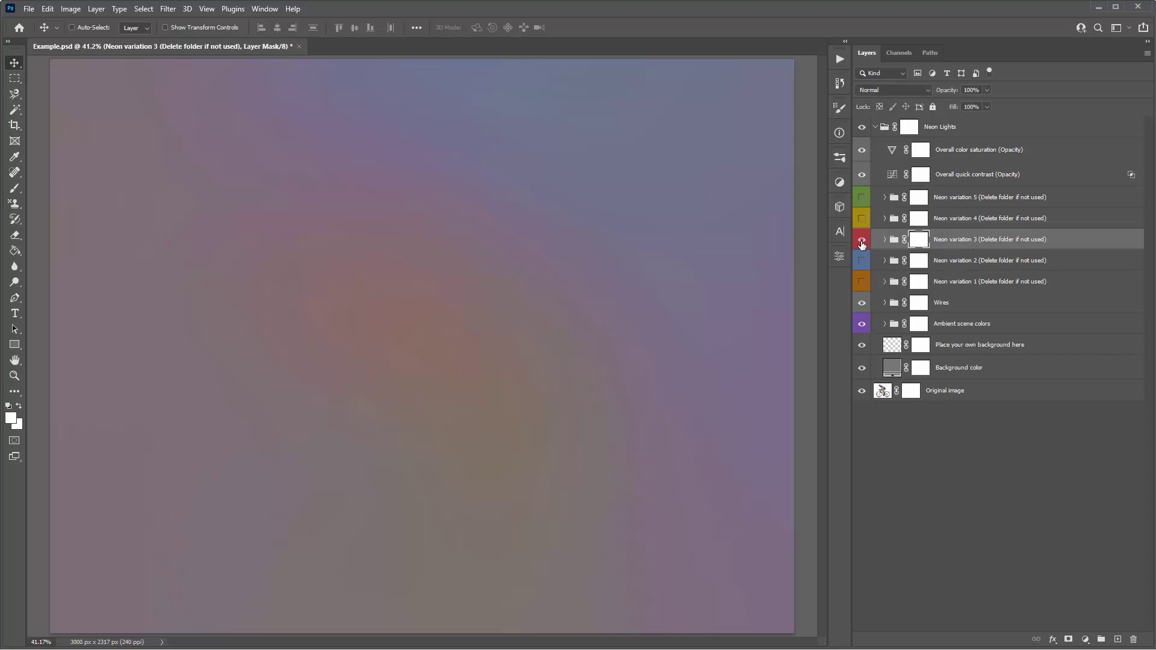
Delete the unused Neon variation 5, Neon variation 4 and Neon variation 1 groups
click(982, 200)
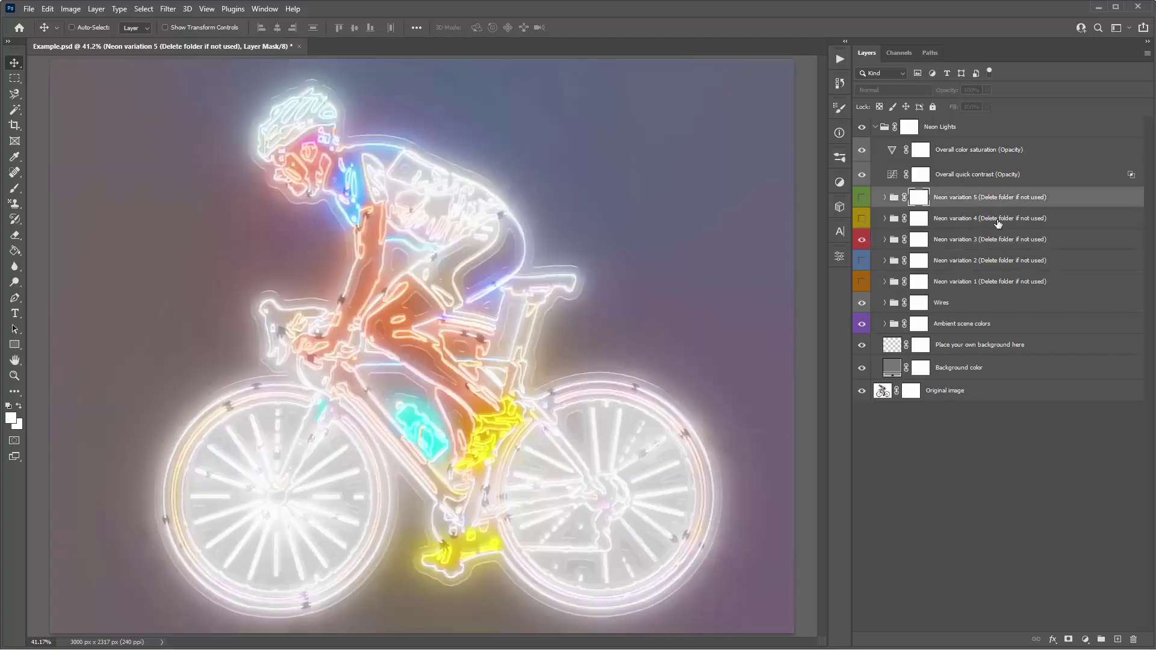
shift+click(994, 220)
key(Delete)
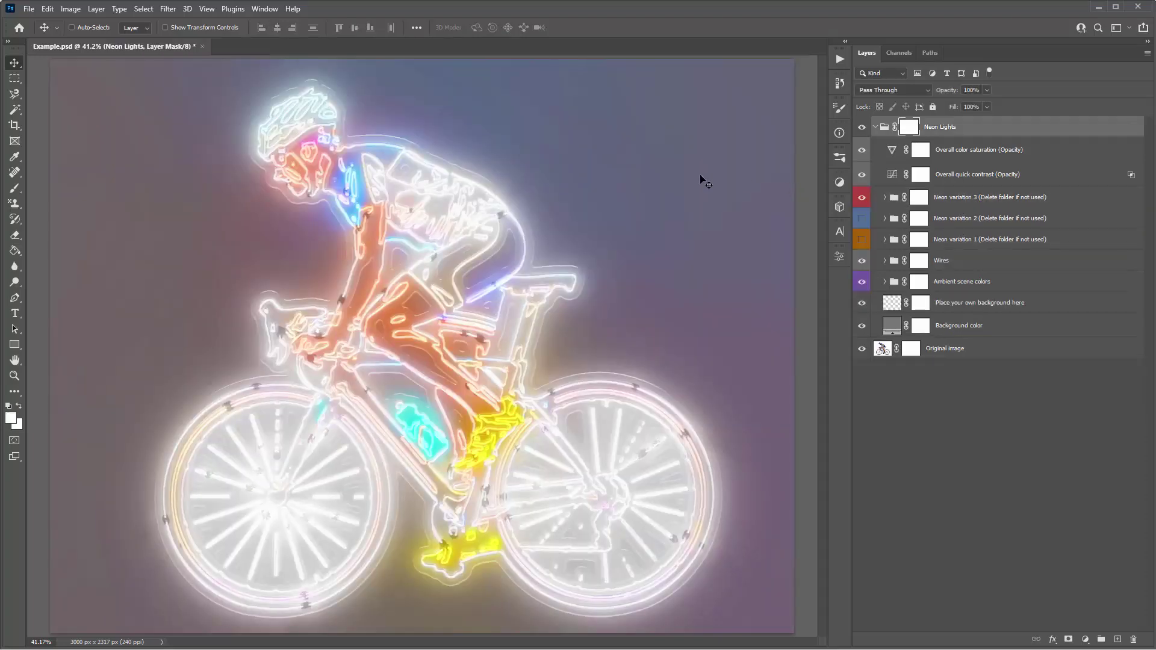
click(1010, 239)
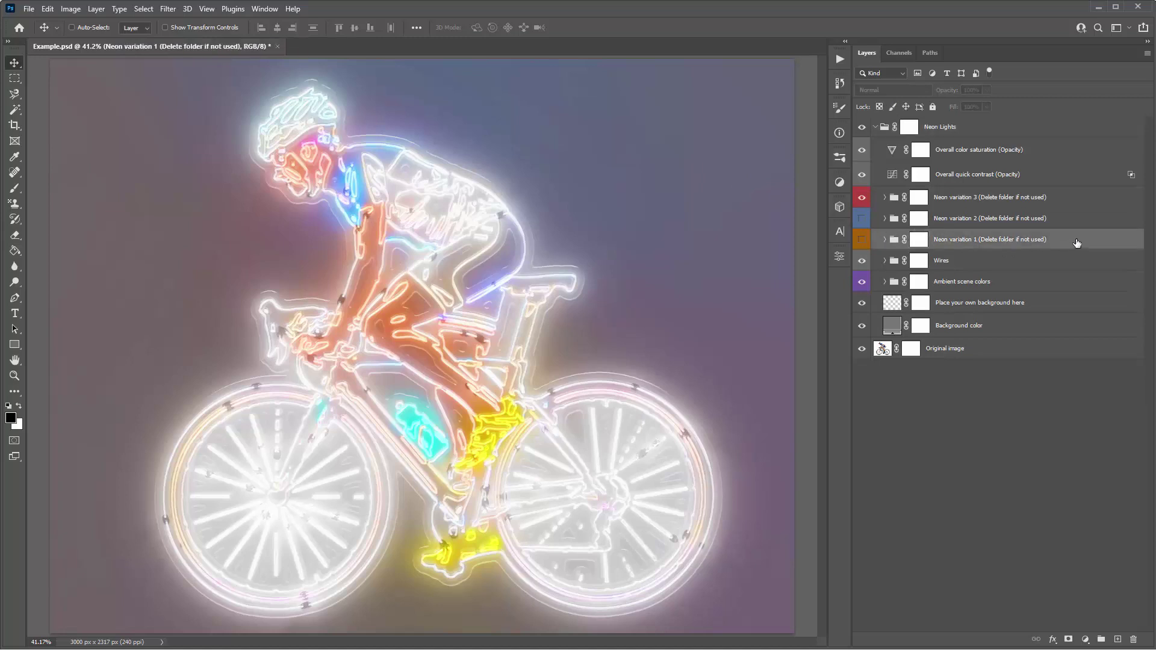
key(Delete)
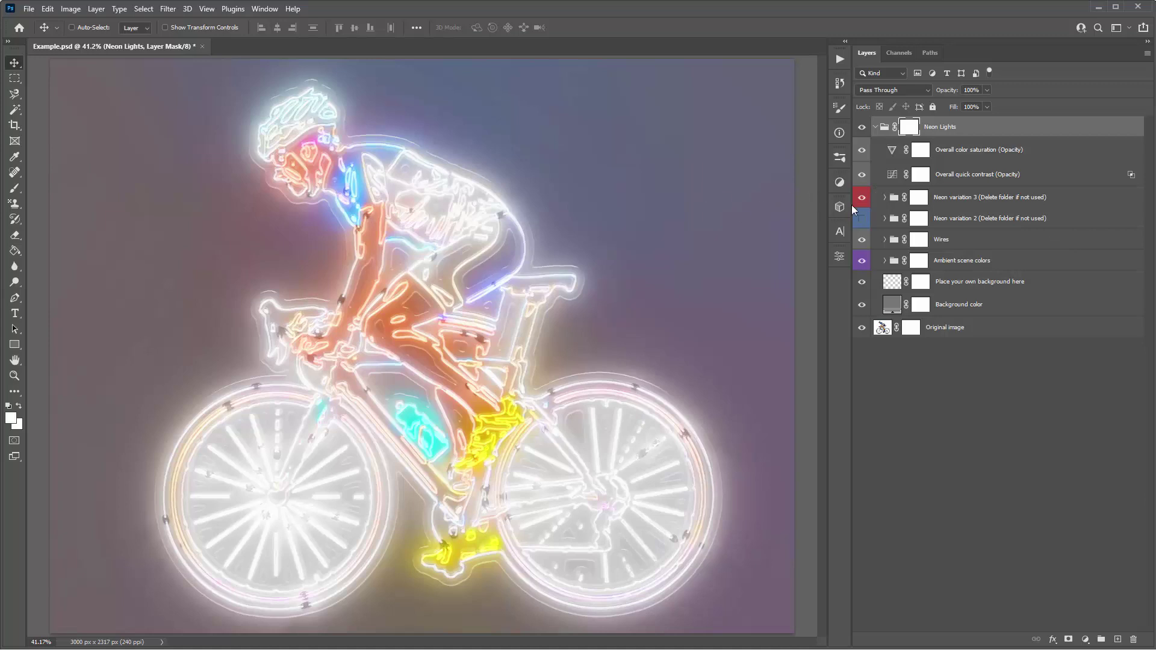
Show the Neon variation 2 group together with Neon variation 3
click(954, 221)
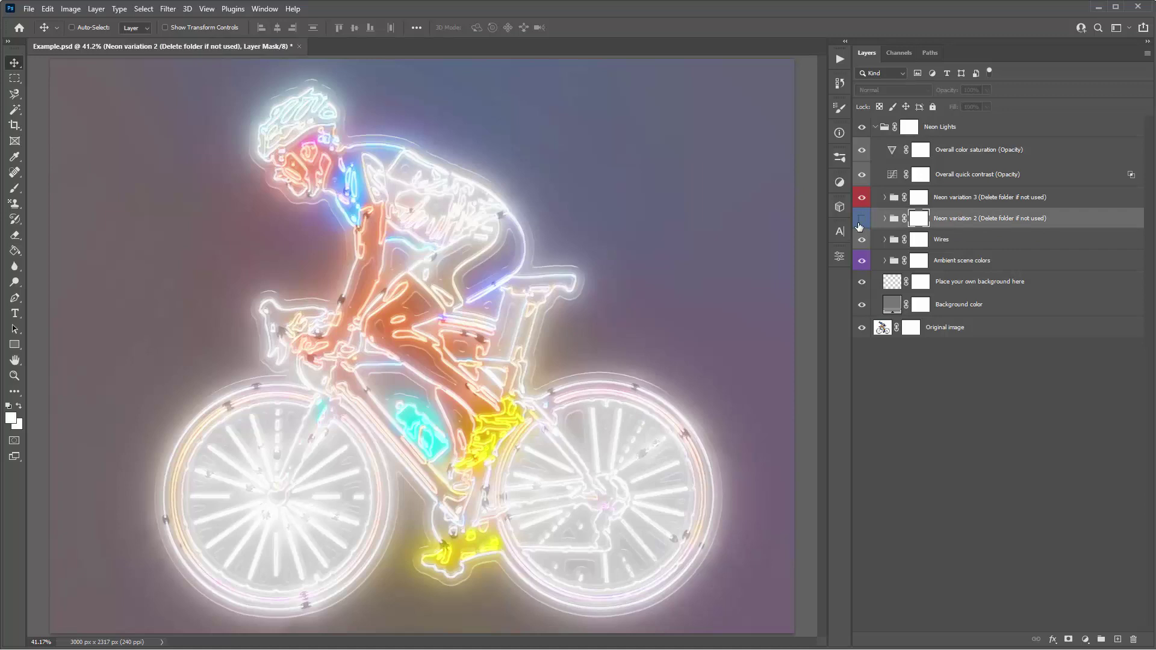
click(861, 222)
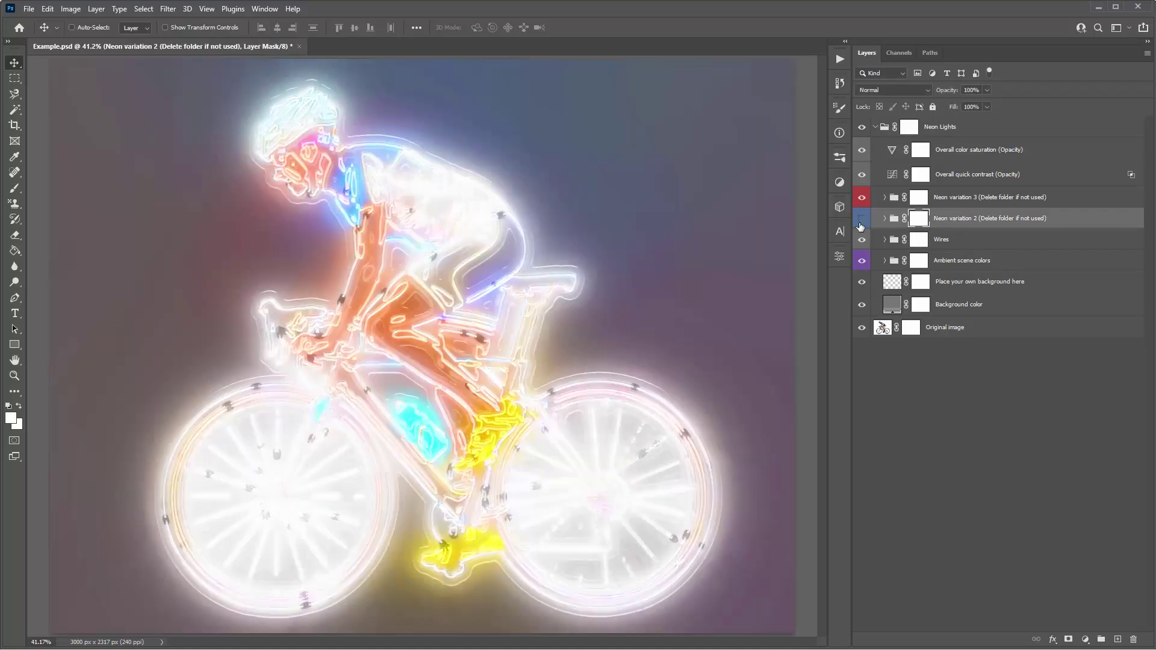
Hide the Neon variation 2 group and expand the Neon variation 3 group to show its layers
click(861, 223)
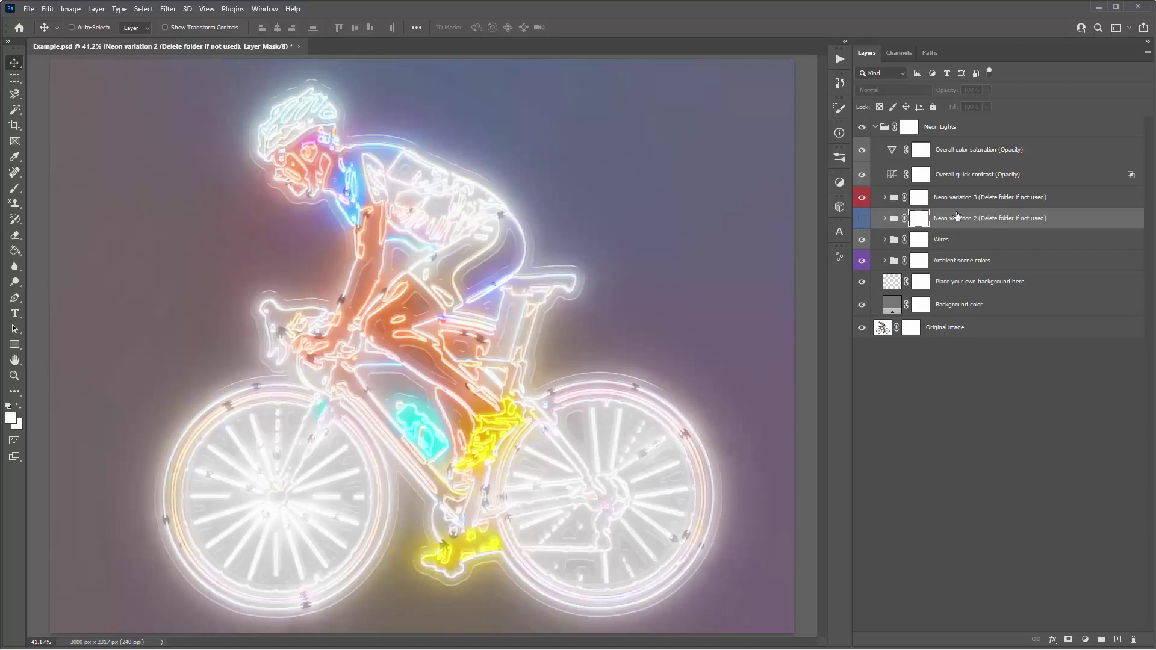
click(1063, 199)
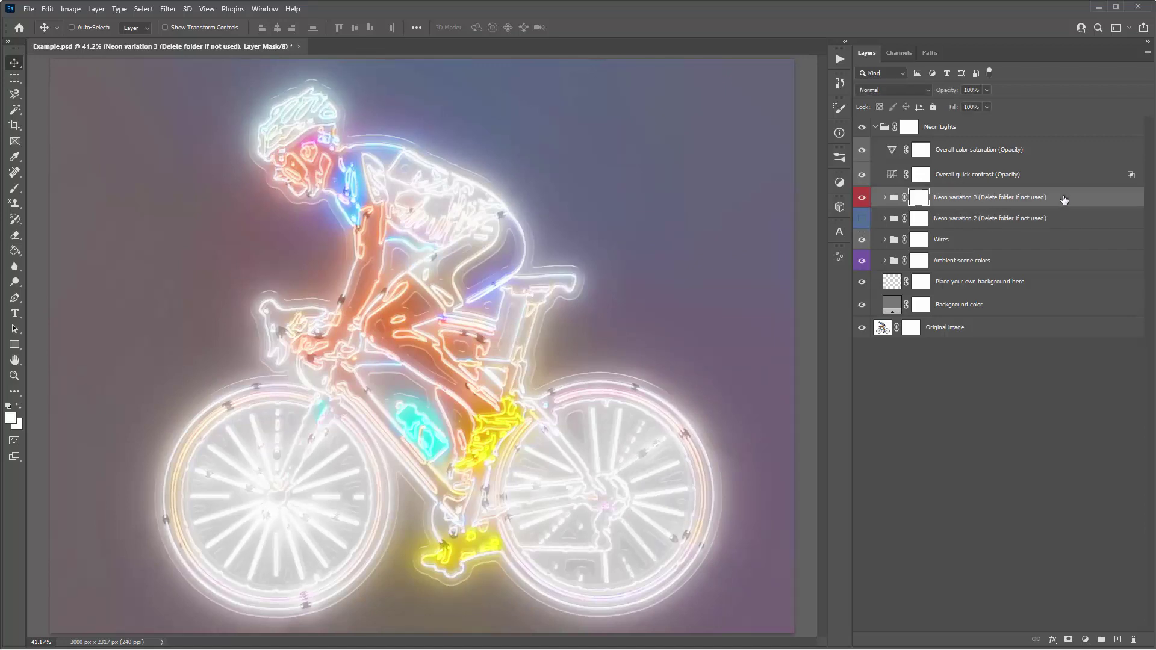
click(884, 198)
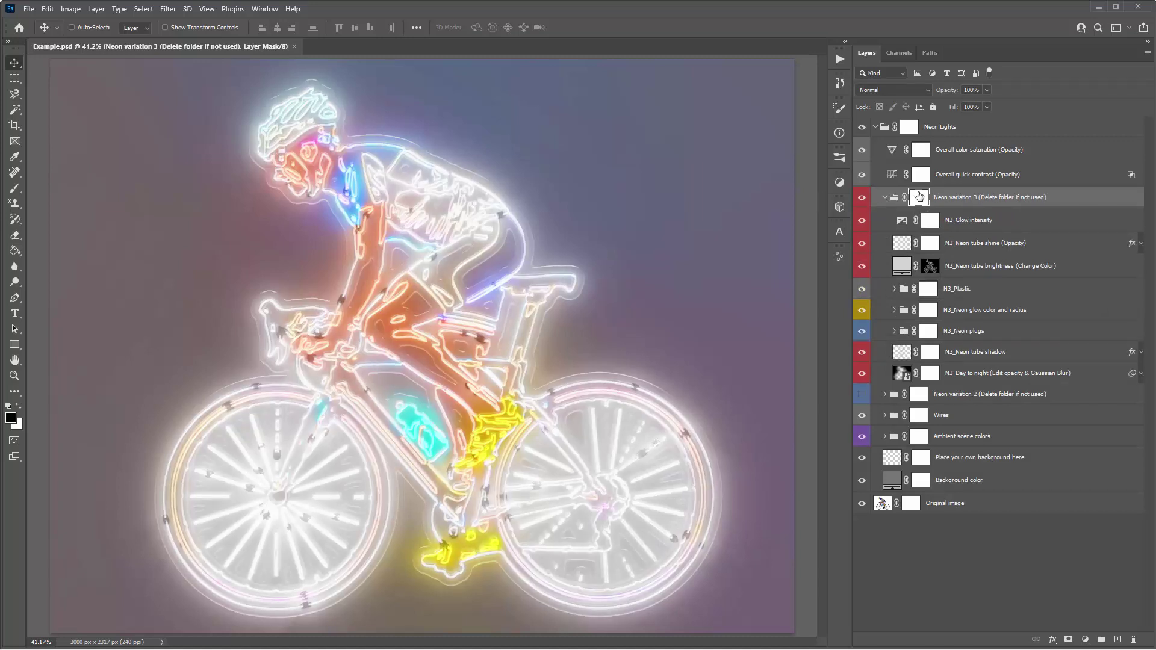
Look over the layers in the Neon variation 3 group and toggle N3_Glow intensity off and on to compare
click(986, 229)
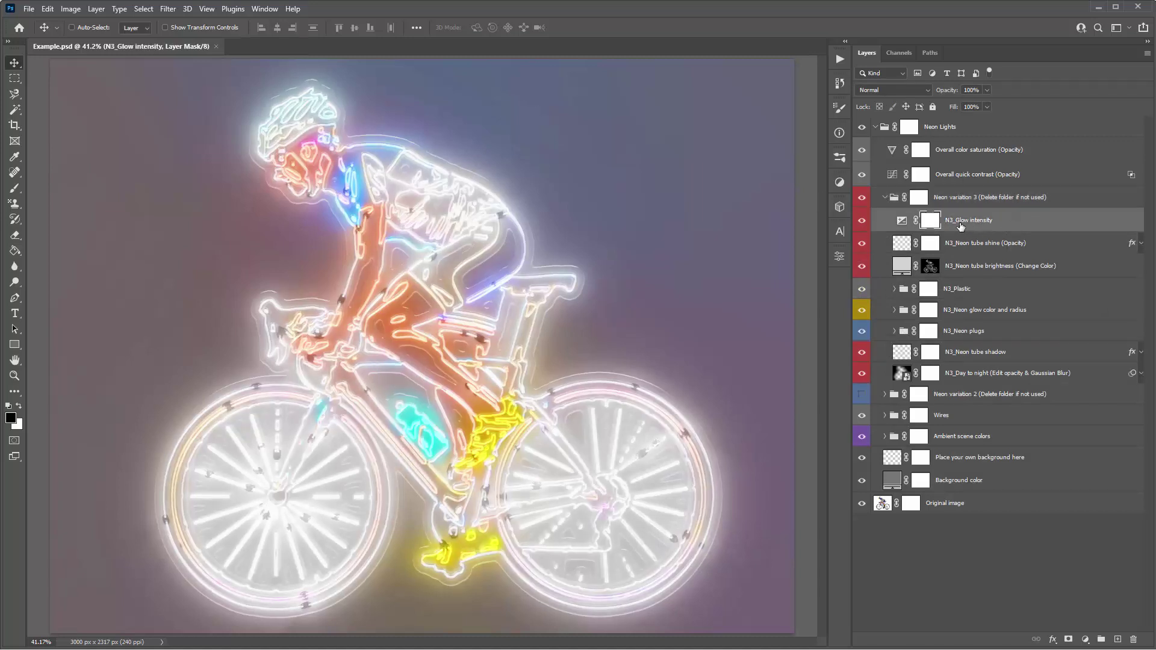
shift+click(1023, 379)
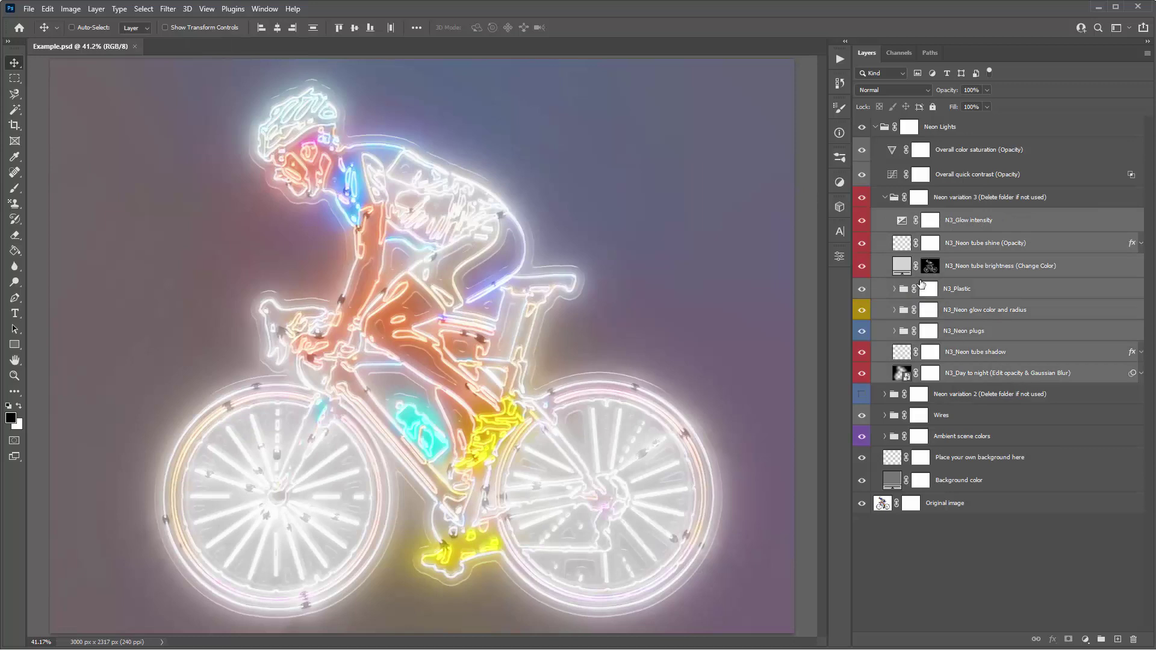
click(968, 219)
click(901, 221)
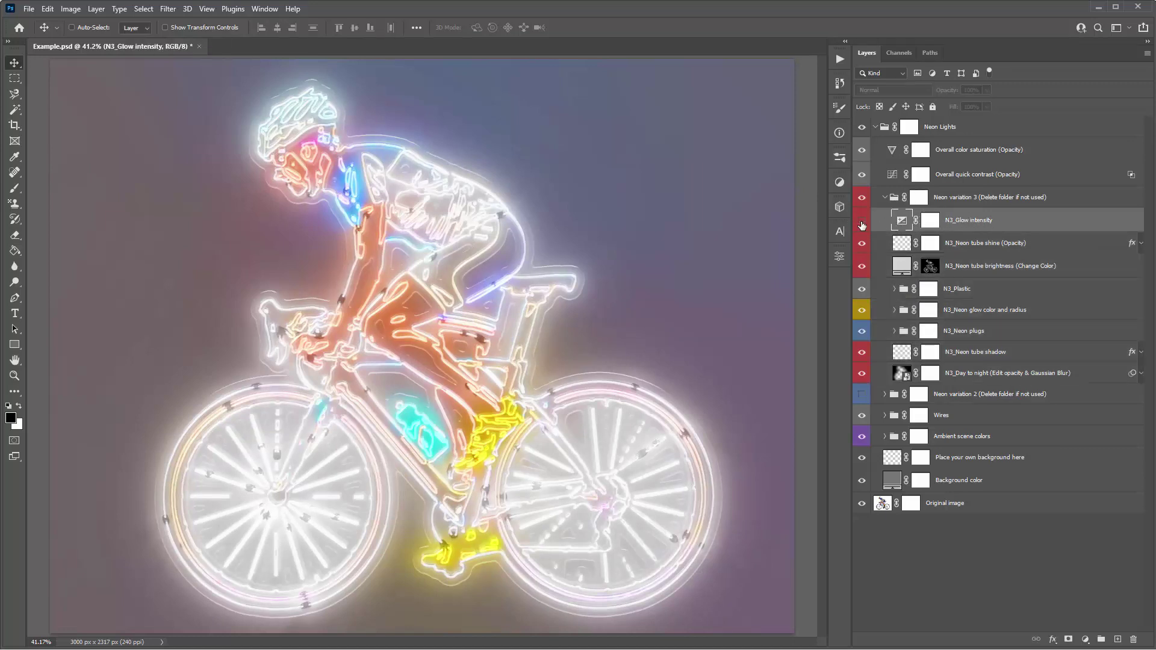
click(862, 223)
click(863, 223)
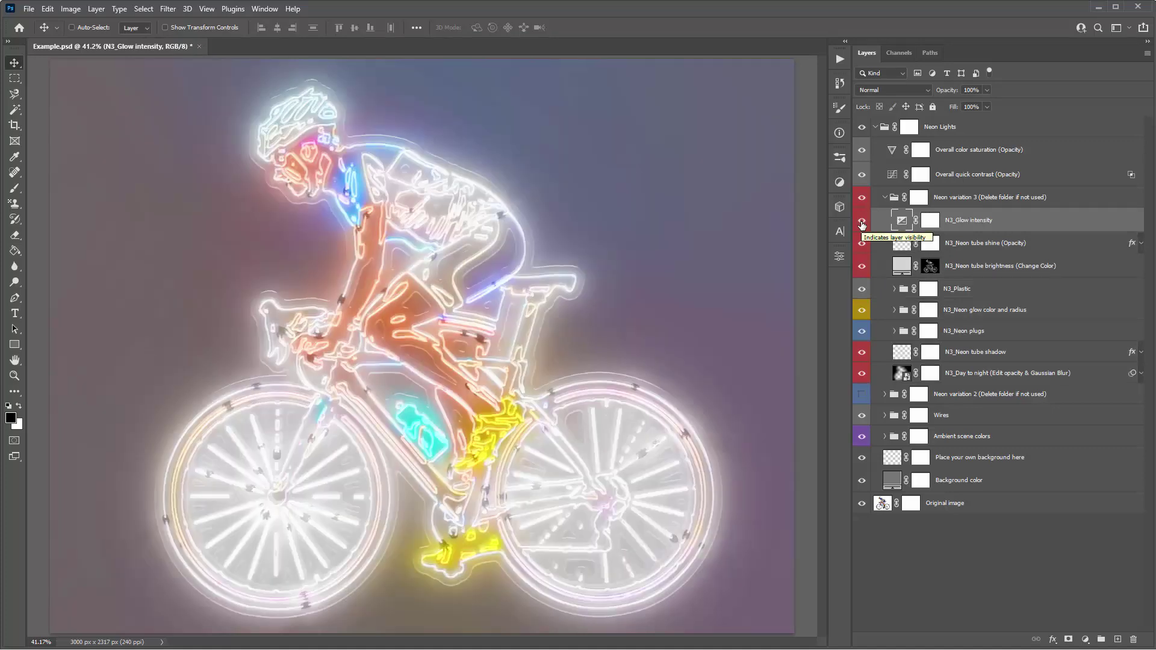
Test weaker and stronger exposure on the N3_Glow intensity adjustment and set its exposure to +0.8
double_click(902, 221)
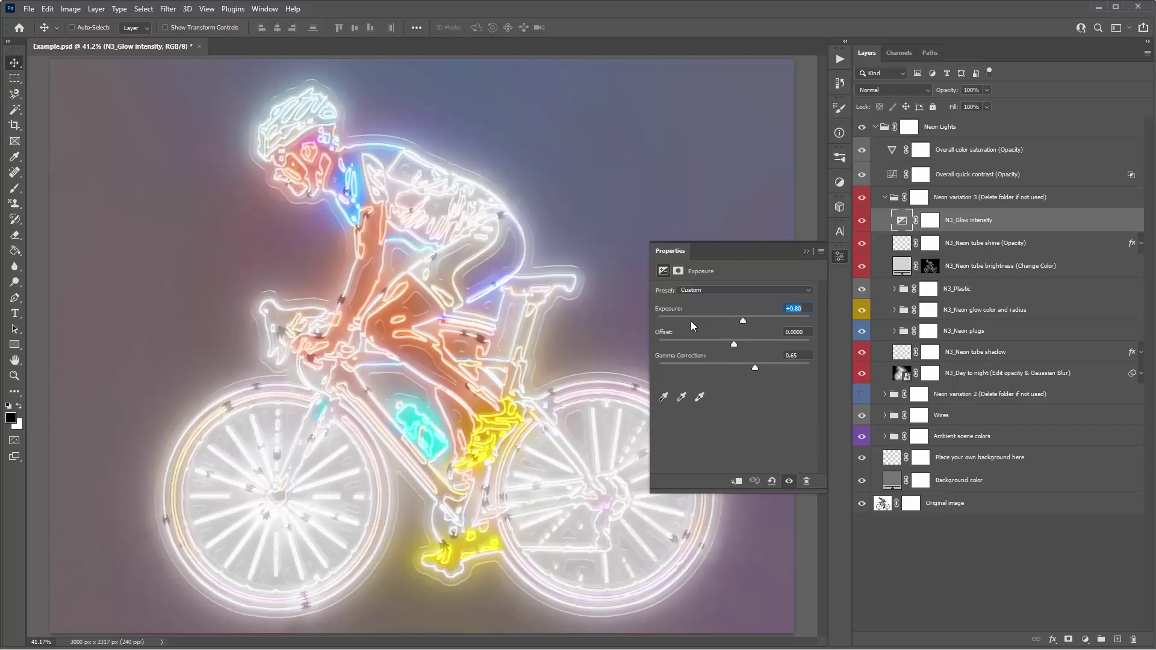
click(739, 319)
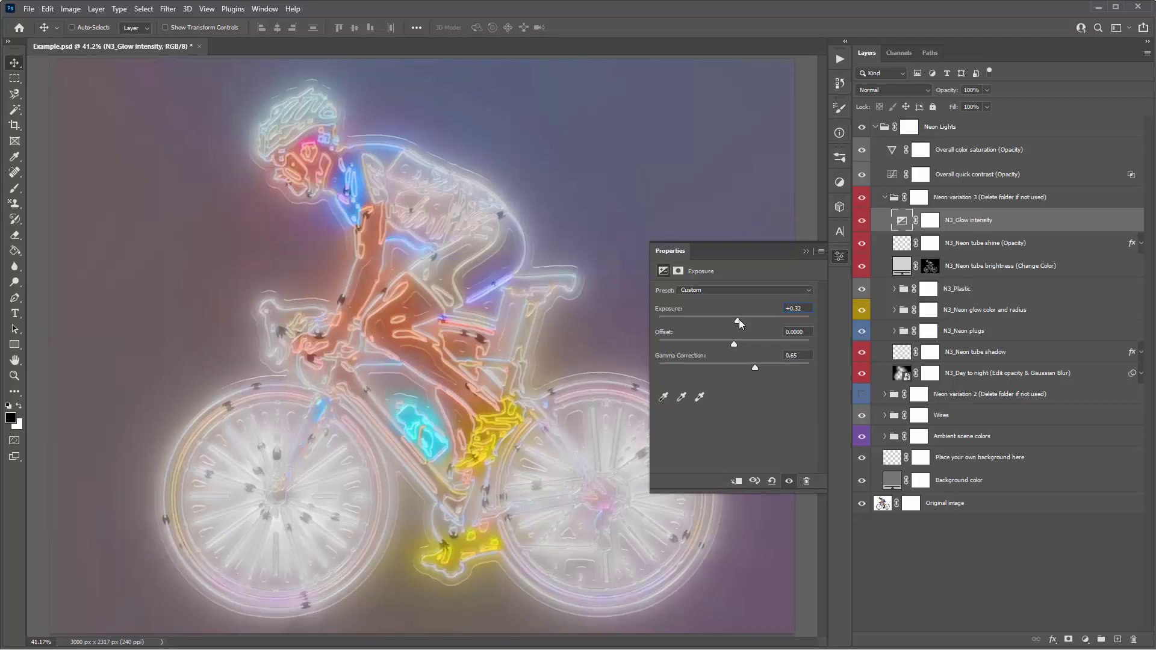
click(745, 319)
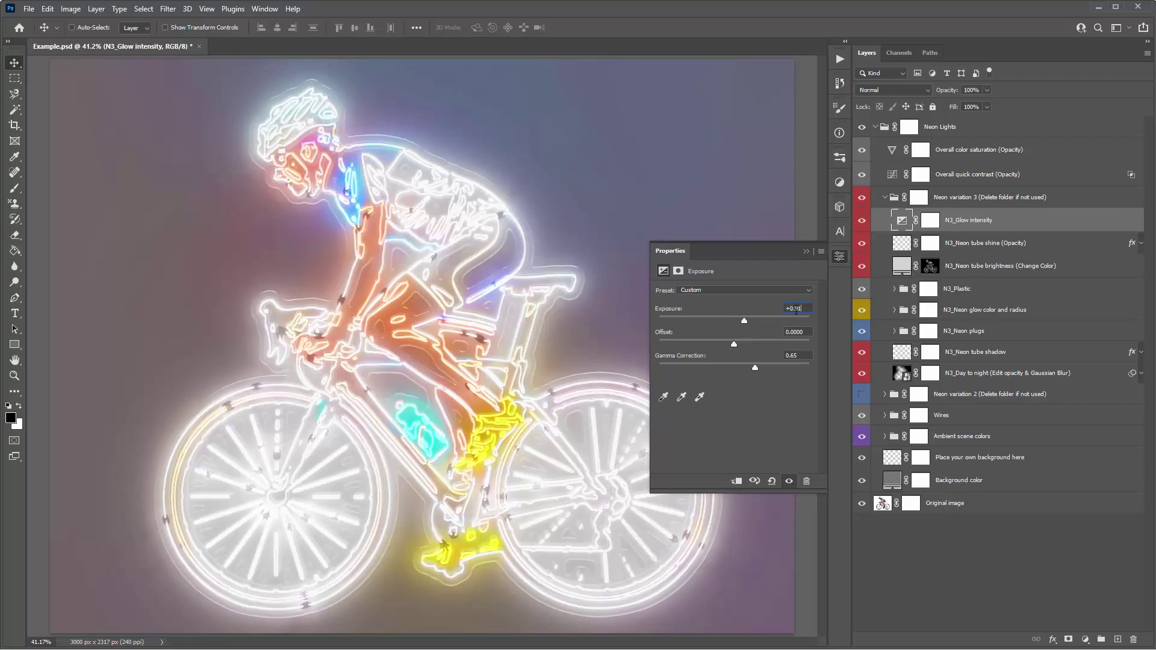
text(80)
key(Tab)
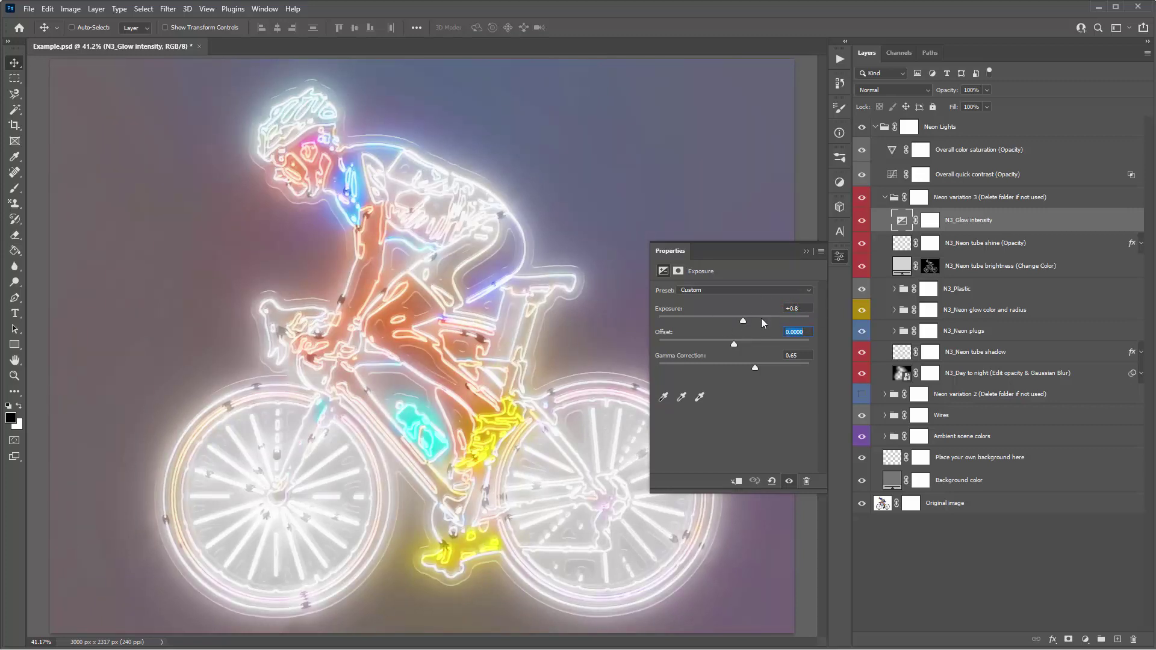
Try negative offsets, down to about -0.19, on the N3_Glow intensity adjustment and return the offset to 0
click(706, 344)
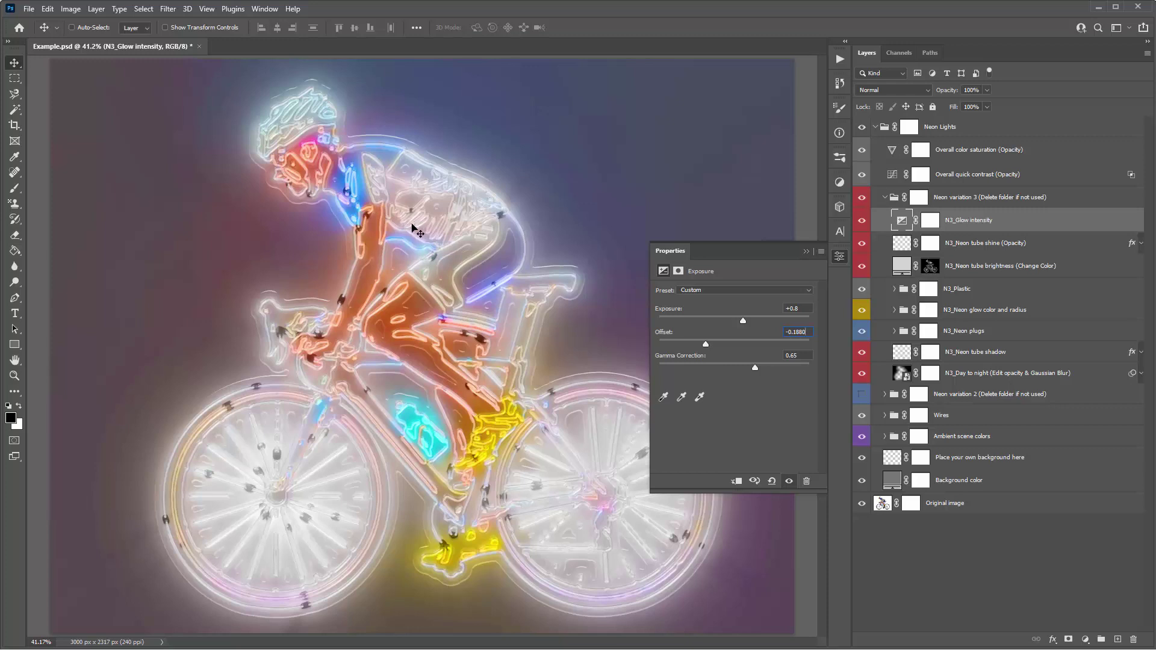
key(Return)
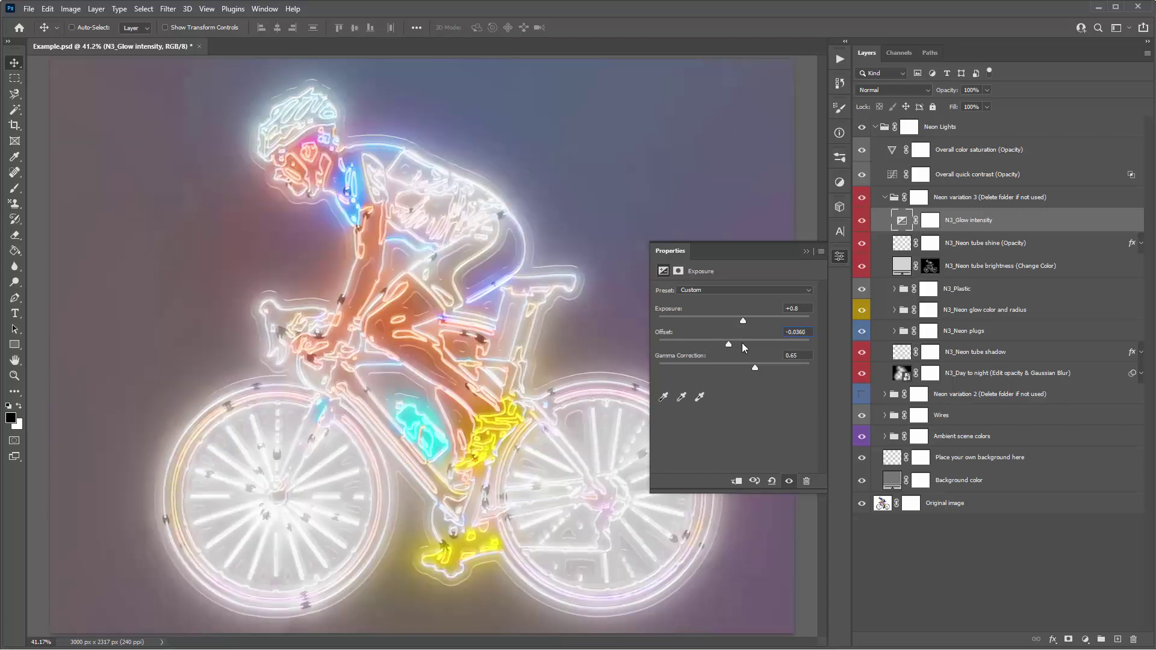
text(0)
Compare several gamma correction values for N3_Glow intensity, set it to 0.40 and close the adjustment settings
click(768, 367)
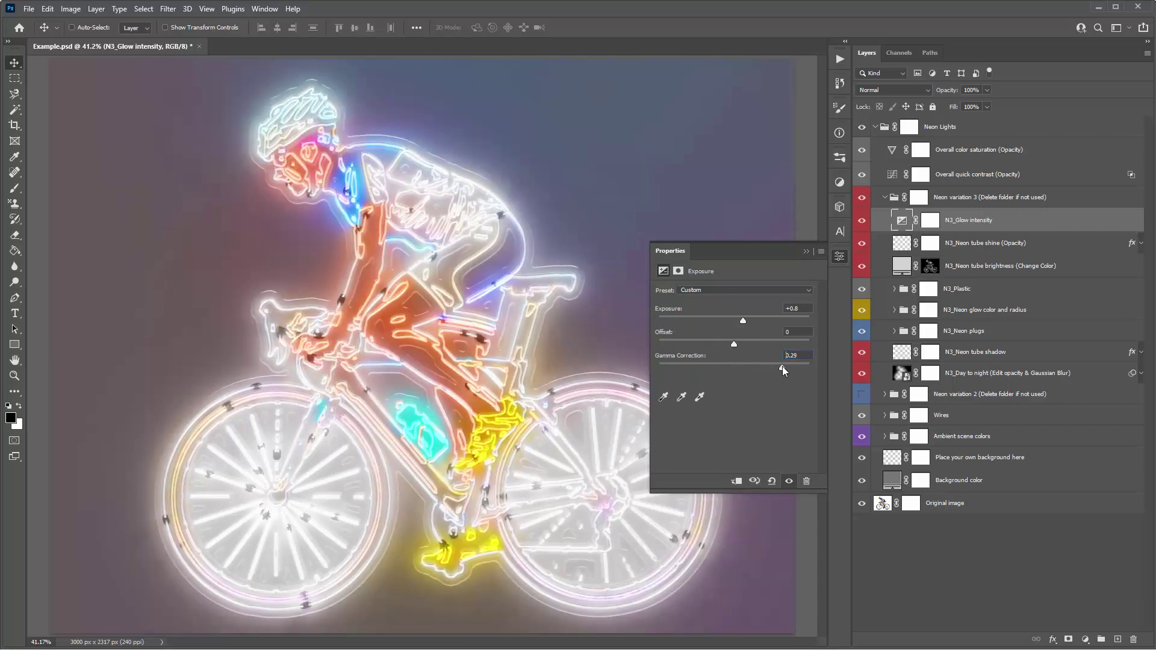
click(783, 367)
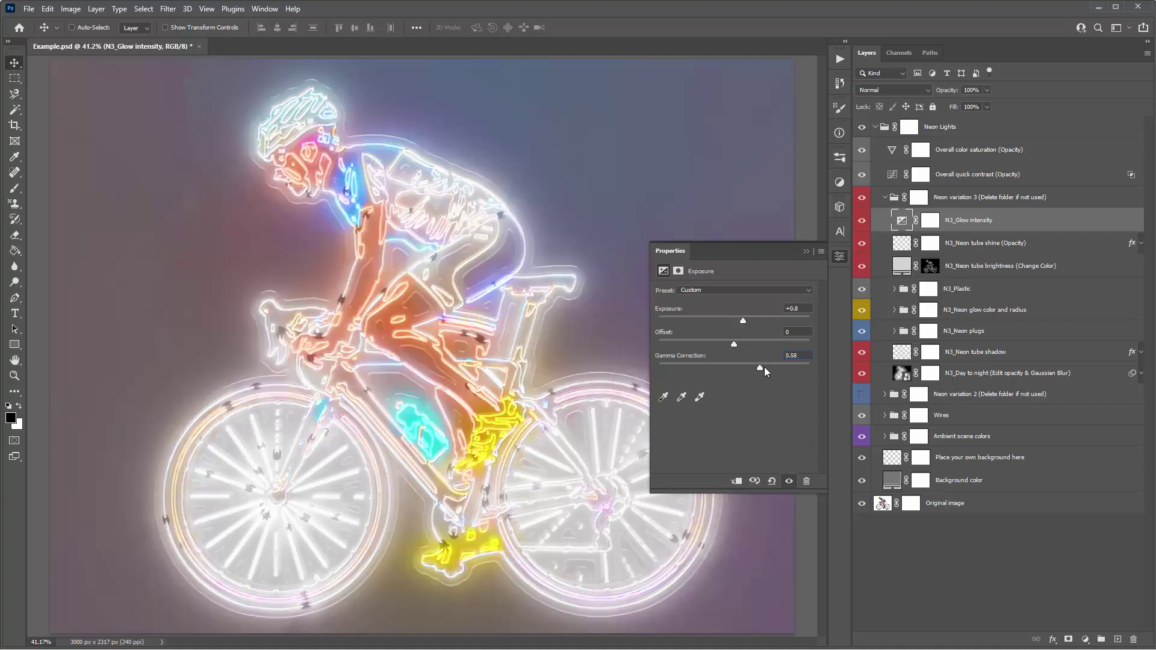
click(769, 368)
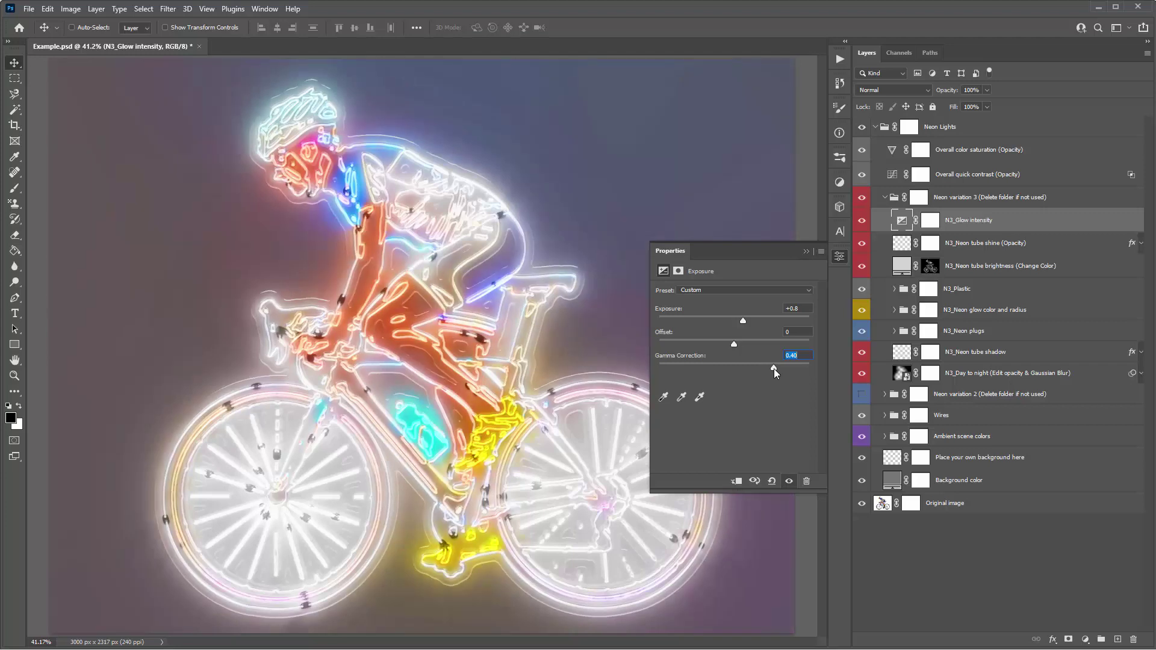
click(806, 251)
Toggle the N3_Neon tube shine layer off and on to examine its effect on the tubes at 100% zoom
click(960, 243)
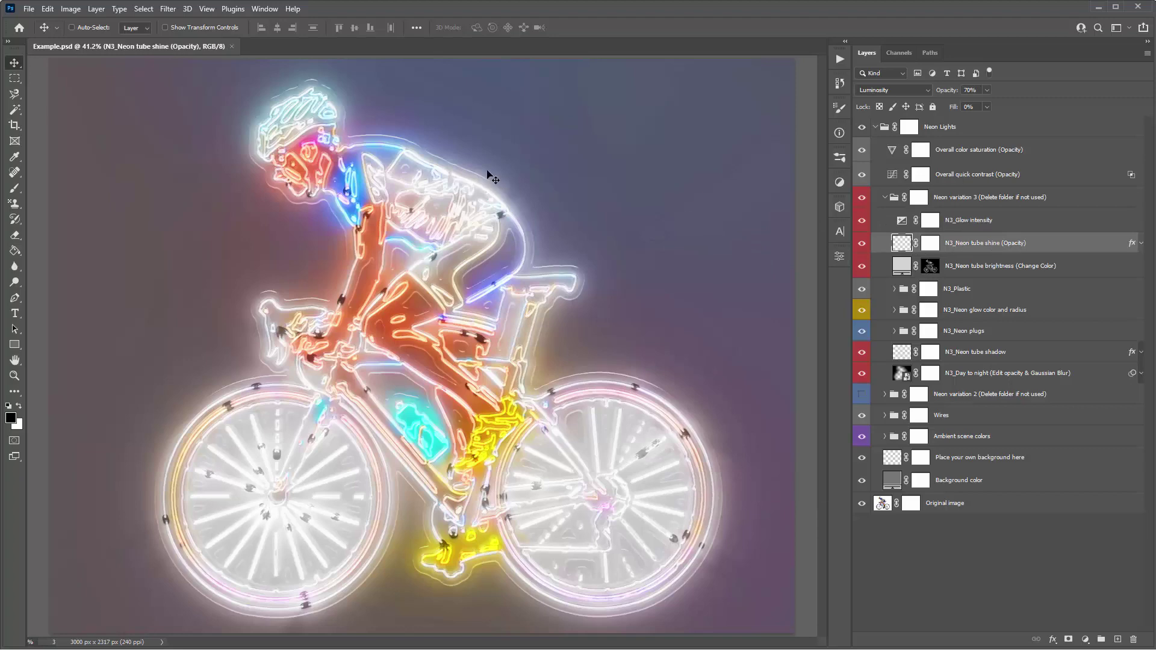
key(ctrl)
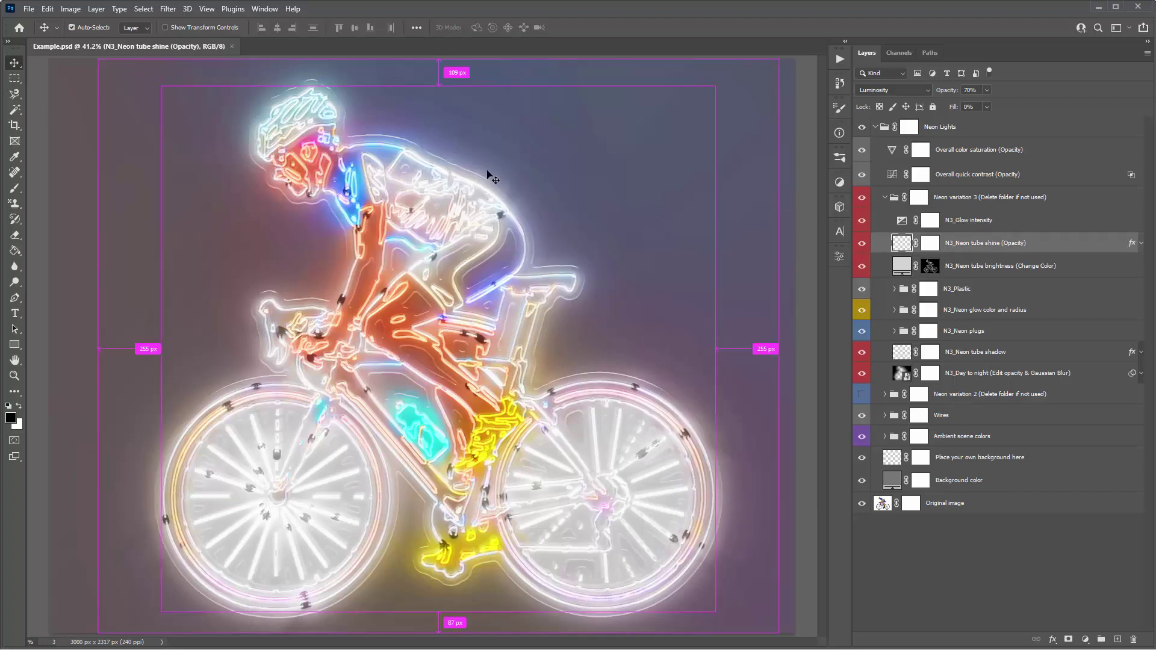
scroll(493, 177, up, 3)
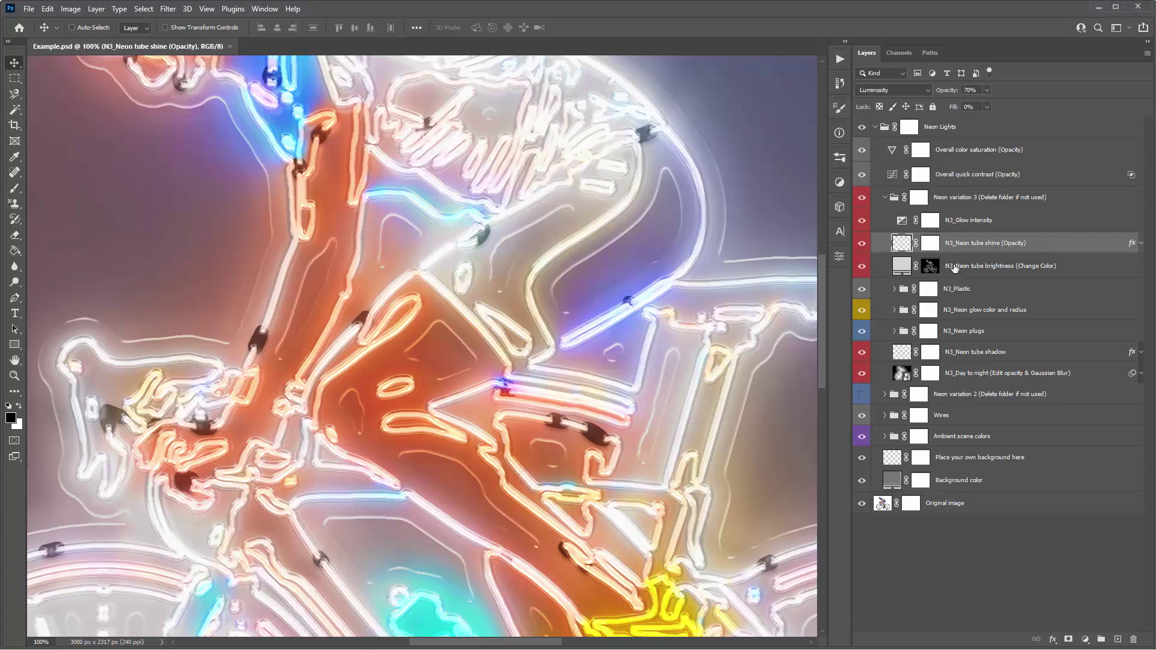
click(860, 246)
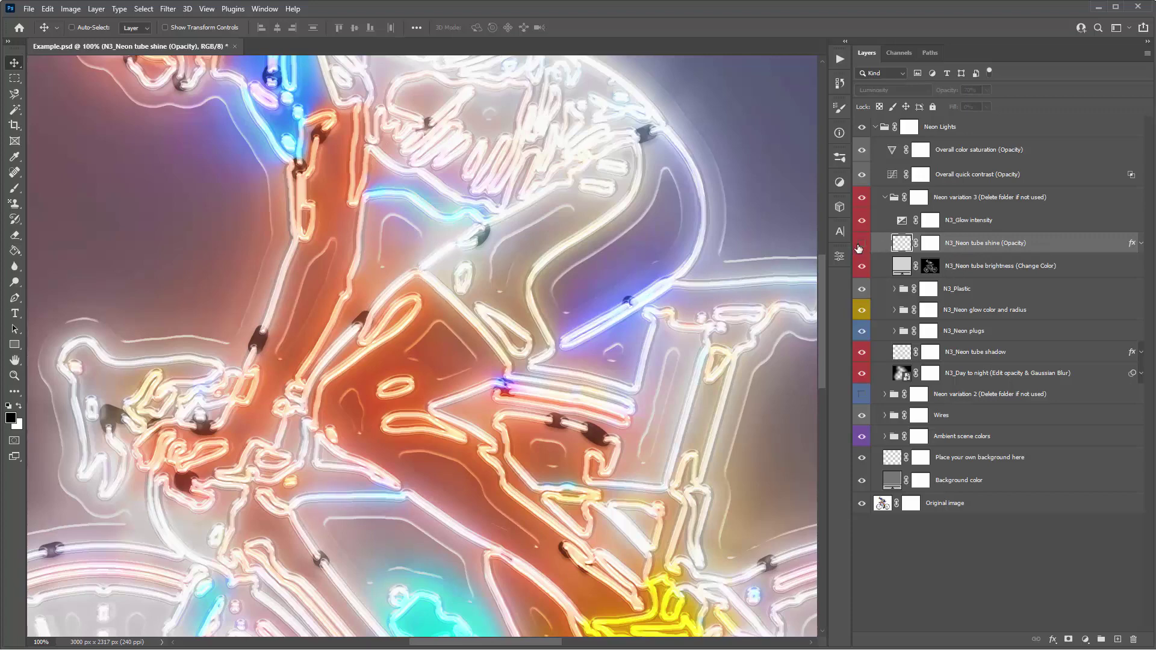
click(860, 246)
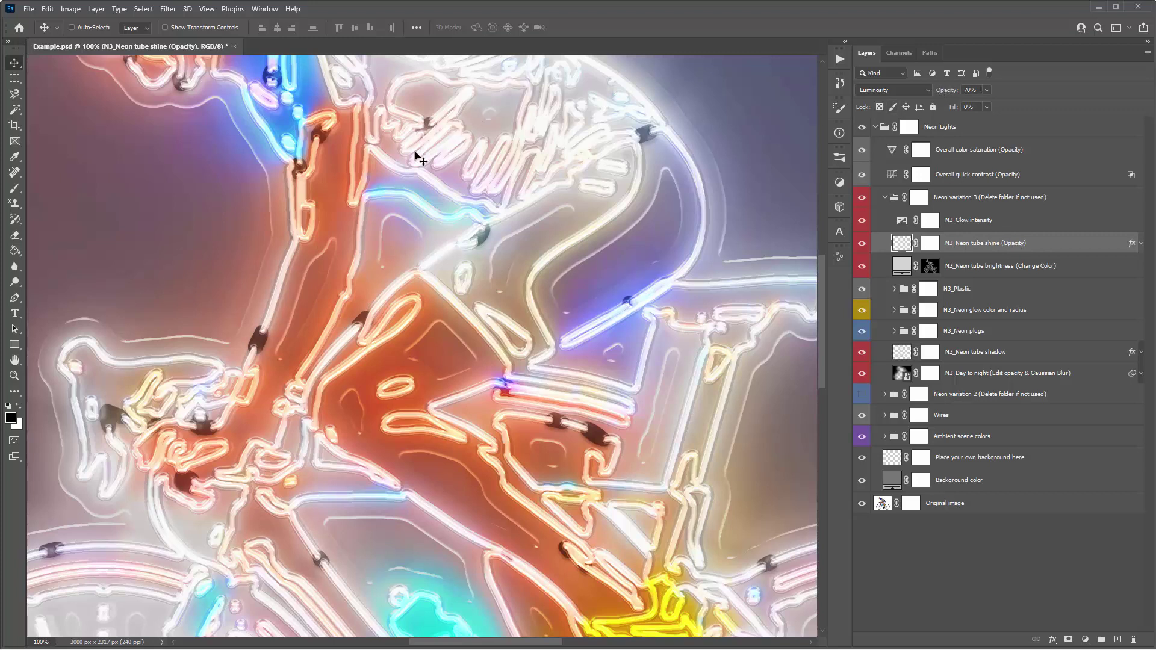
Try the N3_Neon tube shine layer at 100% and 30% opacity and restore it to 70%
drag(948, 92, 1043, 99)
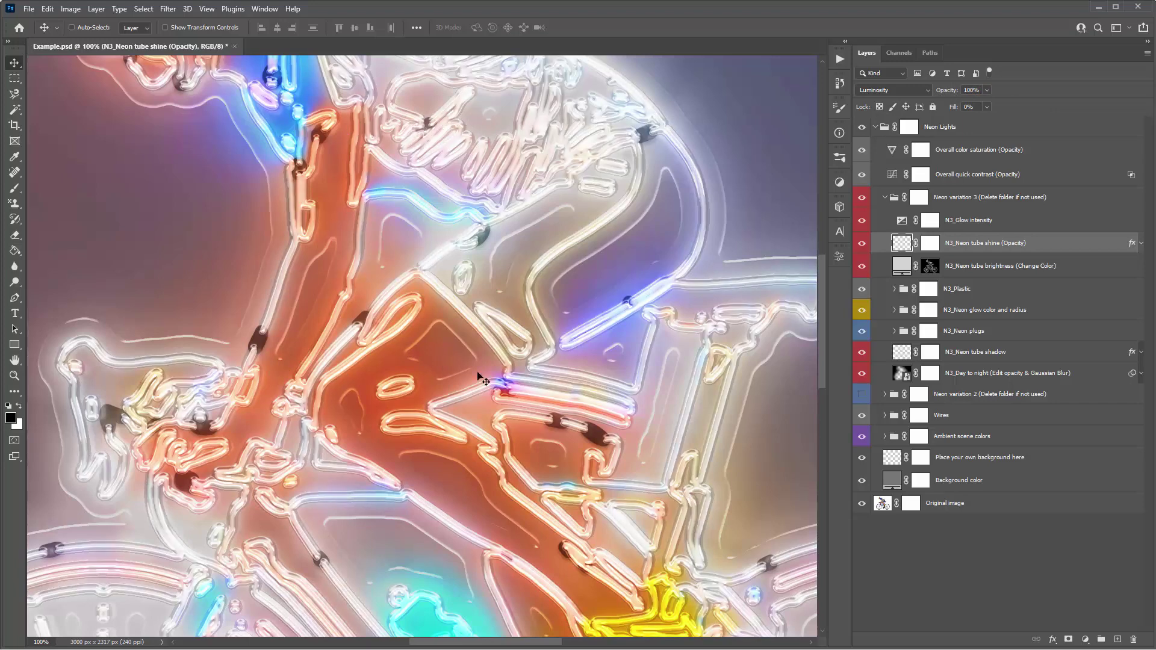
key(7)
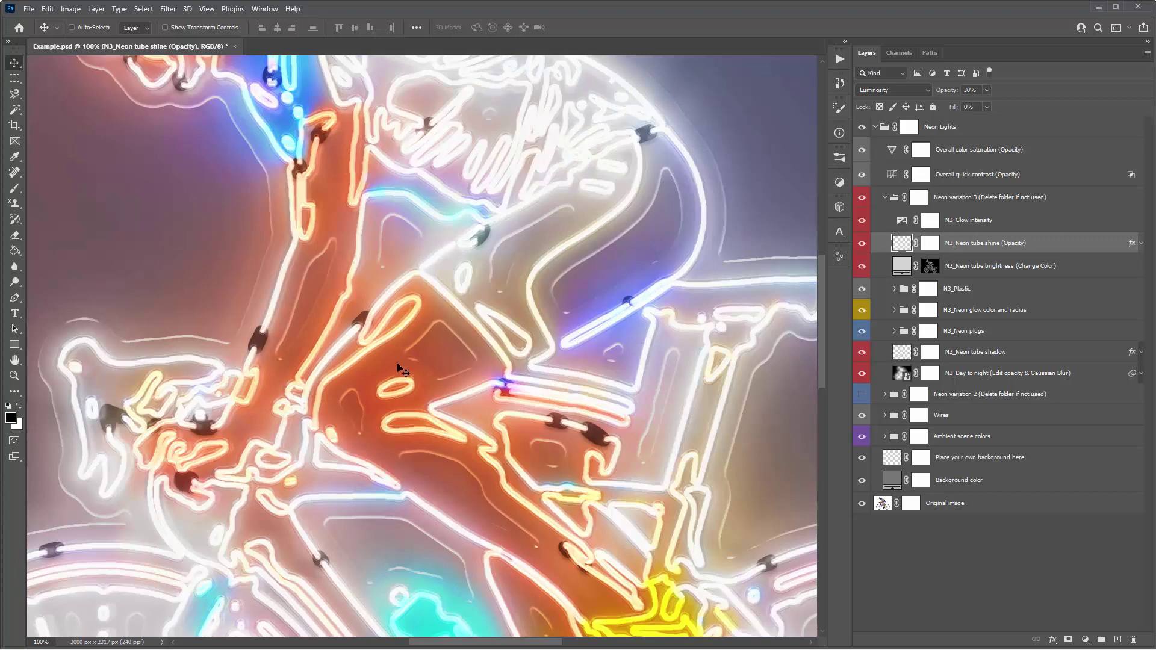
key(7)
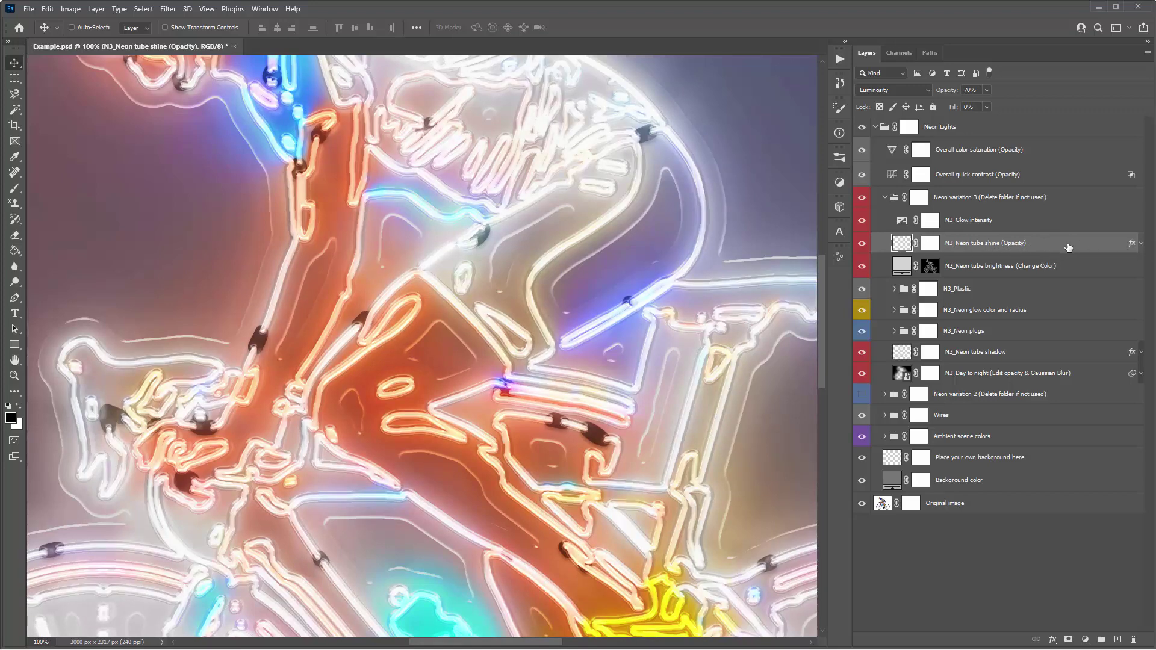
Inspect the Bevel & Emboss layer style settings of N3_Neon tube shine and close them without applying changes
double_click(1017, 243)
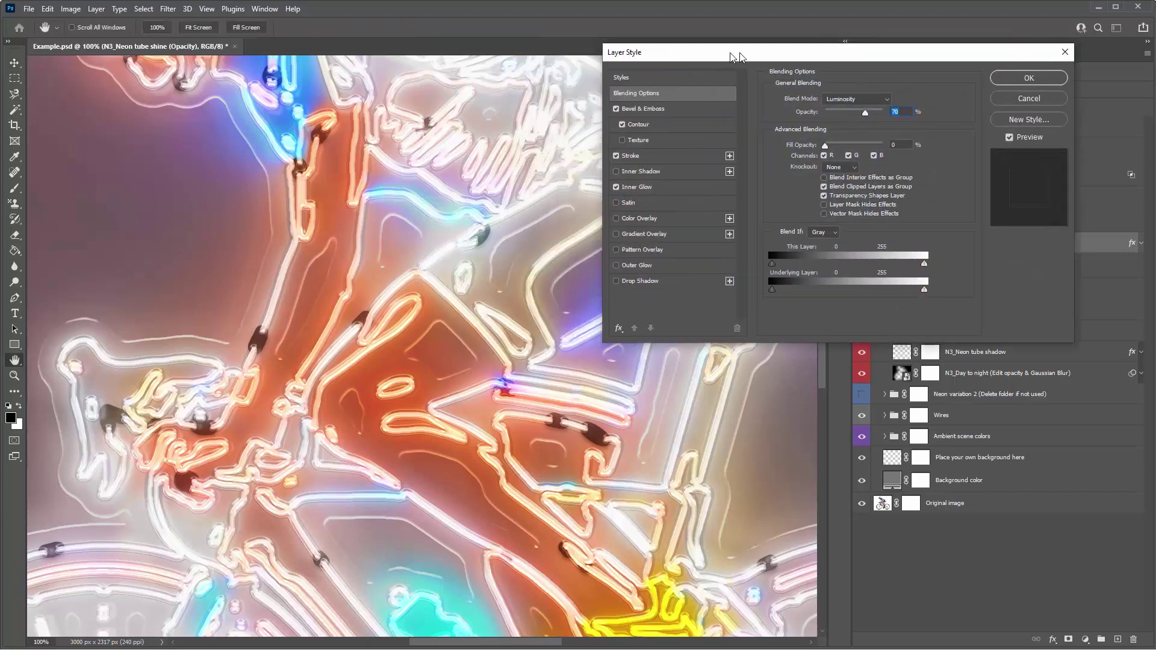
click(711, 114)
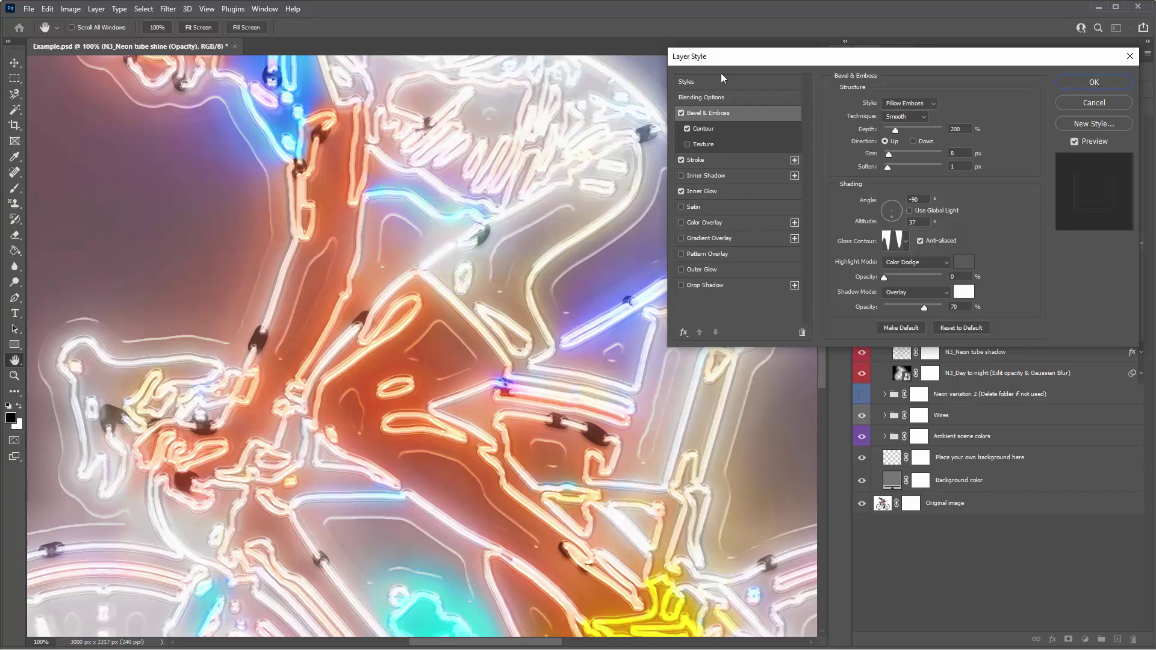
drag(761, 63, 749, 62)
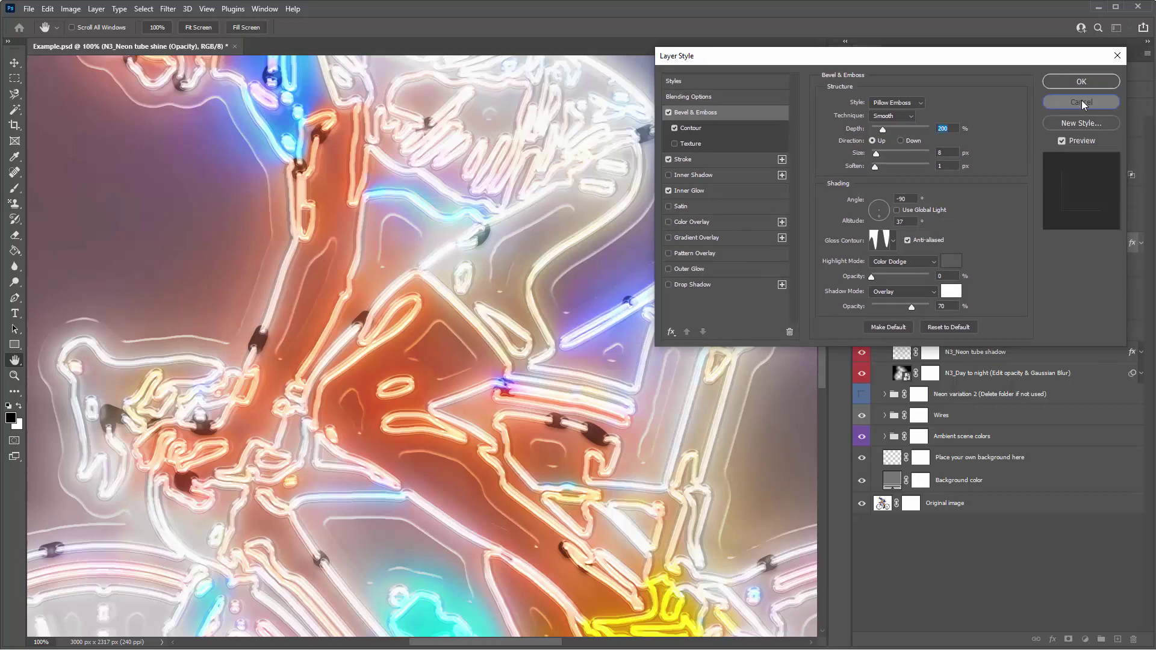
click(1082, 102)
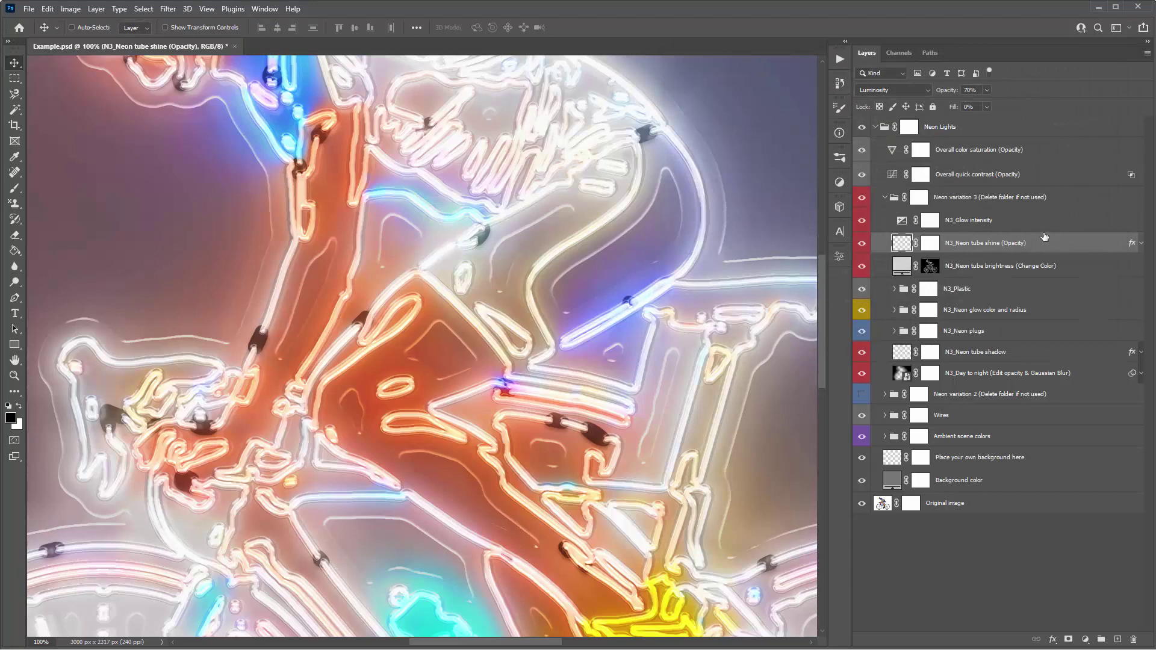
key(ctrl+0)
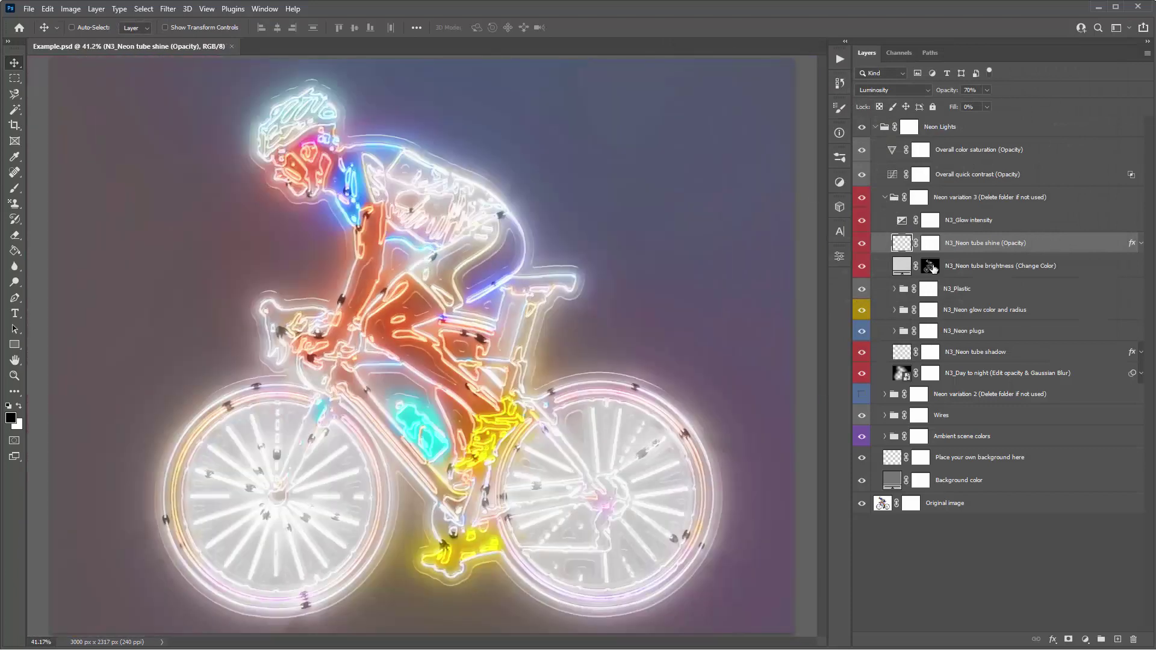
Try darker and lighter greys, such as b4b4b4, for the N3_Neon tube brightness fill and cancel the colour change
click(965, 268)
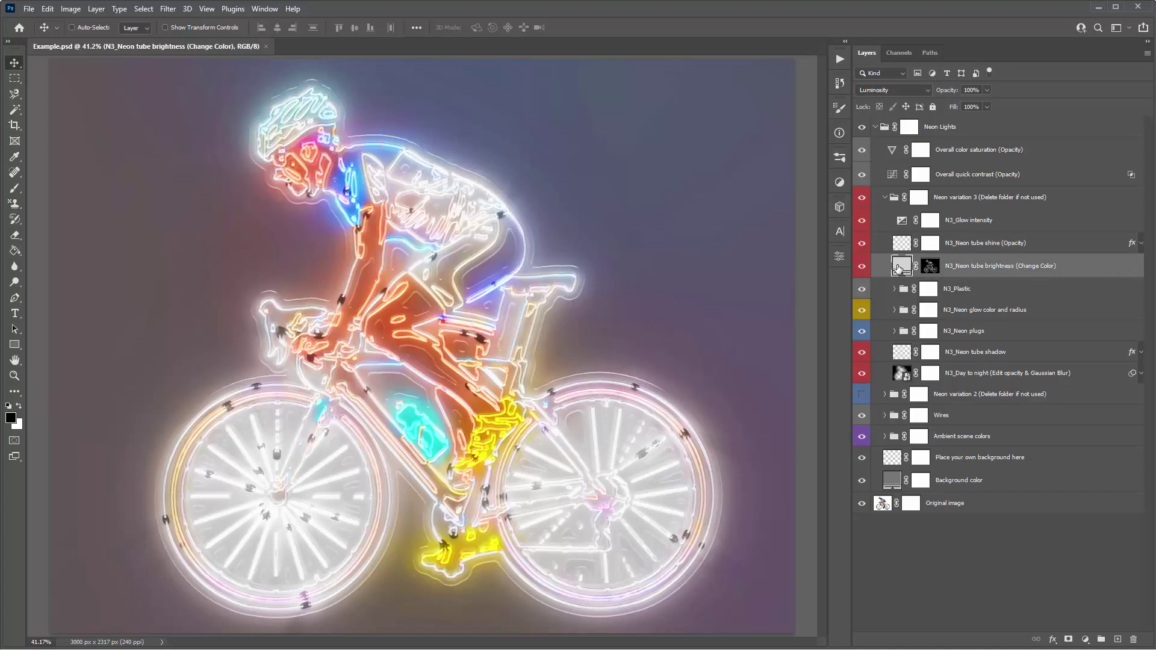
double_click(899, 268)
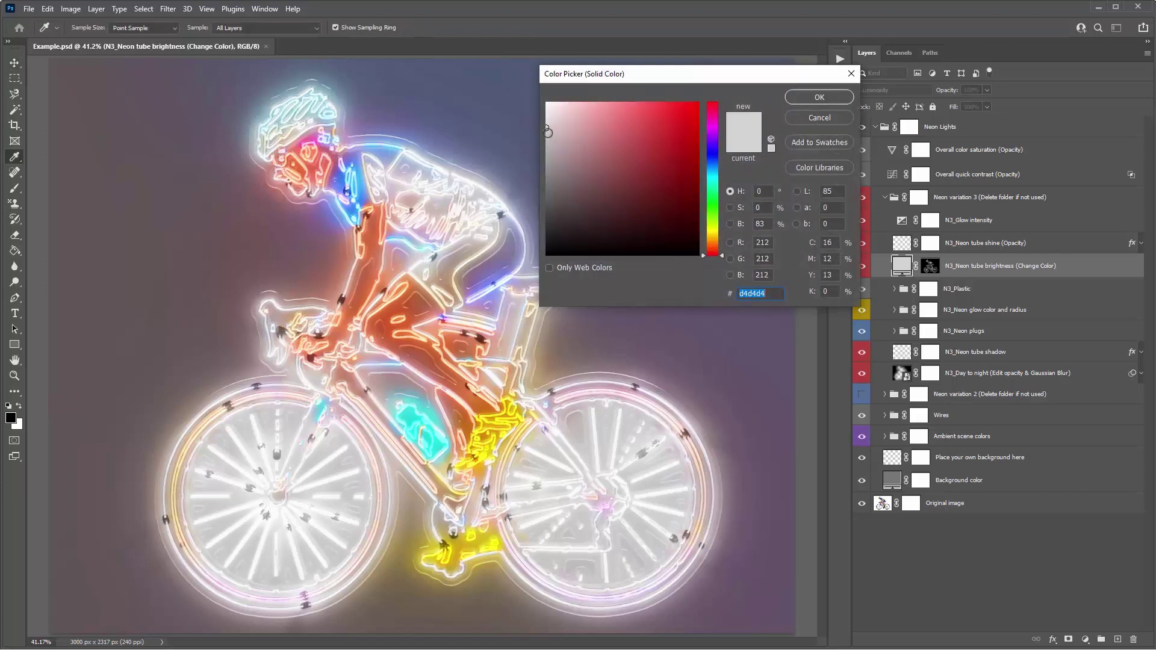
drag(550, 133, 538, 149)
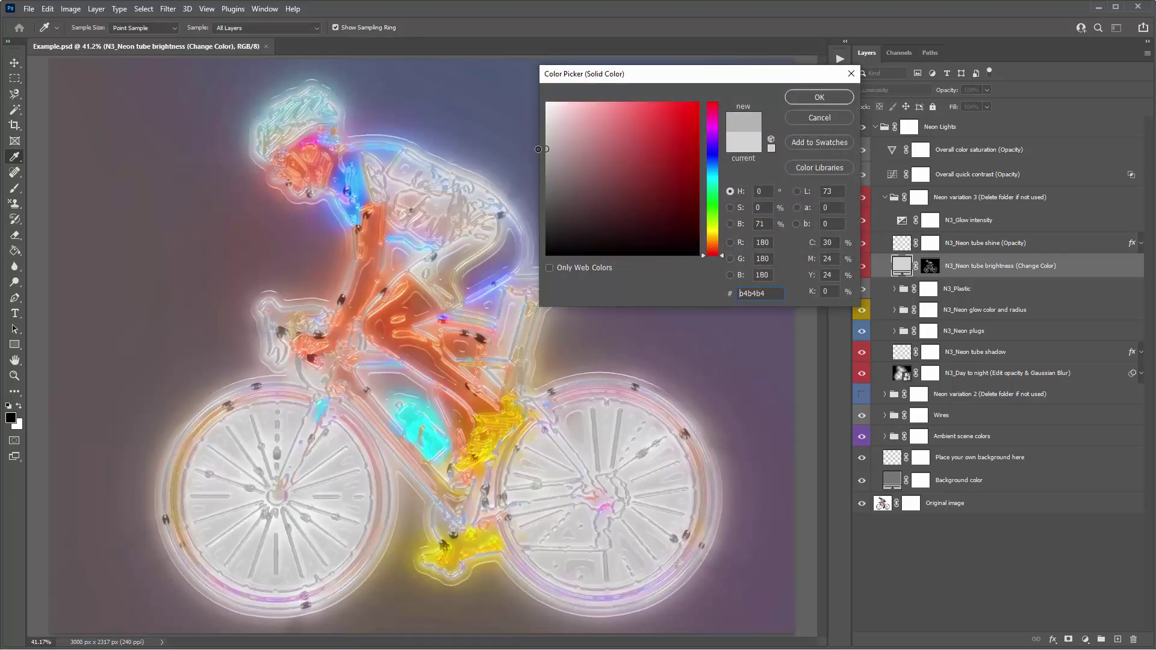
click(542, 135)
mouse_move(542, 135)
mouse_down()
mouse_move(531, 108)
mouse_move(544, 118)
mouse_move(530, 130)
mouse_up()
click(822, 119)
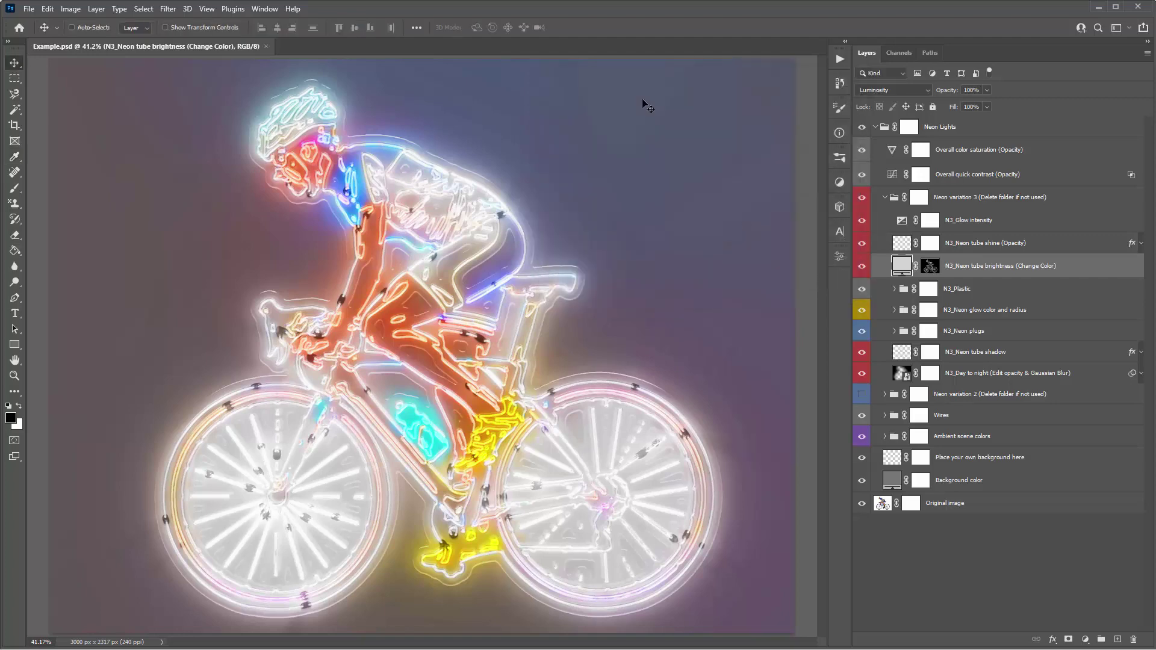
Hide the N3_Neon tube brightness layer and examine the remaining tube effect around the rider at 100% zoom
key(ctrl+plus)
key(ctrl+plus)
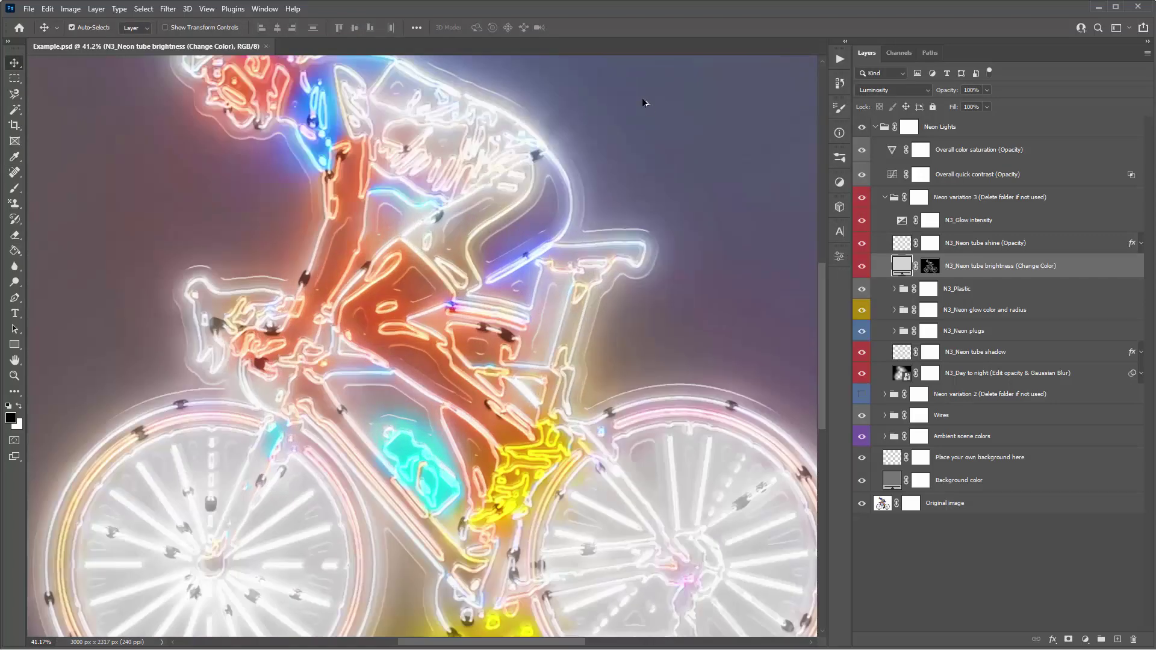
key(ctrl+1)
drag(561, 164, 559, 150)
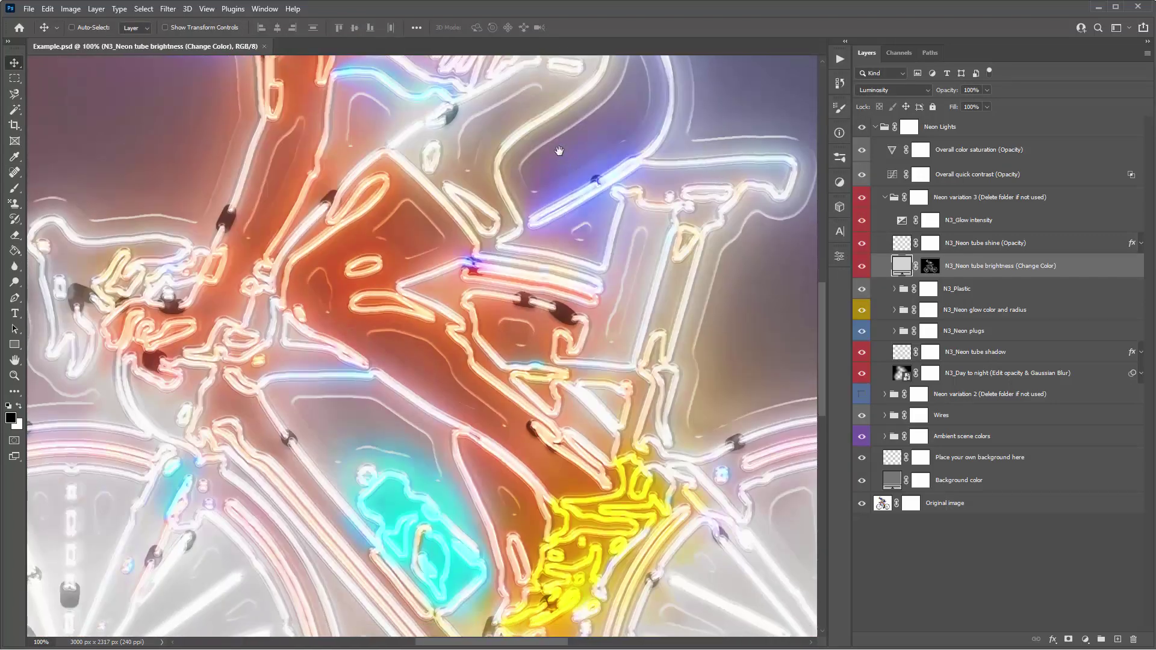
click(861, 266)
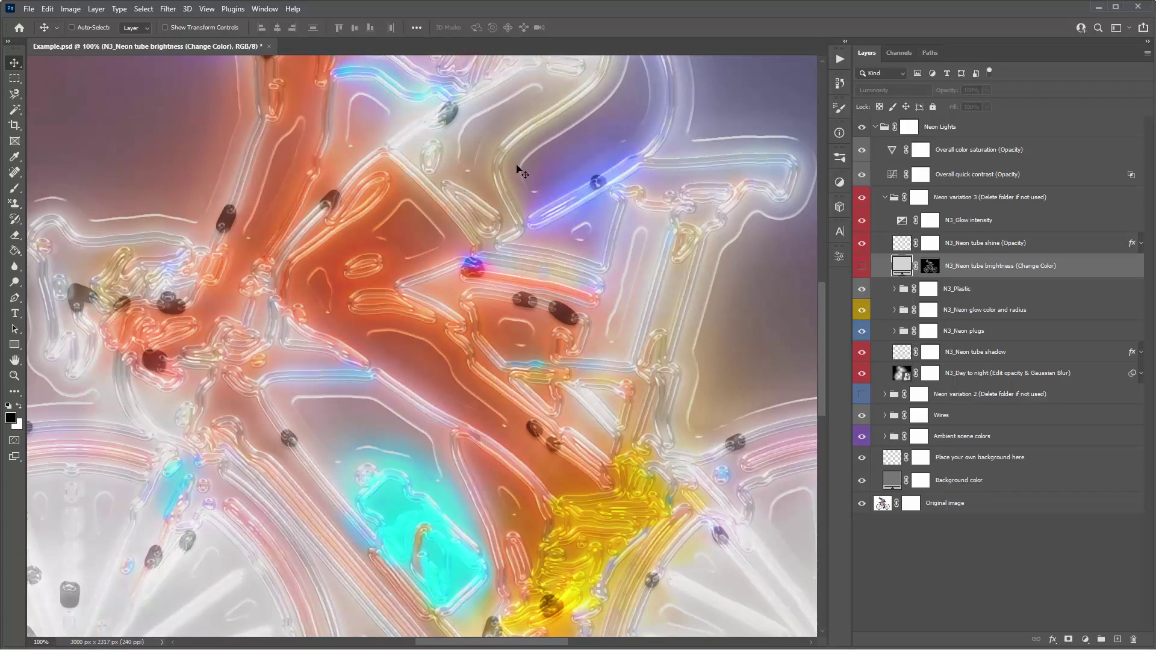
drag(396, 193, 432, 317)
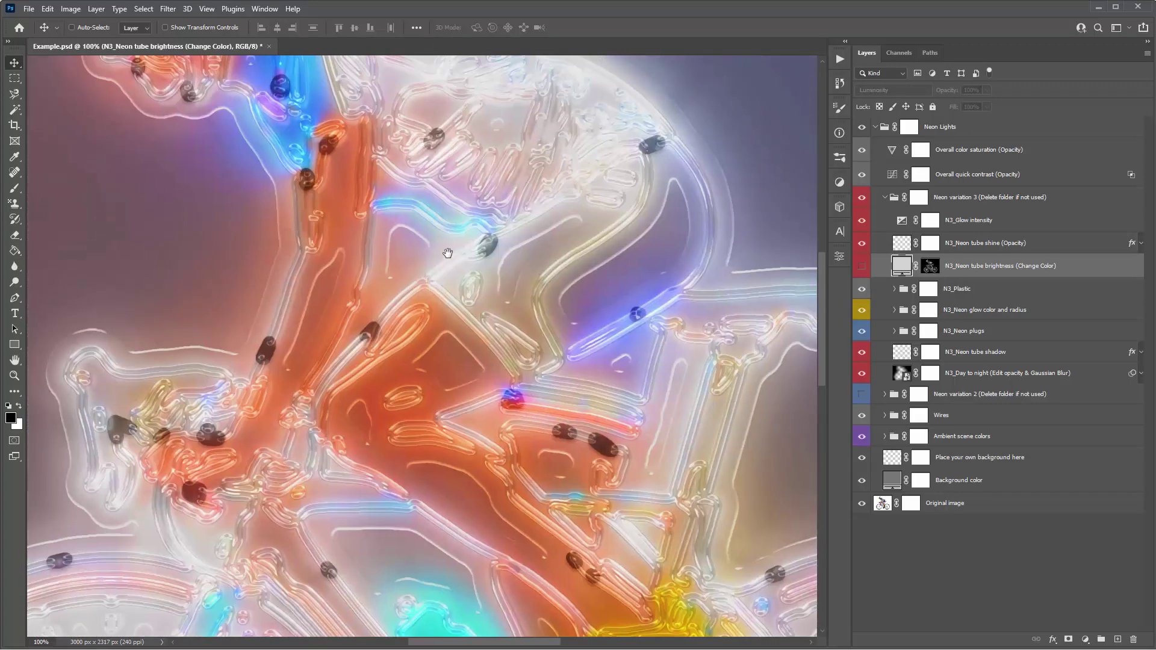
drag(496, 280, 486, 172)
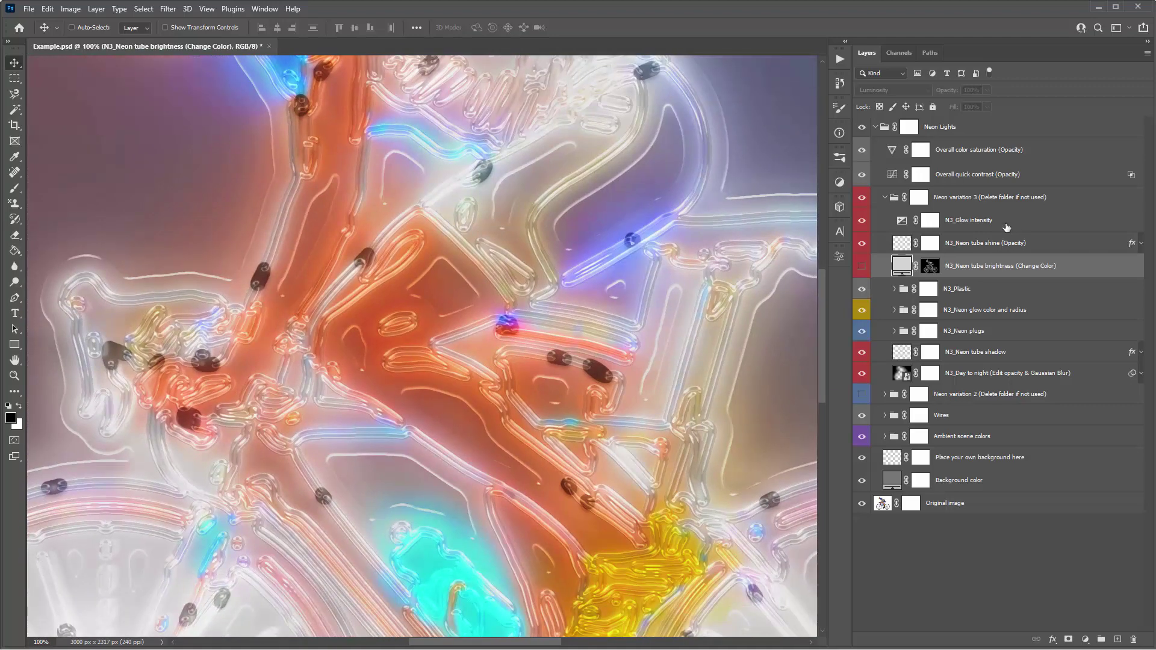
Hide the N3_Neon tube shine layer as well to compare the glow, and show both tube layers again
click(863, 242)
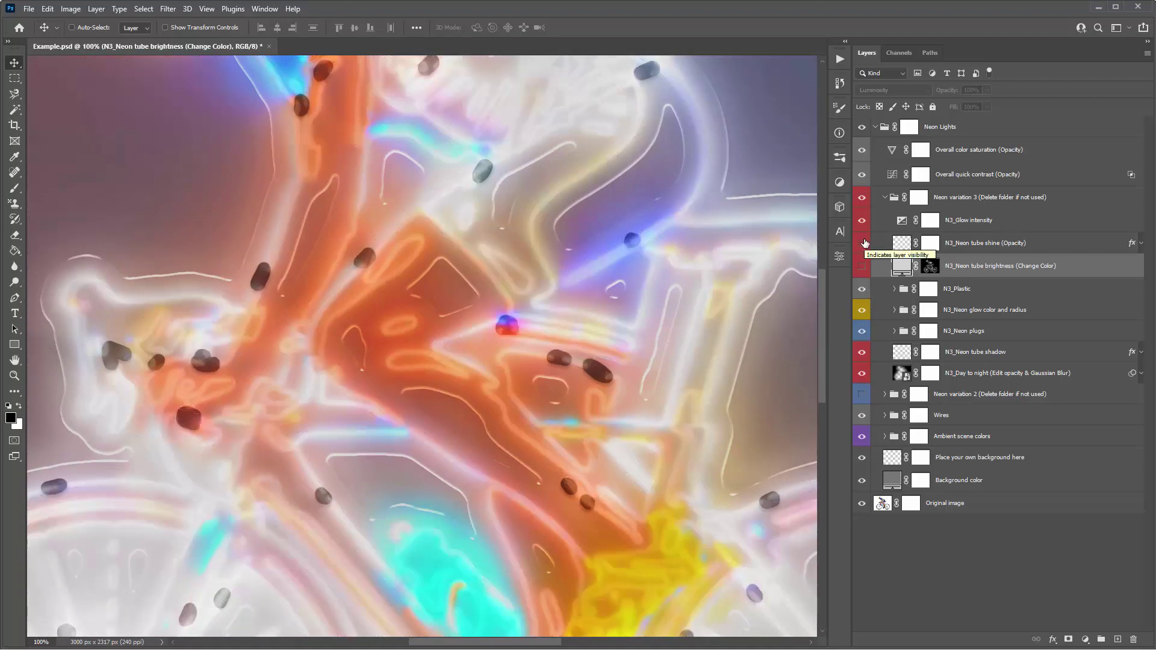
drag(413, 233, 462, 420)
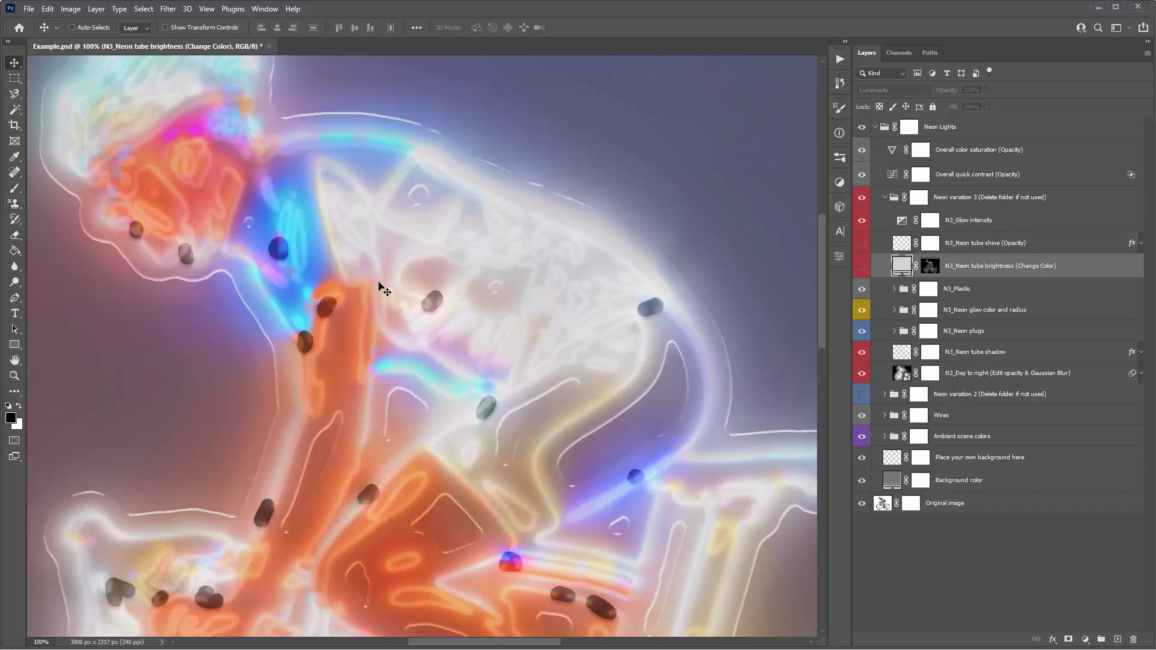
drag(399, 315, 397, 203)
drag(863, 244, 863, 265)
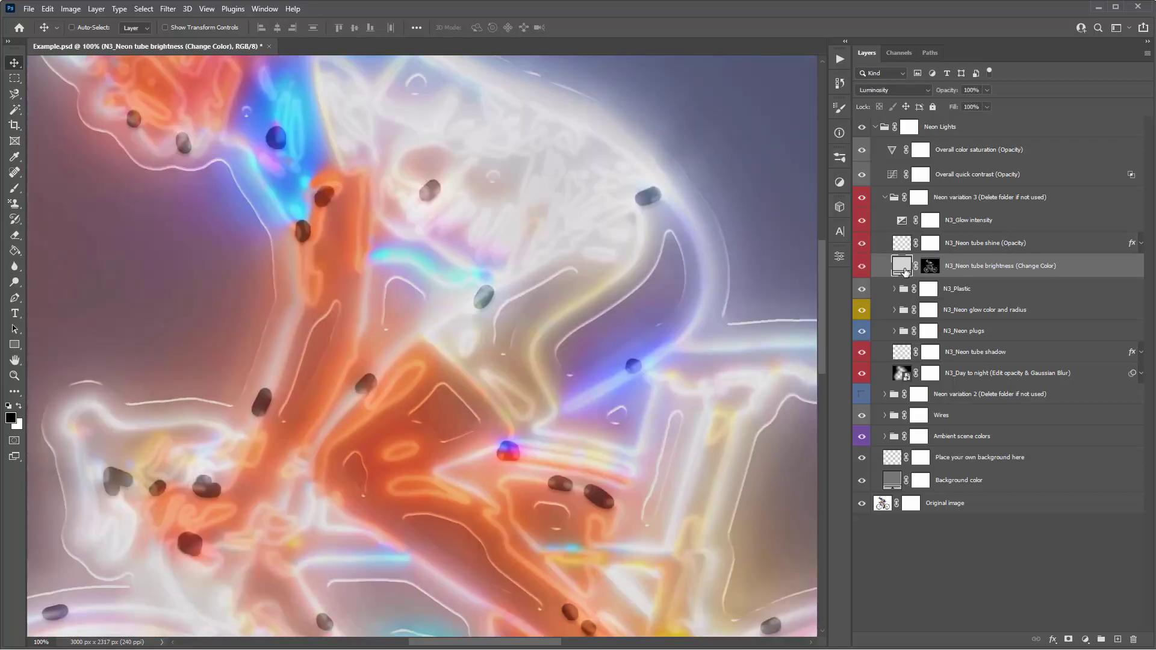
key(ctrl+0)
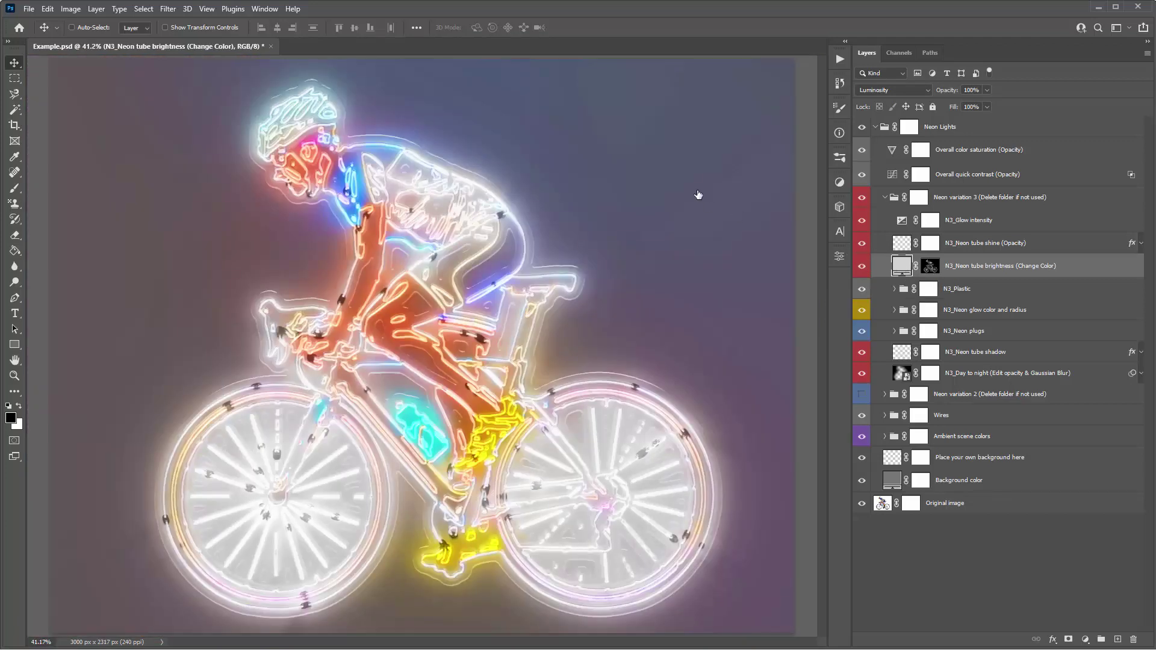
Try a light grey, such as dcd9d9, for the N3_Neon tube brightness fill and cancel the colour change
click(539, 121)
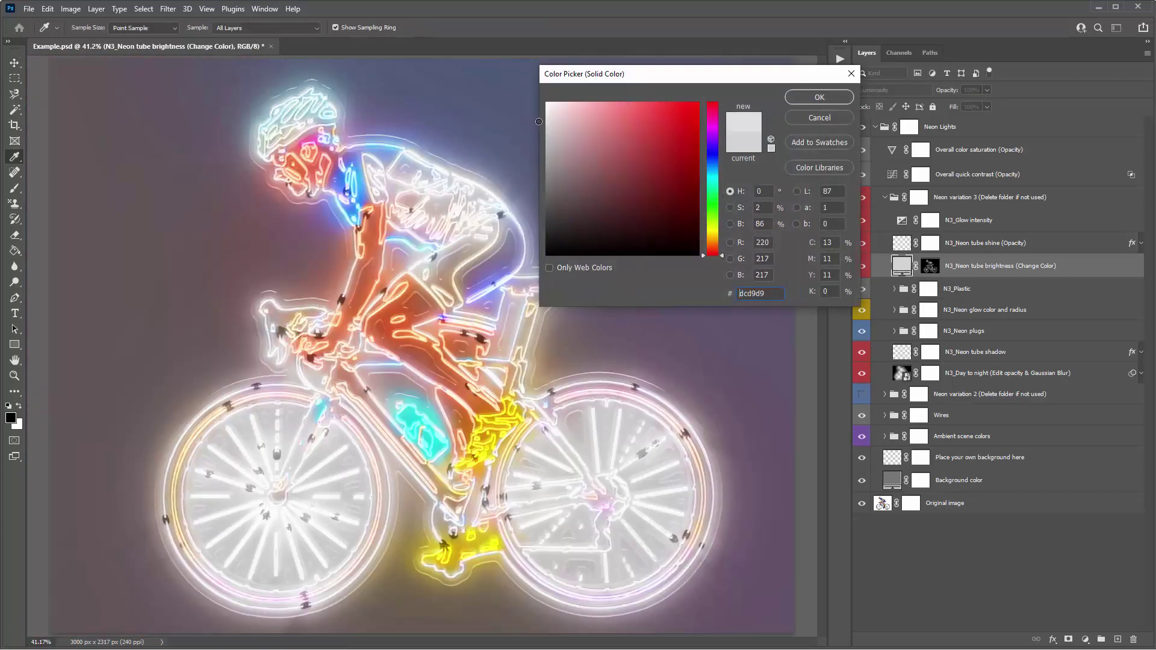
click(534, 121)
click(819, 118)
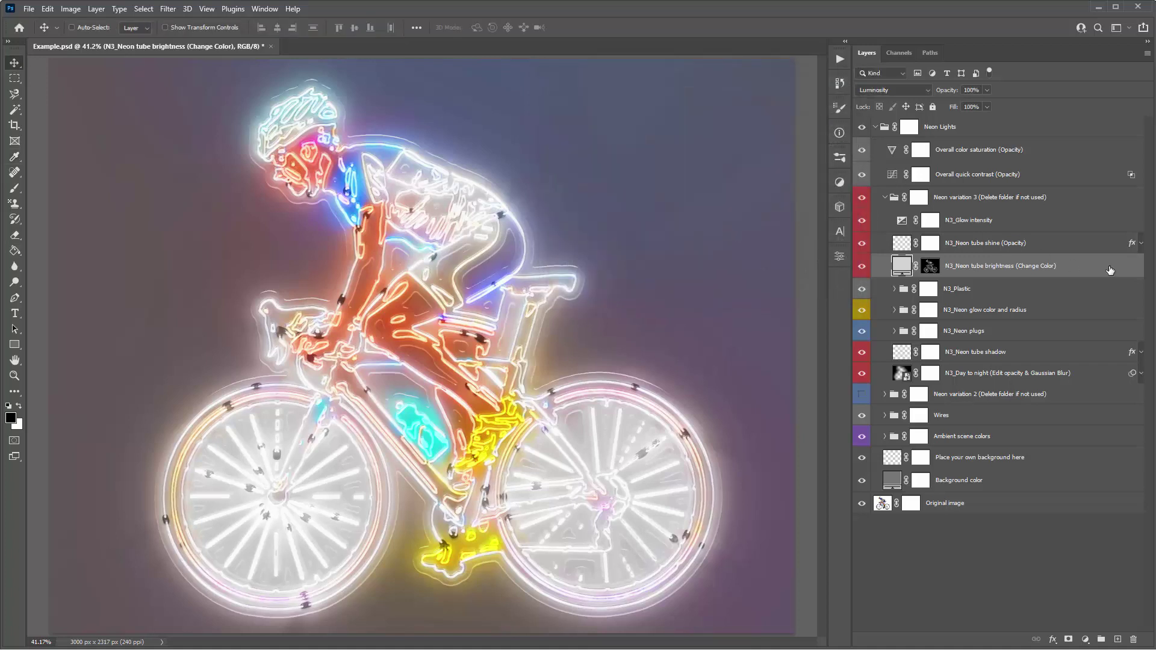
Toggle the N3_Plastic group off and on to examine its effect on the whole image
click(995, 295)
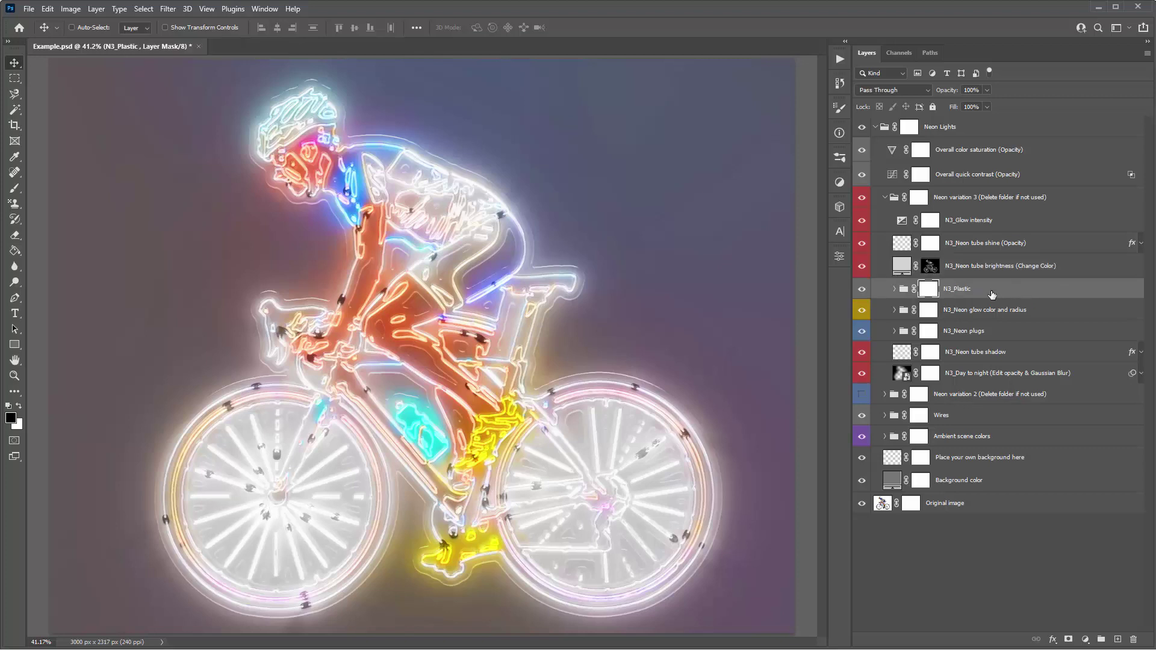
click(863, 291)
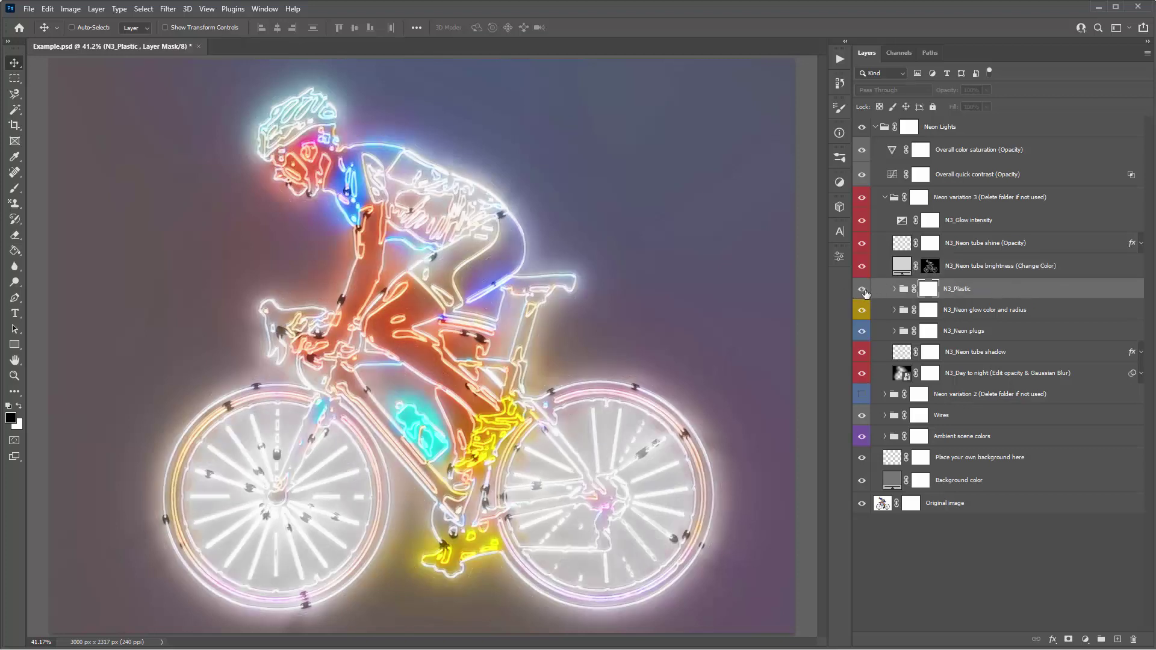
click(864, 291)
click(864, 291)
click(915, 293)
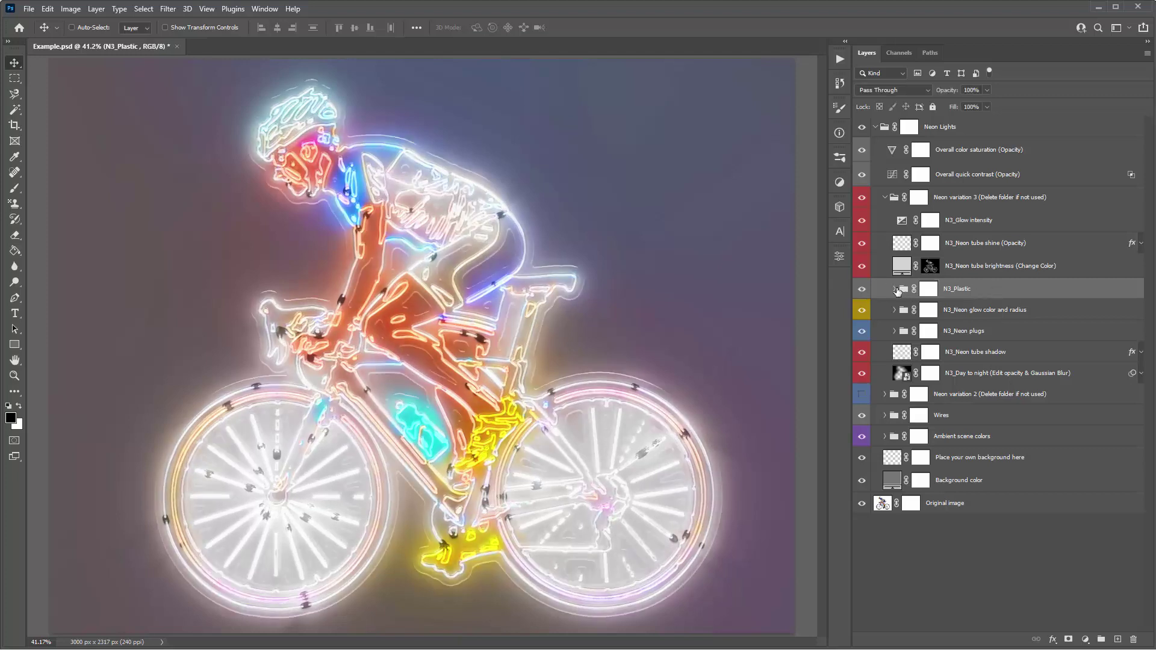
Expand the N3_Plastic group and select its N3_Plastic (Brush on layer to add more) layer
click(896, 290)
click(1016, 313)
shift+click(1051, 330)
click(1024, 310)
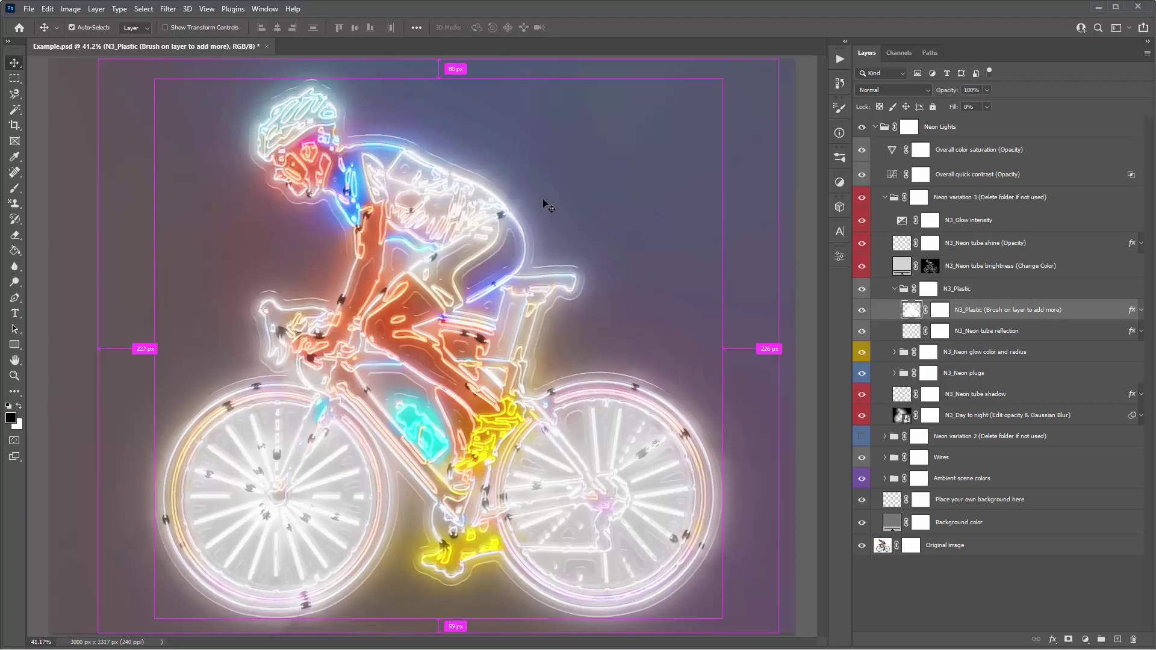
Activate the Brush tool and choose the 146 px hard round preset with 100% hardness from General Brushes
key(ctrl+plus)
key(ctrl+minus)
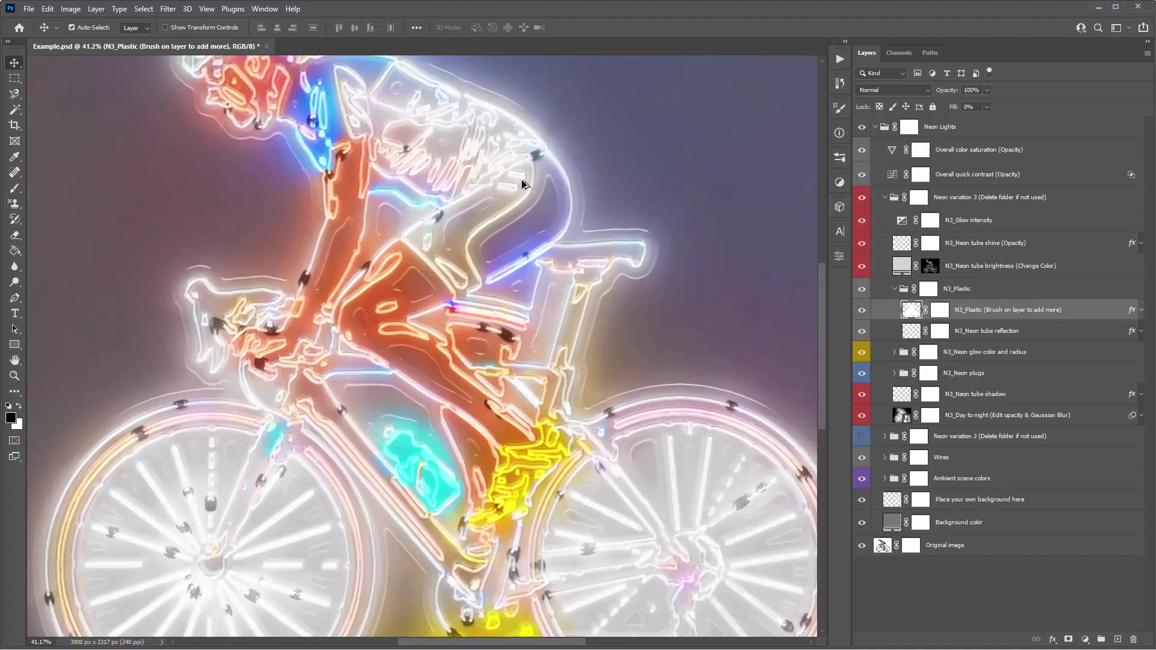
key(ctrl+plus)
key(ctrl+plus)
key(ctrl+plus)
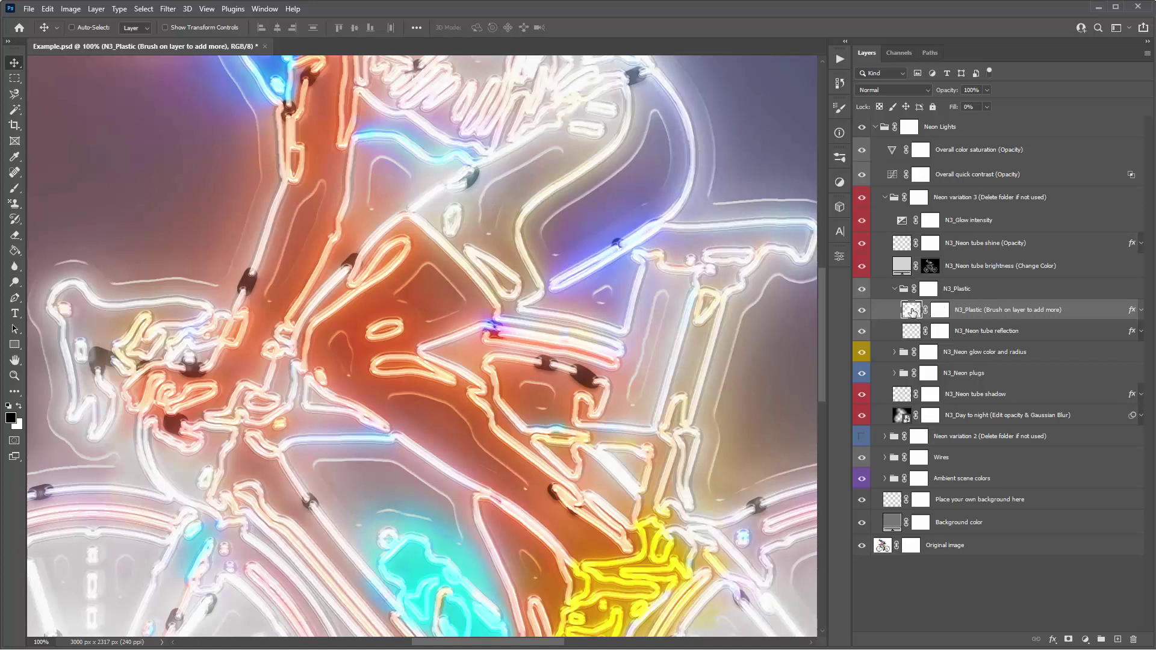
key(b)
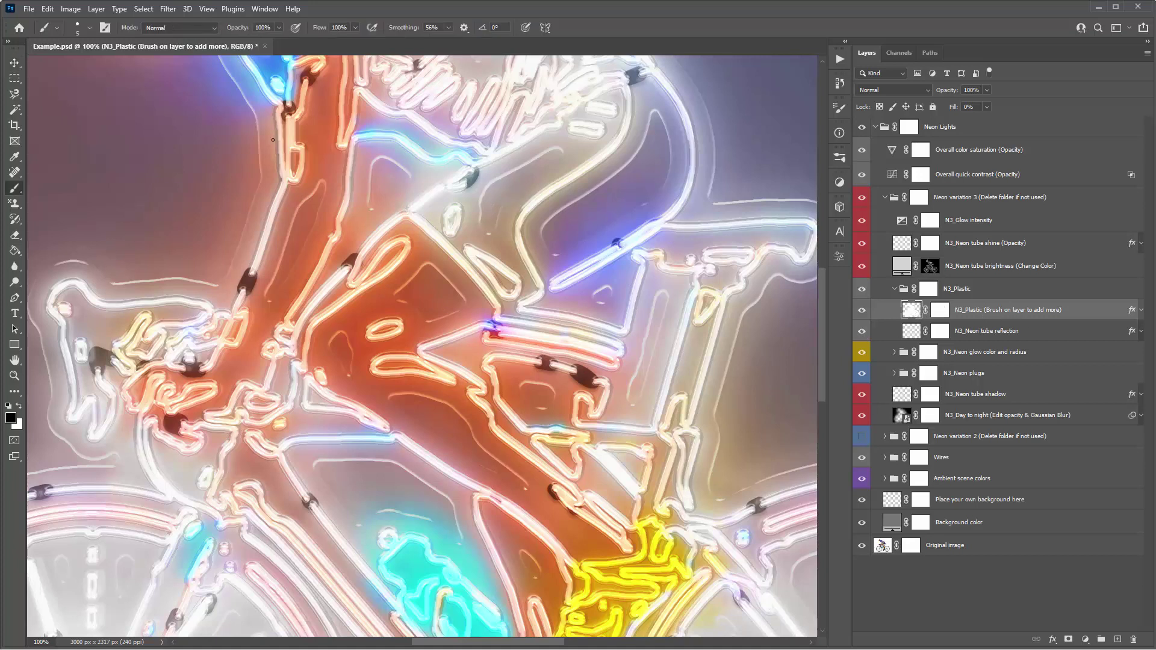
right_click(273, 140)
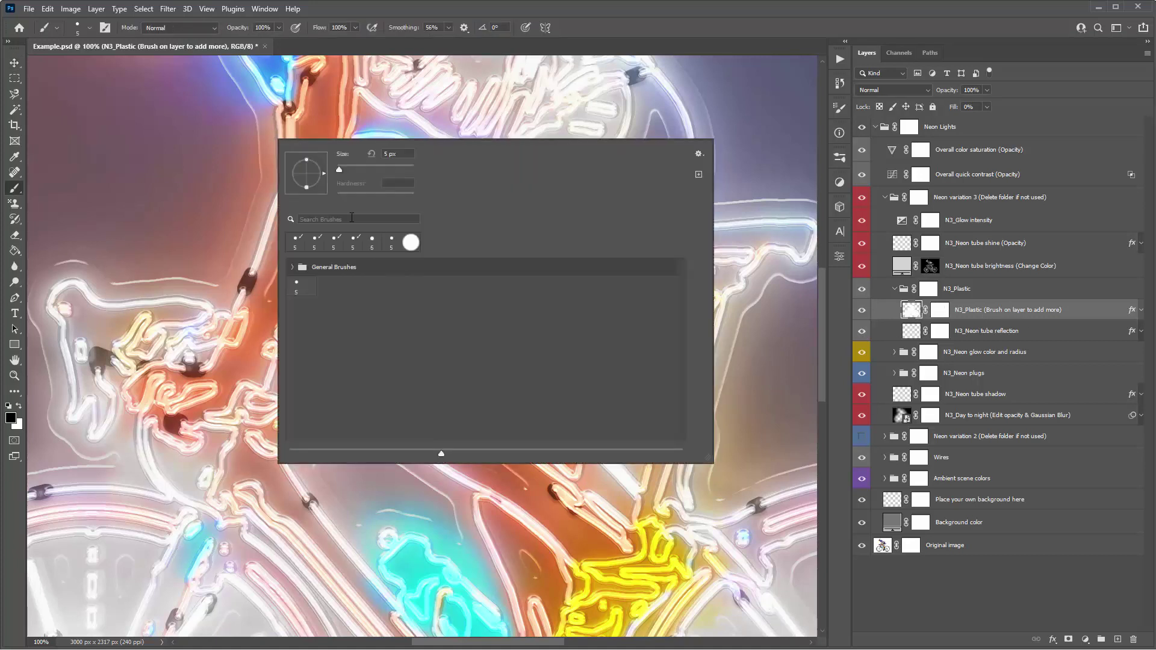
click(295, 267)
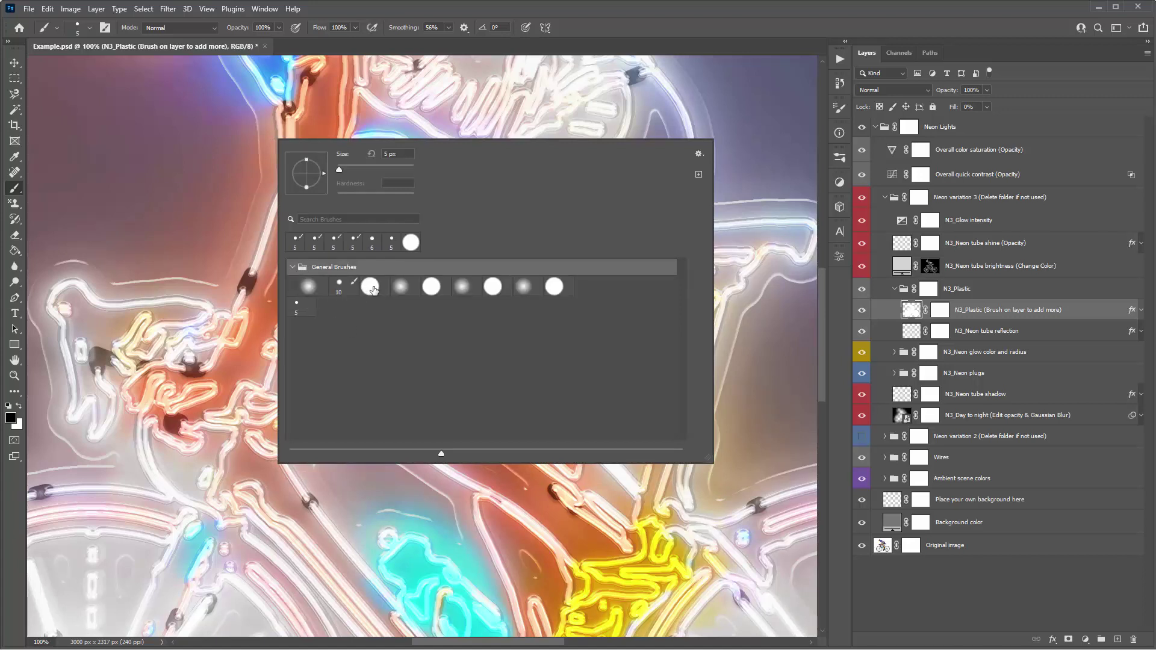
click(374, 289)
click(171, 161)
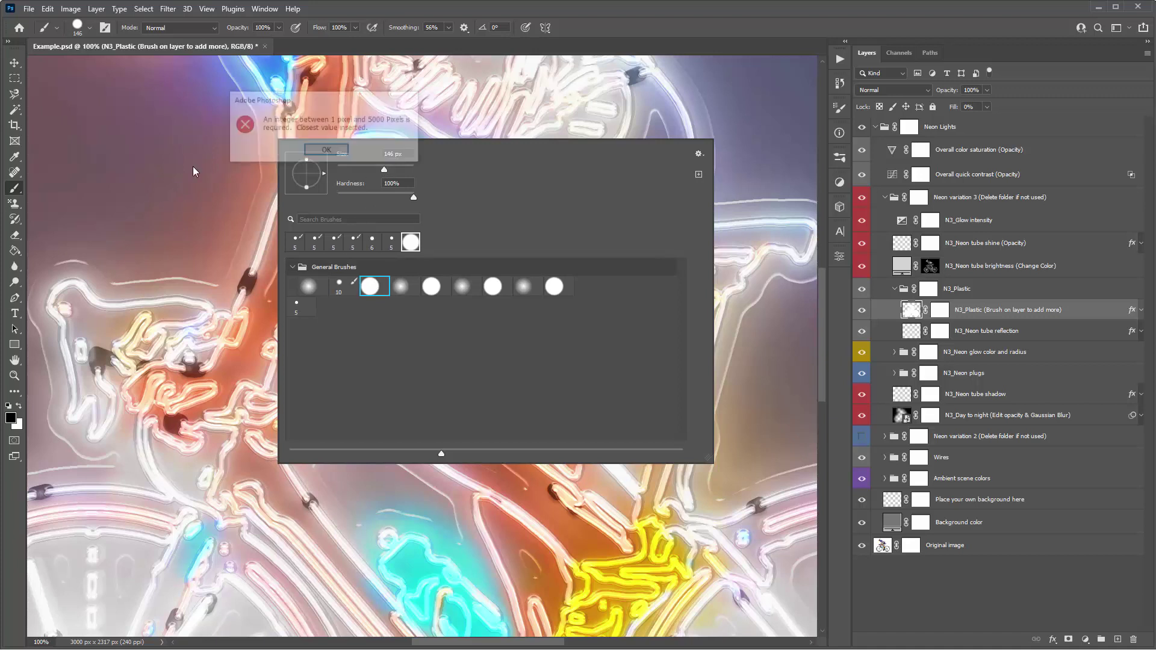
click(321, 150)
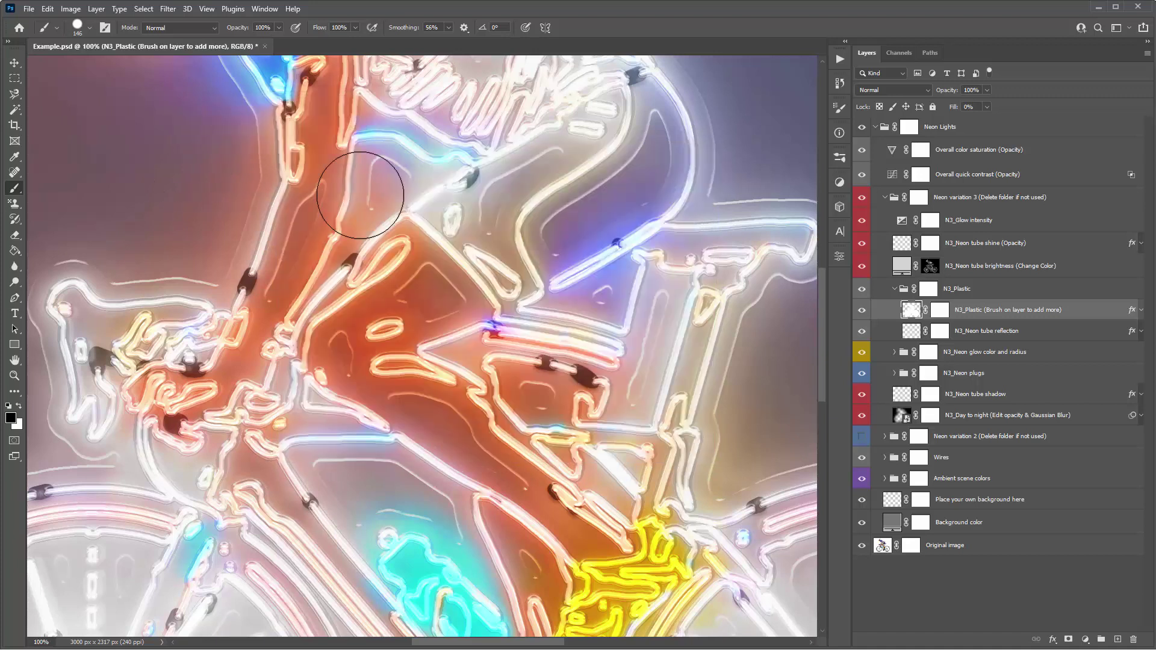
Reduce the brush size to 60 px and set the brush smoothing to 0%
key(bracketleft)
key(bracketleft)
key(bracketleft)
key(bracketleft)
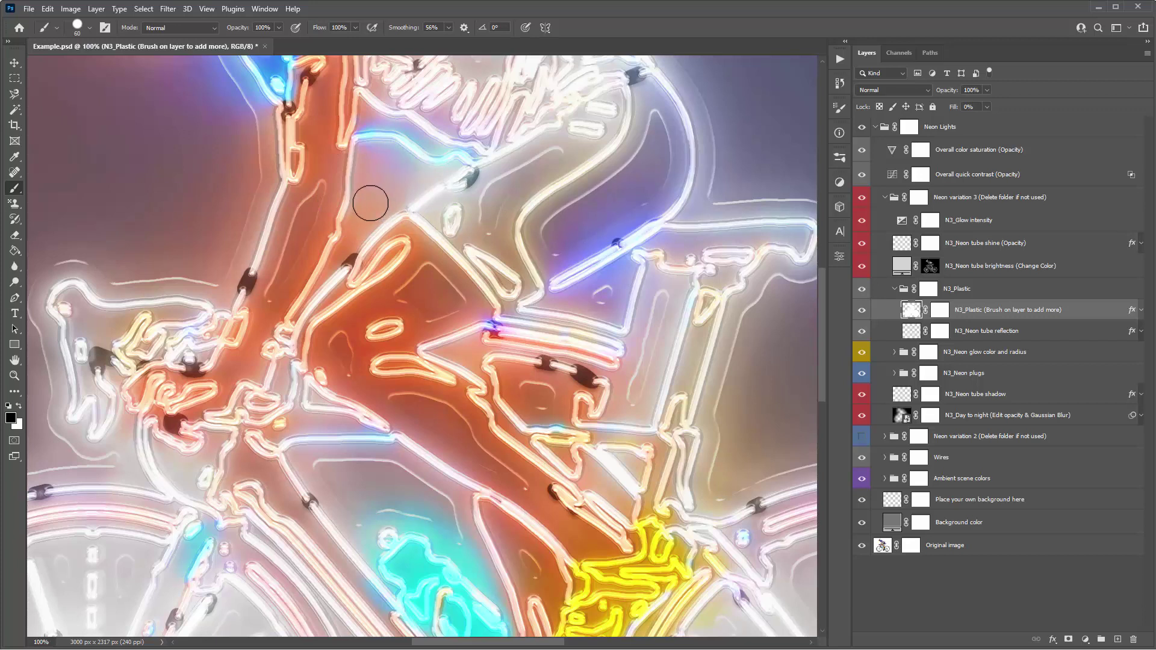
drag(409, 27, 381, 29)
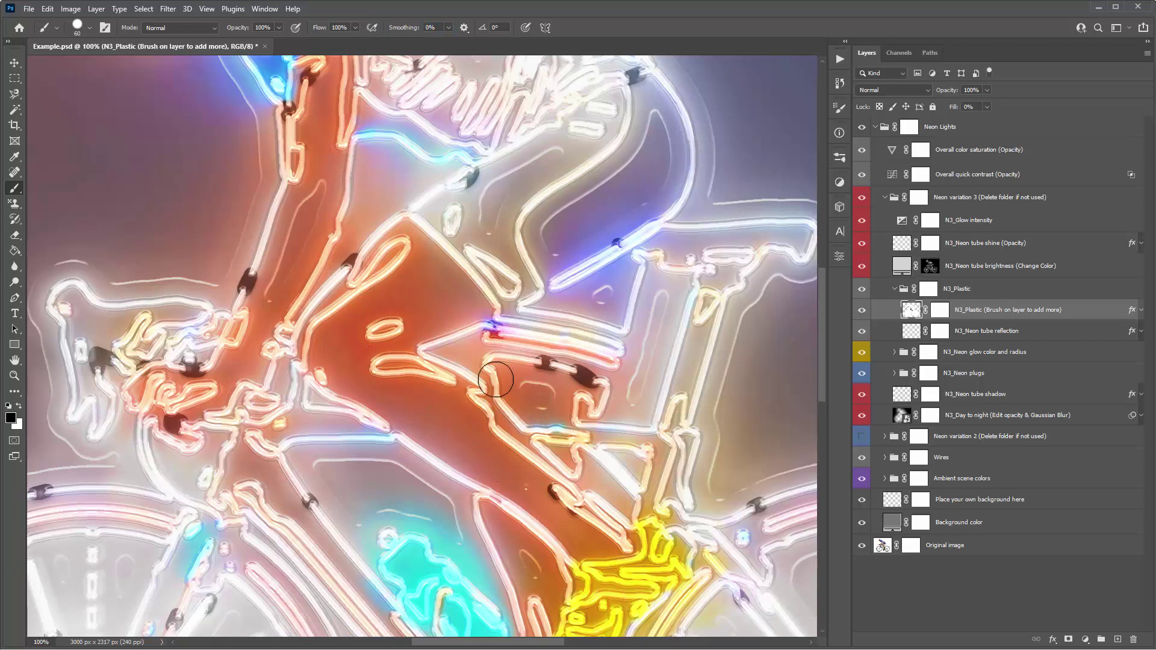
Paint on the N3_Plastic layer beside the rider to try extra plastic, undo the last stroke and leave the Brush tool
drag(259, 210, 443, 391)
mouse_move(403, 247)
mouse_down()
mouse_move(336, 245)
mouse_move(248, 175)
mouse_move(199, 103)
mouse_move(279, 203)
mouse_move(356, 343)
mouse_move(338, 354)
mouse_move(240, 245)
mouse_move(291, 278)
mouse_up()
key(ctrl+z)
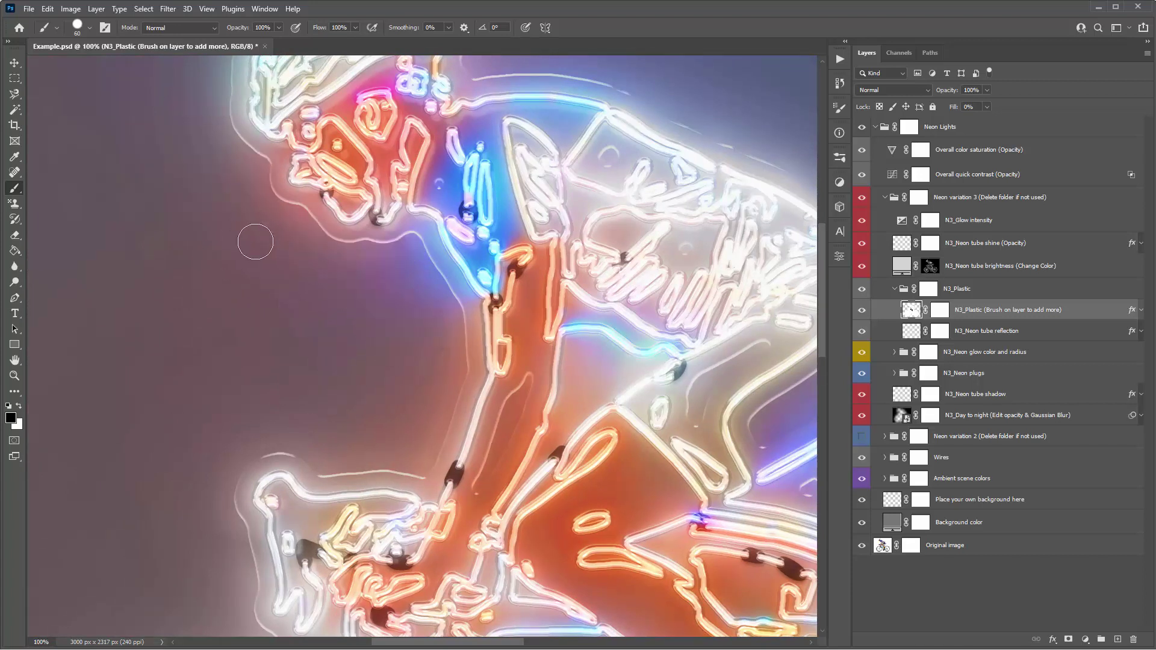
key(v)
Inspect the layer style effects of the N3_Plastic brush layer and close them without applying changes
scroll(259, 235, right, 2)
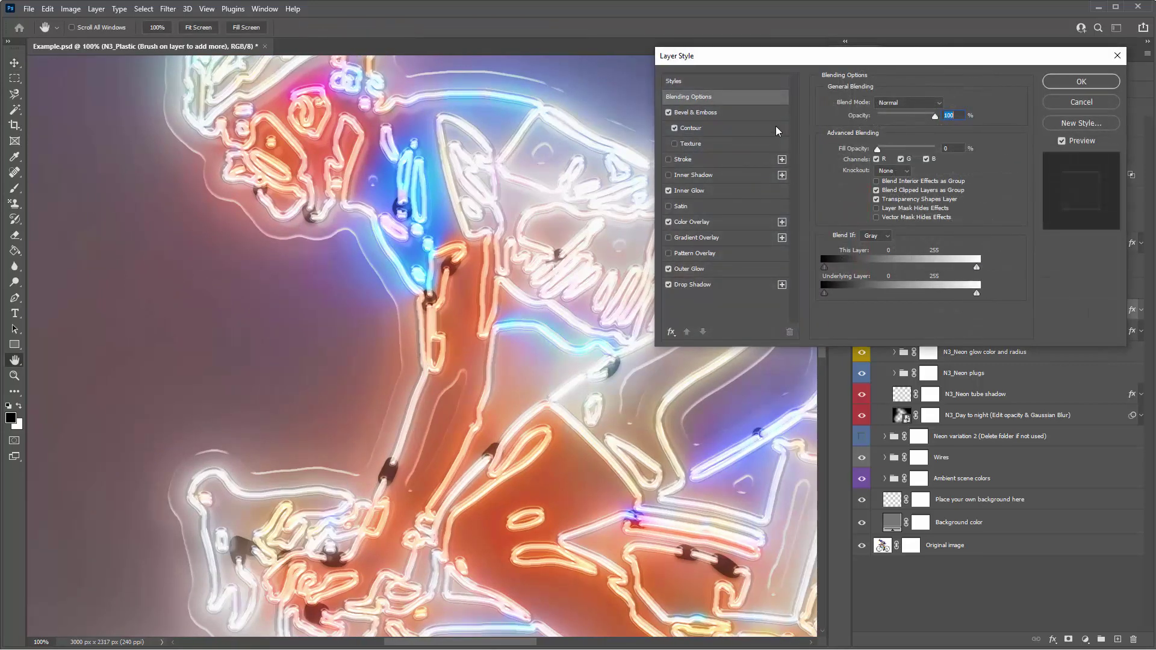
drag(795, 61, 771, 52)
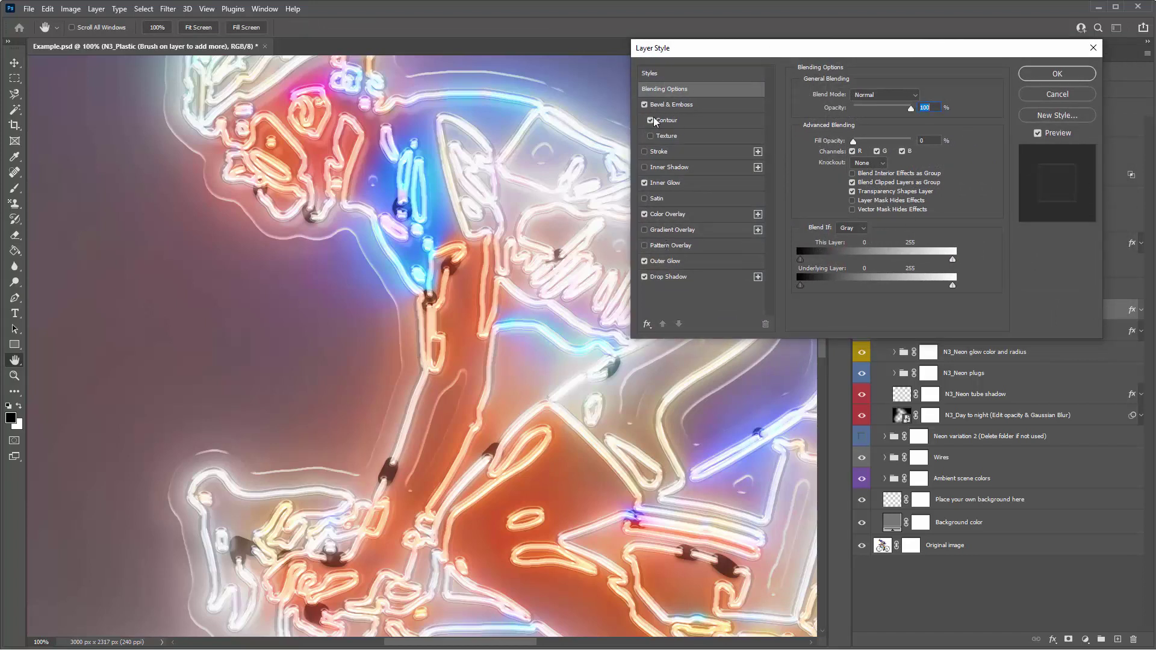
click(1059, 97)
Select the N3_Neon tube reflection layer and toggle it off and on to examine its effect around the rider
click(1036, 339)
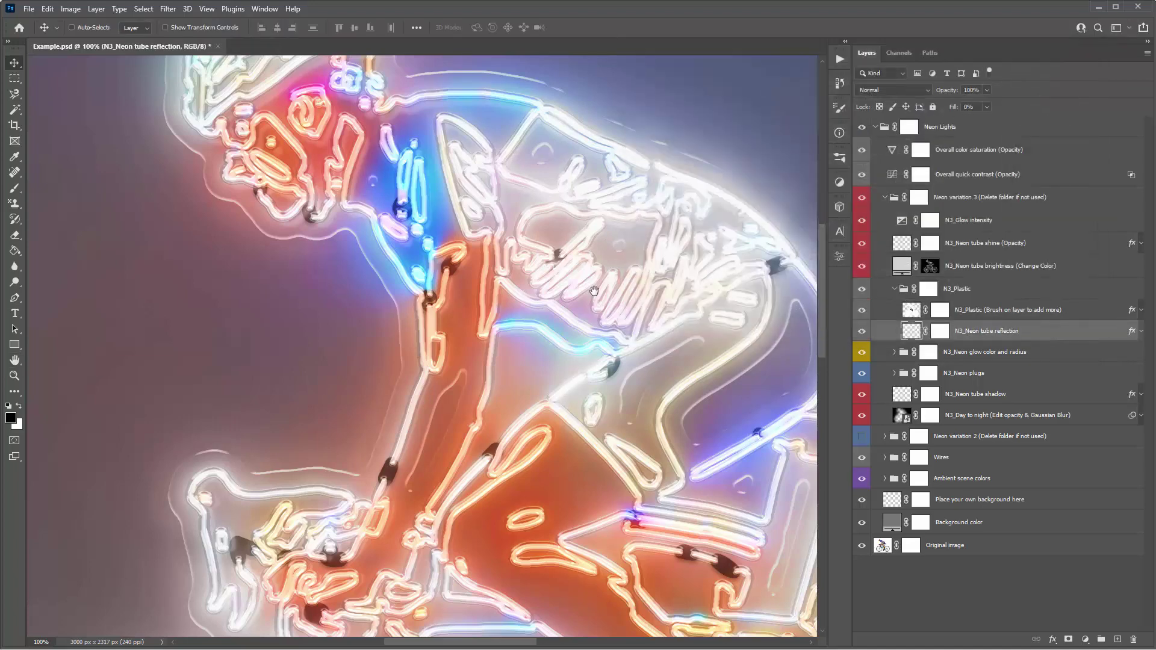
drag(500, 71, 587, 227)
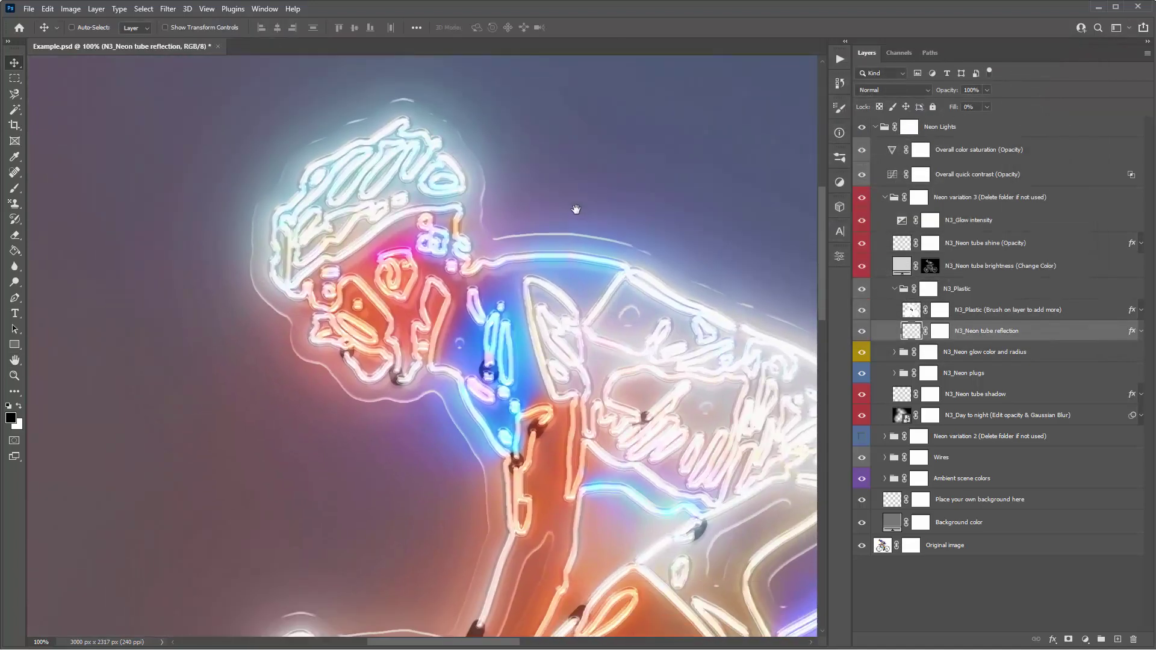
drag(783, 253, 474, 212)
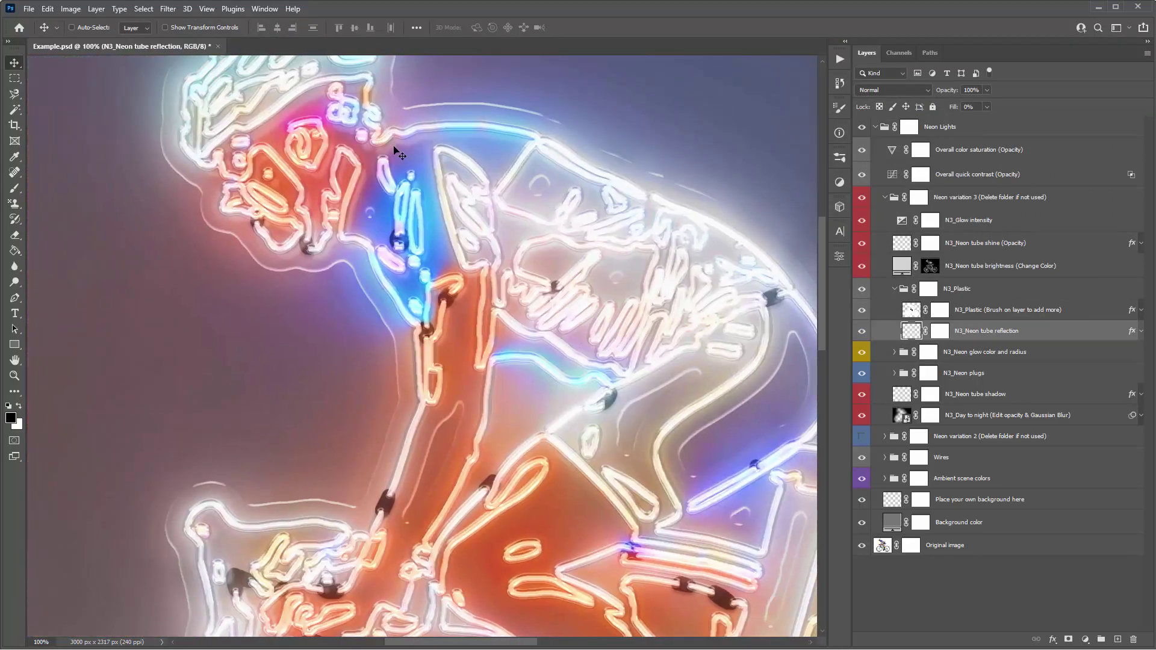
click(862, 331)
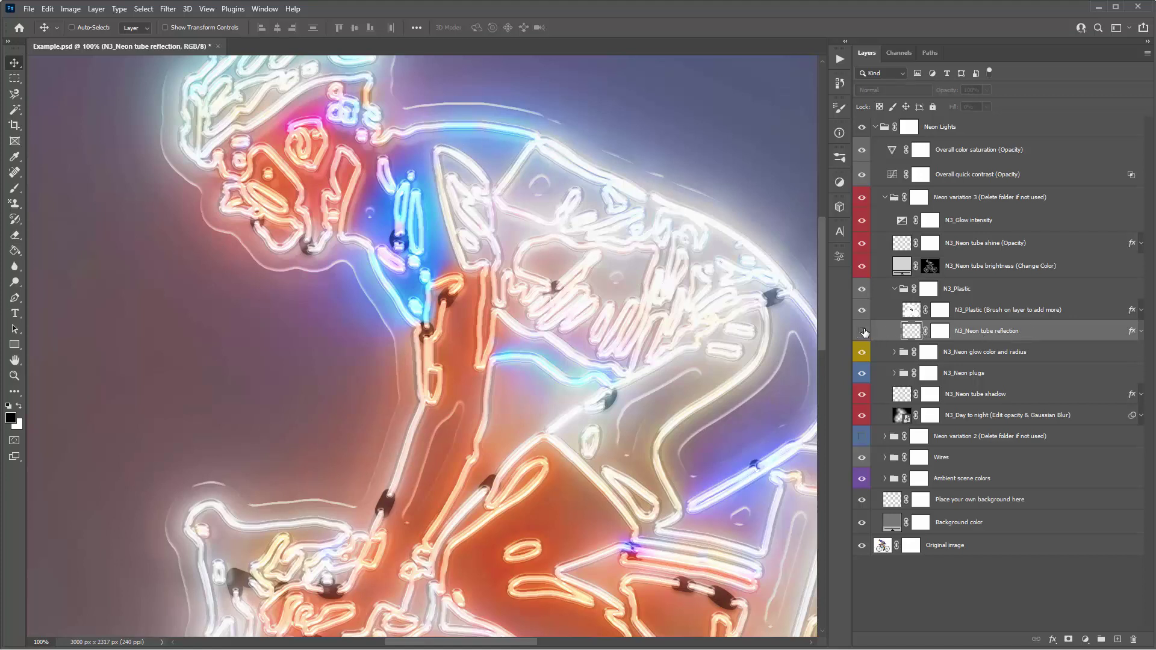
click(864, 332)
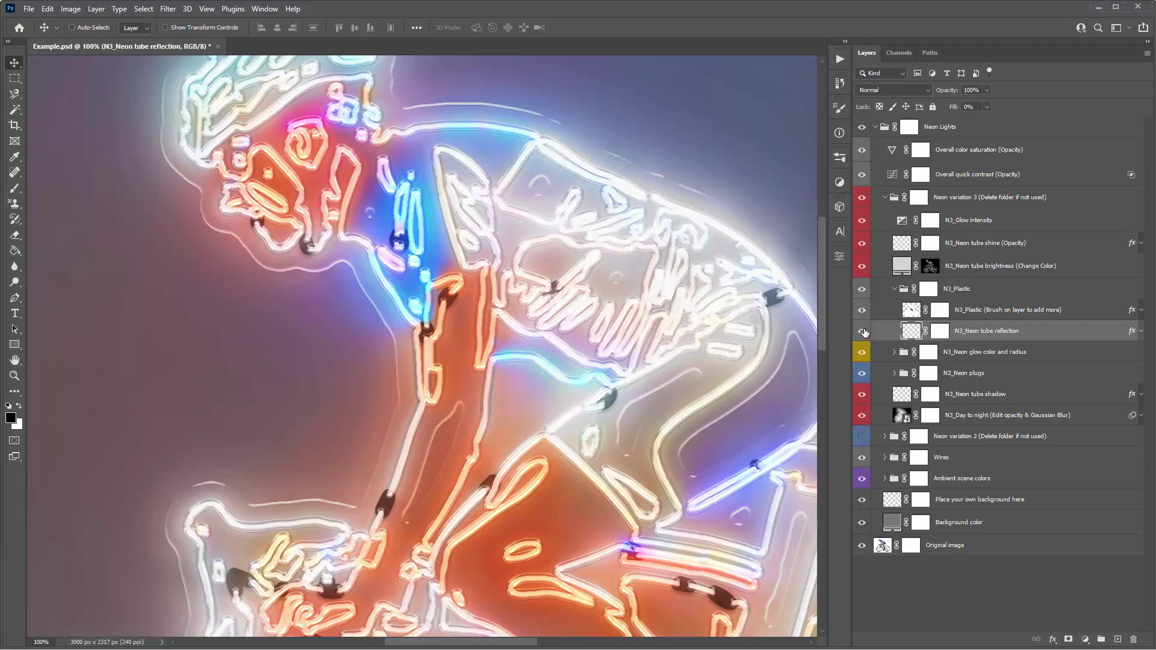
Try the Color Overlay effect of the N3_Neon tube reflection layer at 81% opacity and close the layer style without applying it
double_click(1054, 337)
drag(802, 54, 738, 43)
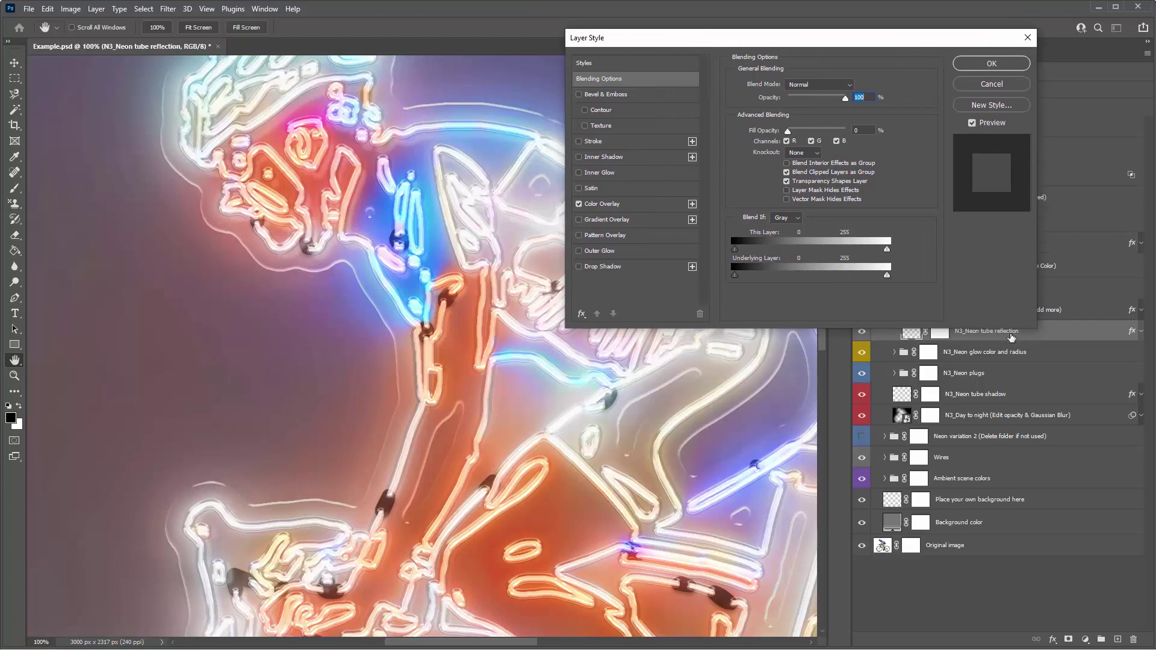
click(602, 204)
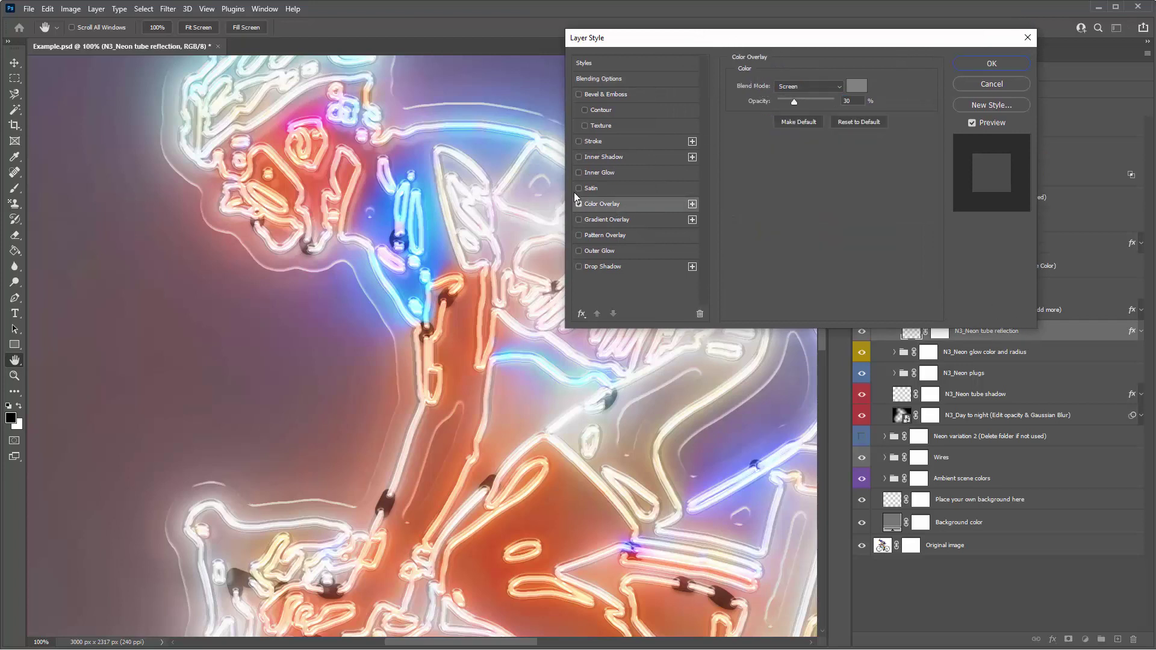
click(825, 102)
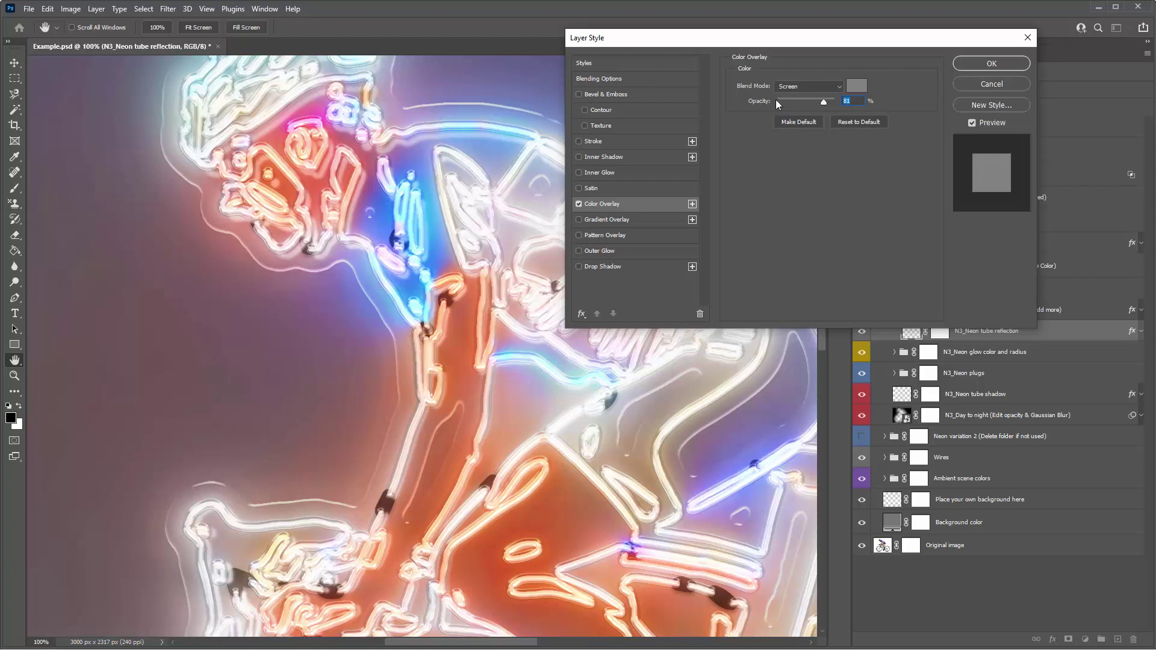
click(819, 89)
click(990, 85)
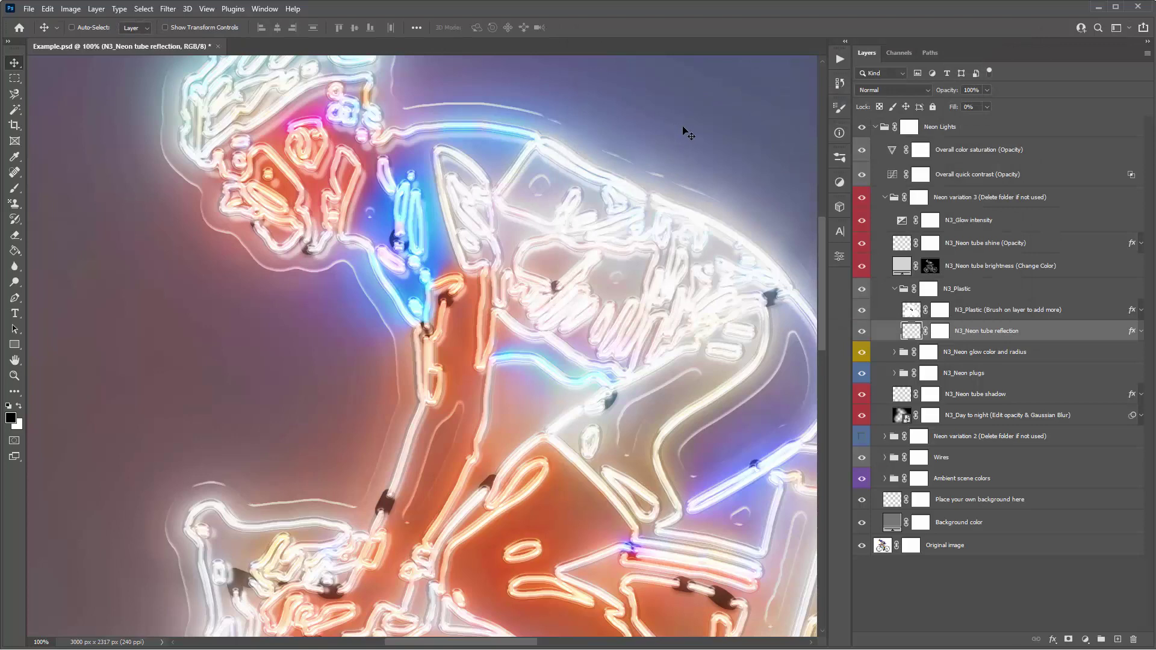
Fit the whole image in view and collapse the N3_Plastic group
key(ctrl+0)
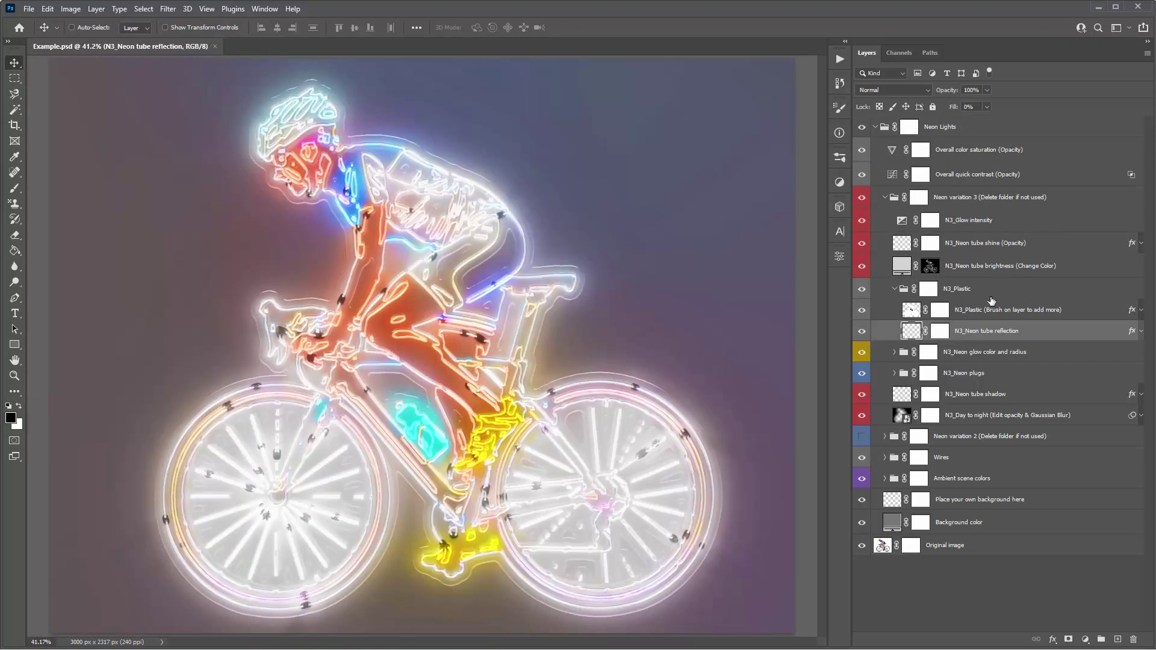
click(976, 292)
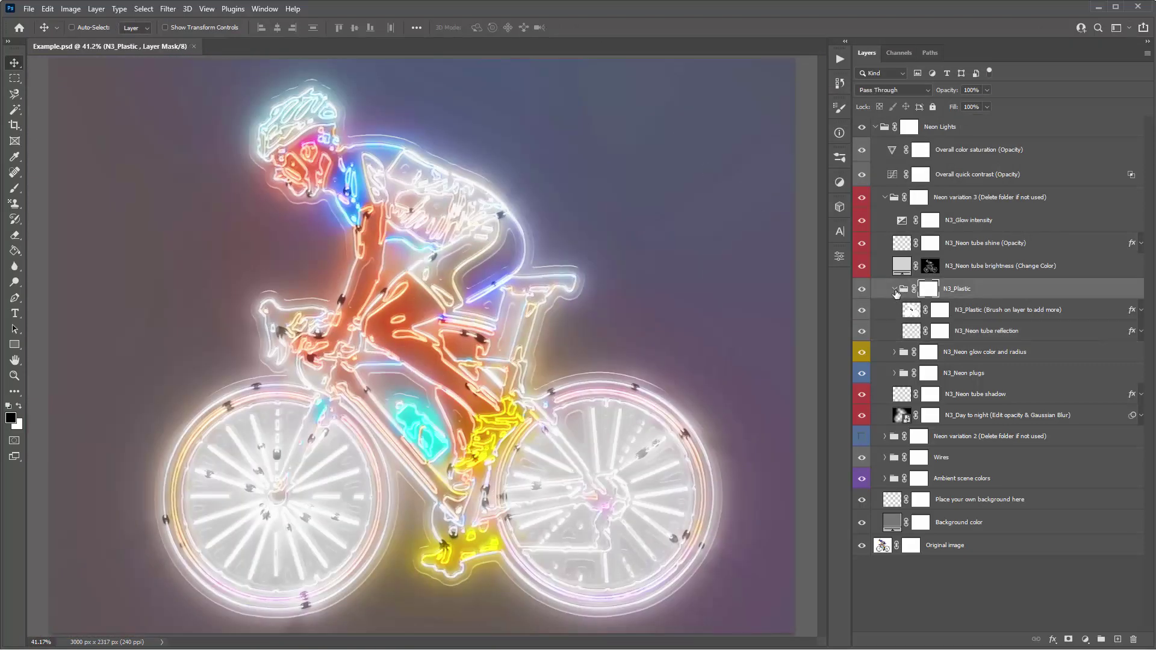
click(895, 289)
Select the N3_Neon glow color and radius group and toggle it off and on to examine its effect
click(1010, 317)
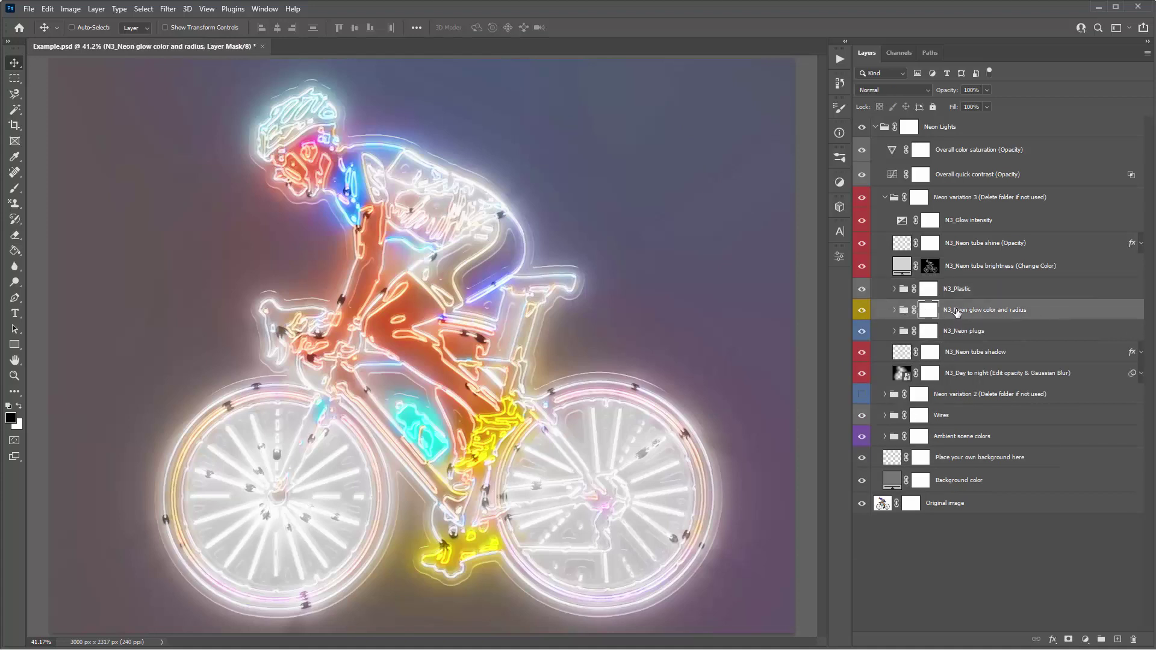
click(863, 311)
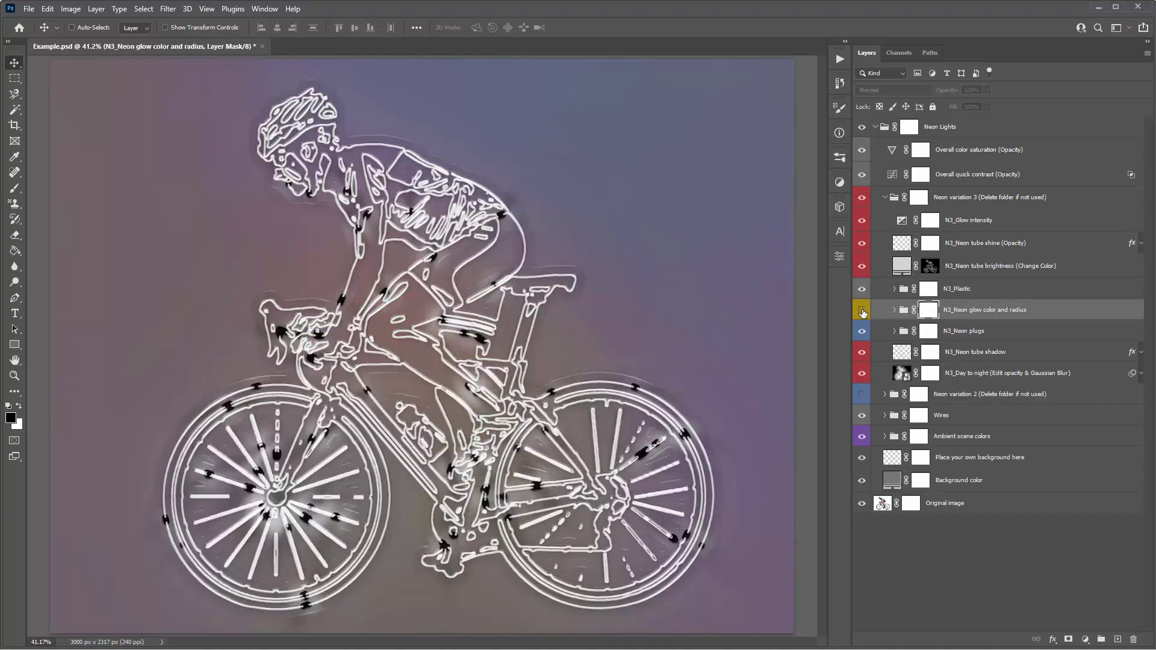
click(863, 311)
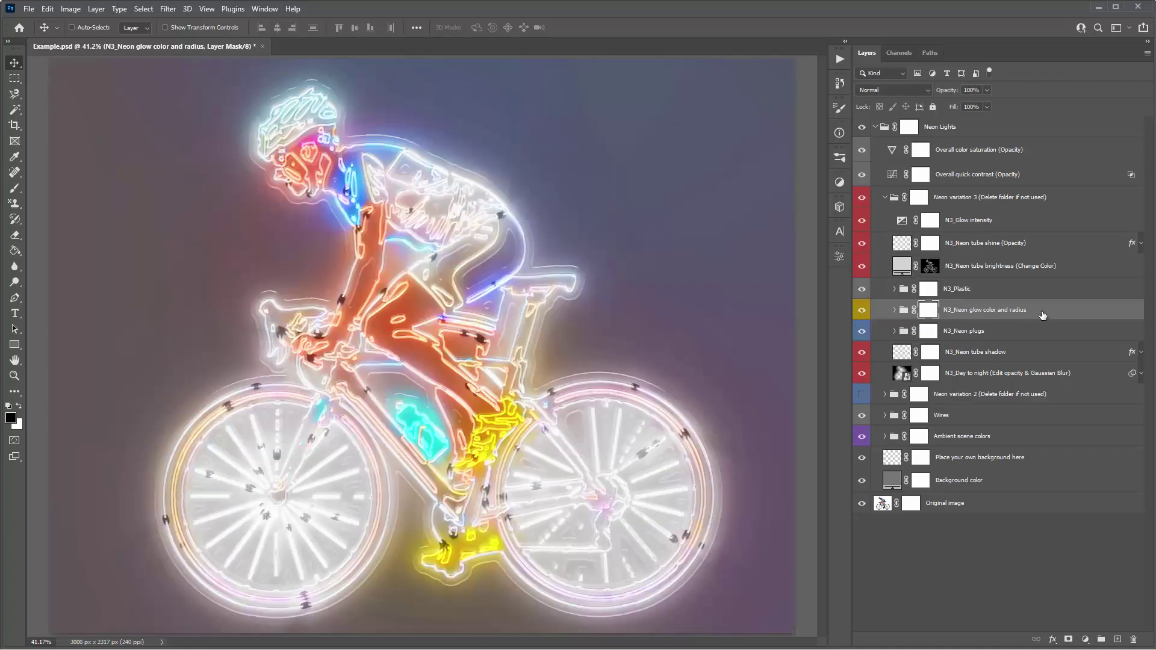
Expand the N3_Neon glow color and radius group and its N3_Neon glow radius subgroup to review the layers inside
click(894, 311)
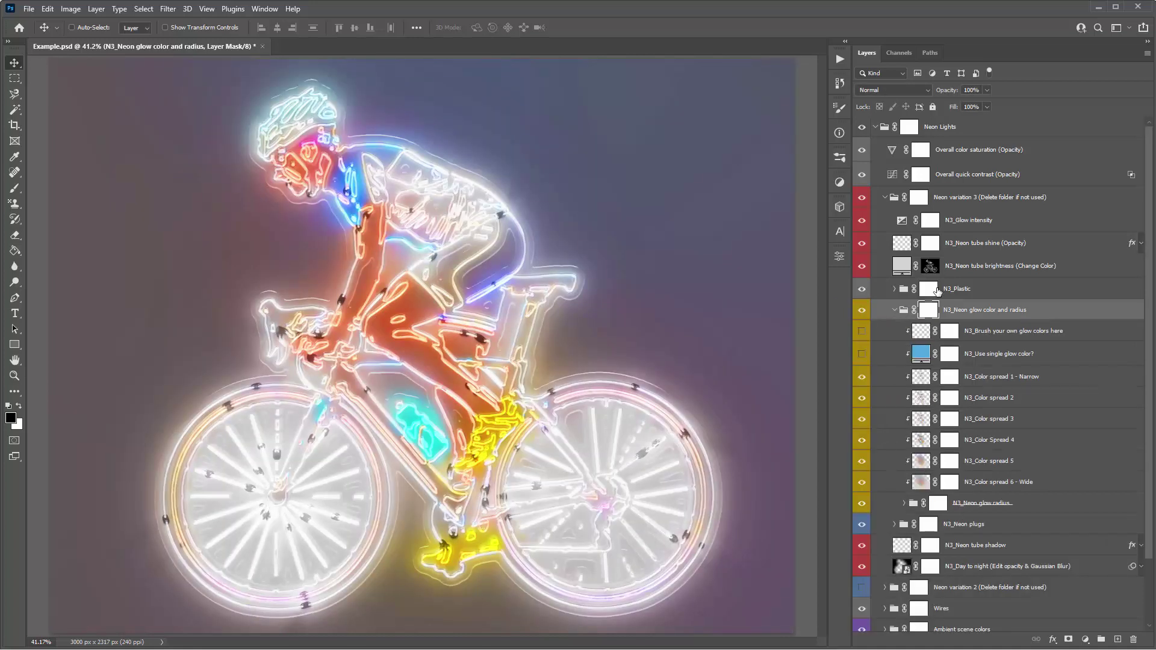
scroll(937, 293, down, 2)
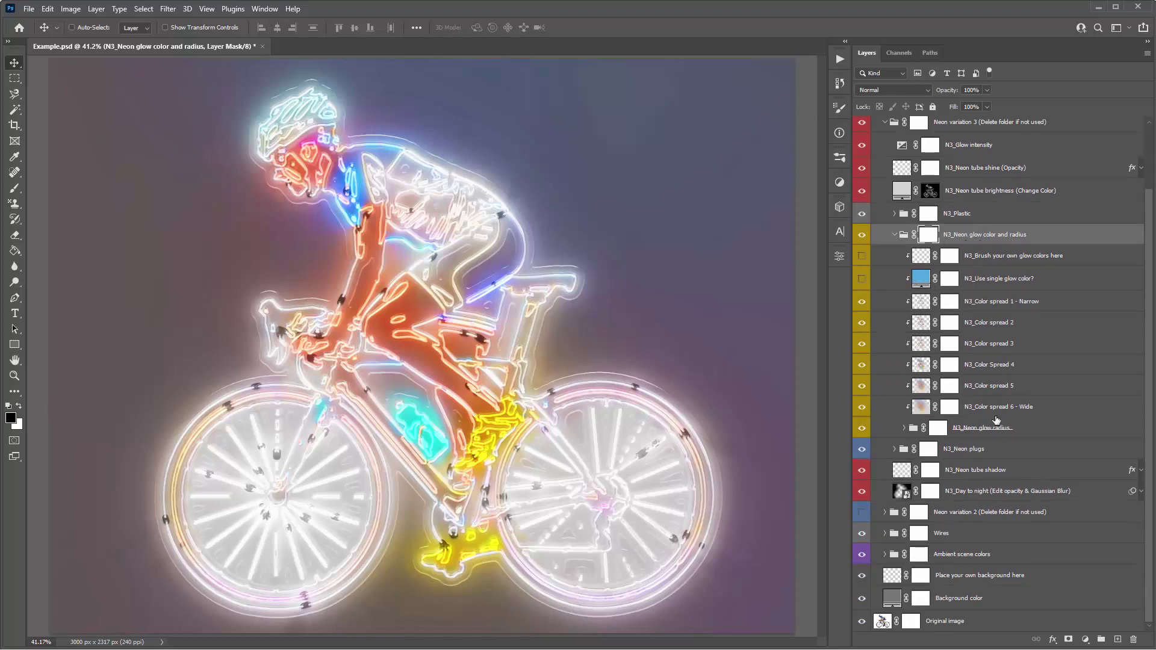
click(976, 429)
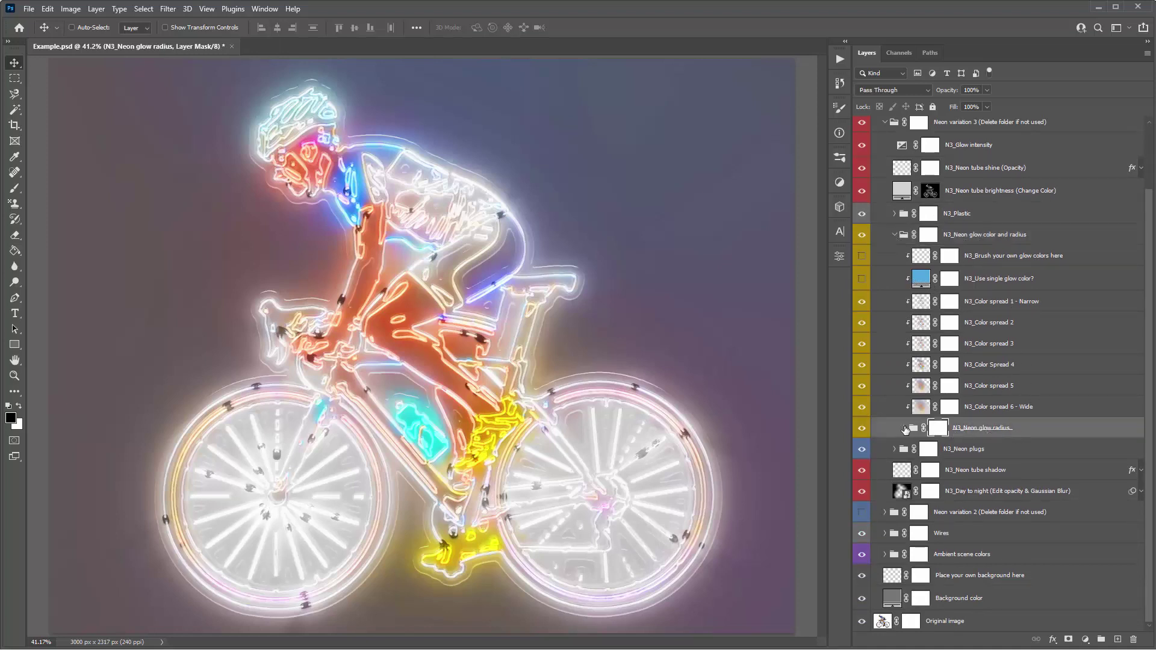
click(905, 429)
click(996, 259)
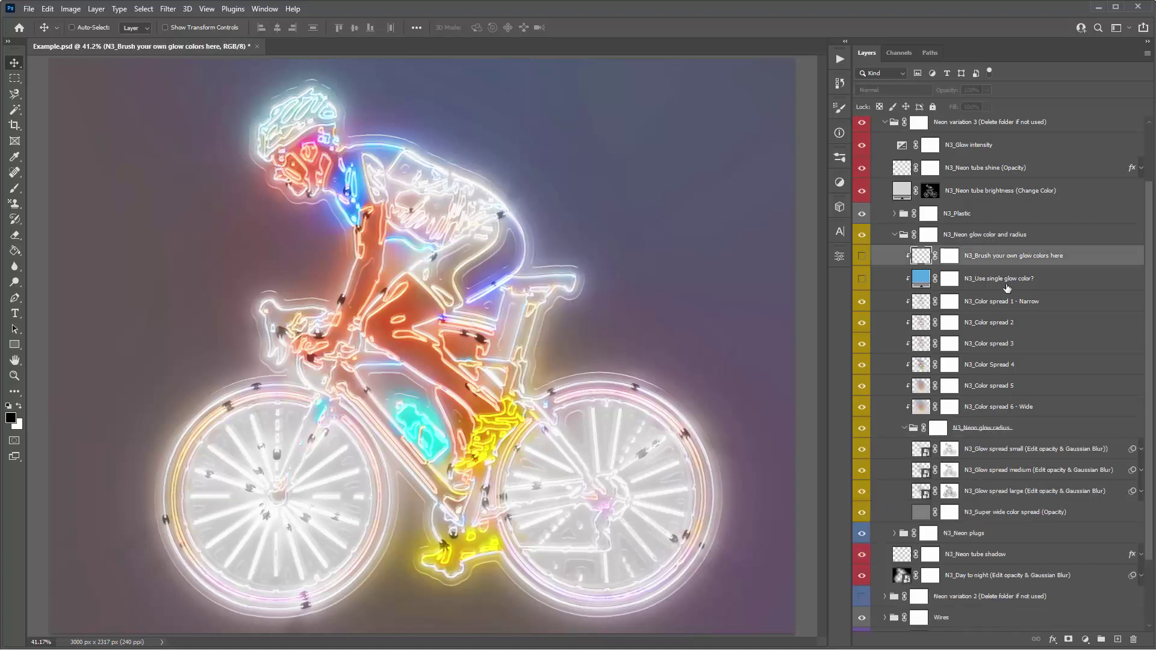
shift+click(1031, 491)
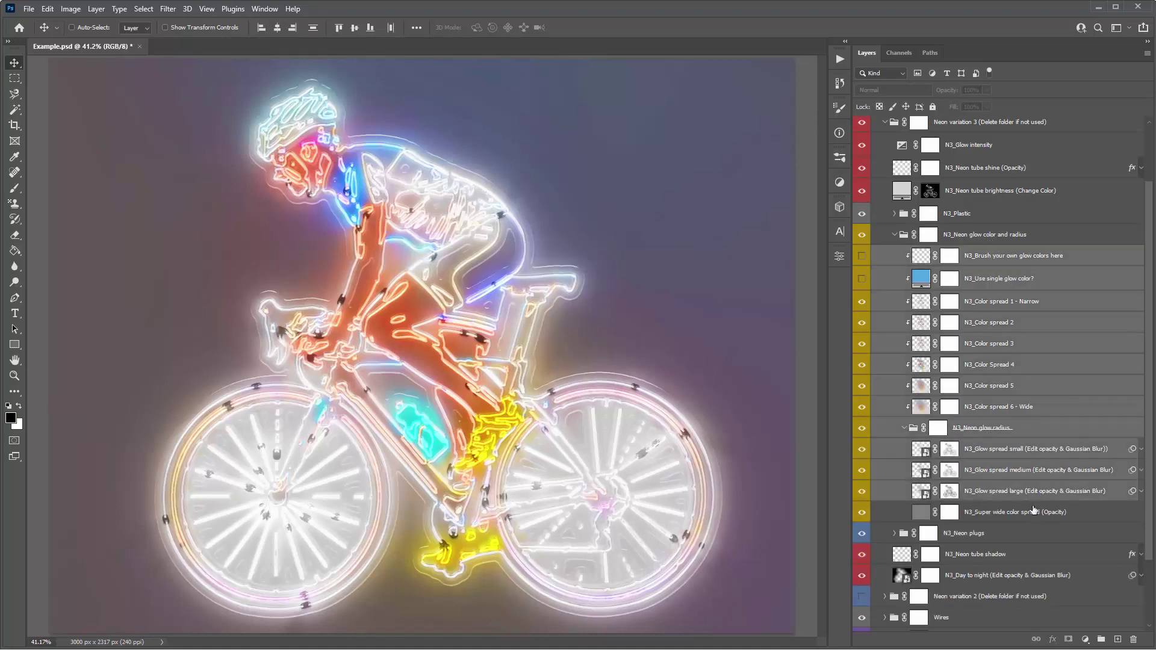
Hide and show all six N3_Color spread layers, from 1 - Narrow to 6 - Wide, to compare the glow colors
click(1019, 298)
scroll(967, 282, down, 1)
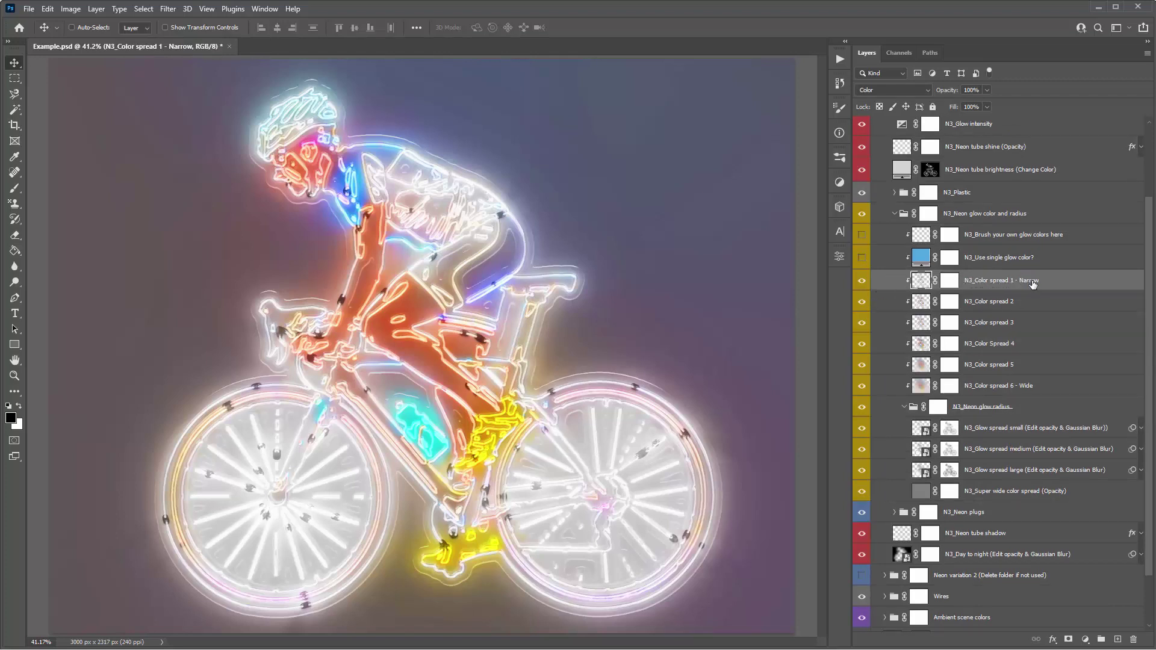
click(993, 386)
drag(872, 280, 865, 383)
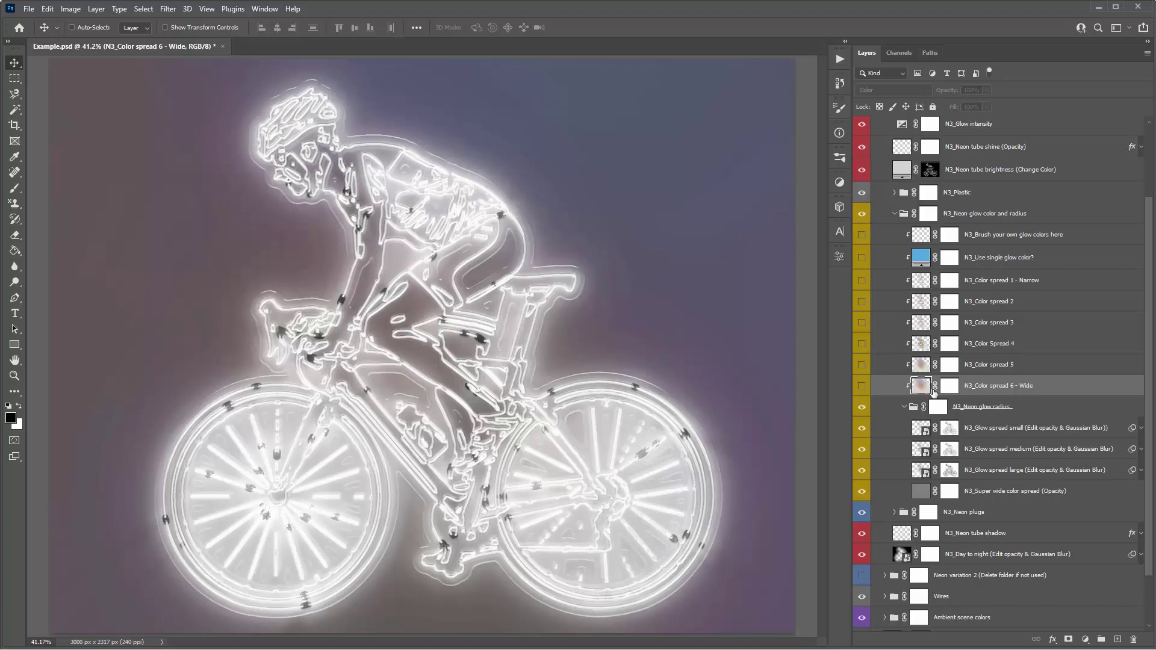
drag(862, 386, 864, 287)
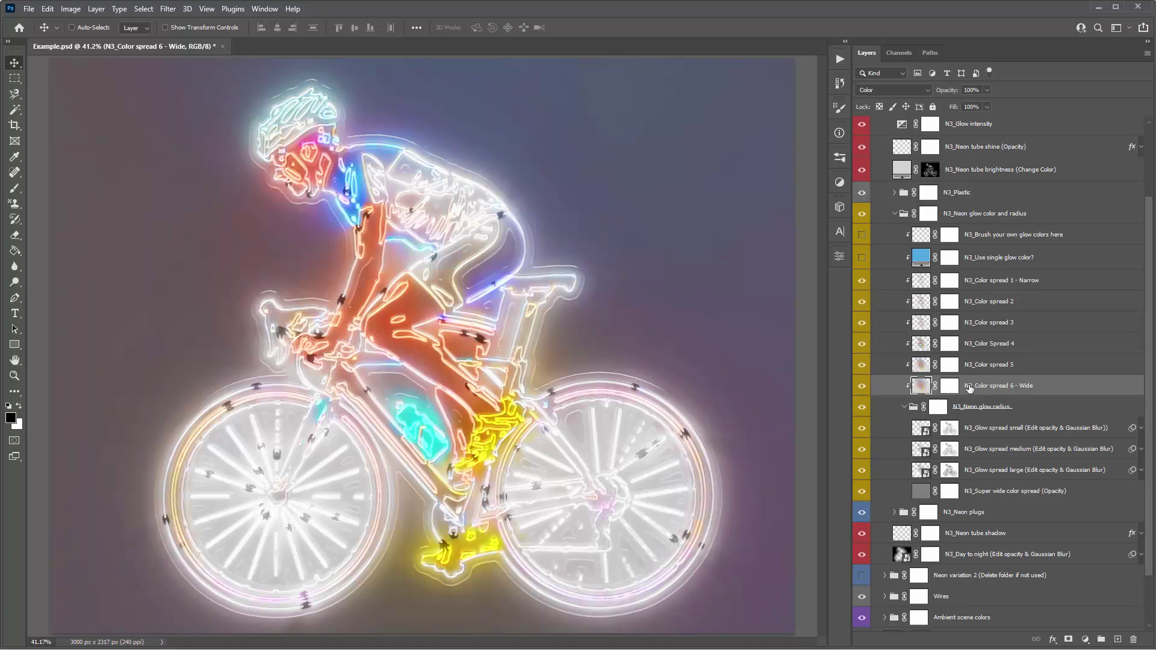
Isolate N3_Color spread 6 - Wide, compare it with 1 - Narrow and the middle spreads, and show all six spread layers again
drag(862, 283, 863, 365)
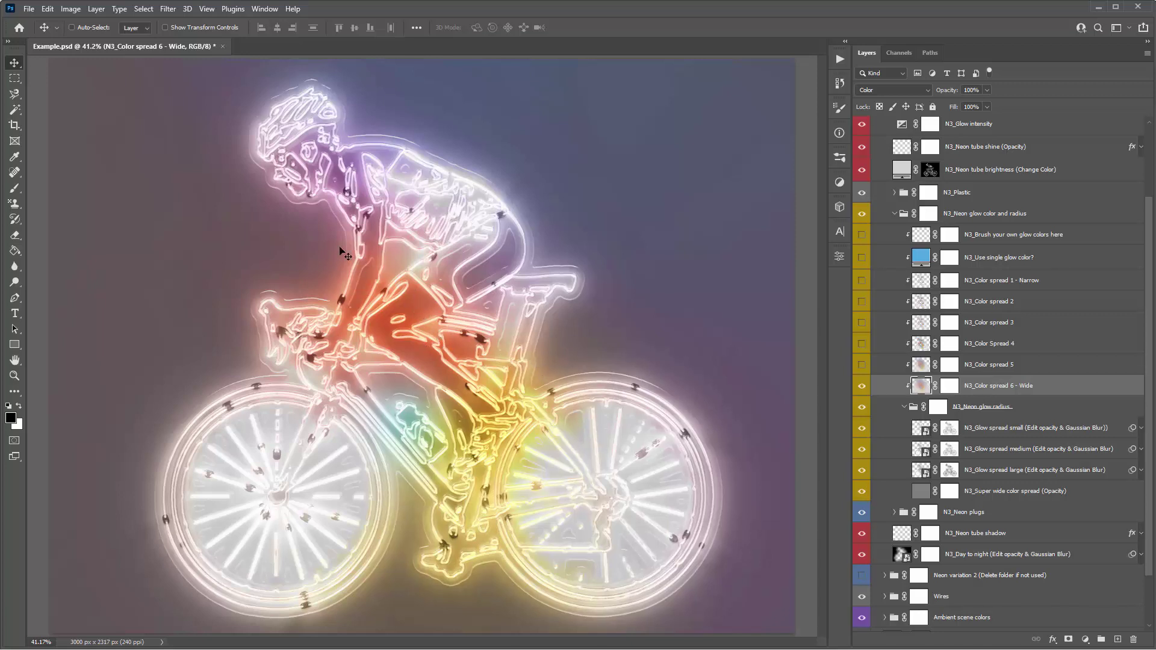
click(861, 386)
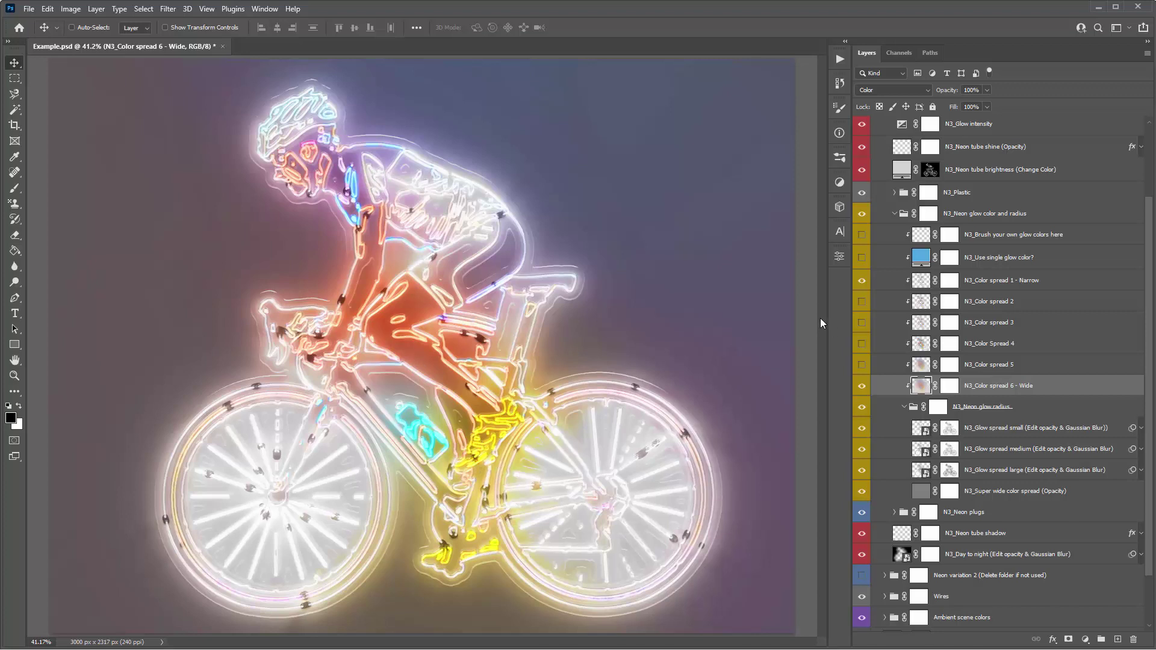
click(862, 280)
click(863, 281)
drag(865, 326, 863, 365)
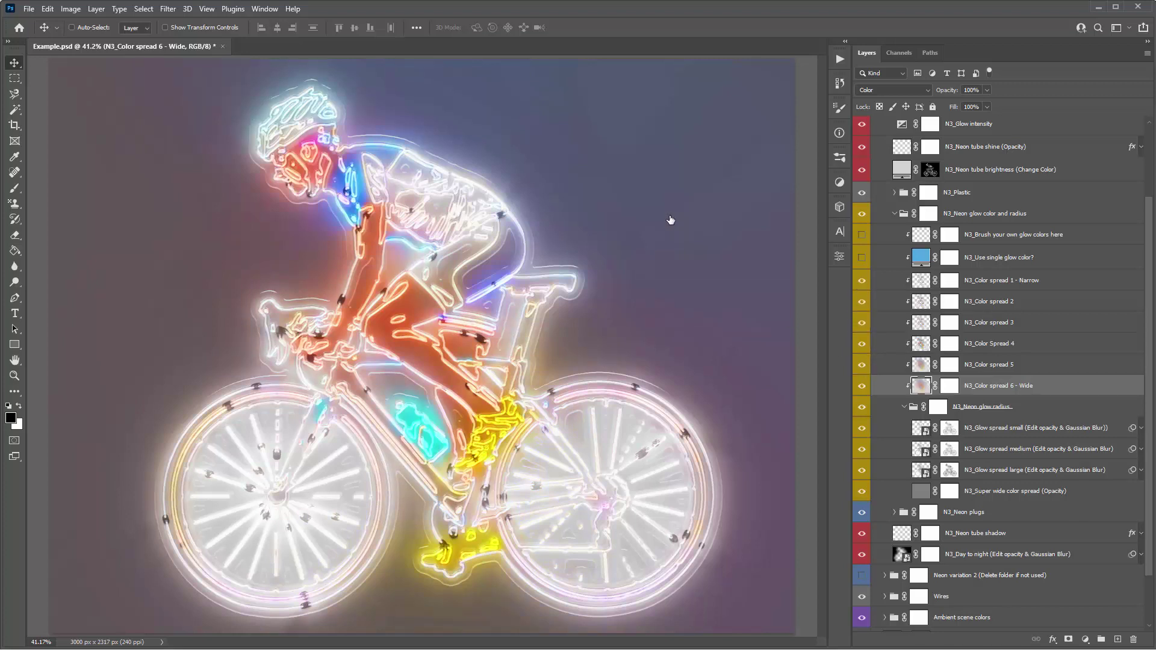
drag(863, 323, 861, 353)
drag(862, 363, 862, 324)
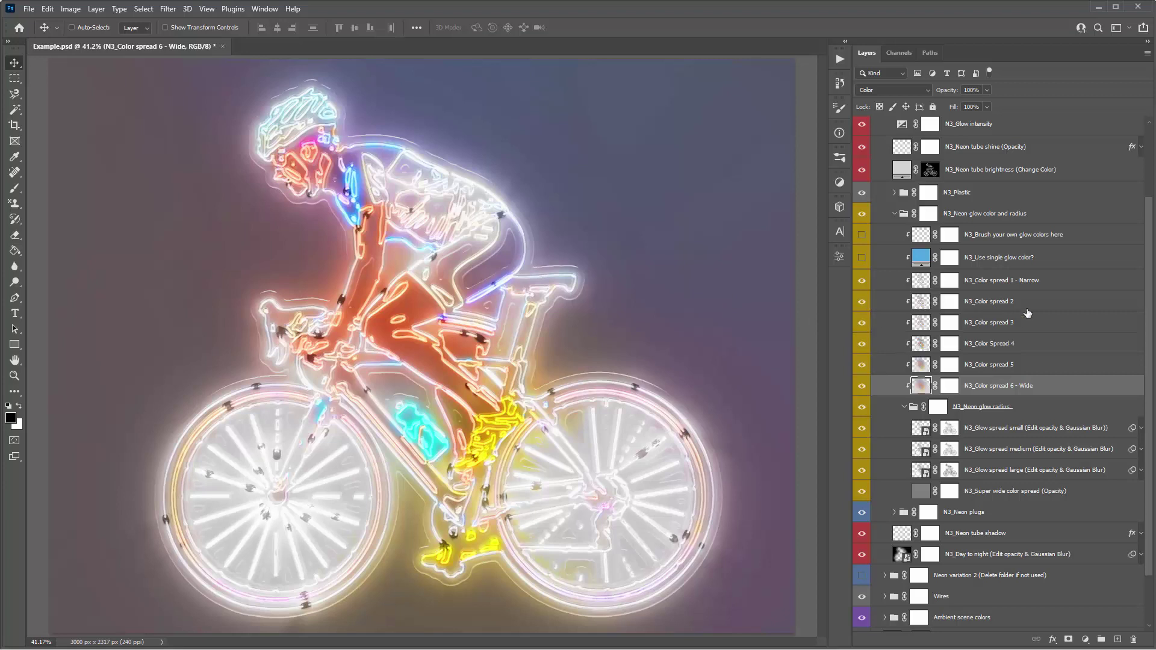
Select the N3_Use single glow color? layer and toggle it on and off to preview the single-color glow
click(983, 290)
click(993, 260)
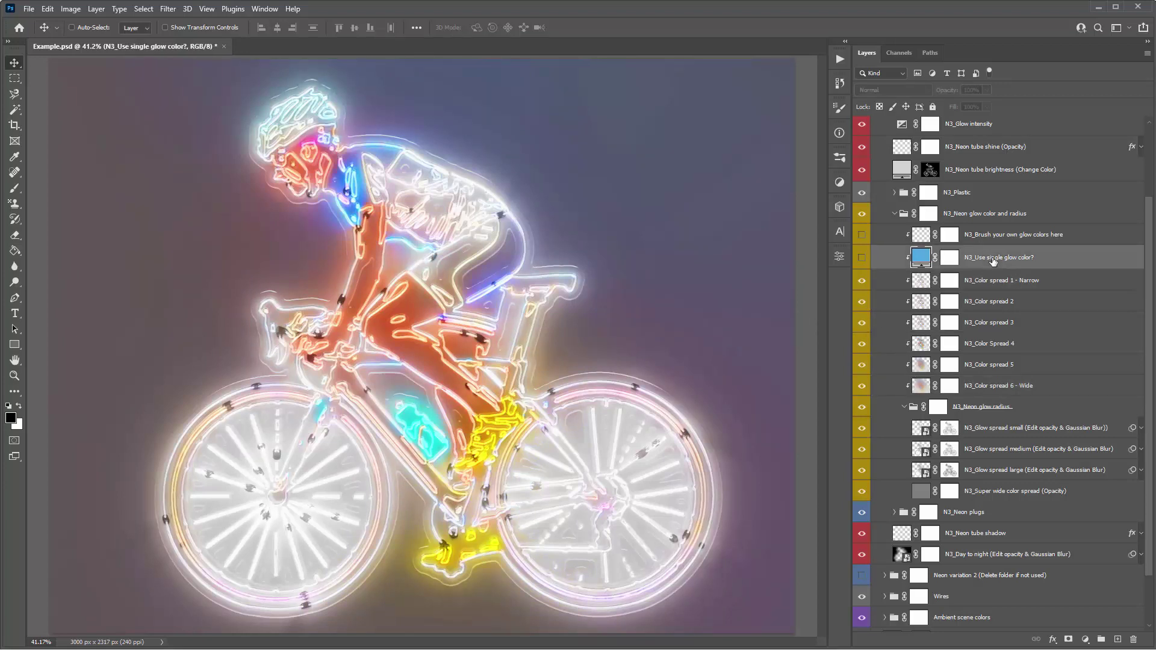
click(857, 259)
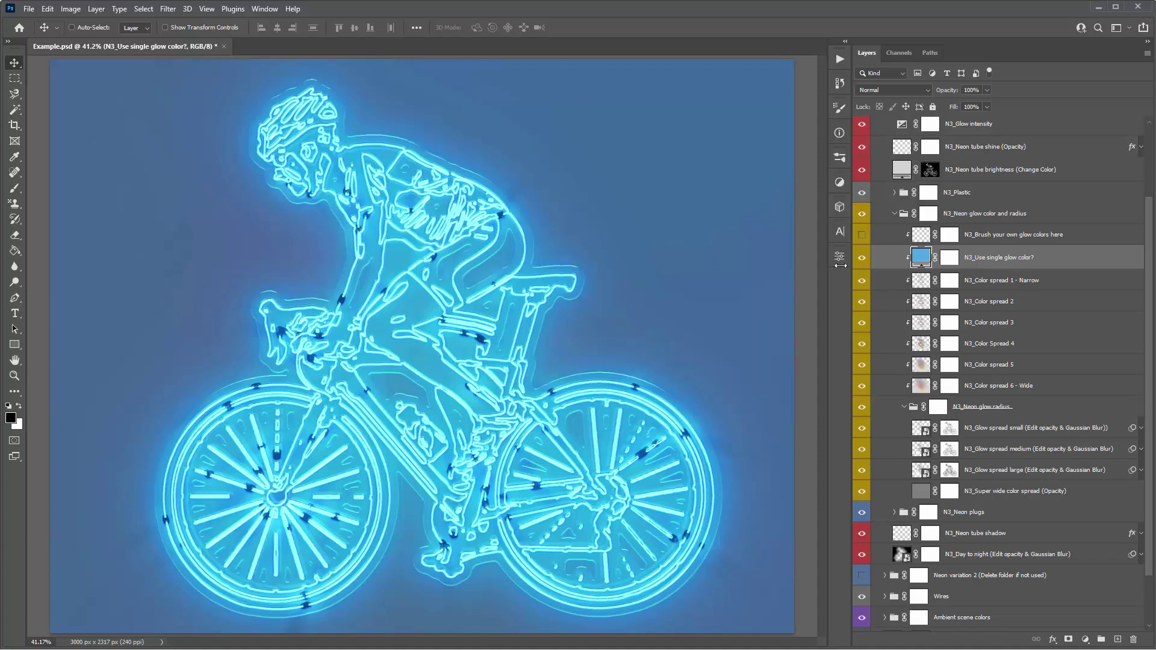
click(862, 257)
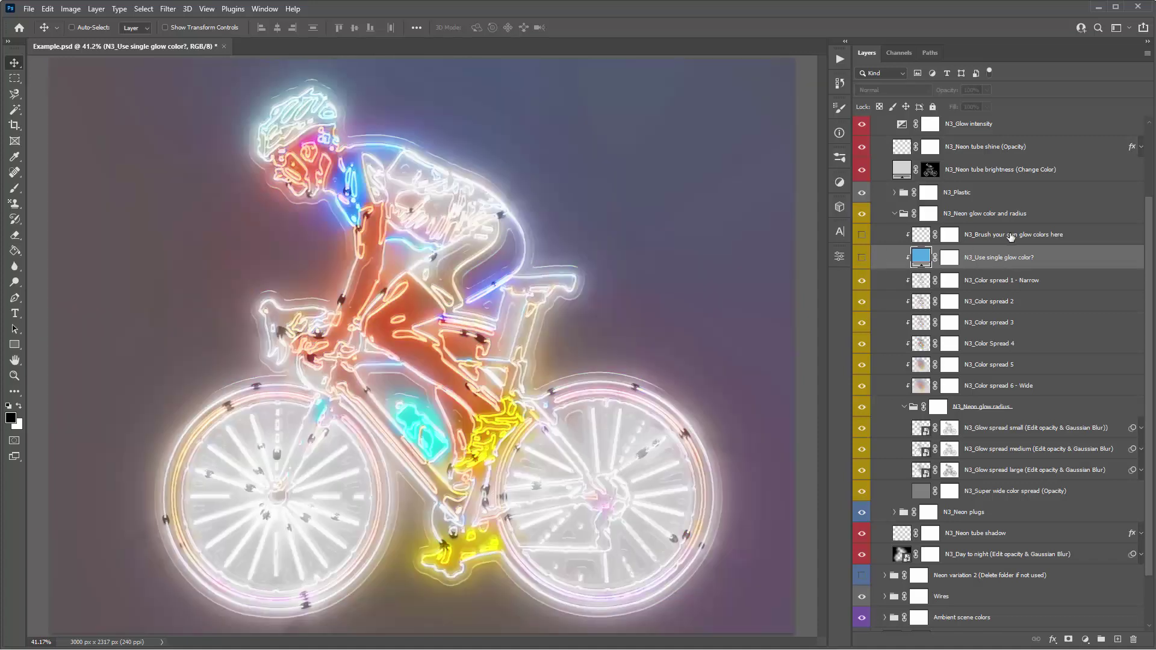
Show the N3_Brush your own glow colors here layer and set up a soft round brush at 133 px with 0% hardness
click(1007, 236)
click(862, 238)
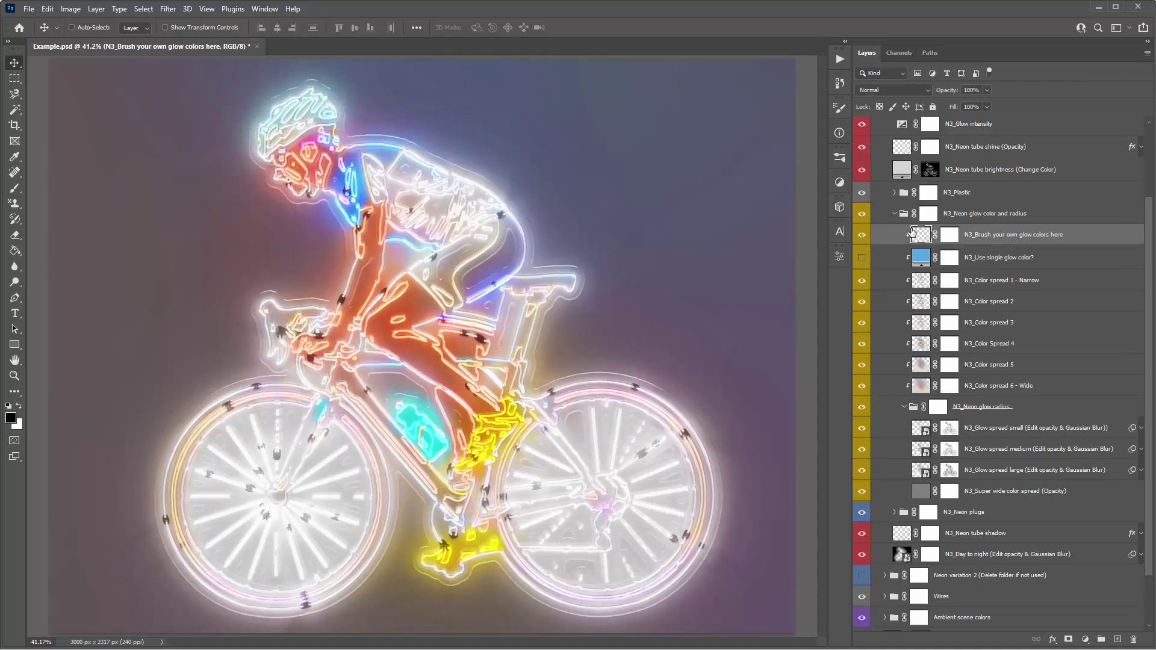
key(b)
right_click(163, 111)
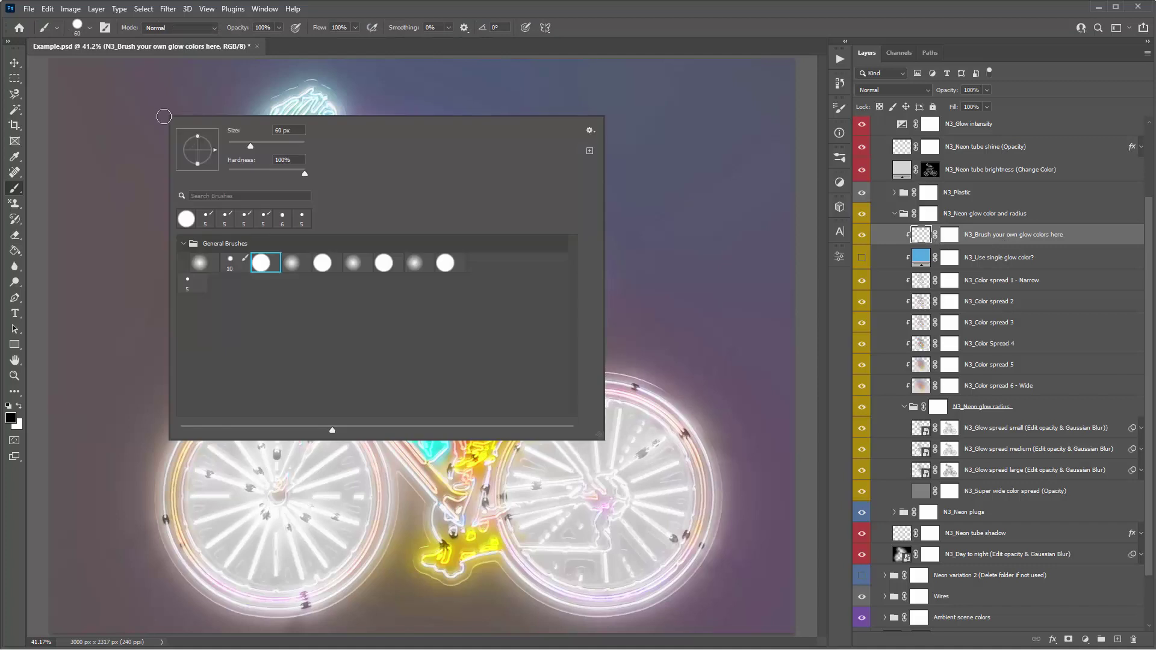
click(296, 262)
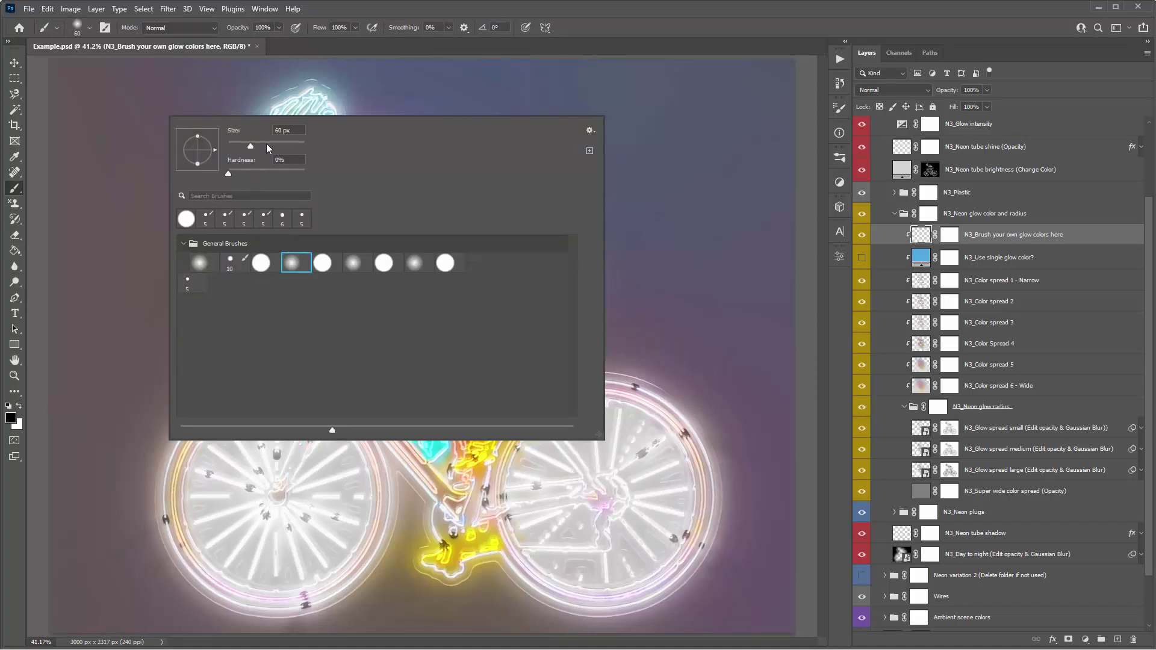
click(273, 146)
click(590, 131)
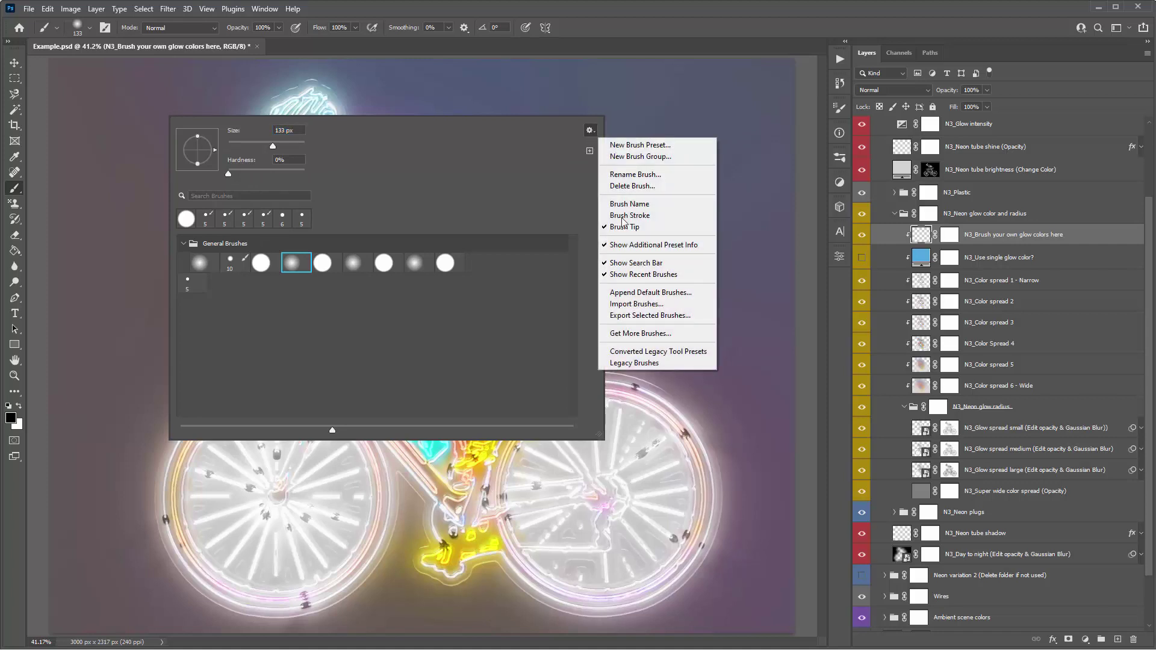
click(407, 182)
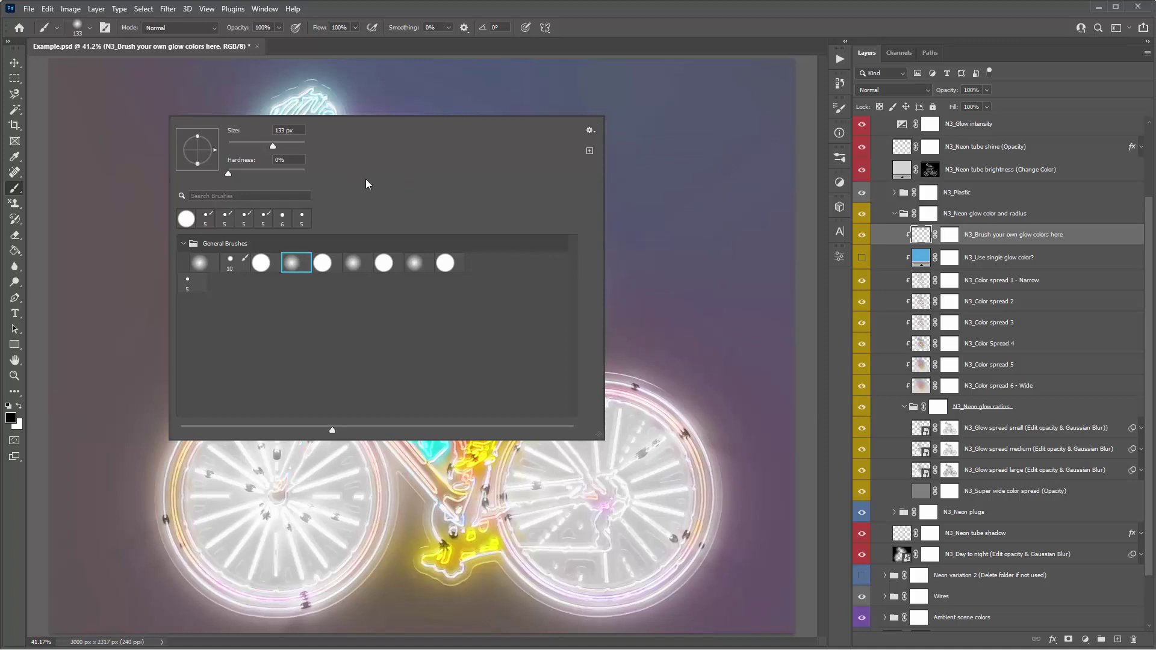
click(517, 147)
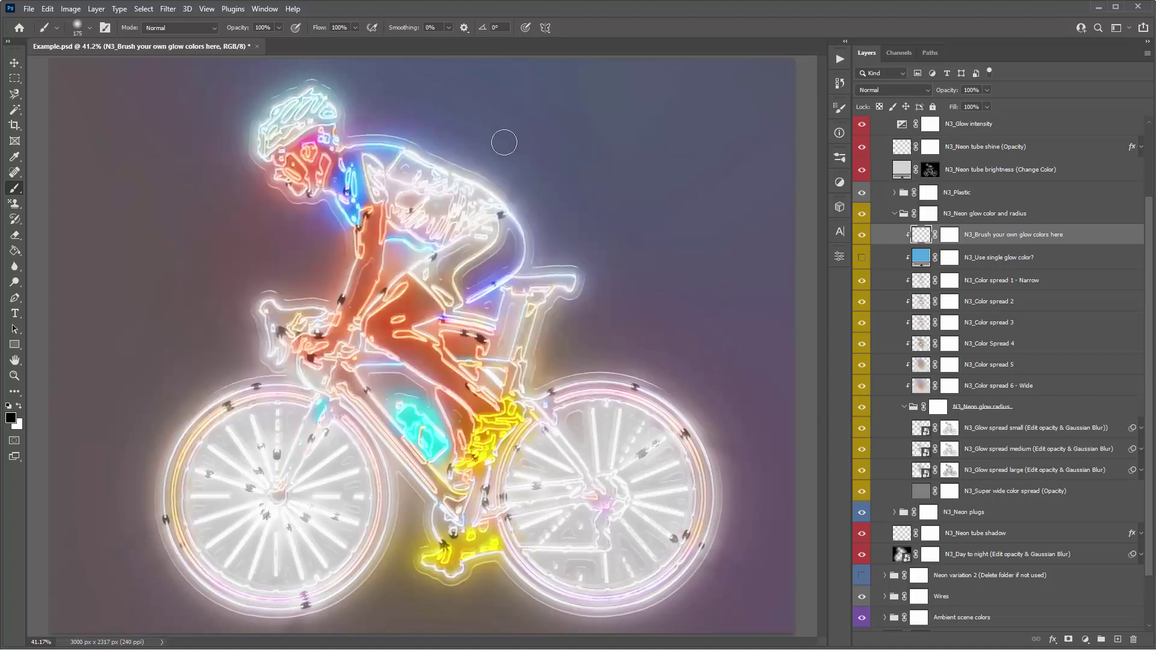
Set the foreground color to pink f265f7, try a brush stroke over the rider's helmet and undo the stroke
click(11, 418)
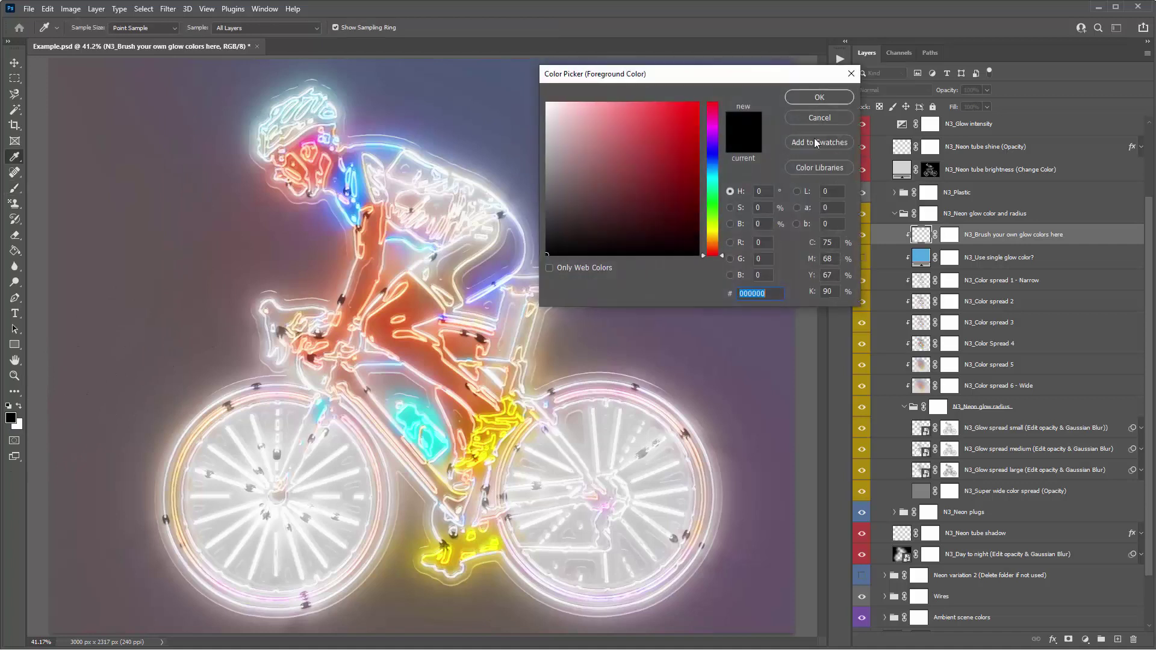
drag(716, 140, 714, 128)
drag(629, 148, 638, 107)
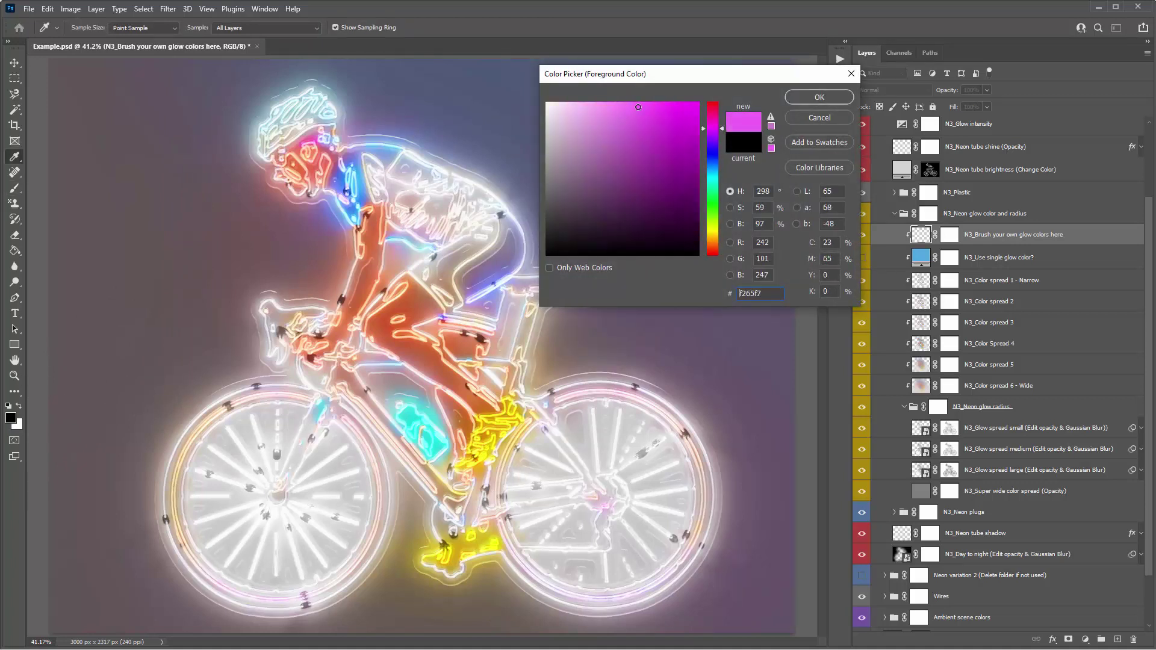
click(820, 98)
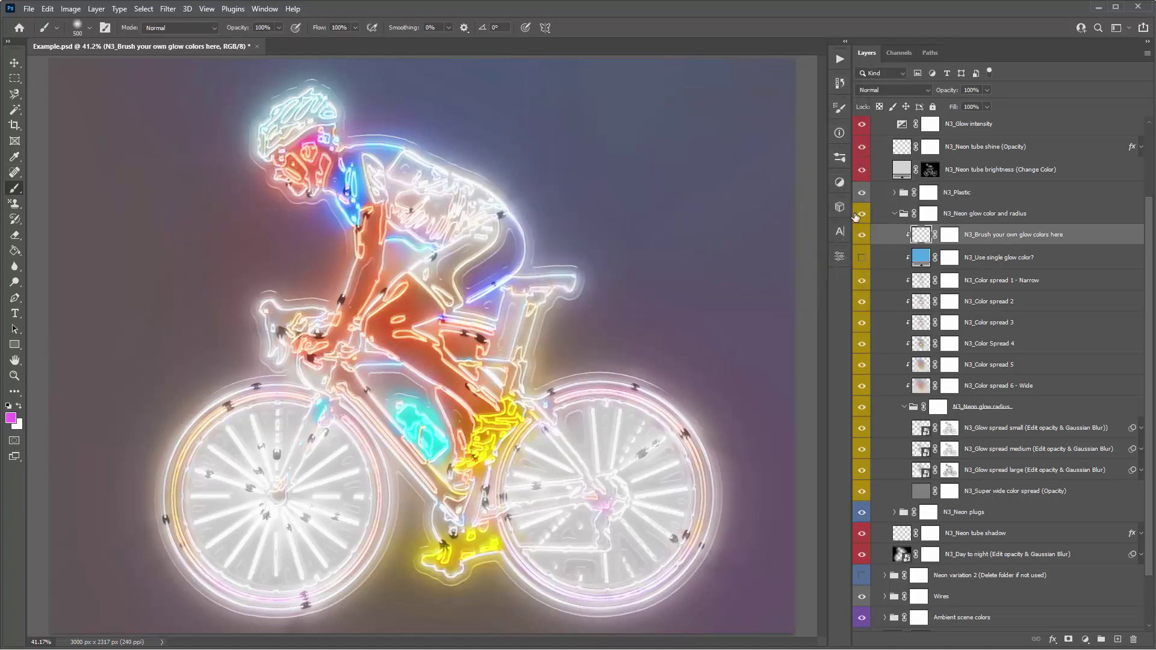
mouse_move(374, 106)
mouse_down()
mouse_move(274, 148)
mouse_move(289, 168)
mouse_up()
key(ctrl+z)
Lower the brush opacity to 31% and set the N3_Brush your own glow colors here layer's opacity to 20%
drag(238, 31, 200, 33)
key(v)
key(2)
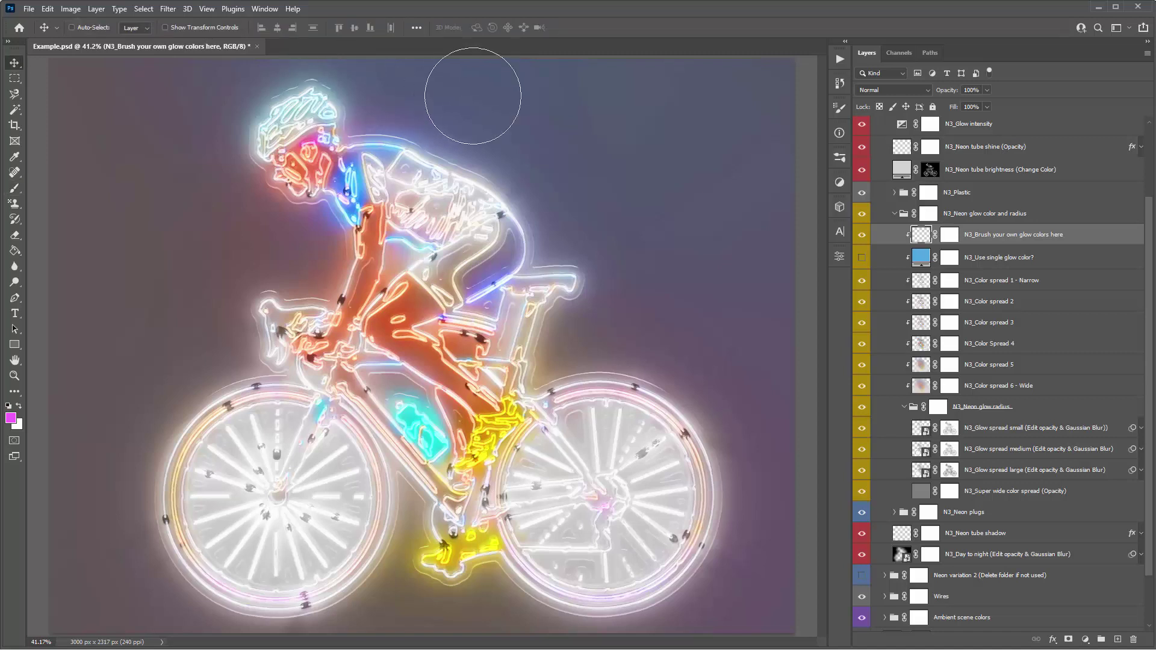
key(b)
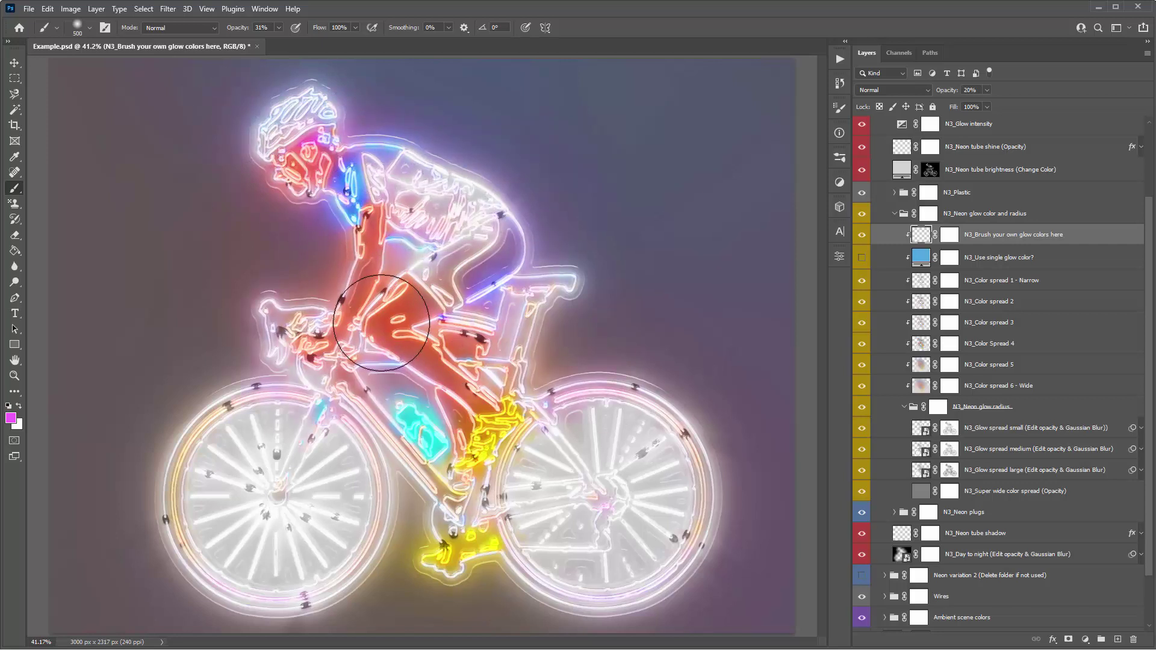
Raise the brush opacity to 100% and paint pink over the rider's upper body and thighs on the N3_Brush your own glow colors here layer
drag(232, 27, 298, 29)
mouse_move(328, 145)
mouse_down()
mouse_move(378, 129)
mouse_move(336, 181)
mouse_move(465, 270)
mouse_move(456, 335)
mouse_up()
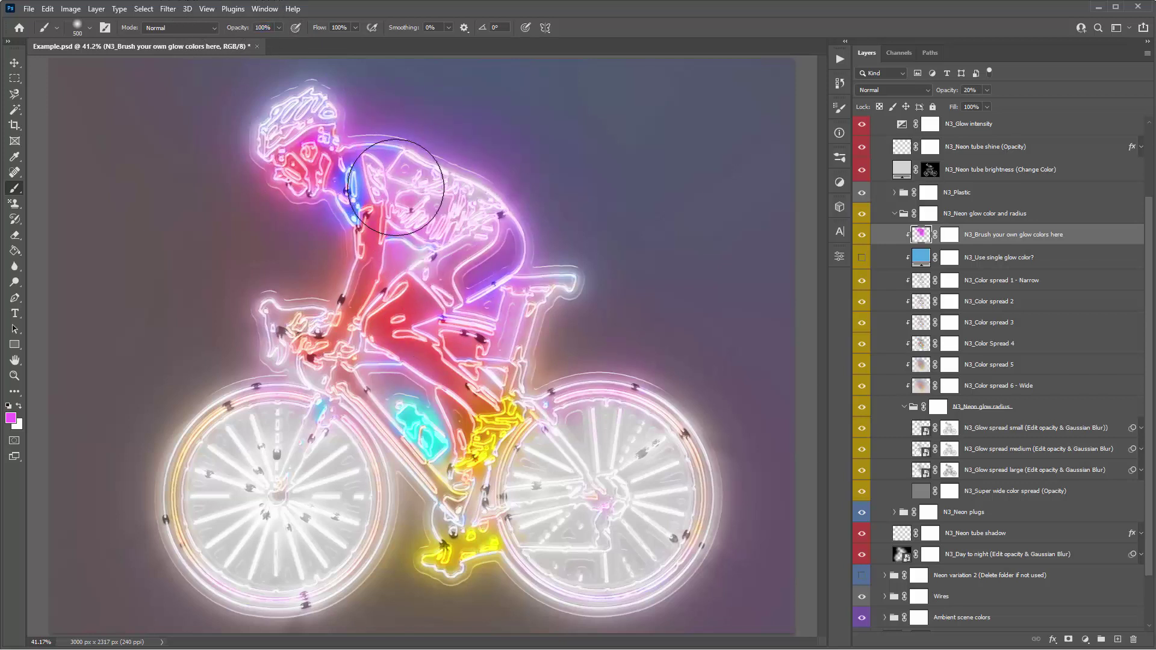
Preview the painted glow with the six Color spread layers hidden, then hide the brush layer and show the Color spread layers again
drag(862, 281, 870, 384)
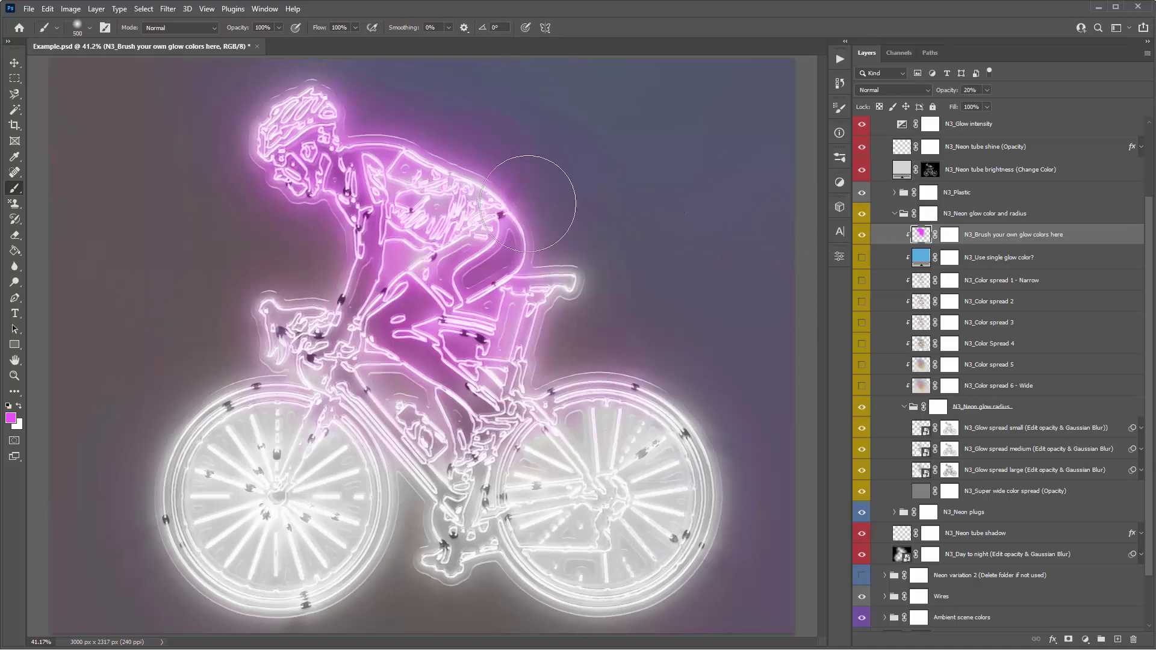
click(862, 237)
drag(862, 280, 862, 386)
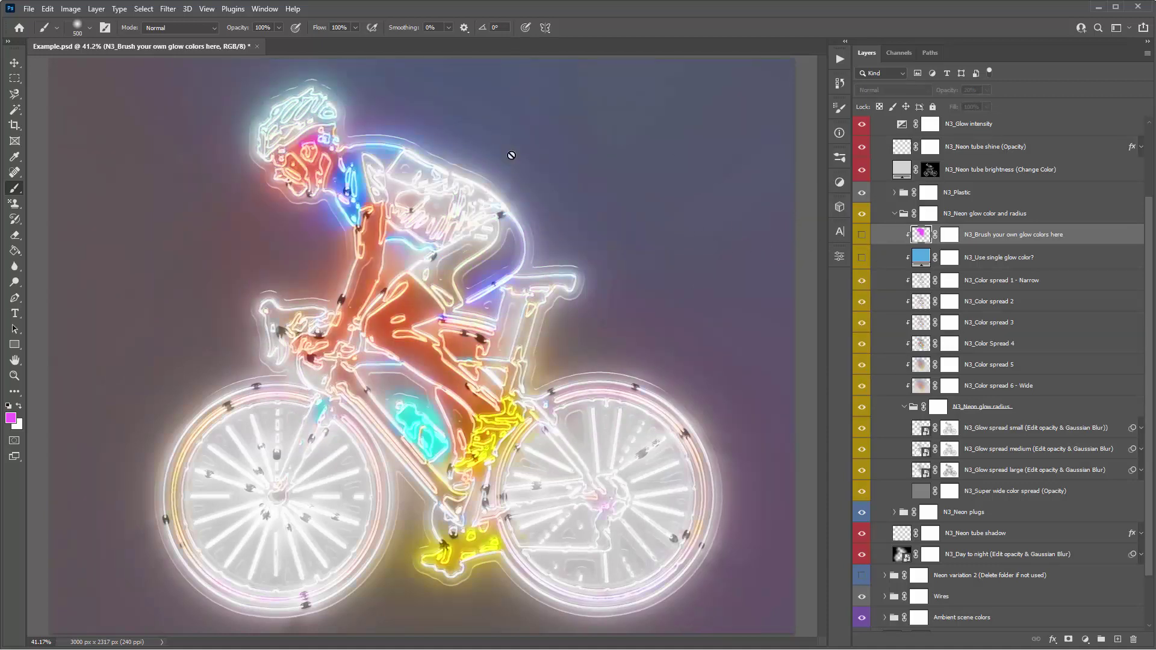
Switch to the Move tool, select the N3_Neon glow radius group and hide its three Glow spread layers and Super wide color spread layer
key(v)
click(1024, 410)
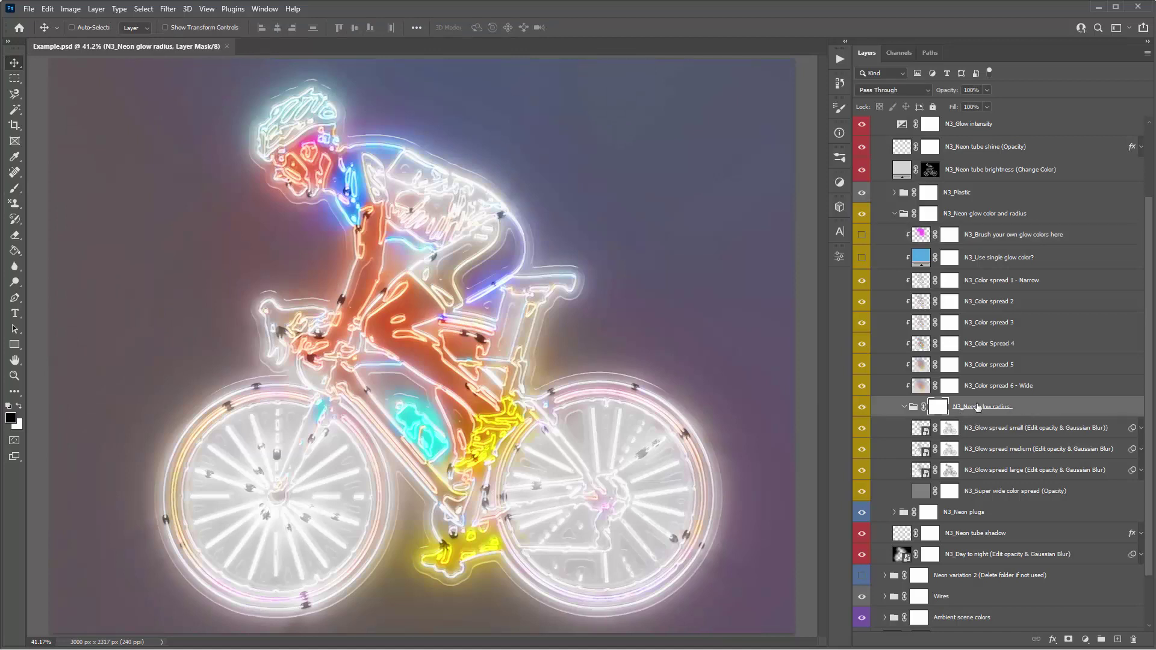
drag(862, 428, 860, 489)
click(862, 492)
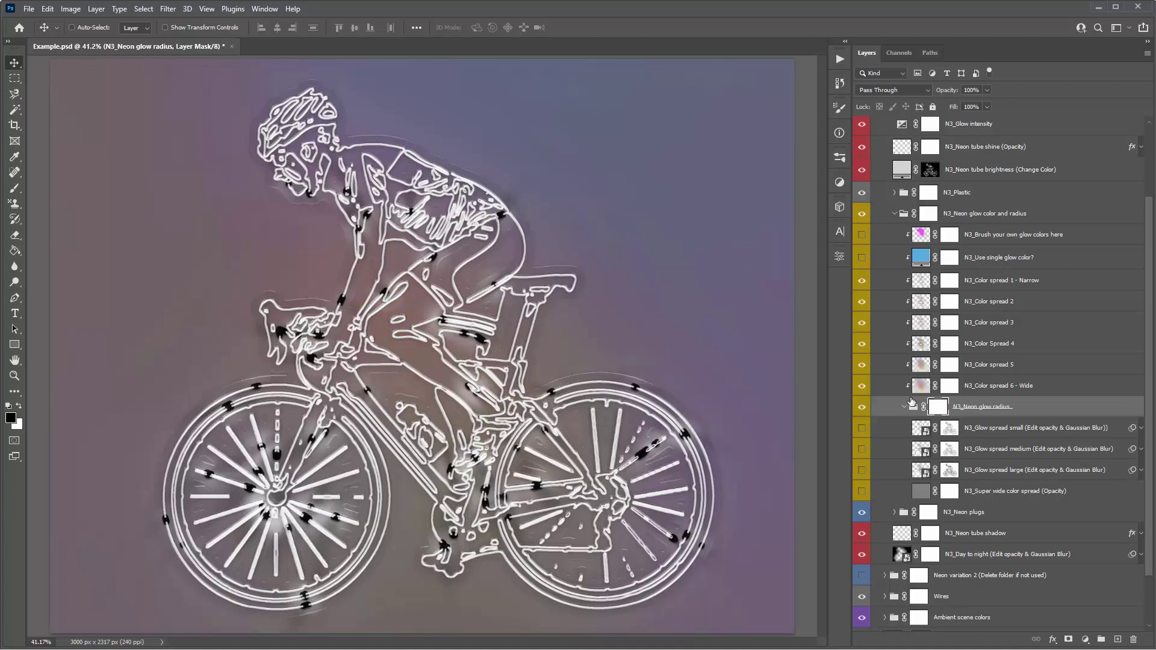
Select the N3_Color spread layers 1 to 6 together, then select only the N3_Glow spread small layer
click(994, 287)
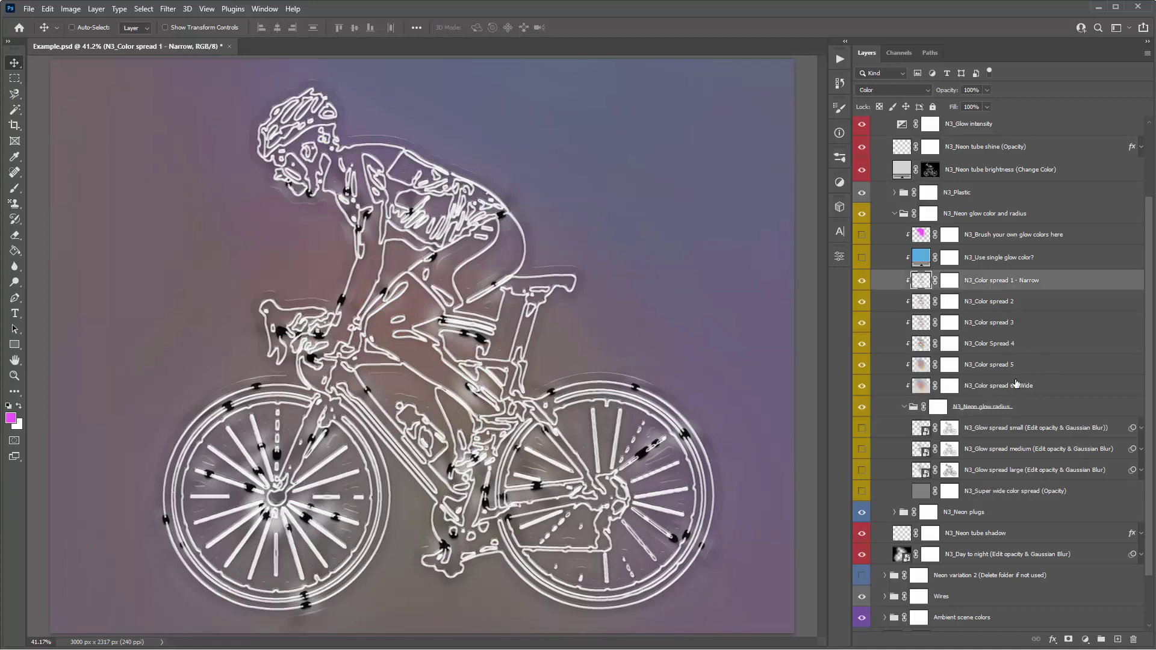
shift+click(1015, 384)
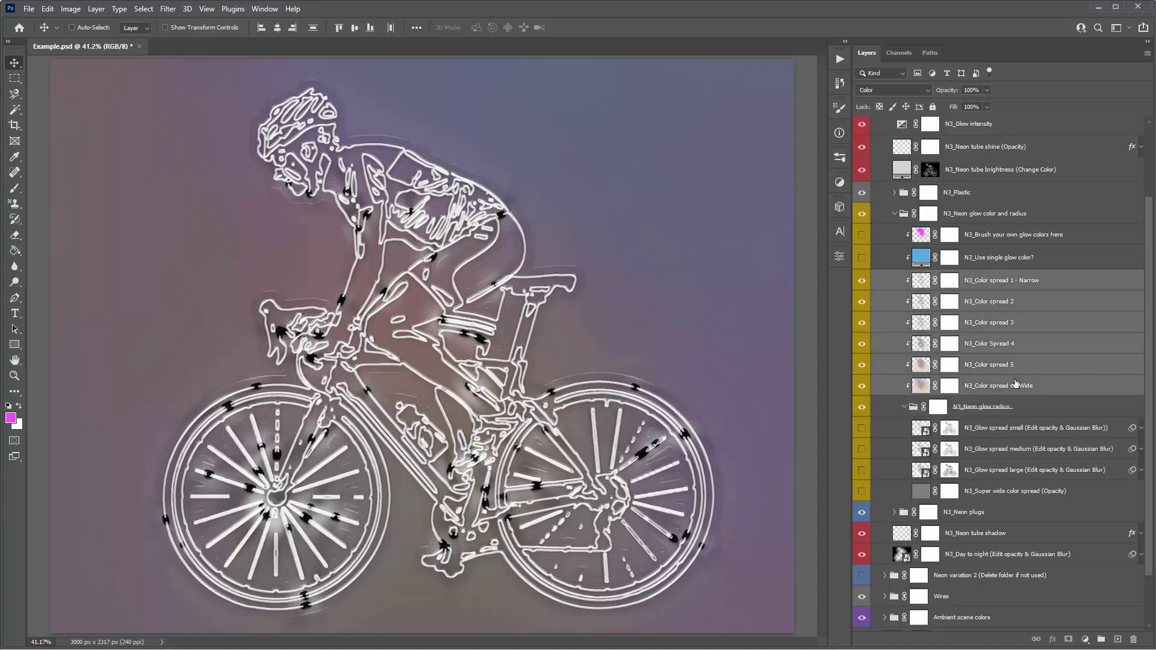
click(1022, 426)
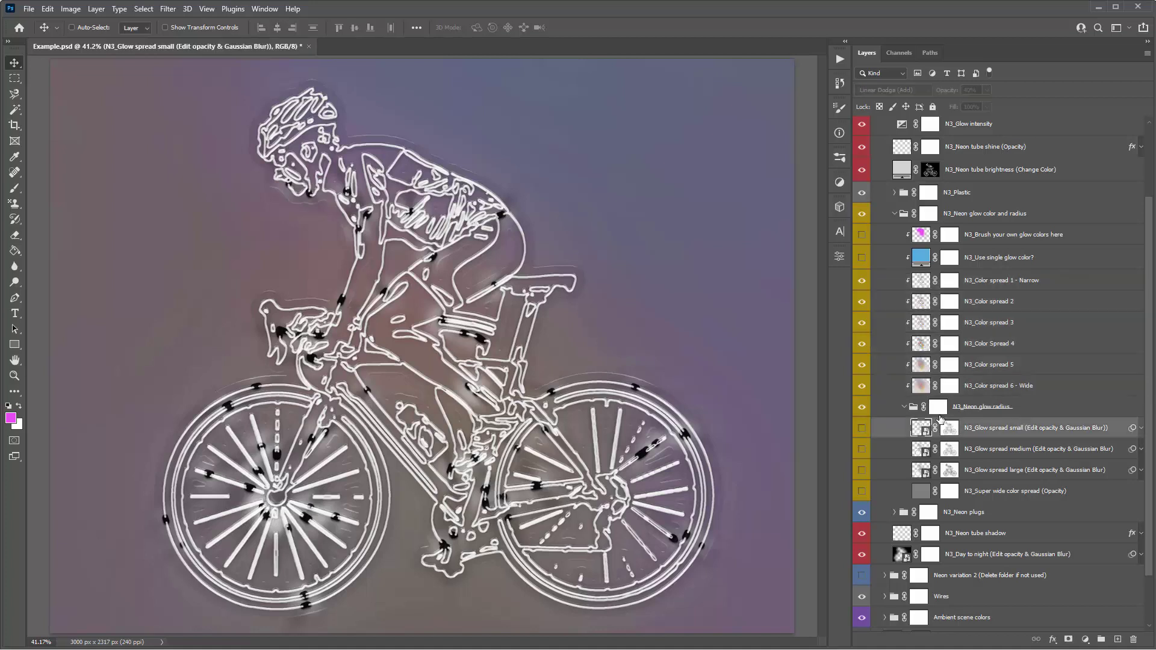
Show and select the N3_Glow spread medium layer to preview its glow alone, then hide it again
click(862, 449)
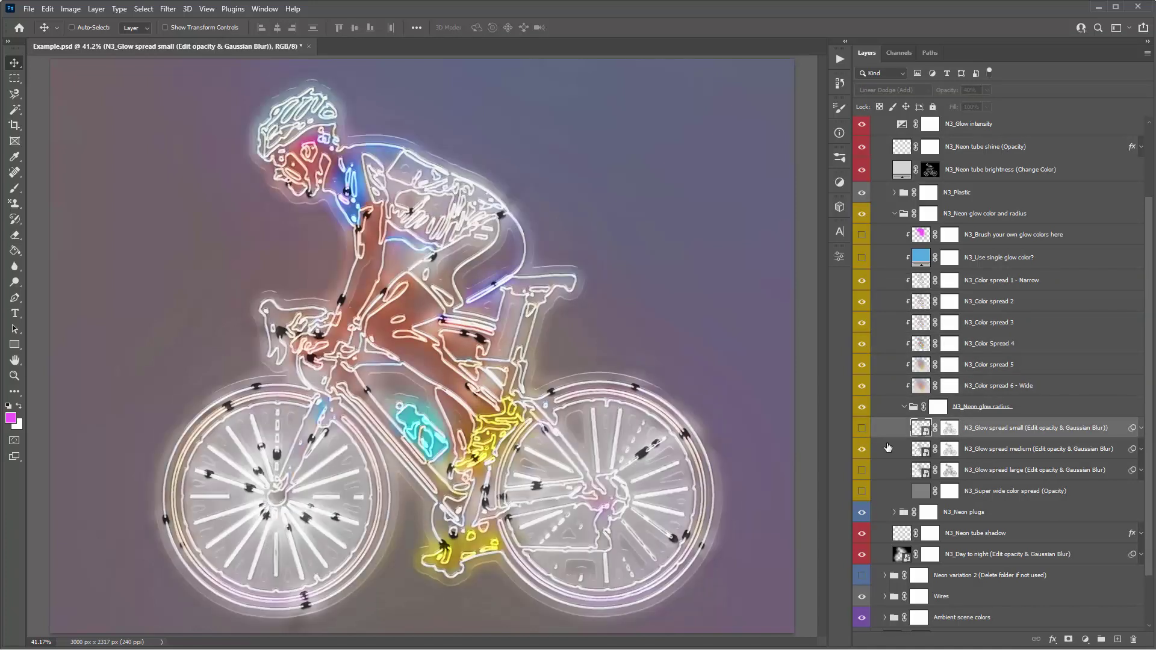
click(985, 452)
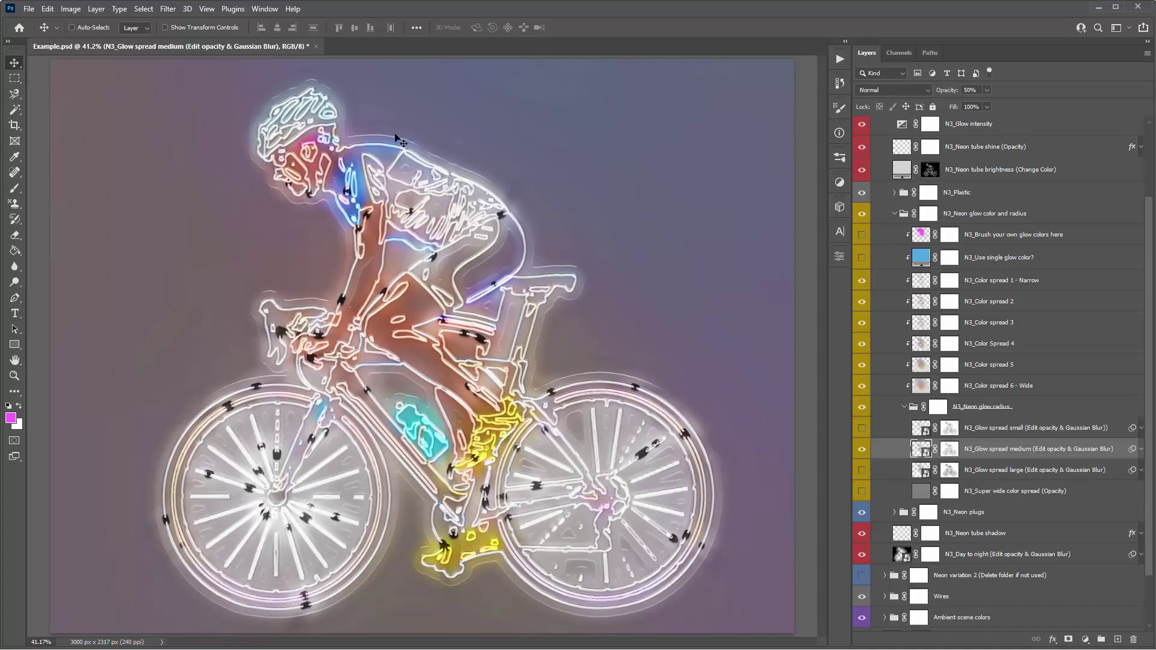
click(863, 450)
Select the N3_Glow spread small layer and make the small, medium and large Glow spread layers visible one after another
shift+click(1002, 433)
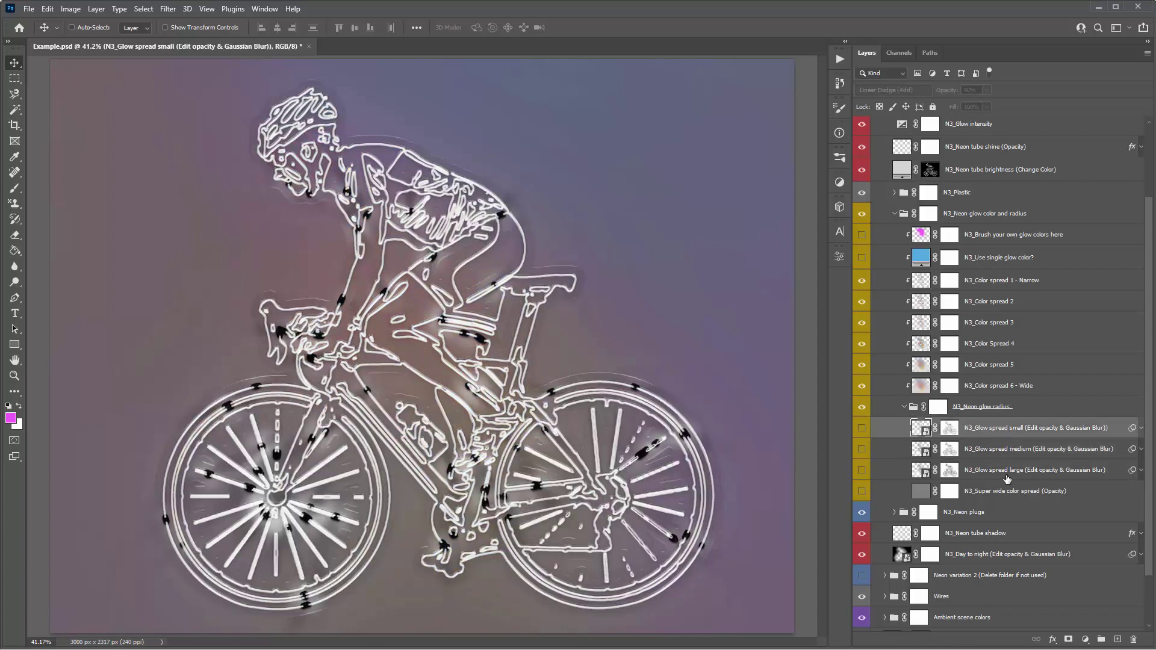
shift+click(1005, 473)
click(981, 434)
click(863, 428)
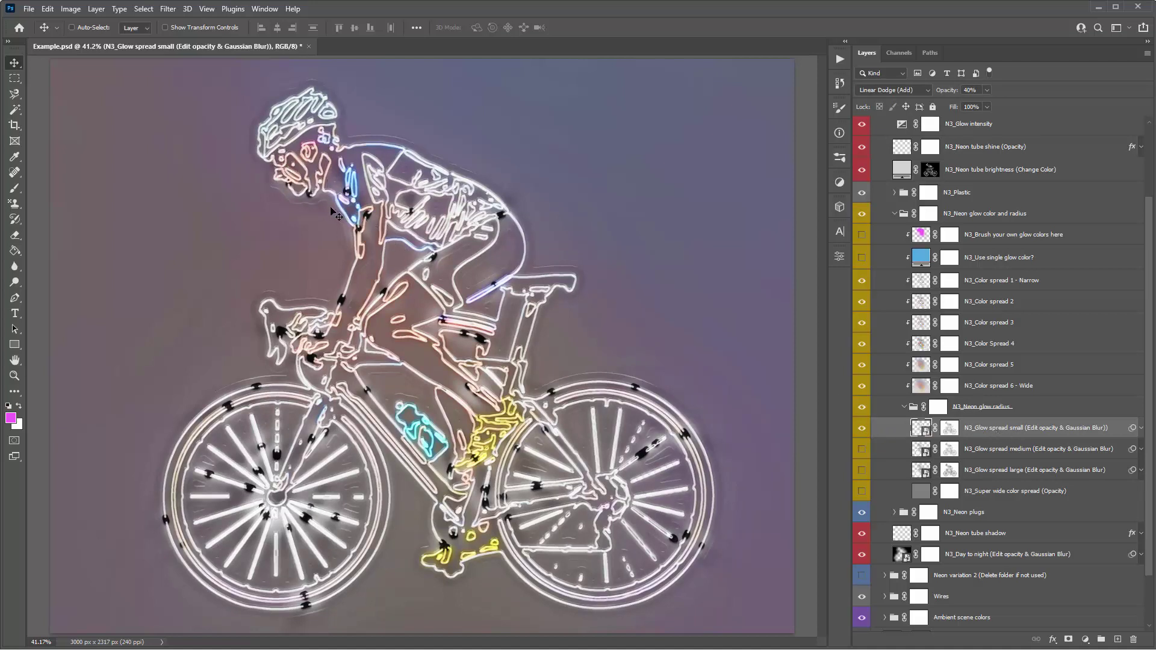
click(860, 450)
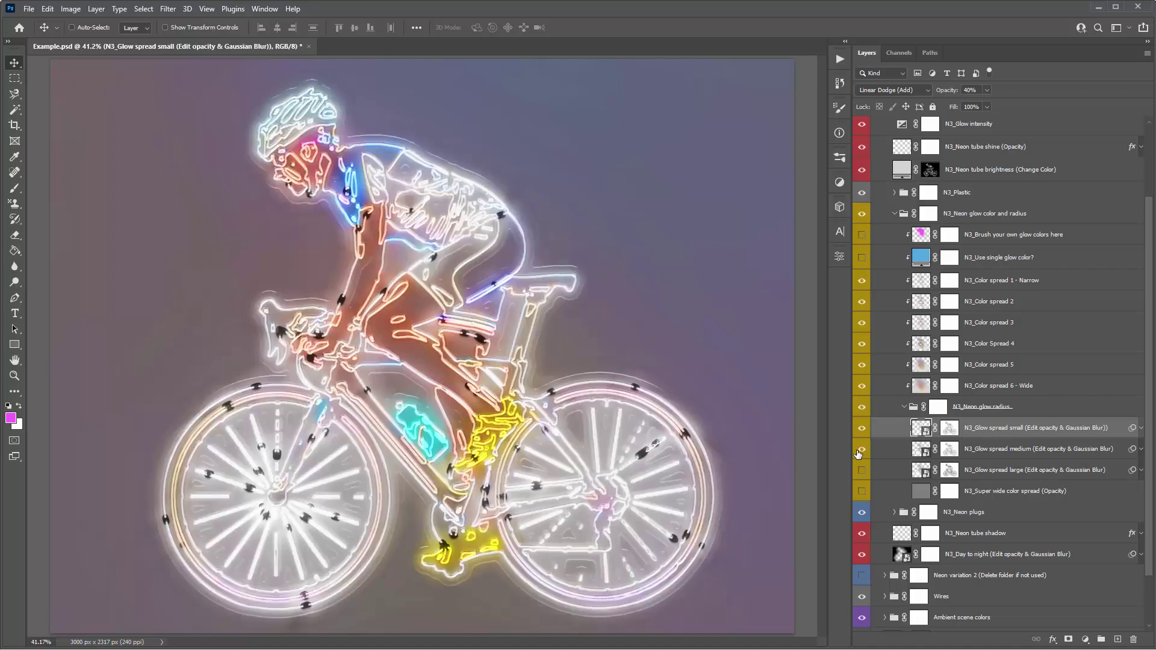
click(861, 471)
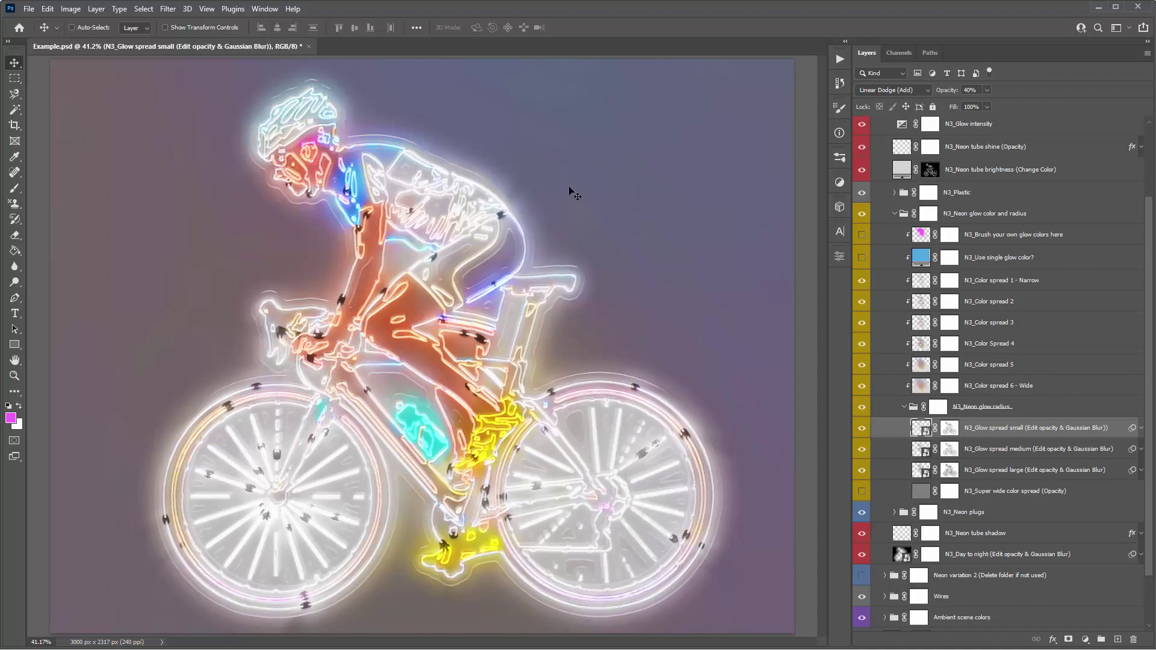
Adjust the N3_Glow spread medium layer's Gaussian Blur, trying radii of 0.1 and 52.4 pixels before applying 47.0 pixels
scroll(982, 435, down, 1)
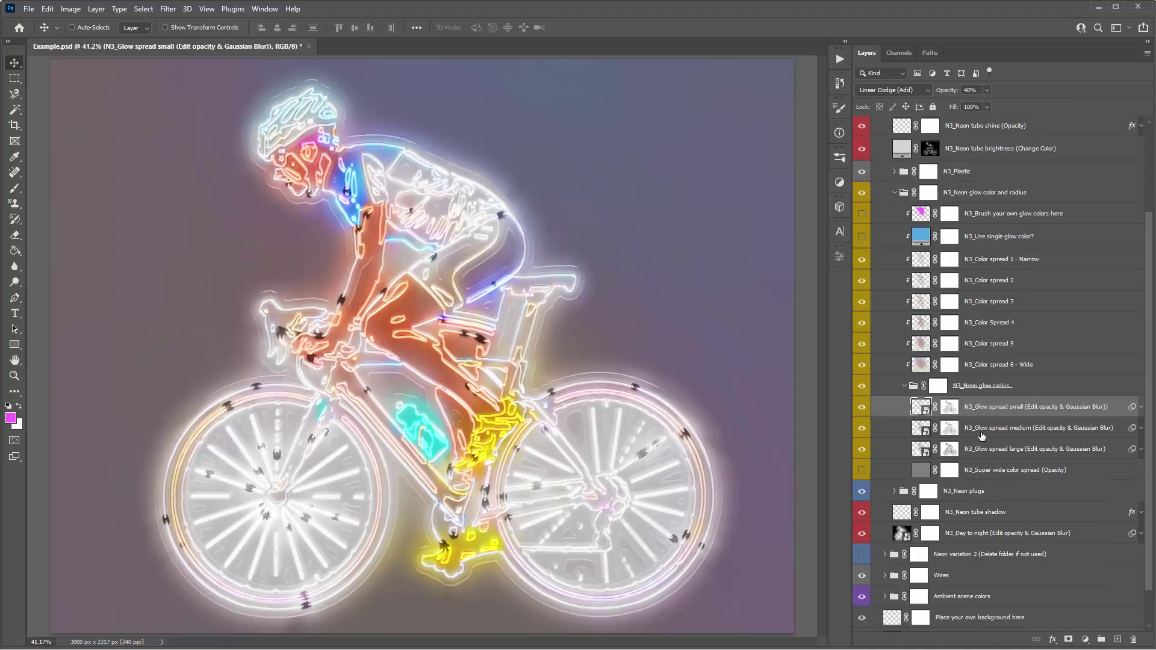
click(1026, 435)
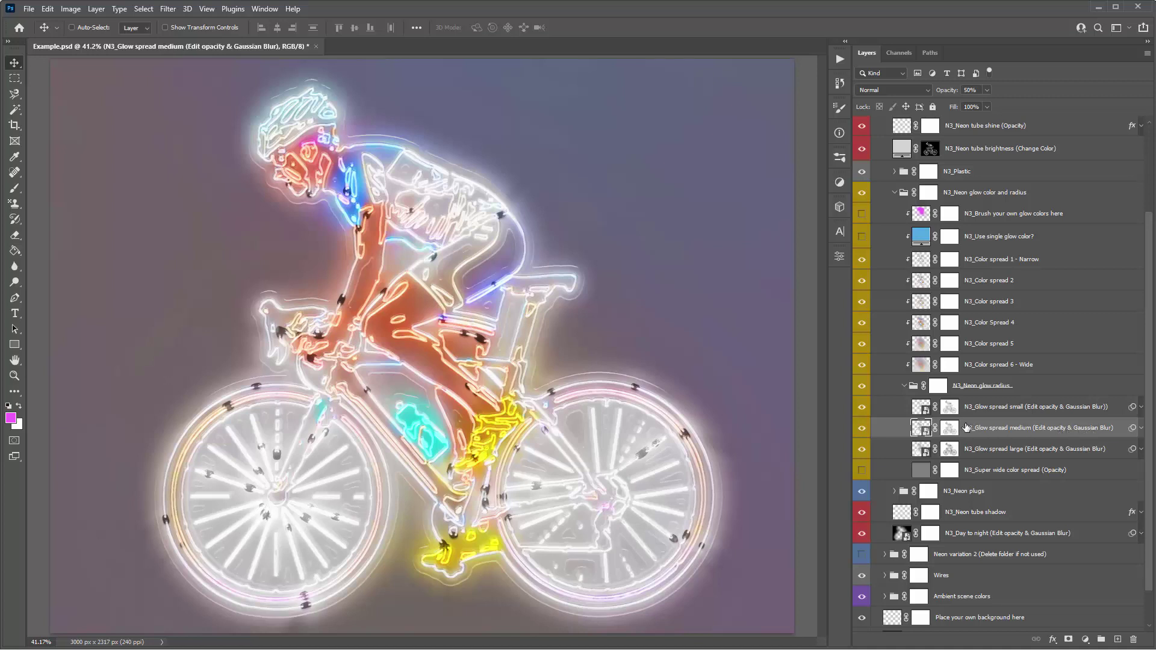
click(1141, 429)
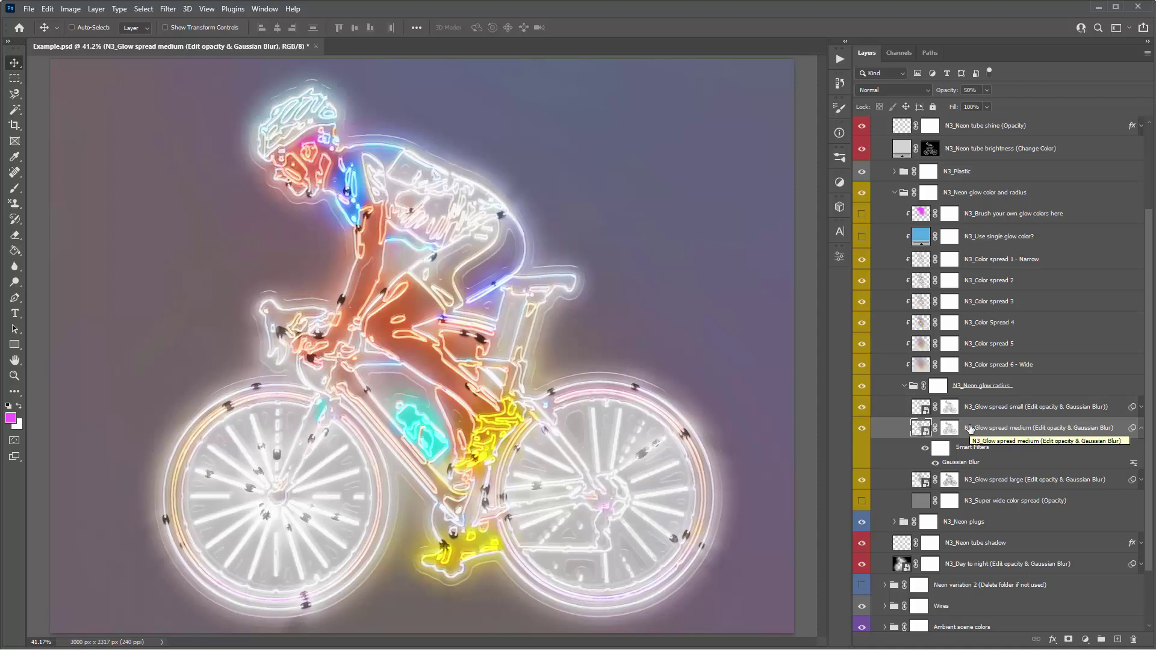
double_click(957, 464)
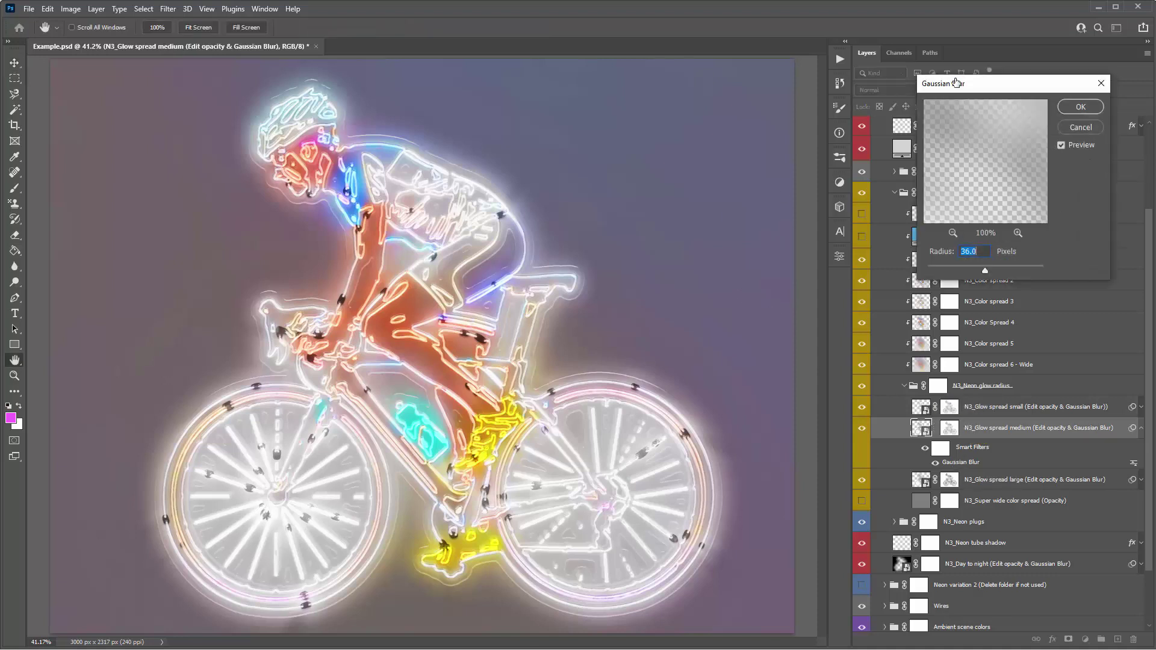
drag(980, 84, 813, 84)
drag(788, 266, 749, 270)
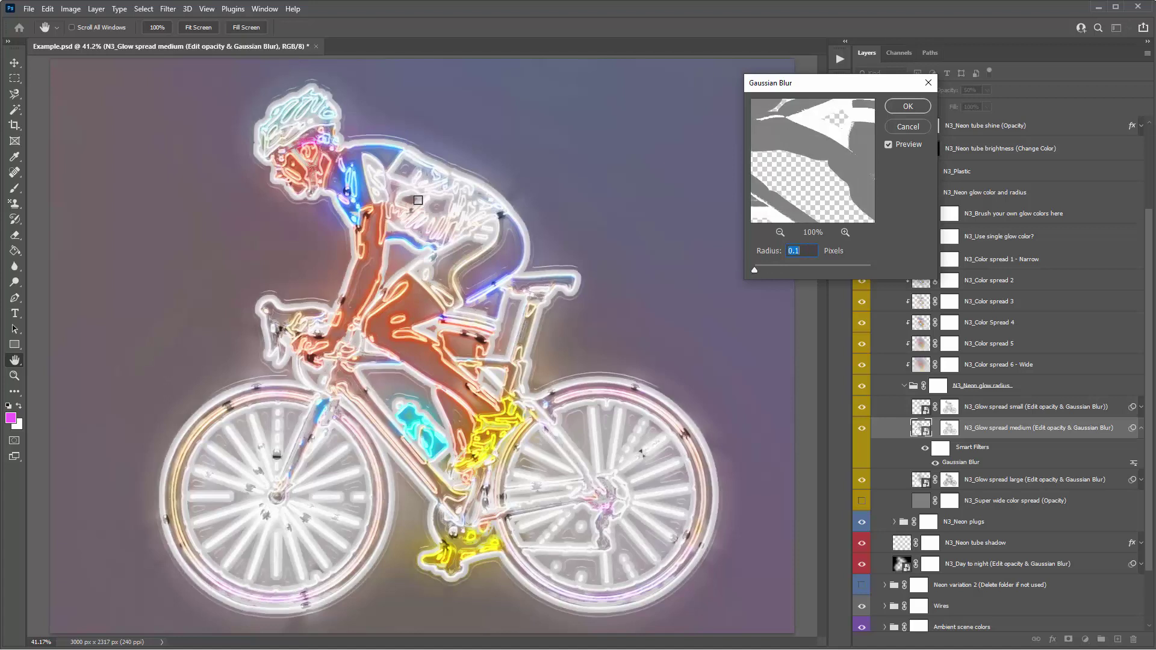
drag(777, 266, 819, 269)
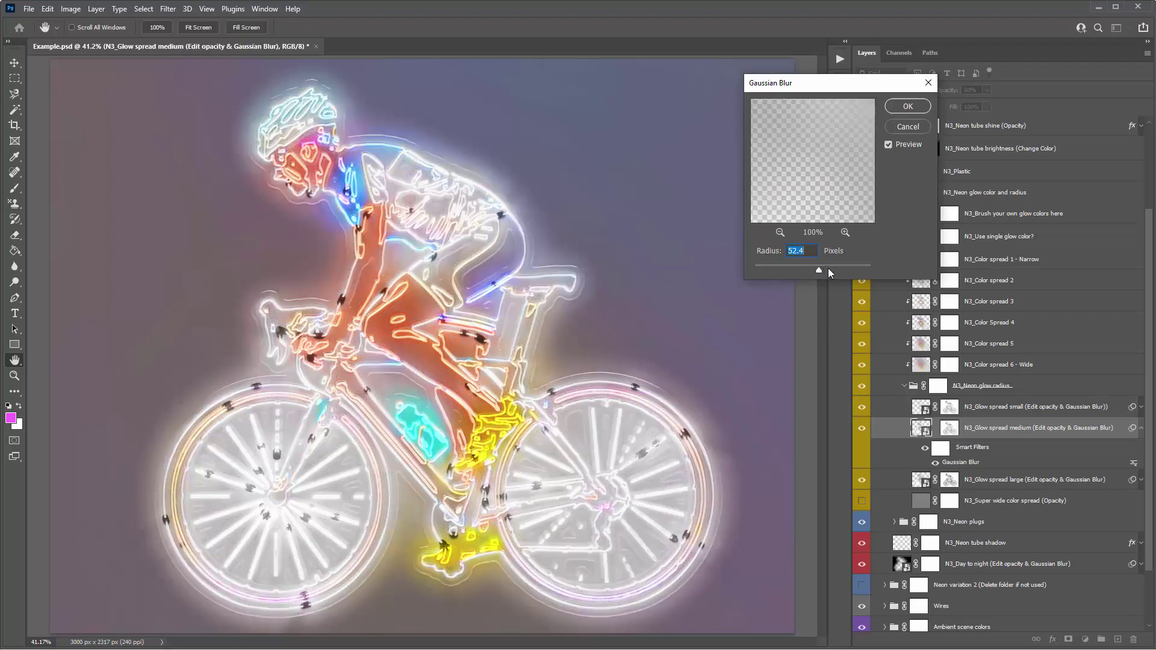
mouse_move(830, 272)
mouse_down()
mouse_move(842, 268)
mouse_move(811, 269)
mouse_up()
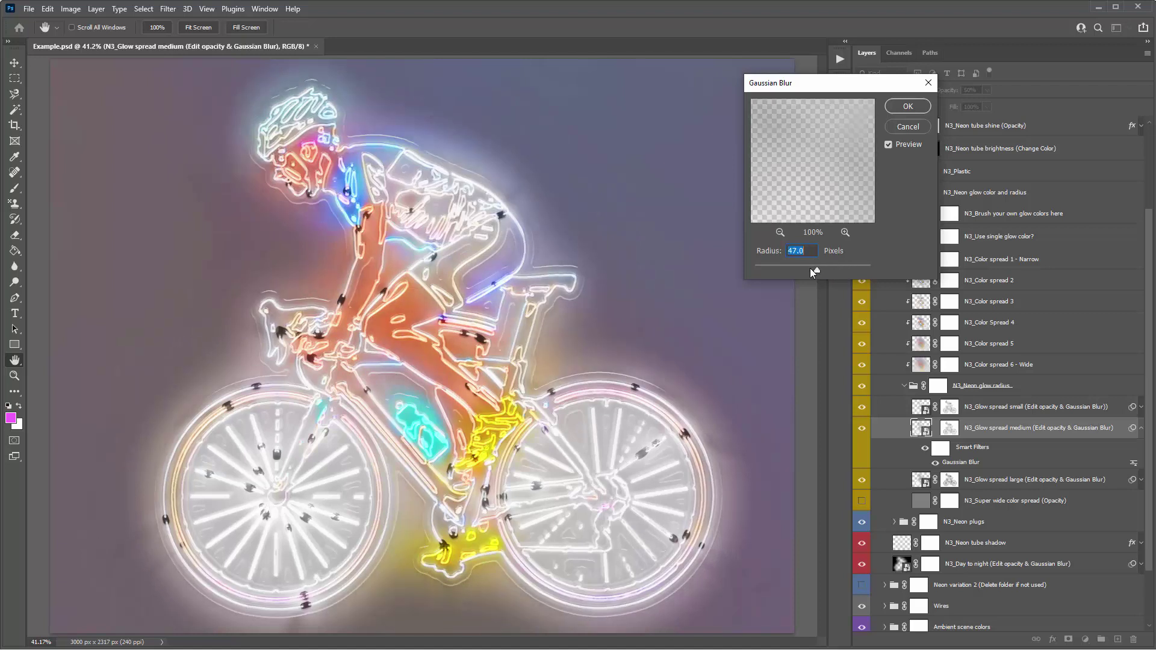
click(908, 107)
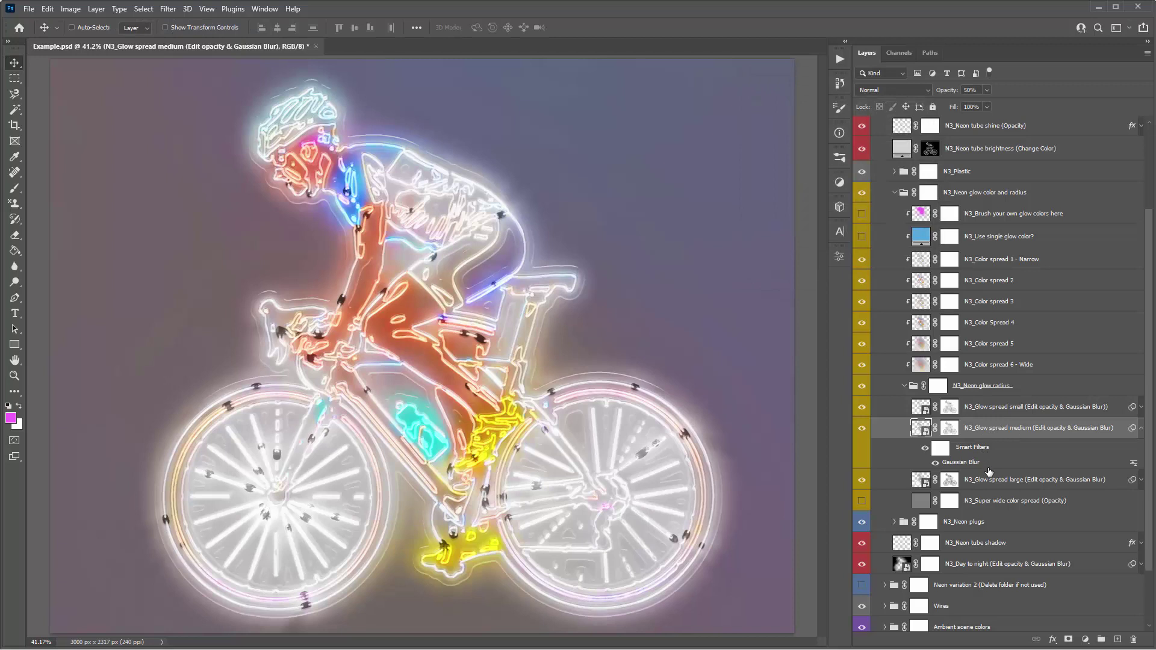
click(1142, 429)
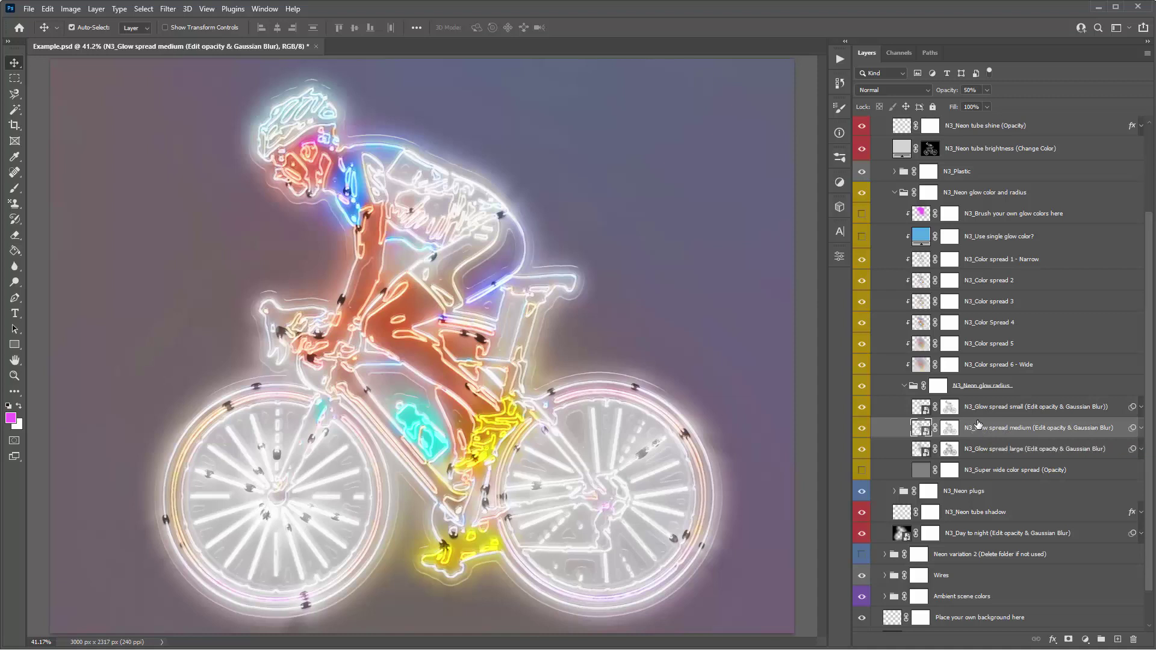
Duplicate the N3_Glow spread medium layer directly below itself and set the copy's Gaussian Blur radius to 107.1 pixels
drag(973, 432, 995, 441)
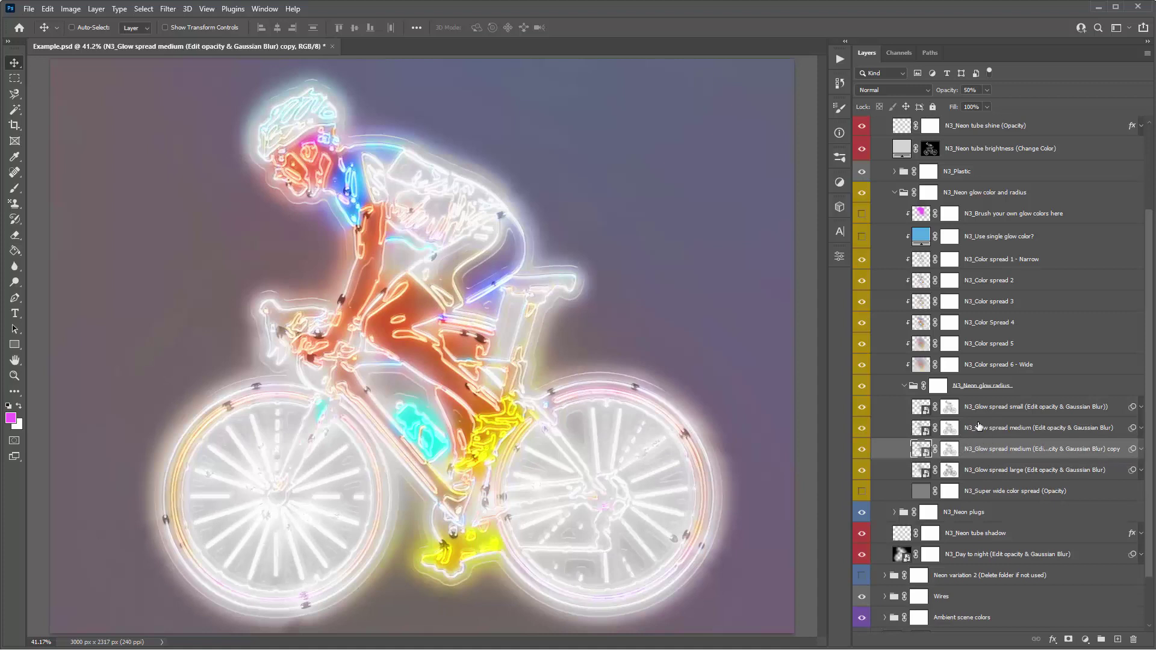
click(1141, 448)
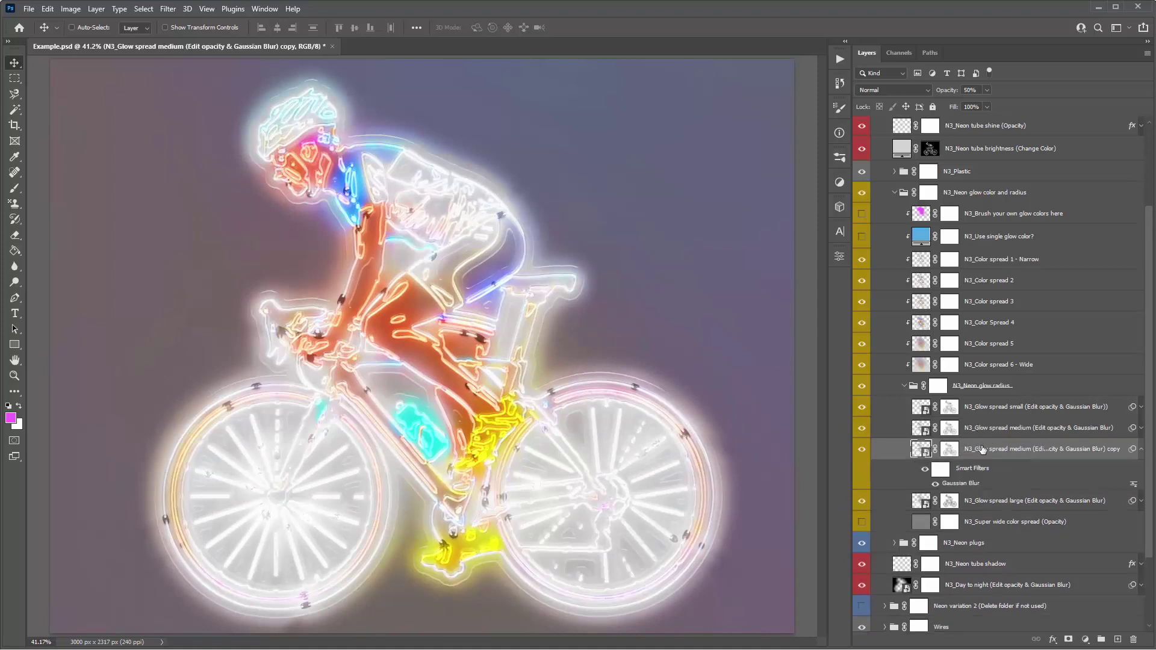
double_click(957, 483)
click(830, 270)
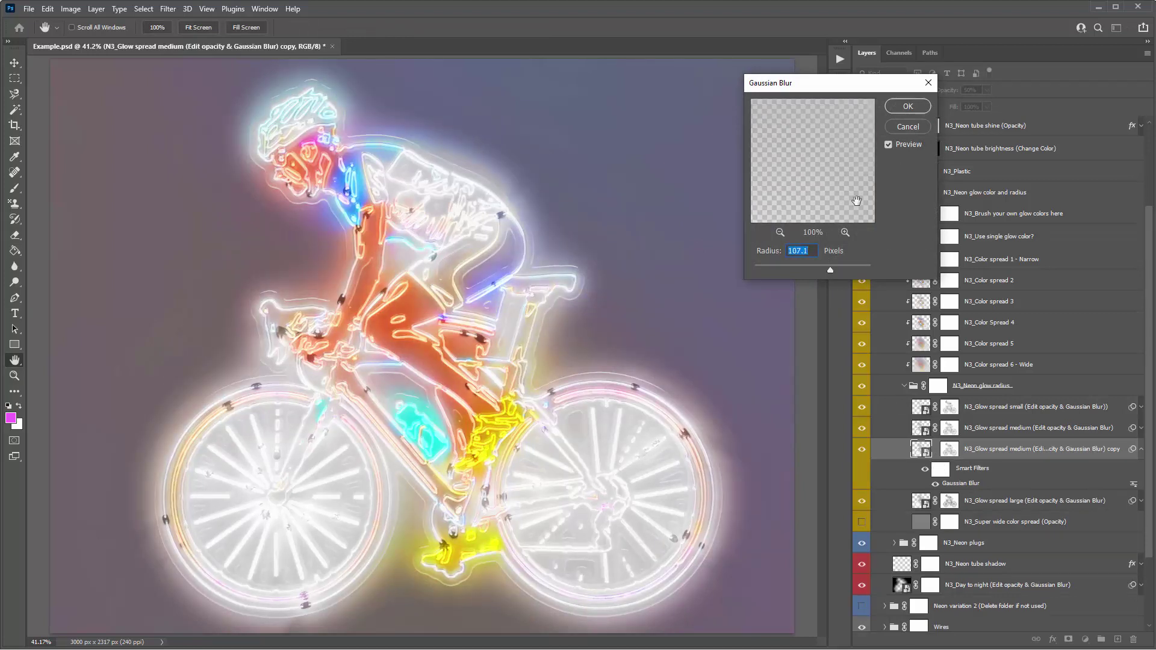
click(909, 107)
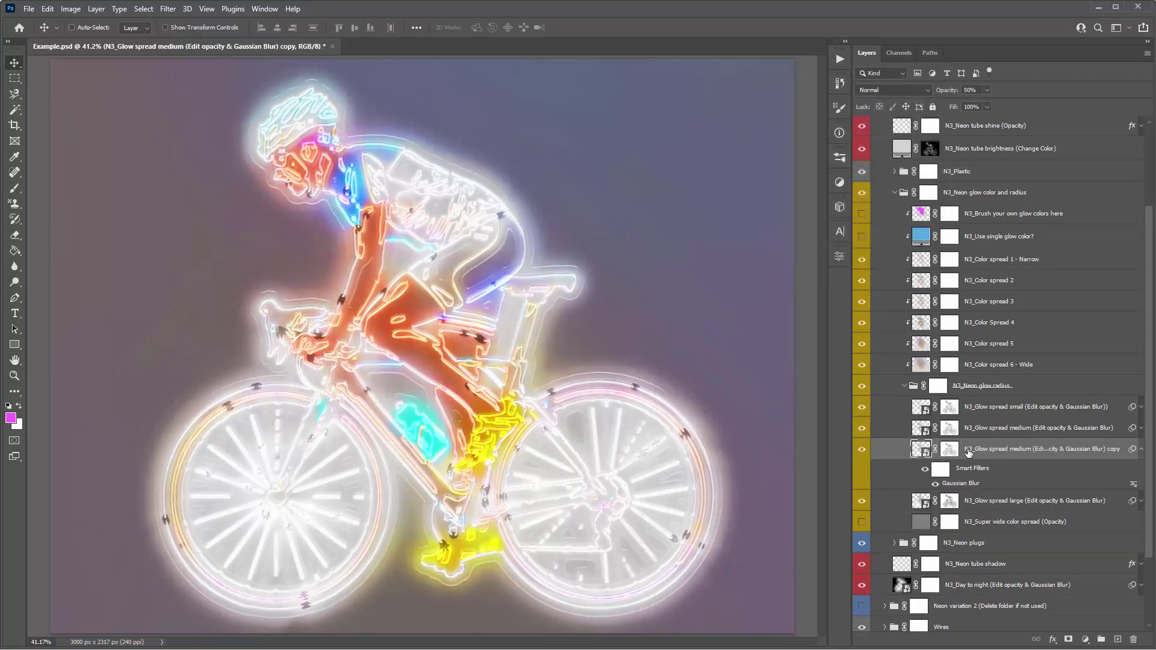
Delete the copy of the N3_Glow spread medium layer and reselect the original
key(Delete)
click(1005, 435)
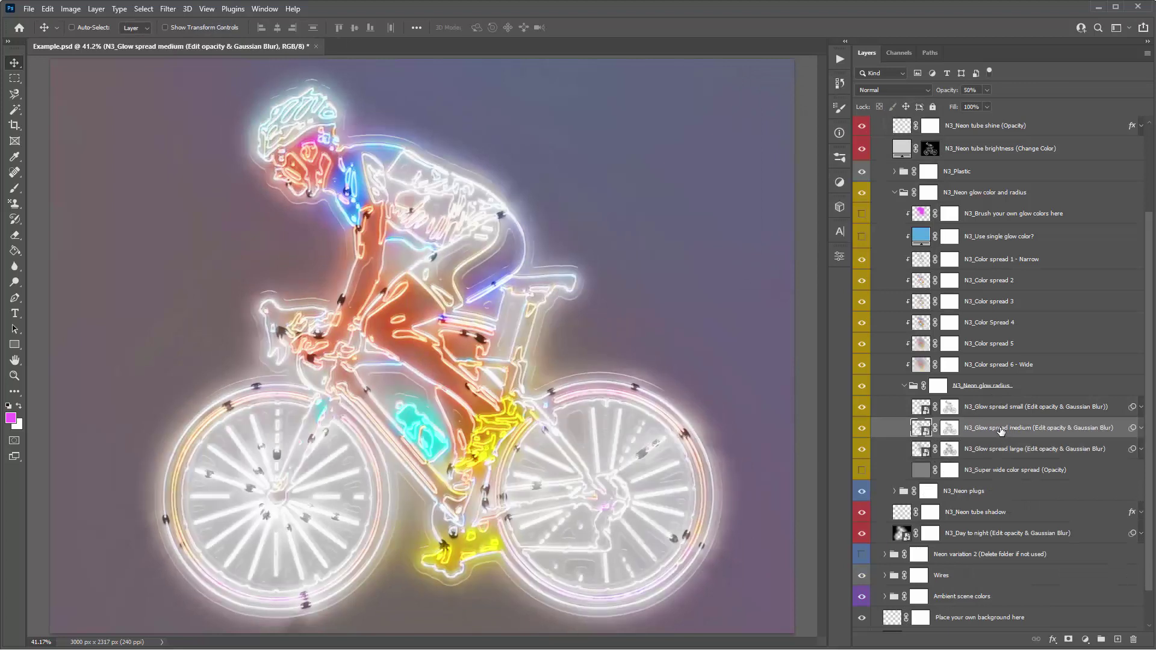
Select the N3_Glow spread small layer and toggle the N3_Glow spread medium layer's visibility, leaving it hidden
click(1006, 410)
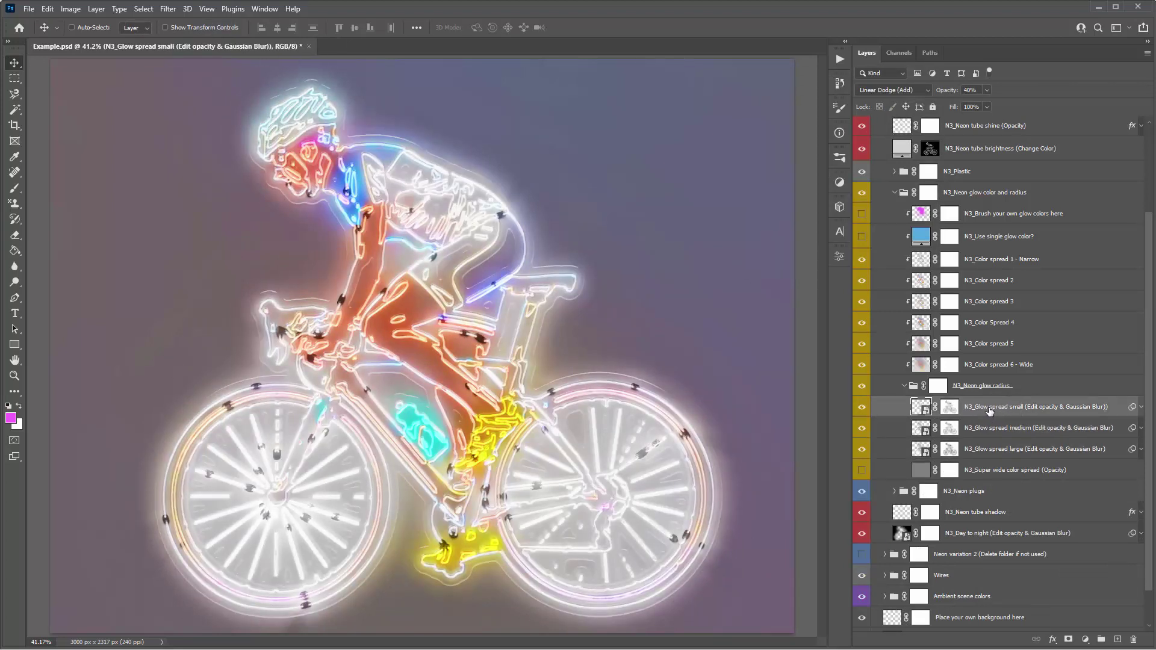
click(861, 429)
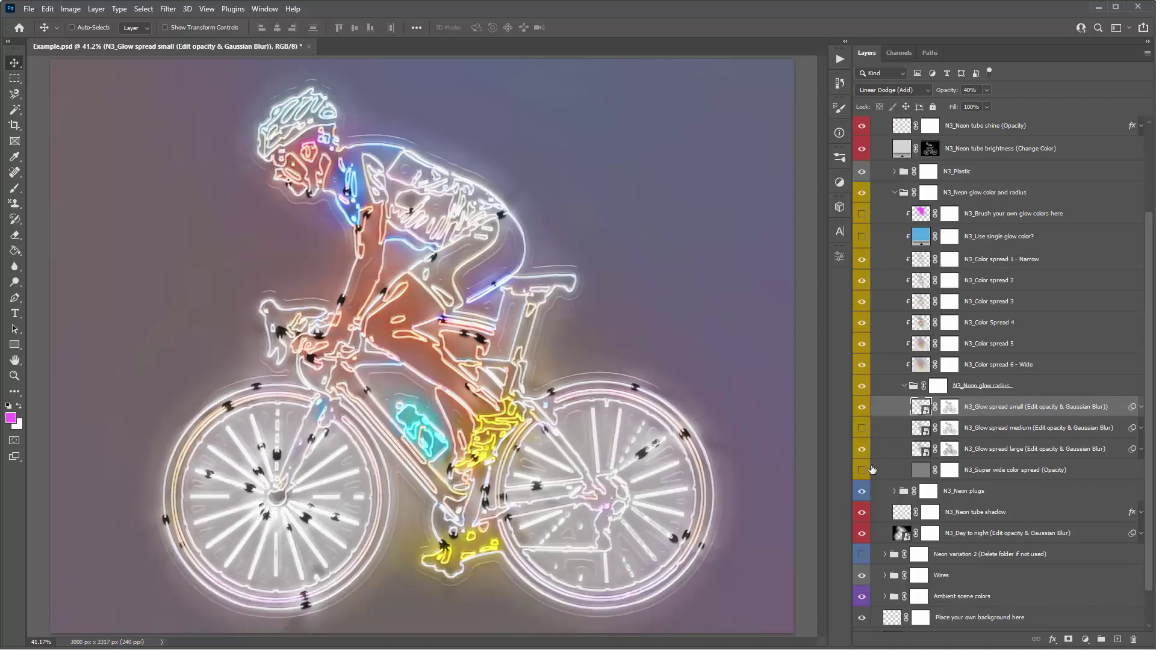
click(862, 428)
click(862, 429)
Try the N3_Glow spread small layer at 100% opacity with a 4.2-pixel Gaussian Blur, cancel the blur change and return the opacity to 40%
drag(940, 90, 1041, 85)
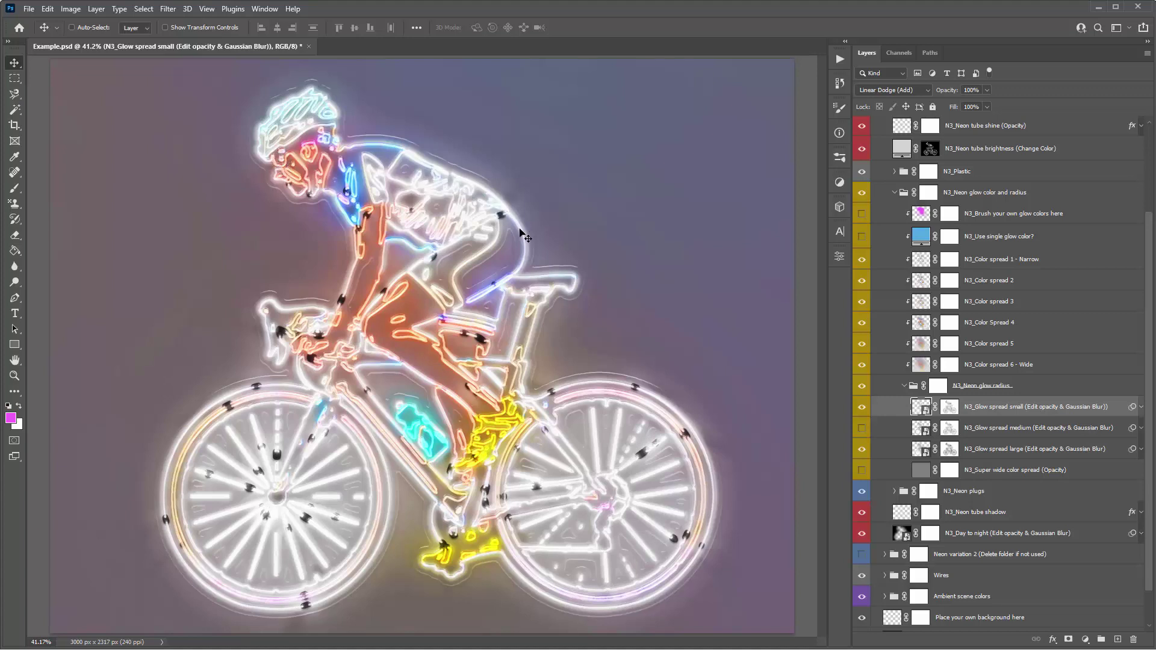
click(1141, 407)
double_click(958, 442)
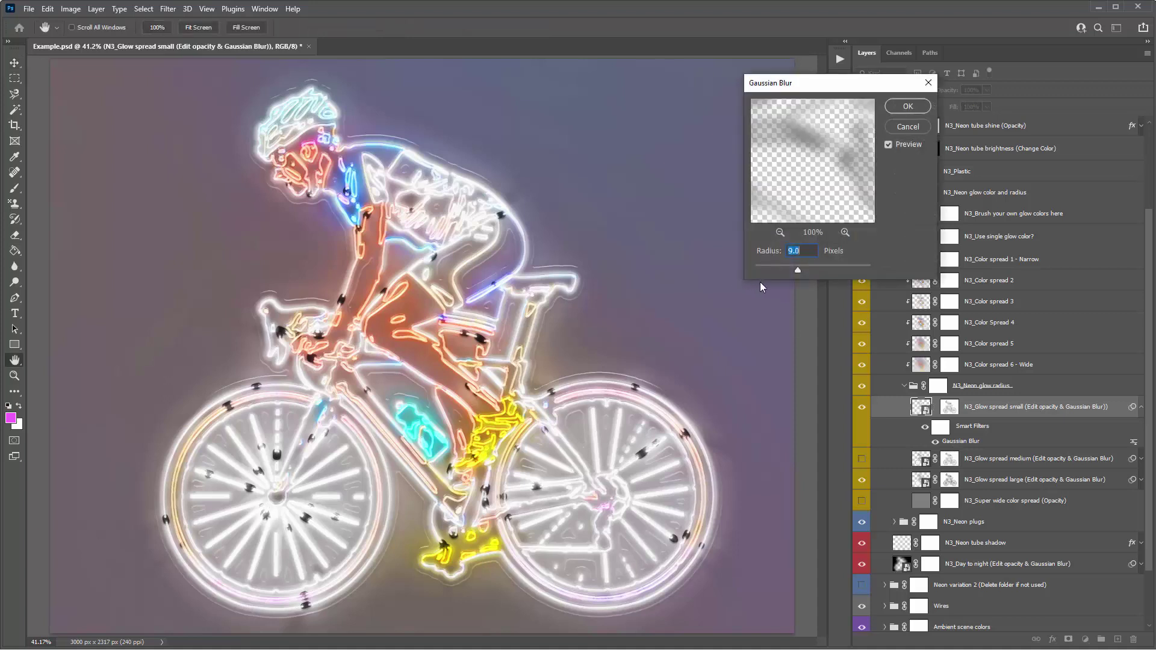
drag(805, 267, 782, 268)
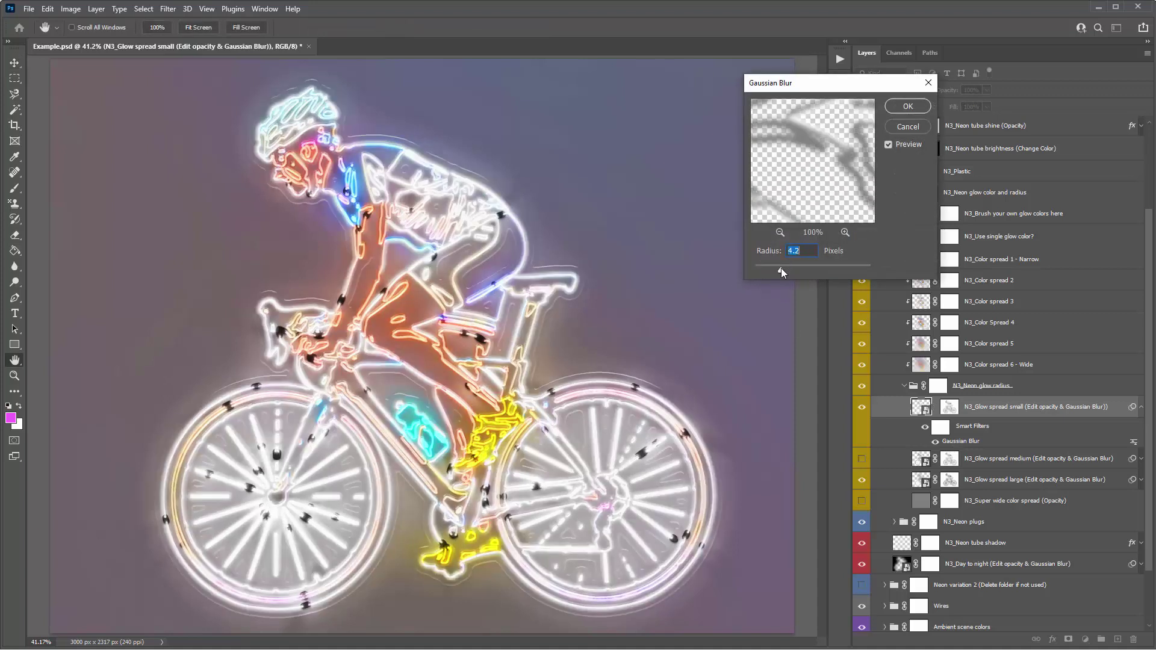
click(900, 127)
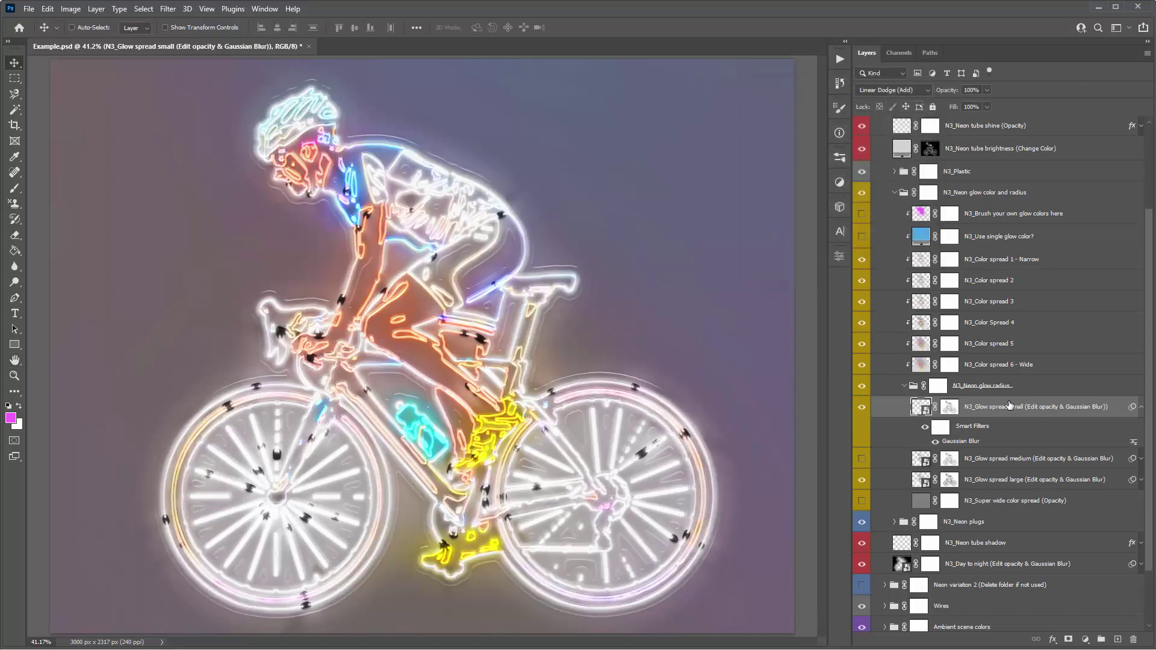
drag(954, 97, 937, 96)
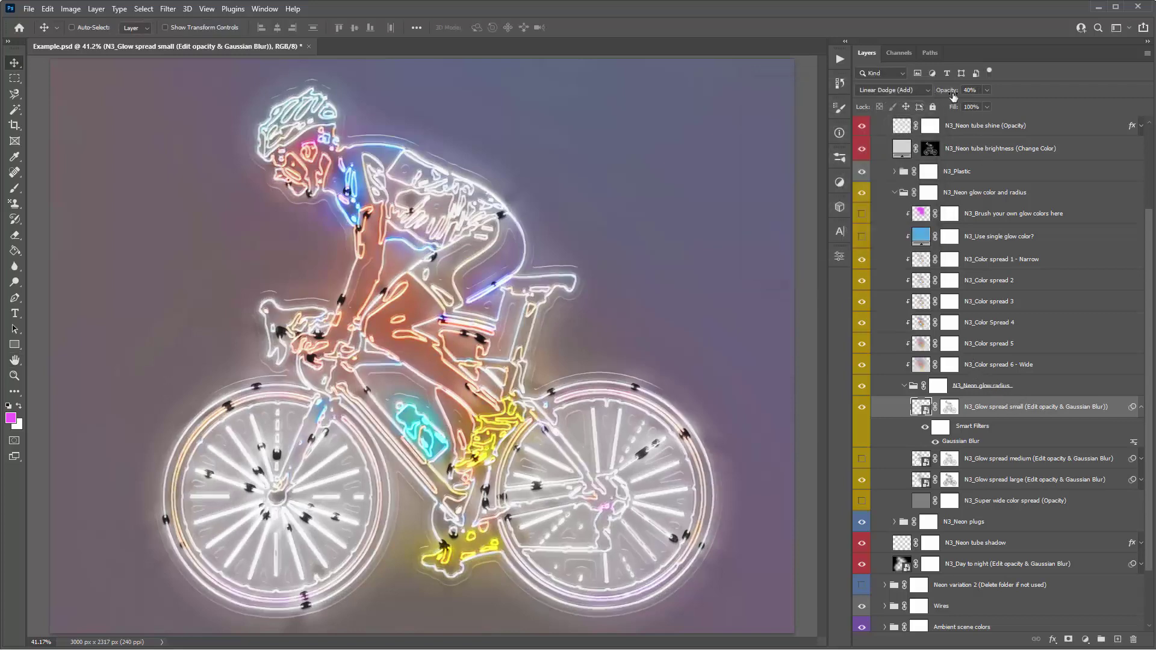
Show the N3_Glow spread medium layer at 29% opacity and set the N3_Glow spread large layer's opacity to 30%
click(1012, 461)
click(862, 459)
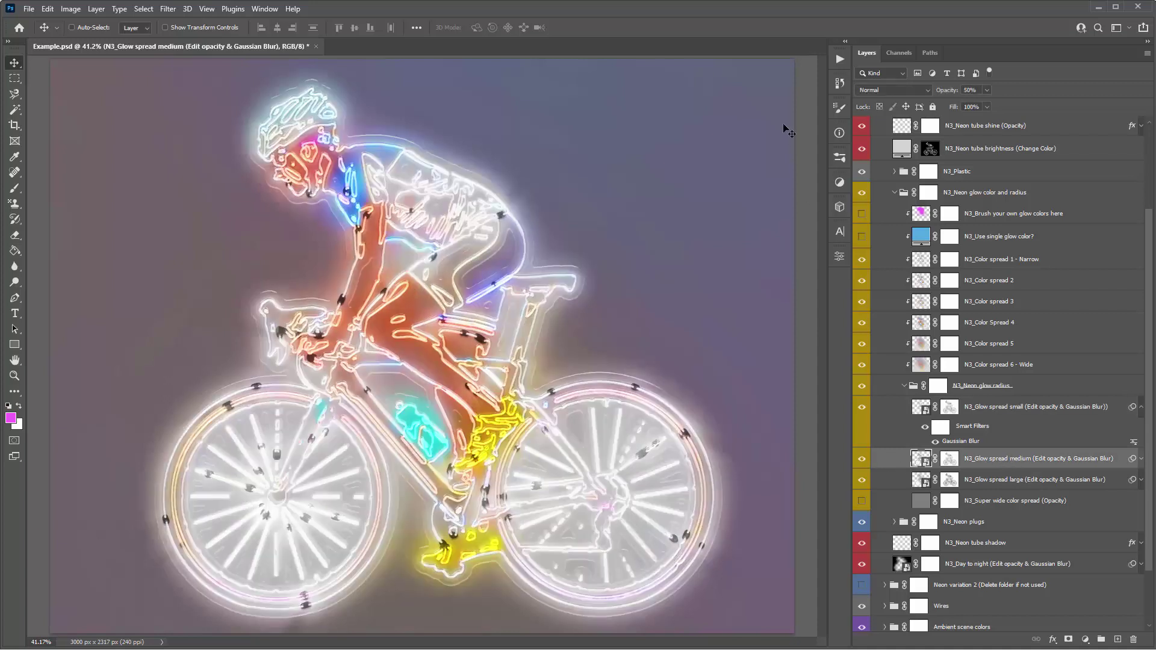
drag(947, 93, 931, 92)
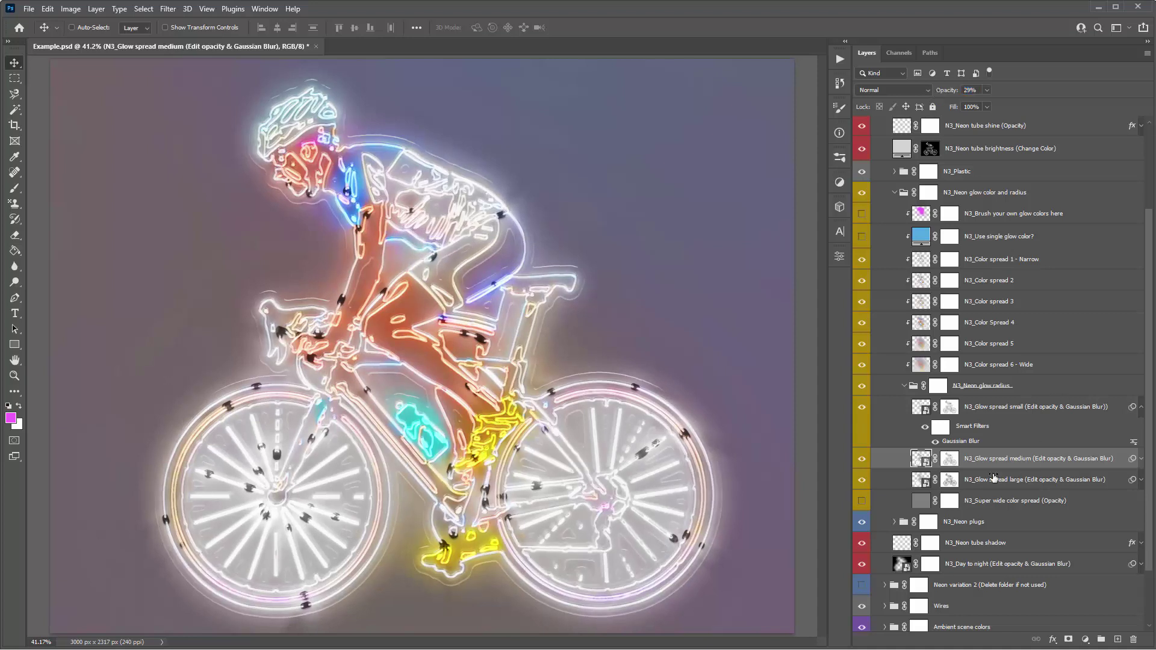
click(971, 480)
drag(946, 92, 725, 107)
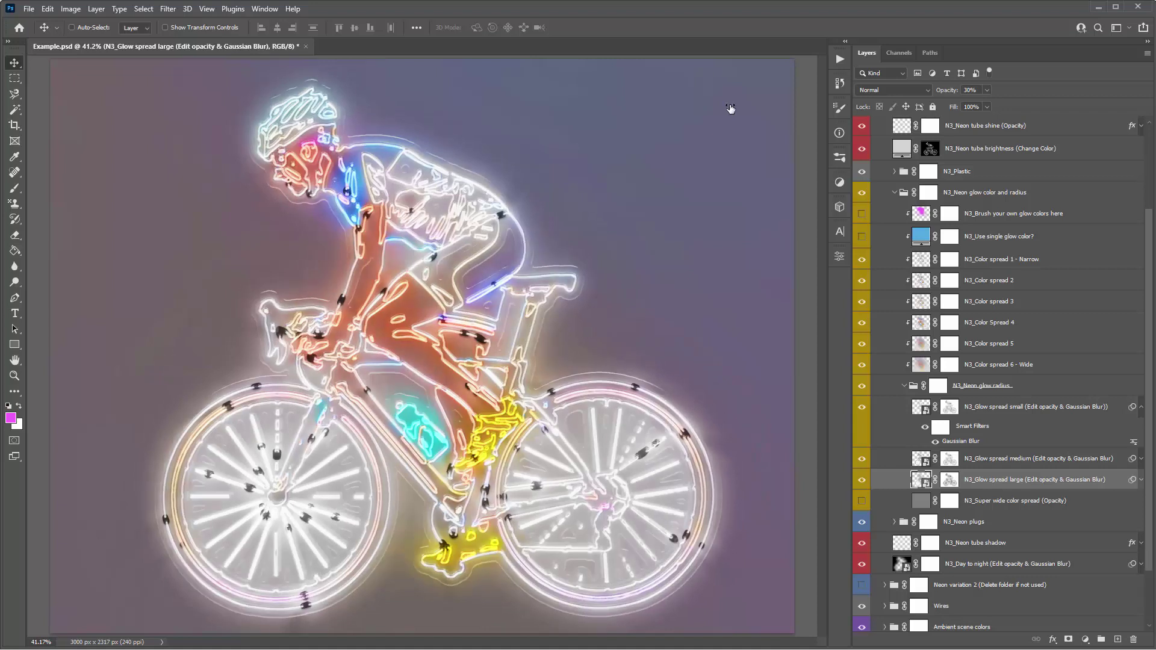
Collapse the smart filter list under the N3_Glow spread small layer and make the N3_Super wide color spread layer visible
click(1141, 460)
click(1141, 460)
click(1141, 408)
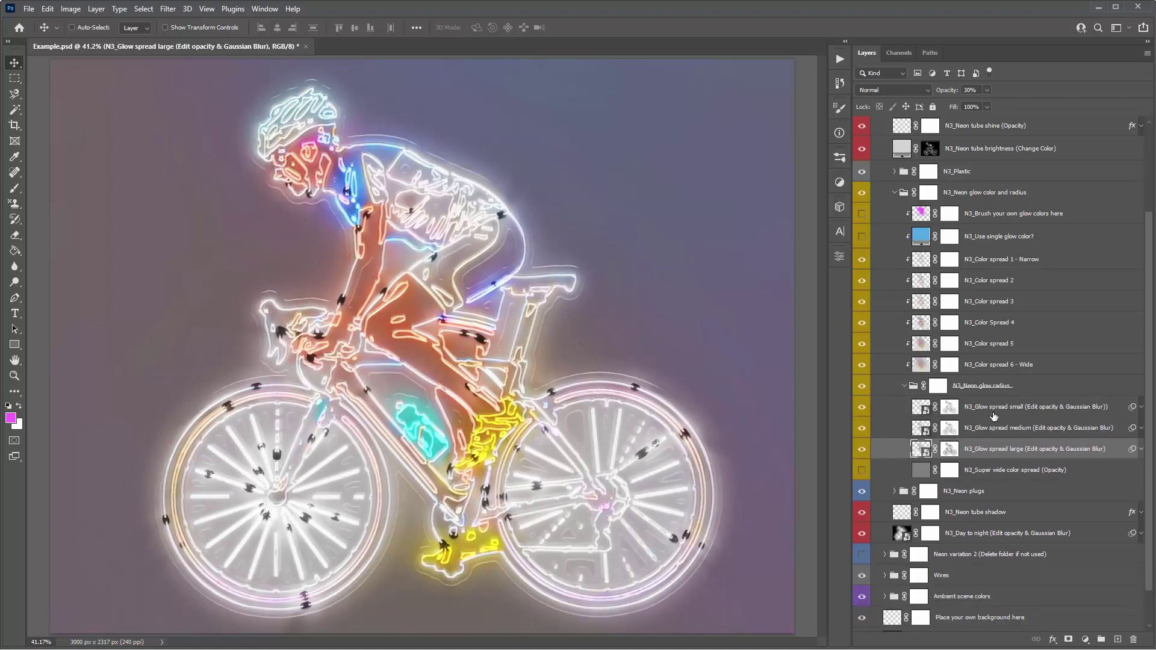
click(974, 474)
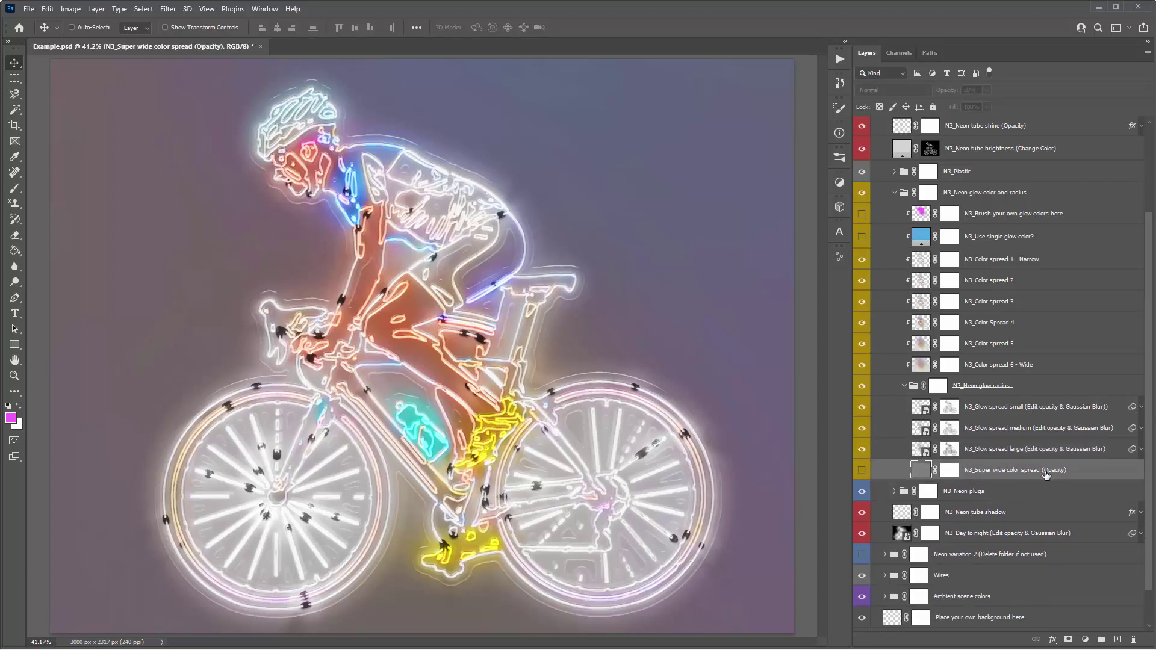
click(862, 472)
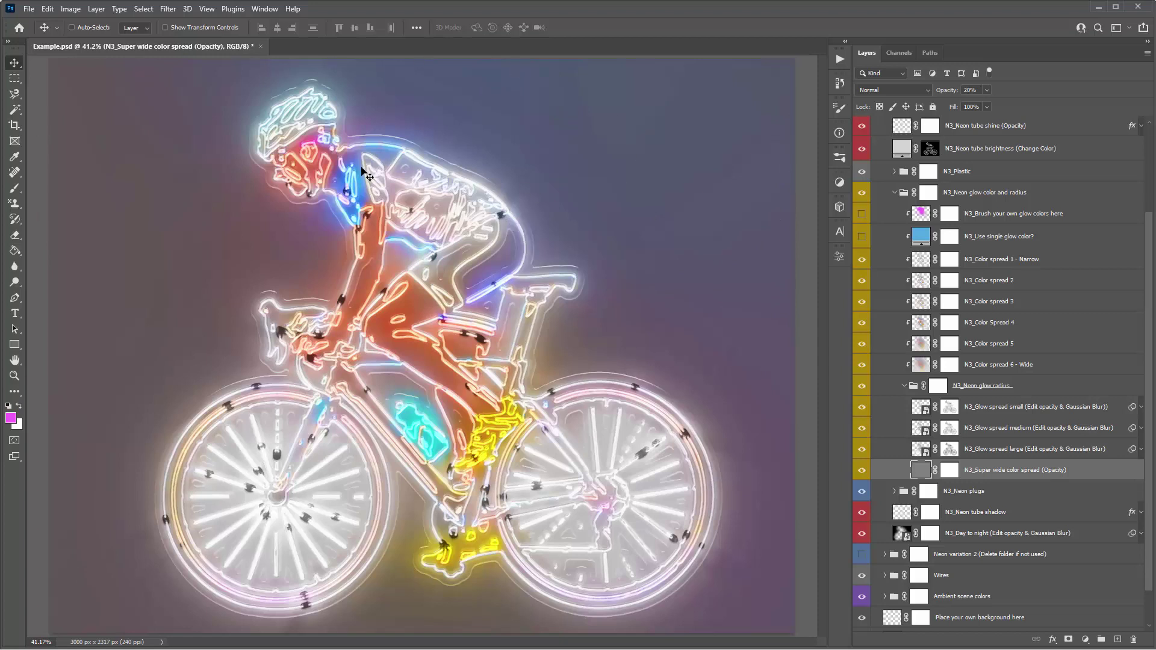
Save the document and set the N3_Super wide color spread layer's opacity to 60%
key(ctrl+s)
drag(943, 91, 1084, 99)
click(482, 137)
drag(951, 92, 966, 94)
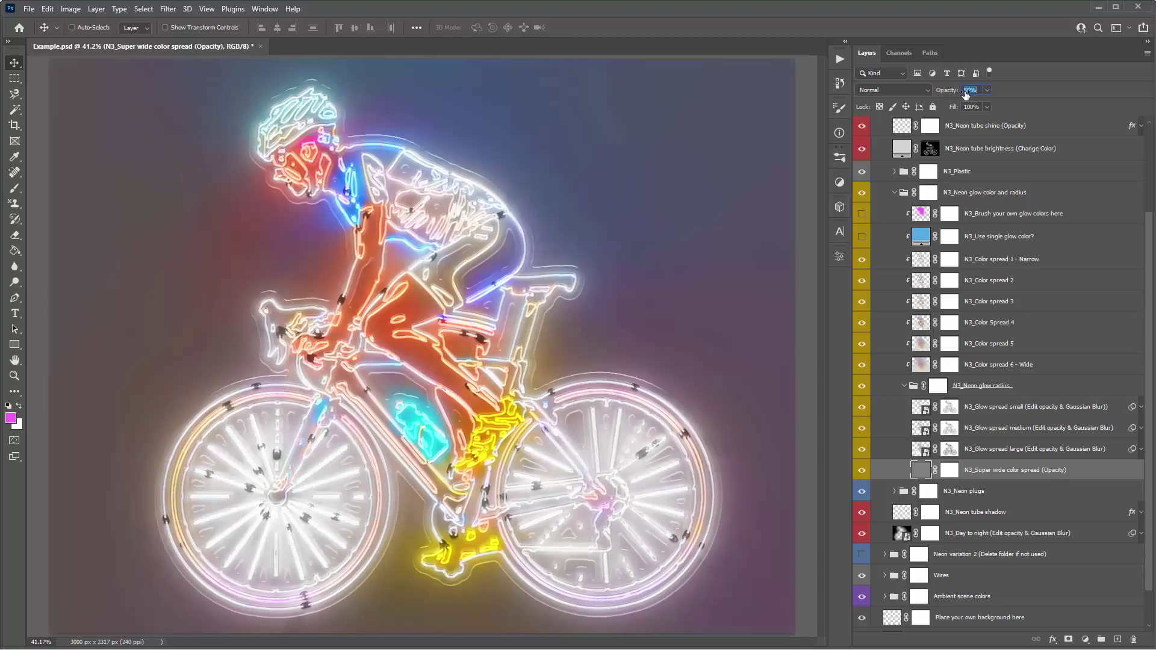
click(967, 93)
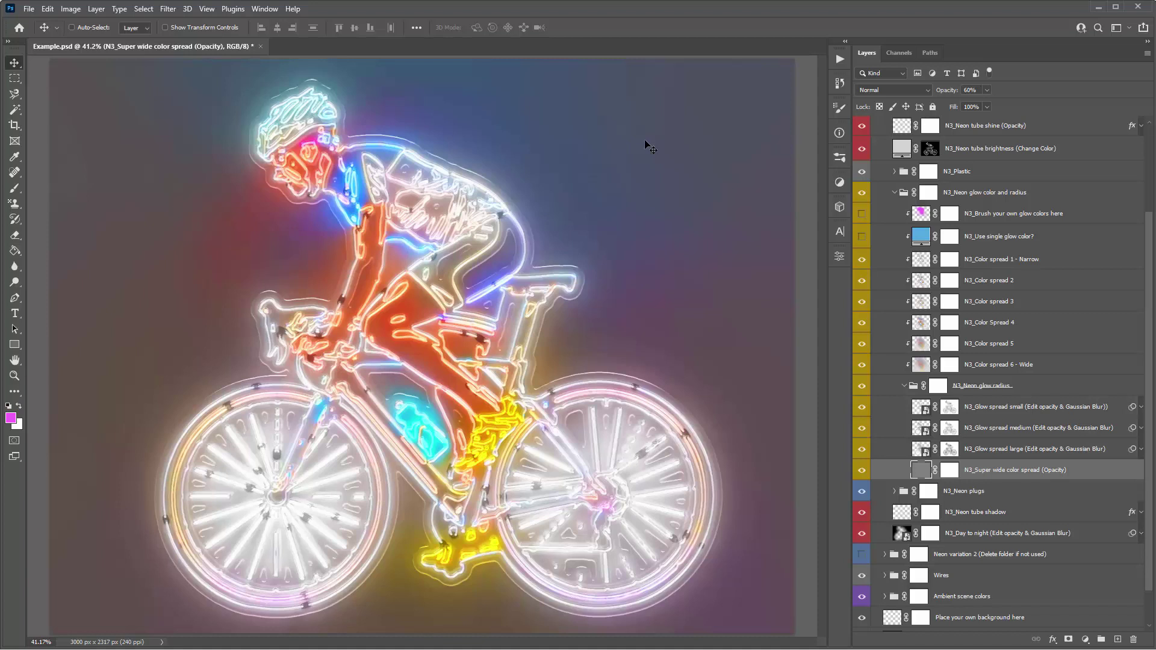
click(921, 302)
click(922, 324)
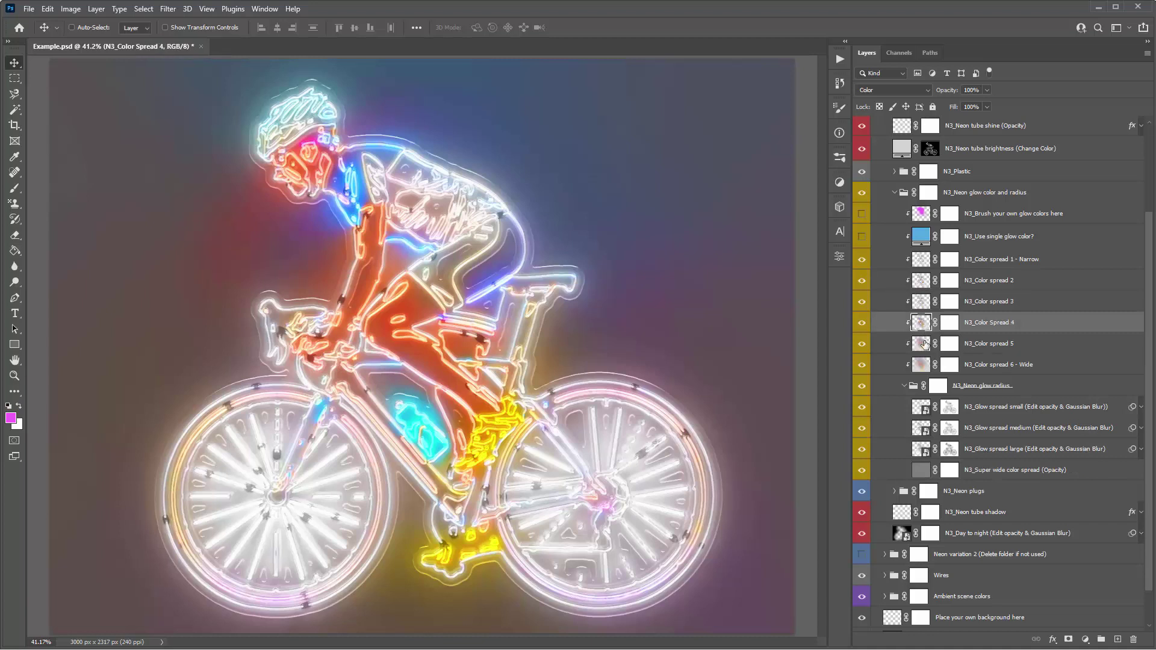
click(924, 348)
click(923, 328)
key(ctrl)
Delete the layer mask of the N3_Super wide color spread layer
click(950, 471)
right_click(950, 472)
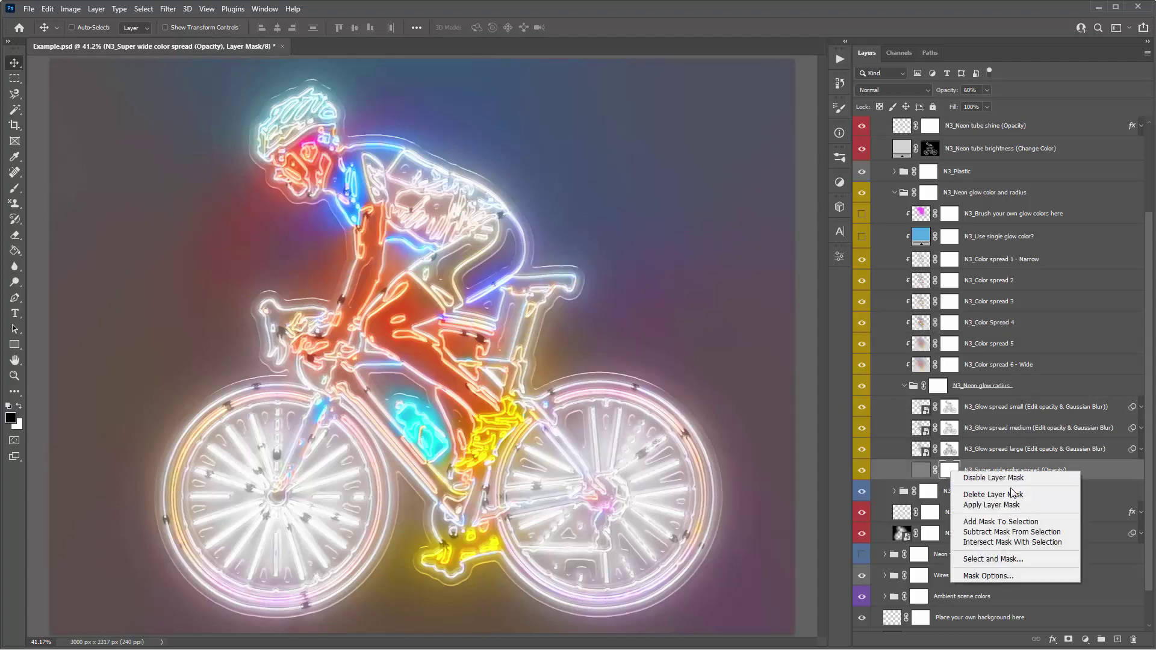
click(967, 493)
Load several N3_Color spread layers, from narrow to wide, as selections in turn to compare their extents, and deselect
click(923, 303)
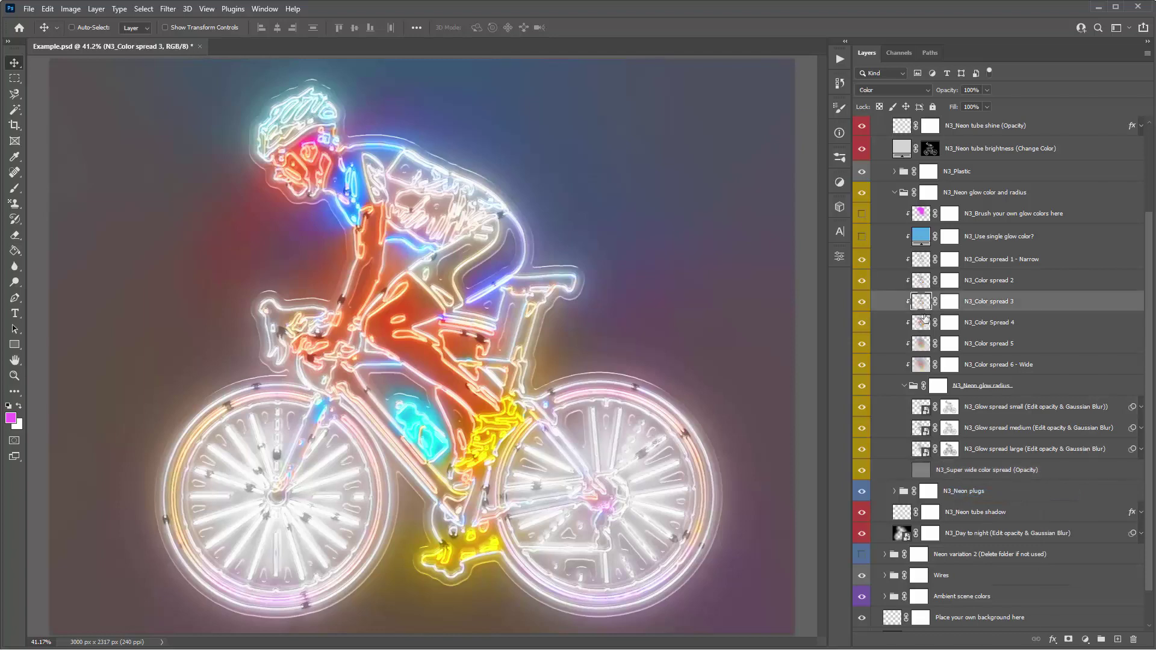
ctrl+click(923, 325)
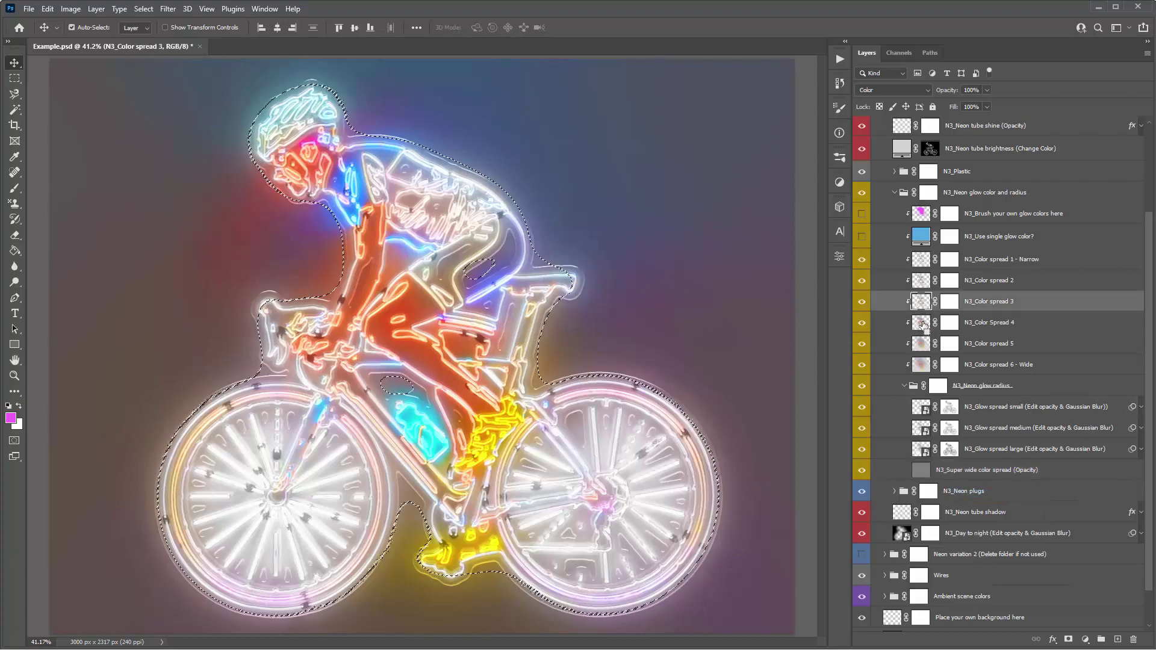
ctrl+click(923, 325)
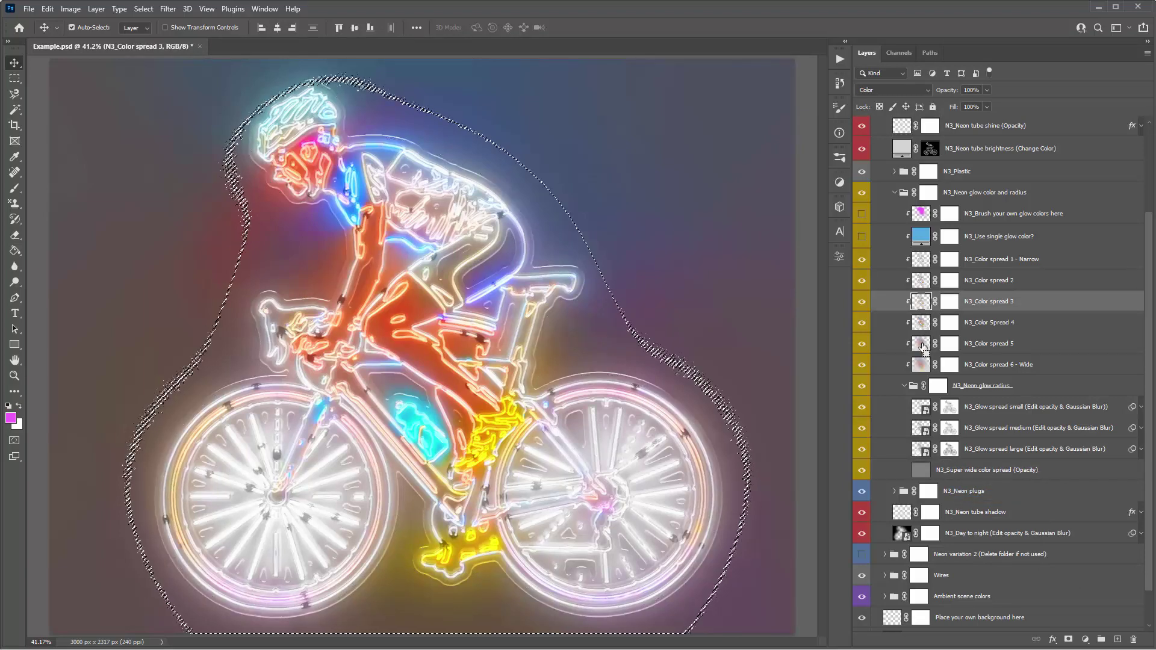
ctrl+click(918, 262)
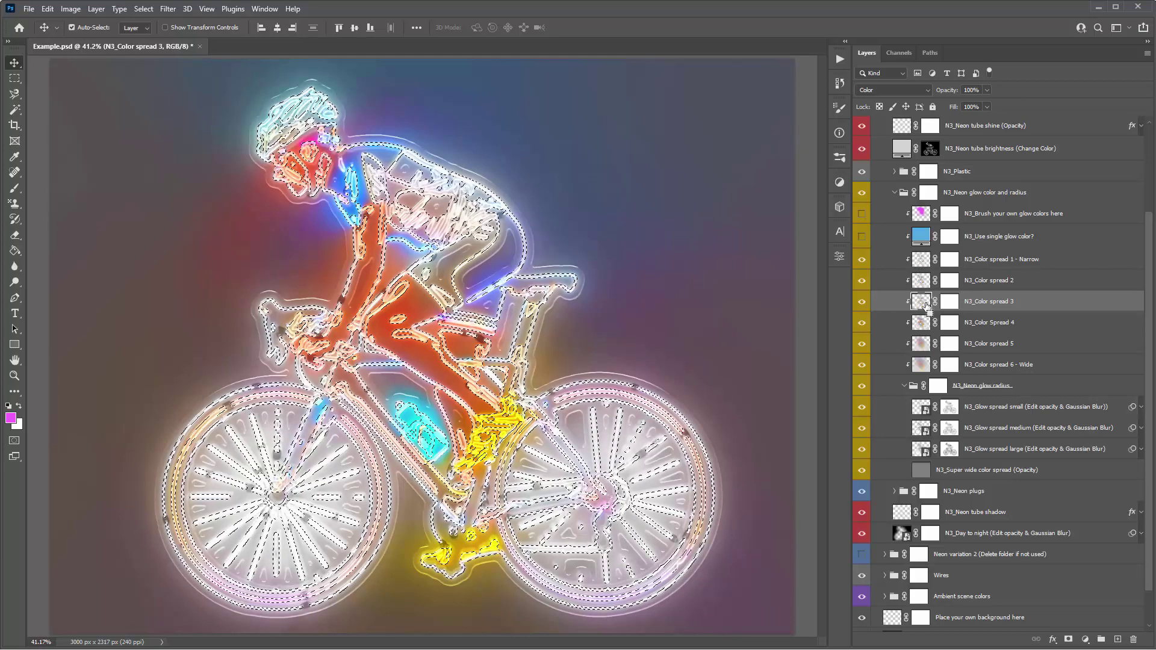
ctrl+click(923, 303)
ctrl+click(923, 325)
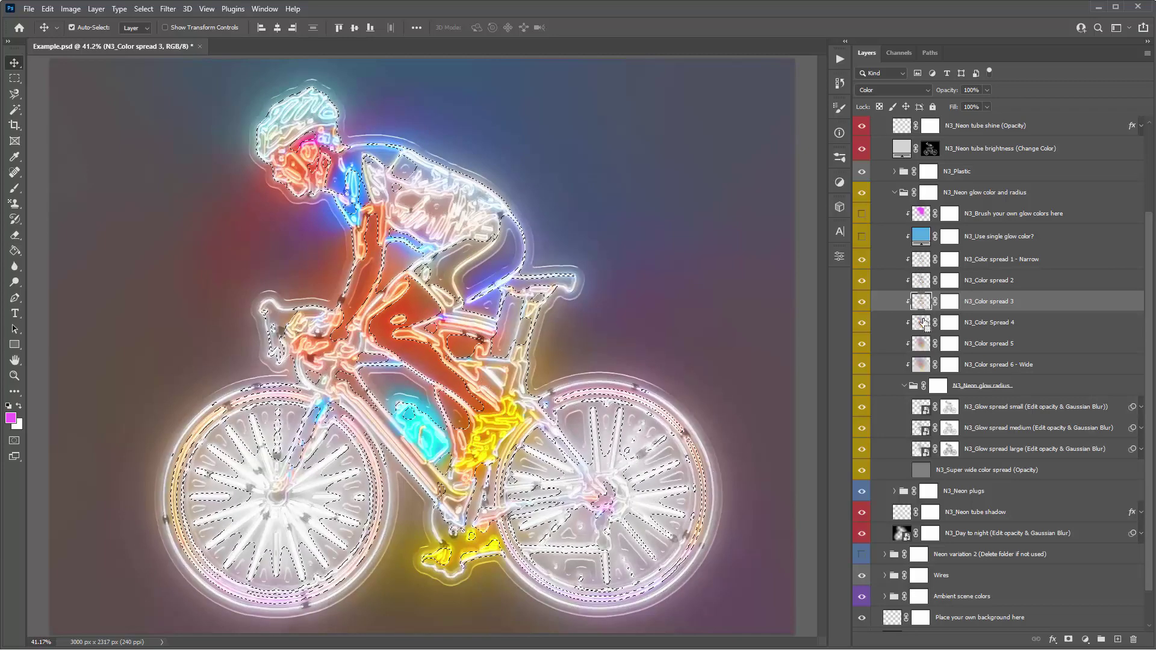
ctrl+click(921, 364)
key(ctrl+d)
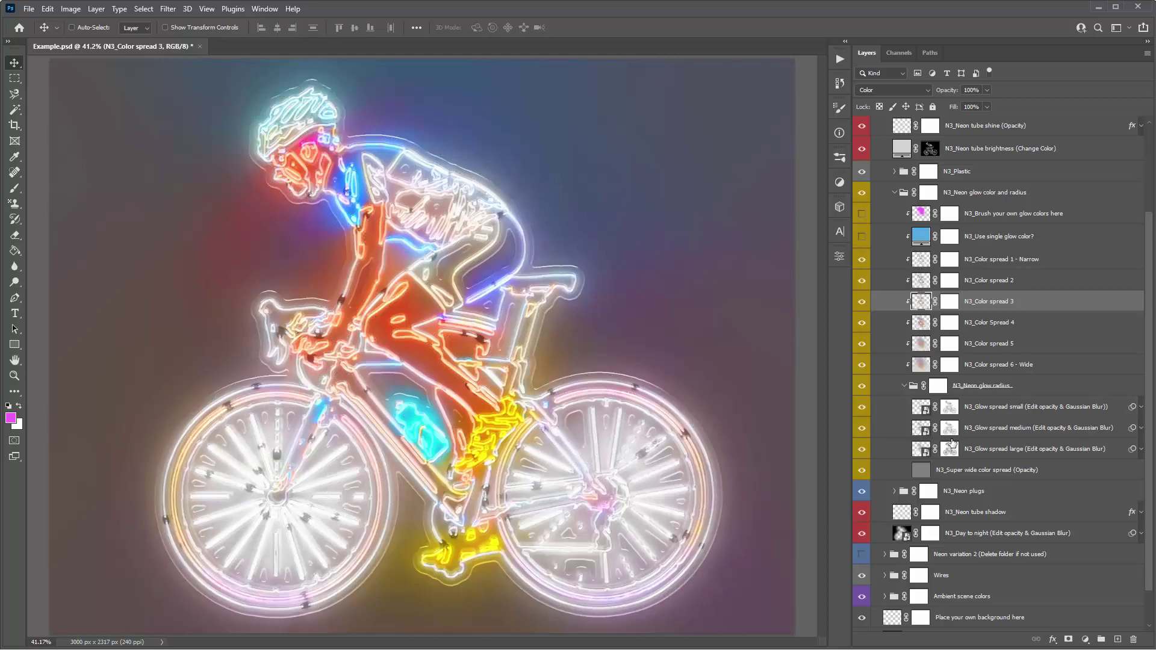
Select the N3_Super wide color spread layer and load the pixels of the N3_Color spread 5 layer as a selection
click(959, 471)
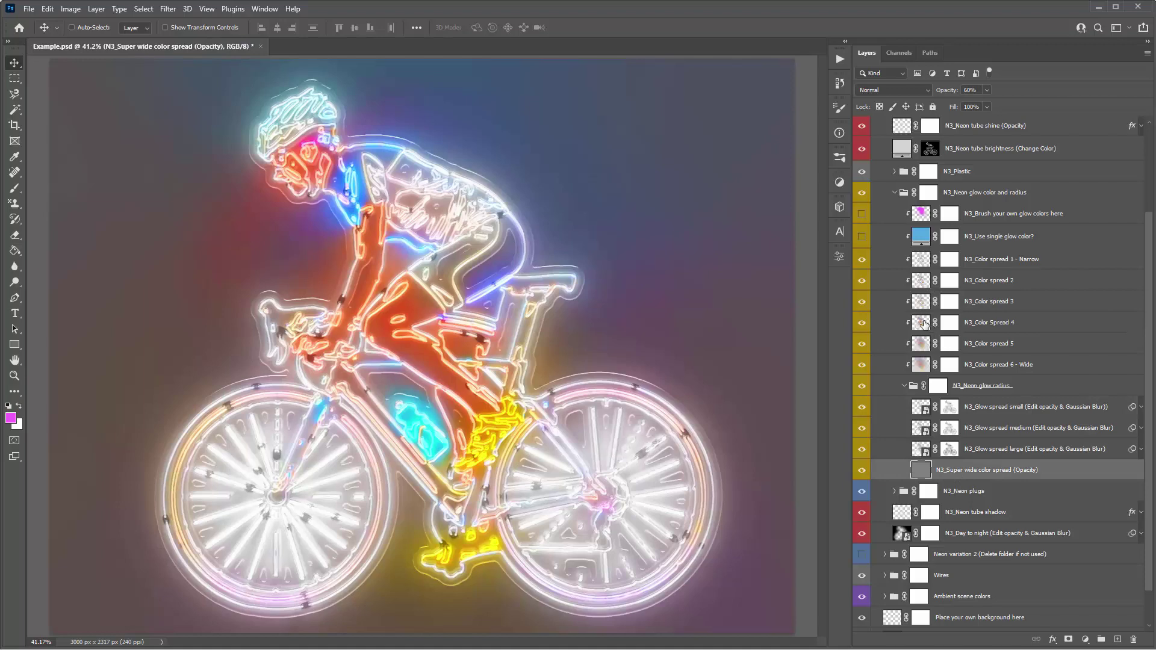
ctrl+click(921, 323)
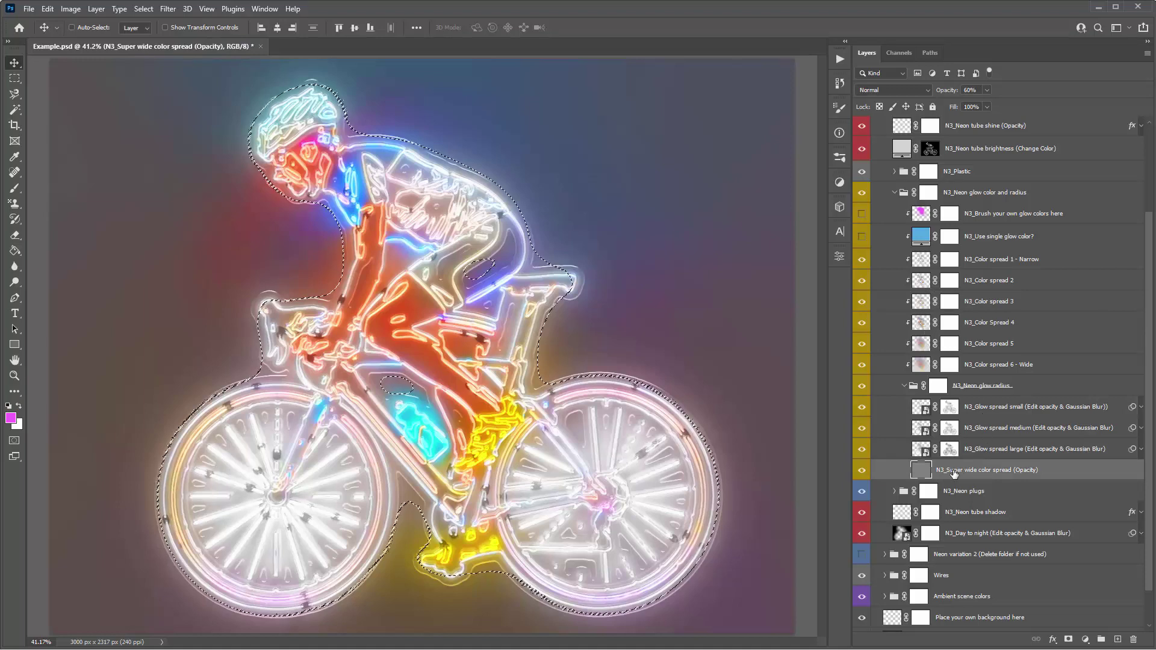
ctrl+click(923, 345)
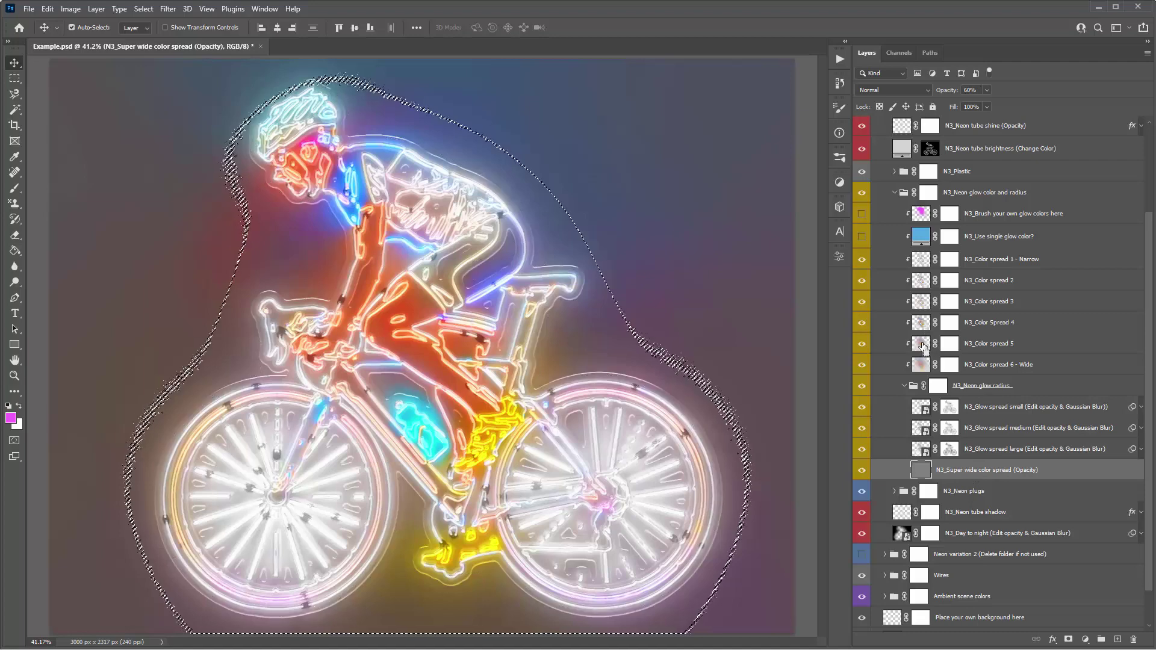
Load the N3_Color Spread 4 layer as a selection and add it as a mask to the N3_Super wide color spread layer
ctrl+click(923, 325)
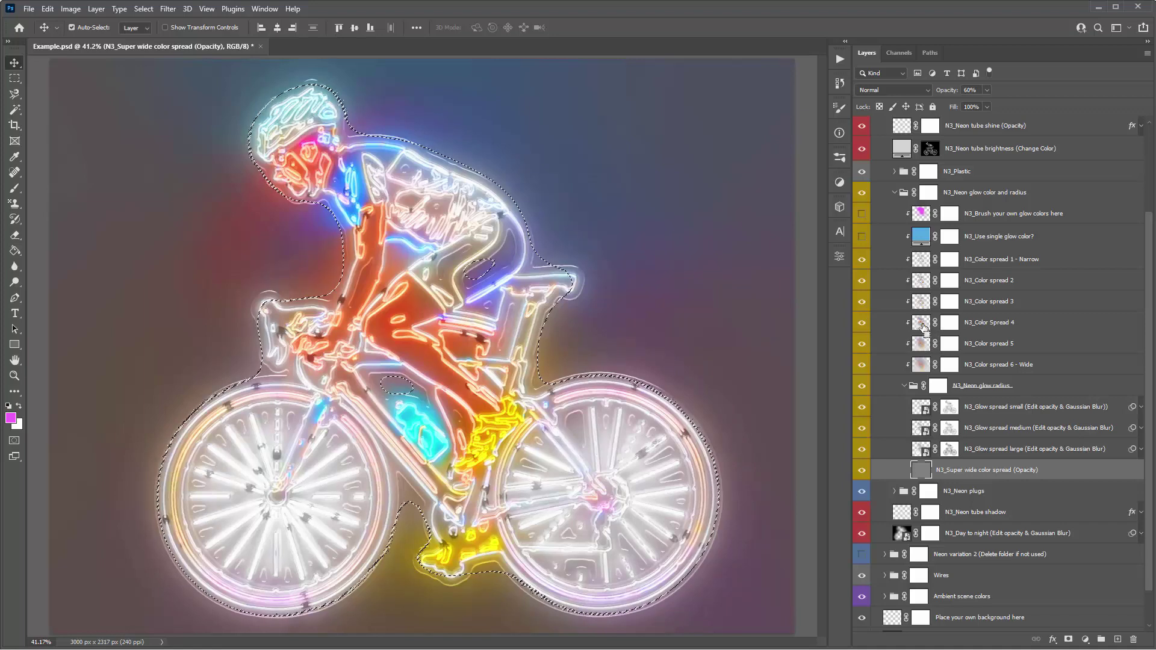
click(964, 428)
click(962, 475)
click(1069, 639)
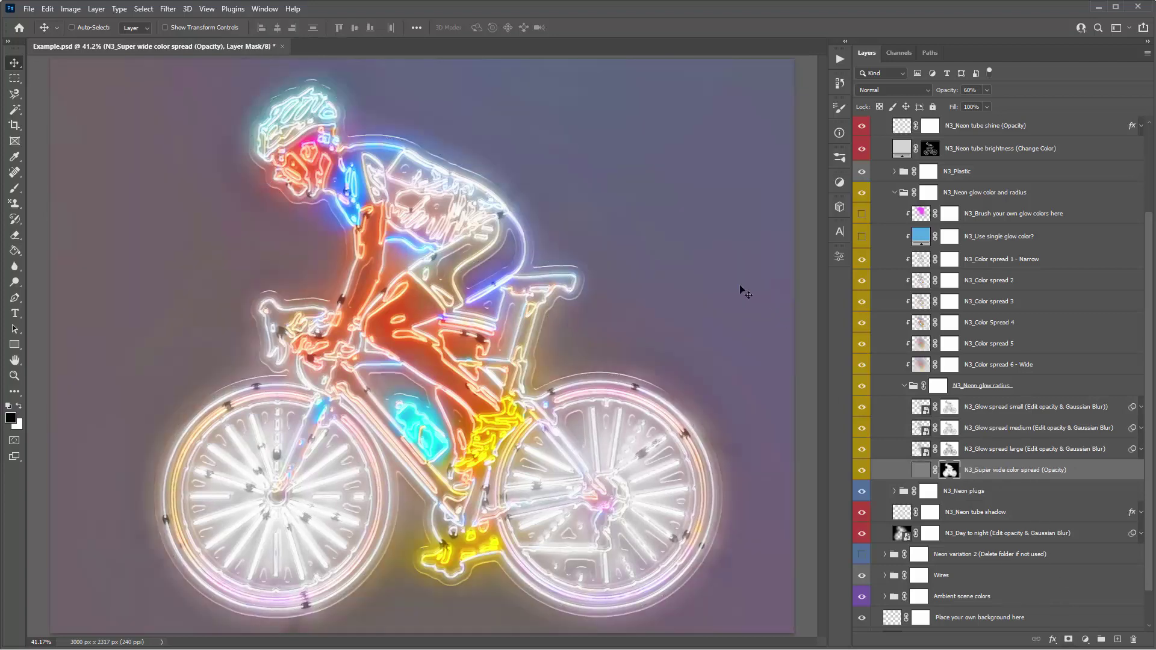
Inspect the super wide color spread layer's mask on its own, and compare the glow with the mask disabled and enabled
alt+click(952, 475)
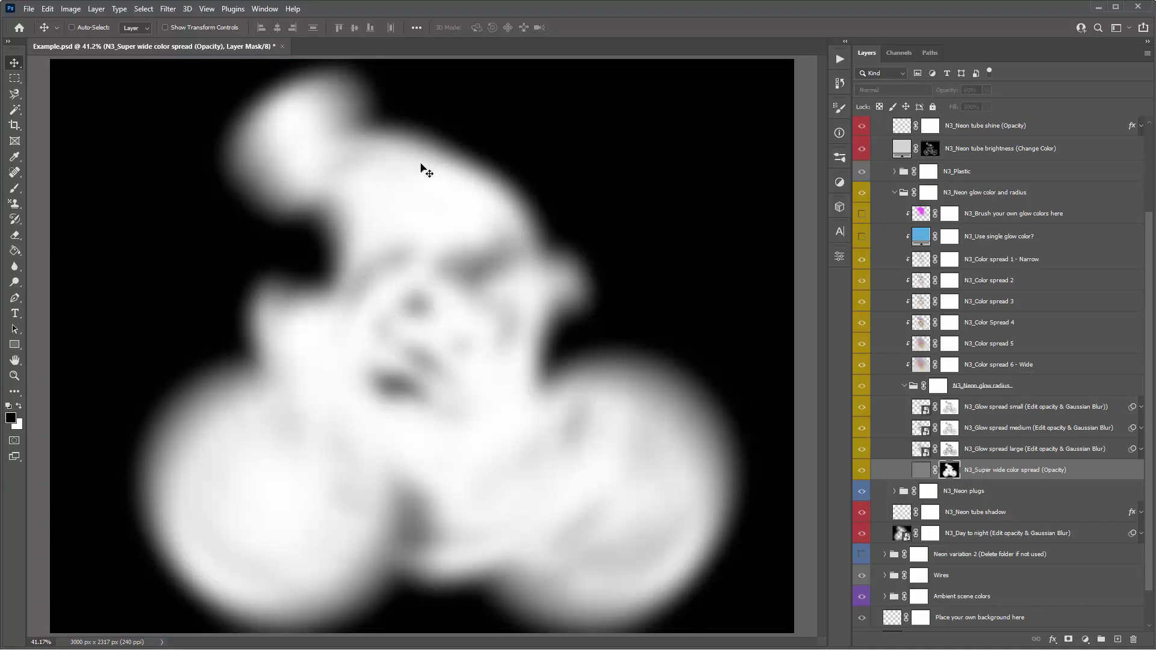
click(926, 469)
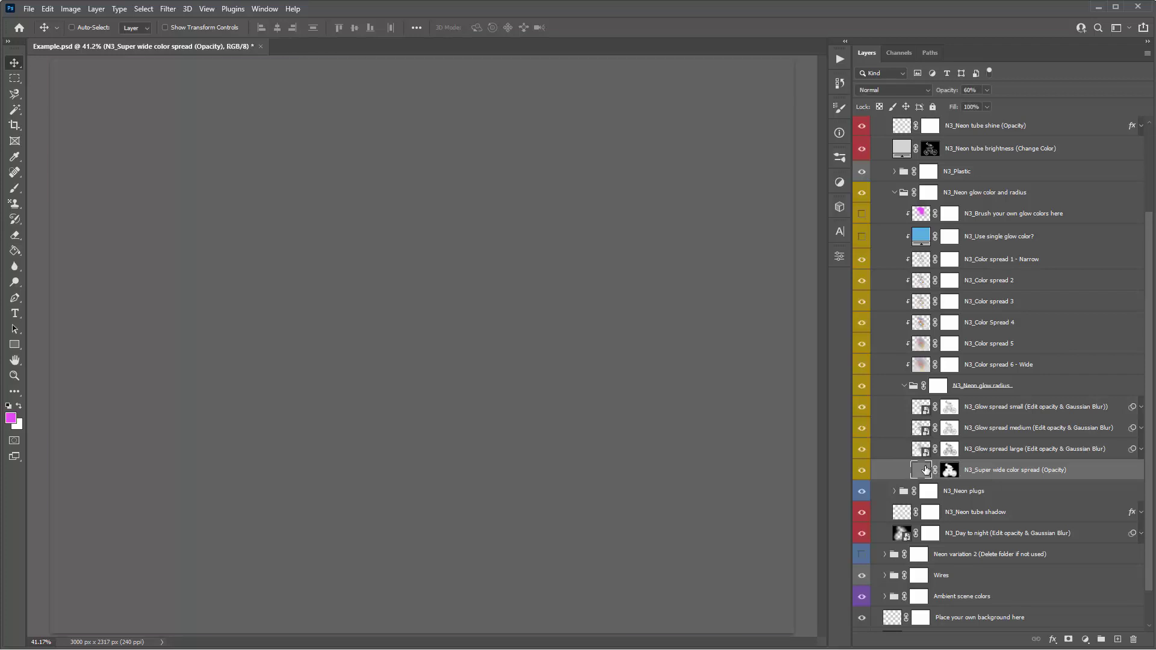
click(951, 476)
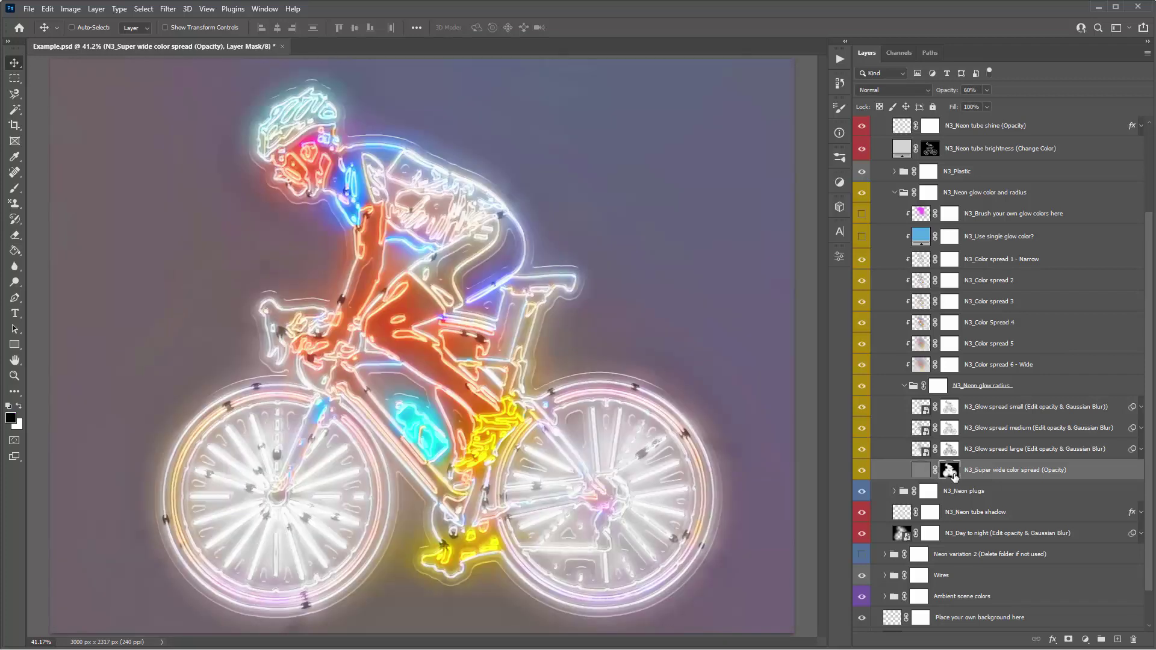
shift+click(952, 471)
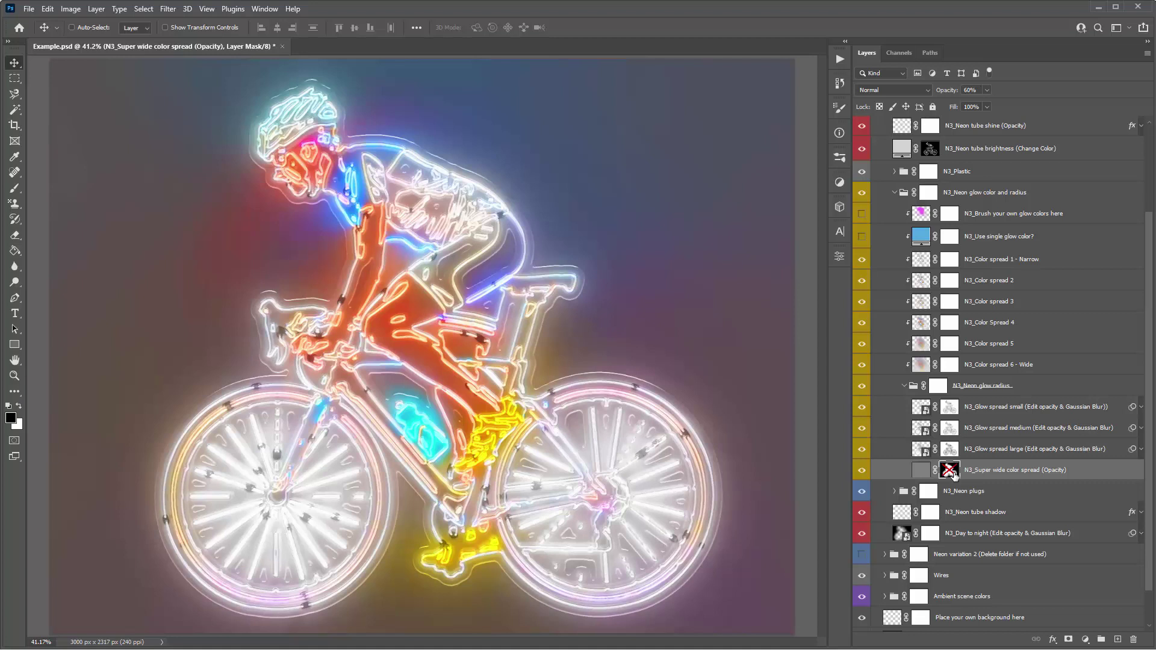
shift+click(955, 476)
shift+click(953, 475)
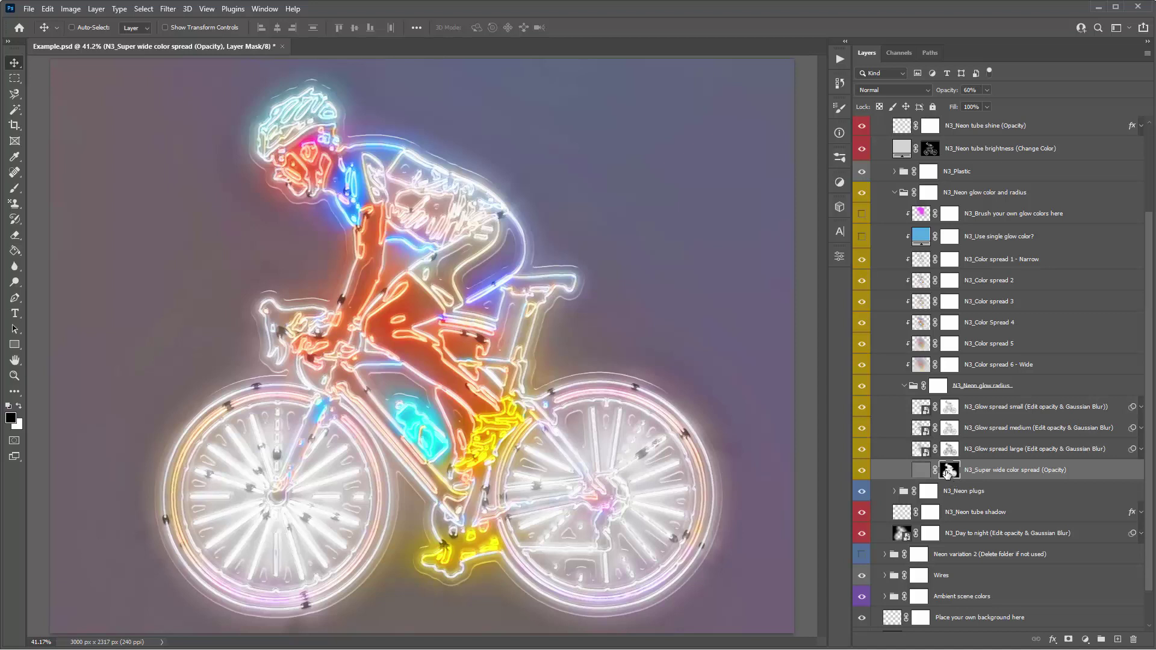
click(168, 8)
mouse_move(211, 163)
click(363, 210)
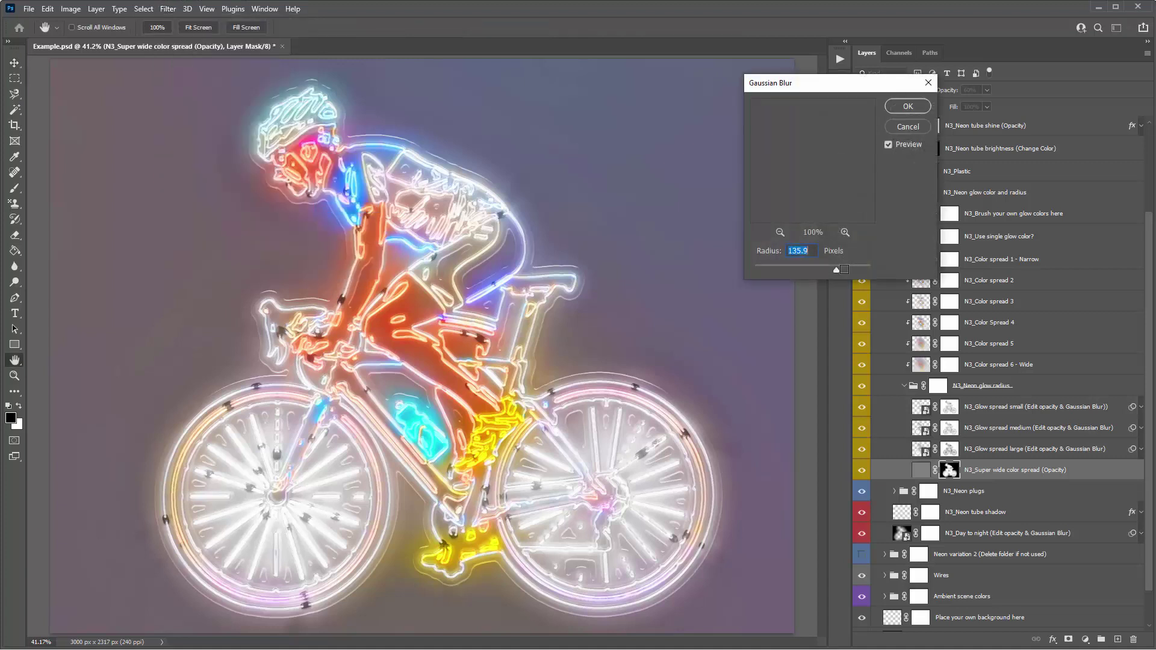
click(796, 269)
click(815, 270)
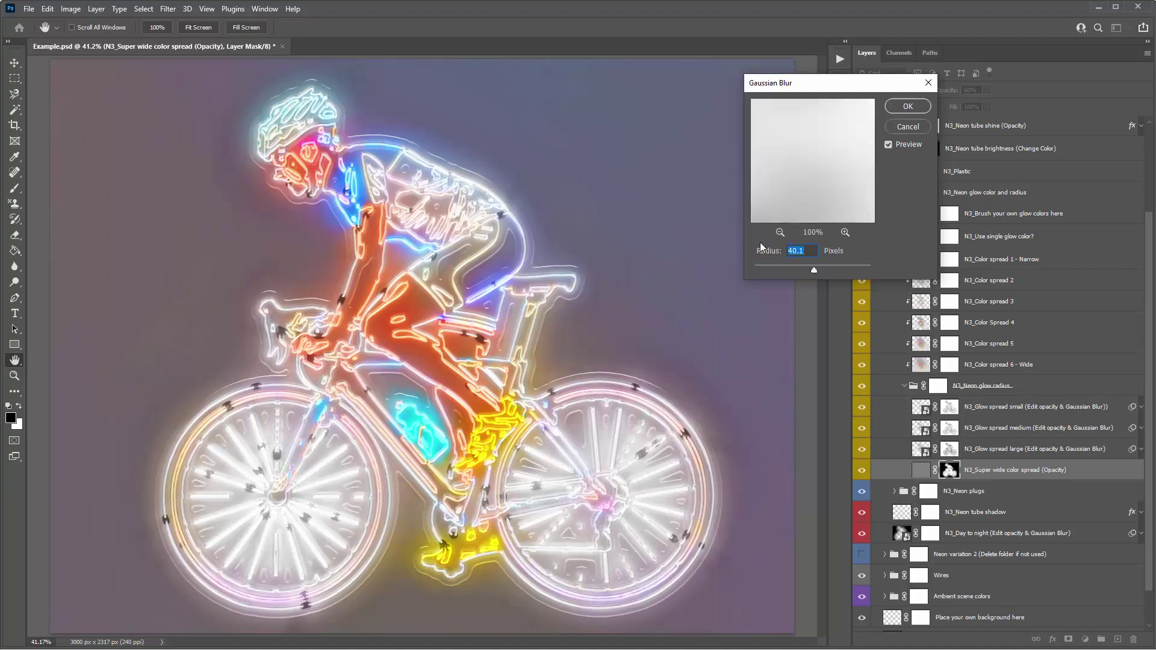
click(912, 126)
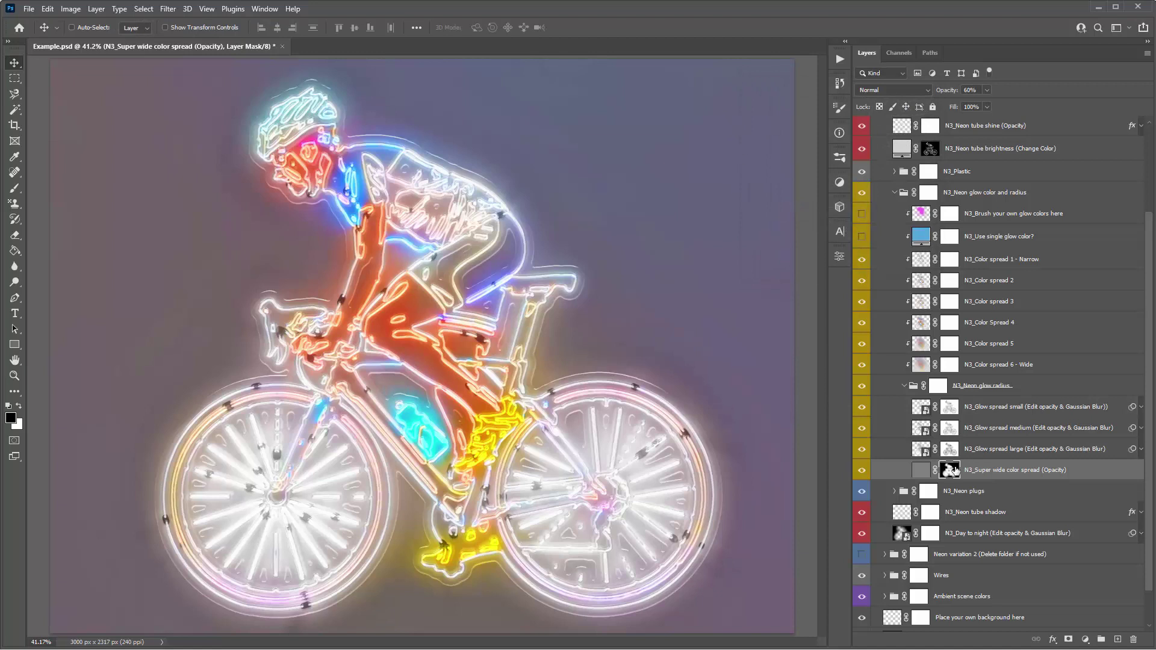
Disable the mask on the N3_Super wide color spread layer and save the document
shift+click(950, 471)
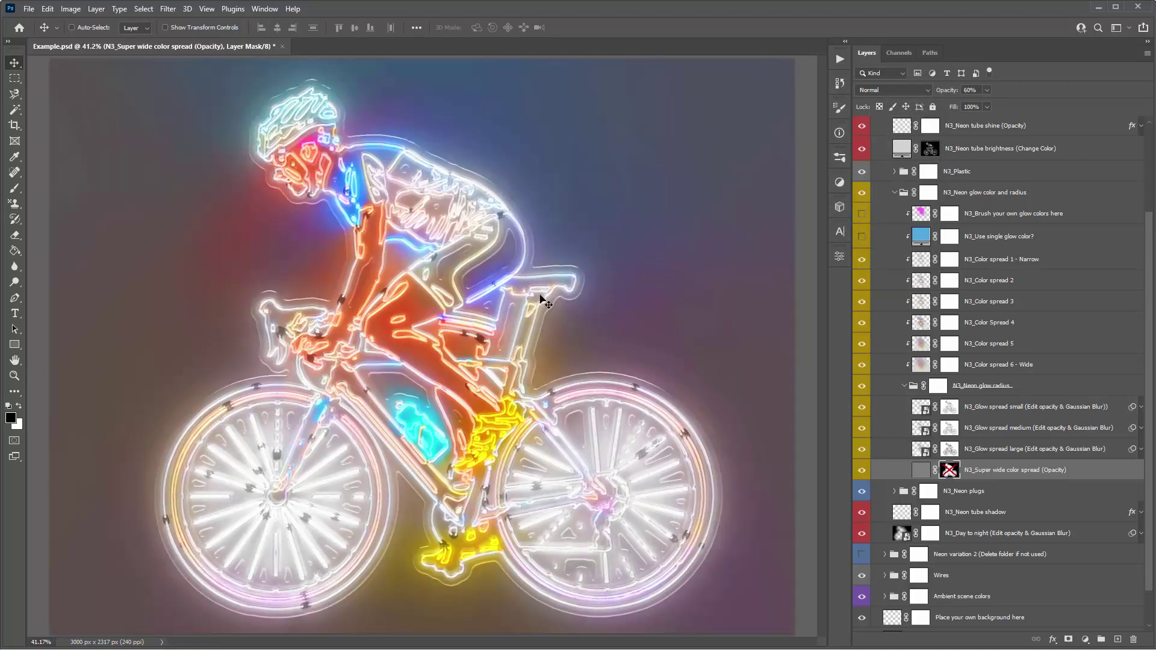
key(ctrl+s)
Show the N3_Use single glow color? layer and compare the glow with the super wide color spread layer hidden and shown
click(862, 236)
click(862, 237)
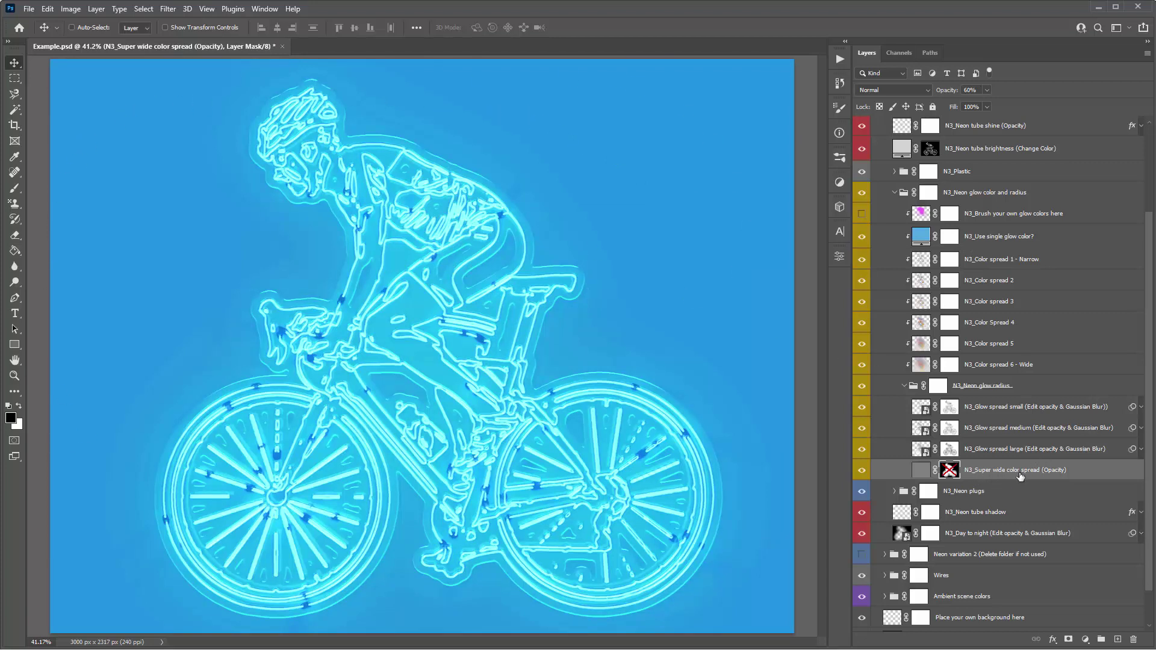
click(863, 470)
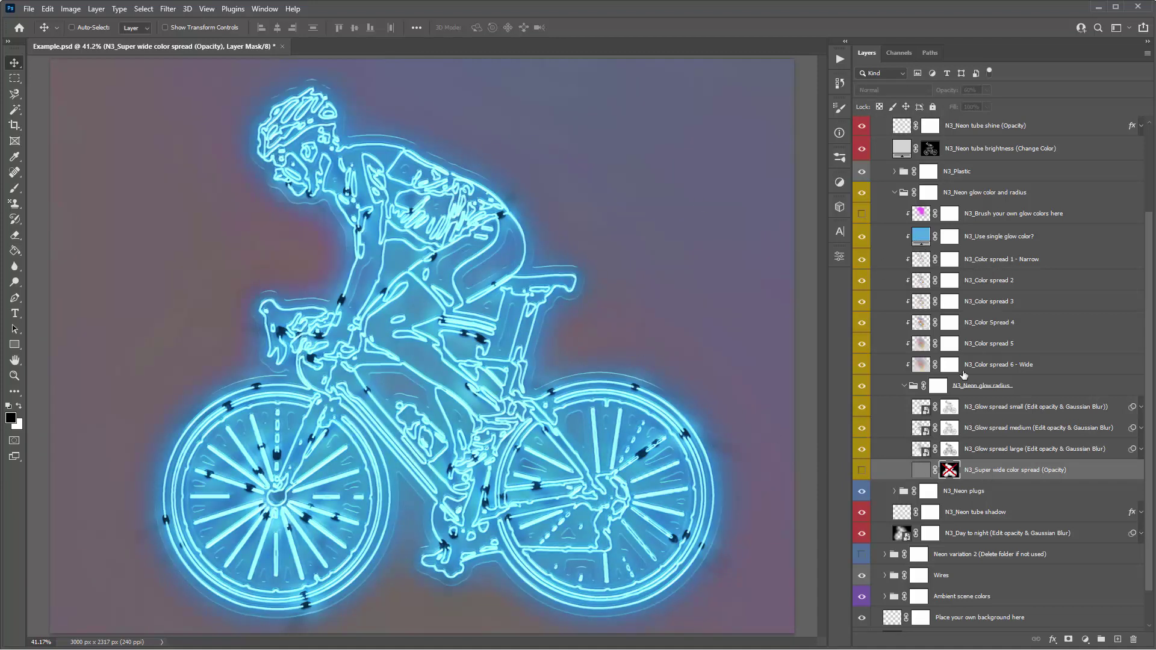
click(994, 412)
shift+click(983, 450)
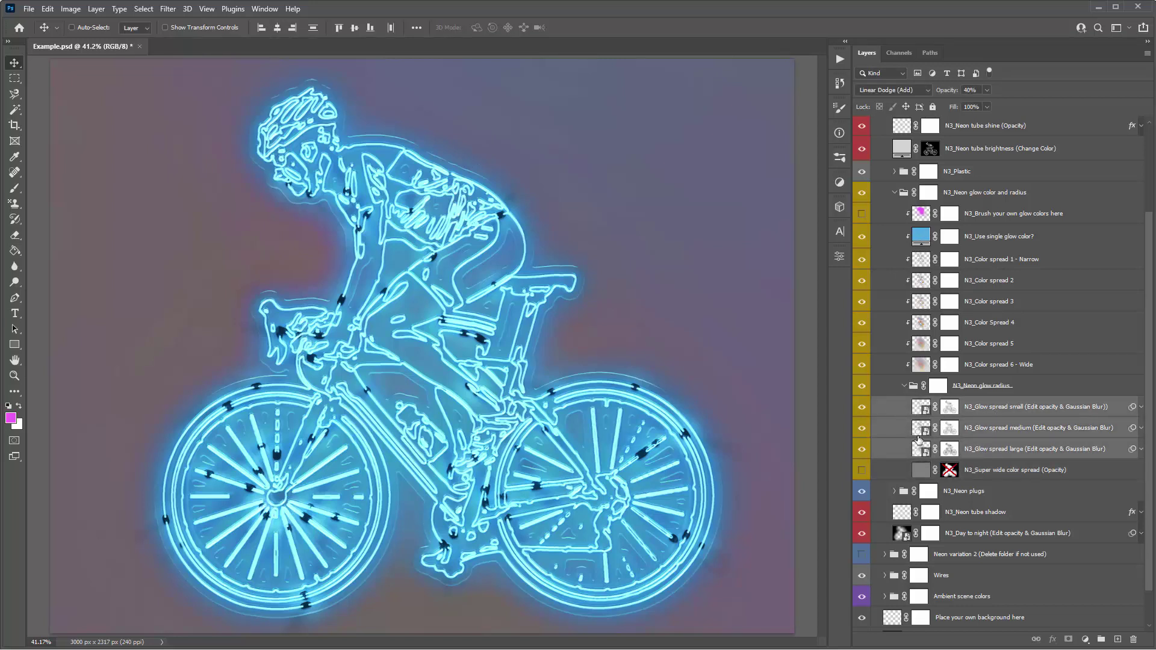
click(975, 471)
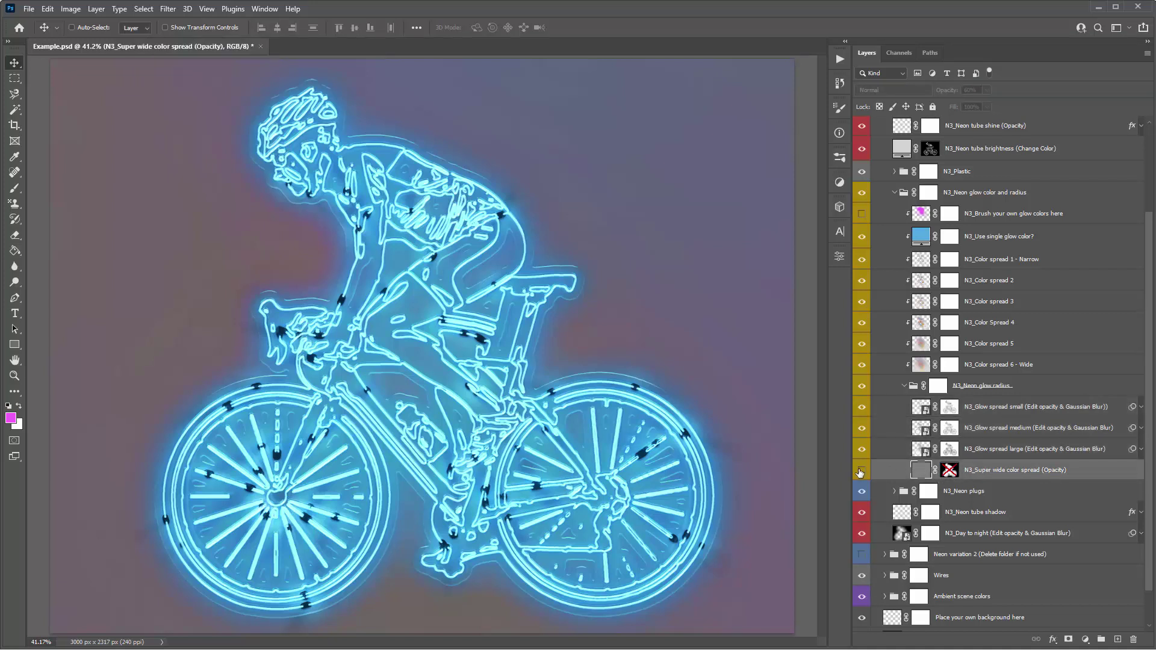
click(862, 470)
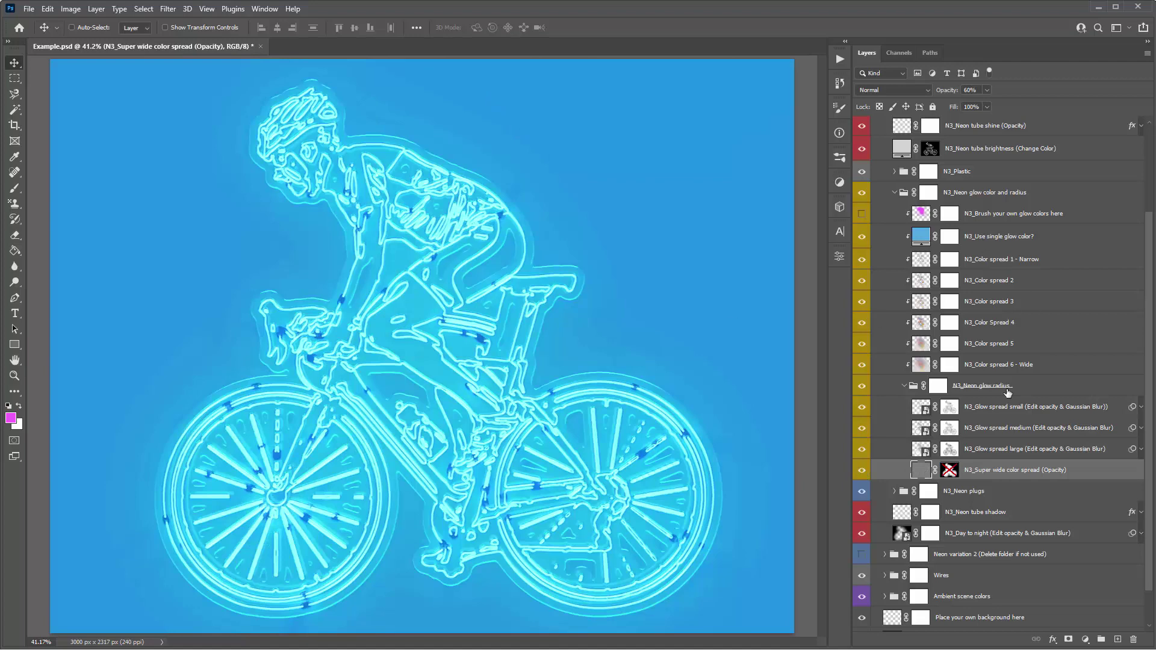
Set the N3_Super wide color spread layer's opacity to 13% and hide the N3_Use single glow color? layer
drag(948, 91, 599, 105)
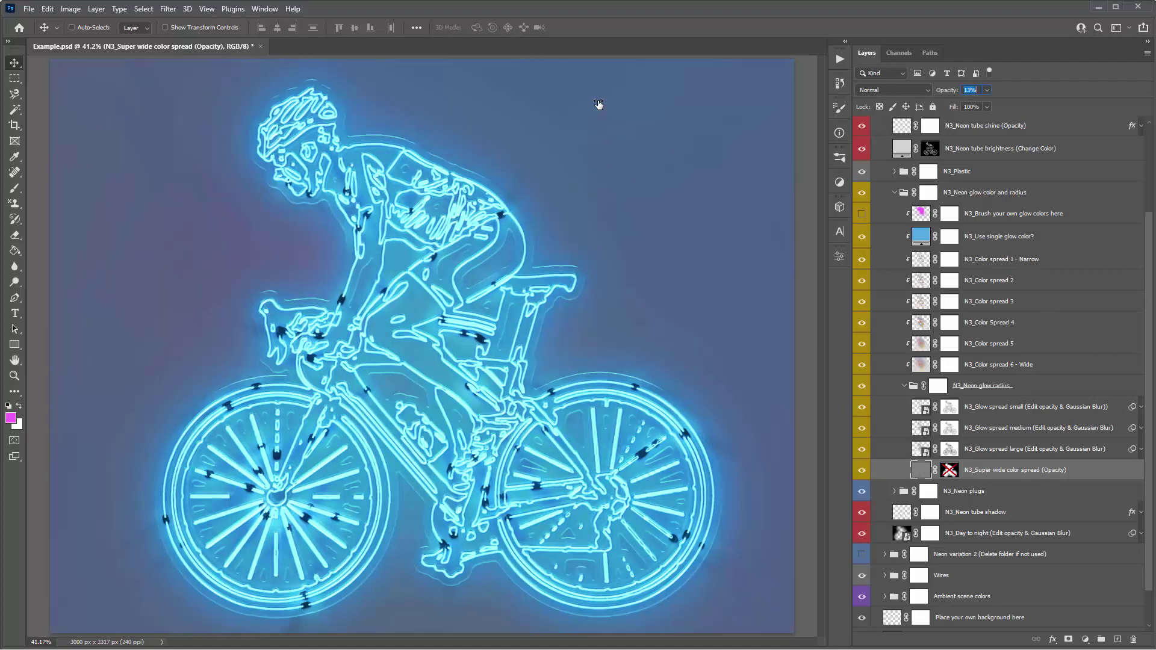
scroll(982, 368, down, 2)
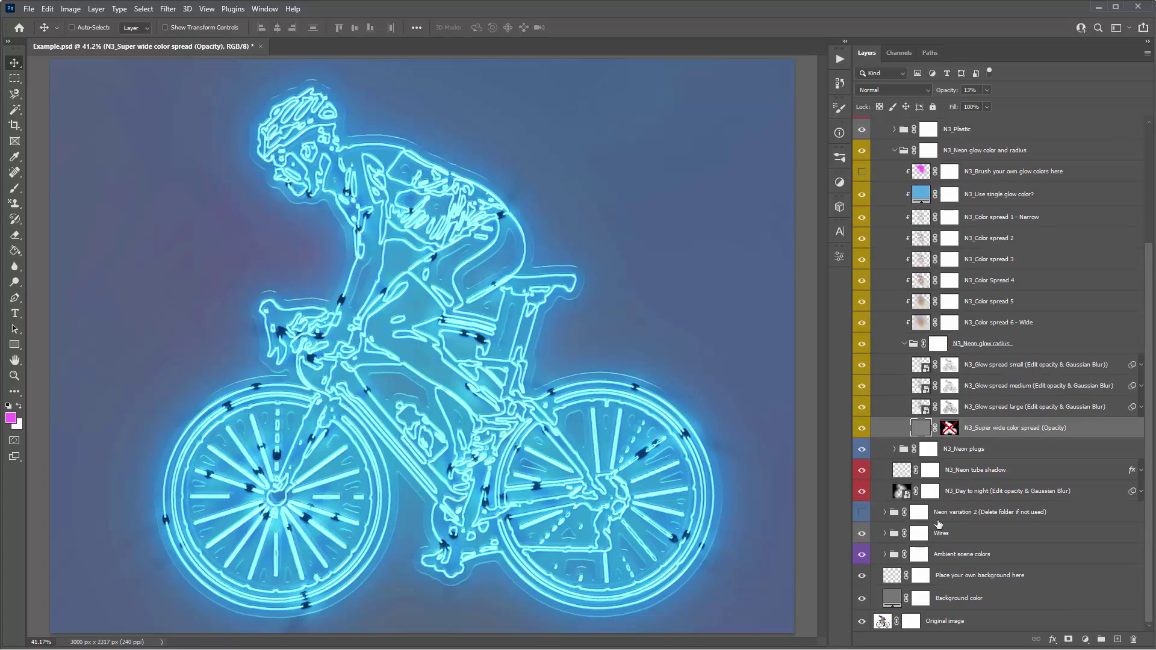
scroll(963, 443, up, 1)
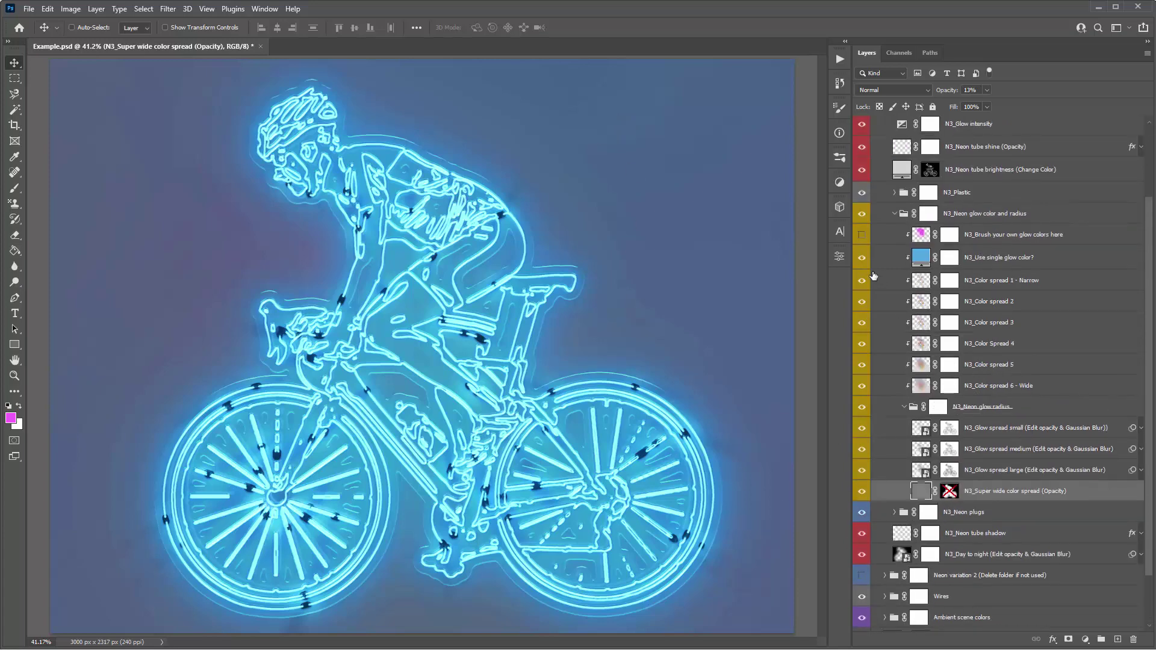
click(862, 259)
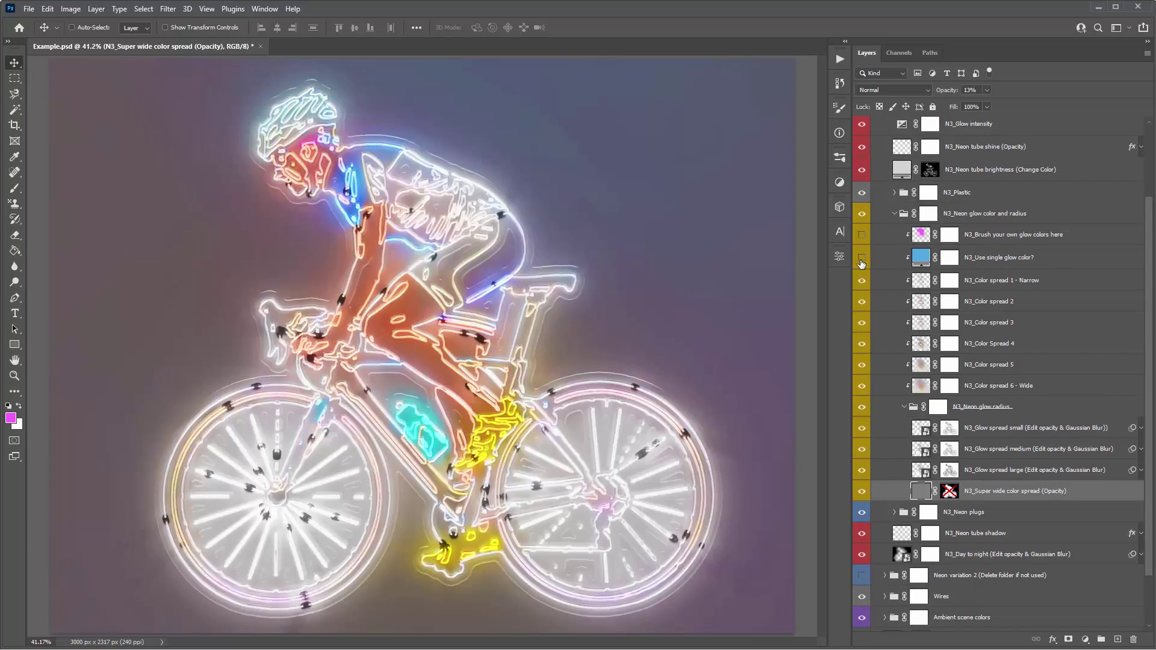
Collapse the N3_Neon glow color and radius group and compare the image with the N3_Neon plugs group hidden and shown
click(1032, 214)
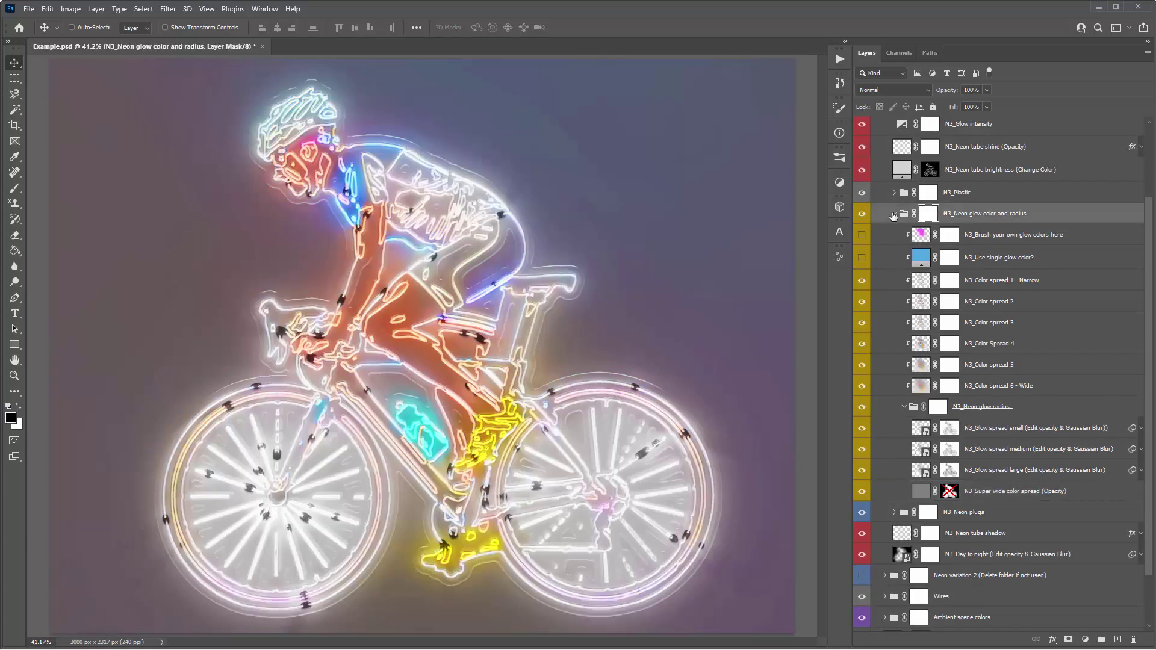
click(895, 215)
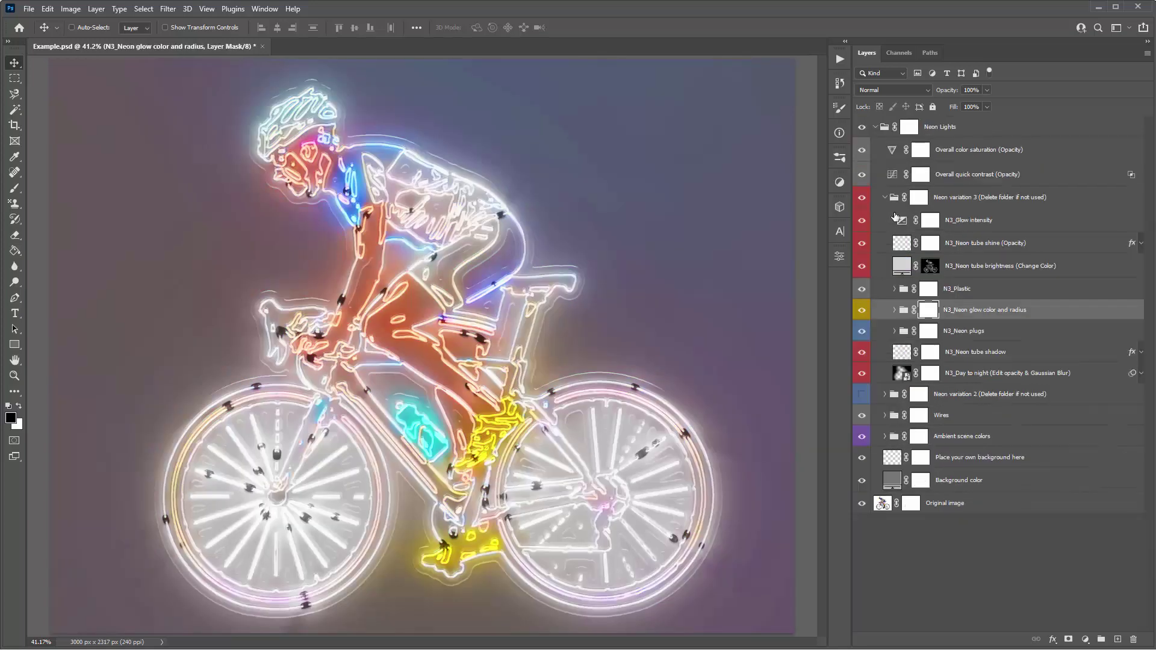
click(961, 337)
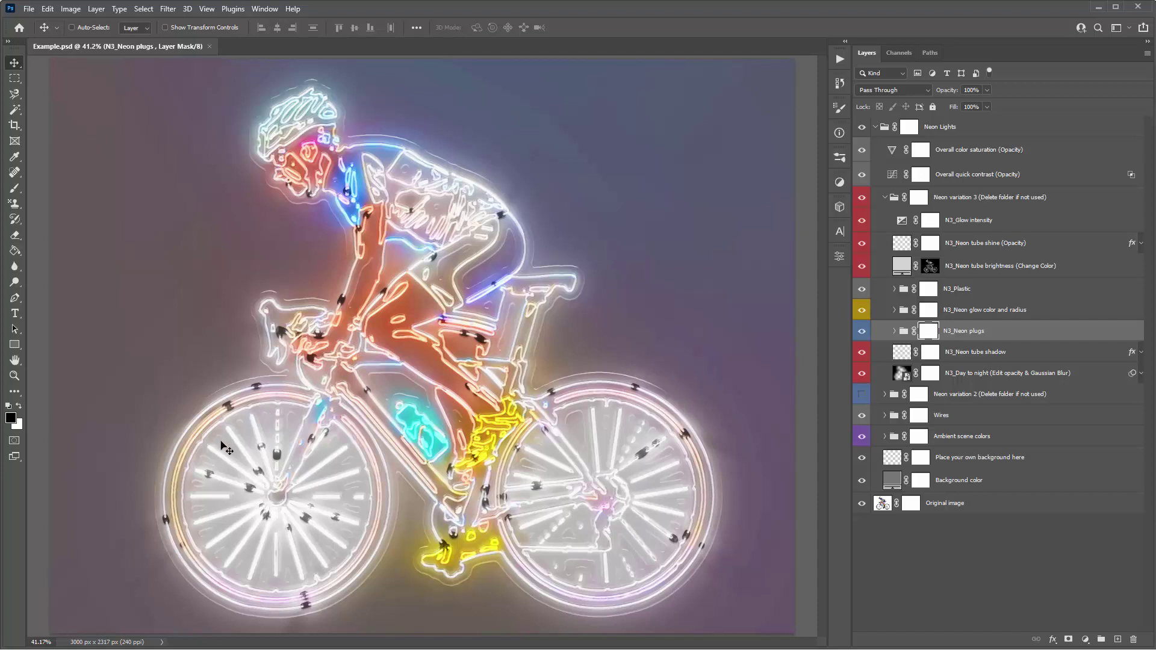
click(862, 332)
click(862, 332)
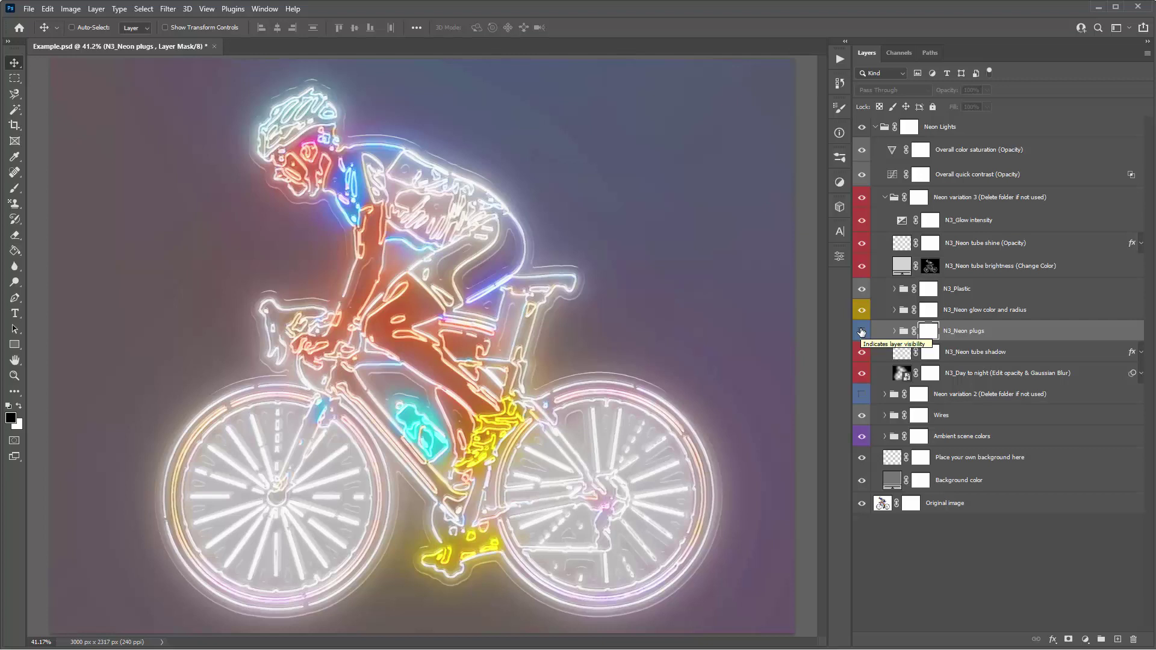
click(862, 332)
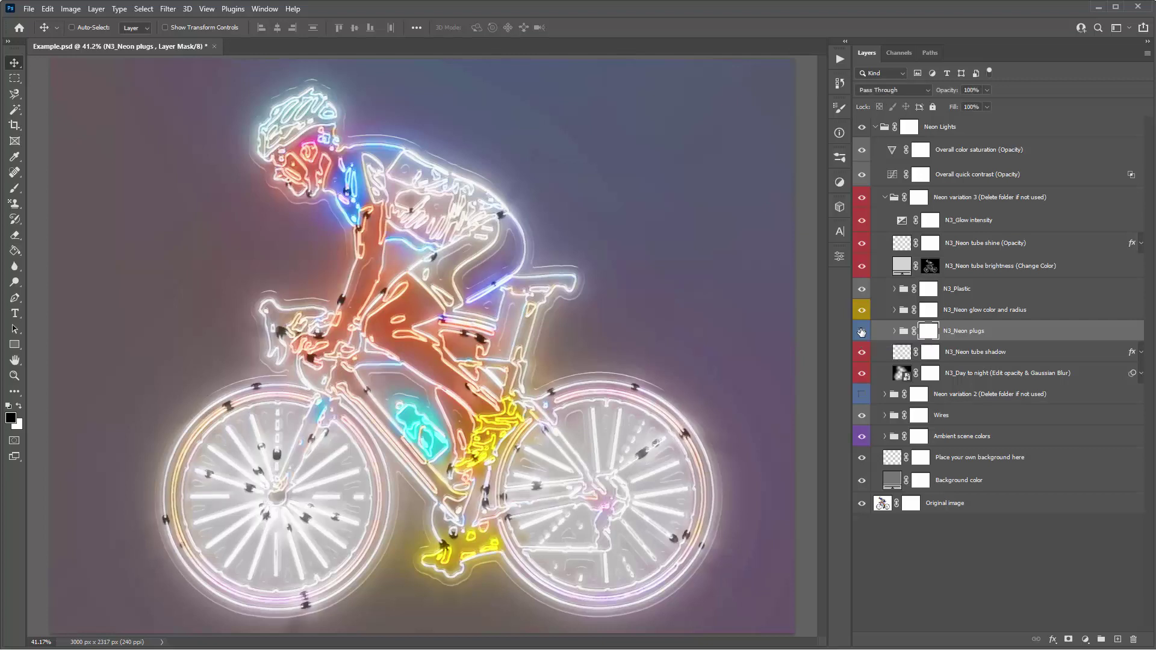
Expand the N3_Neon plugs group and check the effect of its N3_Neon plugs layer by hiding and showing it
click(901, 334)
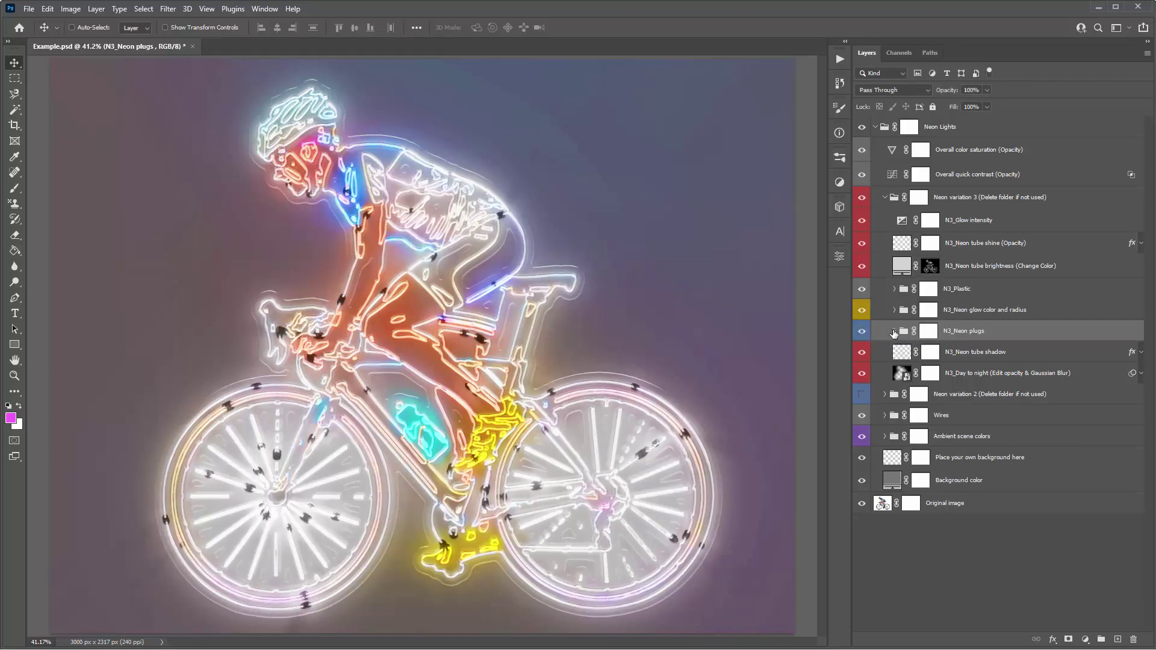
click(895, 332)
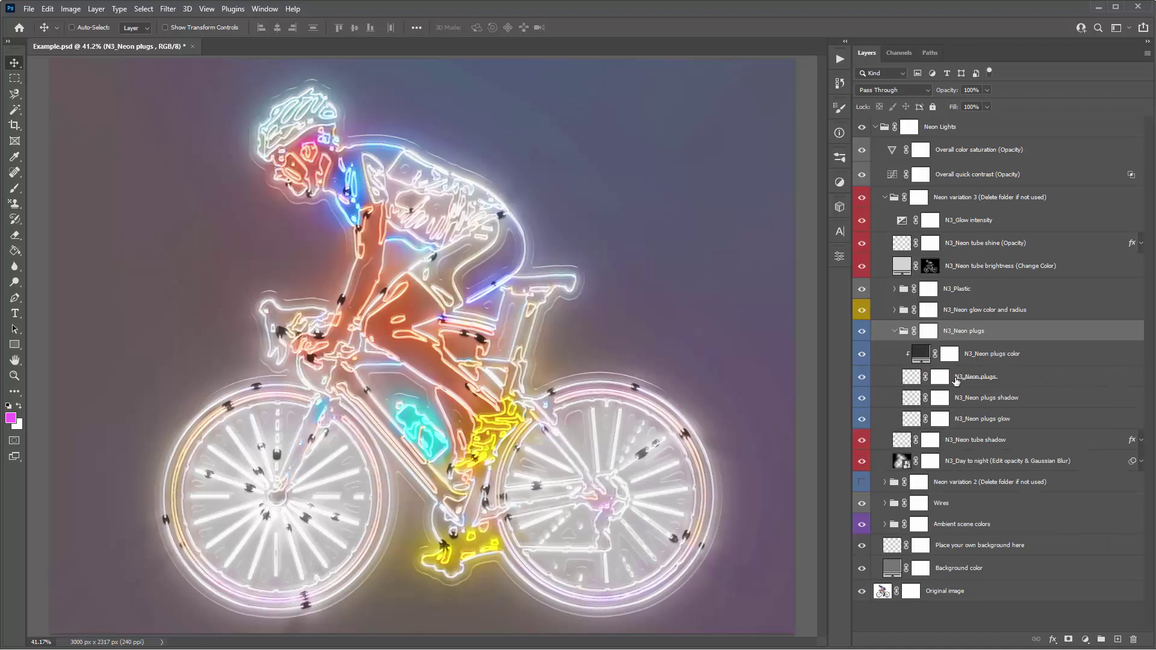
click(982, 383)
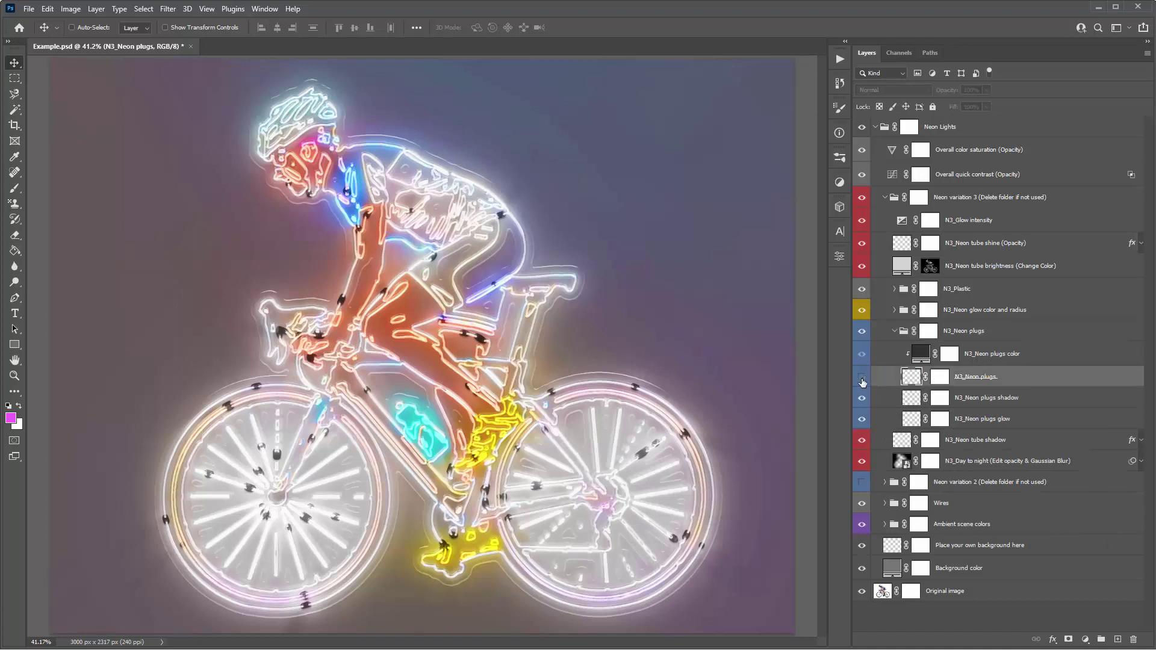
click(863, 378)
click(863, 379)
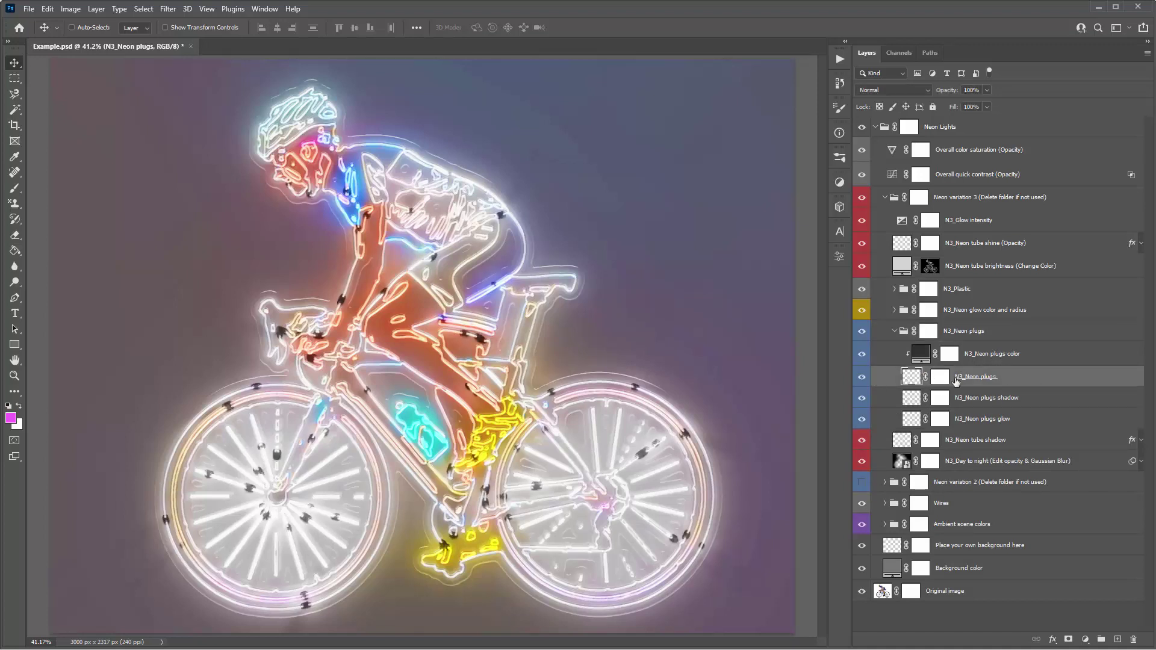
click(1034, 354)
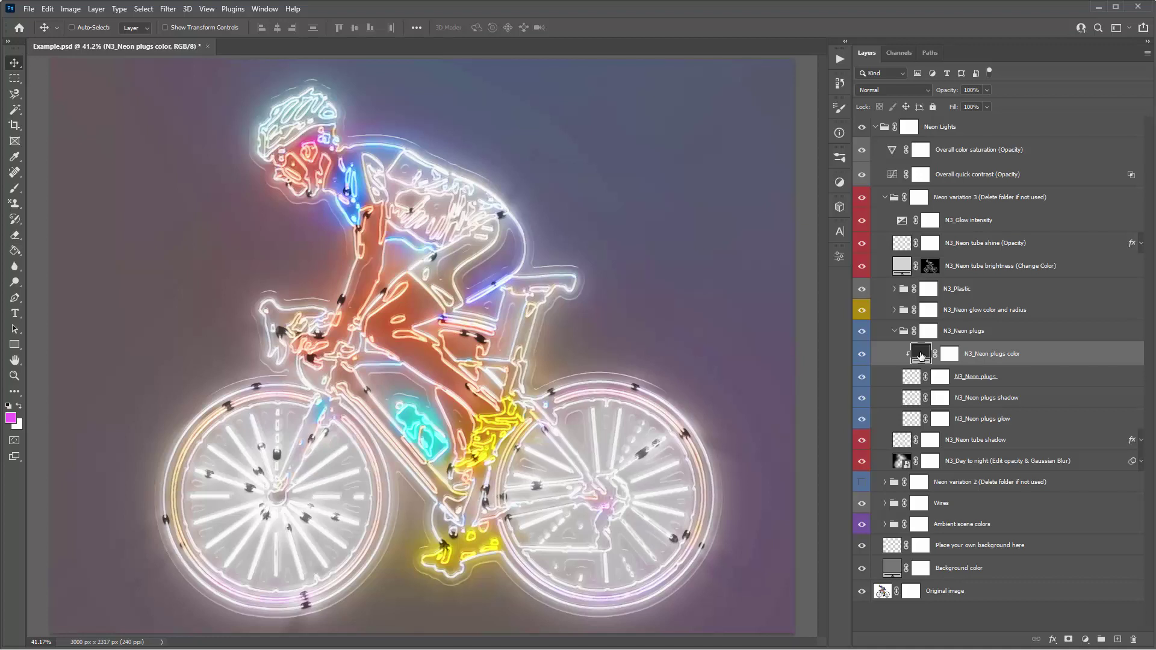
double_click(921, 354)
drag(641, 78, 780, 68)
drag(700, 191, 693, 167)
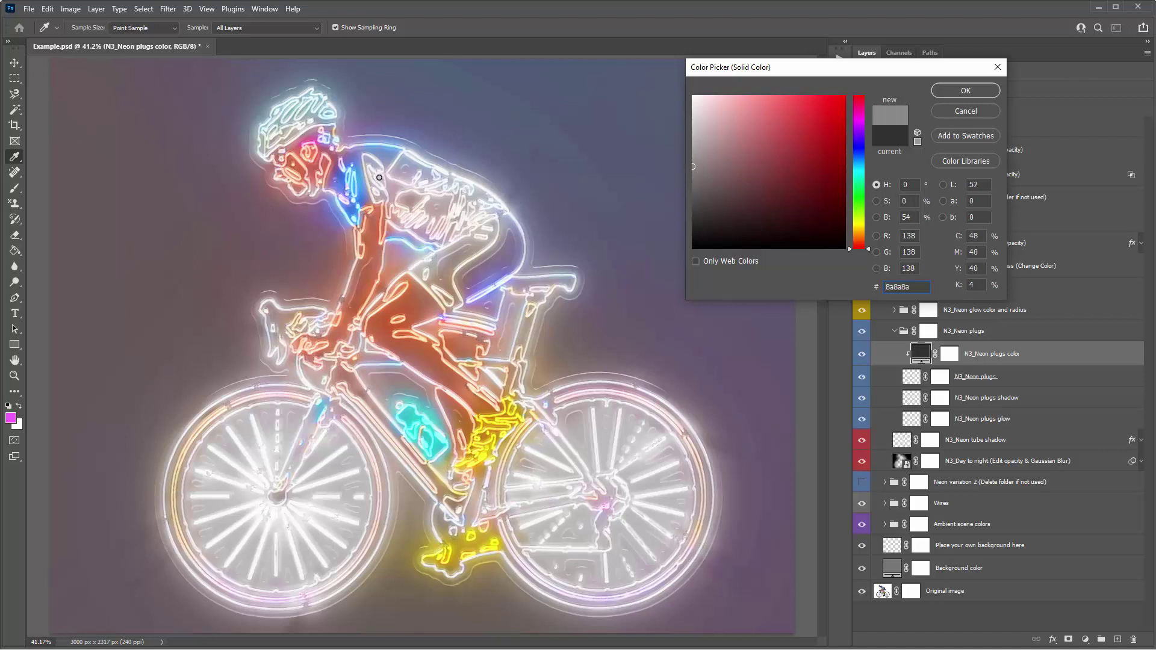
click(642, 454)
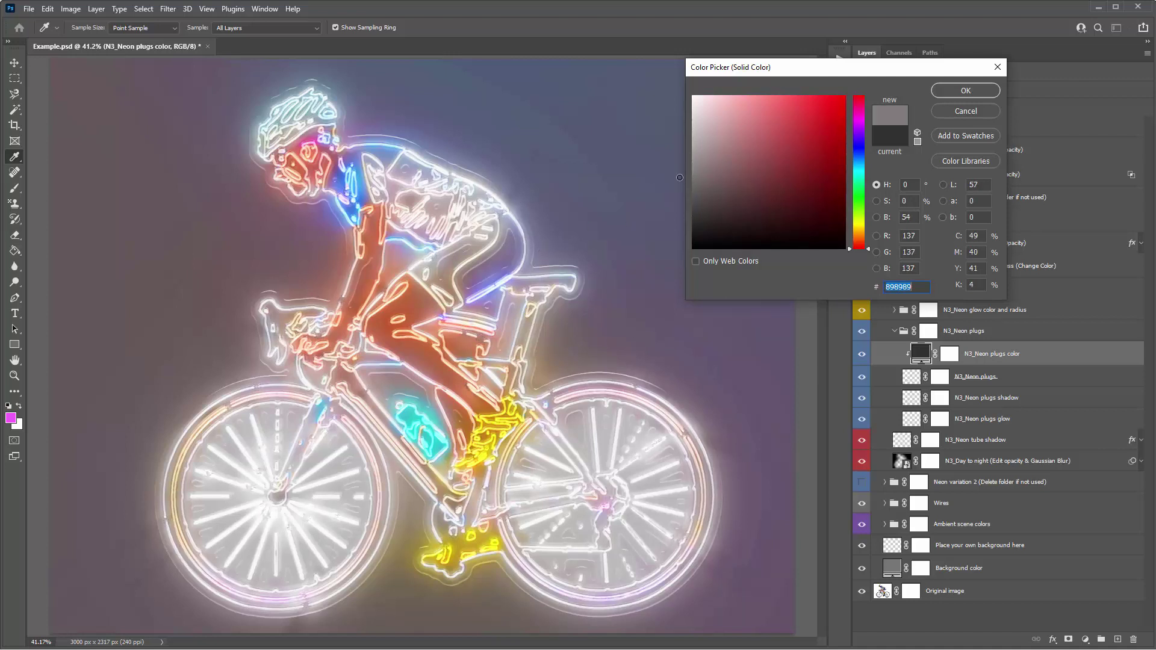
click(977, 111)
Compare the image with the N3_Neon plugs shadow layer hidden and shown, and try strengthening the shadow with a duplicate layer
click(1031, 400)
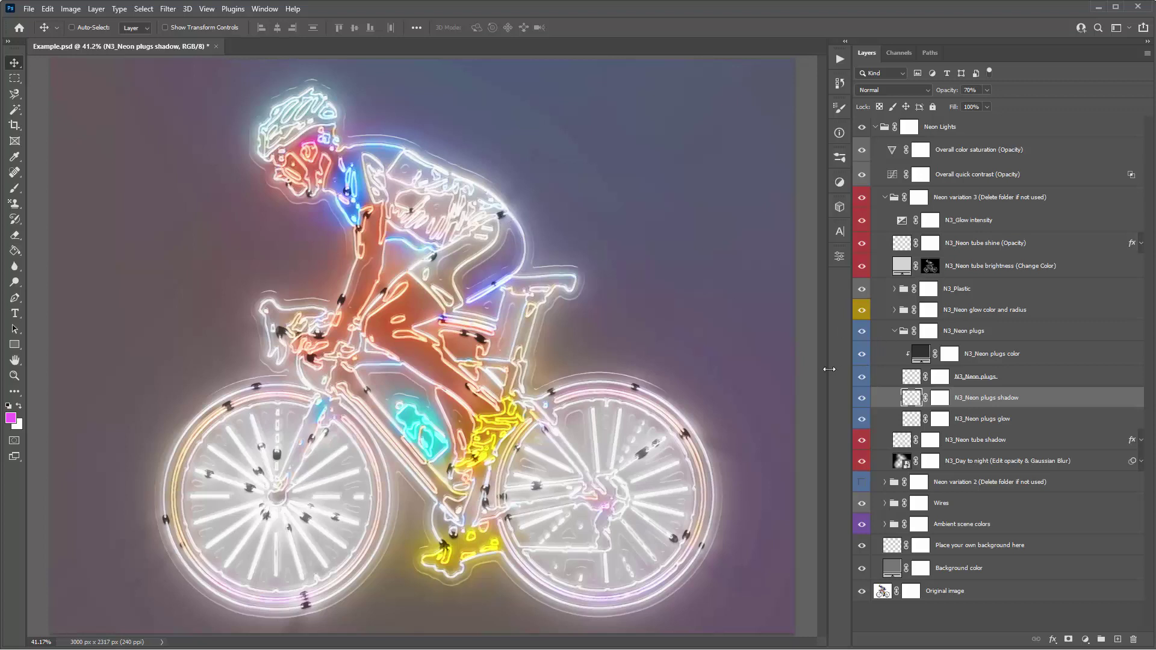
click(861, 399)
click(861, 399)
drag(1027, 400, 1046, 410)
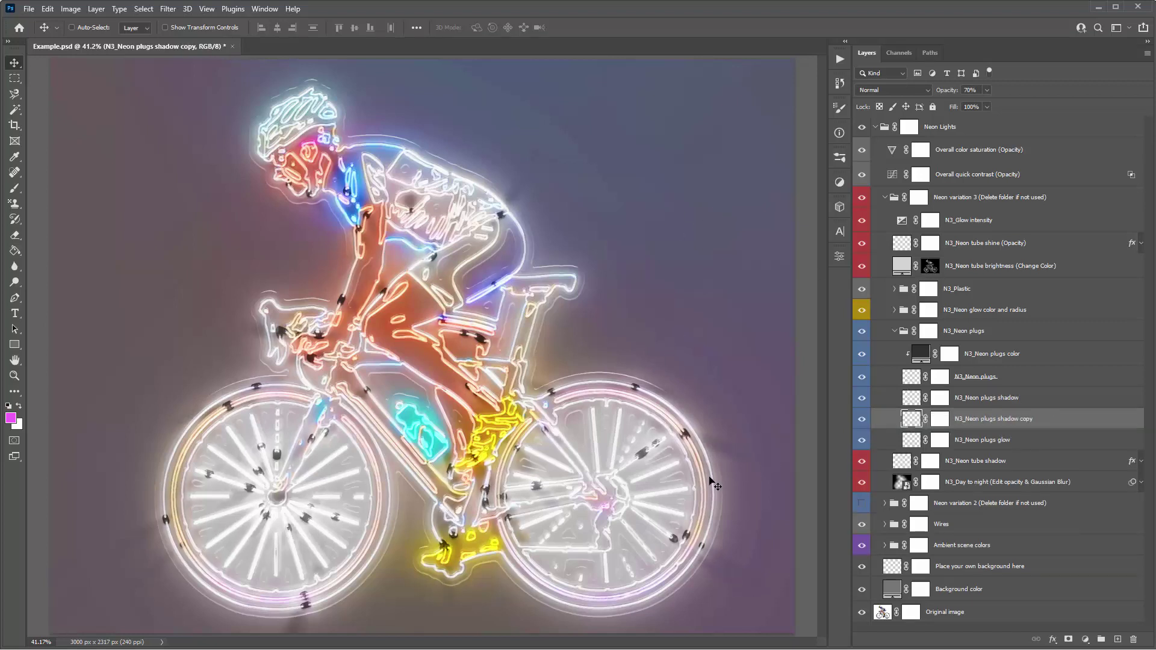
key(ctrl+z)
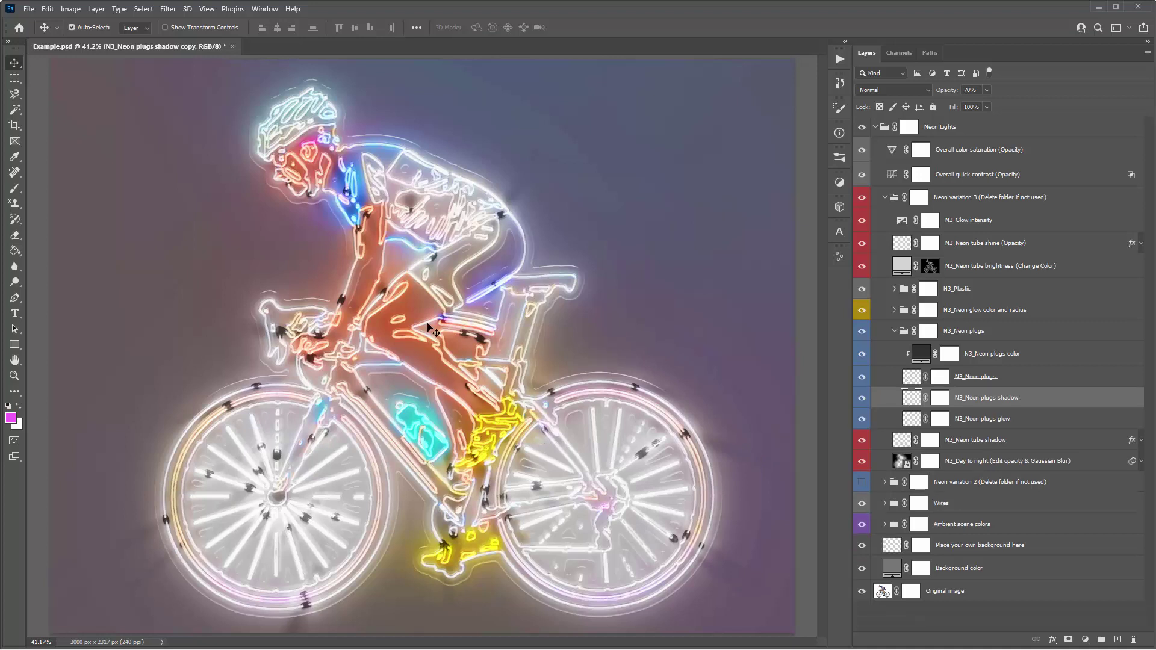
Compare the image with the N3_Neon plugs glow layer hidden and shown, and try strengthening the glow with a duplicate layer
click(1030, 420)
click(862, 421)
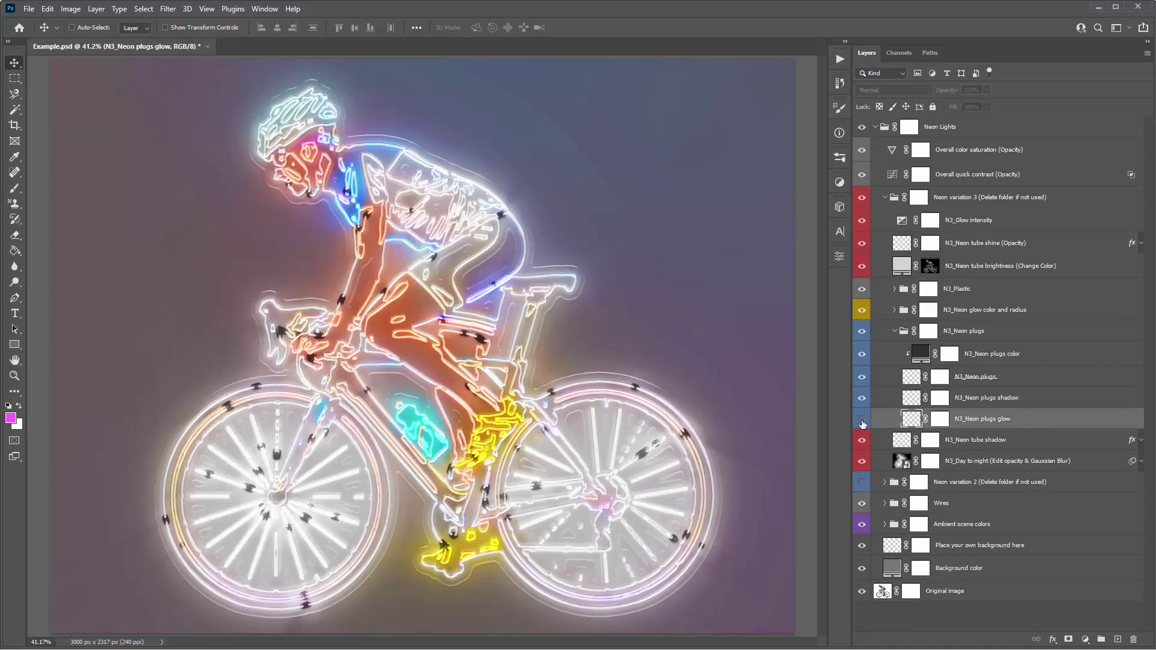
click(862, 420)
click(862, 421)
click(862, 420)
click(862, 421)
click(862, 420)
drag(1017, 424, 1038, 428)
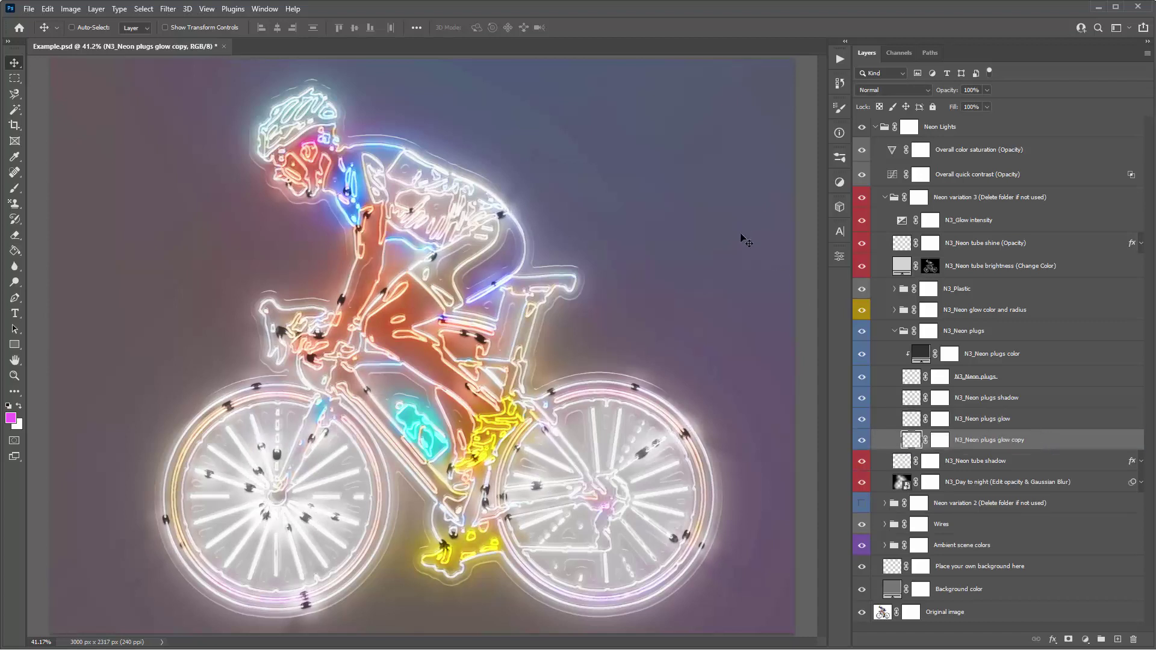
key(ctrl+z)
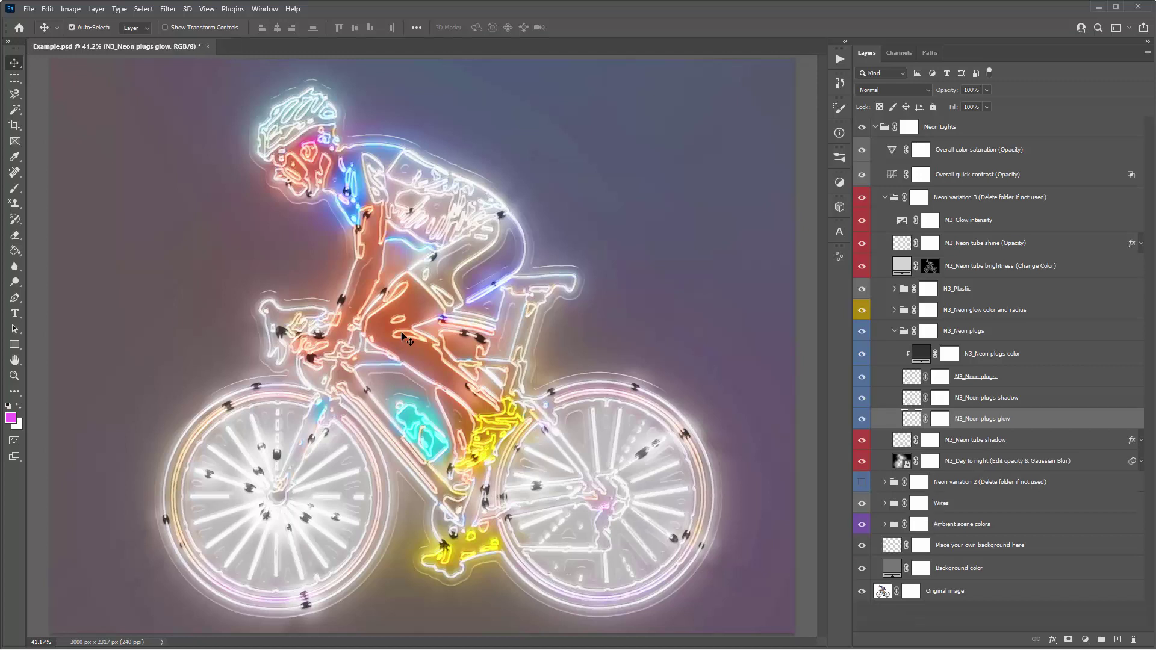
Collapse the N3_Neon plugs group and compare the image with the N3_Neon tube shadow layer hidden and shown
click(928, 330)
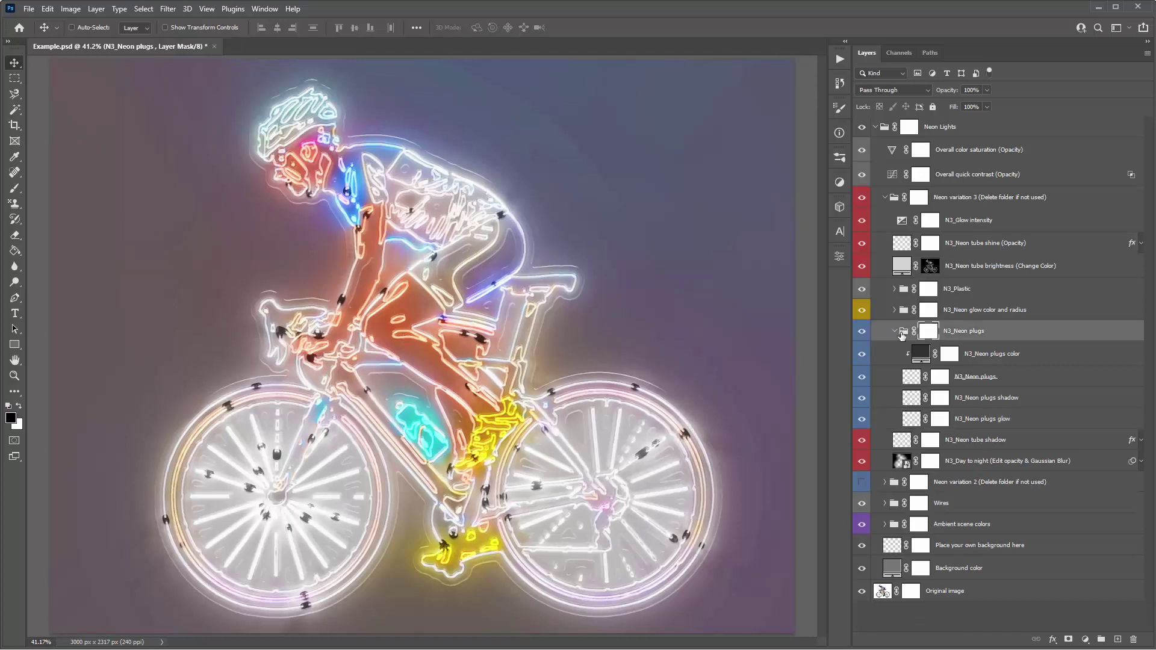
click(894, 330)
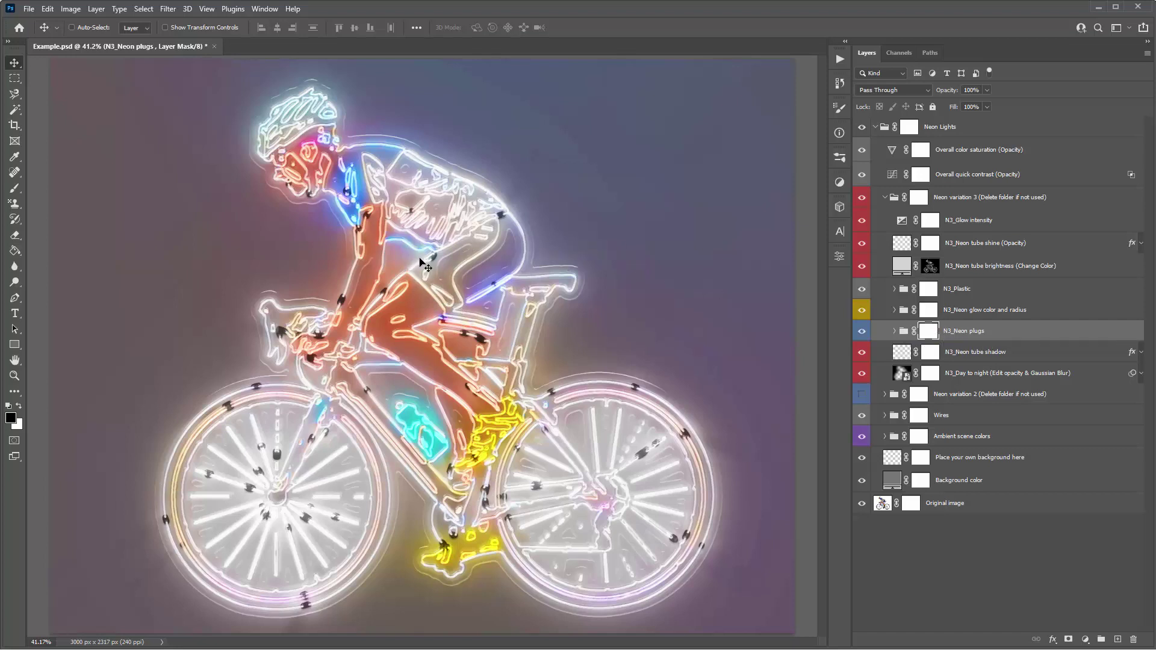
click(1031, 356)
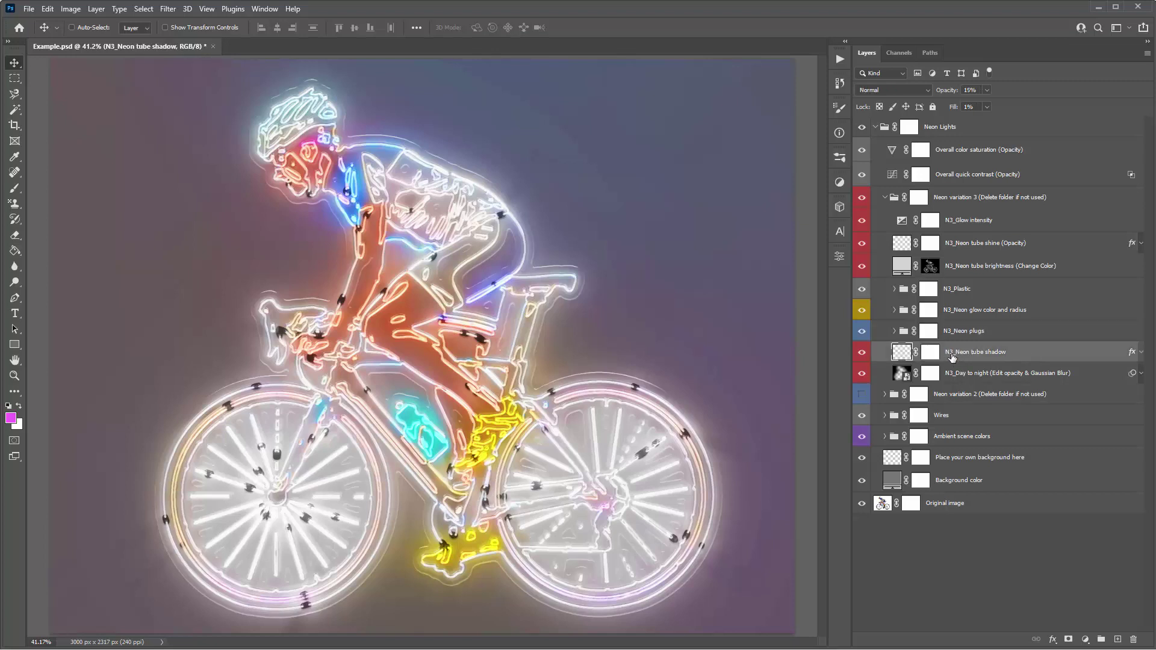
click(864, 352)
click(864, 353)
Raise the N3_Neon tube shadow layer's opacity to 100% and open its Drop Shadow settings
drag(939, 92, 1051, 106)
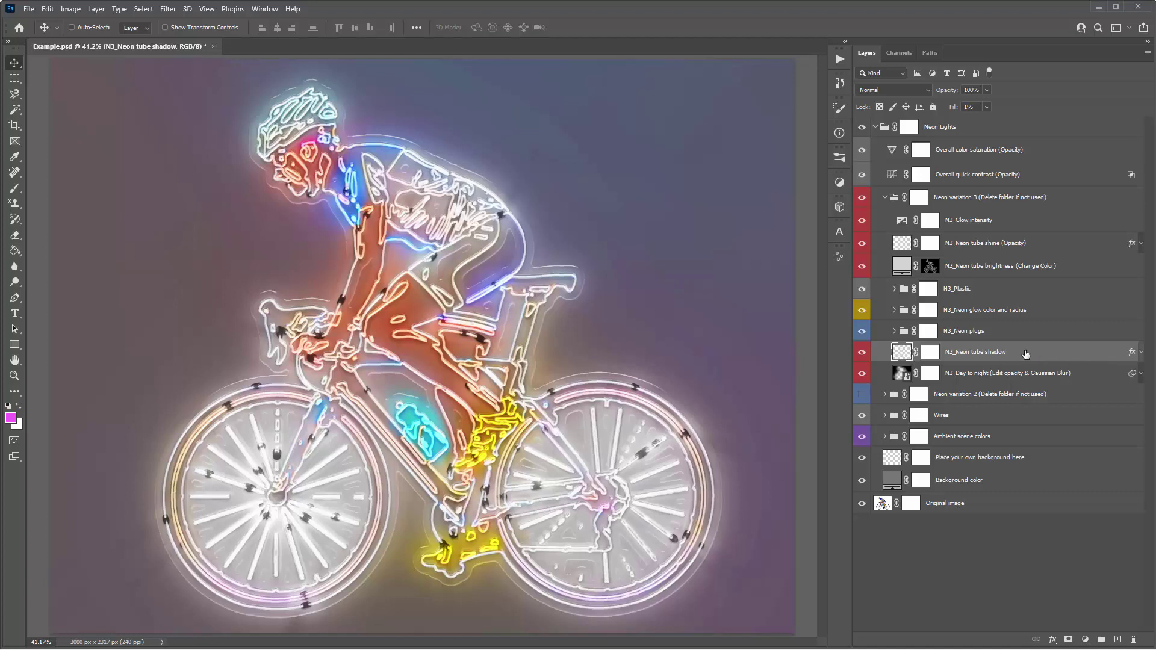
double_click(1027, 353)
drag(718, 51, 740, 52)
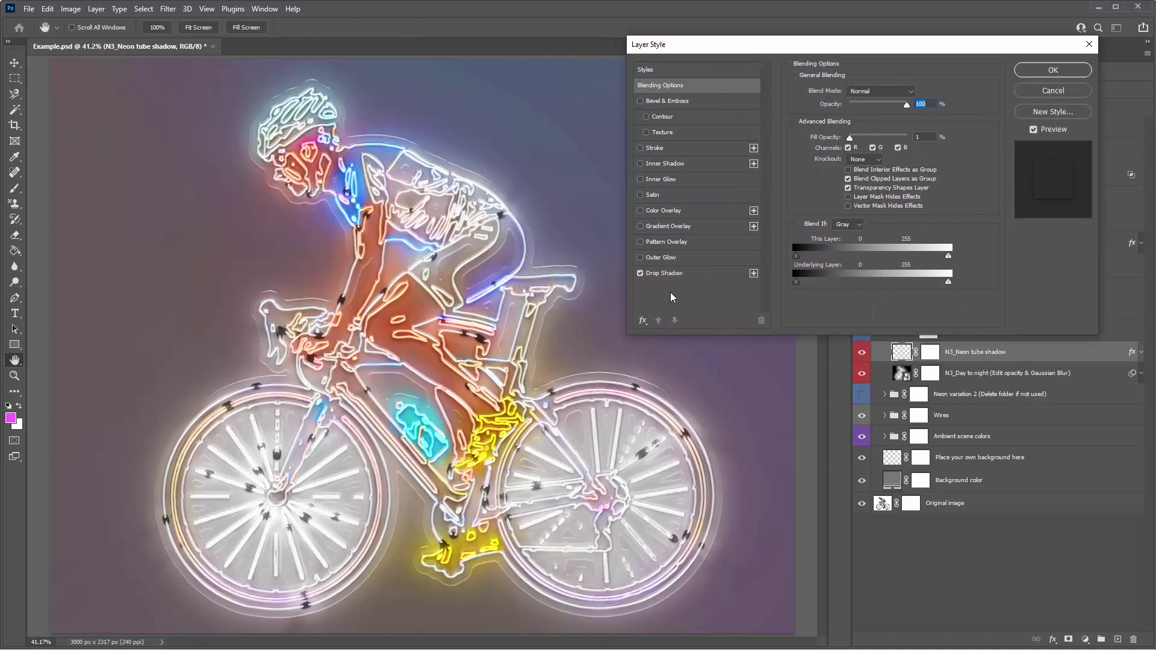
click(663, 273)
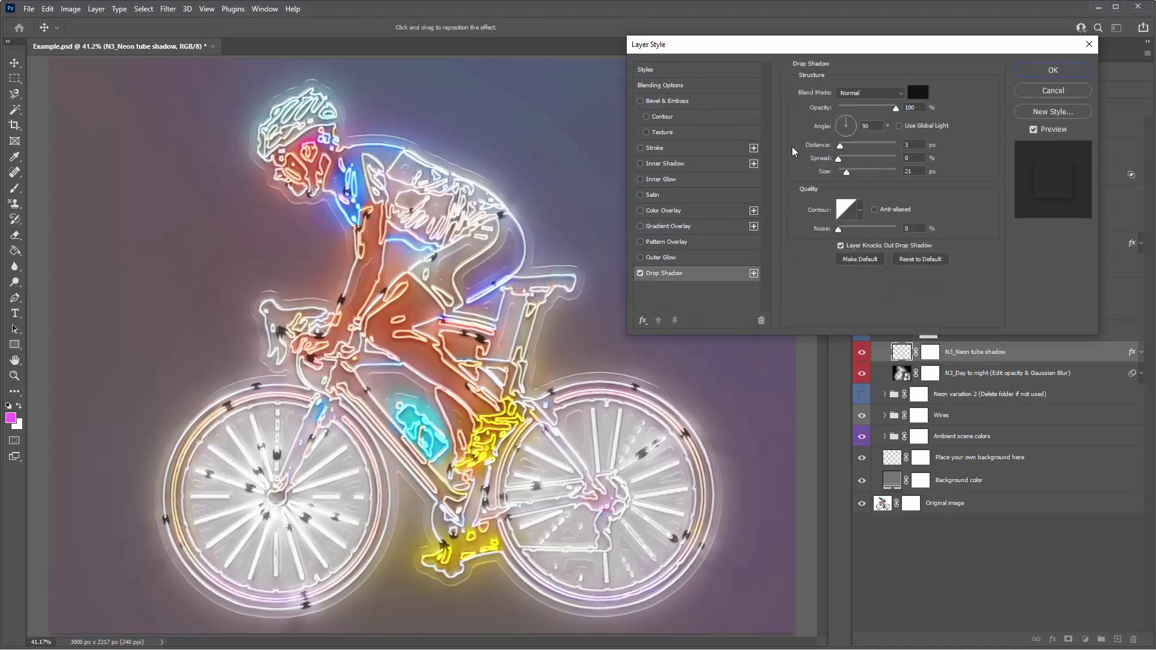
Try a Drop Shadow distance of 41 px and an angle of -64°, and return them to 3 px and 90°
click(864, 145)
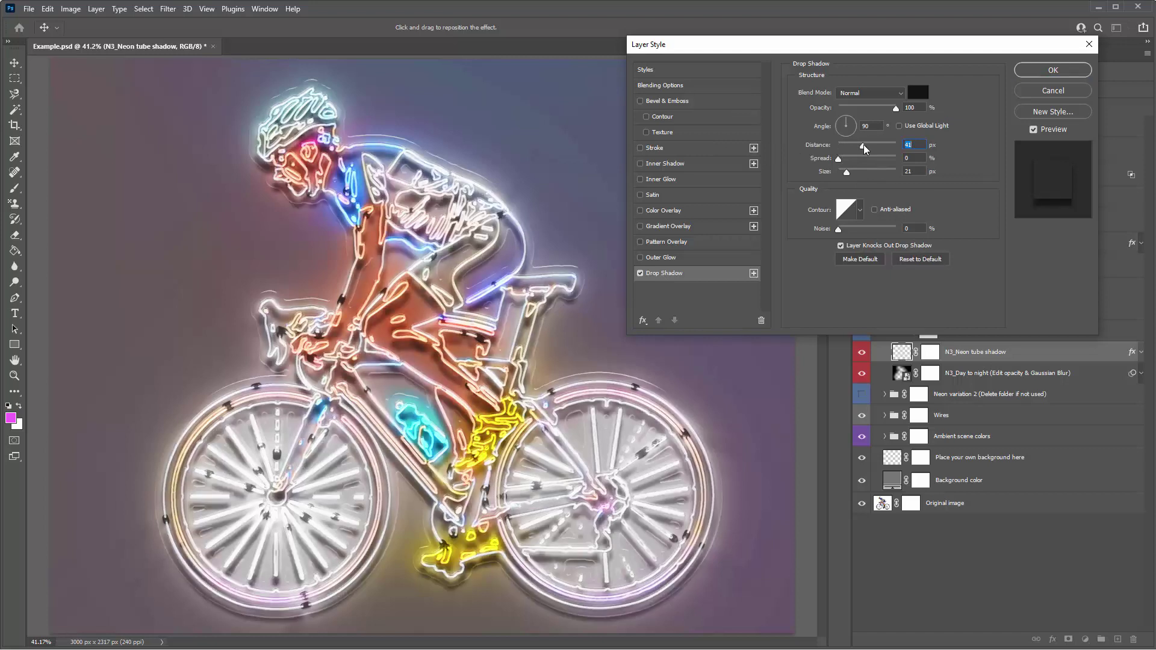
click(850, 132)
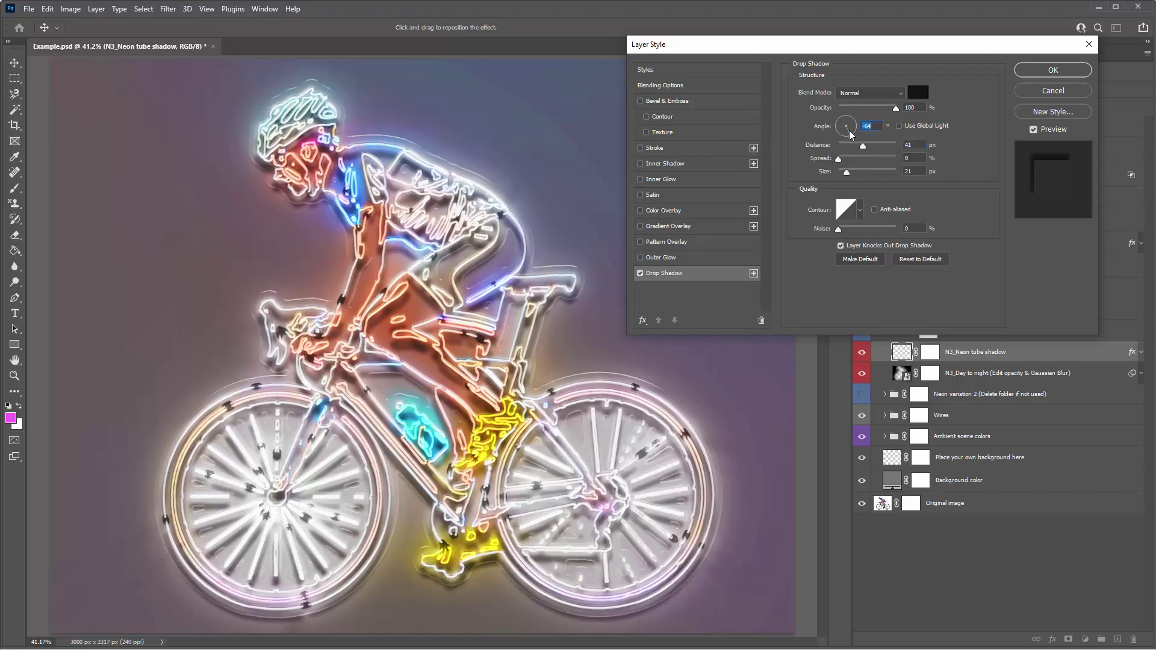
key(Tab)
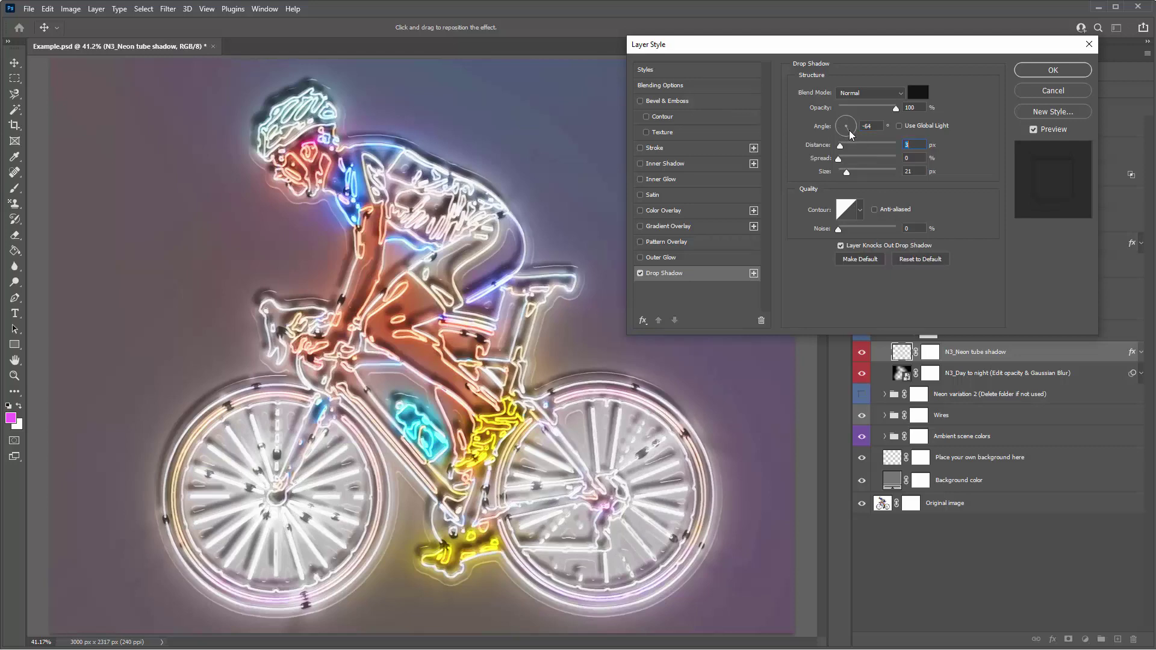
text(3)
text(90)
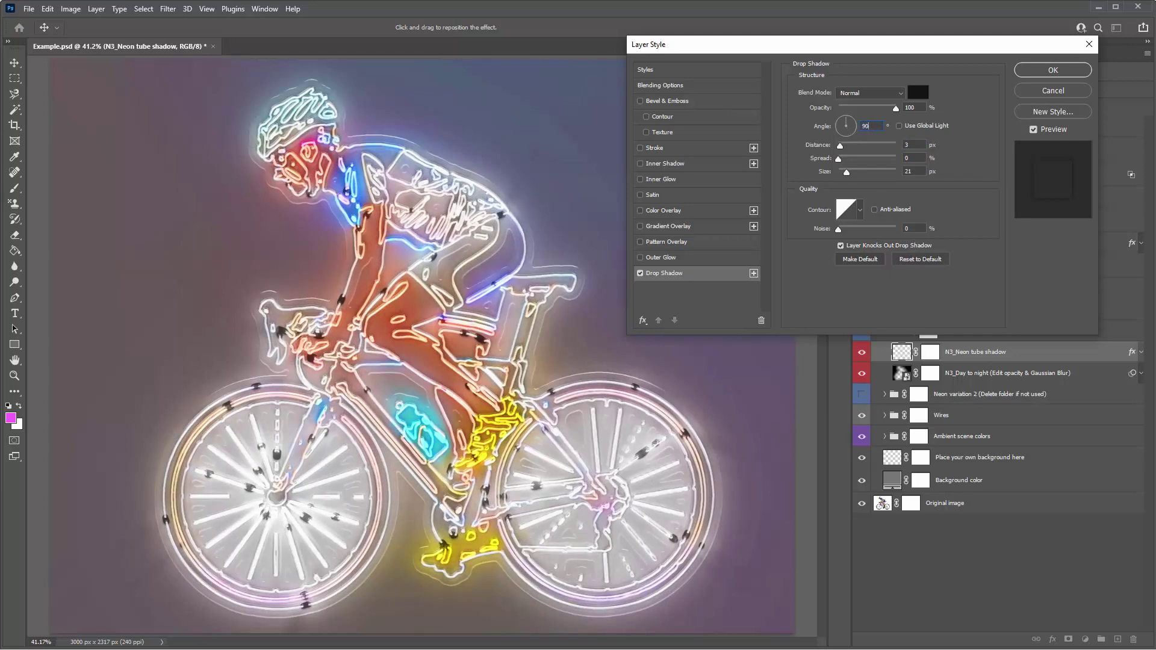
Try a Drop Shadow with 47 px distance, 54 px size and 52% opacity, and discard the layer style changes
click(862, 145)
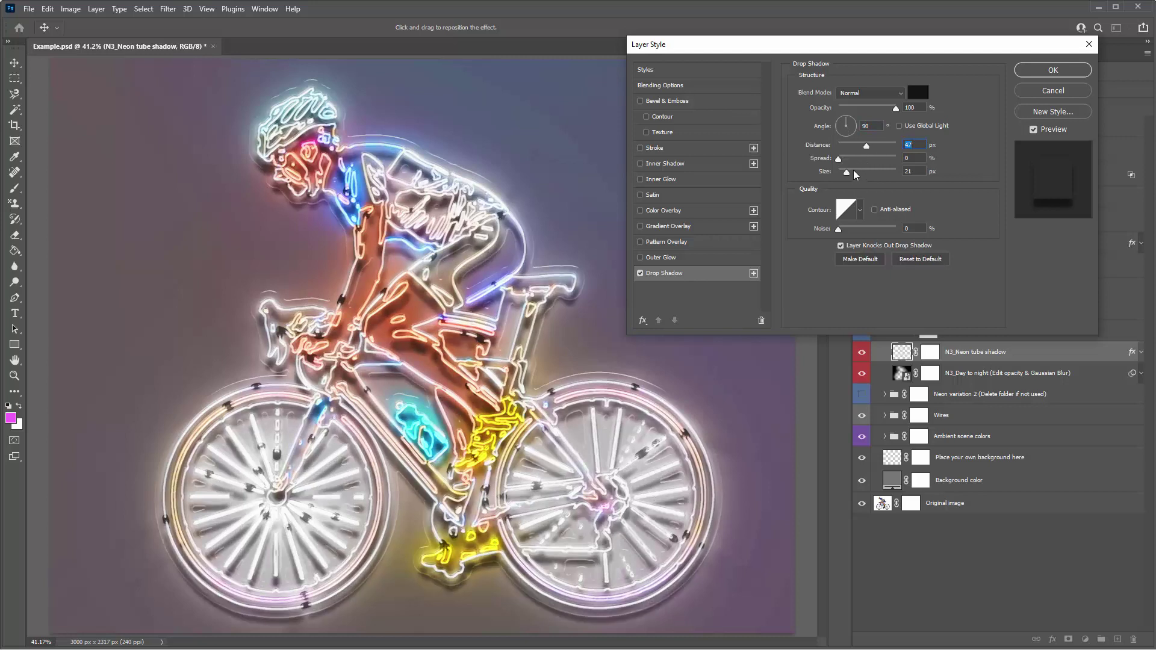
click(854, 171)
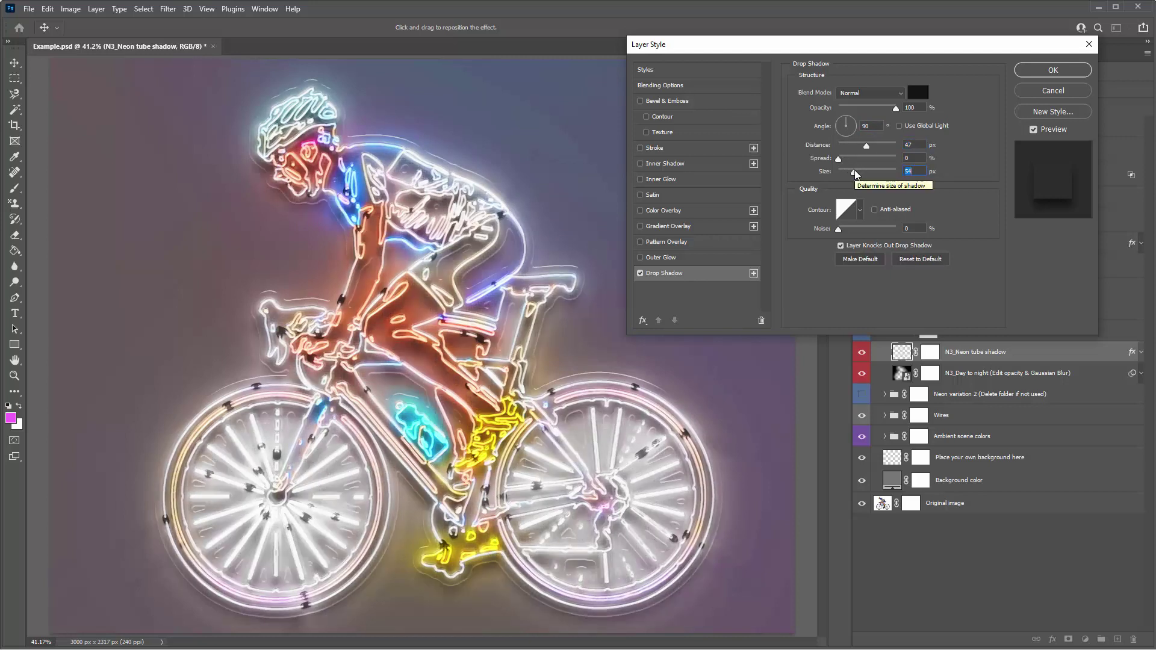
click(876, 109)
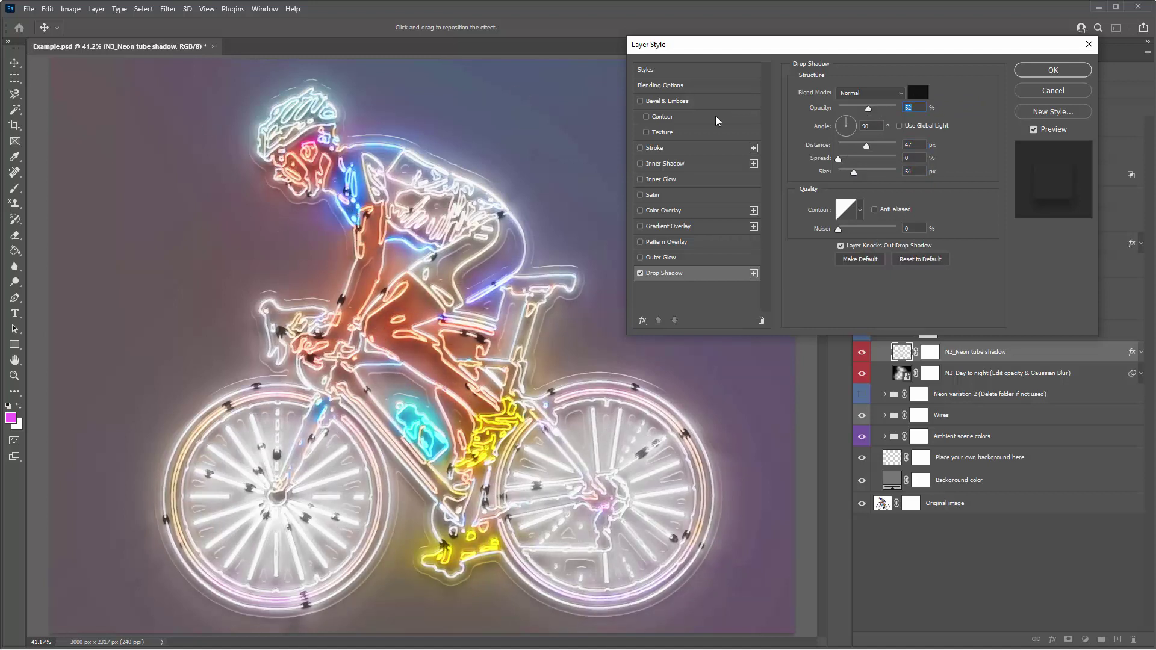
click(1039, 92)
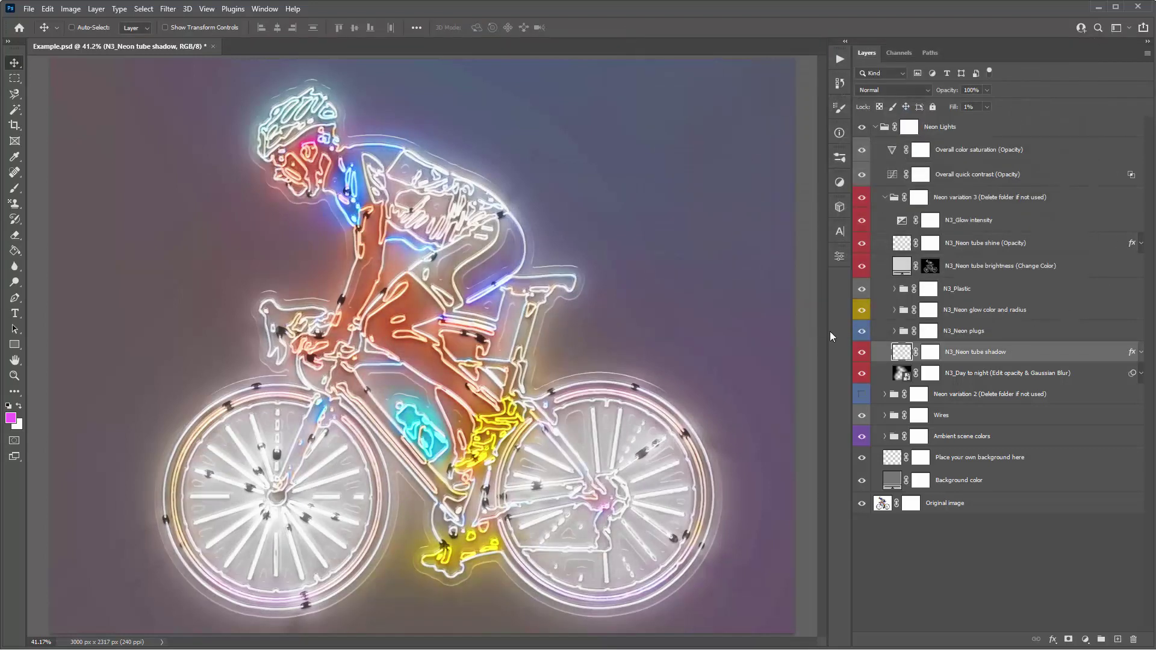
Set the N3_Neon tube shadow layer's opacity to 14% and expand the N3_Day to night layer's smart filters
drag(946, 91, 848, 104)
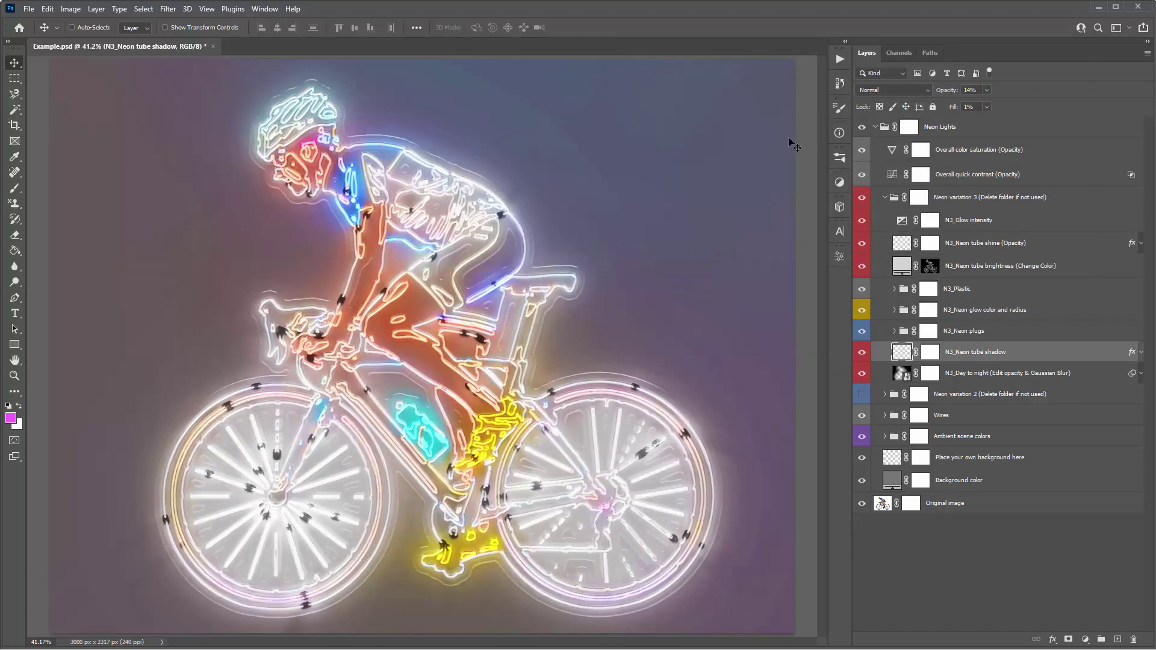
click(1015, 374)
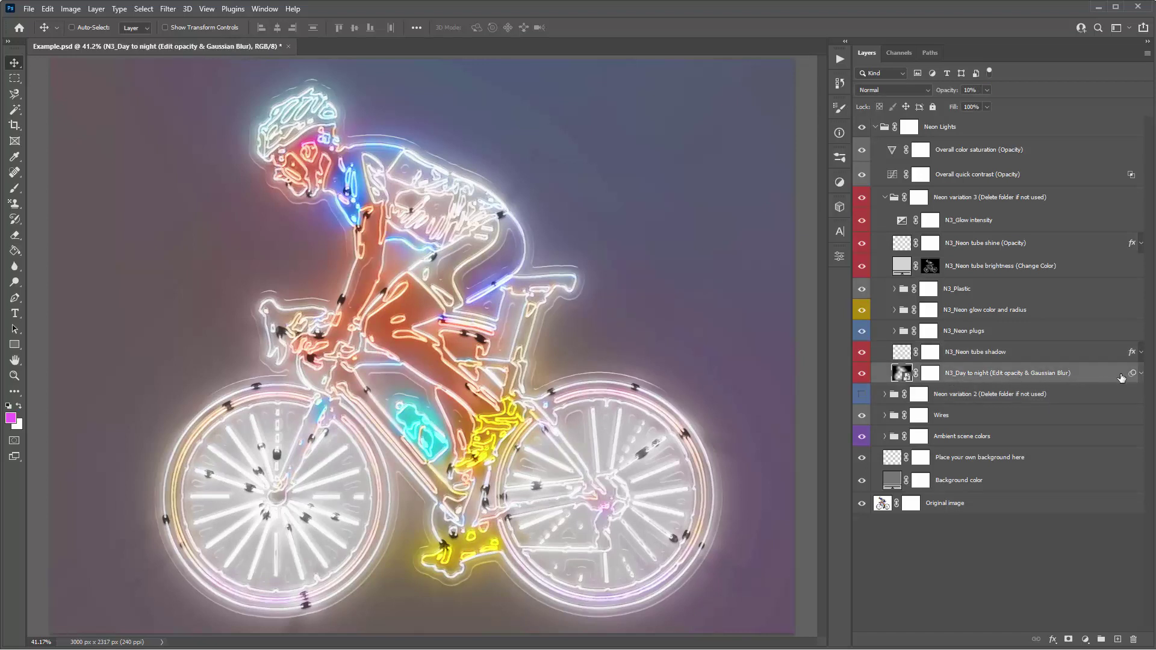
click(1142, 374)
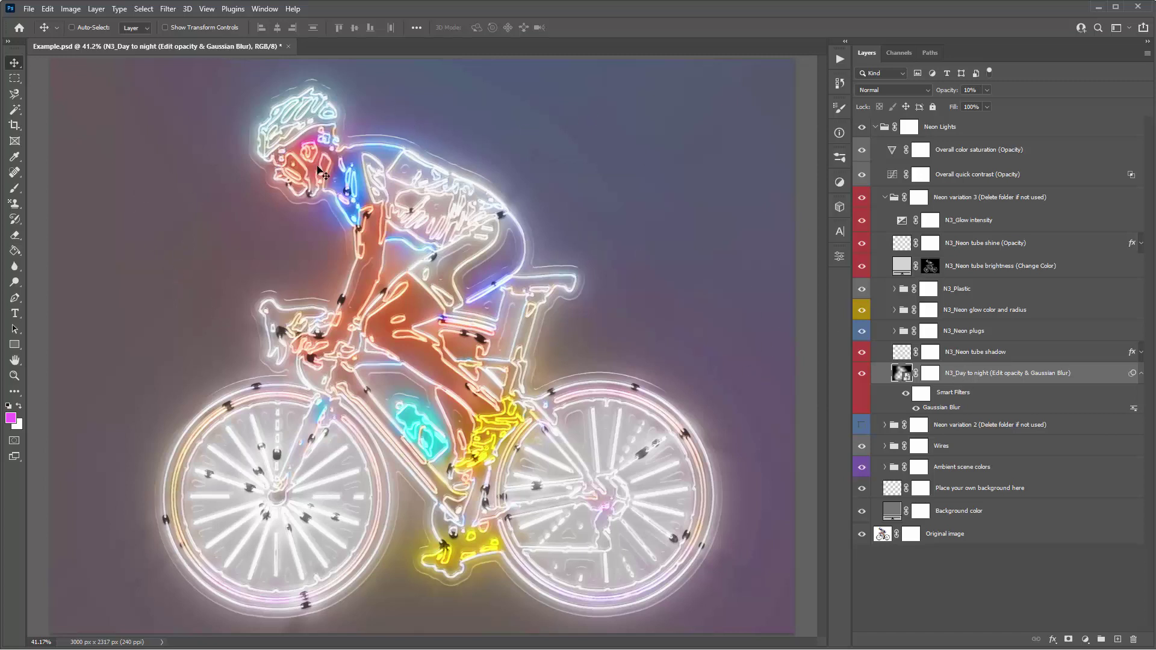
Set the N3_Day to night layer's opacity to 49% and its Gaussian Blur radius to 153.2 pixels
drag(943, 95, 961, 91)
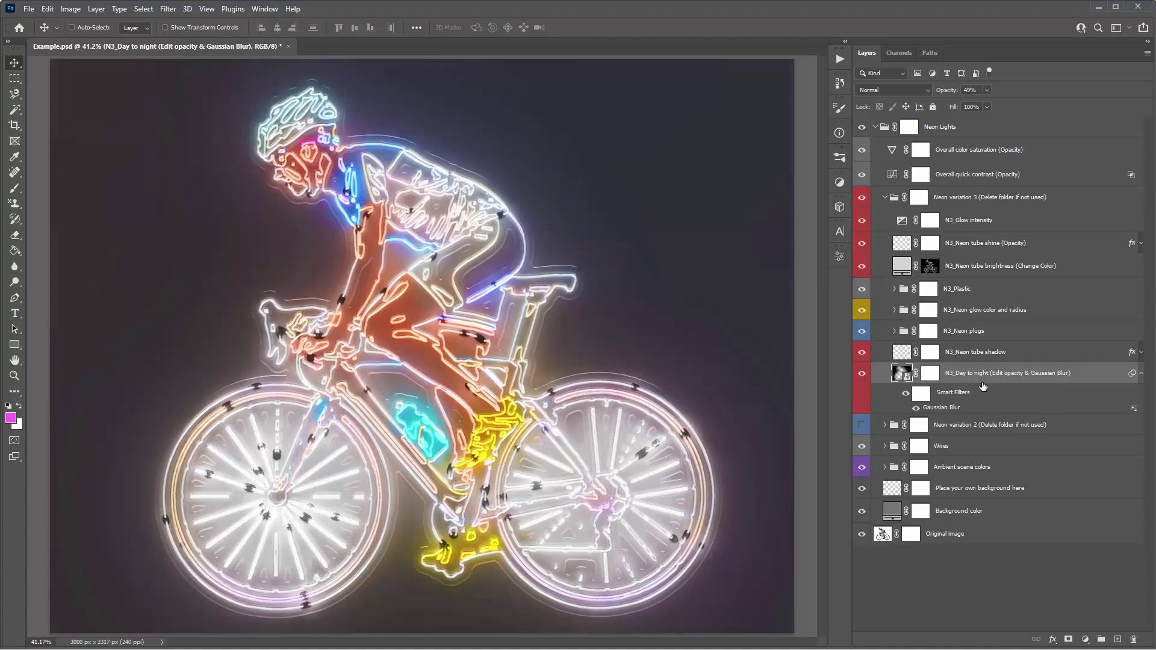
double_click(939, 409)
drag(811, 266, 840, 271)
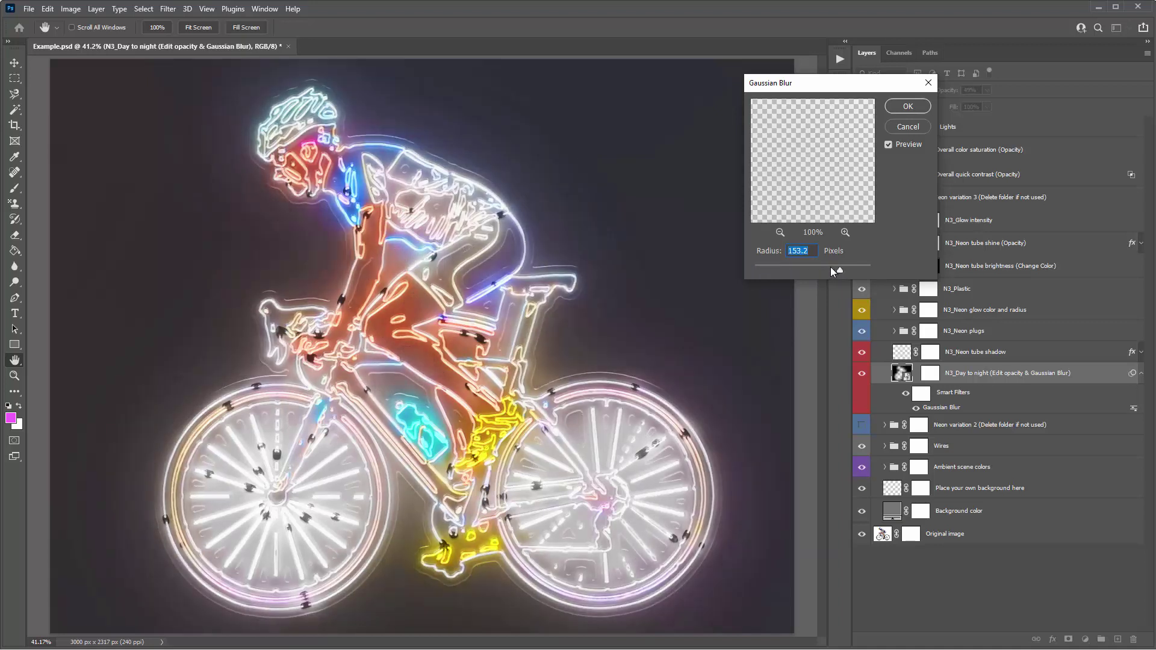
click(898, 106)
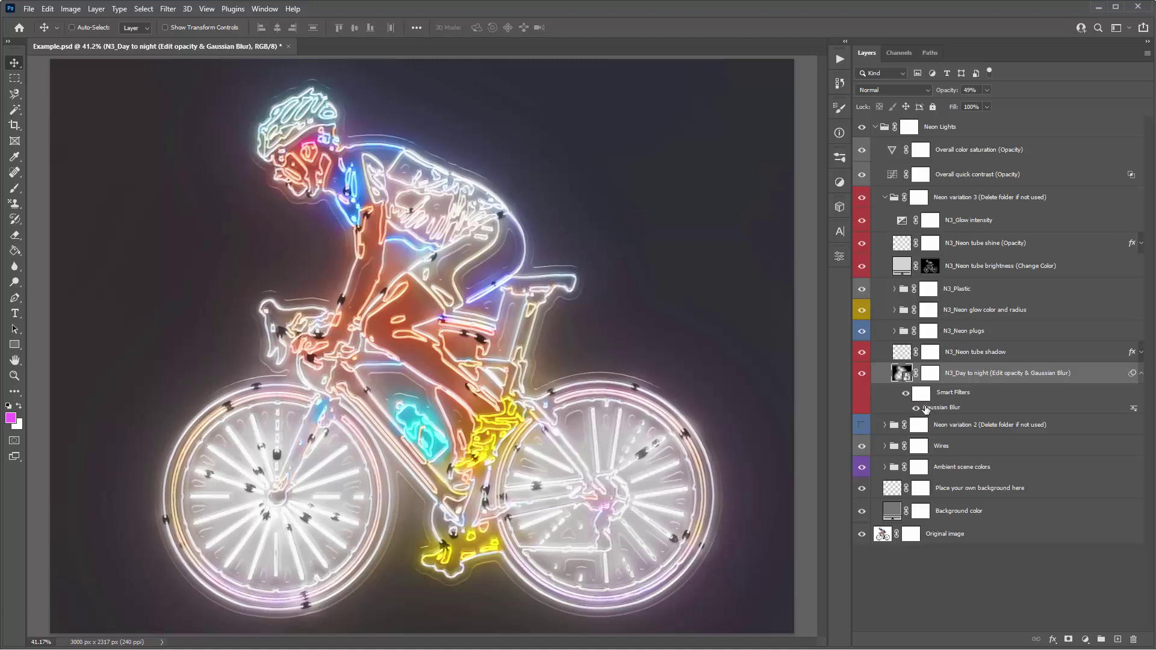
Raise the N3_Day to night layer's opacity to 100% and try enlarging the layer to about 131% with Free Transform
drag(944, 96, 1035, 97)
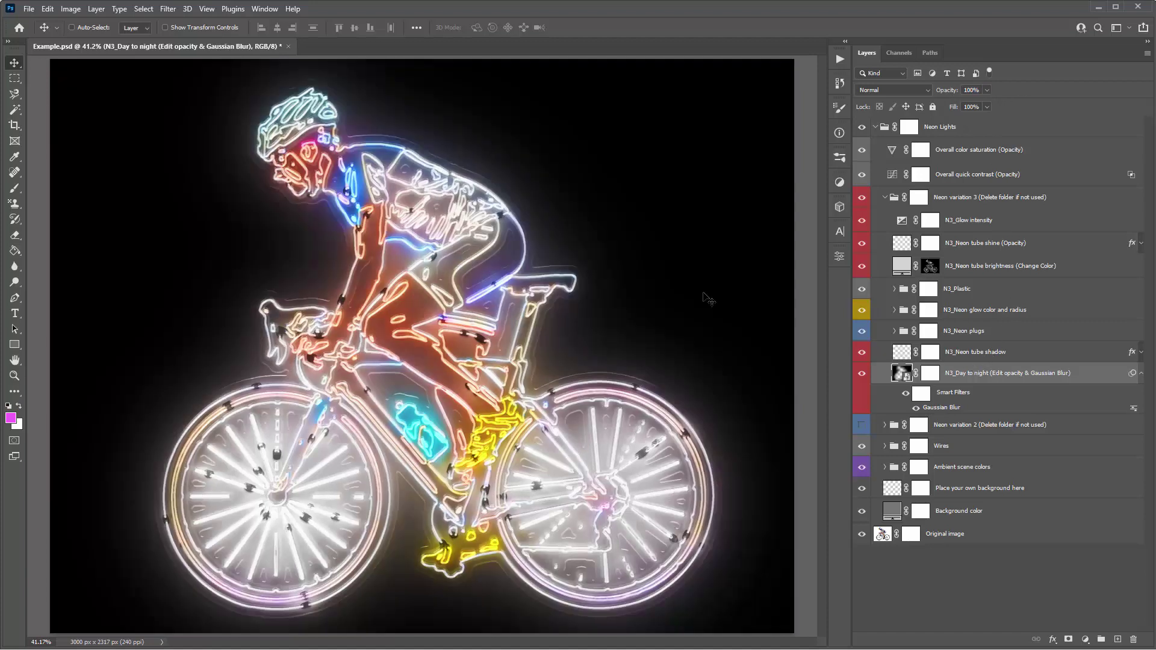
key(ctrl+minus)
key(ctrl+minus)
key(ctrl+minus)
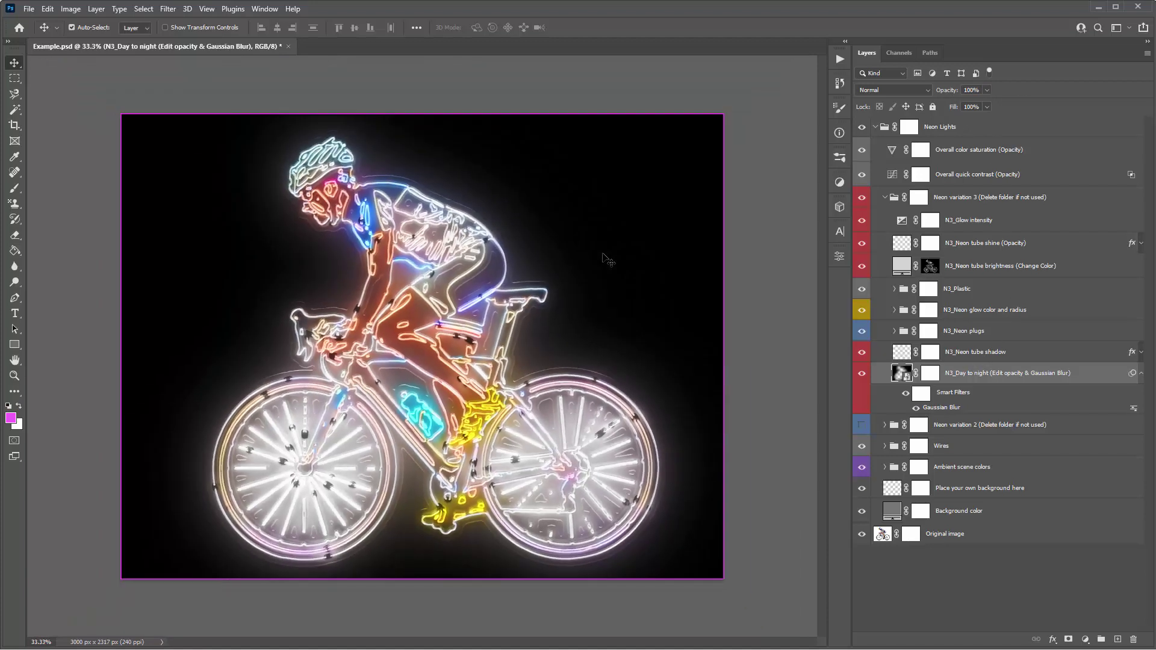
key(ctrl+t)
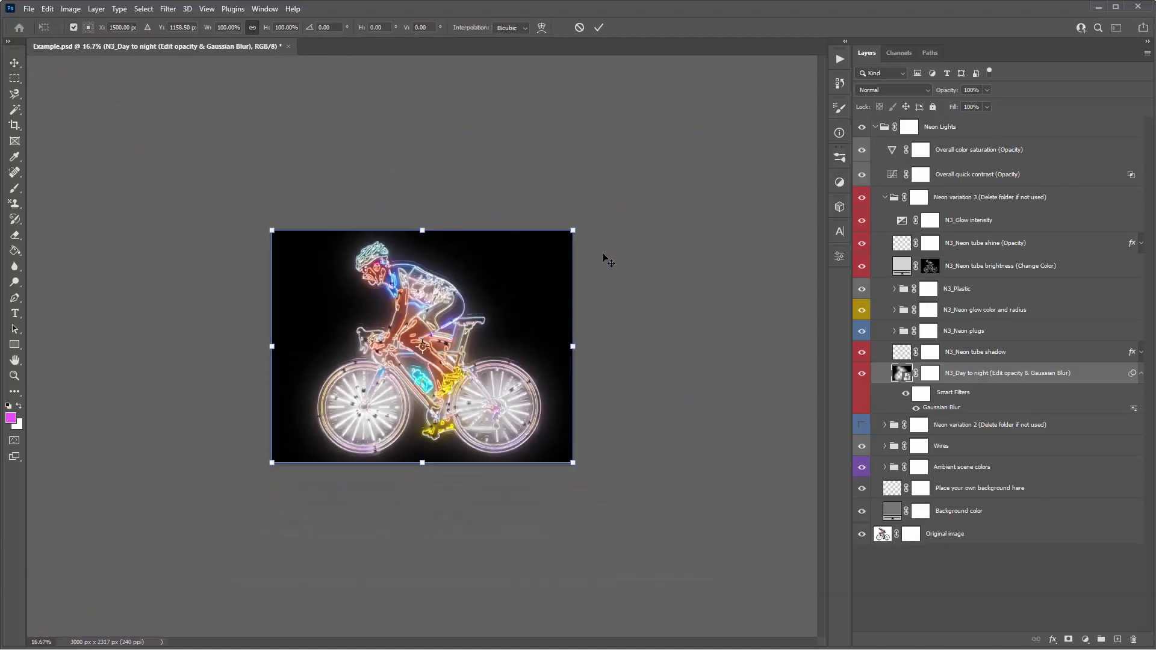
drag(263, 226, 216, 209)
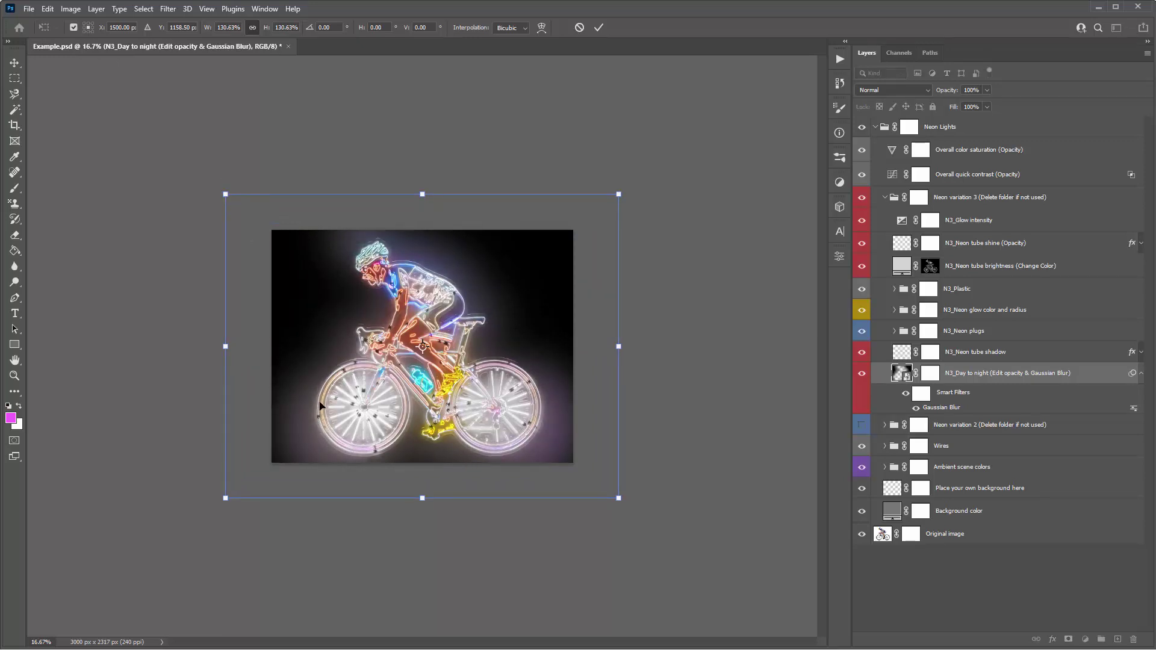
key(Return)
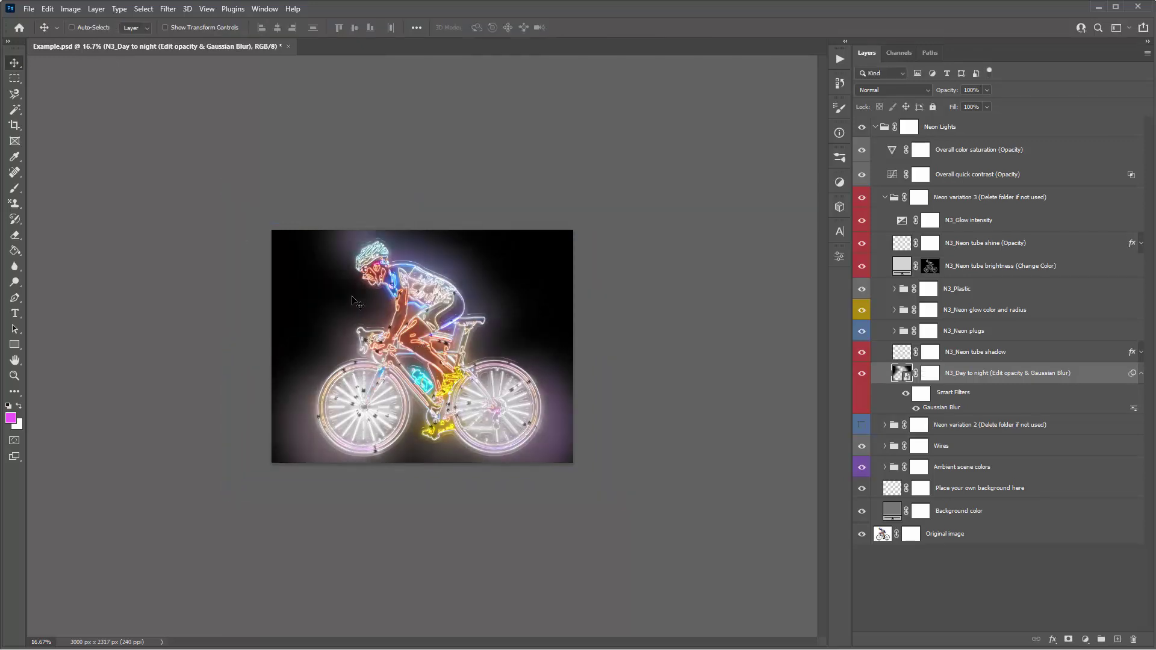
key(ctrl+plus)
key(ctrl+plus)
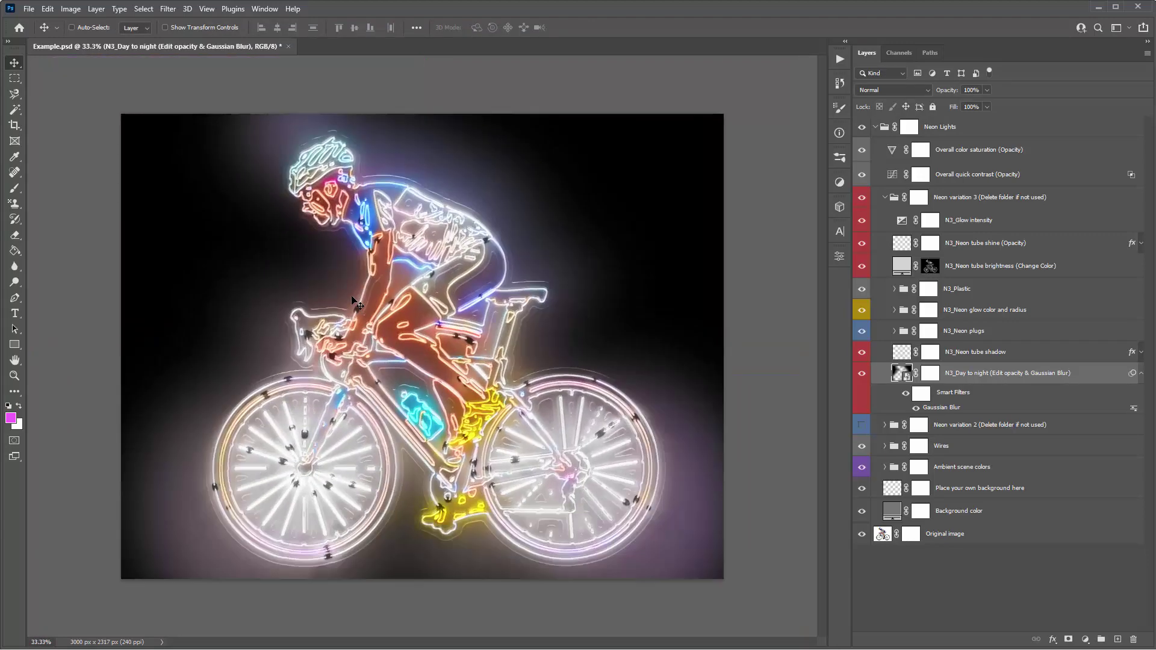
key(ctrl+0)
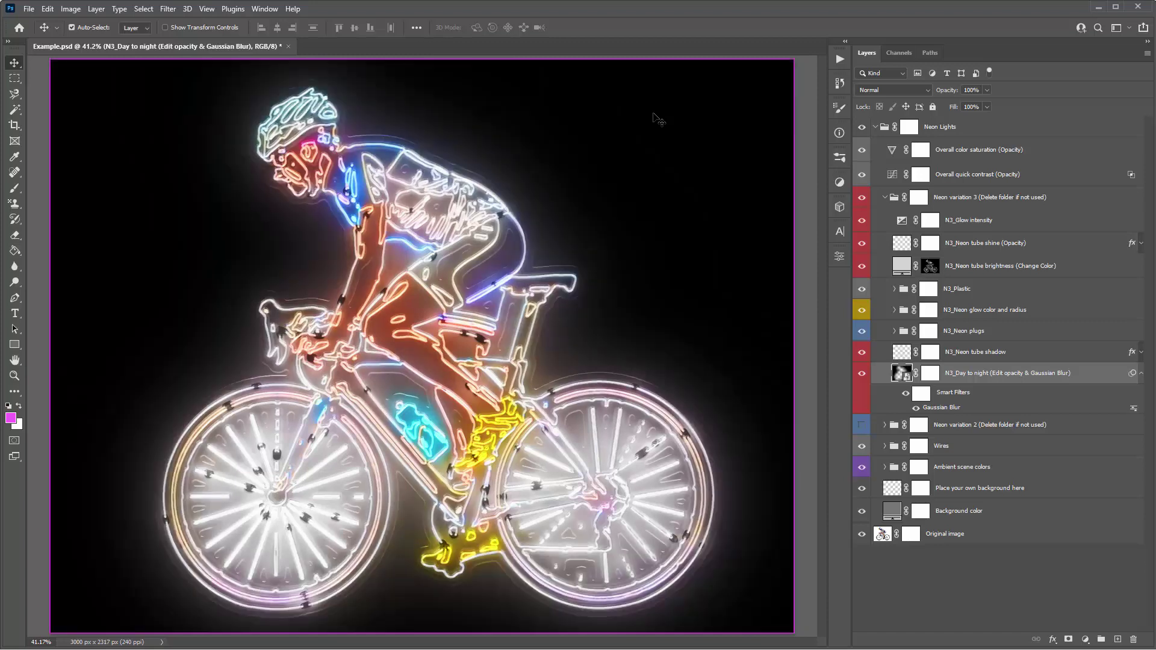
Set the N3_Day to night layer's opacity to 50% and hide the layer to check its effect
double_click(943, 407)
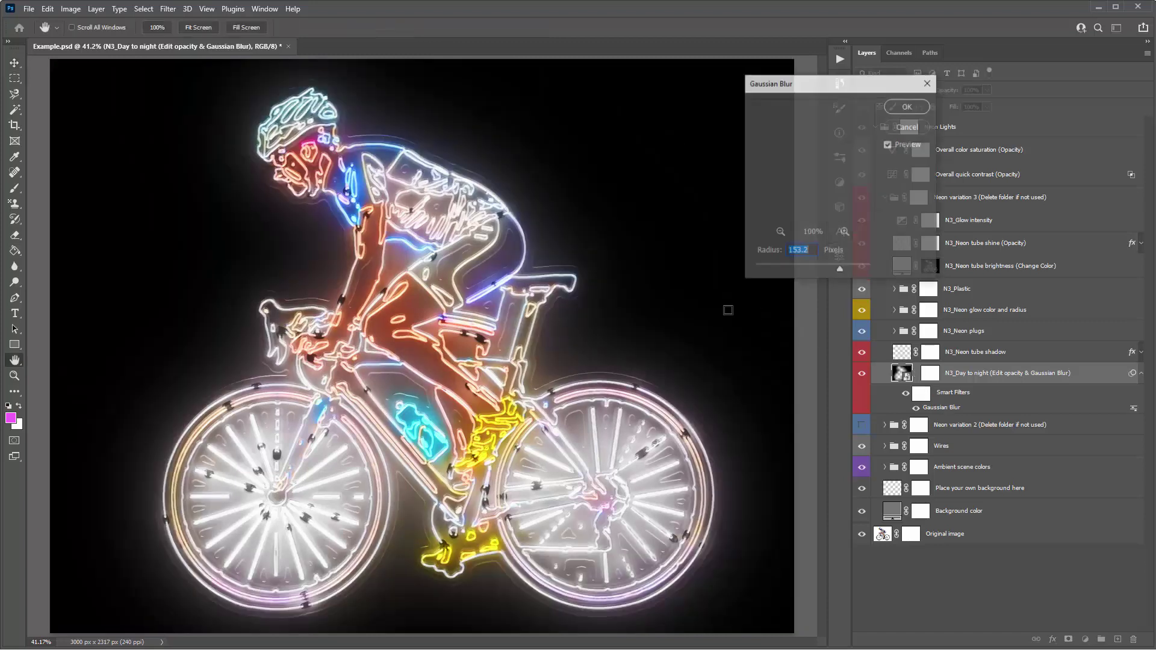
click(921, 123)
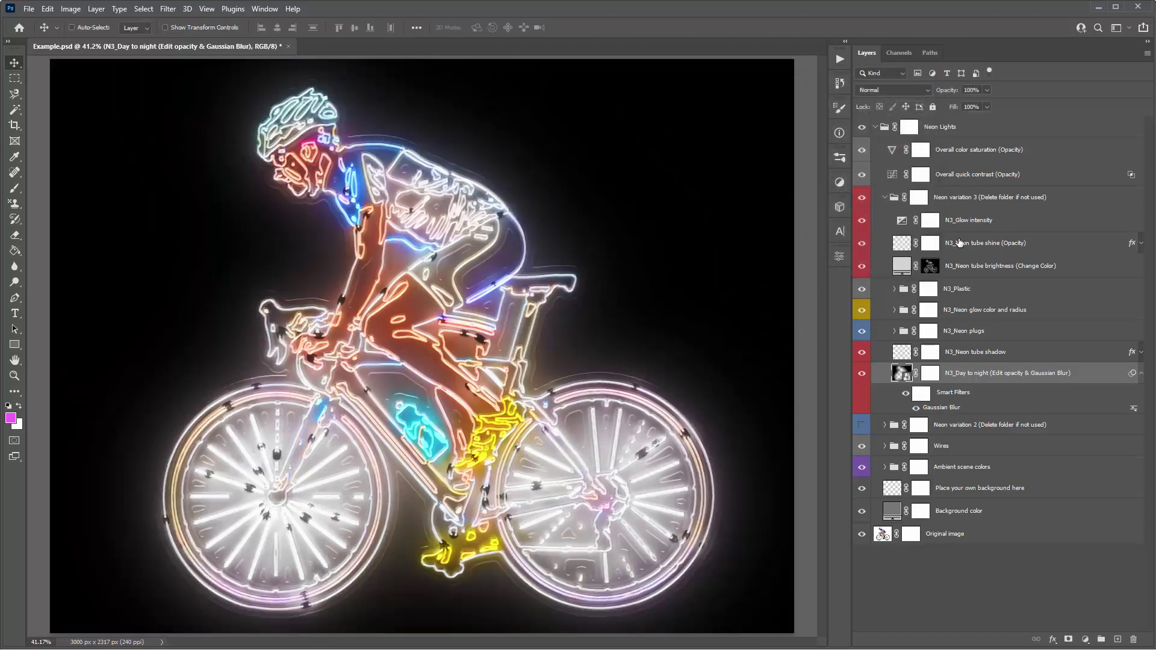
drag(952, 91, 934, 90)
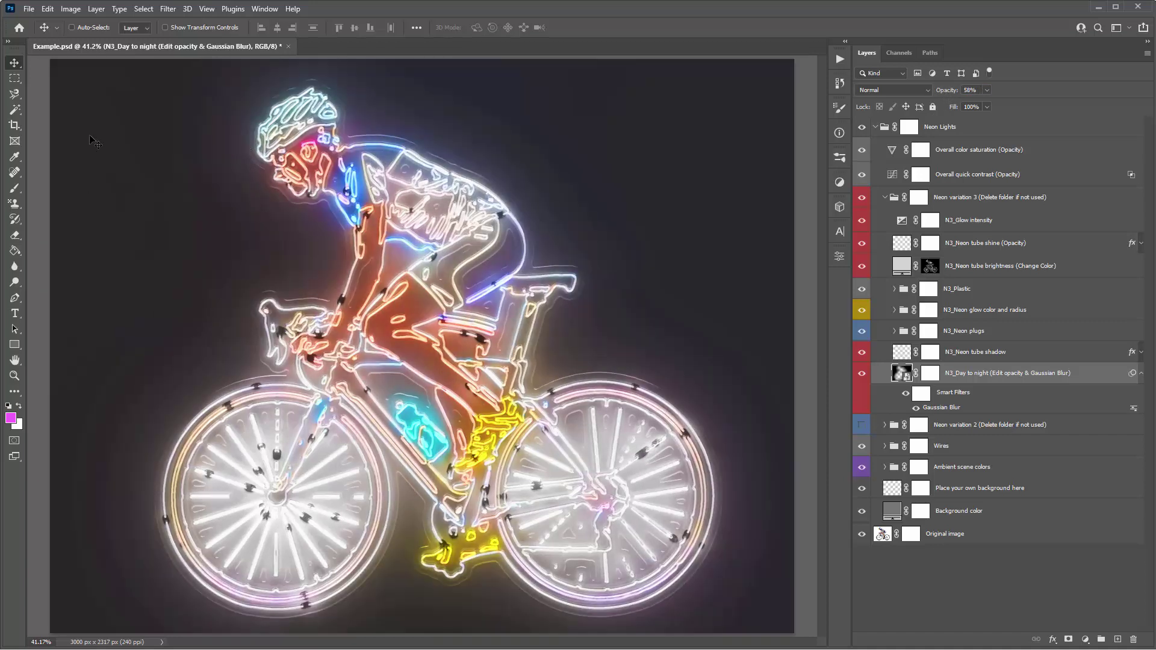
drag(948, 95, 943, 94)
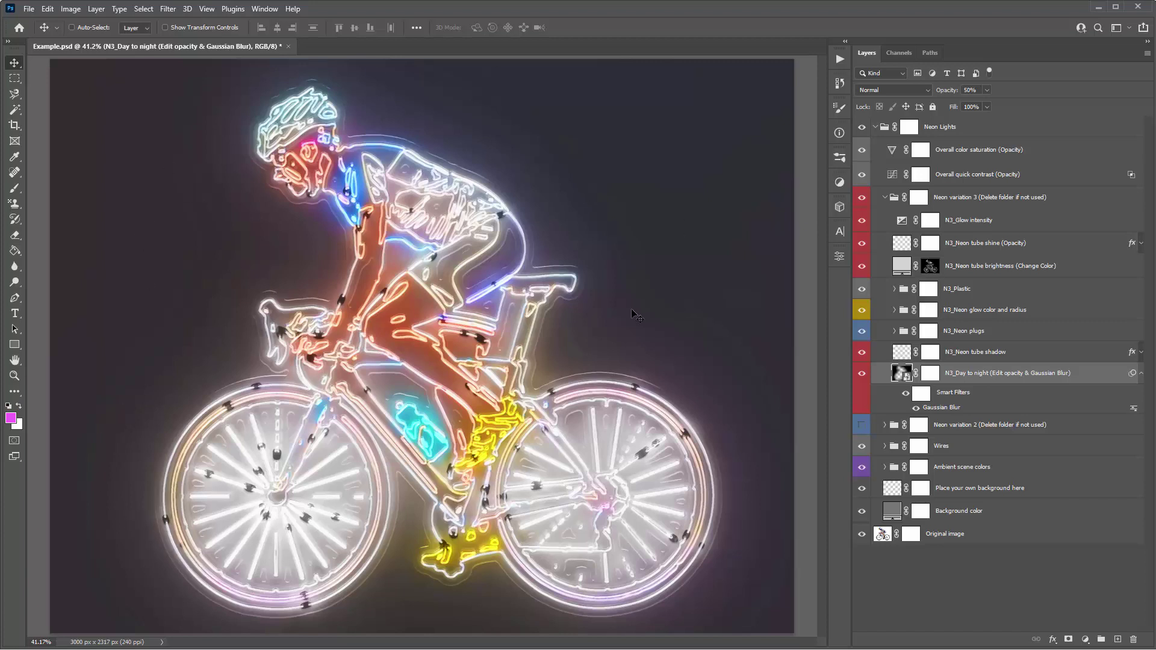
click(862, 374)
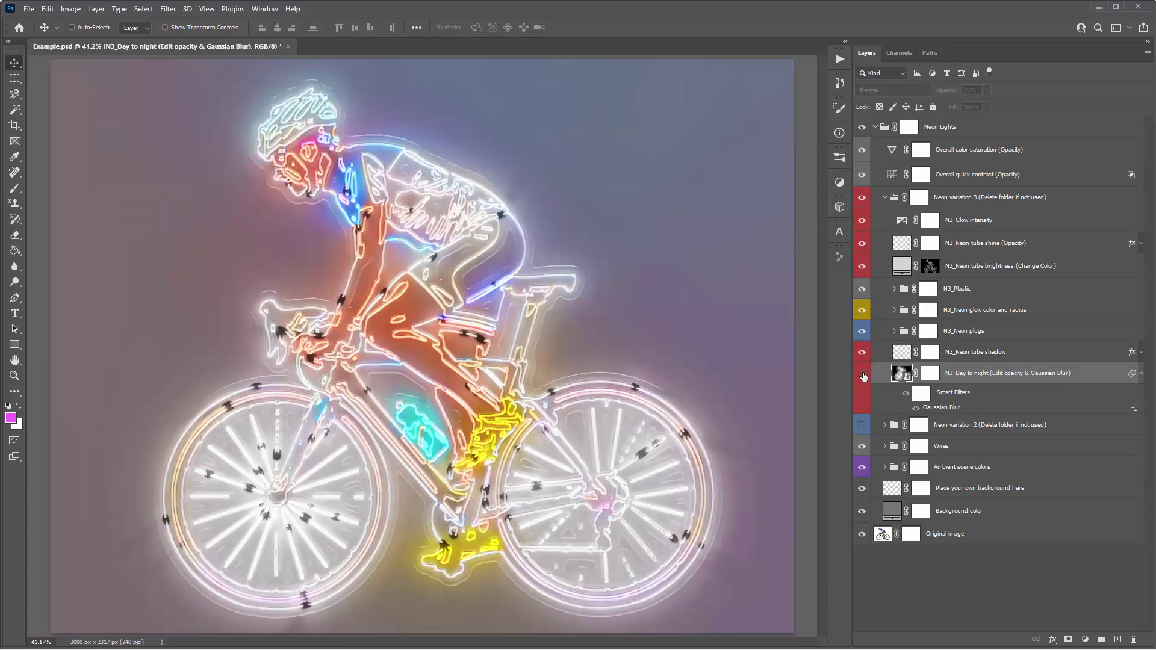
Collapse the N3_Day to night layer's smart filters and the Neon variation 3 folder
click(1142, 373)
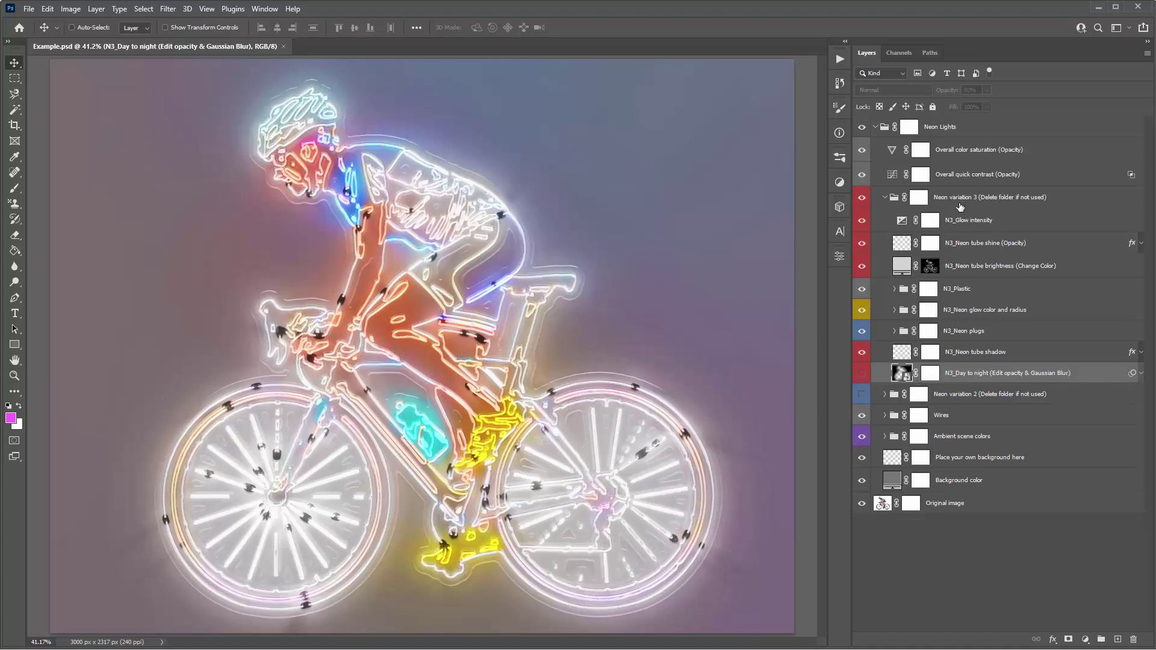
click(891, 201)
click(883, 198)
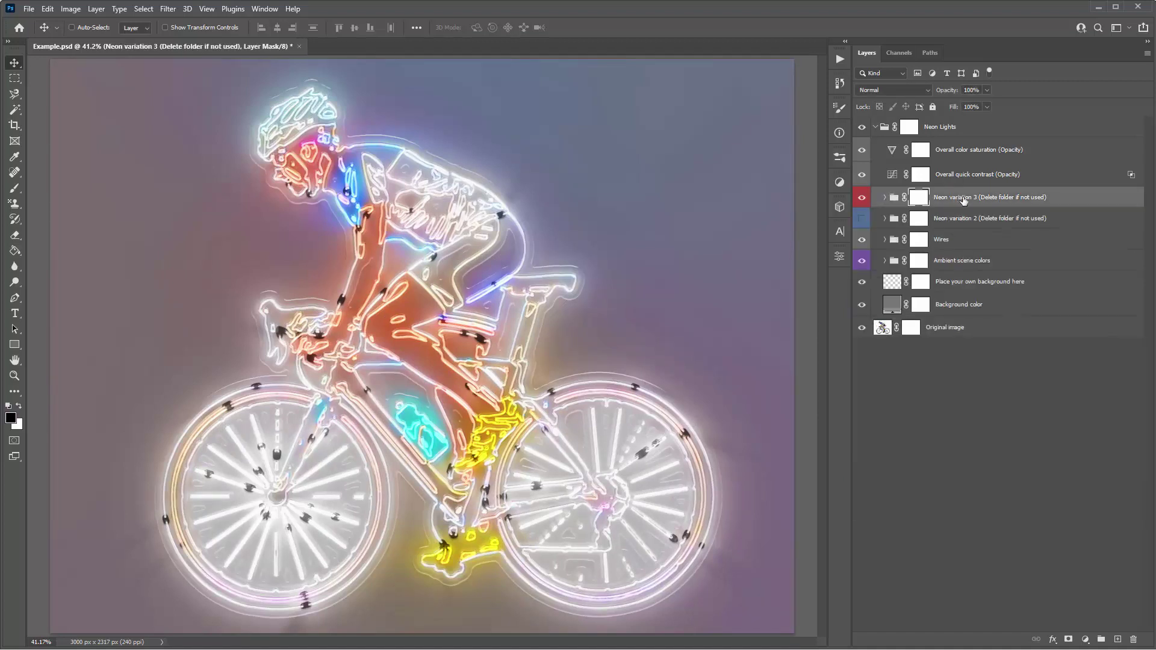
Make the Neon variation 2 folder visible and expand it to show its layers
click(965, 226)
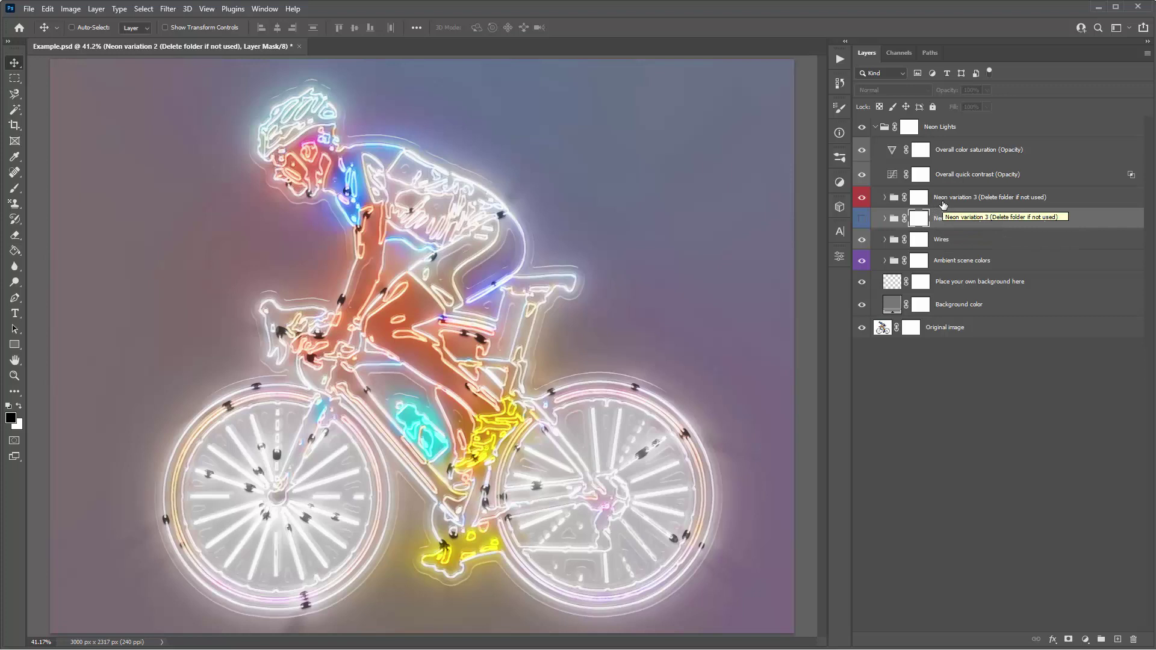
click(863, 220)
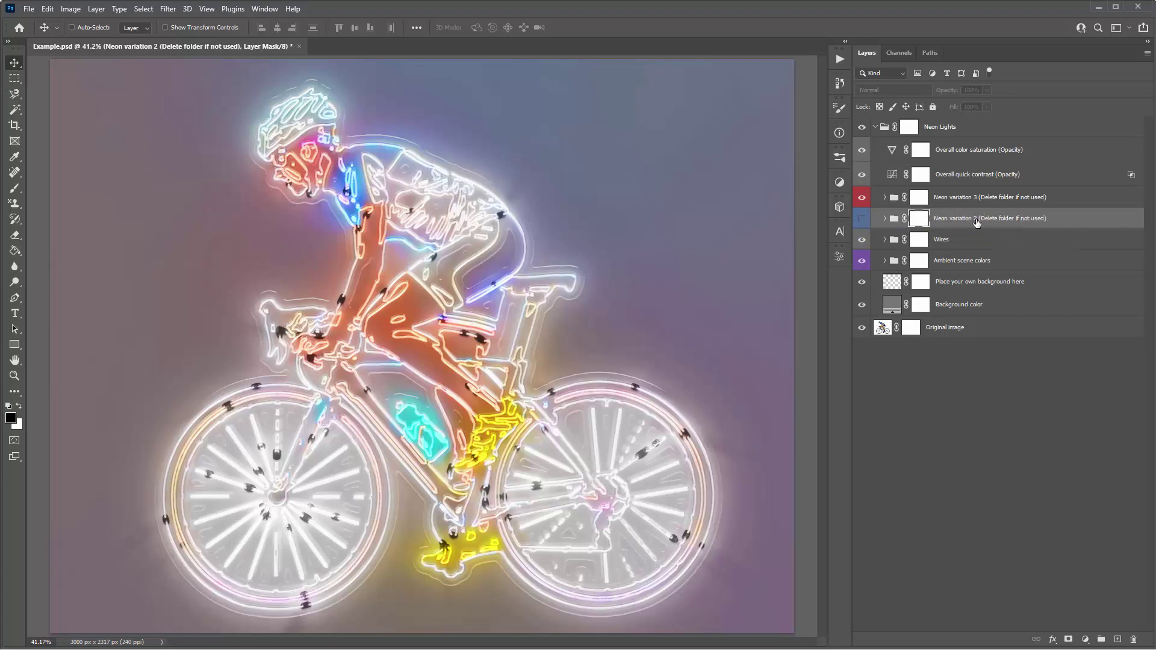
click(864, 220)
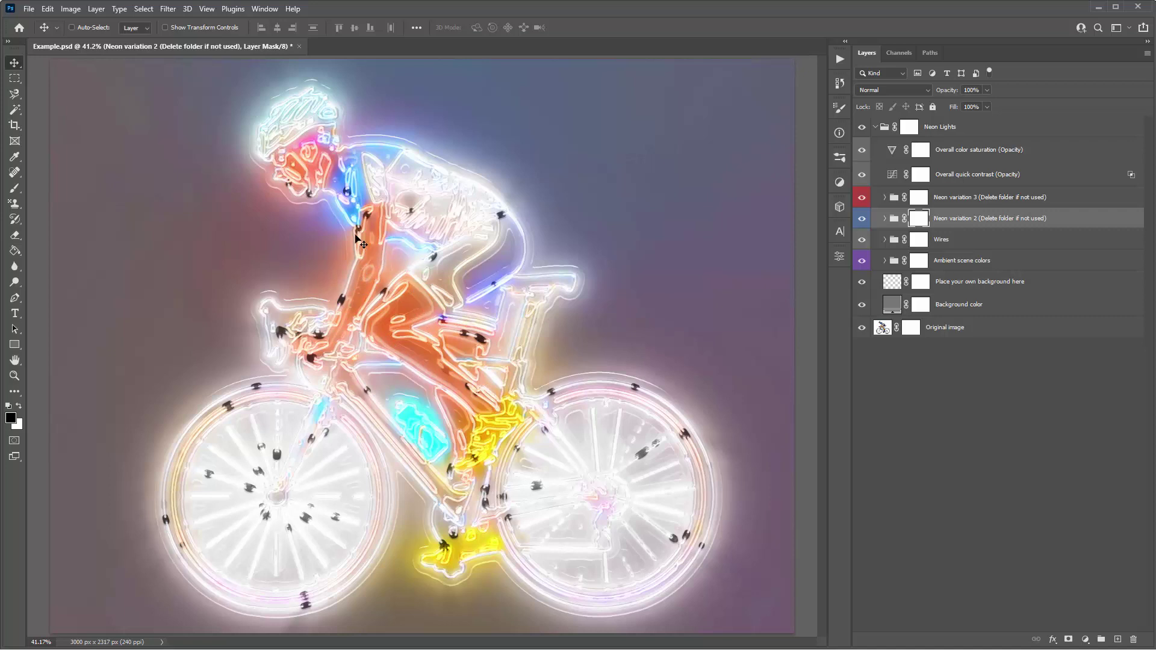
click(885, 219)
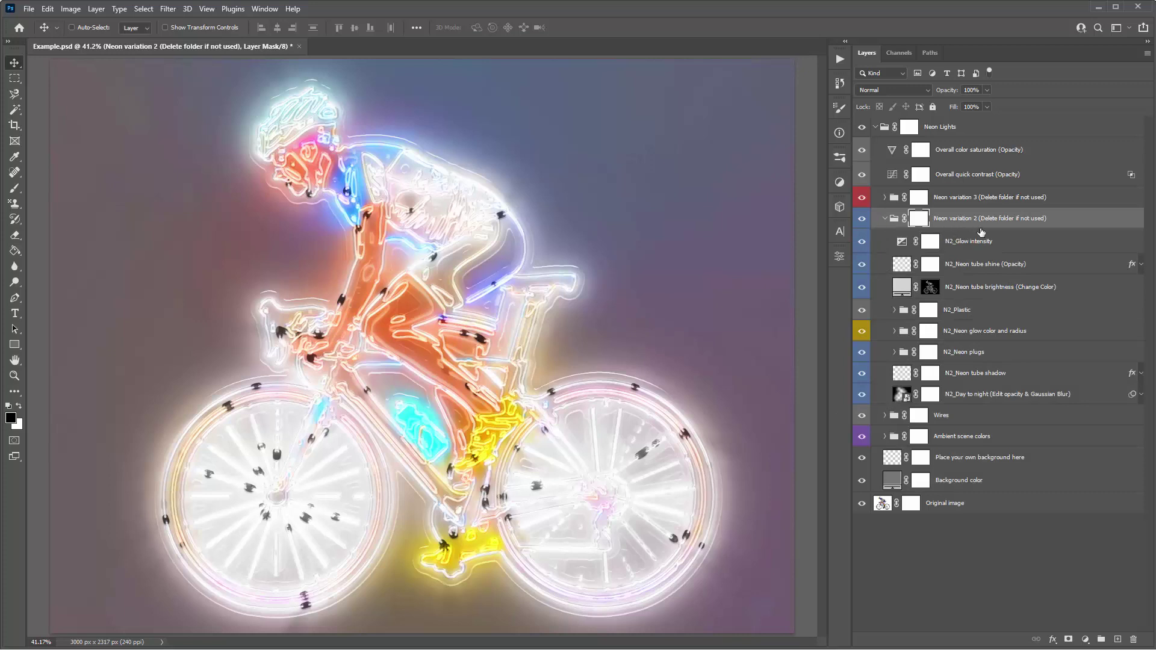
Compare the image with the N2_Day to night layer hidden and shown
click(939, 402)
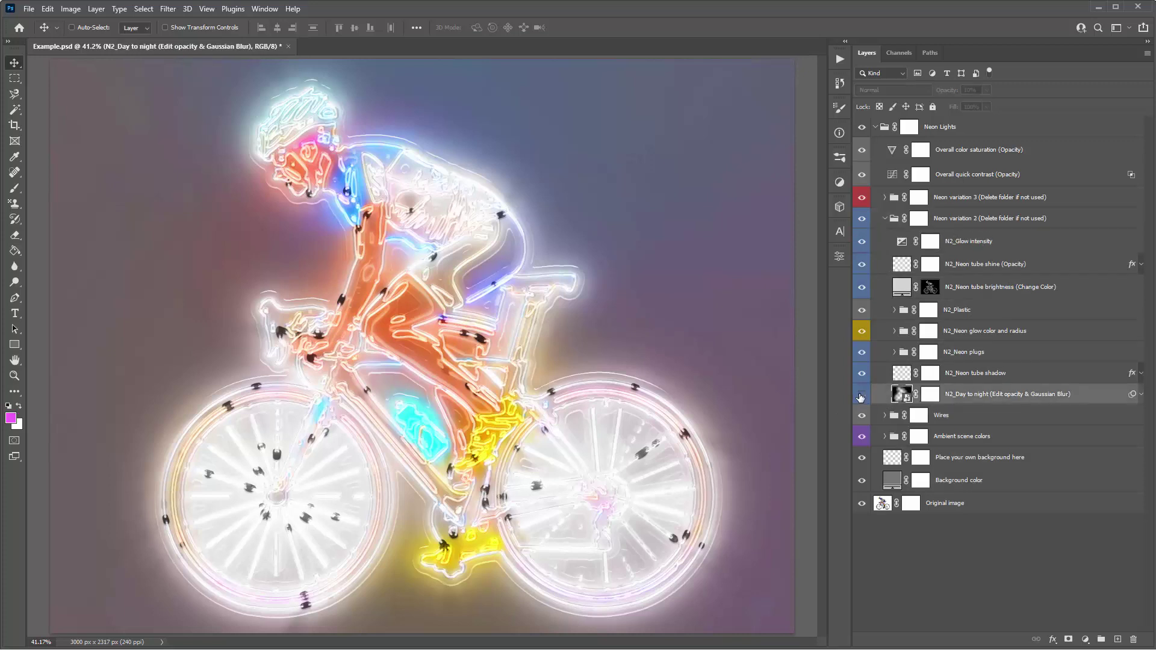
click(861, 397)
click(860, 396)
Expand the N2_Neon glow color and radius and N2_Neon glow radius folders, and compare the image with N2_Super wide color spread off and on
click(894, 331)
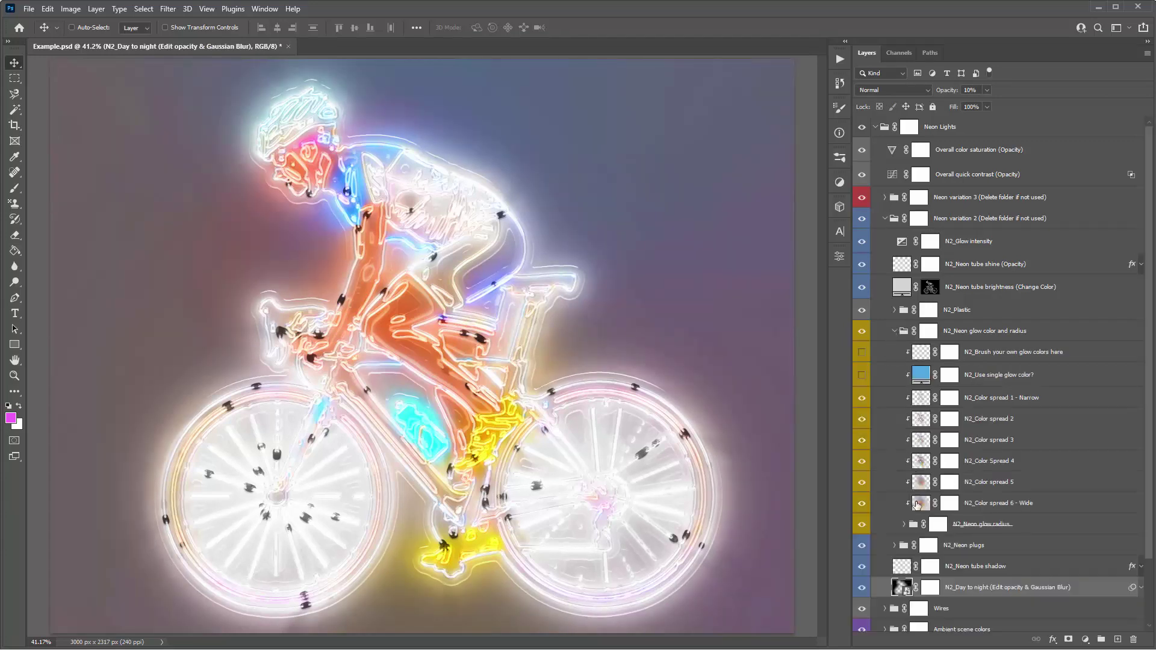
click(904, 524)
scroll(922, 470, down, 3)
scroll(921, 461, down, 1)
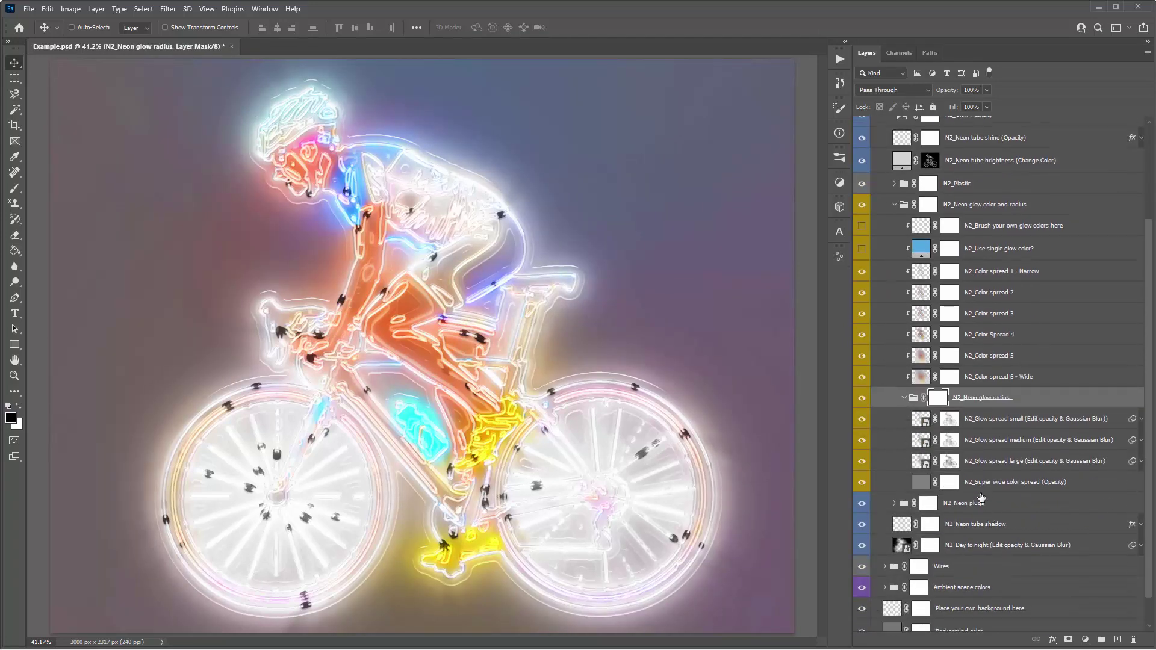
click(983, 485)
click(863, 482)
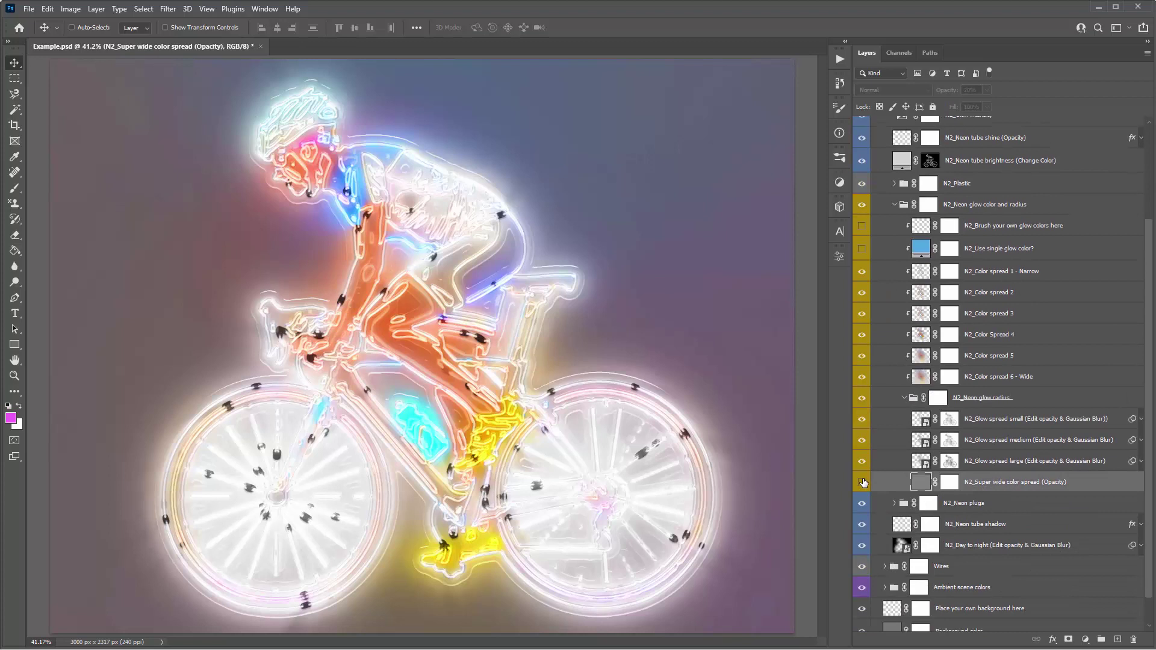
click(862, 481)
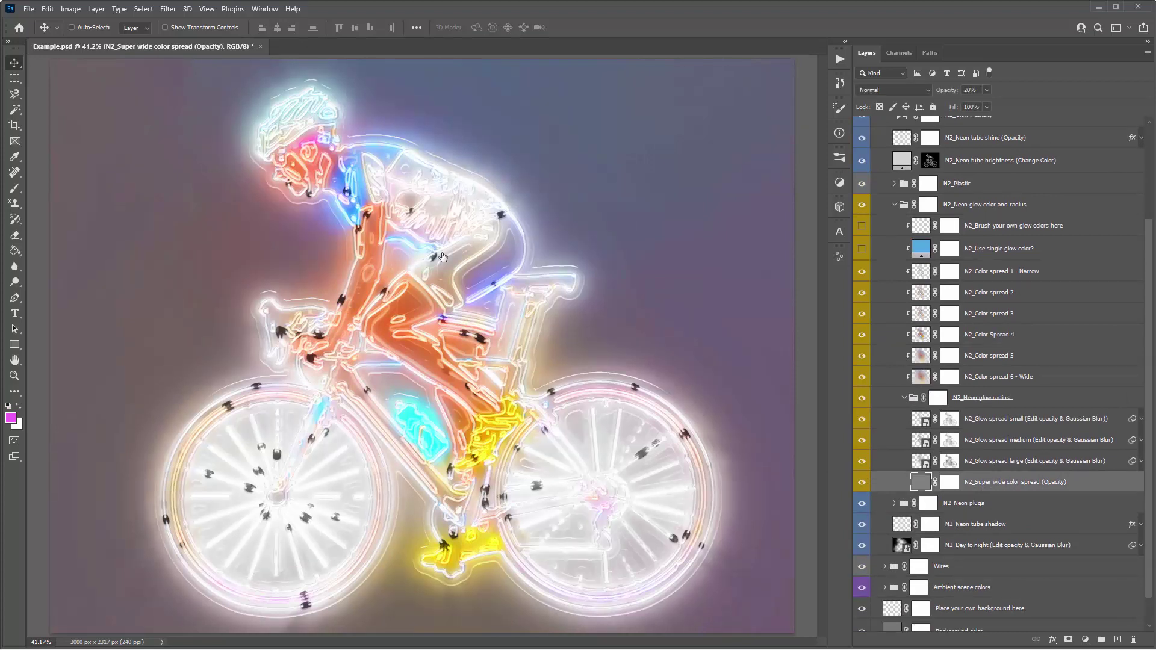
click(863, 483)
click(862, 482)
Collapse the N2 glow radius and glow color folders, and hide N2_Neon glow color and radius together with N2_Plastic
click(904, 398)
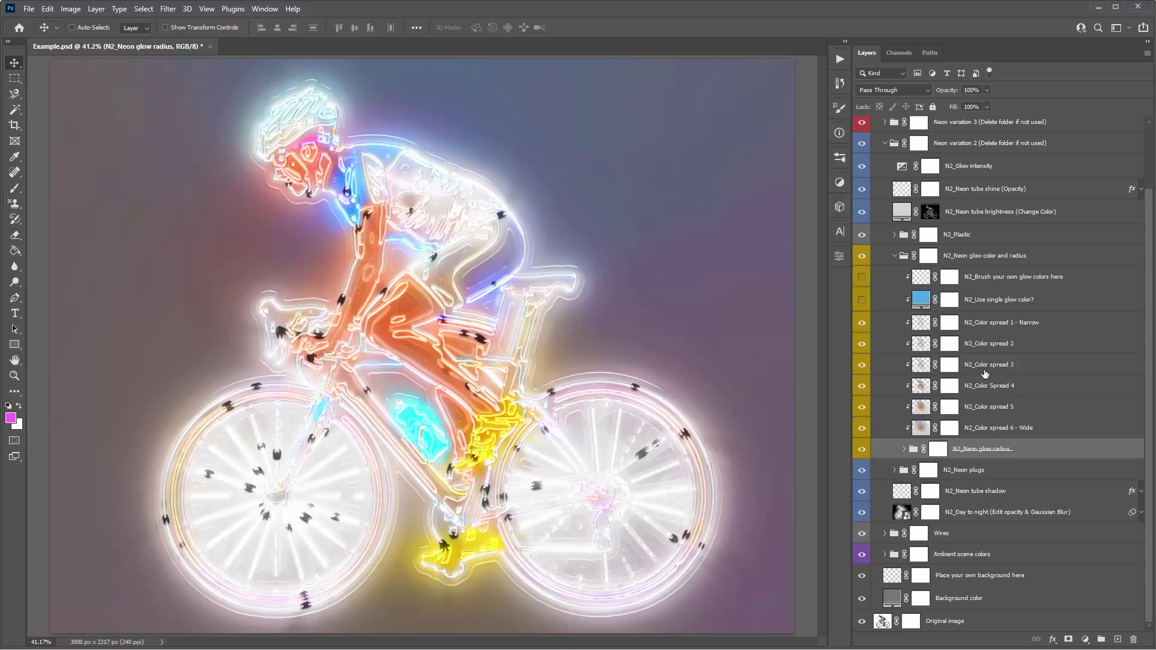
click(895, 255)
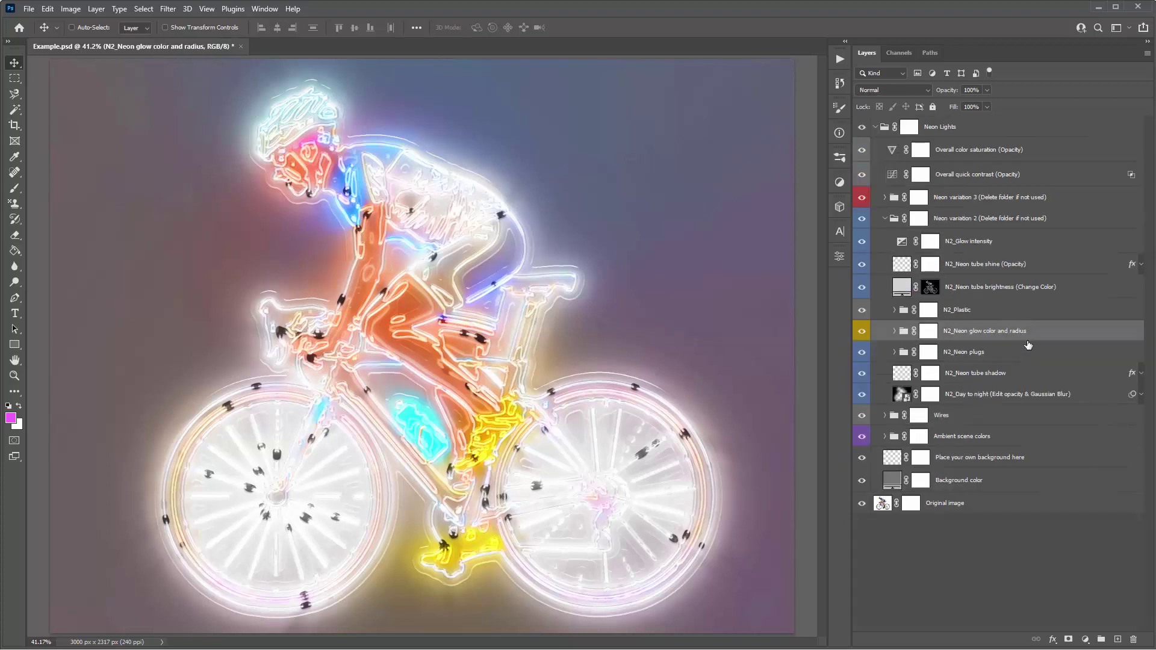
click(863, 331)
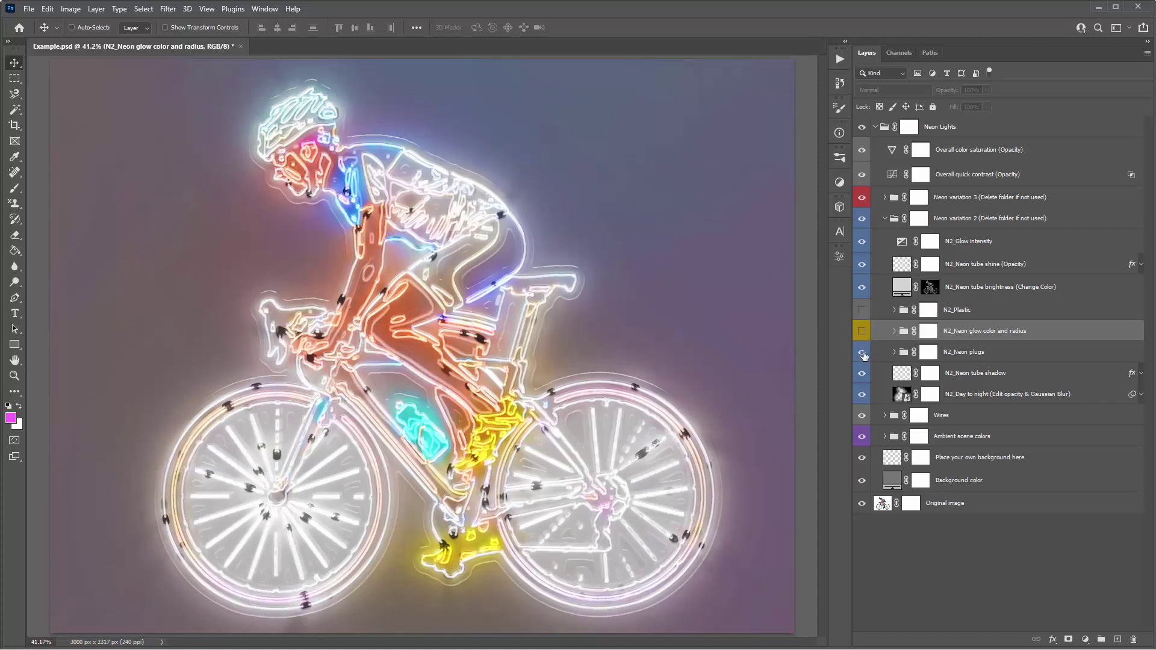
Hide the N2_Neon plugs glow layer inside the N2_Neon plugs folder and collapse the folder
click(894, 352)
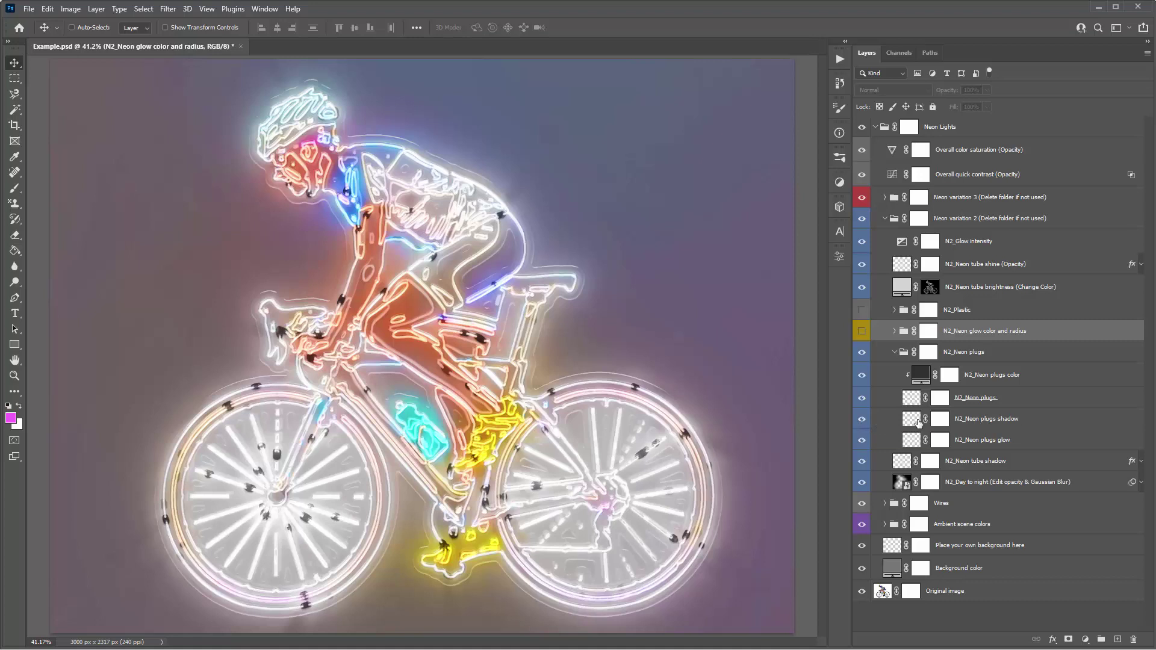
click(883, 441)
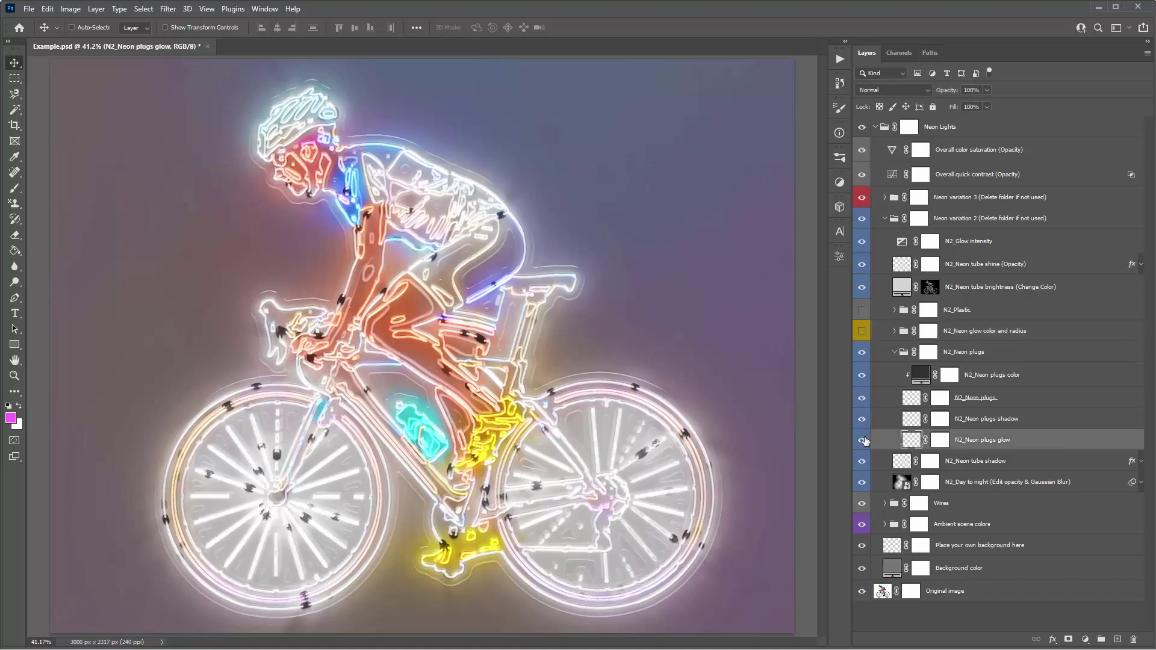
click(863, 440)
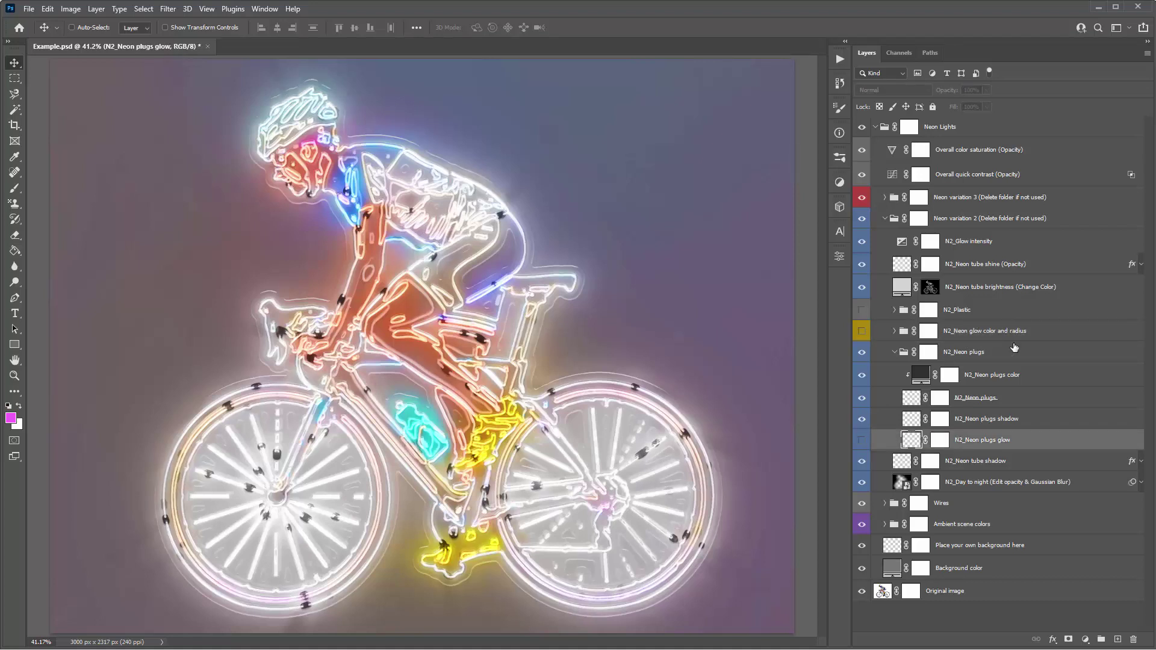
click(896, 354)
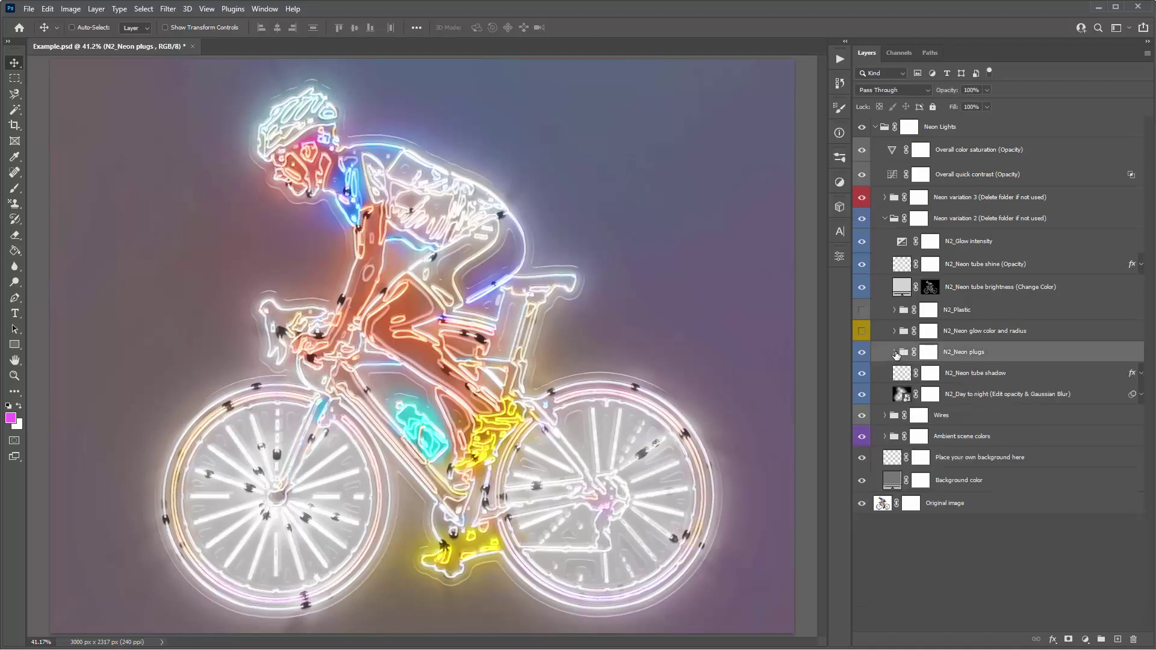
Compare the neon tubes close up with the N2_Neon tube brightness layer hidden and shown
click(906, 287)
click(862, 288)
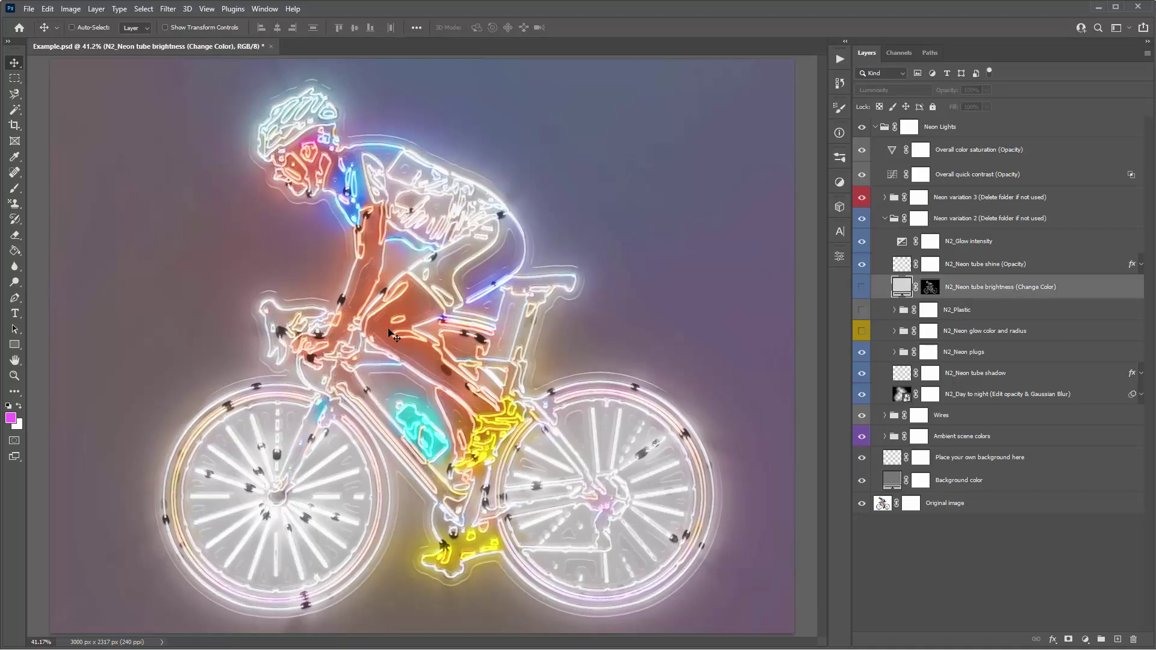
key(ctrl+plus)
key(ctrl+plus)
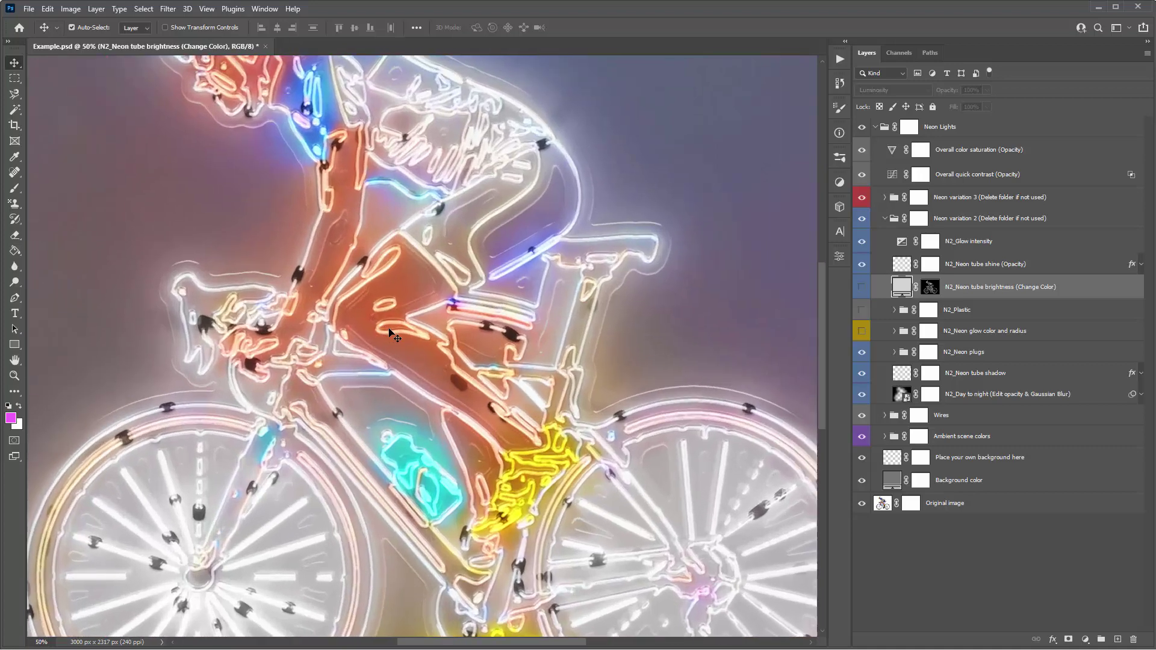
key(ctrl+plus)
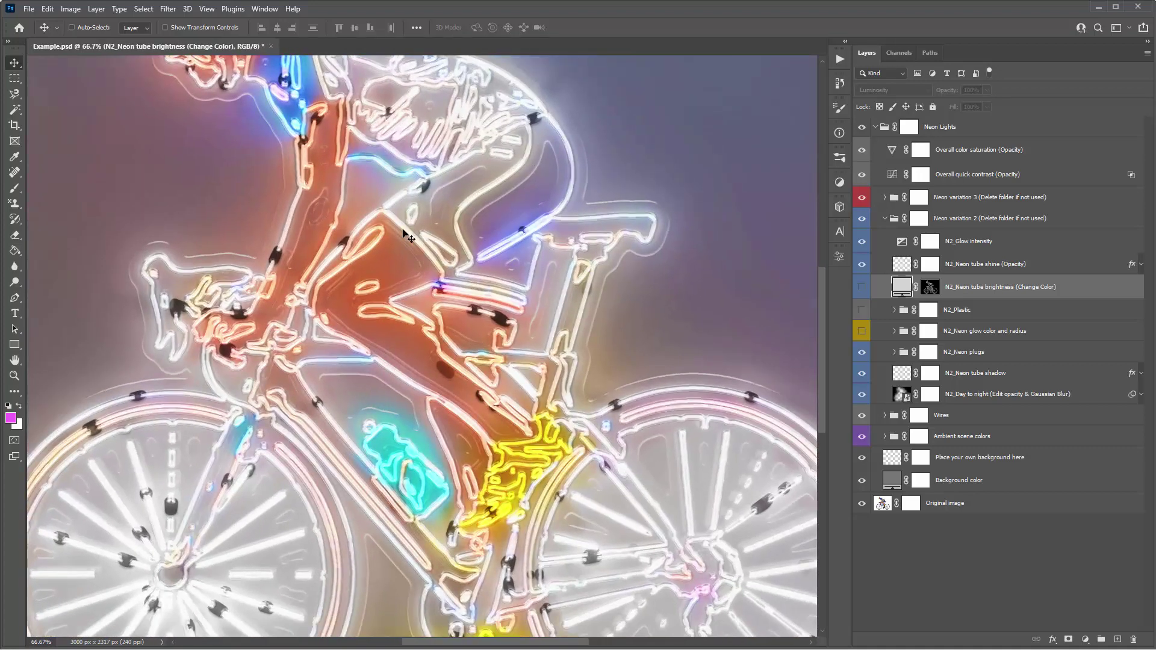
click(862, 288)
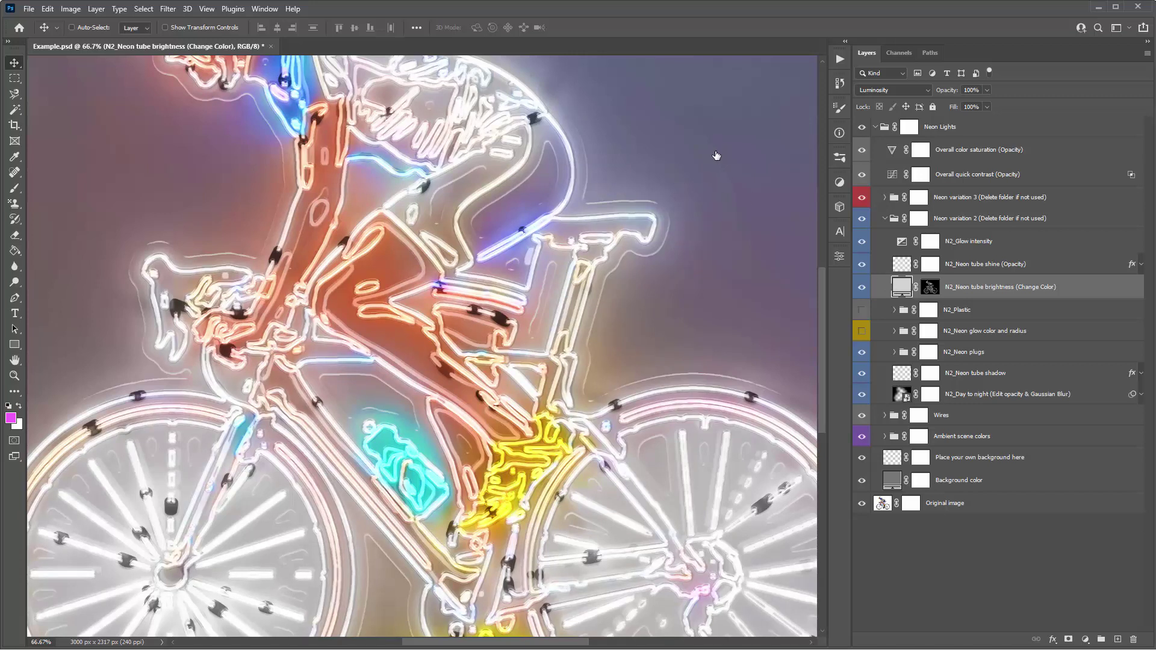
Set the N2_Neon tube brightness fill color to gray a6a6a6 and fit the whole image in view
double_click(902, 289)
click(667, 149)
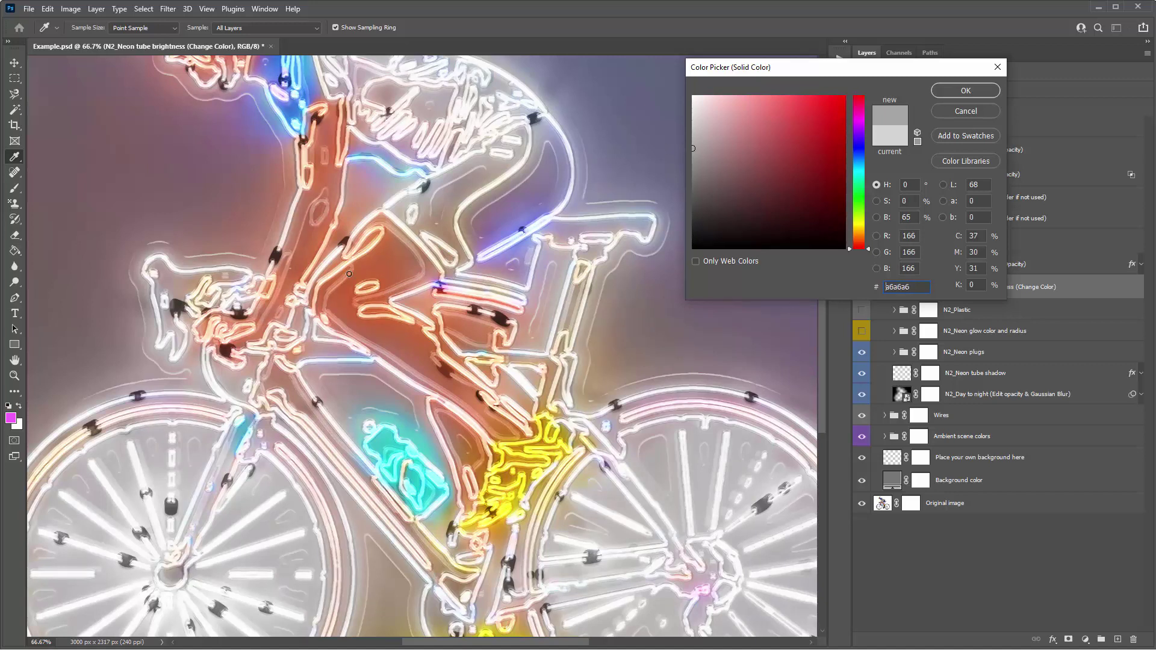
click(966, 92)
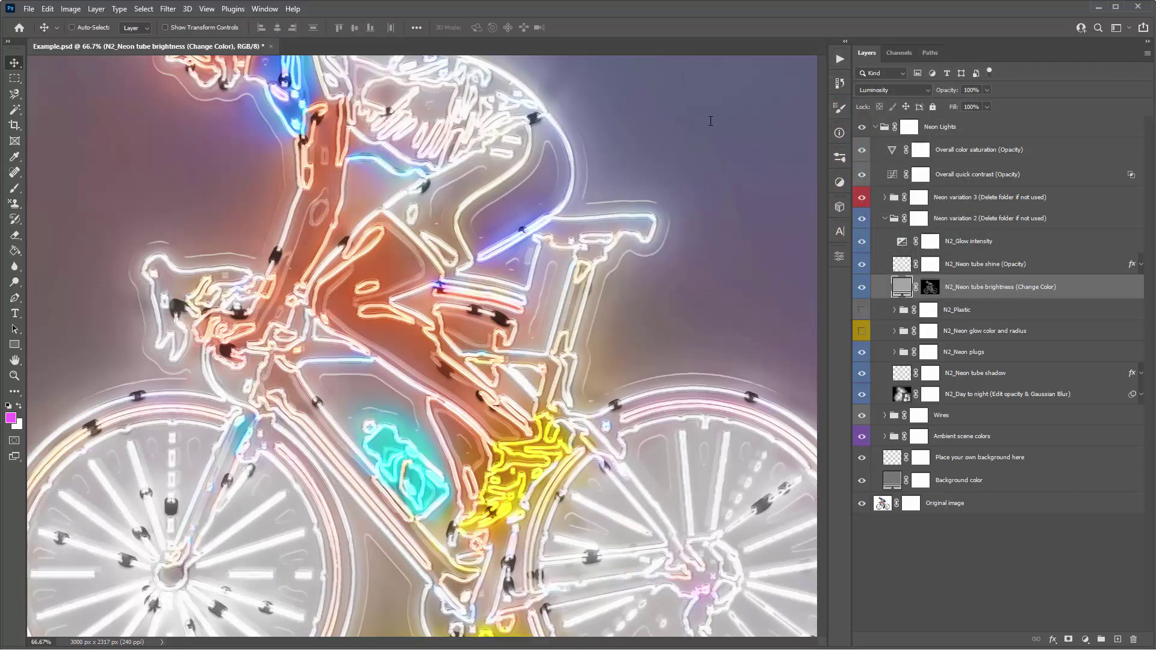
key(ctrl+0)
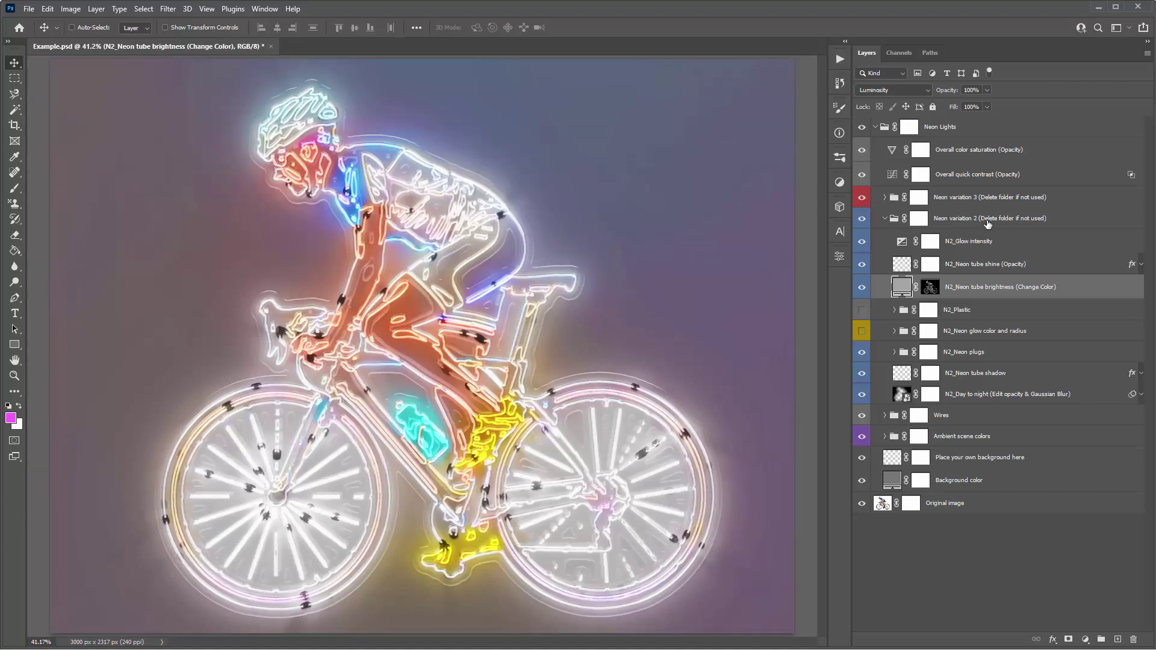
Review the layers in the Neon variation 2 folder and leave the folder collapsed
click(885, 219)
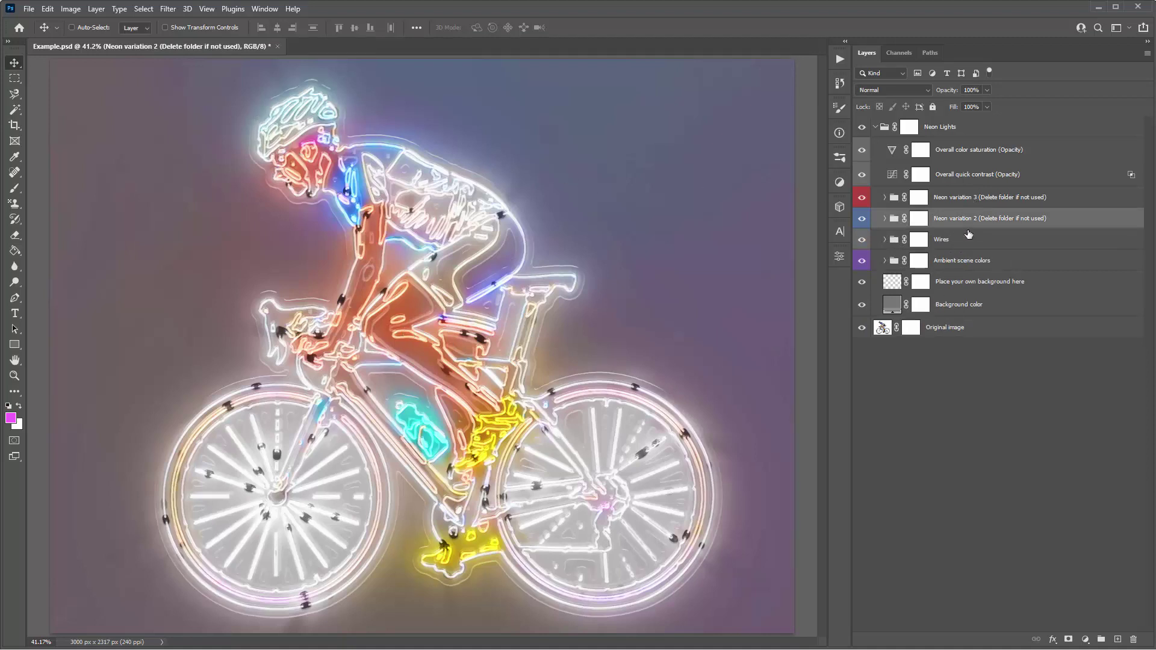
click(884, 218)
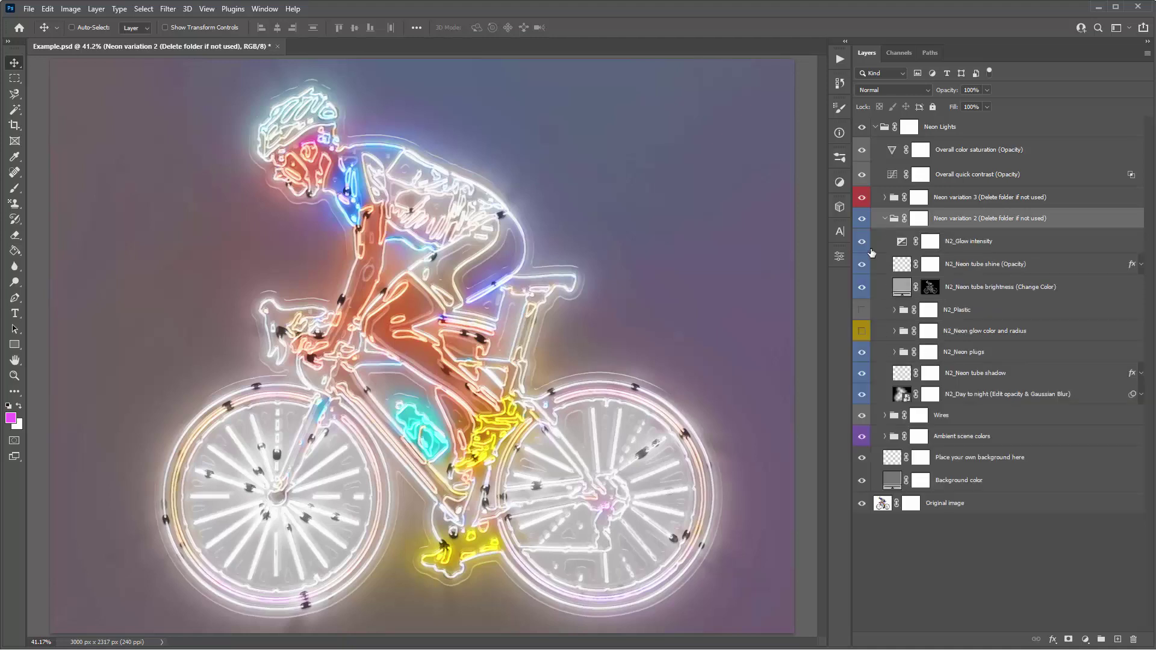
click(885, 219)
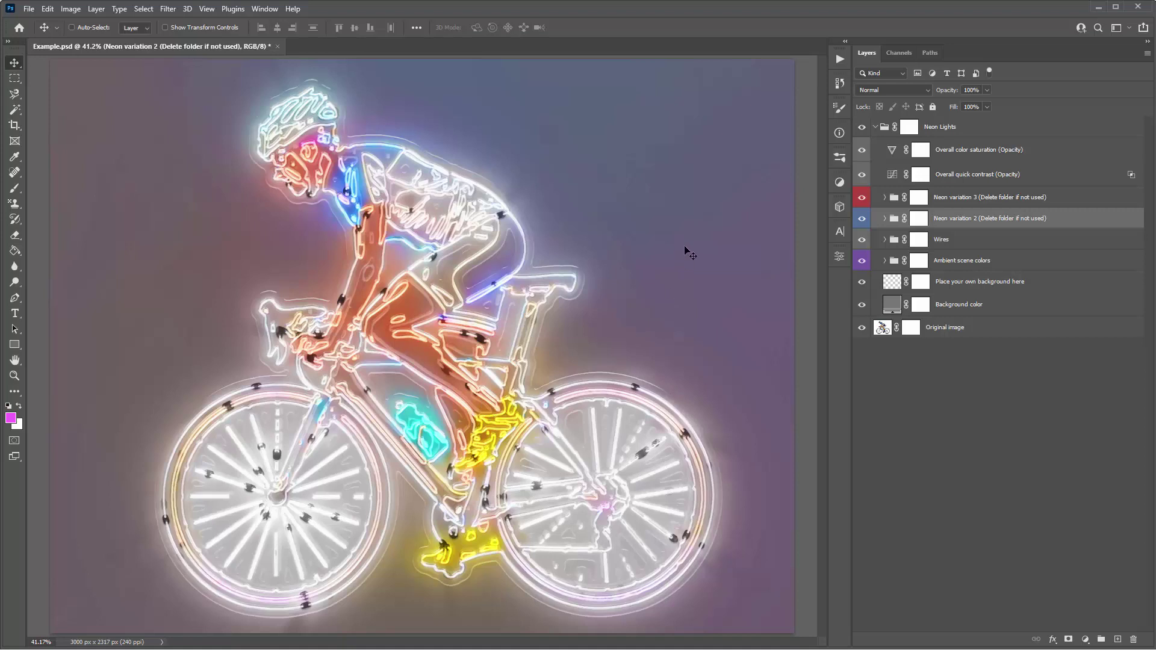
Check the Wires folder's visibility, expand it, and select the Wires_1 through Wires_5 layers together
click(911, 244)
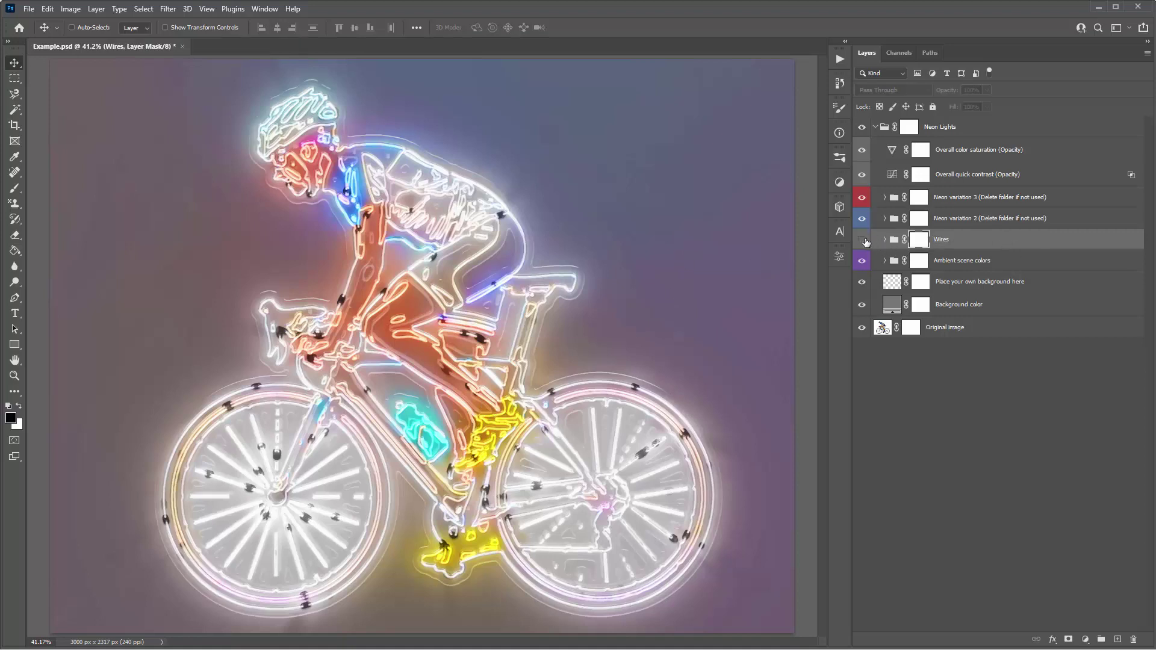
click(884, 240)
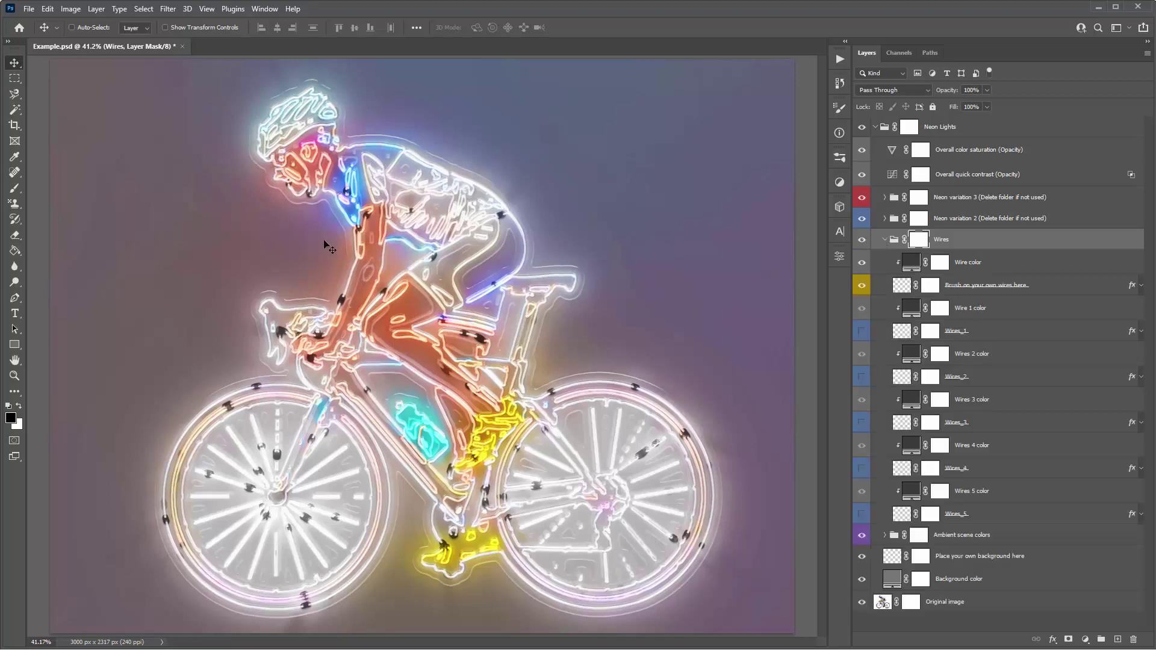
click(984, 338)
ctrl+click(977, 378)
ctrl+click(985, 425)
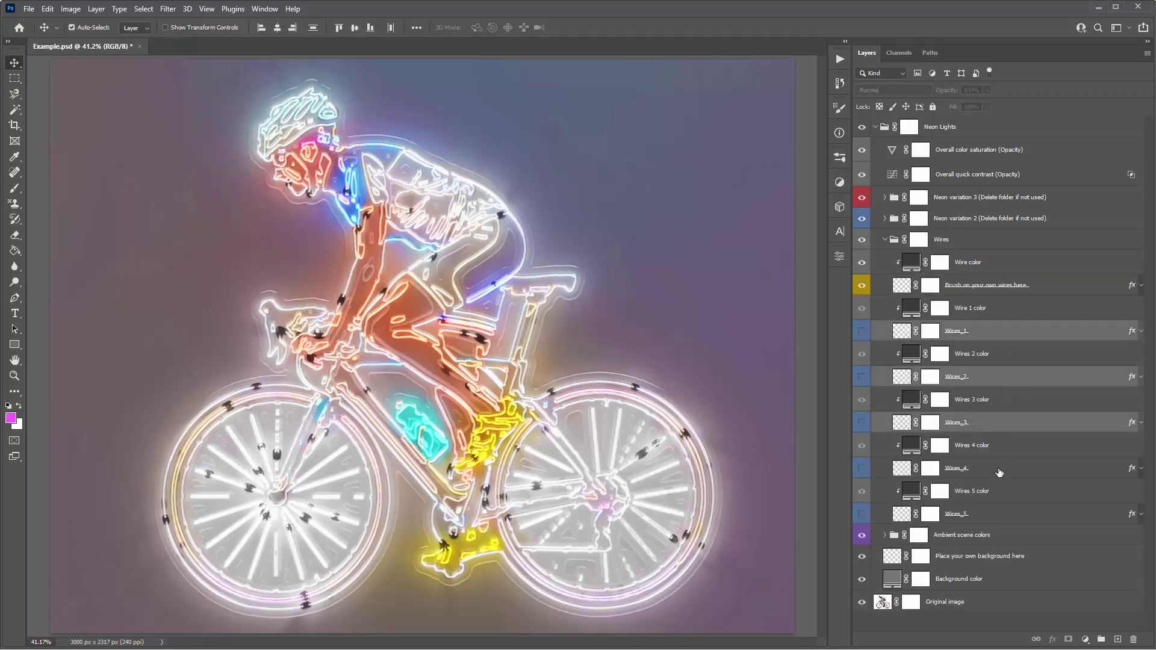
ctrl+click(996, 468)
ctrl+click(1008, 516)
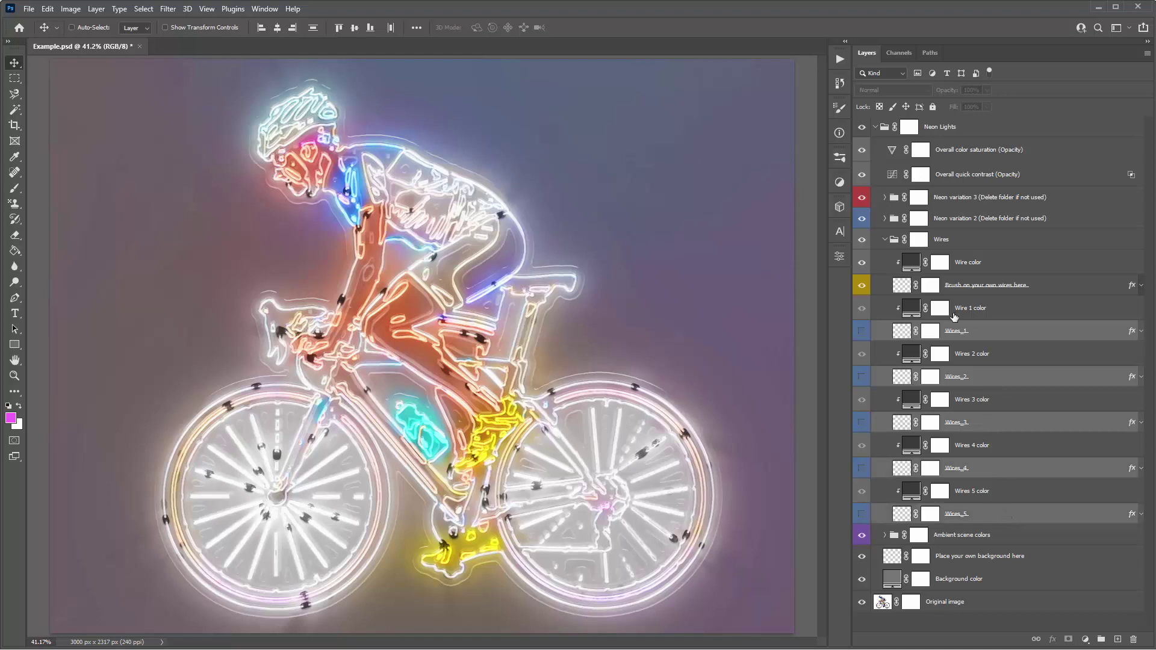
Show the Wires_3 and Wires_4 layers and select the "Brush on your own wires here" layer
click(1008, 424)
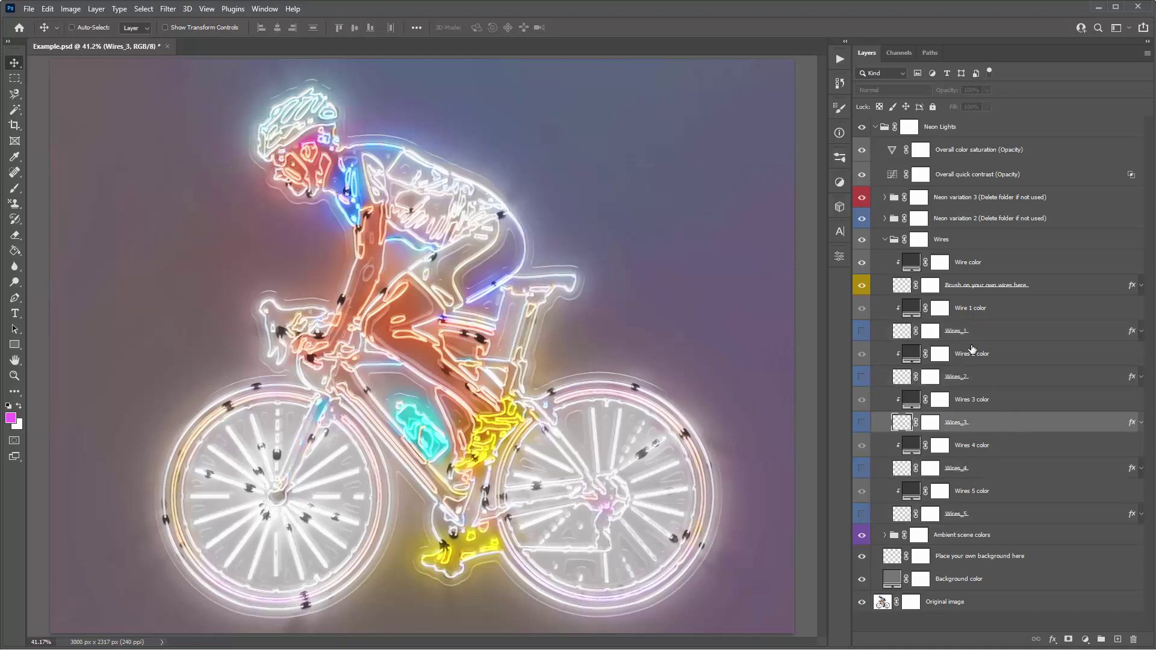
click(862, 423)
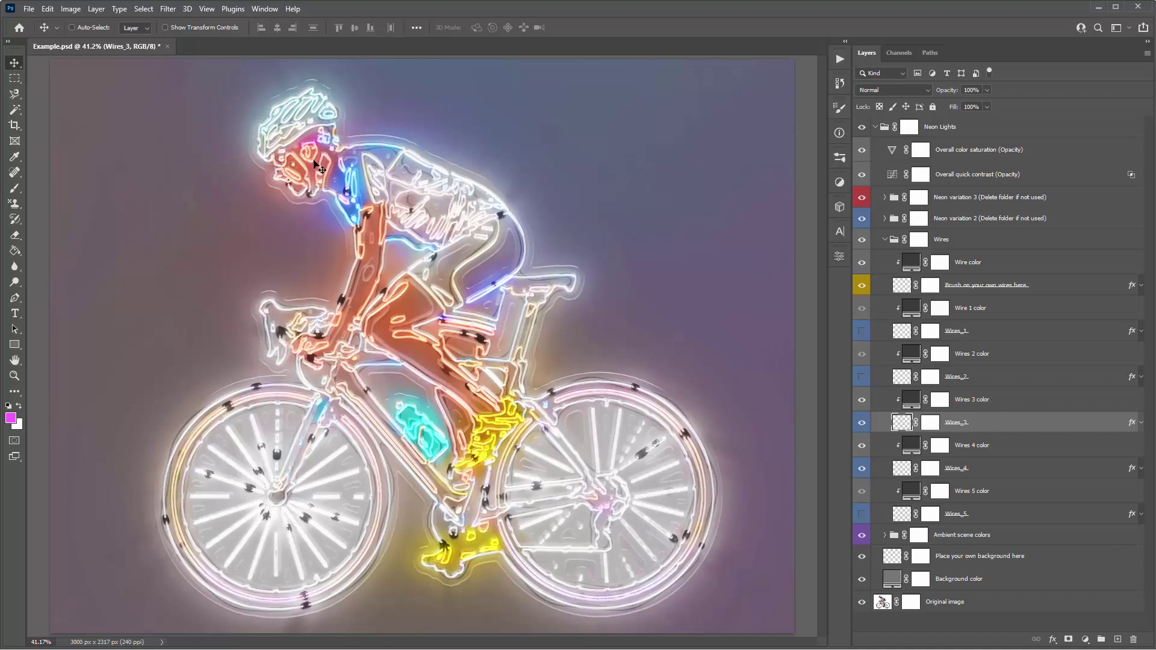
click(998, 287)
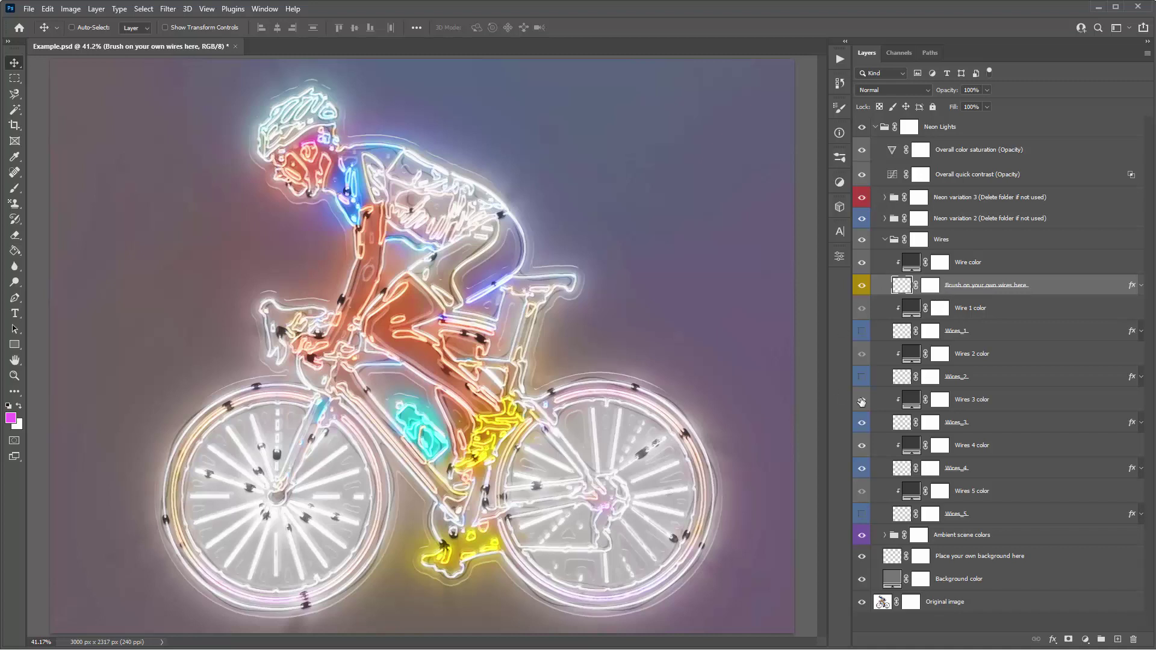
Try light d9c7c7, black 000000 and white ffffff for the Wires 3 color fill, and cancel the color change
click(927, 425)
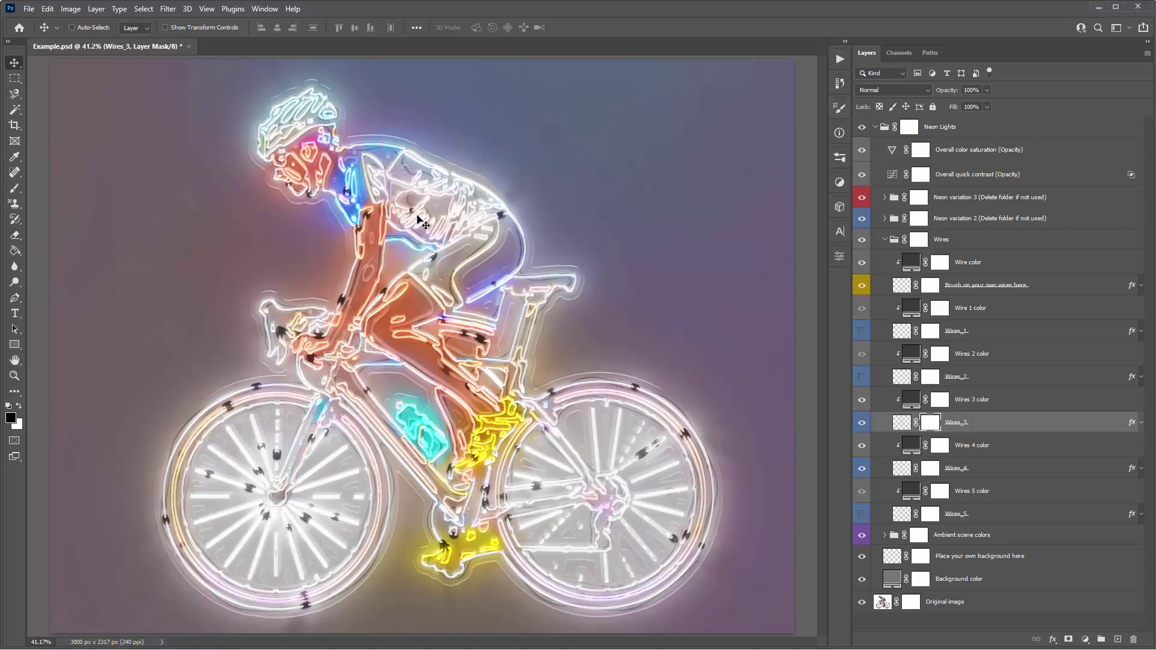
click(902, 423)
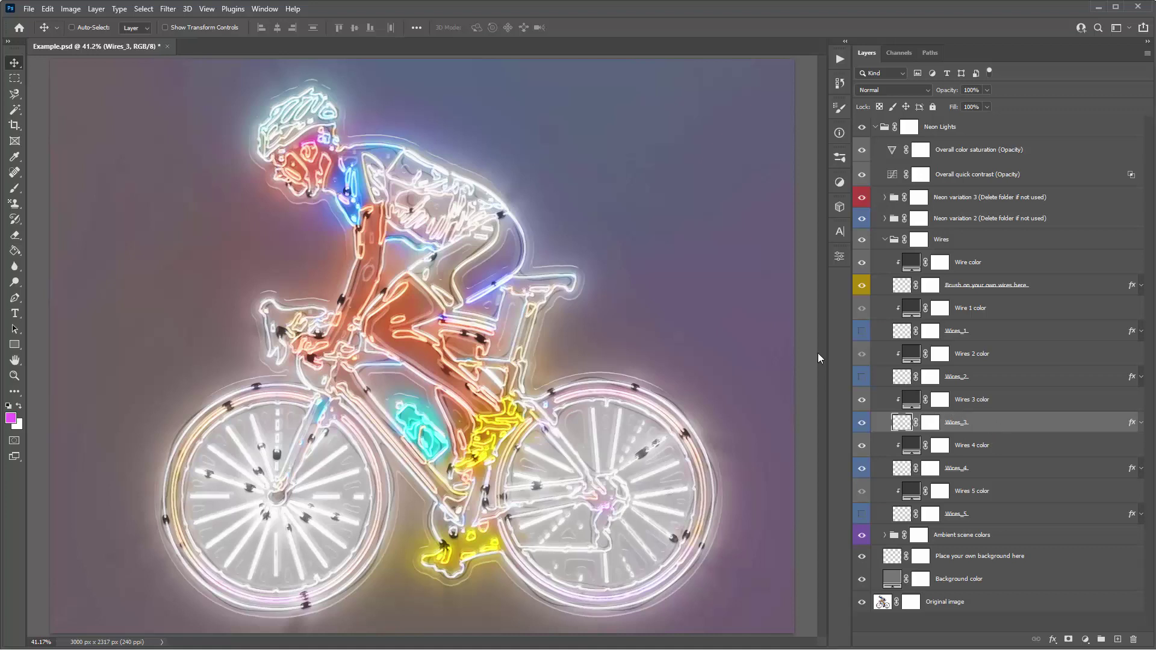
click(914, 402)
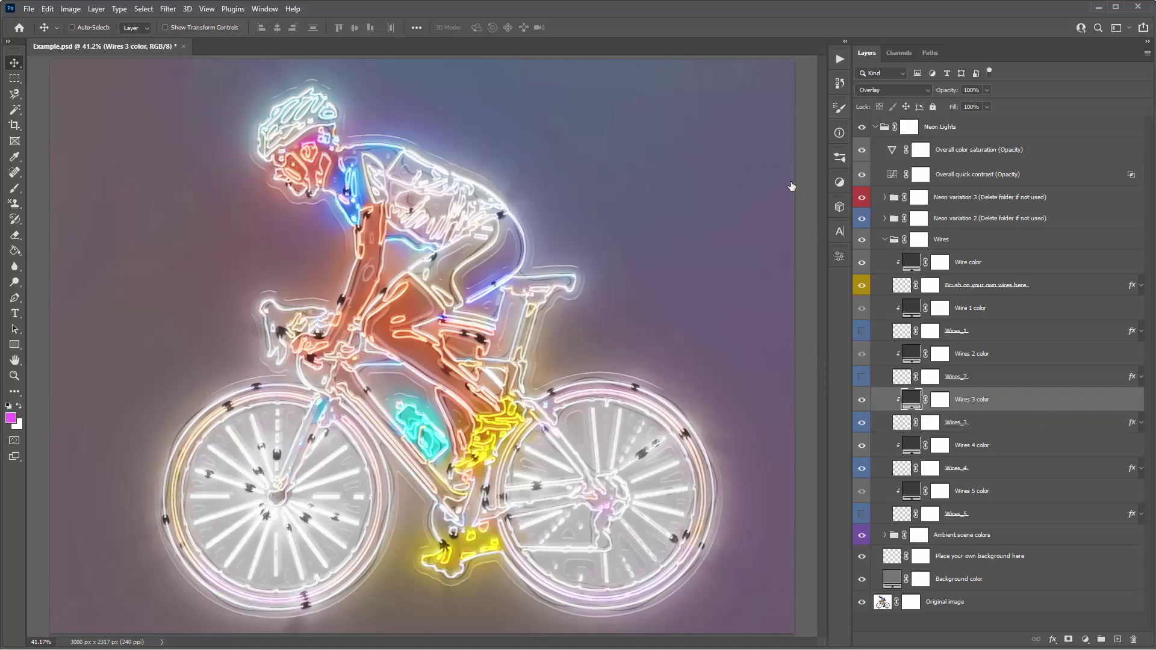
double_click(911, 399)
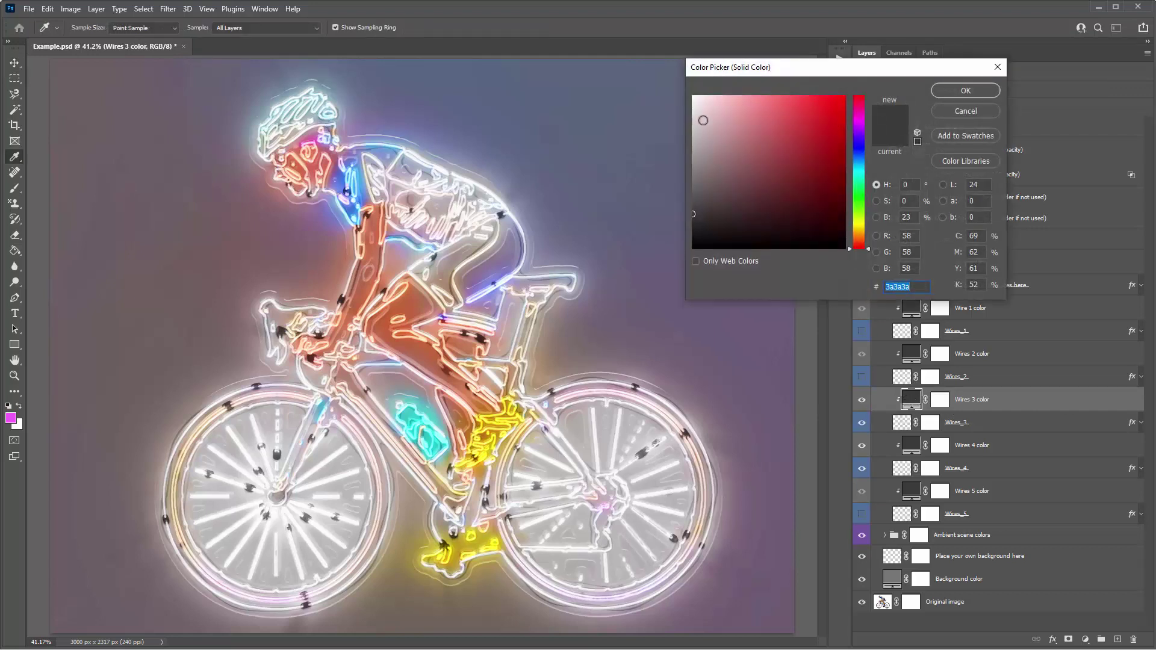
click(705, 118)
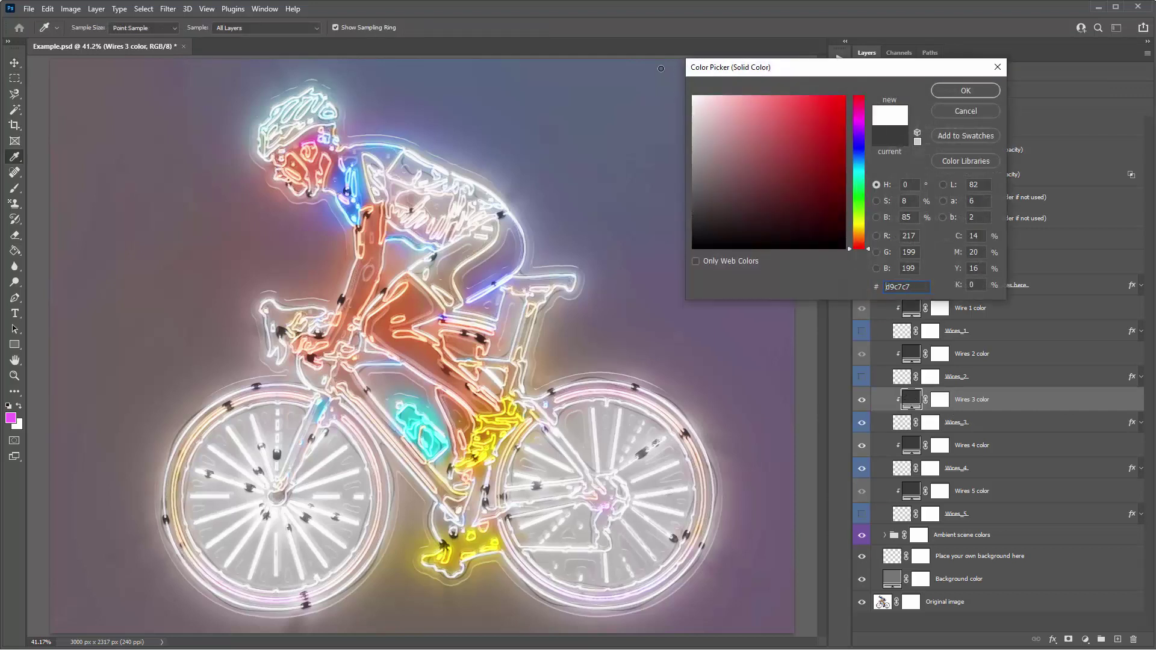
click(367, 173)
click(759, 134)
text(000000)
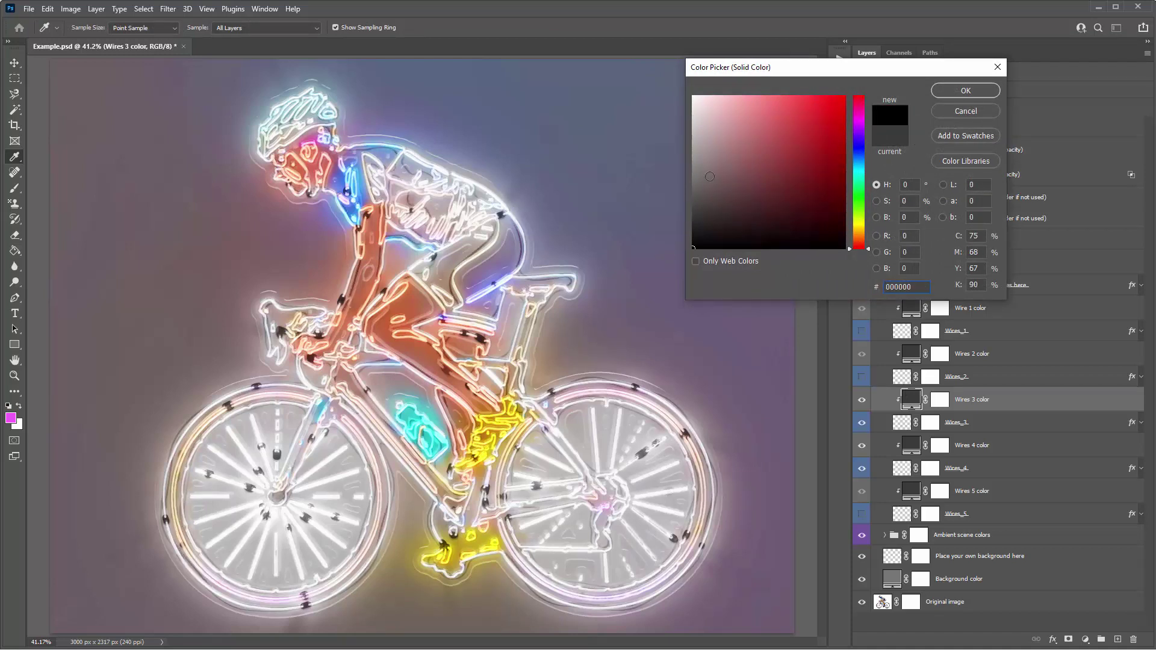
click(518, 242)
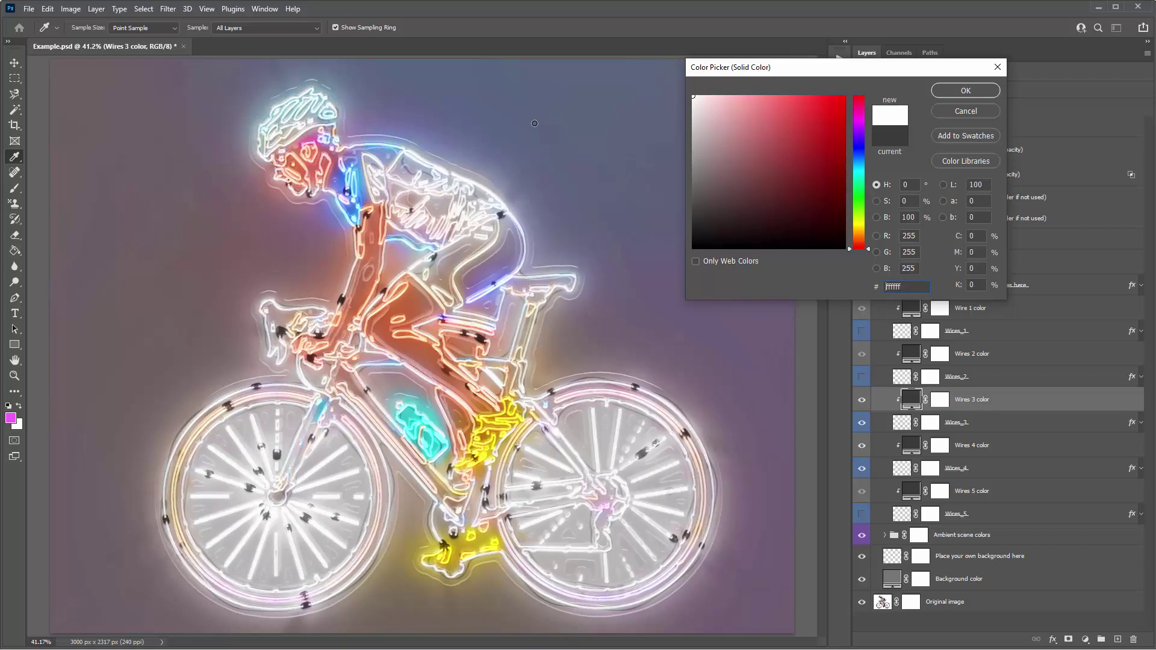
click(959, 113)
key(v)
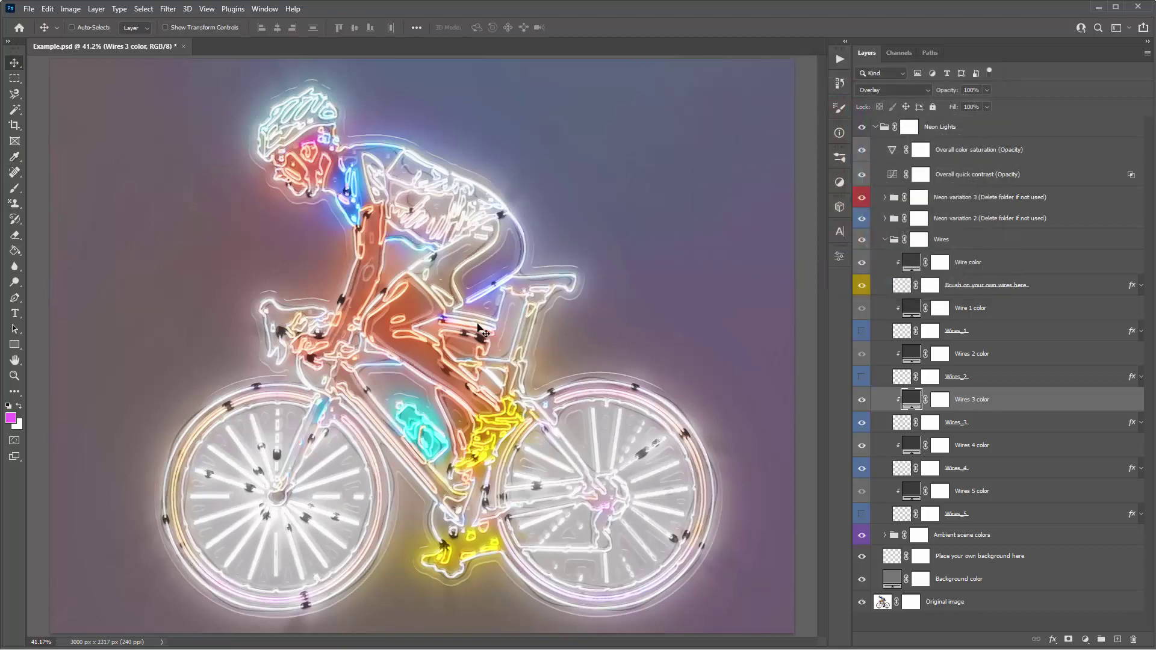
Select the "Brush on your own wires here" layer and choose the 5 px wire brush preset outside the General Brushes folder
click(972, 288)
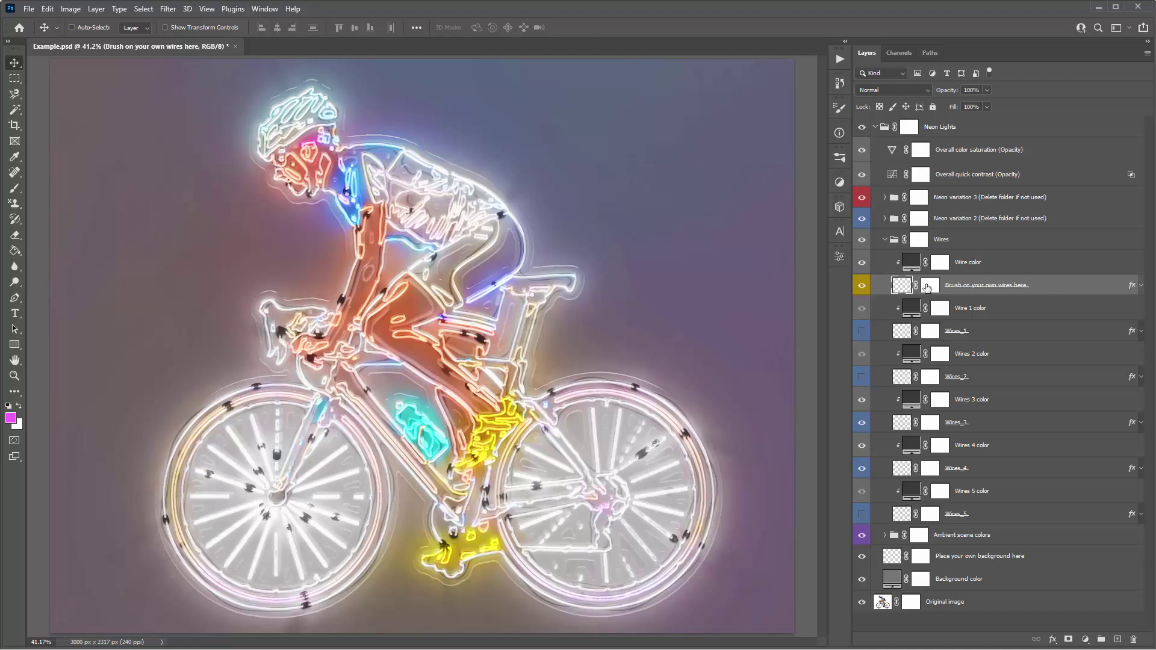
key(b)
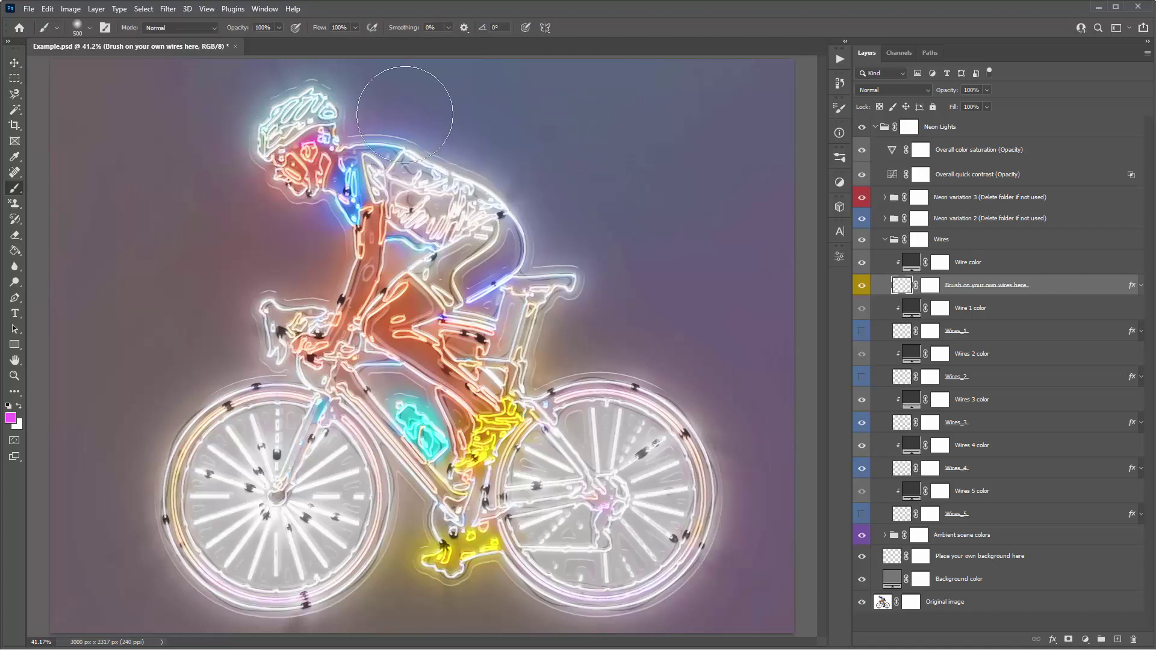
right_click(543, 131)
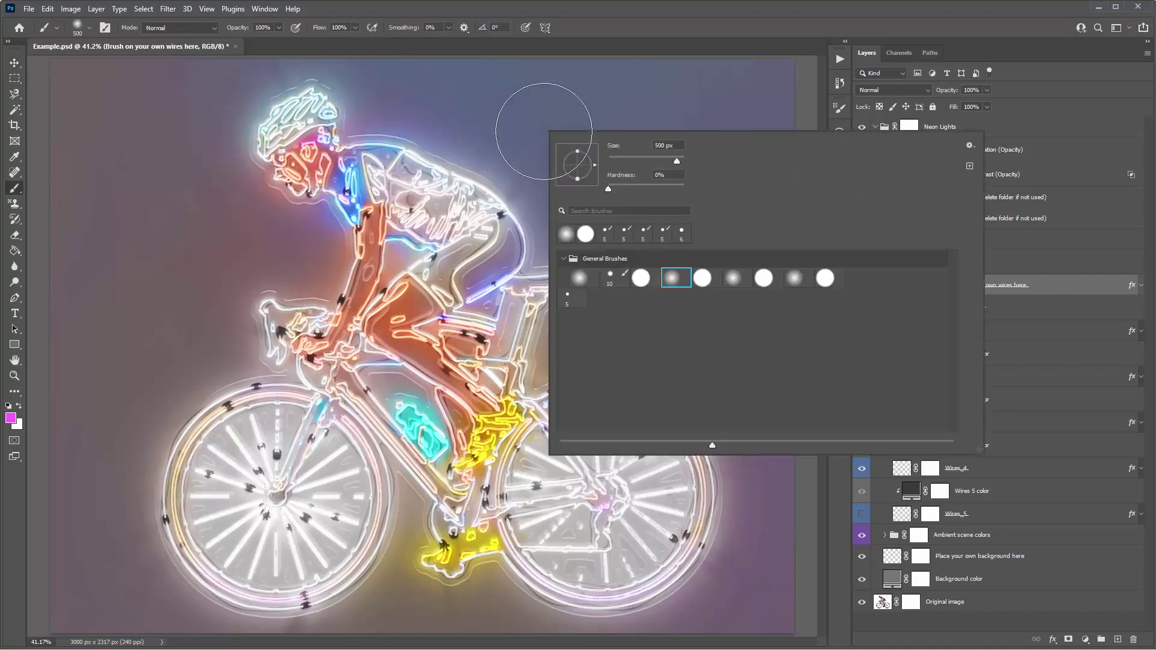
click(563, 259)
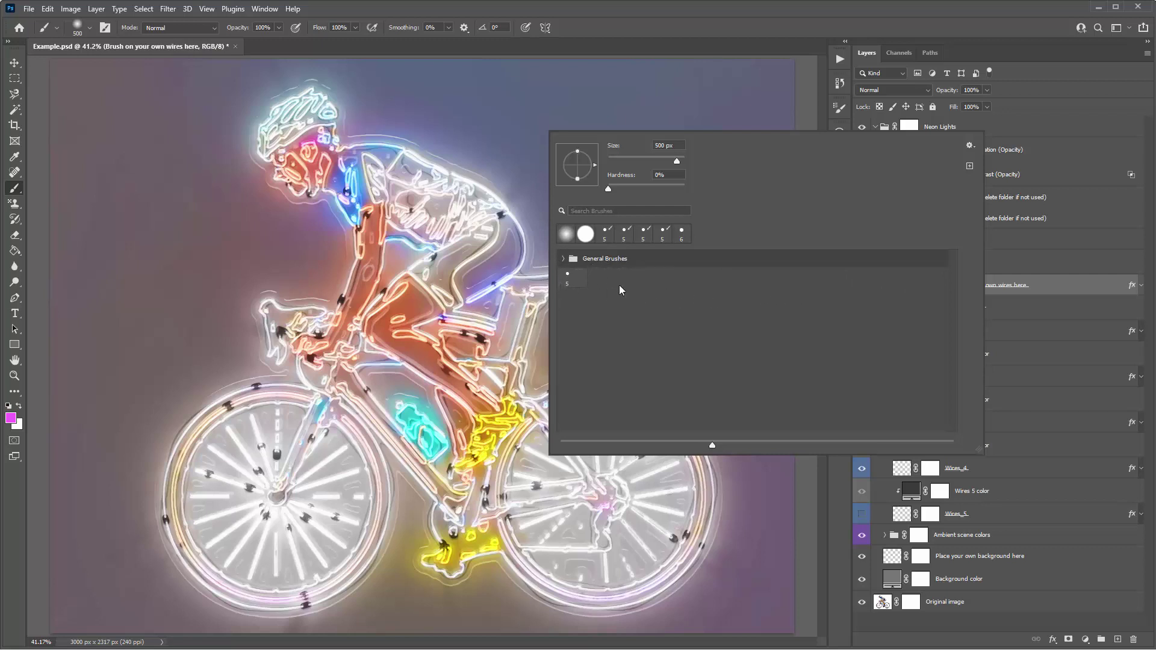
click(577, 280)
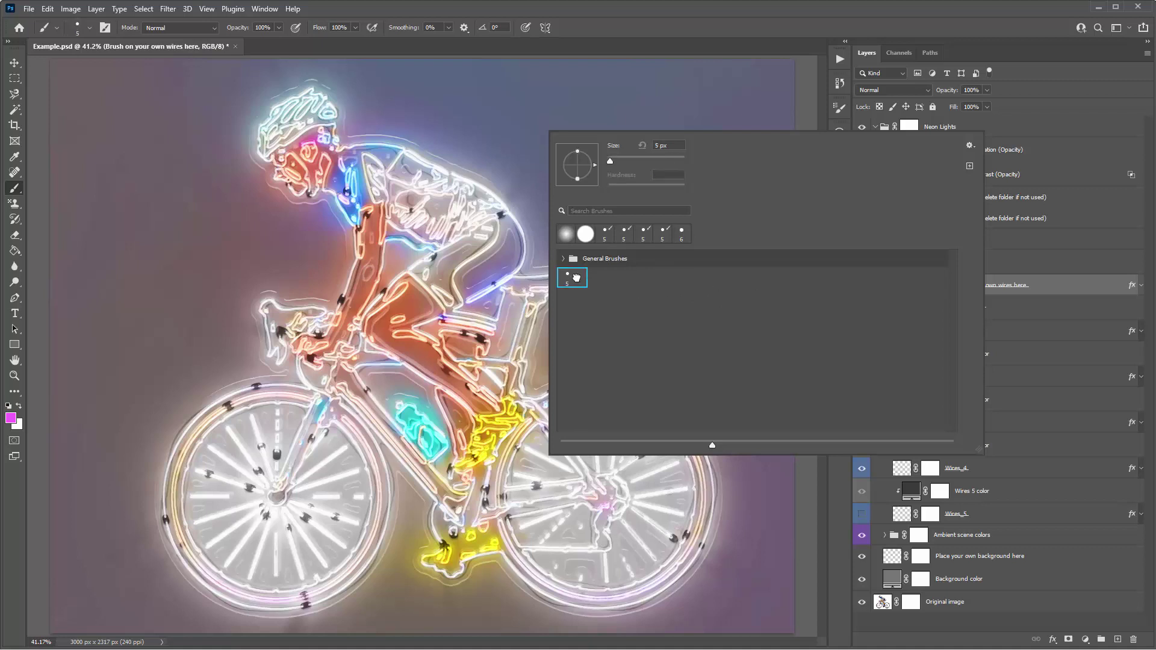
click(407, 172)
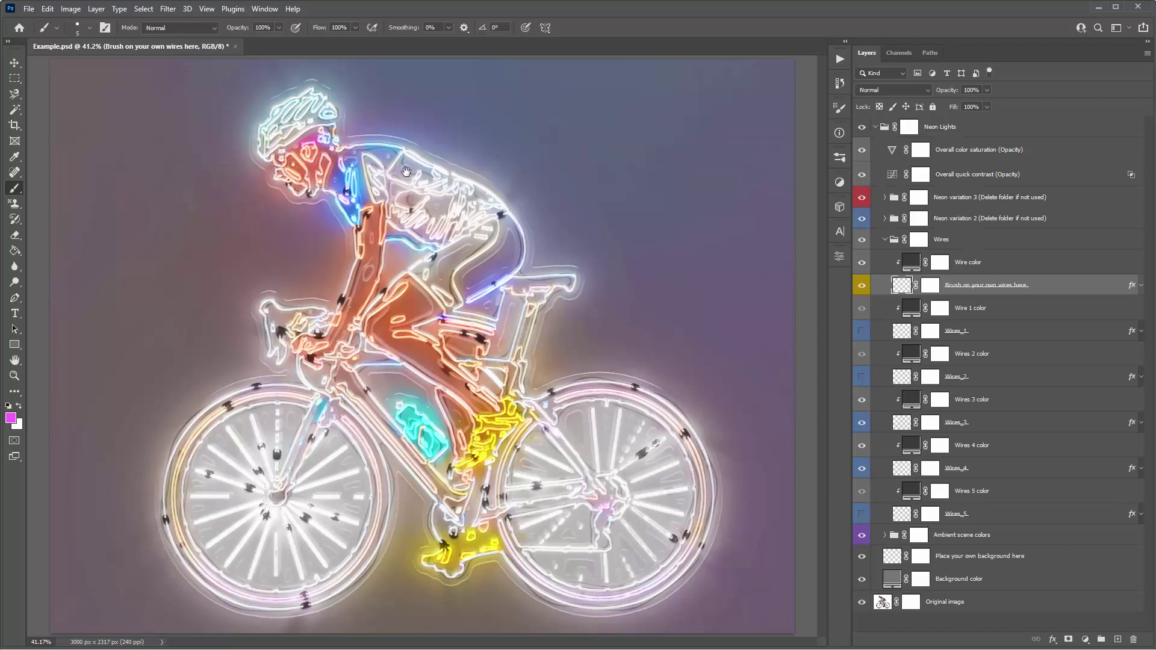
Choose the soft round brush from General Brushes and set it to 5 px with 100% hardness
right_click(425, 105)
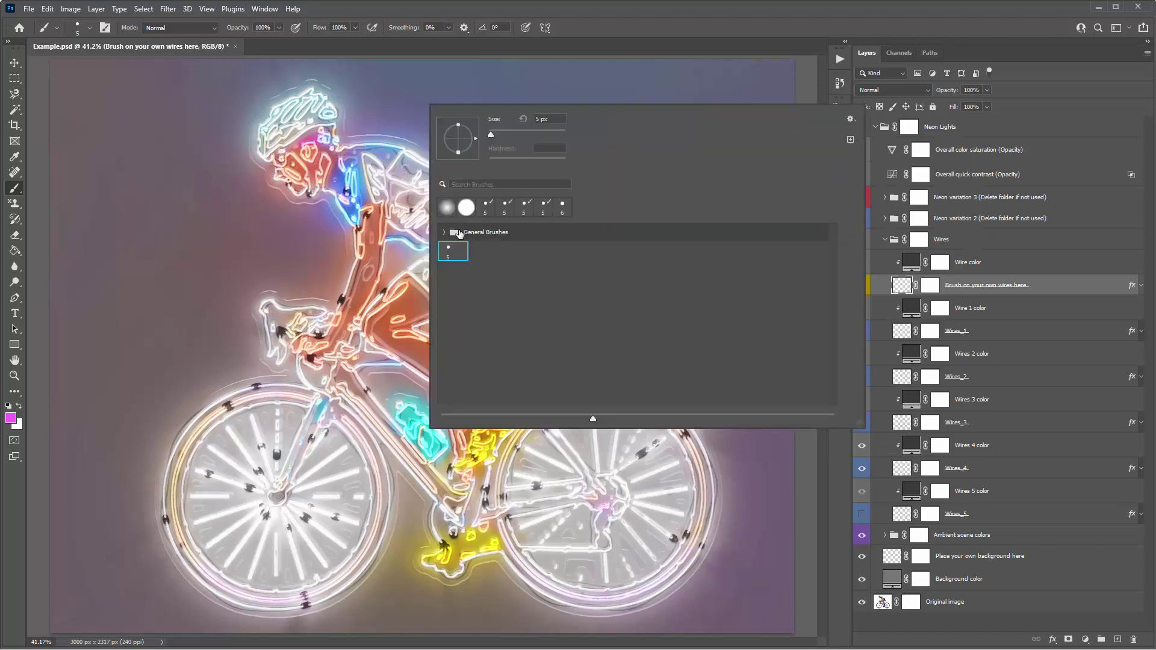
click(461, 253)
drag(489, 162, 504, 167)
drag(580, 171, 570, 168)
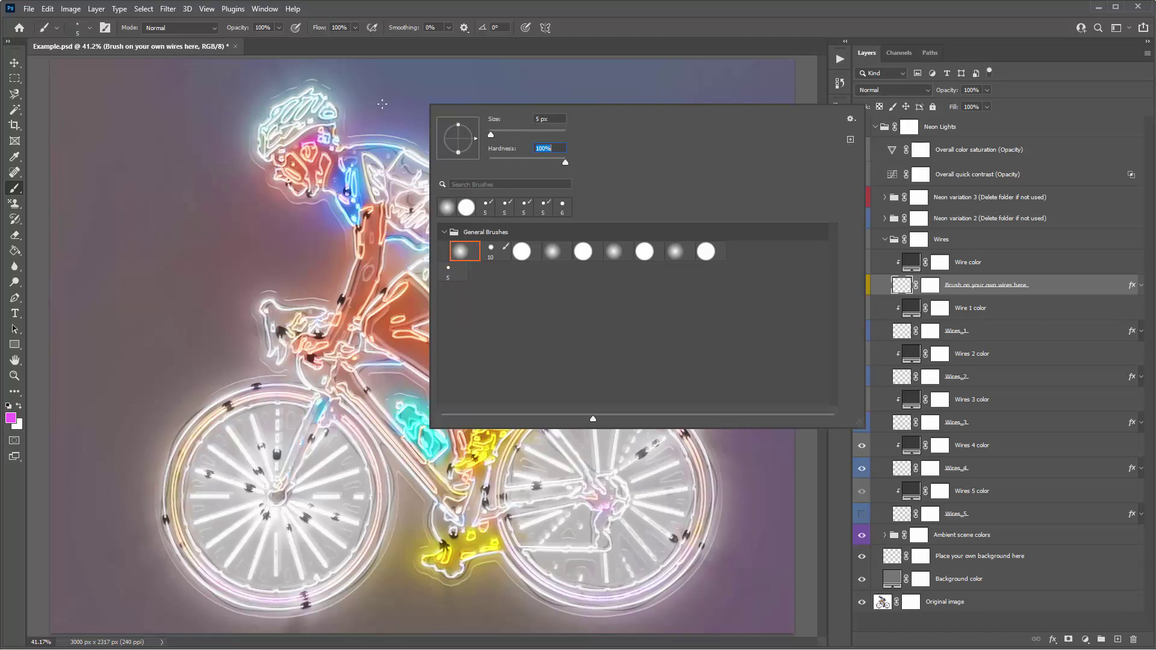
key(Return)
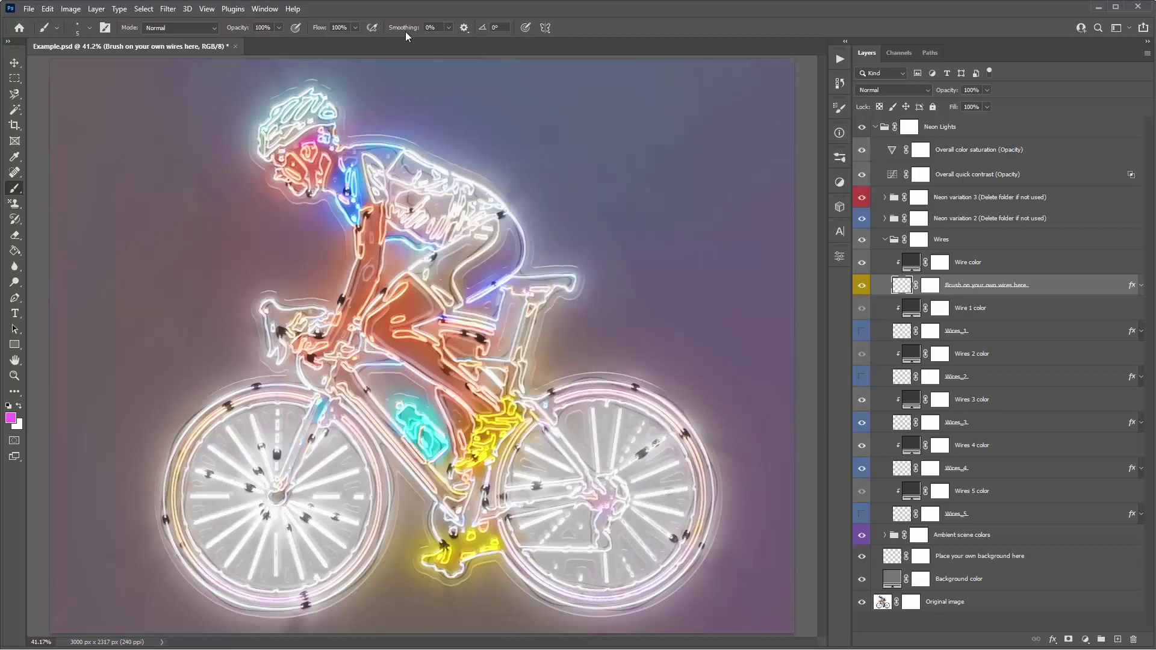
Brush a zigzag test wire behind the rider's back, undo it, and set the brush smoothing to 52%
mouse_move(497, 120)
mouse_down()
mouse_move(559, 134)
mouse_move(559, 191)
mouse_move(625, 209)
mouse_move(624, 285)
mouse_move(655, 312)
mouse_up()
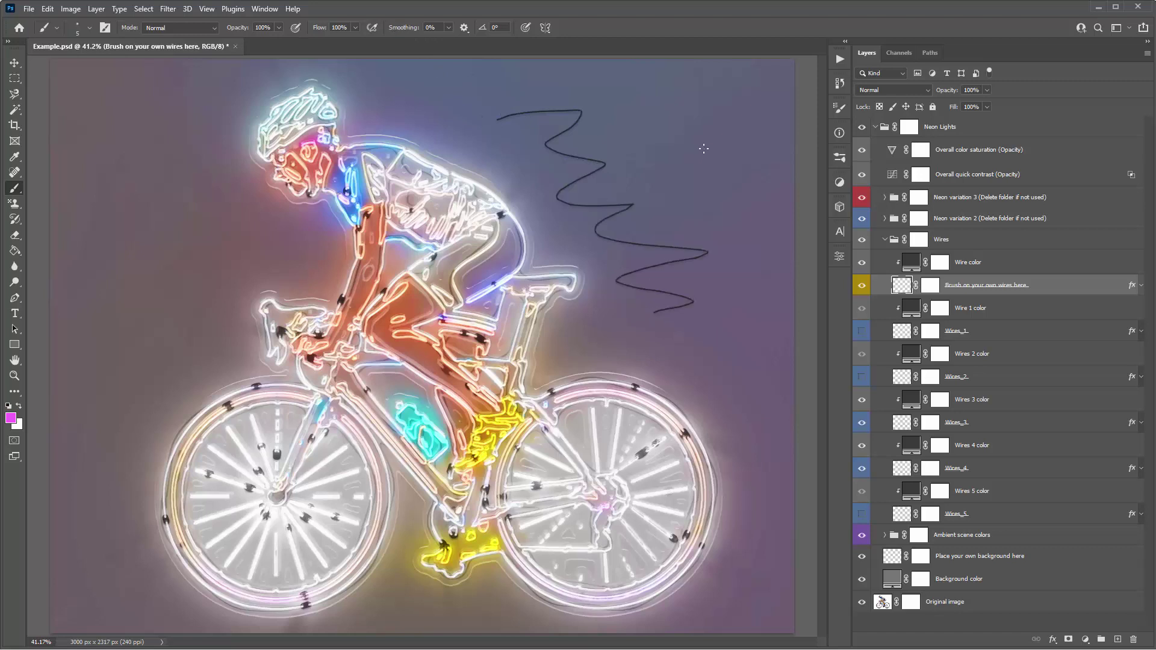
key(ctrl+z)
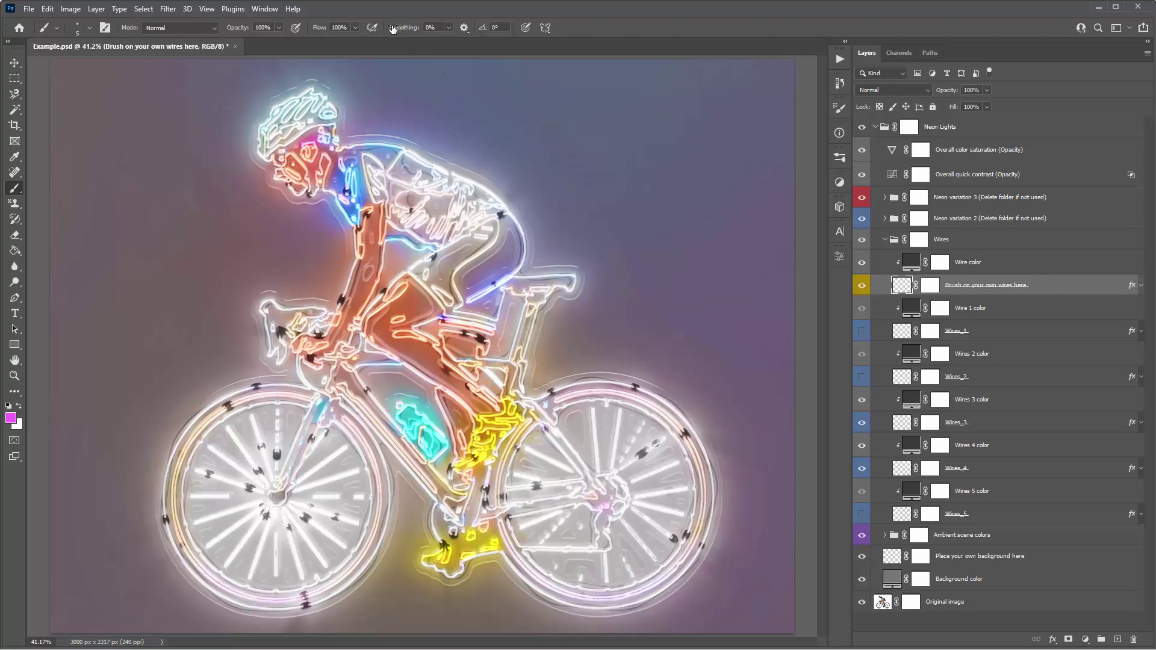
drag(395, 29, 426, 35)
Brush smoothed test wires behind the rider and near the arms, and undo both strokes
mouse_move(627, 128)
mouse_down()
mouse_move(567, 188)
mouse_move(727, 185)
mouse_move(640, 221)
mouse_move(603, 263)
mouse_move(716, 236)
mouse_move(578, 291)
mouse_move(598, 339)
mouse_move(729, 267)
mouse_move(675, 308)
mouse_move(675, 354)
mouse_move(688, 397)
mouse_move(756, 424)
mouse_move(722, 480)
mouse_move(739, 456)
mouse_up()
drag(349, 232, 343, 327)
key(ctrl+z)
key(ctrl+z)
Brush a wire from the rider's lower back past the seat and across the rear wheel to the image's bottom edge
drag(502, 309, 545, 375)
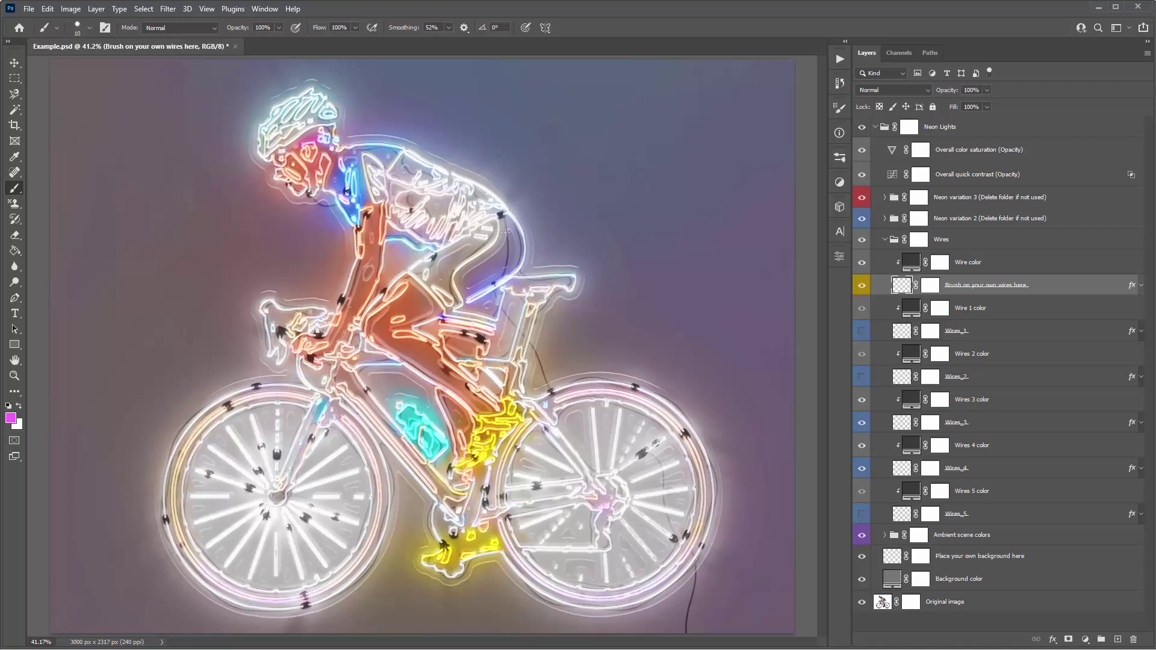
drag(497, 259, 497, 287)
drag(543, 378, 566, 406)
Duplicate the "Wire color" and "Brush on your own wires here" layers together
click(1005, 268)
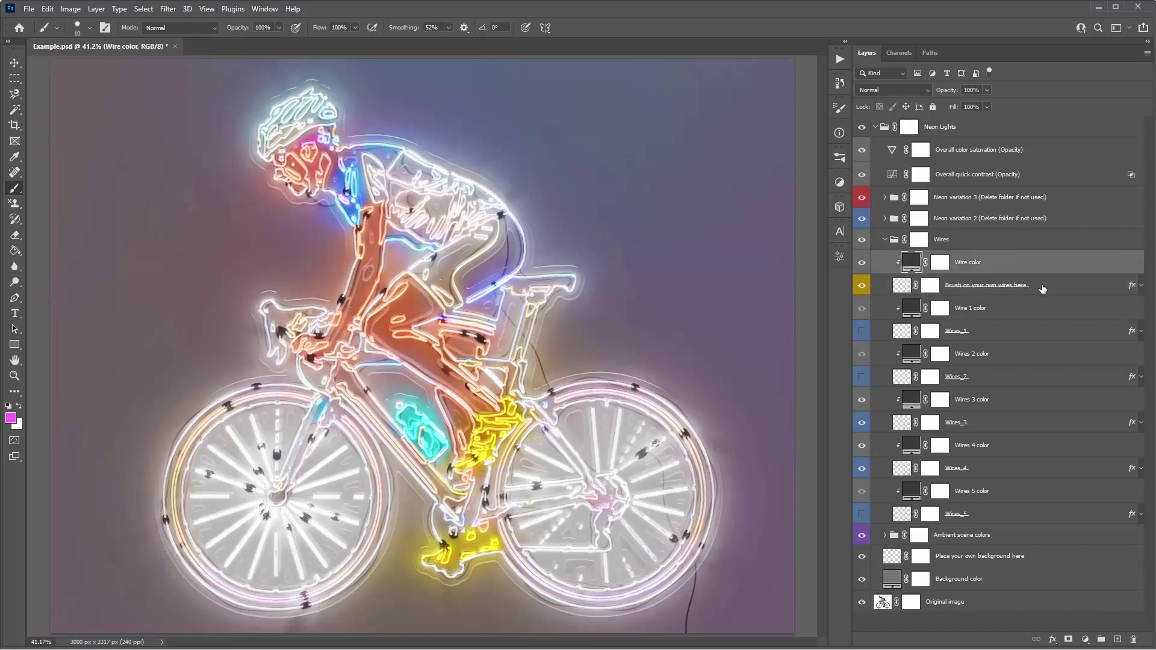
ctrl+click(1038, 286)
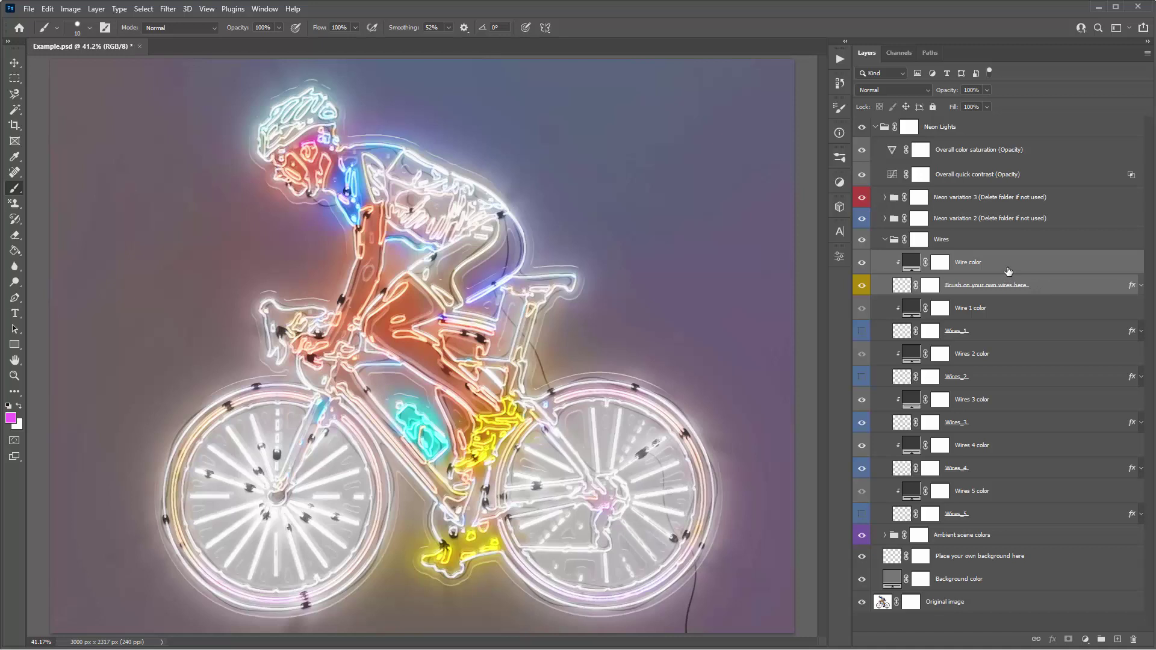
key(ctrl+j)
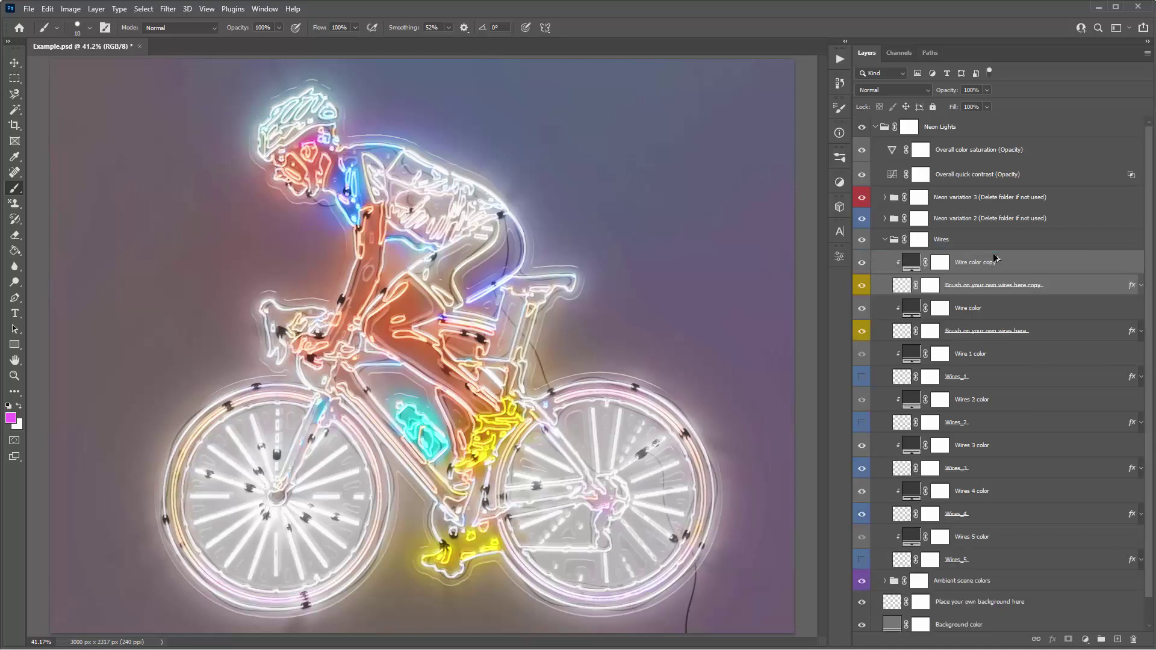
Clear the "Brush on your own wires here copy" layer and brush additional wires across and below the rear wheel, reducing the brush to 6 px
click(1020, 288)
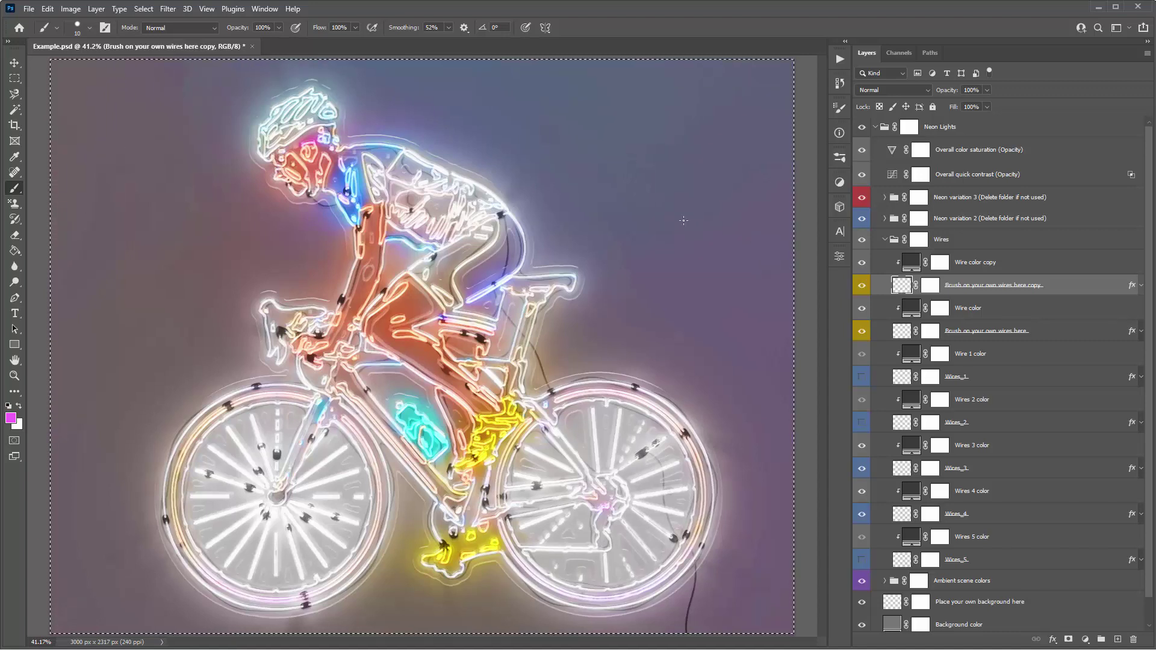
key(ctrl+d)
key(v)
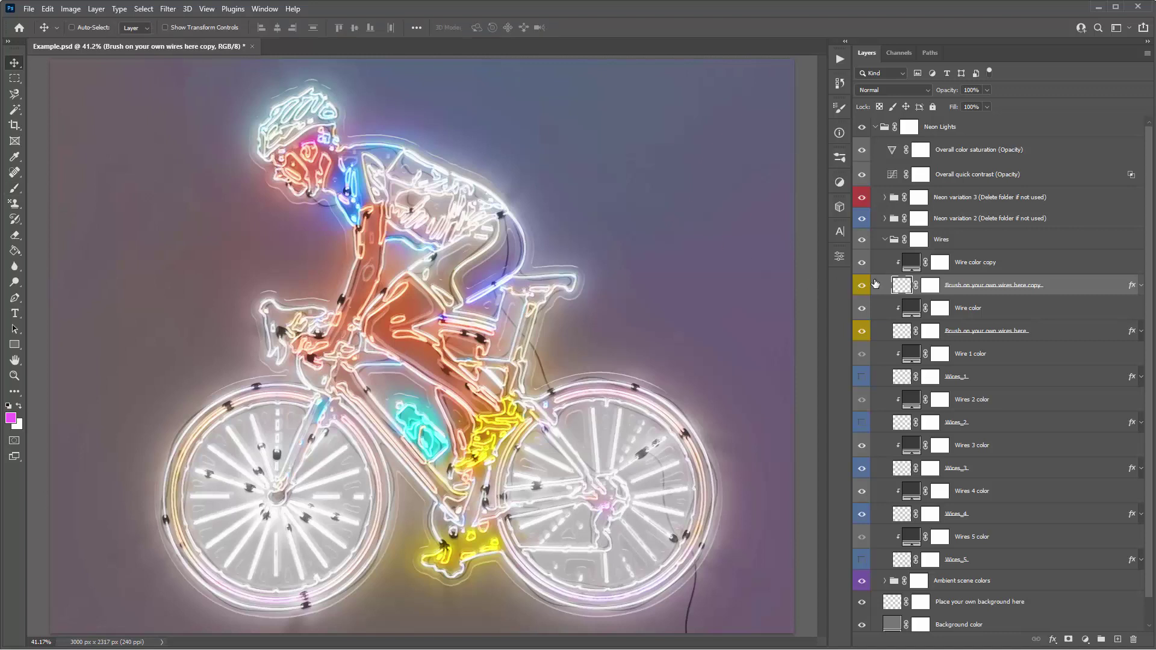
key(b)
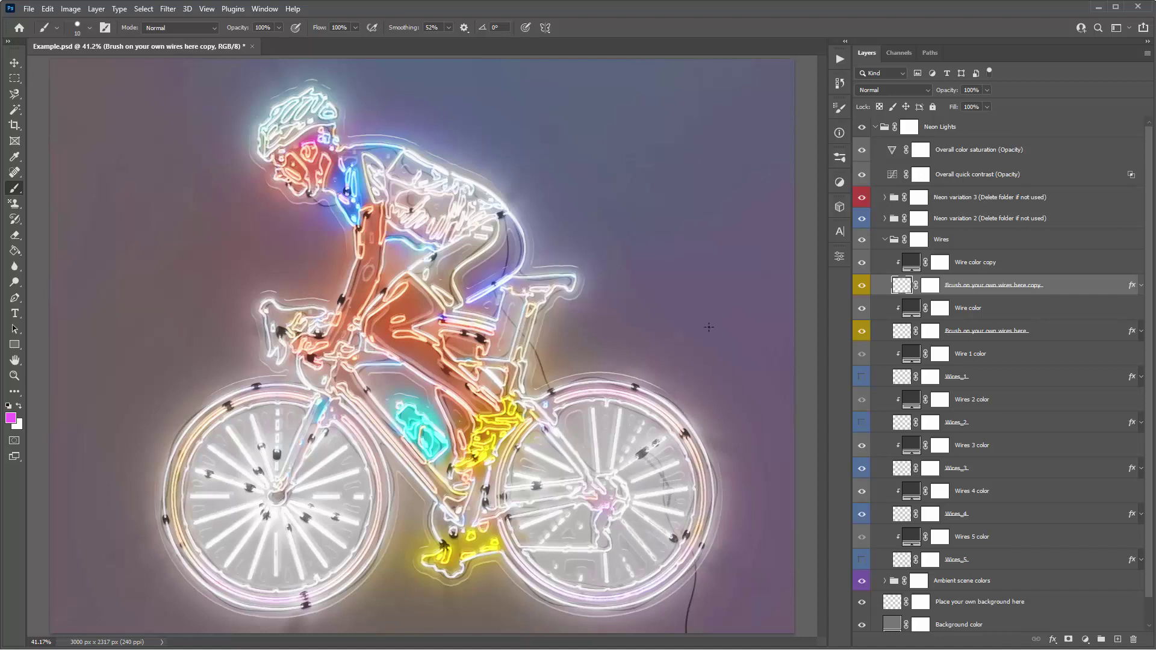
key(bracketleft)
Try light gray d9d9d9 for the Wire color copy fill and cancel the color change
click(912, 266)
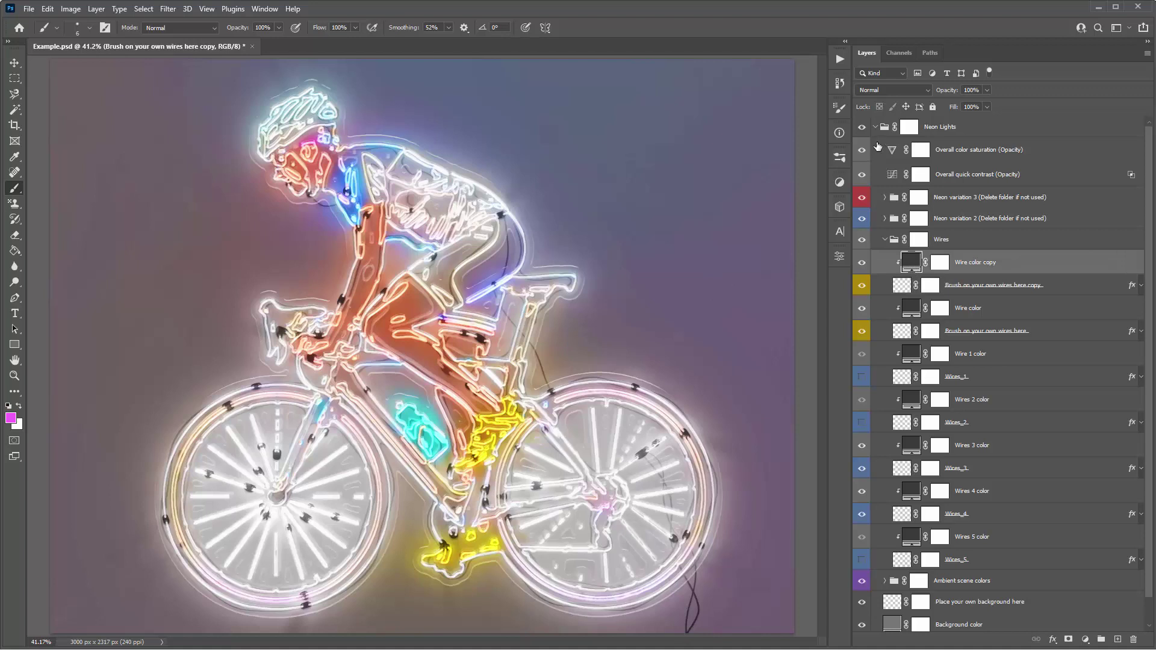
double_click(911, 262)
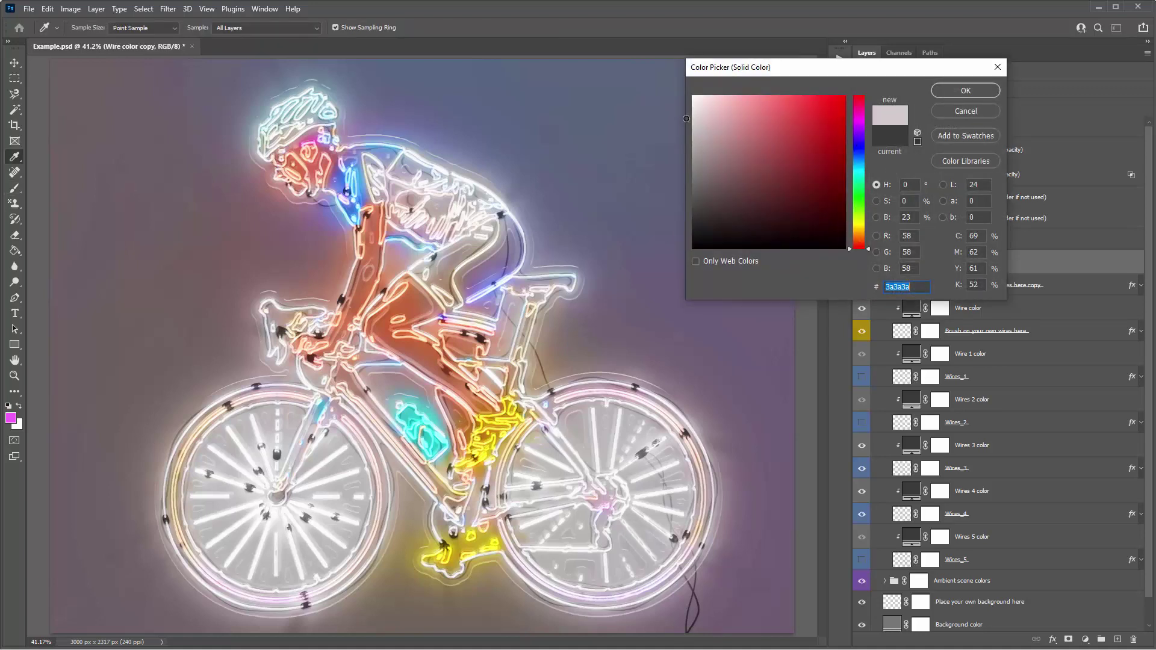
drag(686, 118, 687, 119)
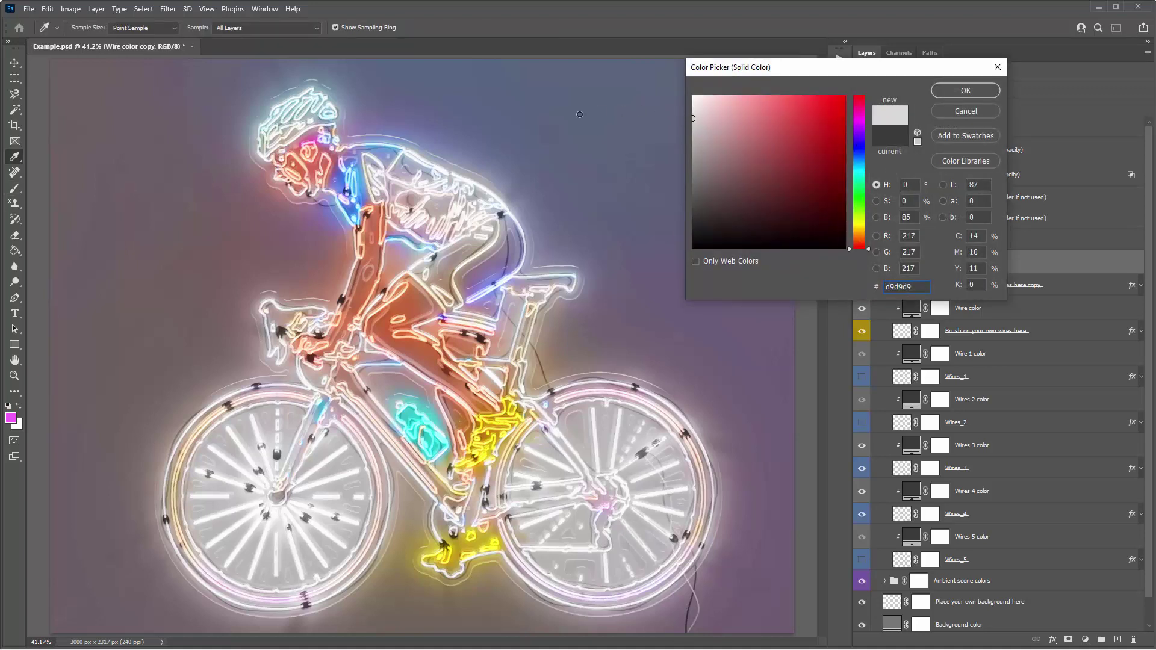
click(959, 113)
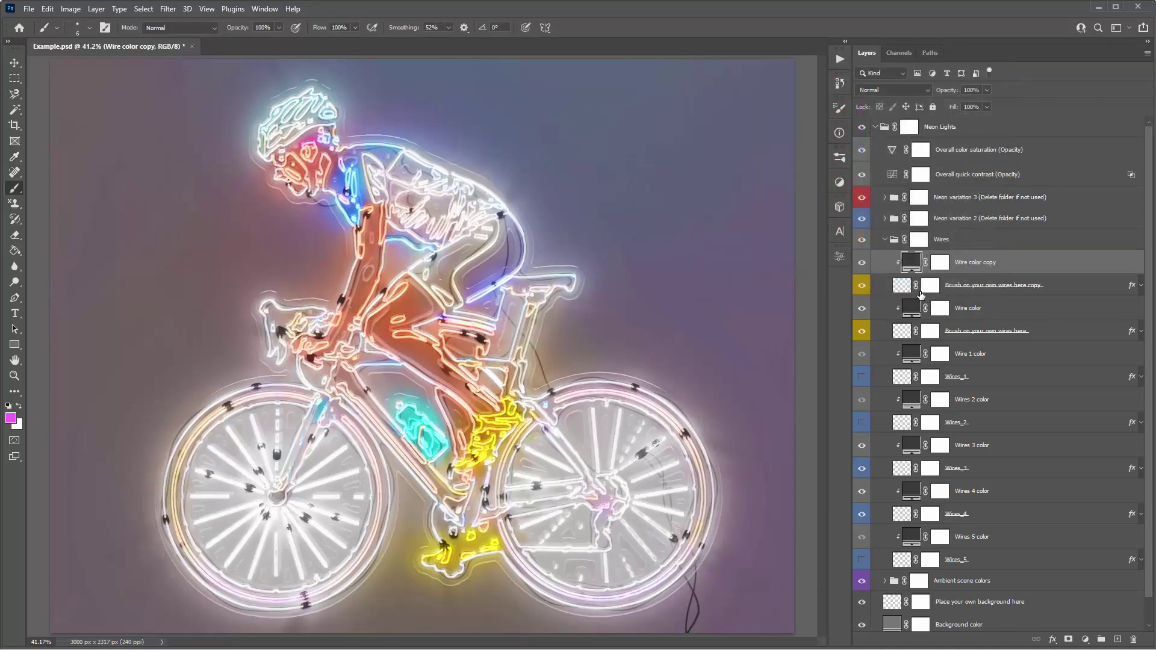
Collapse the Wires folder and expand the Ambient scene colors folder
click(969, 242)
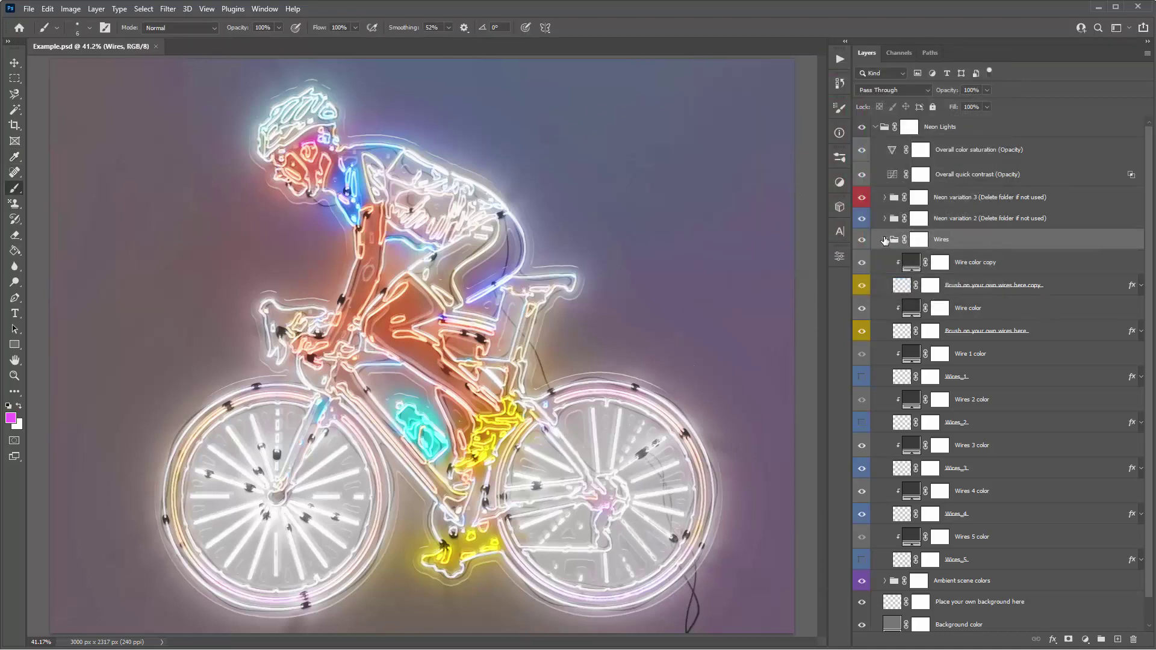
click(885, 240)
click(975, 263)
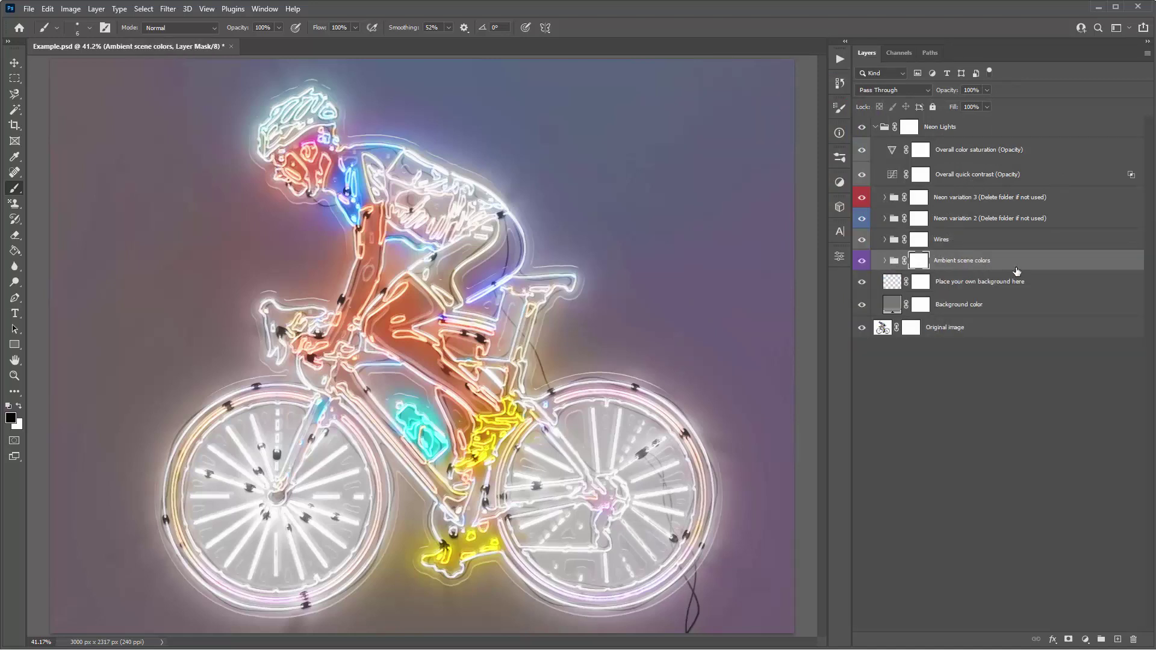
click(885, 261)
Select the three ambient color layers together, and select only "Use image colors for ambient scene color (Opacity)" with the whole image in view
click(1013, 294)
shift+click(1028, 333)
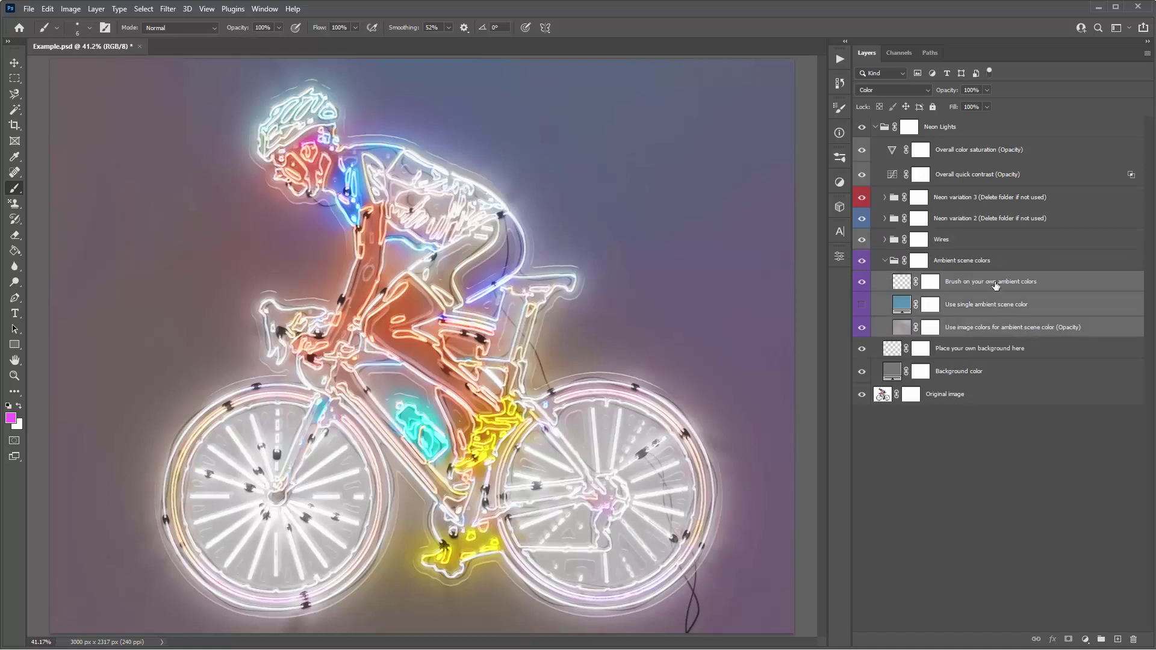
click(981, 264)
key(ctrl+minus)
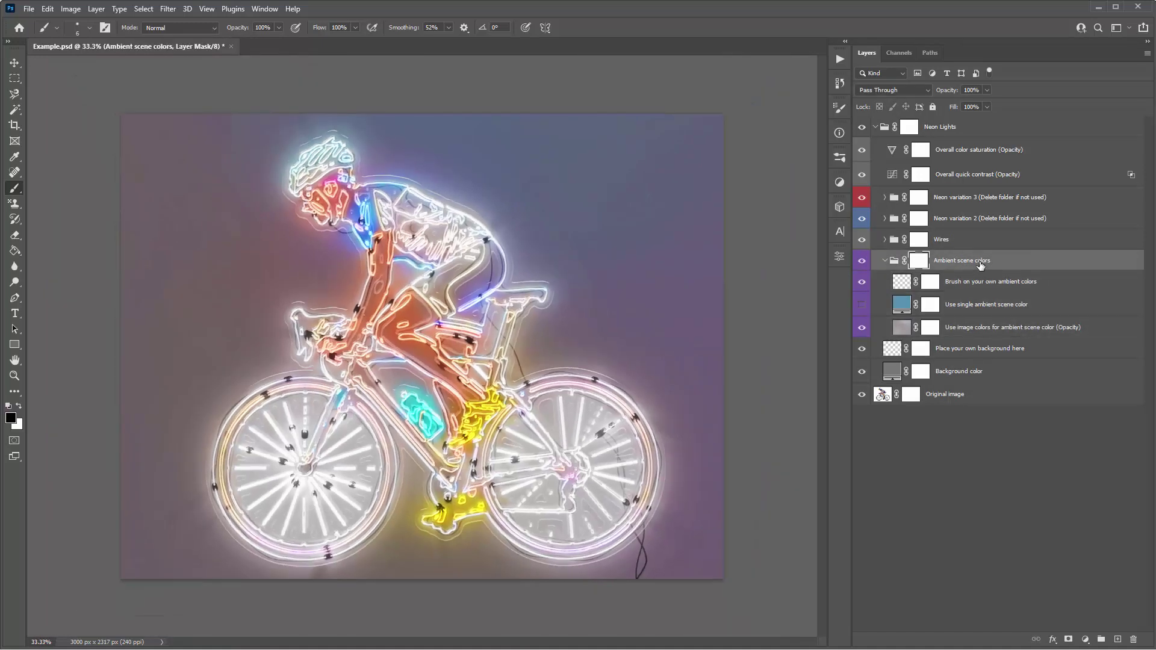
click(979, 330)
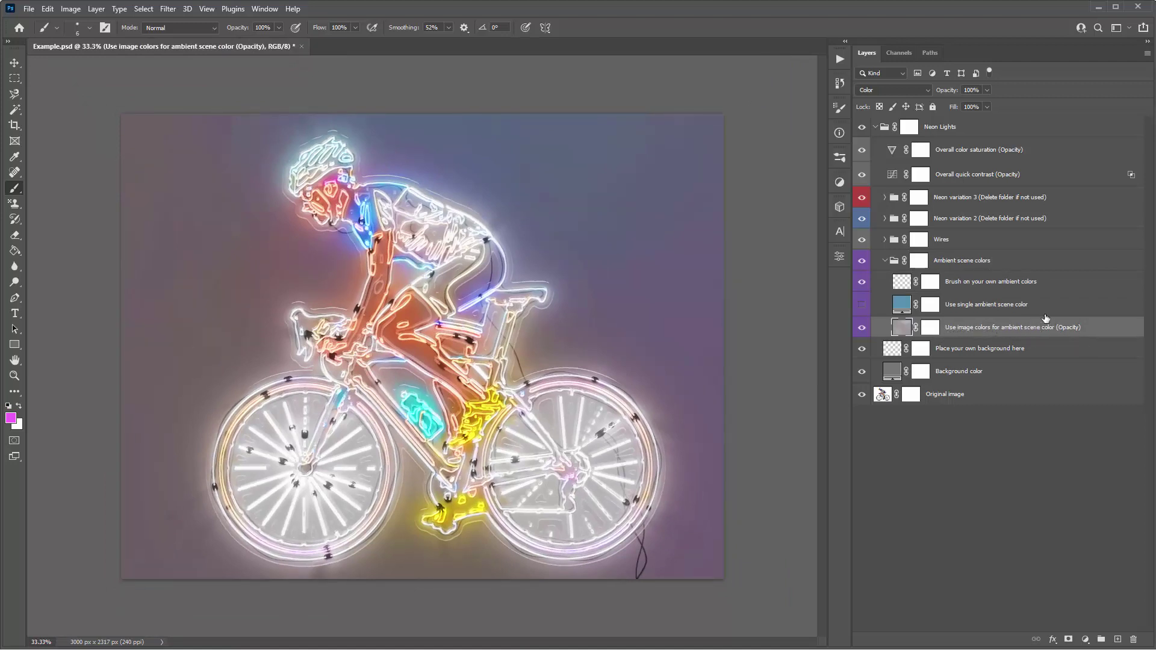
Compare the scene with and without "Use image colors for ambient scene color (Opacity)" and inspect the N3_Neon glow color and radius folder
click(862, 329)
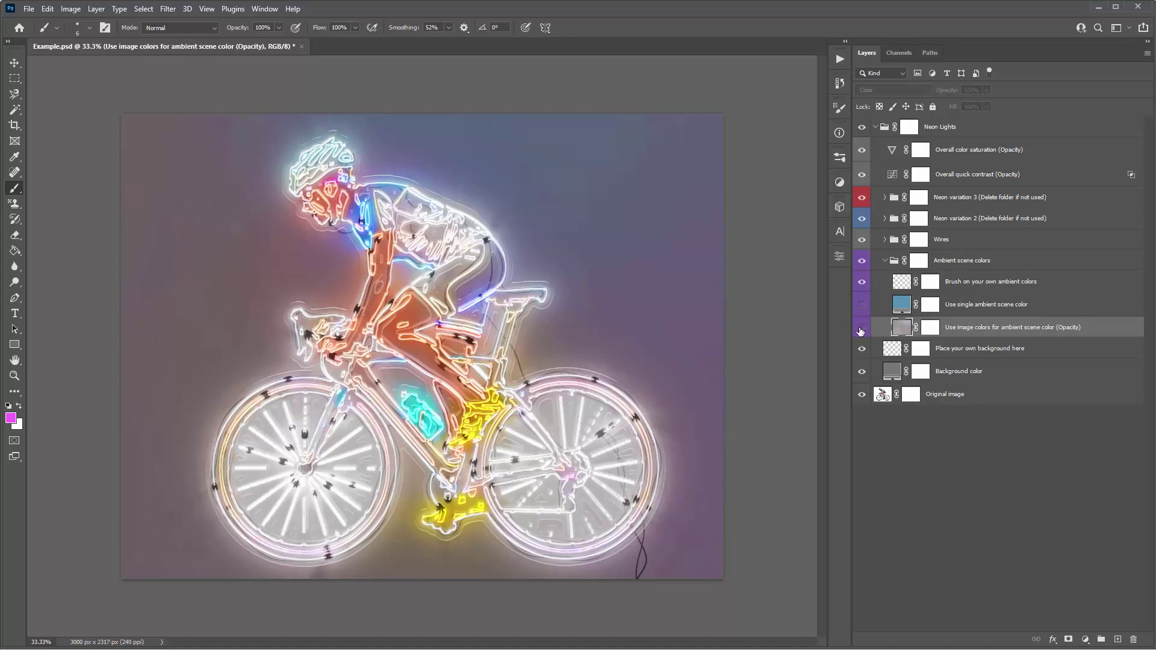
click(861, 329)
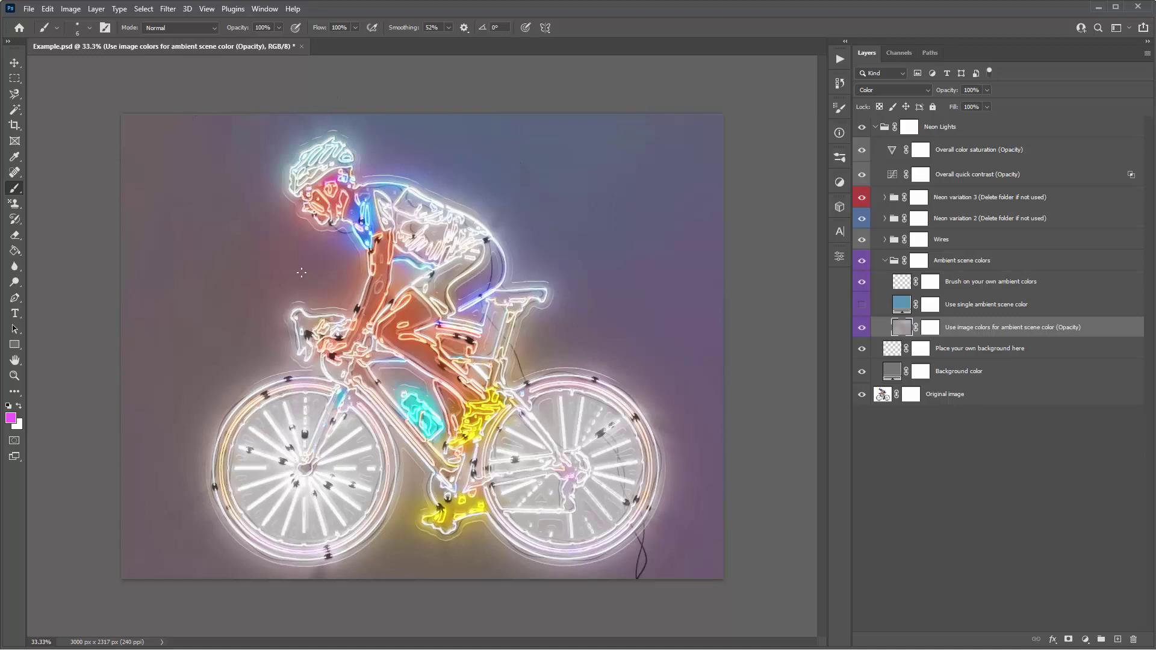
click(886, 198)
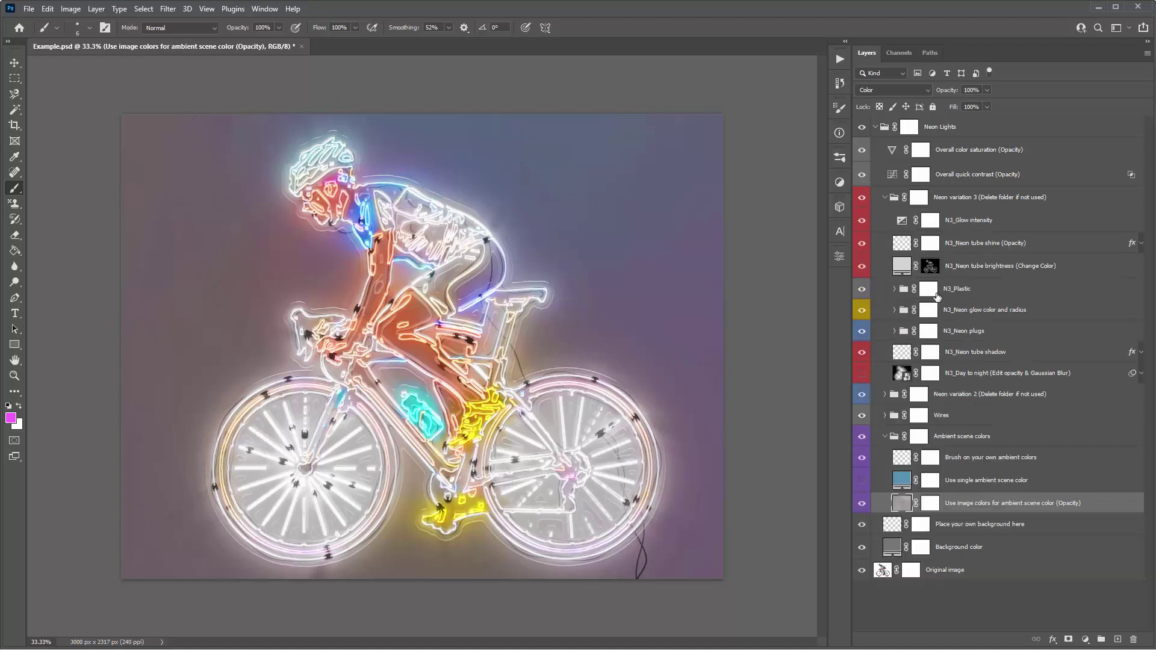
click(895, 310)
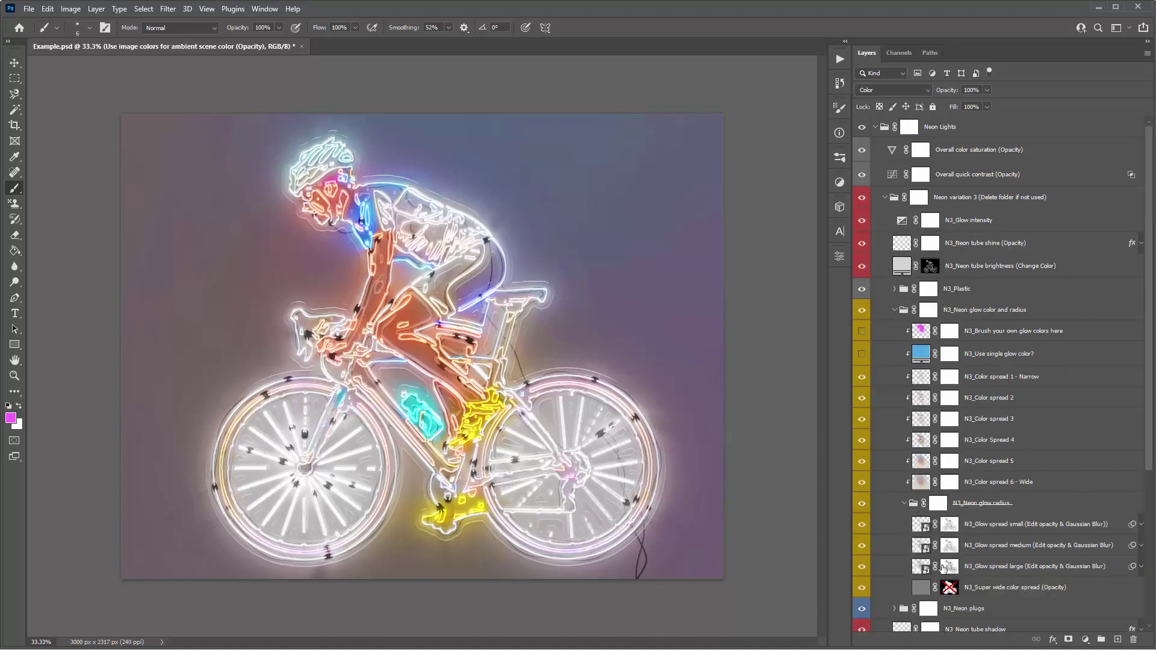
click(895, 310)
click(885, 198)
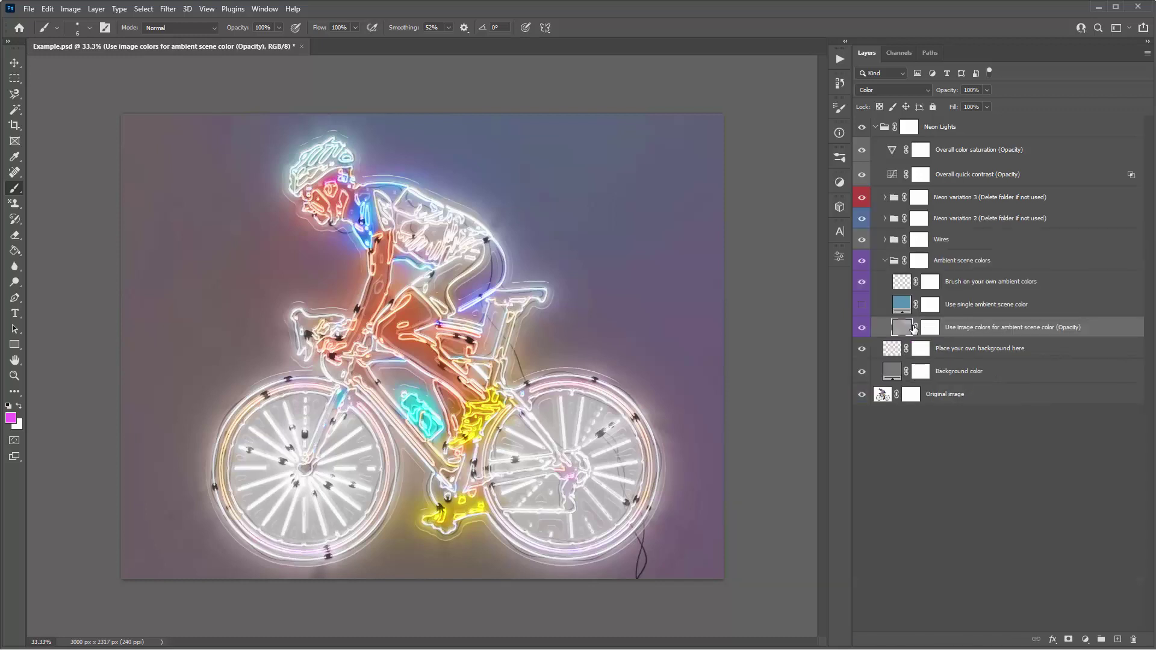
click(863, 328)
click(863, 328)
Show the "Use single ambient scene color" layer, try 586b73 as its fill color and cancel the color change
click(983, 306)
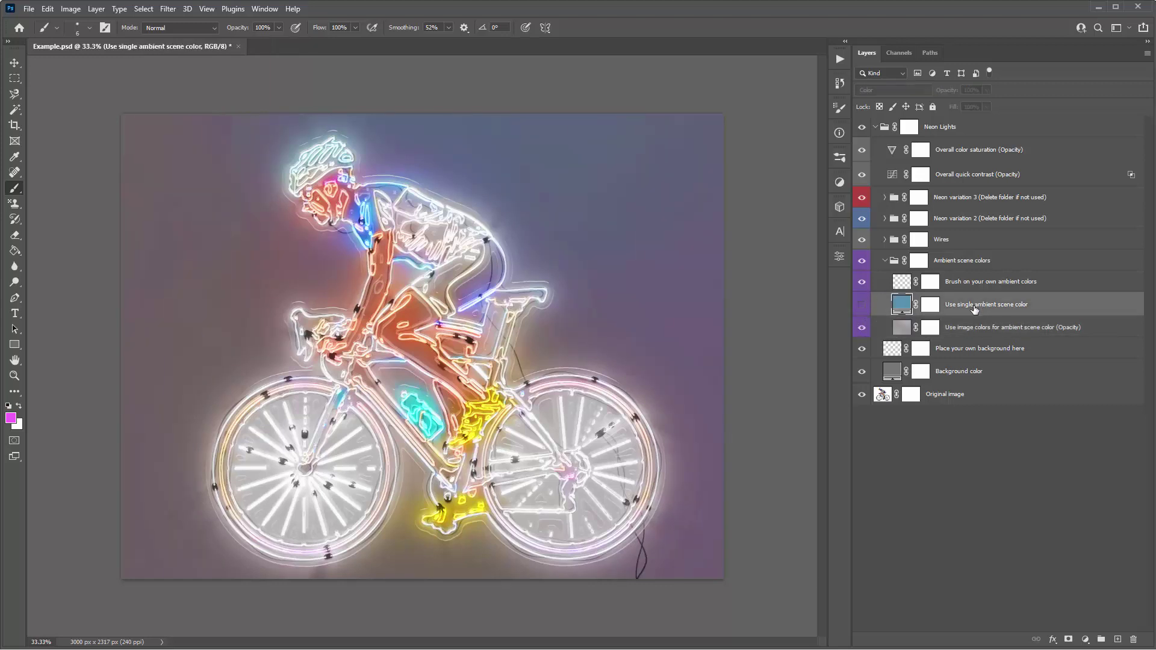
click(862, 306)
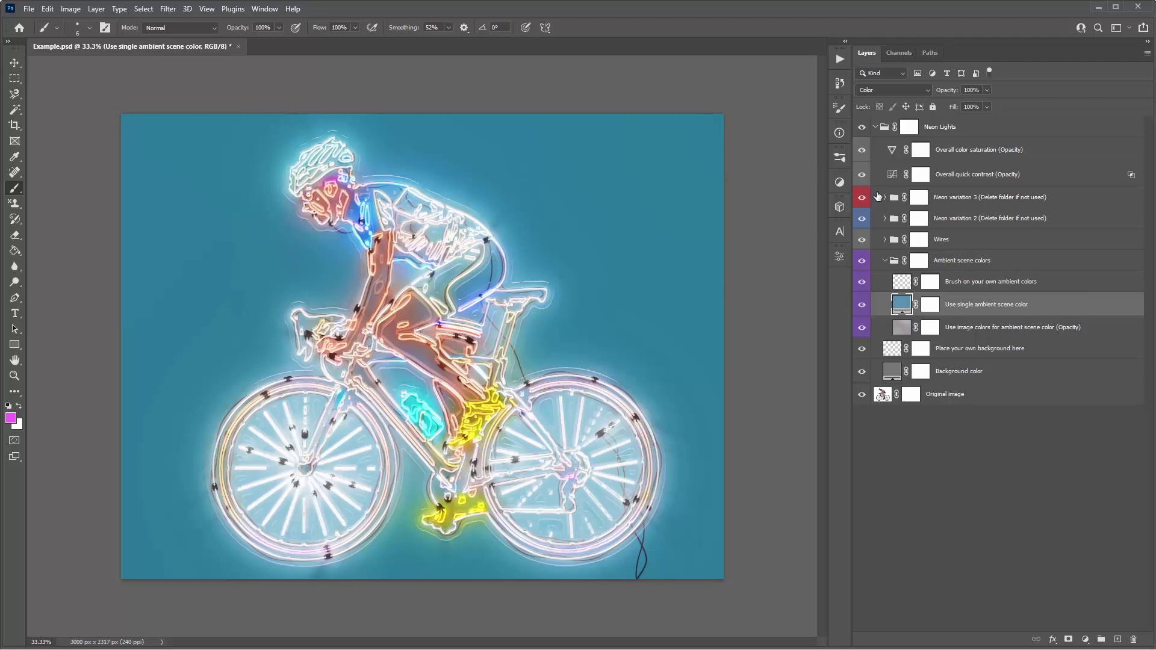
double_click(901, 304)
click(736, 179)
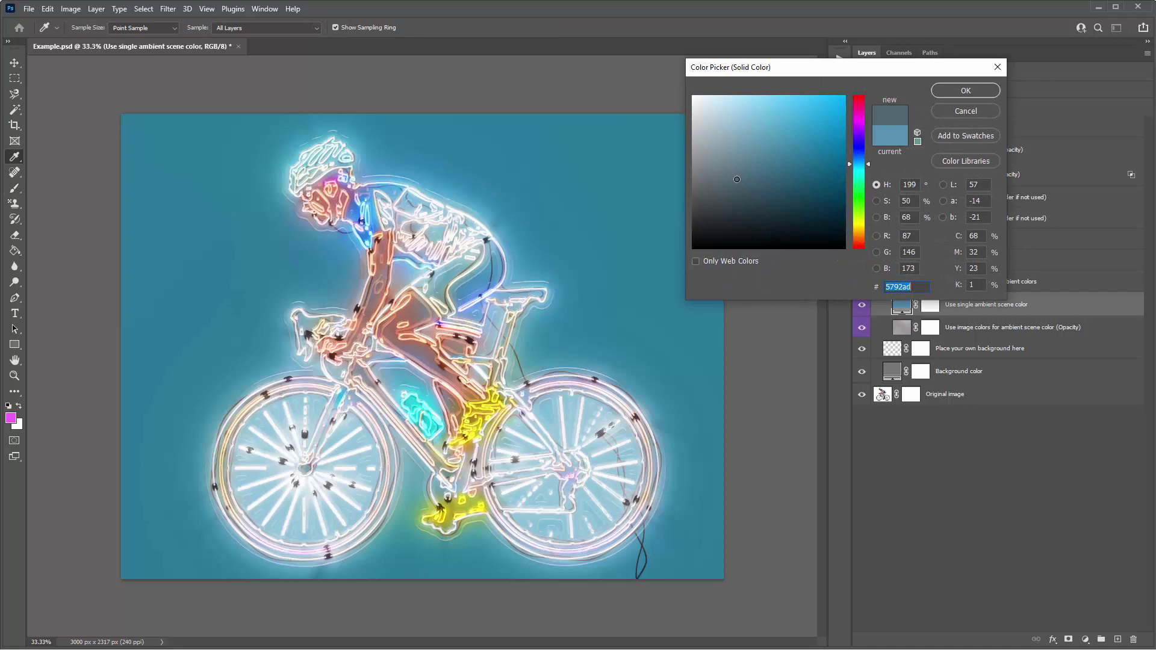
click(728, 180)
click(321, 284)
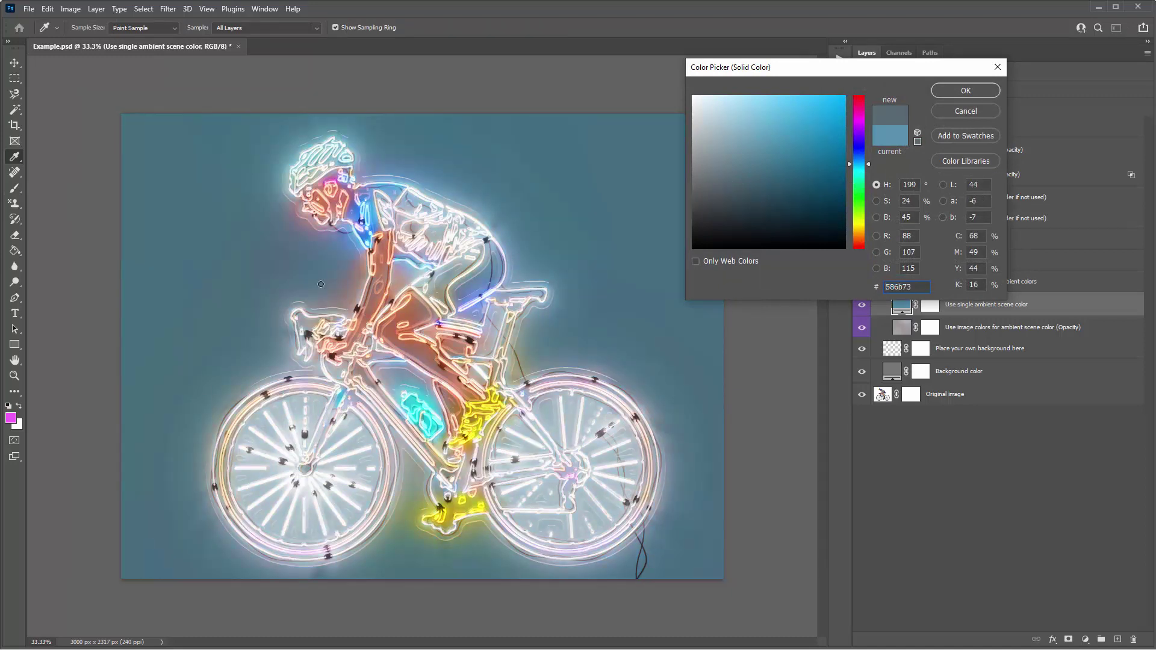
click(966, 112)
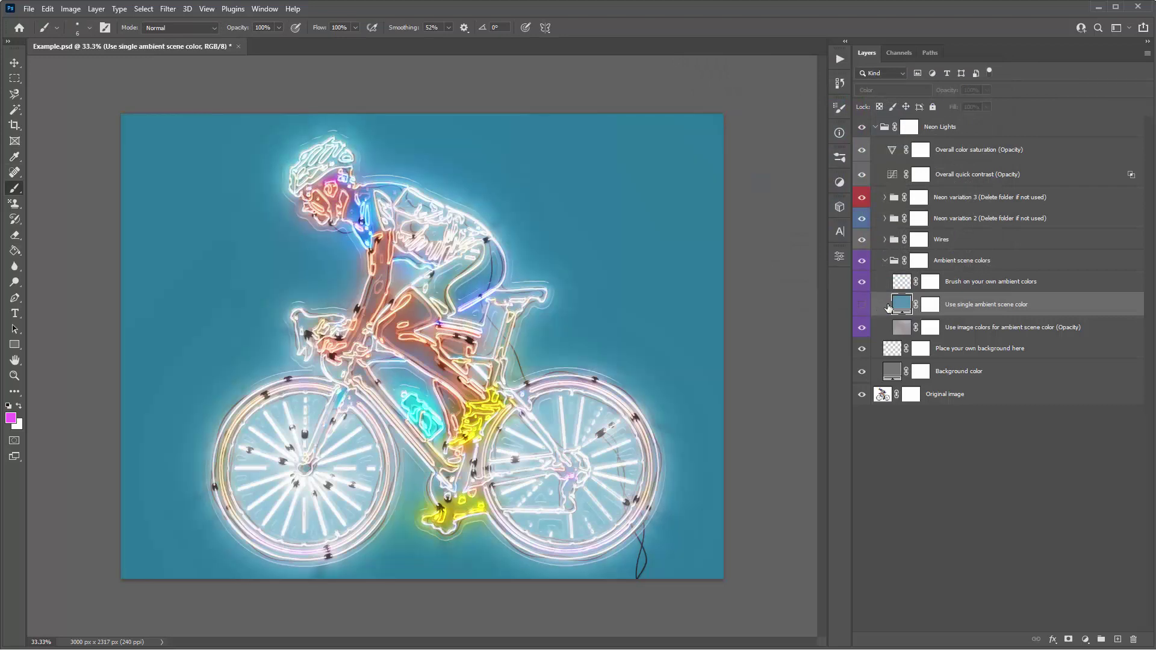
Hide "Use image colors for ambient scene color (Opacity)", select "Brush on your own ambient colors" and view the brush presets
click(907, 285)
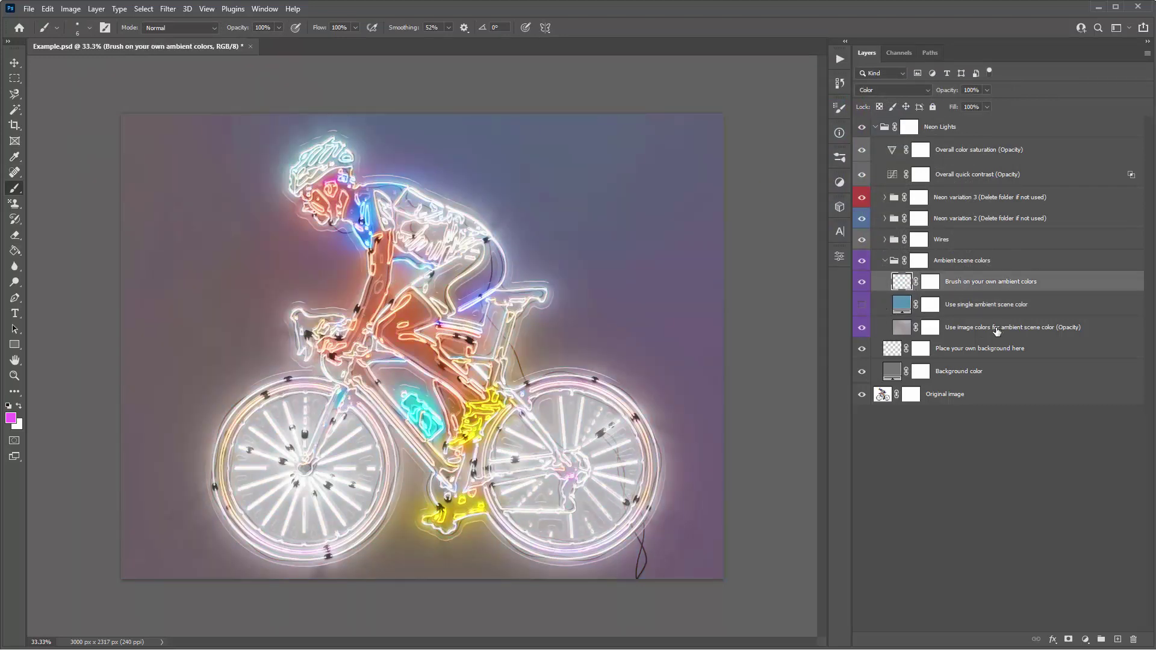
click(999, 331)
click(864, 326)
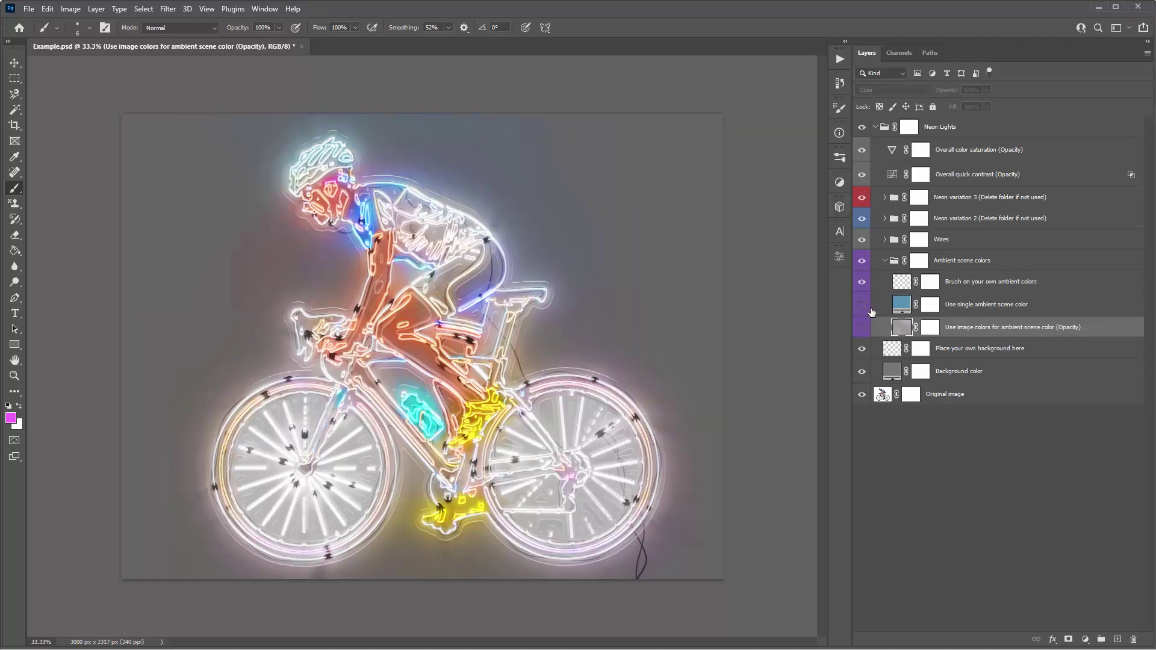
click(900, 285)
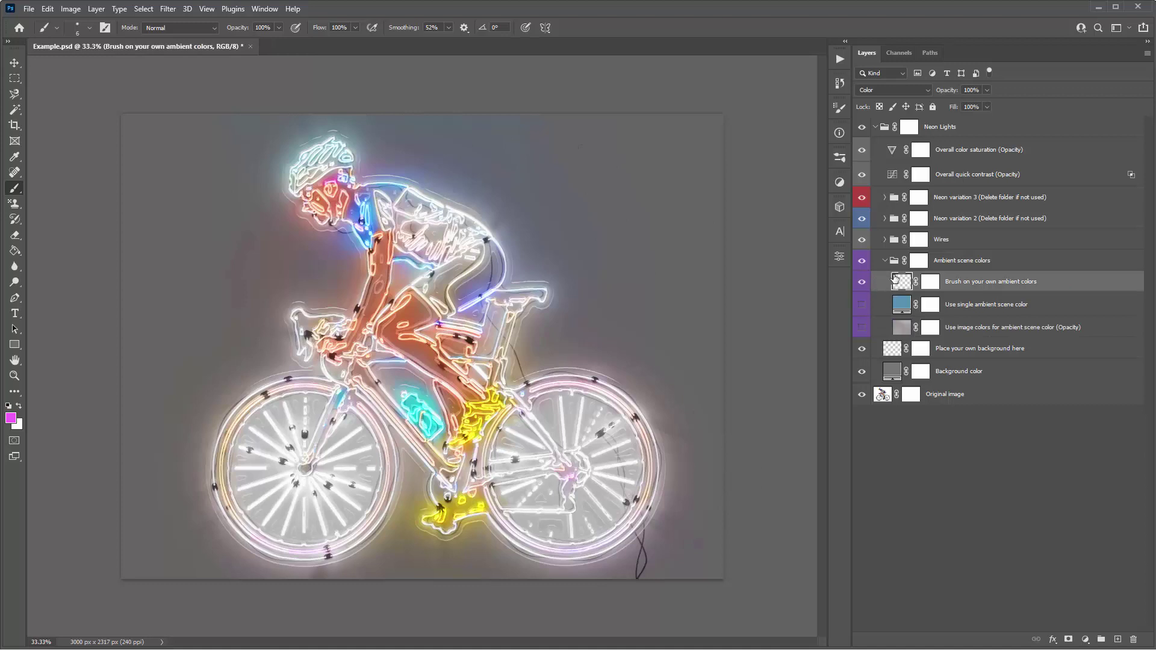
right_click(491, 176)
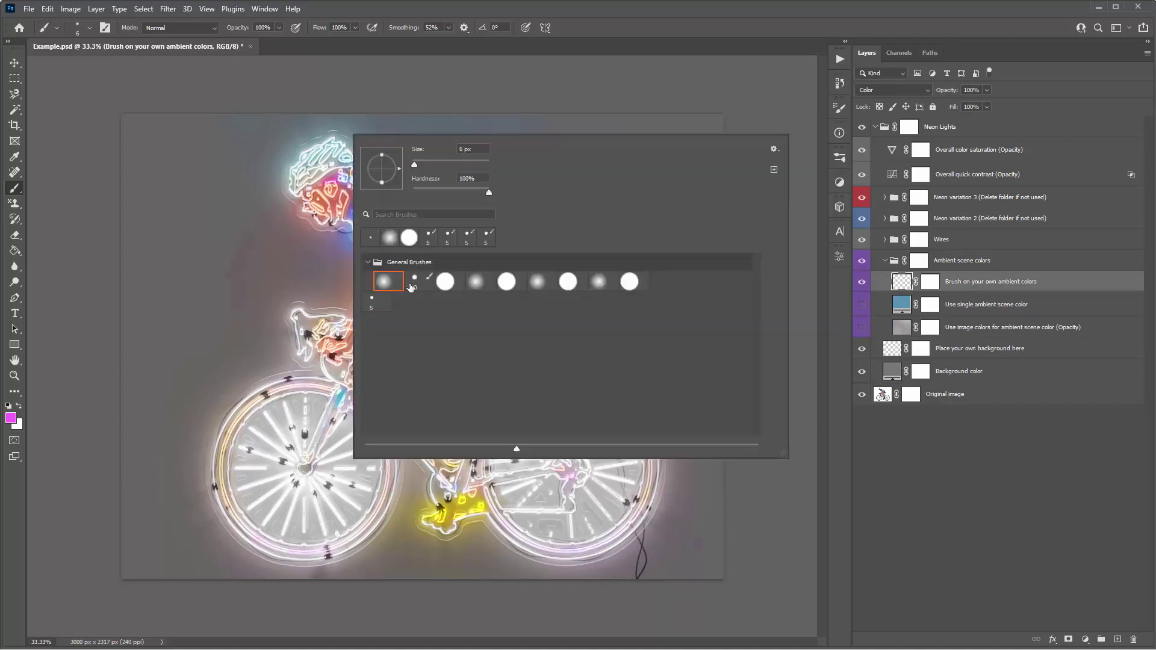
click(266, 209)
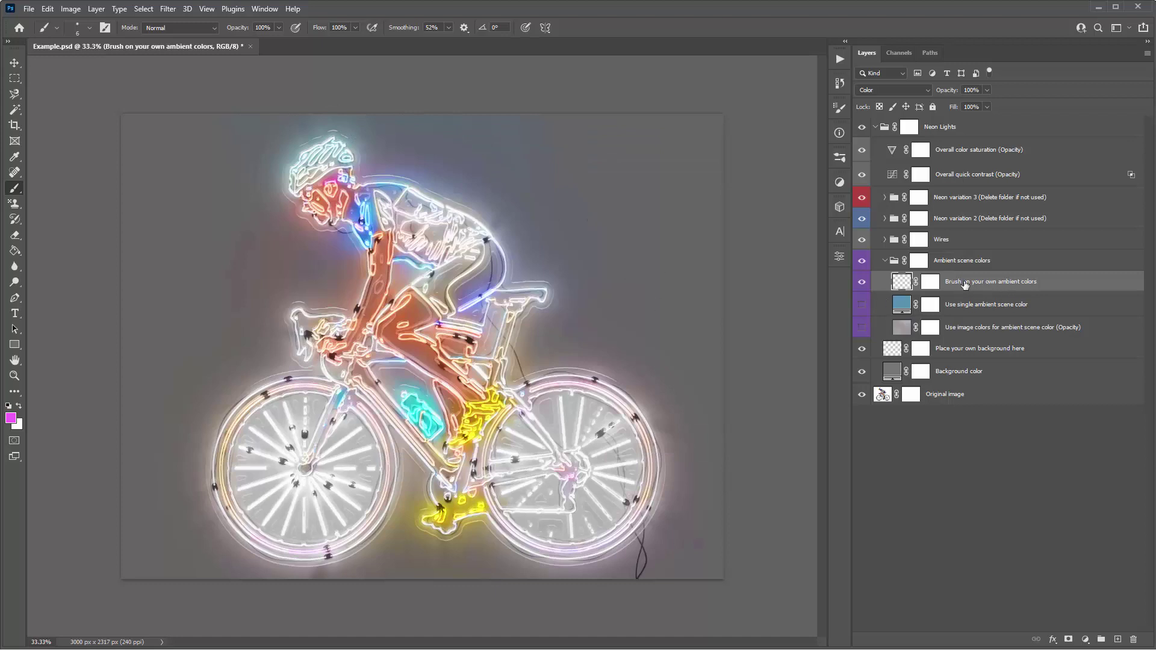
Hide "Brush on your own ambient colors", show the image colors ambient layer again and collapse the Ambient scene colors folder
click(862, 285)
click(862, 327)
key(v)
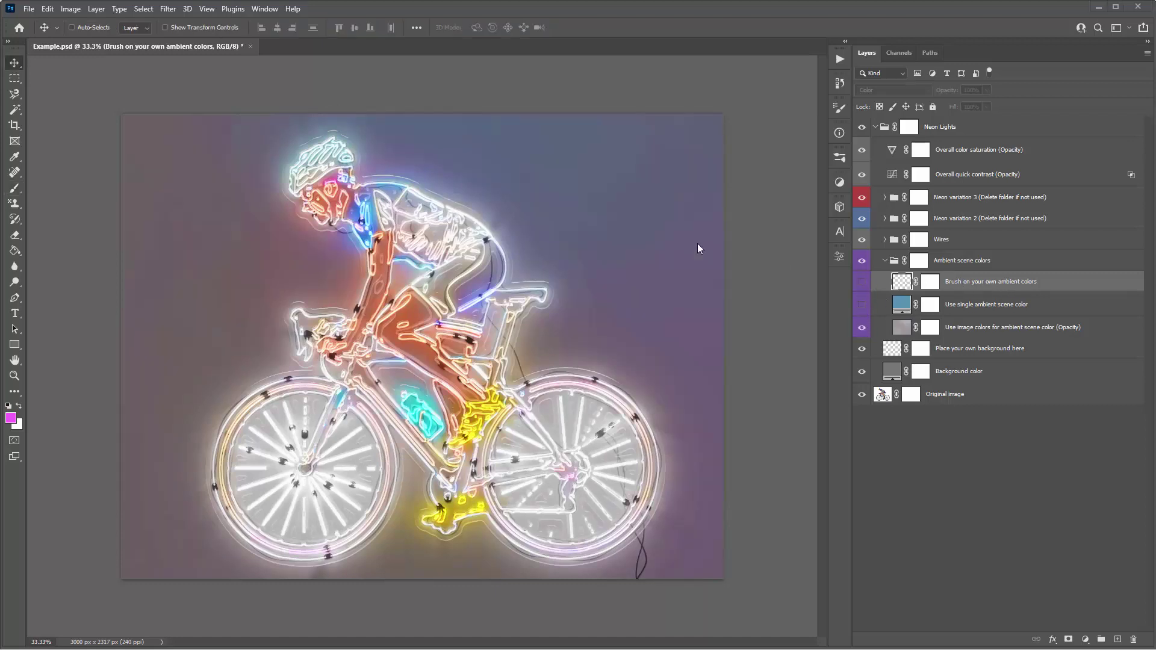
click(906, 262)
click(885, 261)
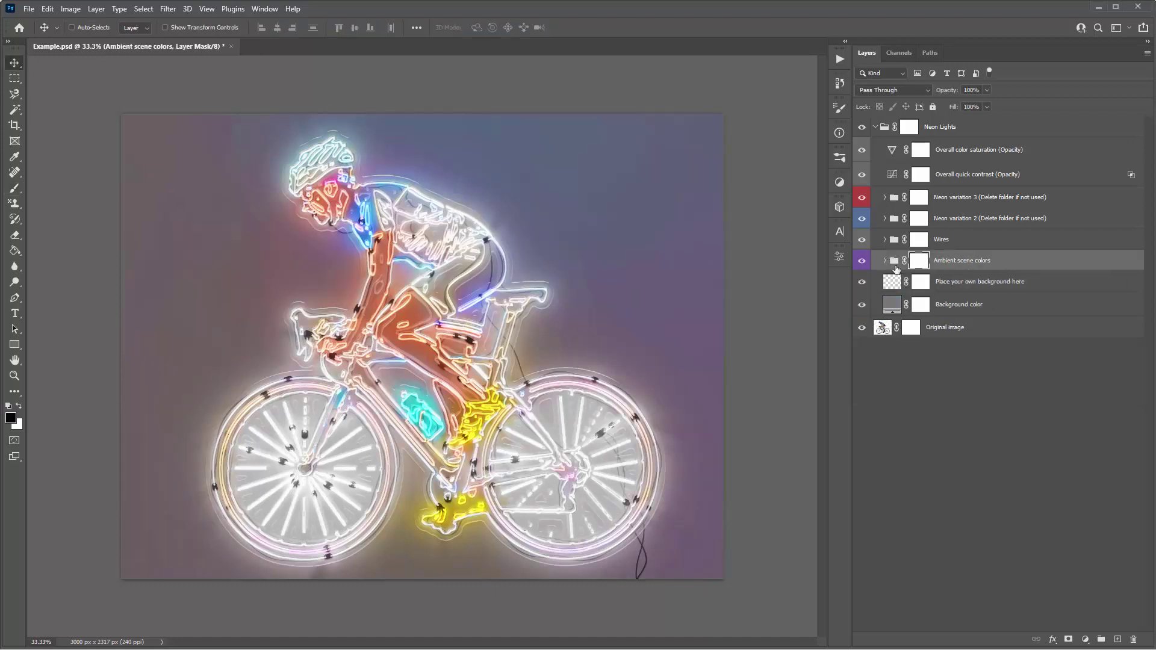
Place Texture.jpg as an embedded image above the "Place your own background here" layer, enlarged to cover the whole canvas
click(972, 282)
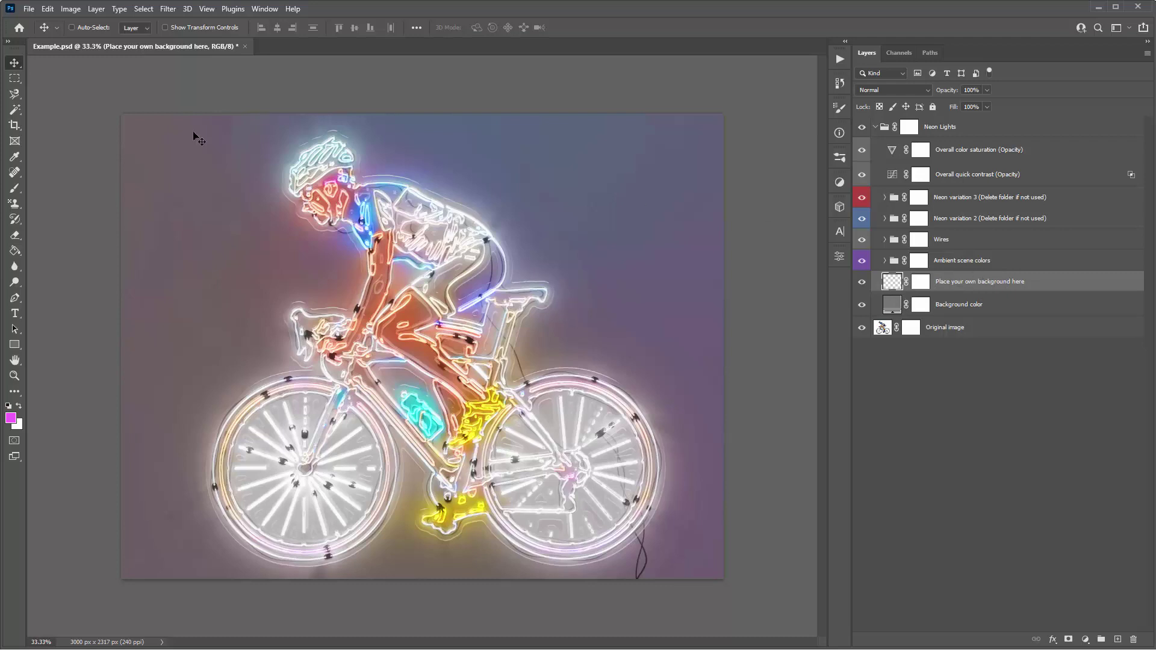
click(30, 11)
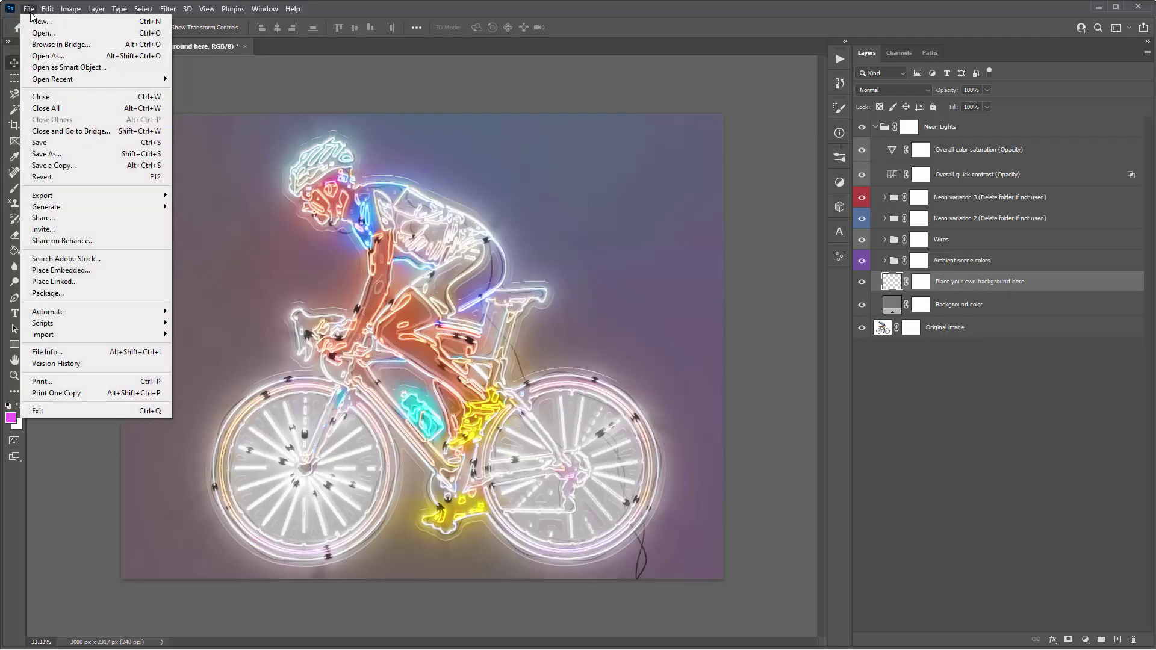
click(61, 270)
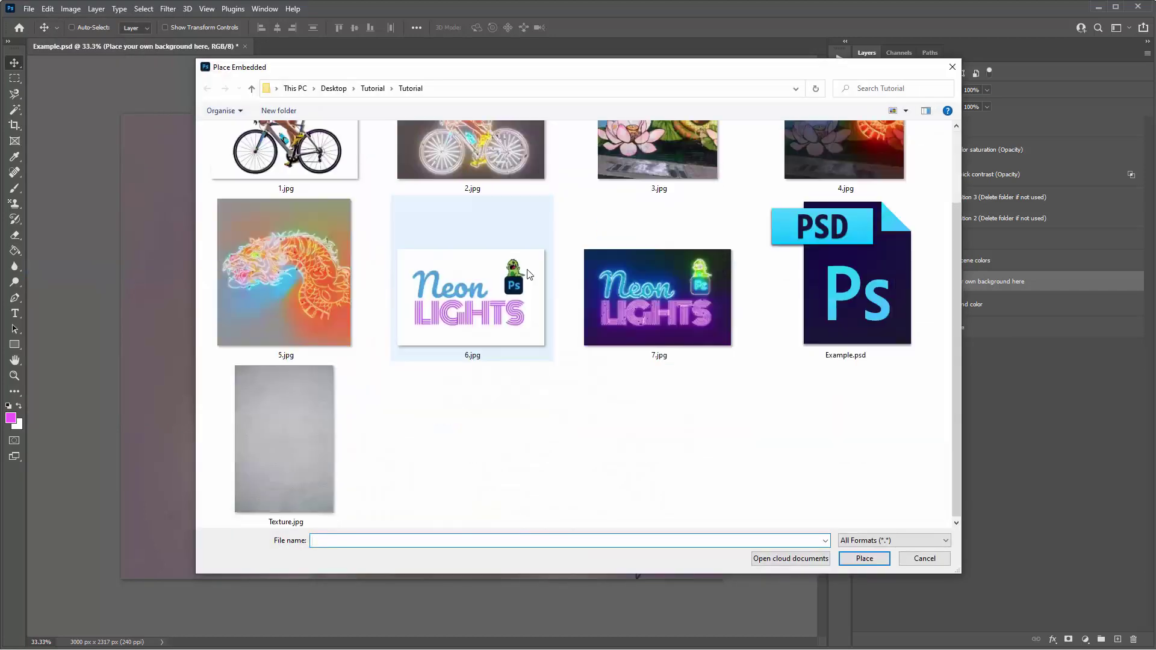
double_click(284, 440)
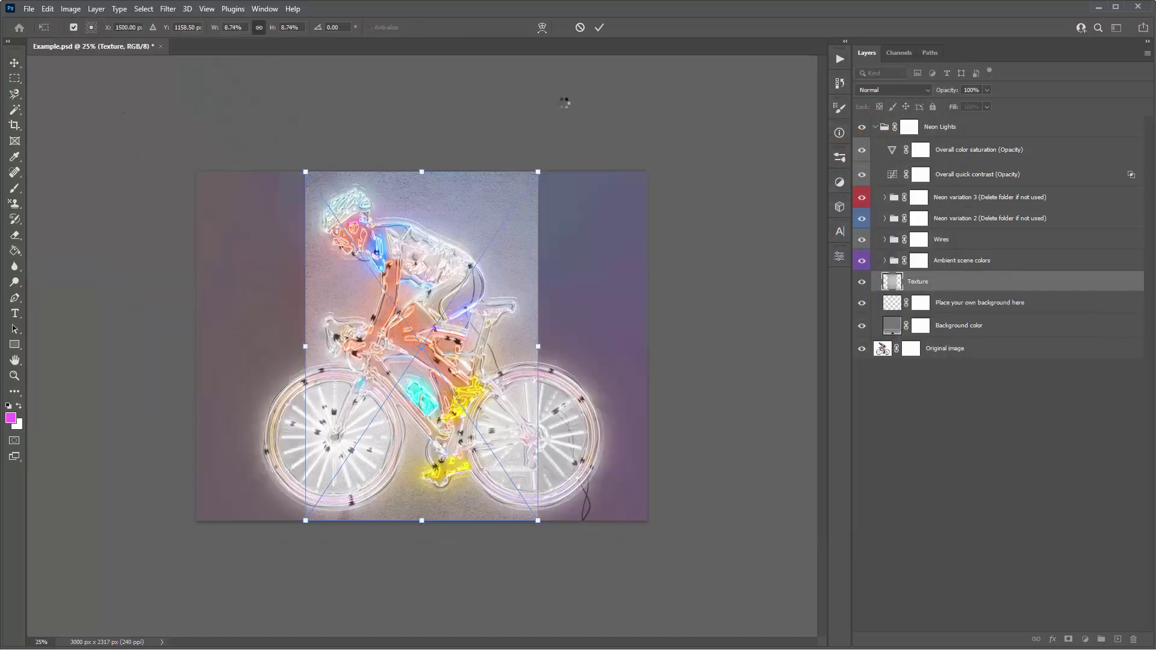
drag(568, 148, 155, 160)
key(Return)
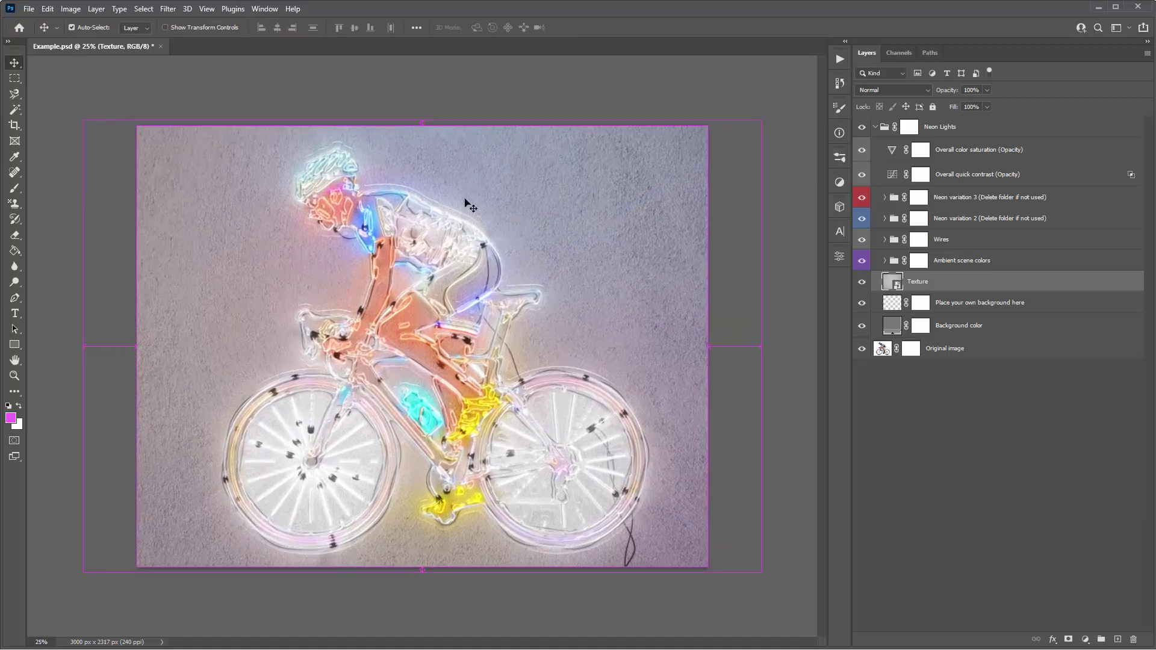
key(ctrl+plus)
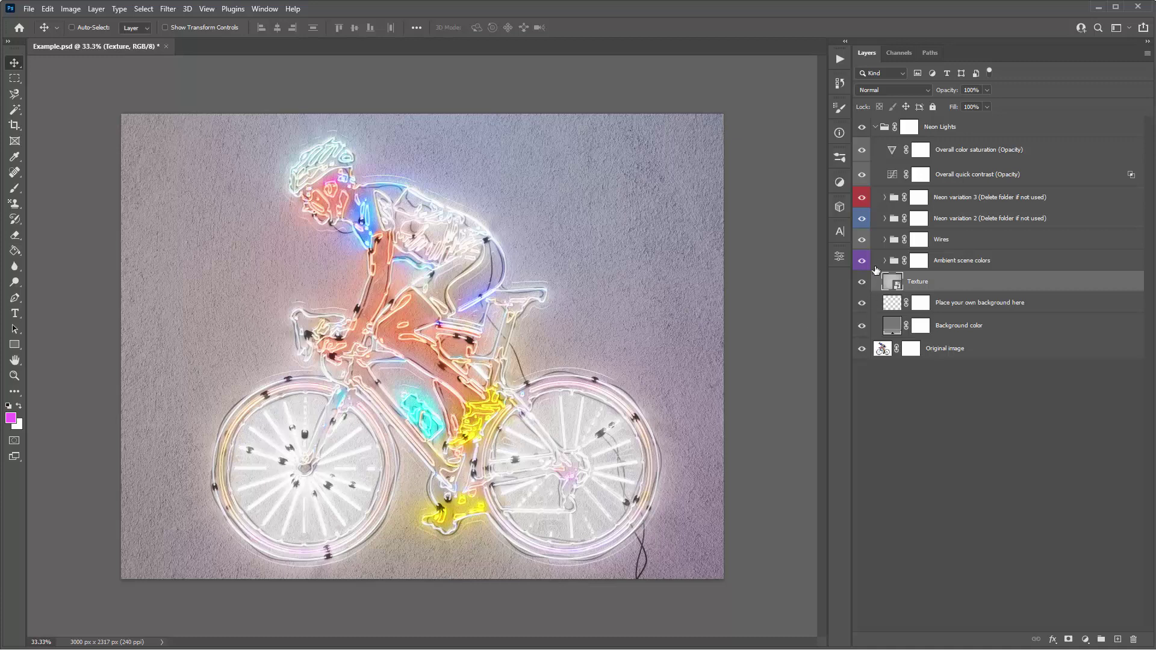
Look through the layers in the Wires folder, collapse it again and hide the Texture layer
click(884, 240)
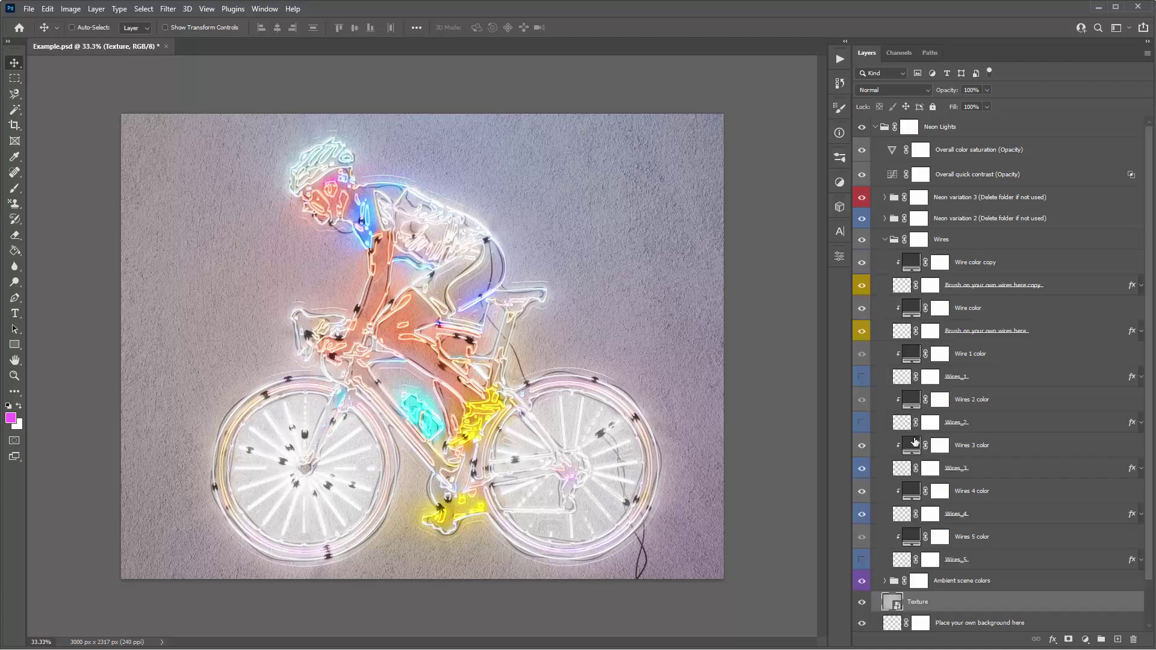
click(885, 240)
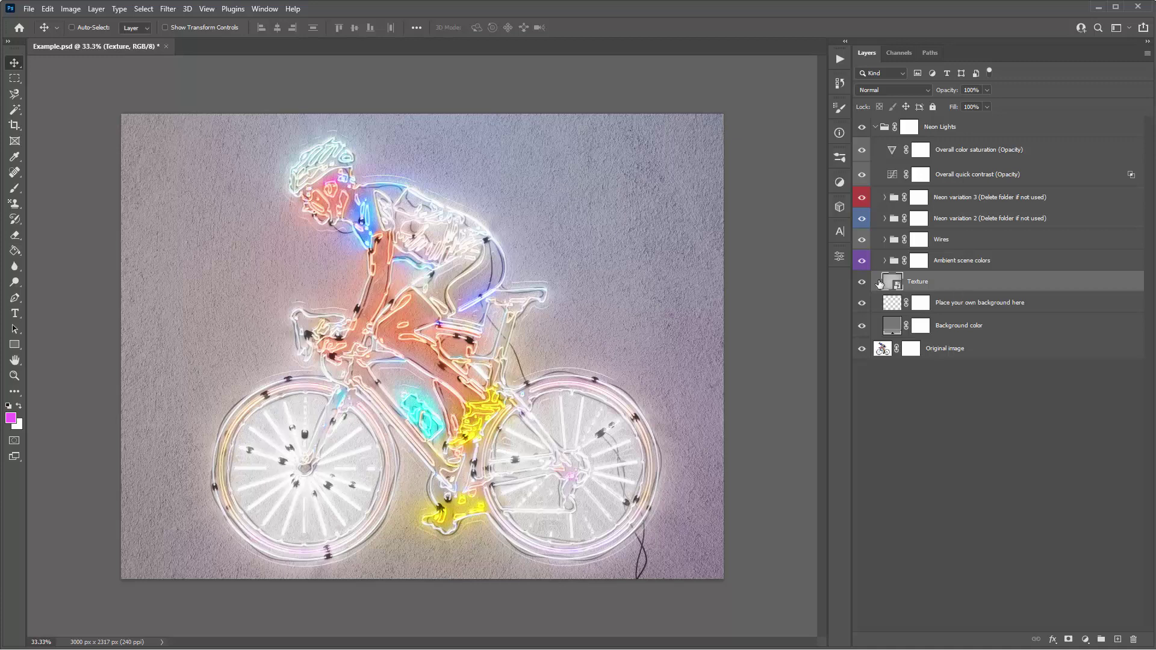
click(862, 283)
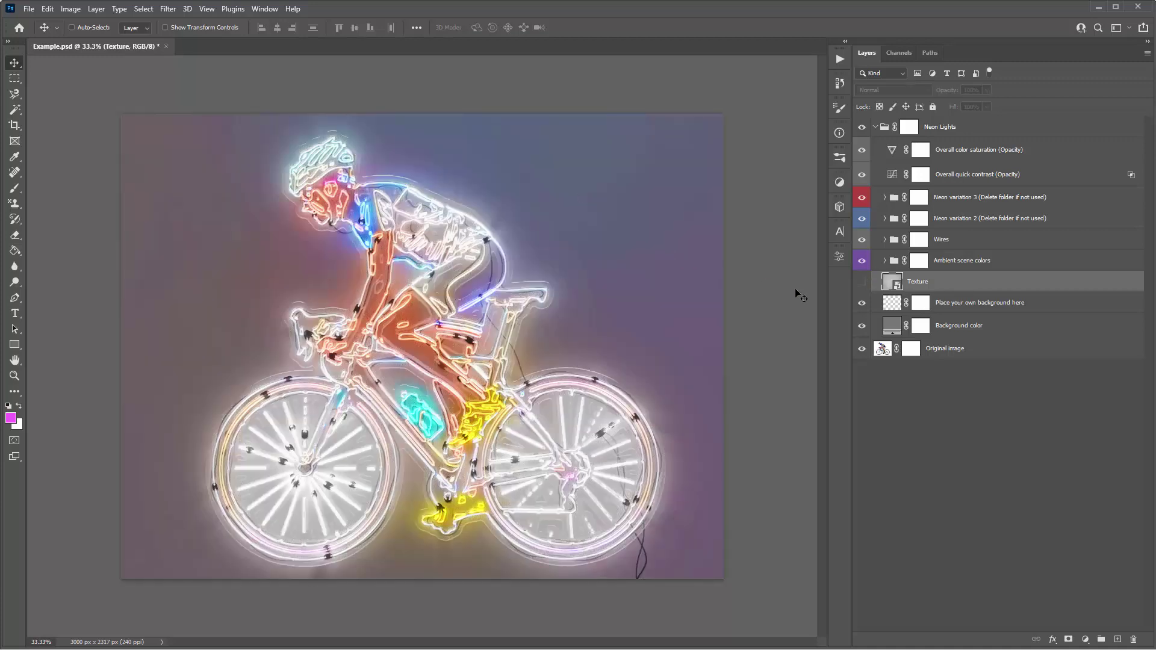
Set the Background color layer's fill to light gray cdcdcd
click(909, 330)
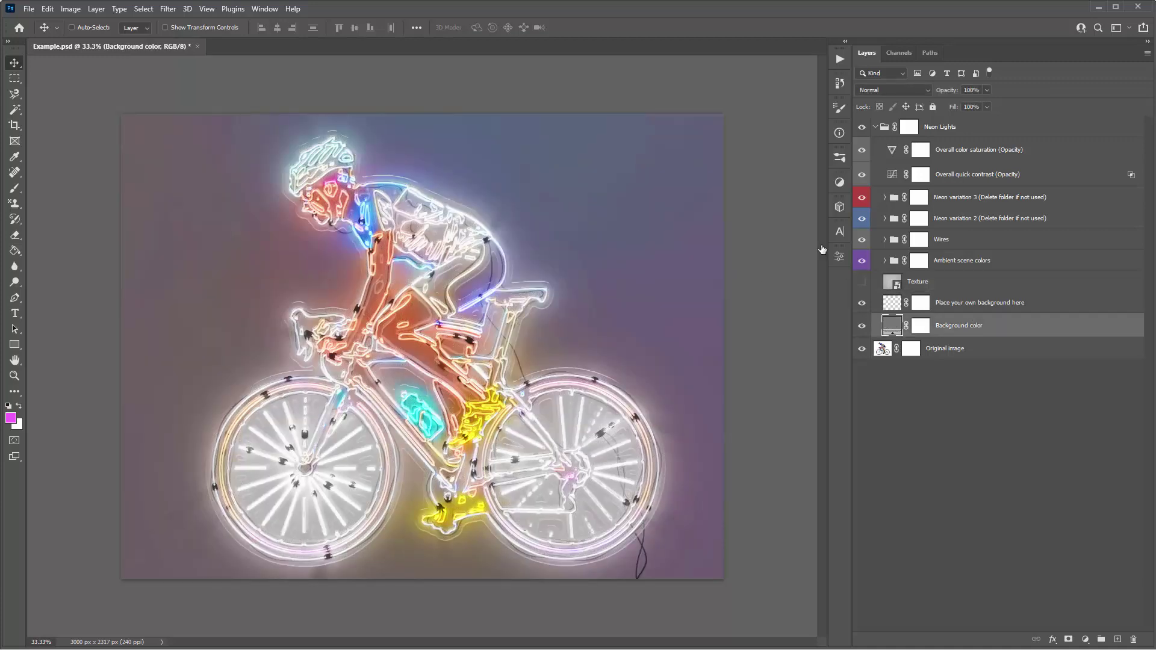
double_click(892, 325)
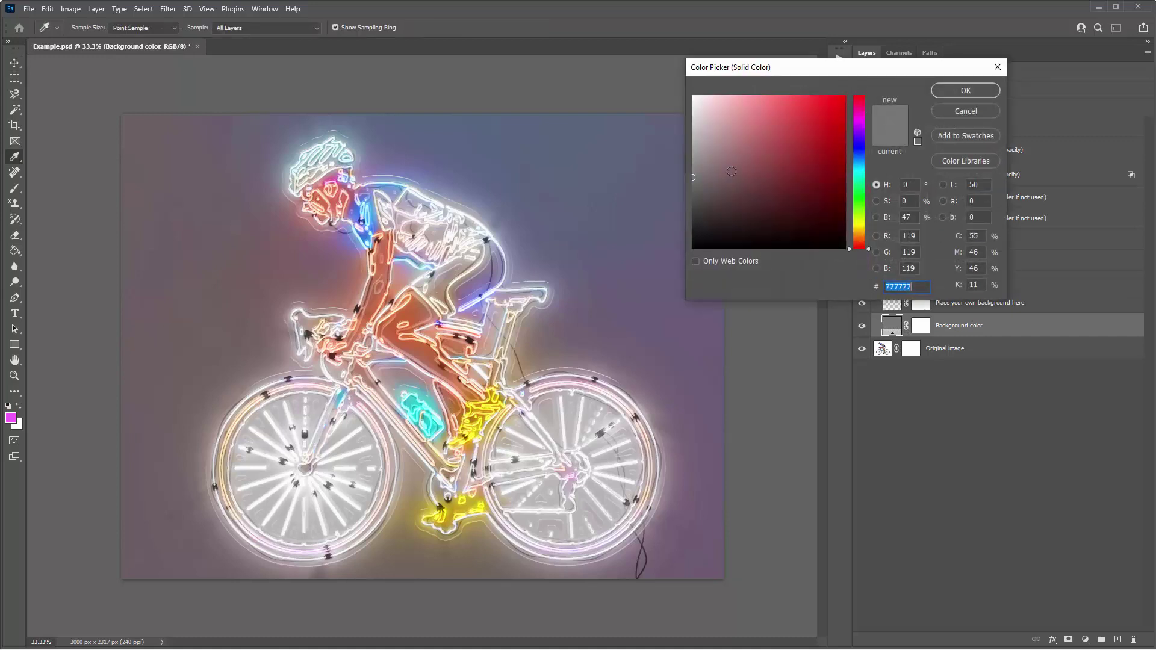
click(688, 125)
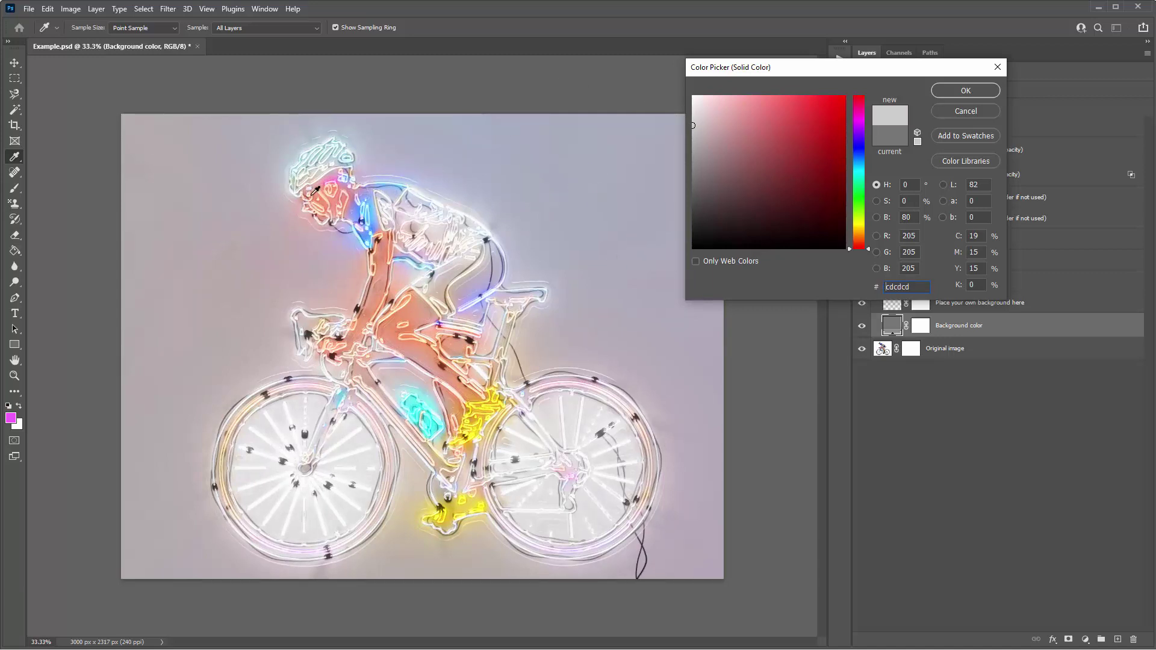
click(942, 90)
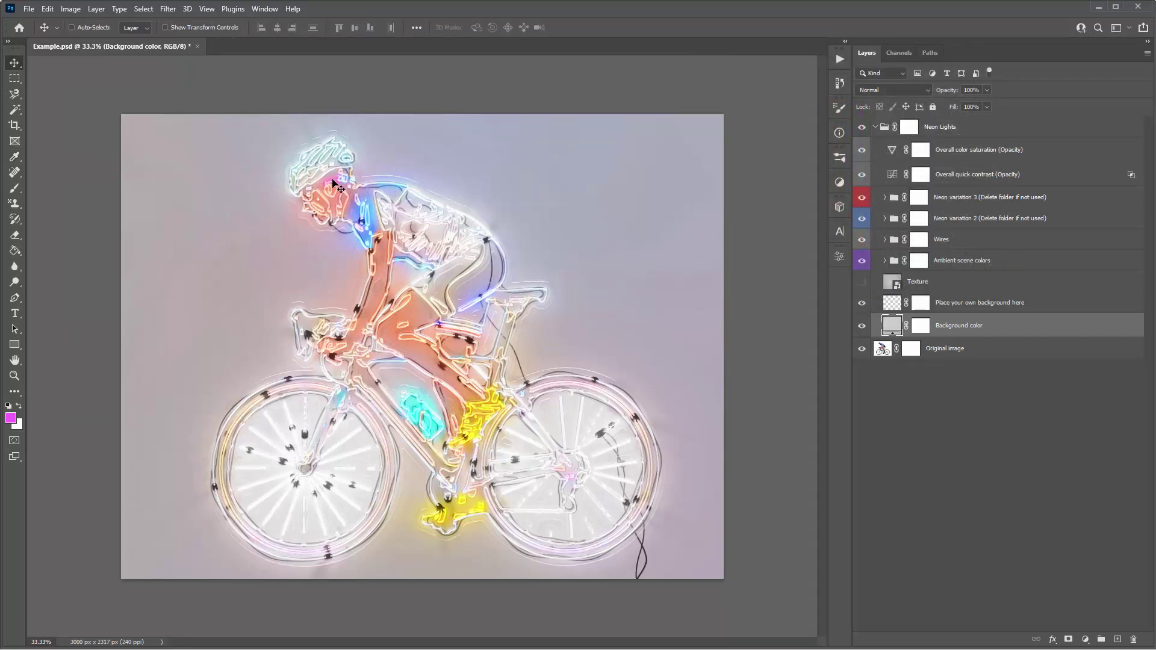
Examine the small, medium and large N3_Glow spread layers in the Neon variation 3 folder, and collapse the folders again
click(885, 198)
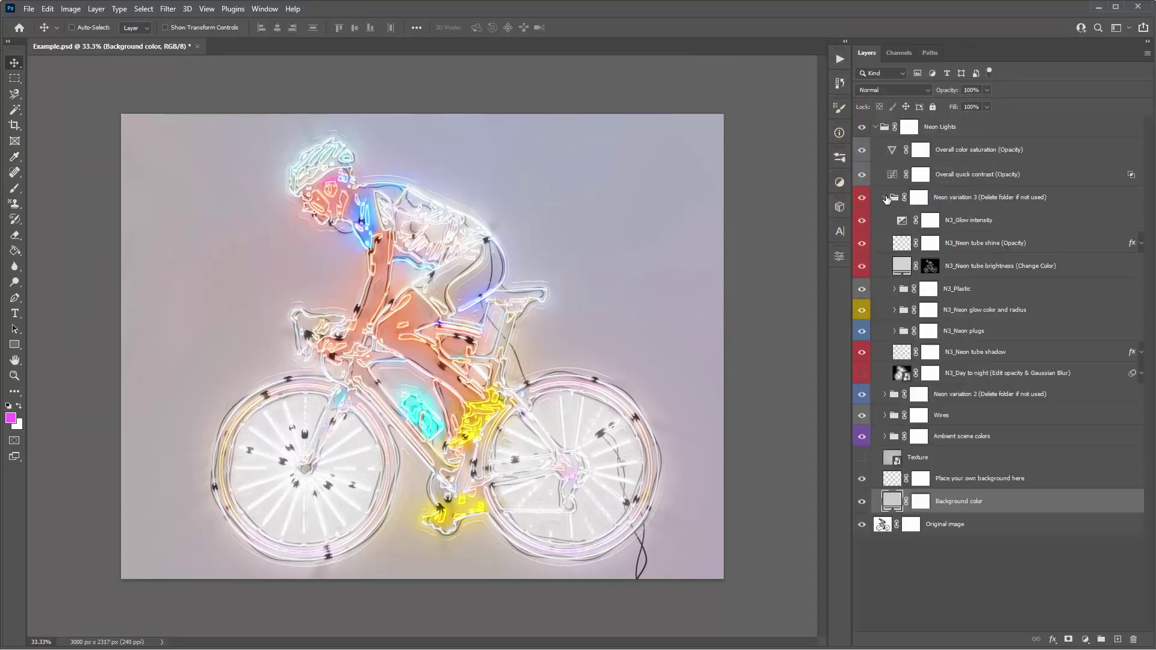
click(894, 310)
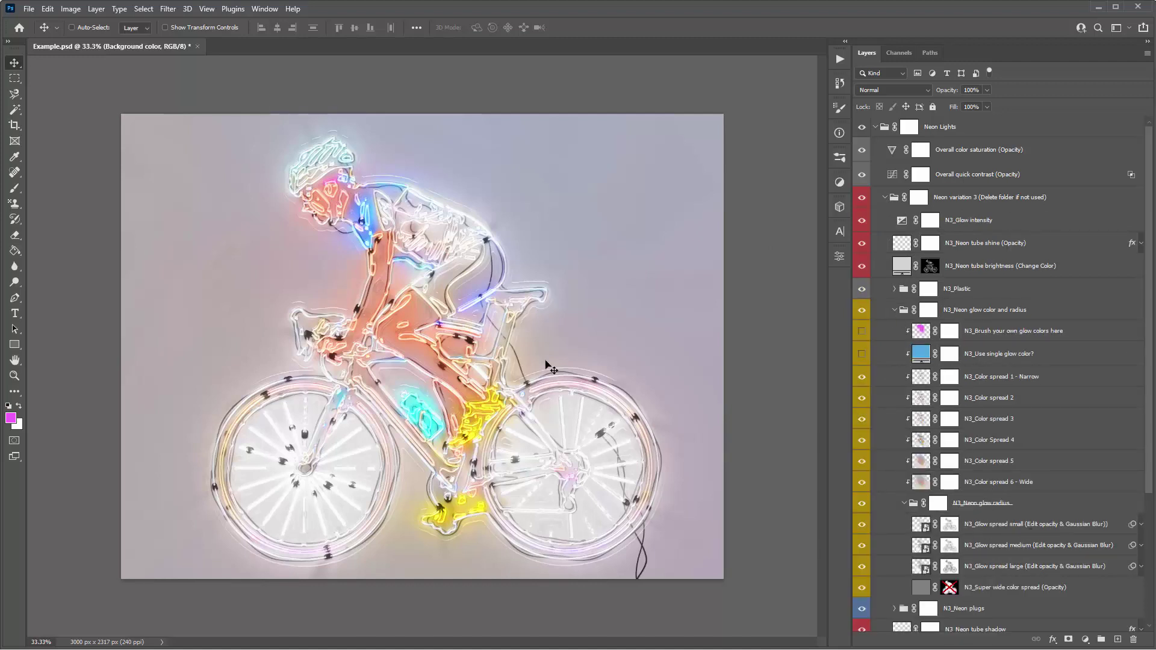
click(1018, 524)
click(1018, 545)
click(1024, 567)
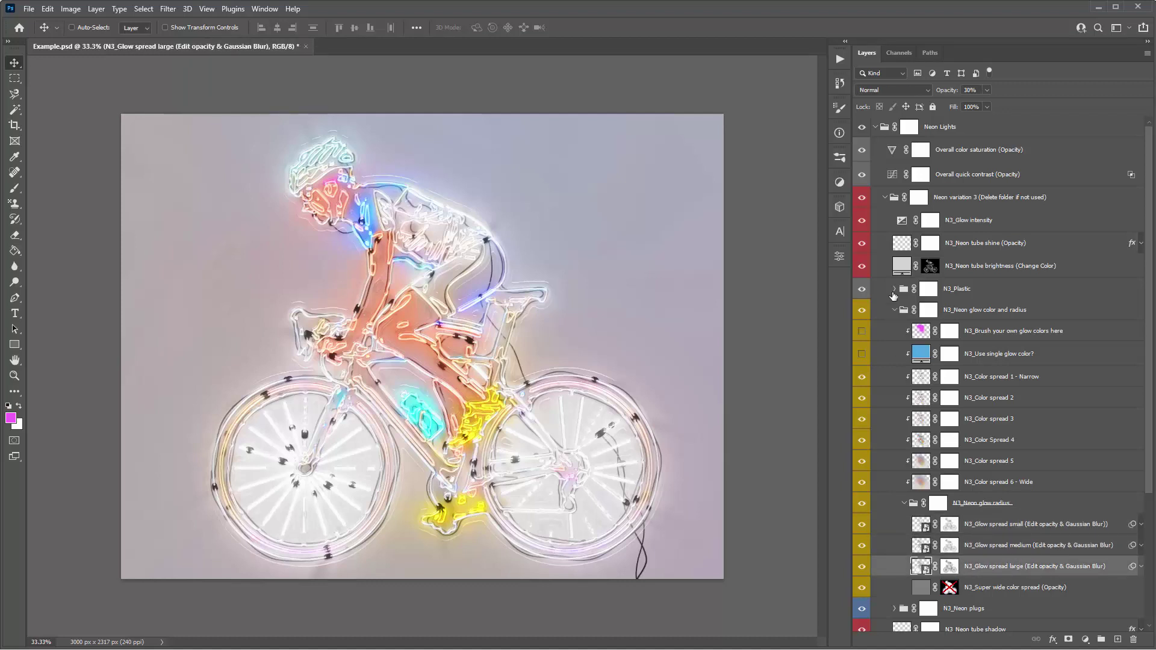
click(895, 309)
click(885, 197)
Save the document and set the Background color layer's fill to medium gray 767676
click(1005, 328)
key(ctrl+s)
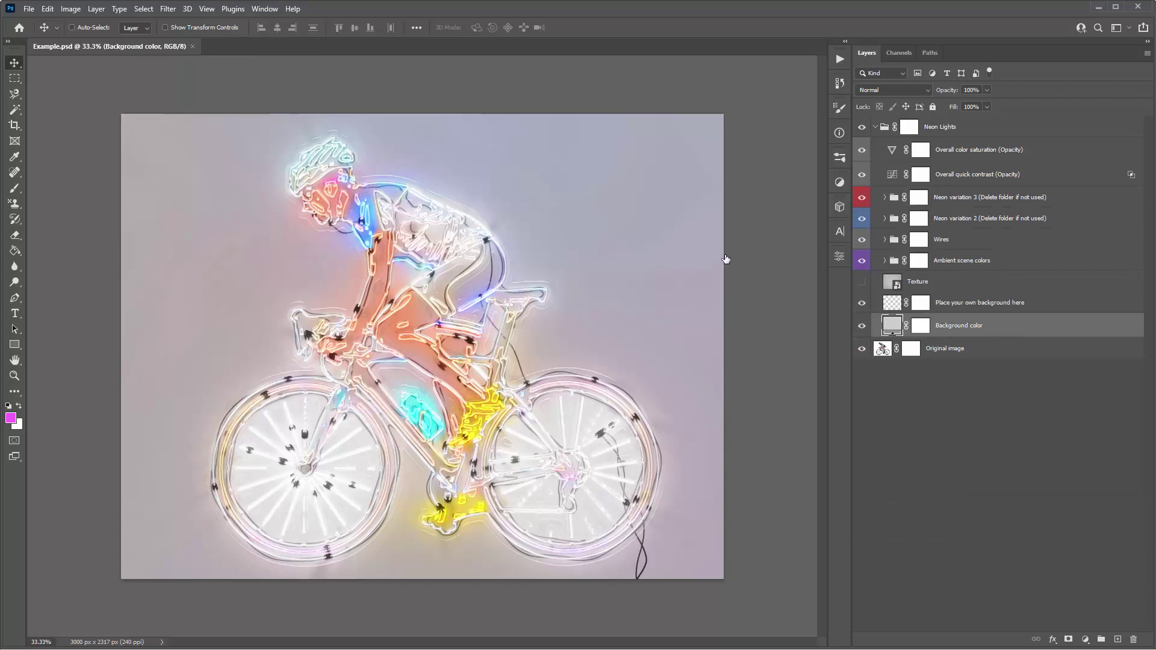
double_click(892, 326)
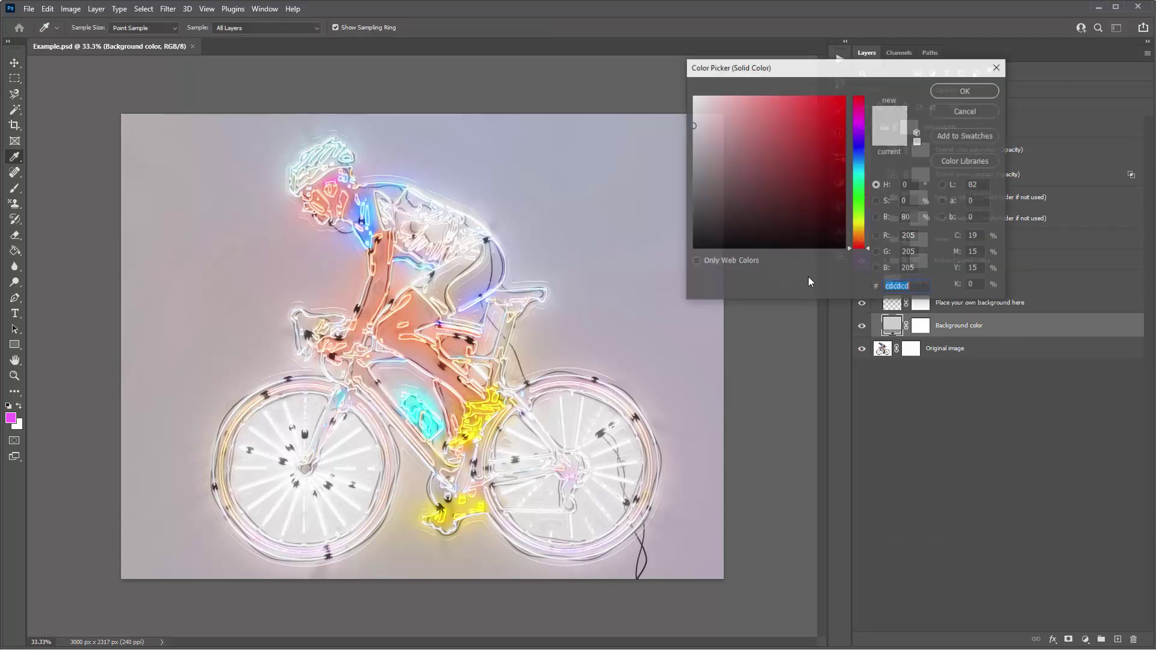
text(3e3c3c)
click(688, 210)
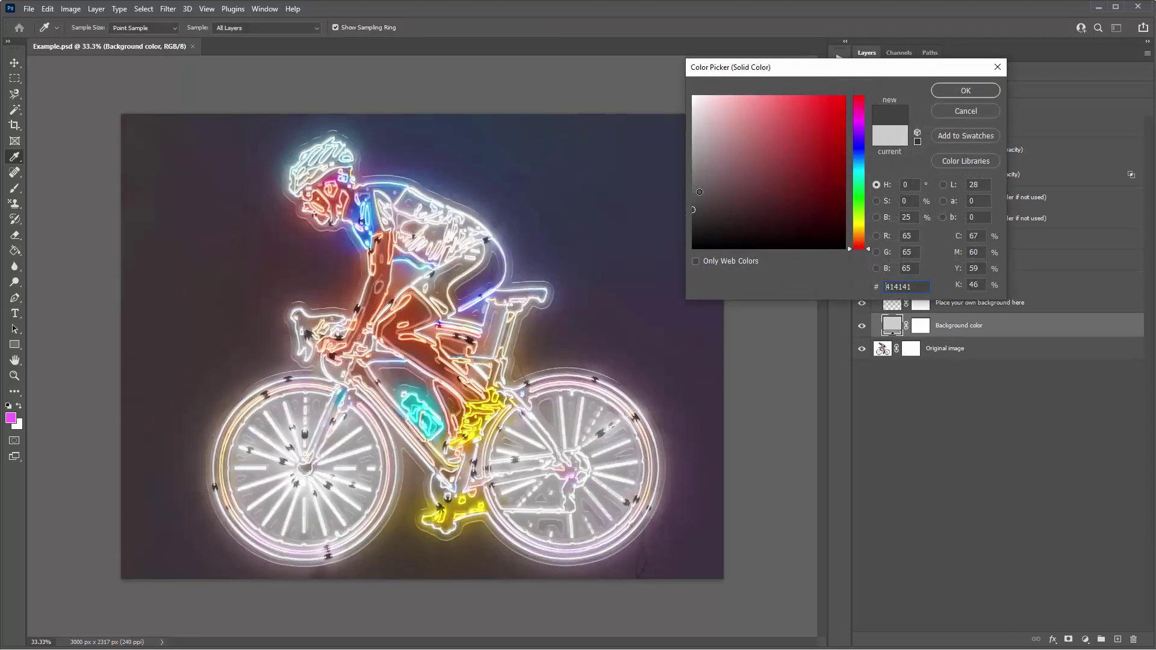
click(684, 179)
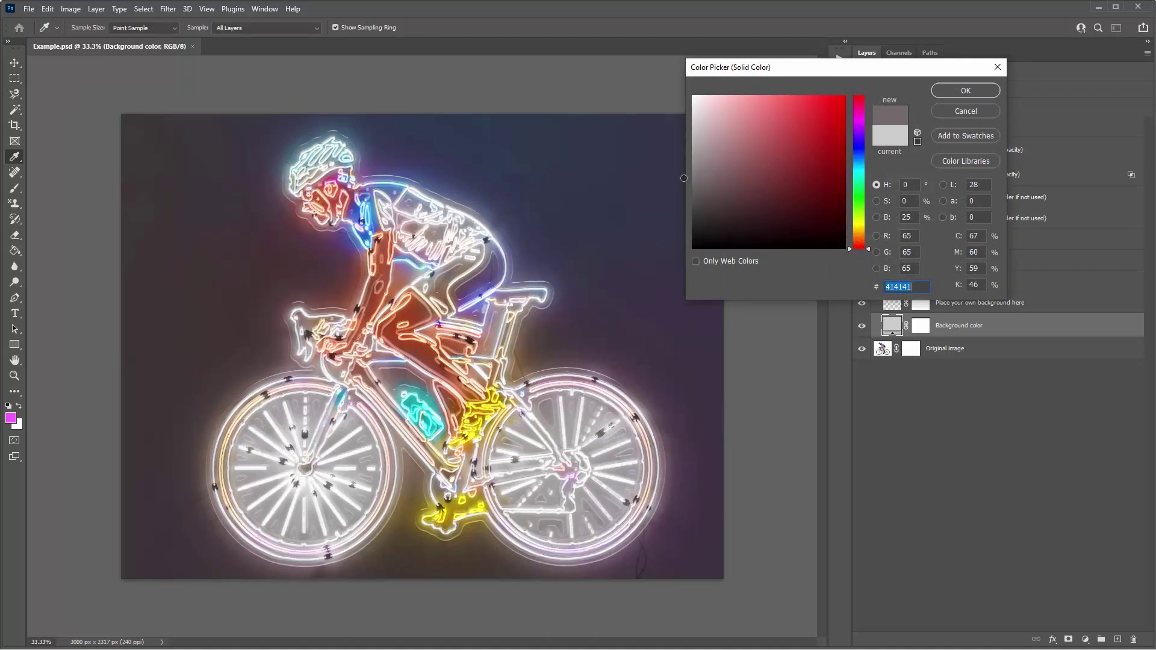
click(694, 177)
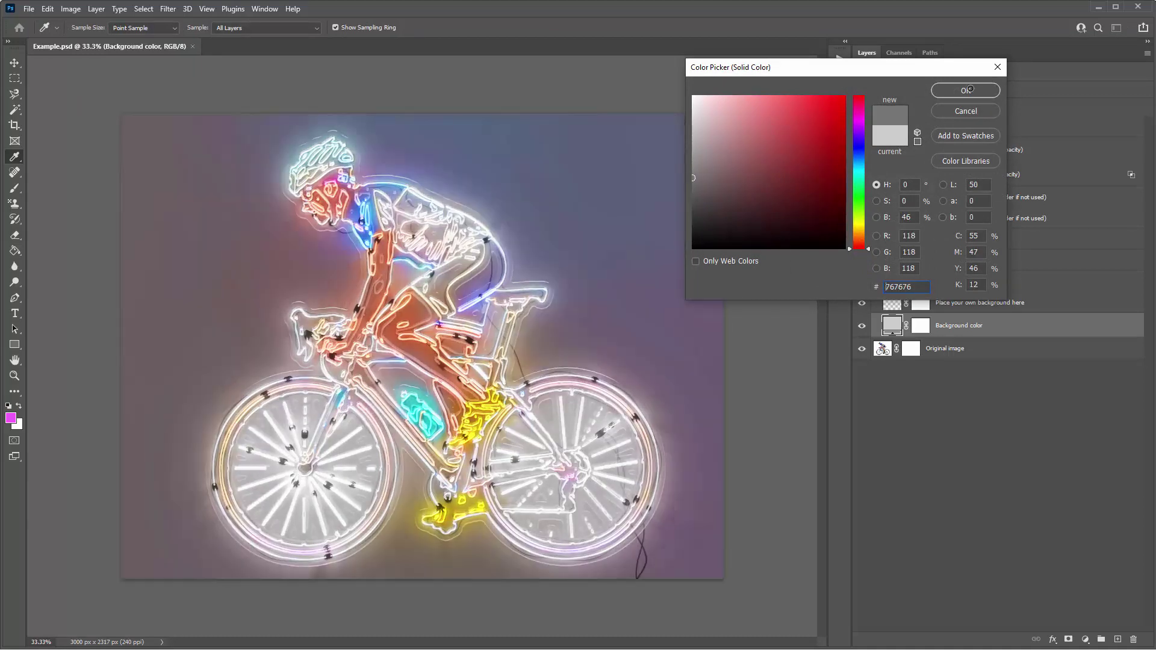
click(966, 90)
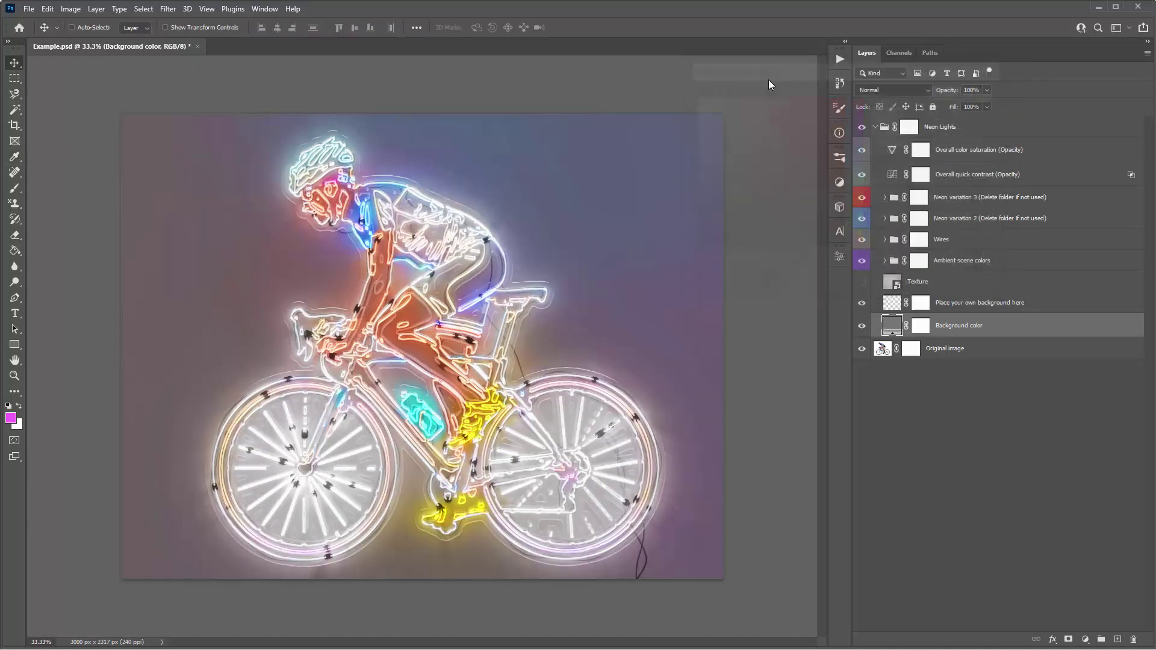
Reset the Overall color saturation layer's adjustment and raise its Vibrance to +100
click(988, 159)
click(969, 173)
click(1043, 152)
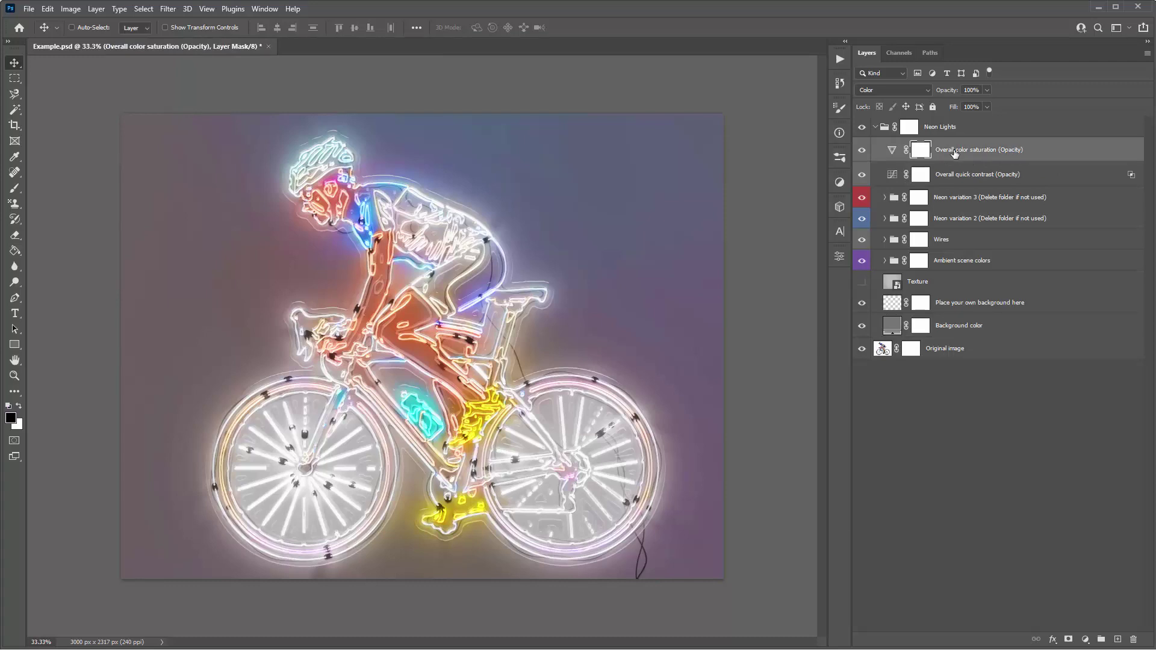
click(893, 152)
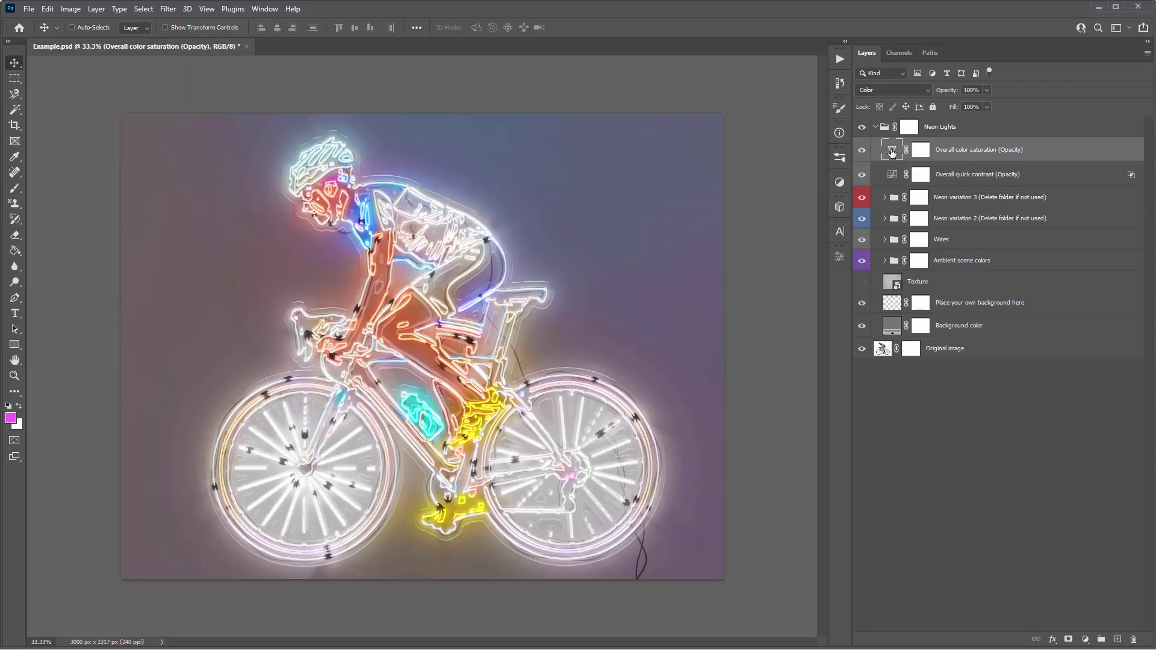
double_click(892, 152)
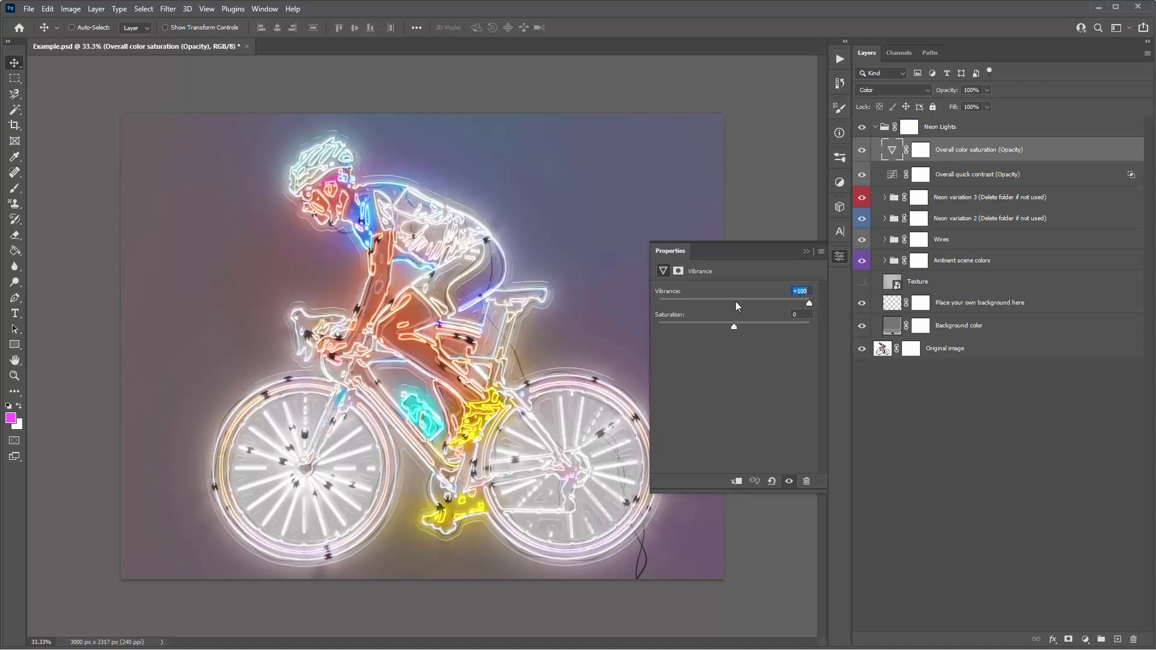
click(772, 481)
drag(735, 302, 815, 306)
click(805, 251)
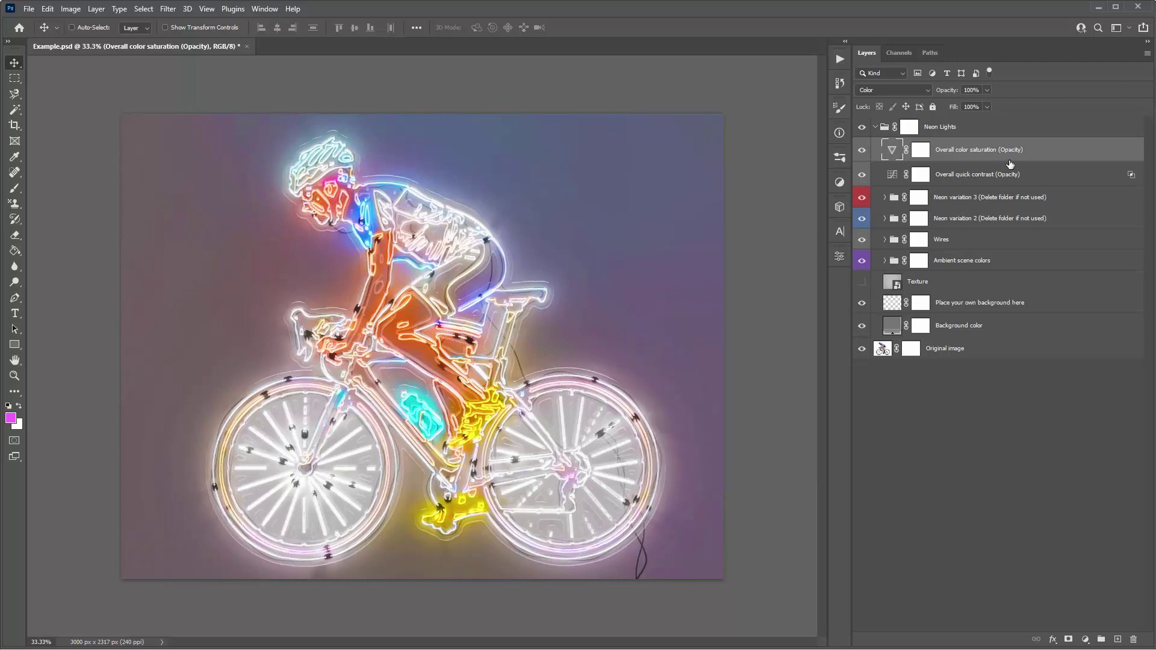
Set the Overall quick contrast layer's opacity to 50% after trying higher and lower contrast strengths
click(959, 181)
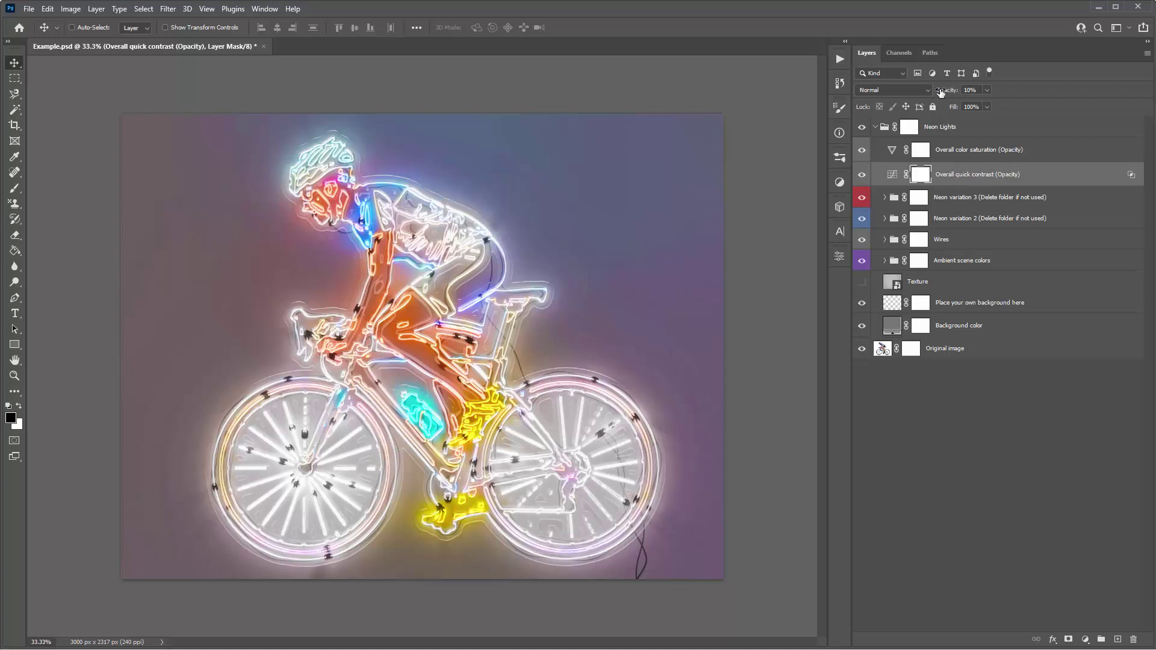
key(ctrl+plus)
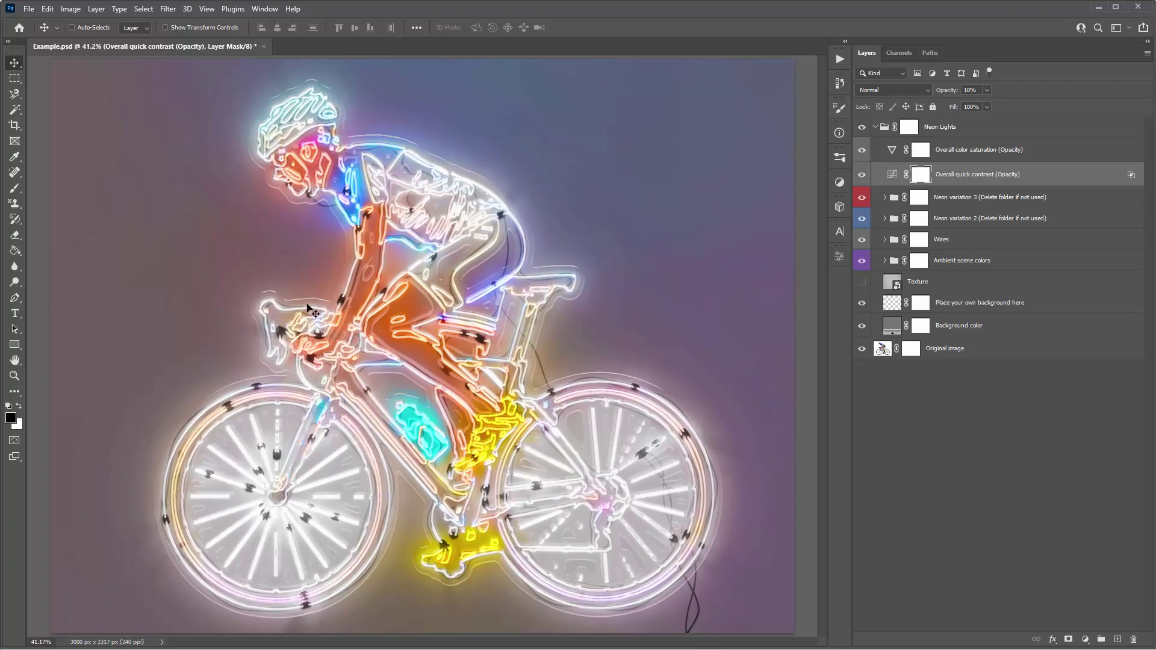
drag(936, 92, 972, 90)
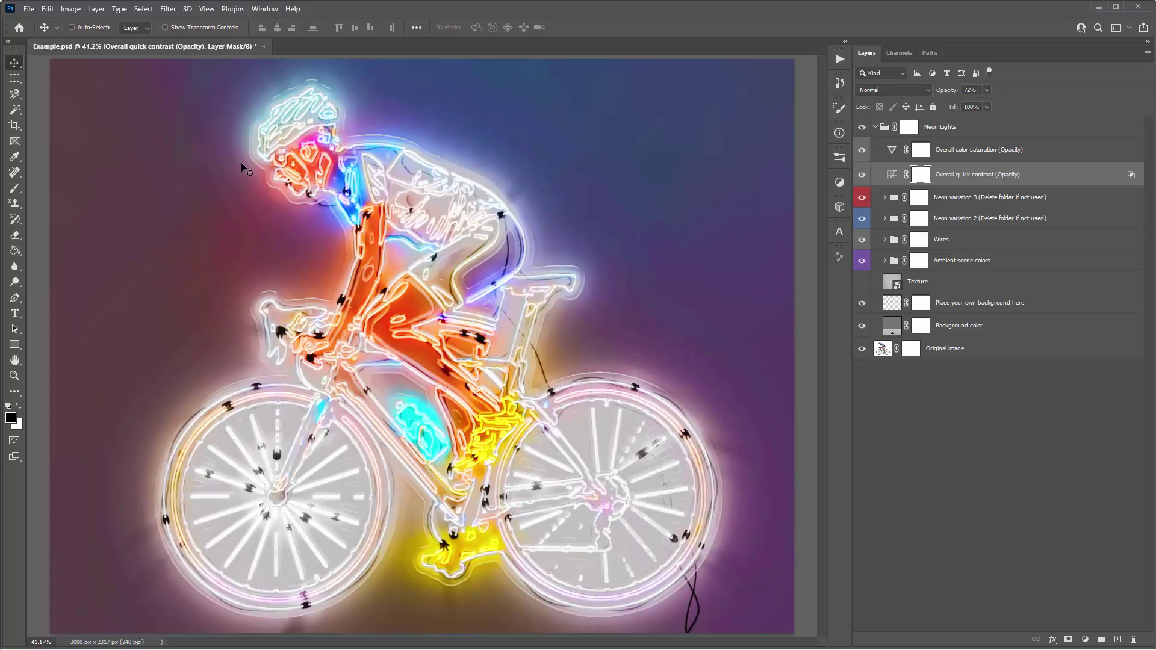
drag(948, 90, 547, 111)
key(5)
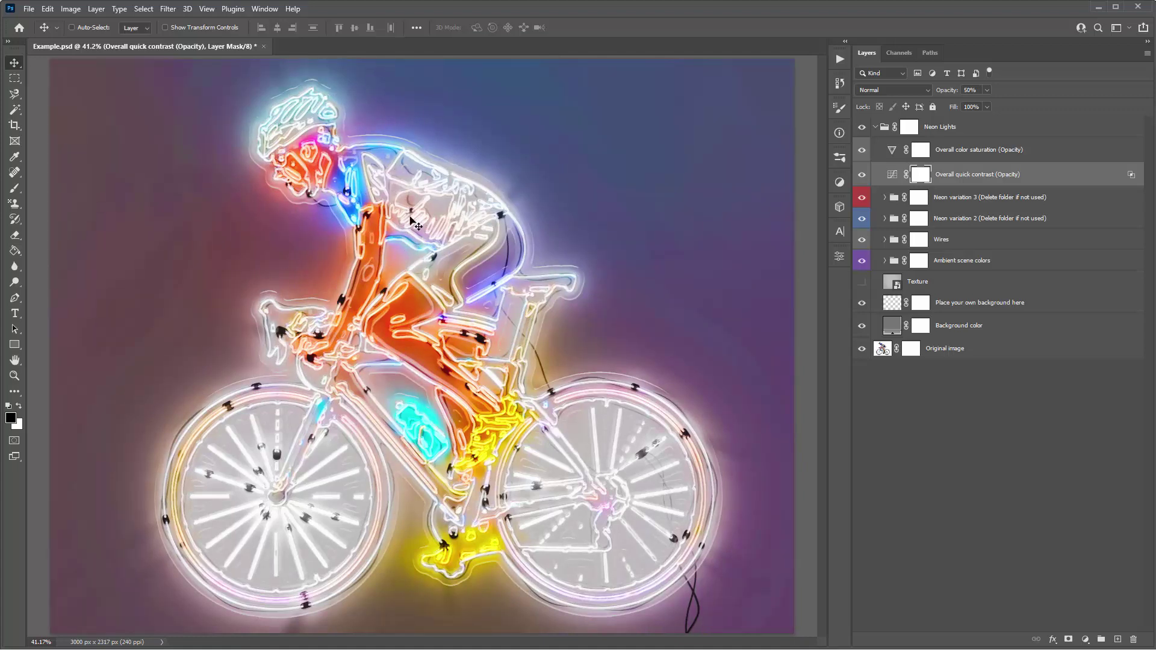
click(892, 174)
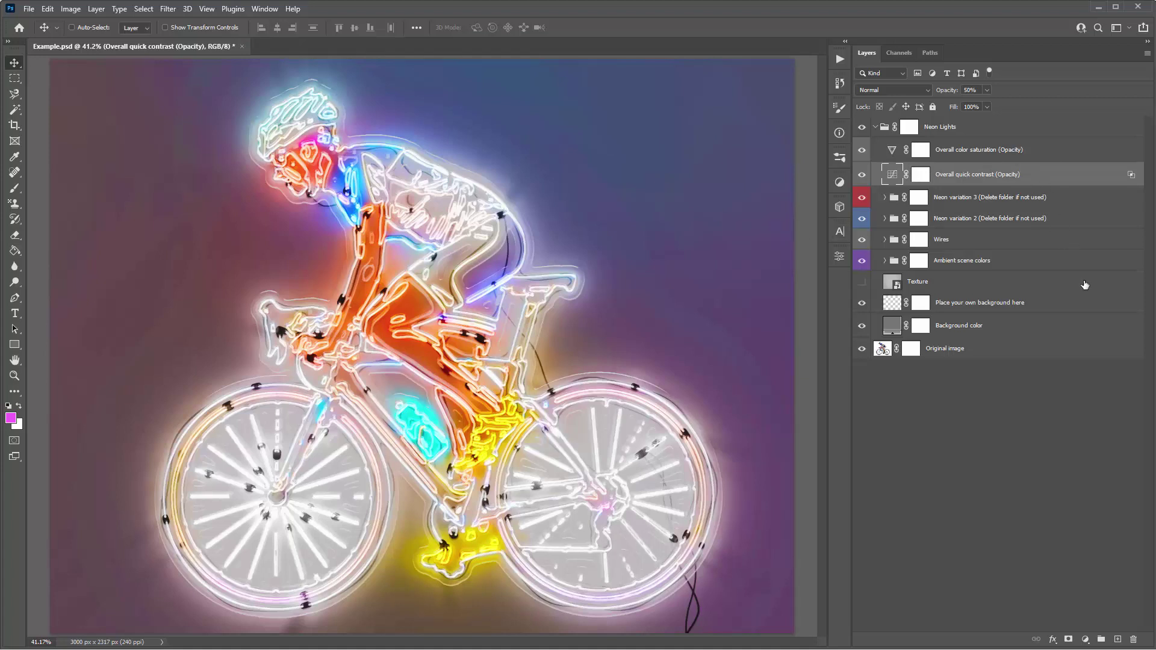
Hide the Background color layer, the Original image layer and the Ambient scene colors folder to leave the neon effect on transparency
click(994, 331)
click(863, 327)
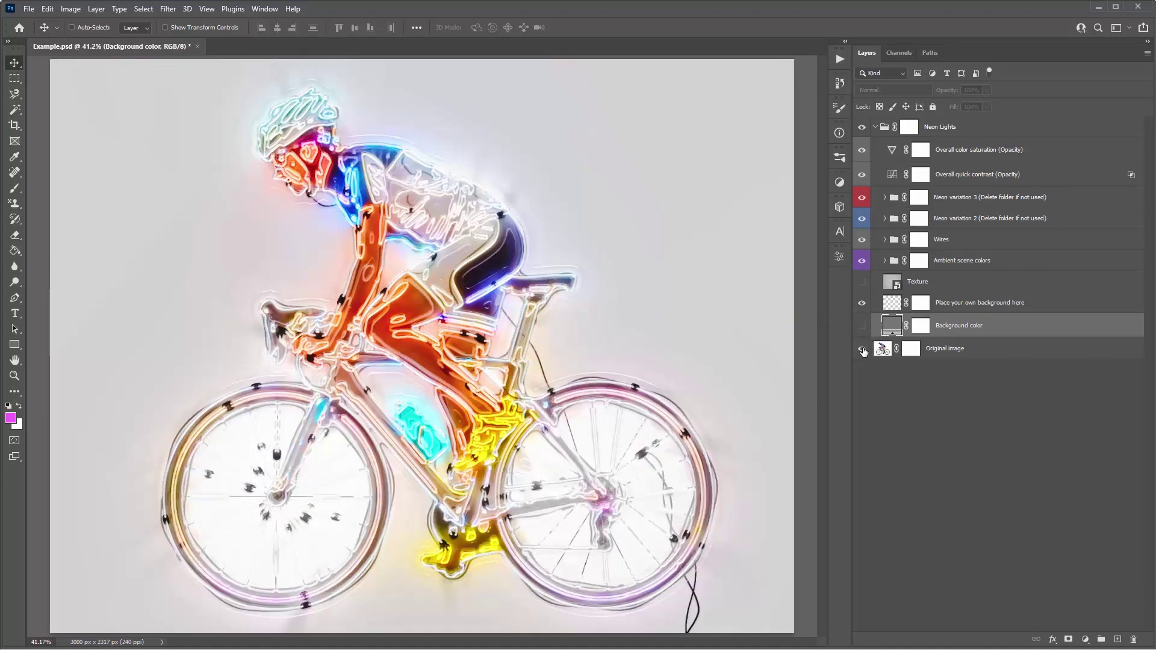
click(862, 350)
click(861, 262)
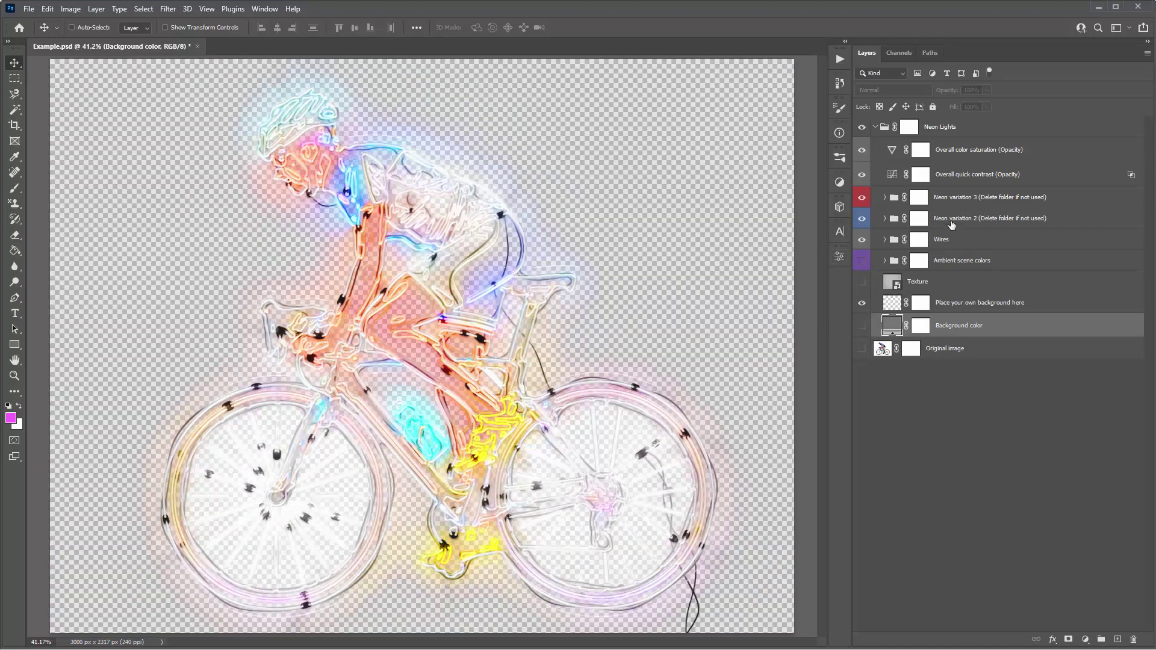
Compare the neon effect with the N3_Day to night layer in the Neon variation 3 folder shown and hidden, leaving it hidden
click(925, 201)
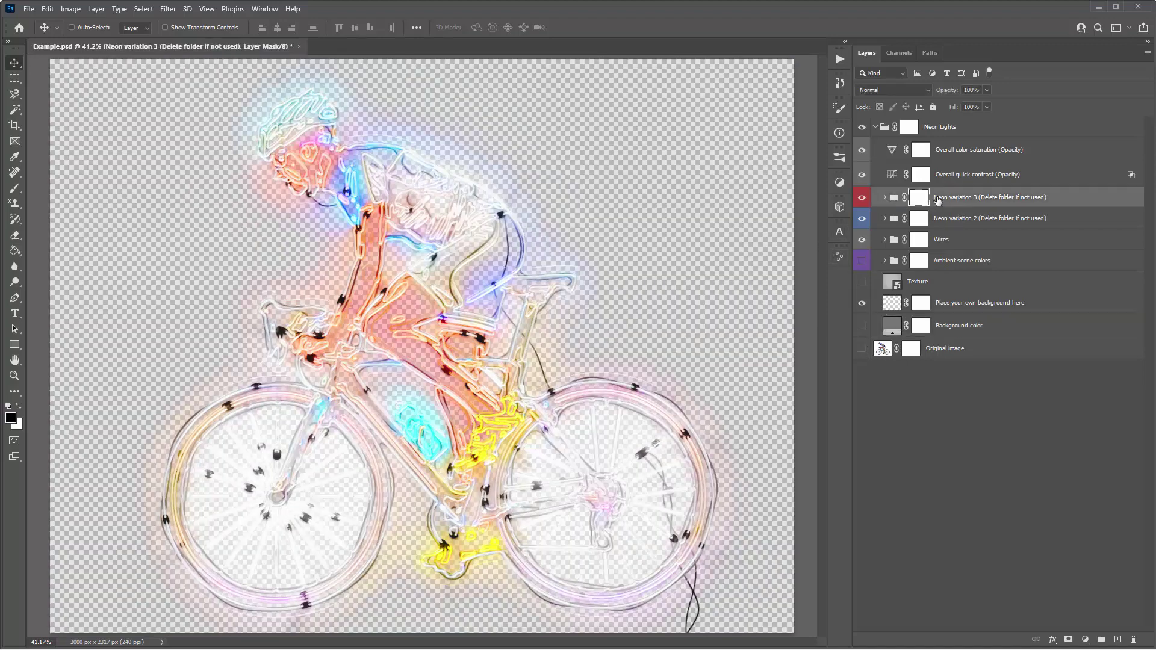
click(886, 198)
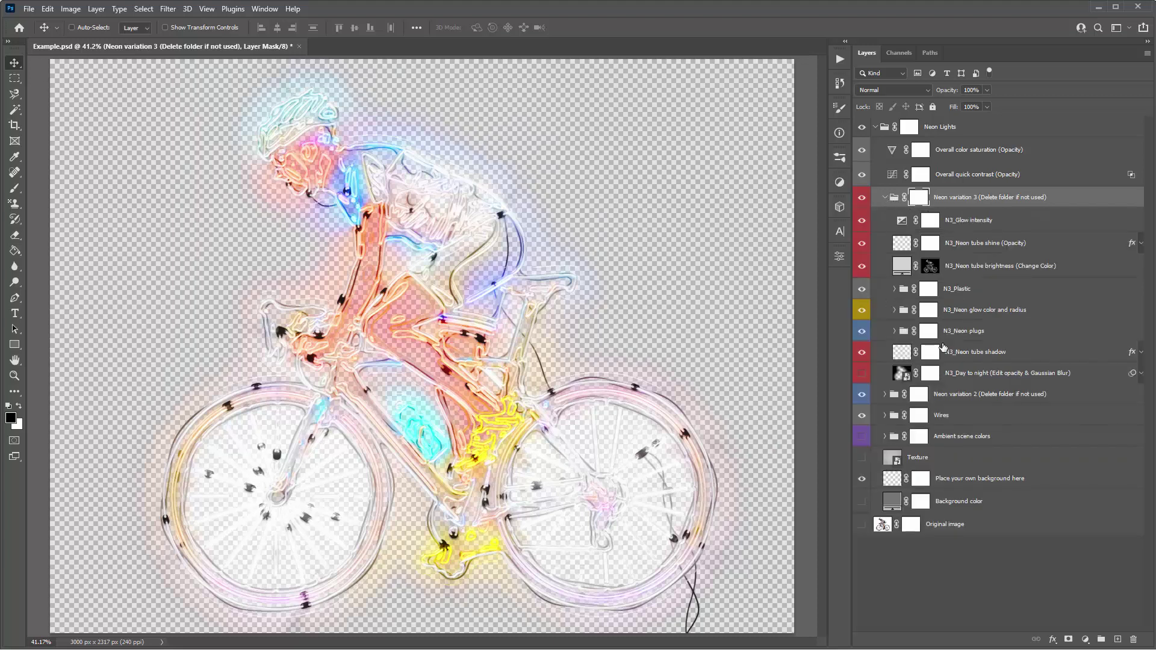
click(958, 373)
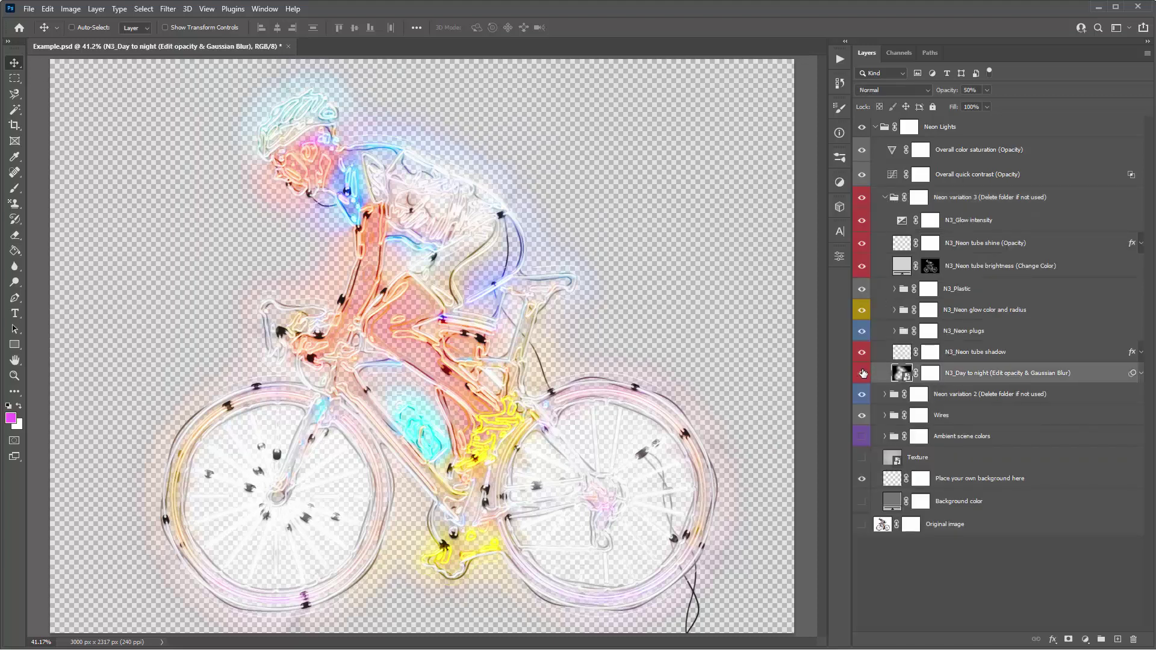
click(864, 374)
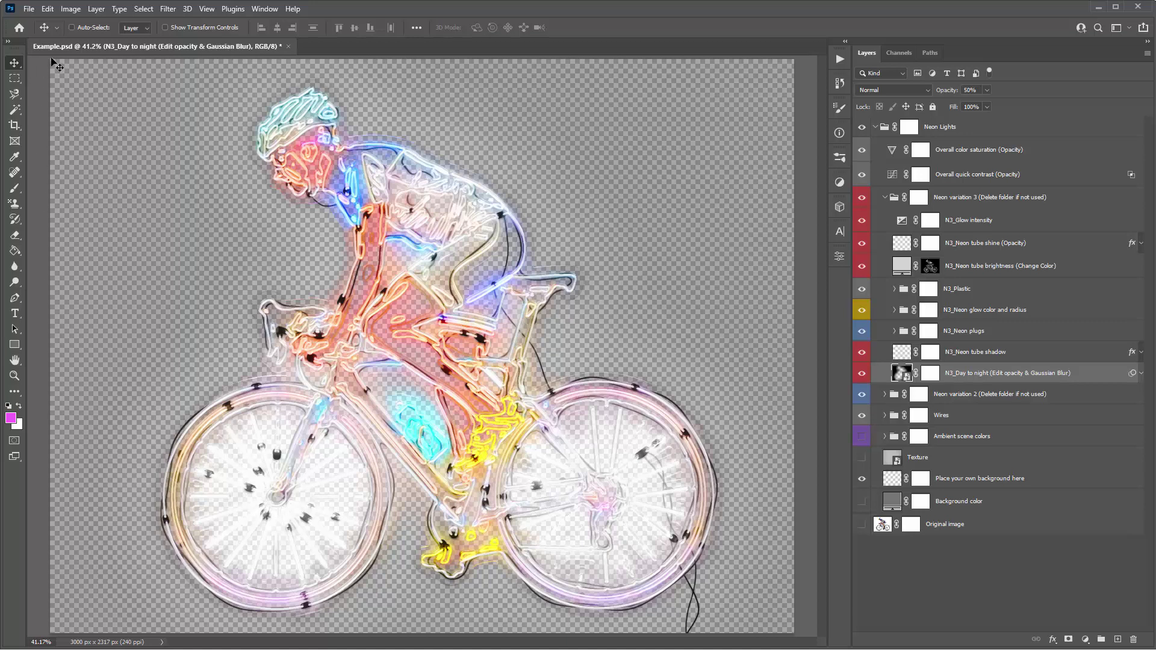
click(862, 374)
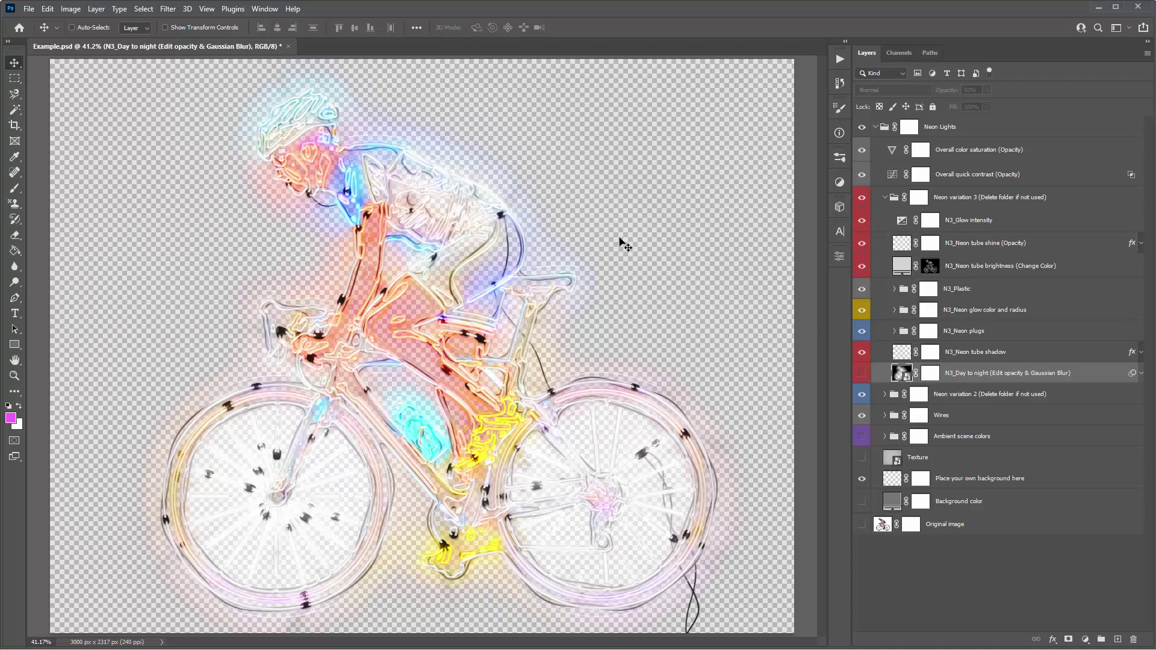
Examine the N3_Super wide color spread layer's mask in the N3_Neon glow color and radius folder, and leave the mask disabled
click(954, 313)
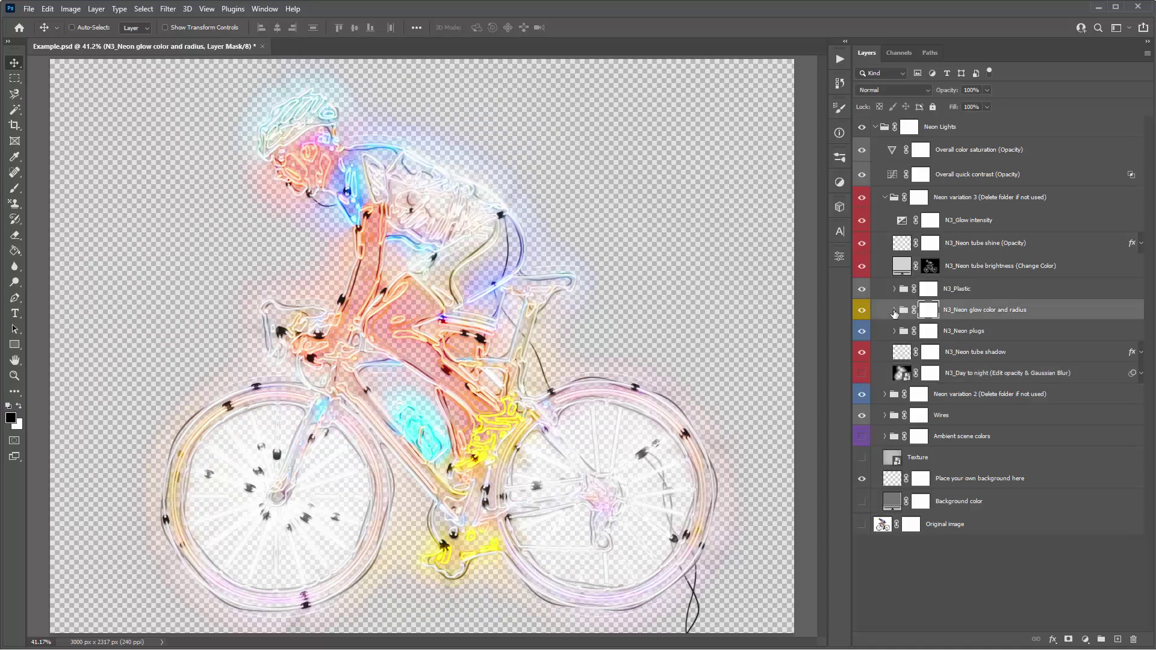
click(895, 312)
scroll(917, 353, down, 5)
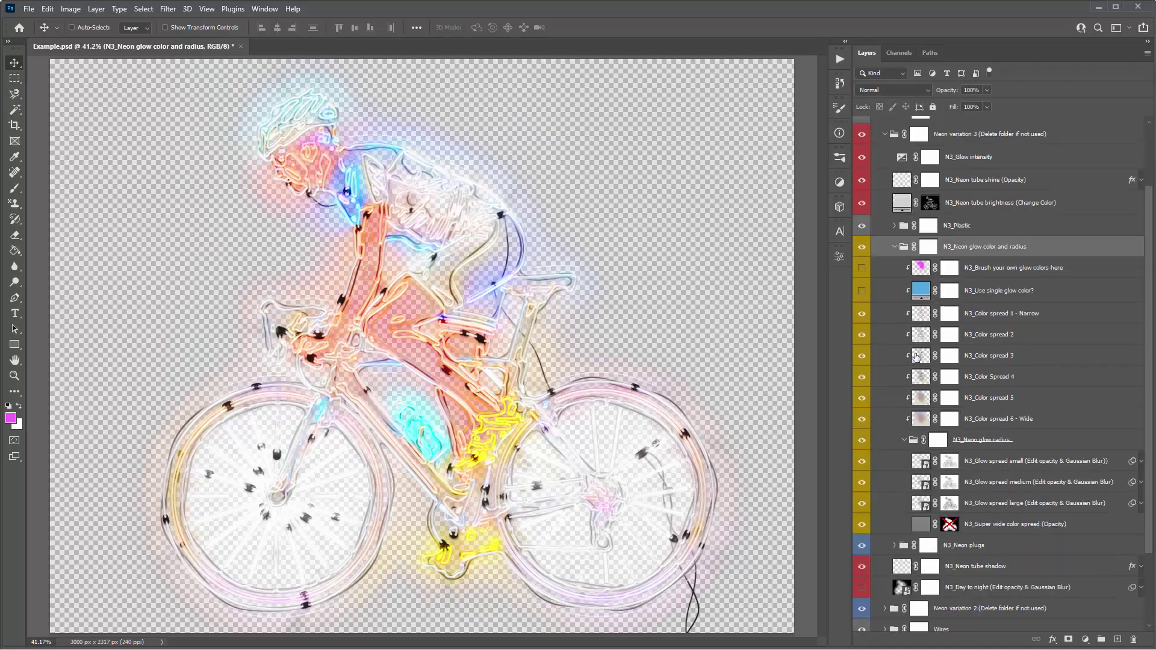
click(999, 481)
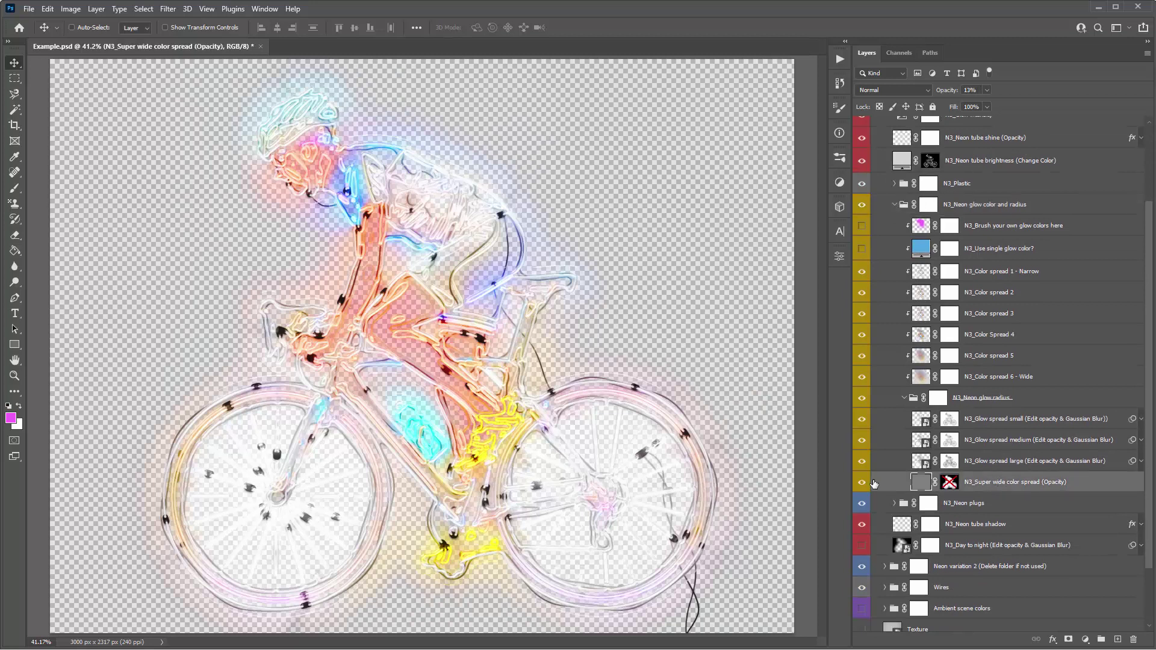
shift+click(950, 485)
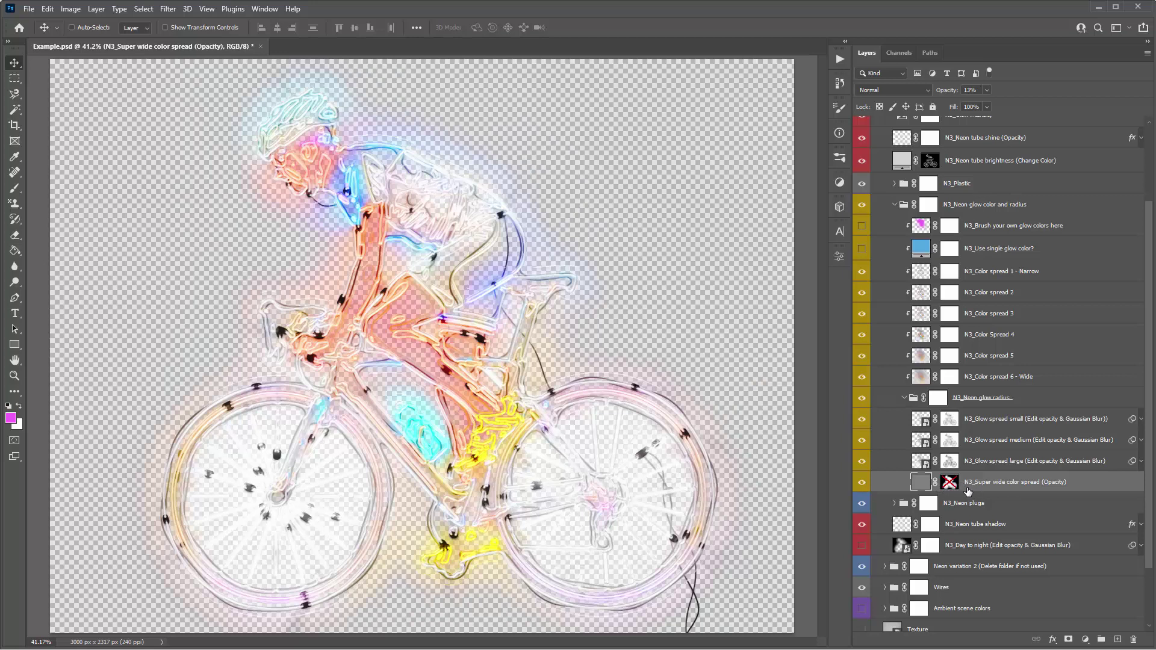
shift+click(949, 486)
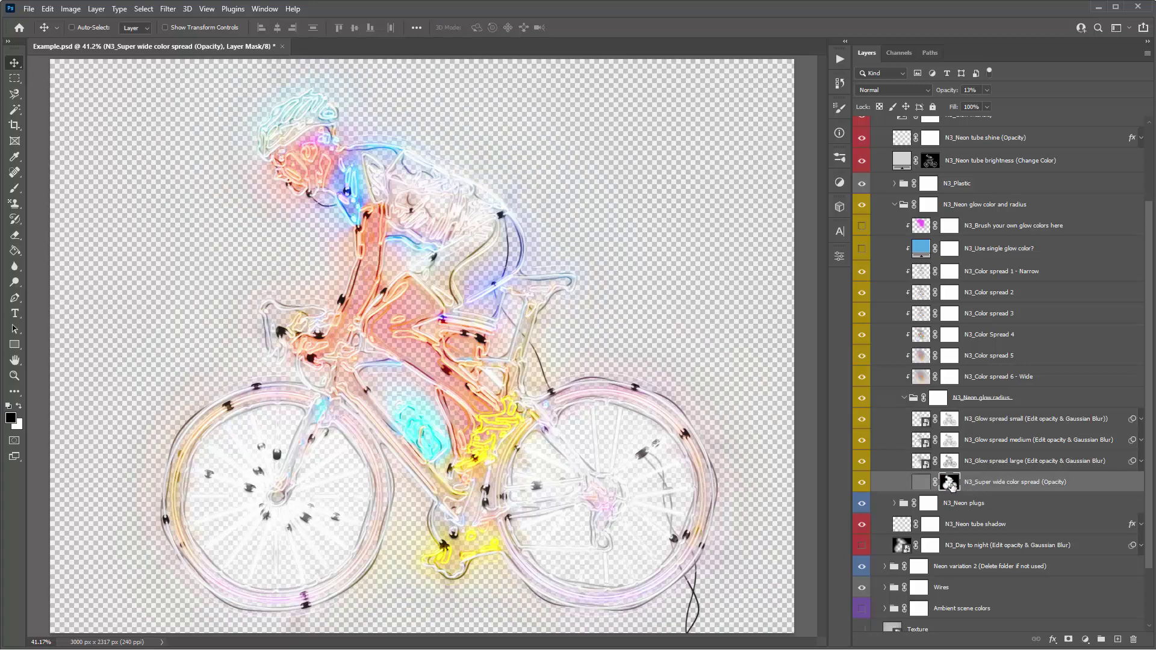
alt+click(950, 483)
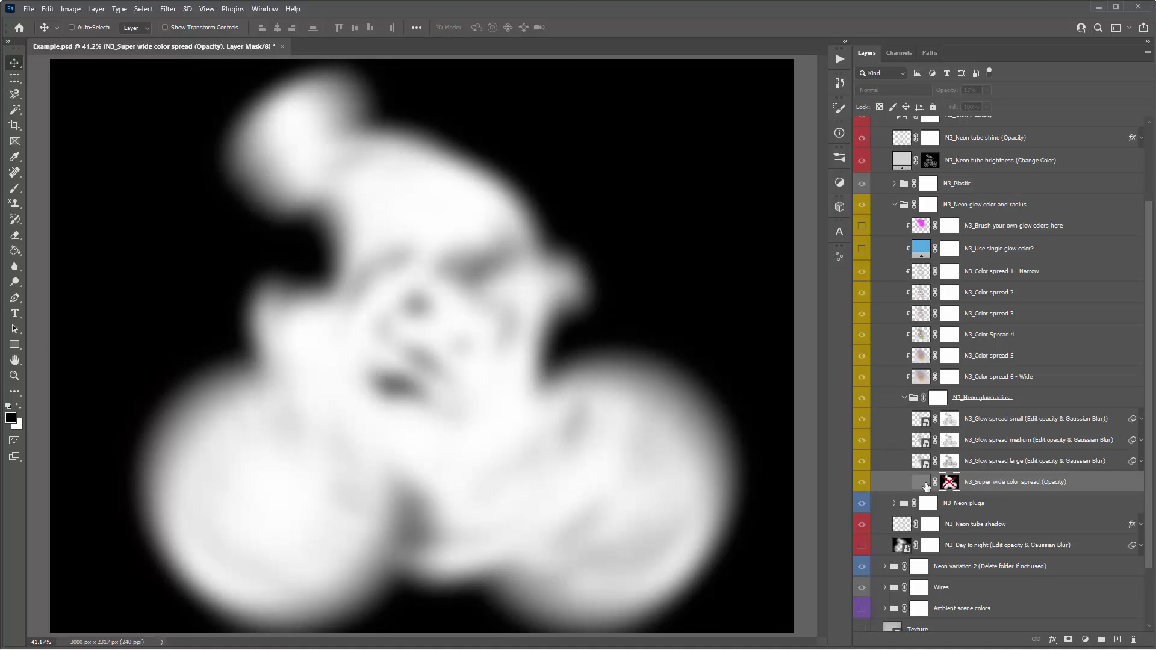
click(927, 485)
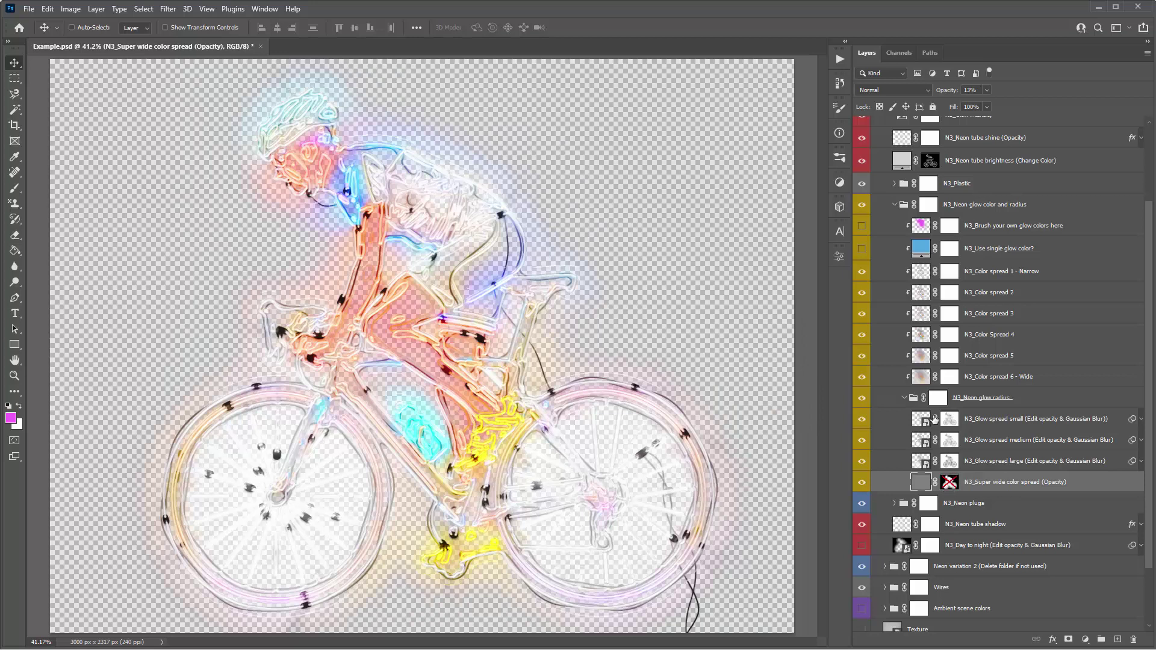
Replace the N3_Super wide color spread layer's mask with one made from the outline of the N3_Color Spread 4 layer
right_click(957, 492)
click(994, 507)
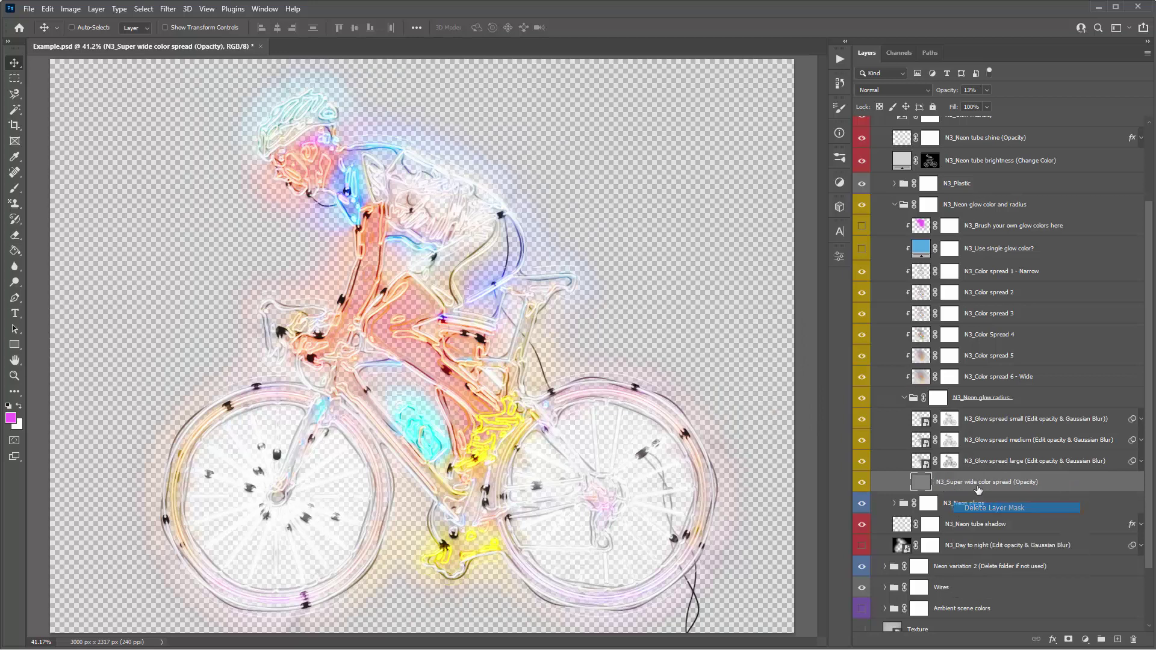
click(925, 335)
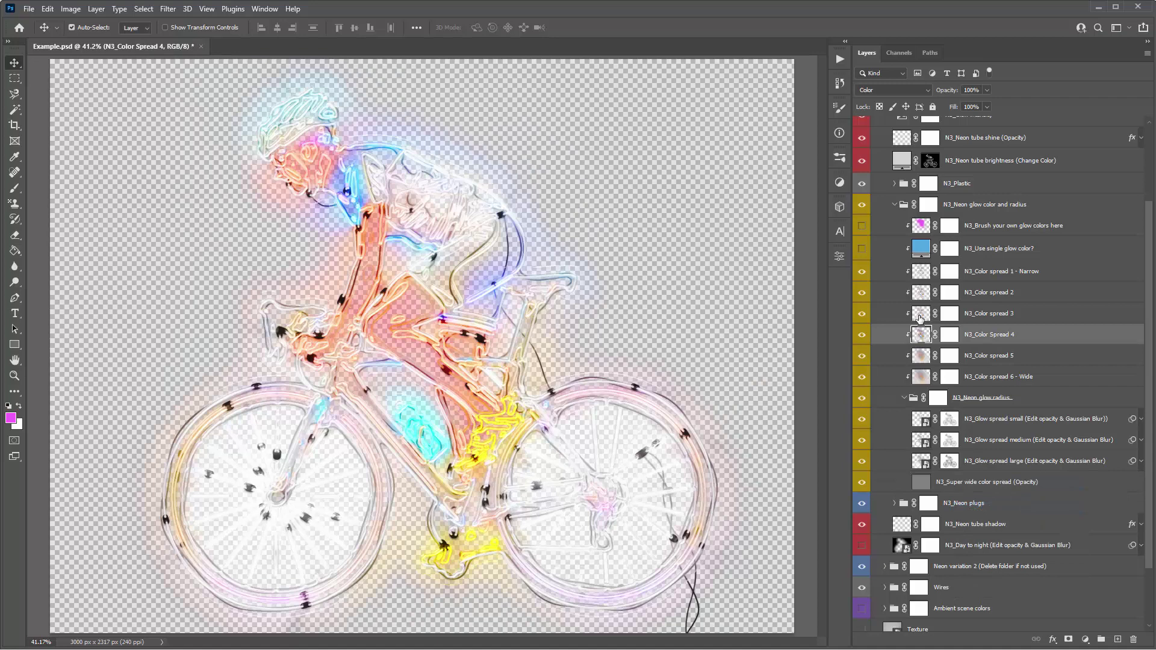
ctrl+click(922, 333)
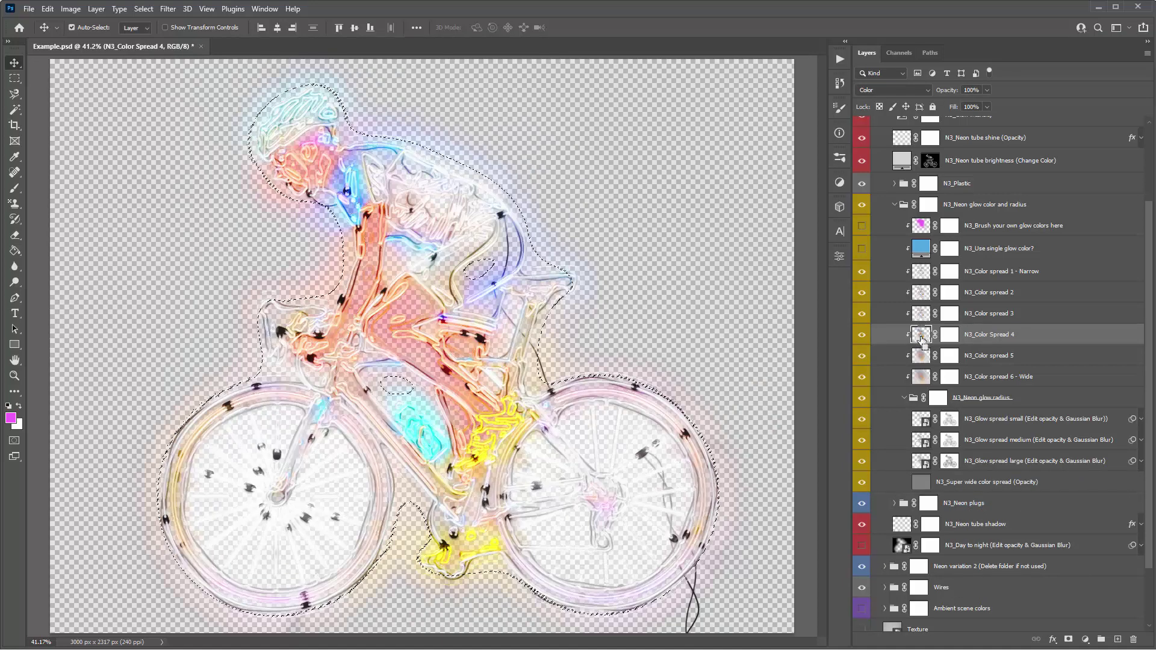
click(928, 484)
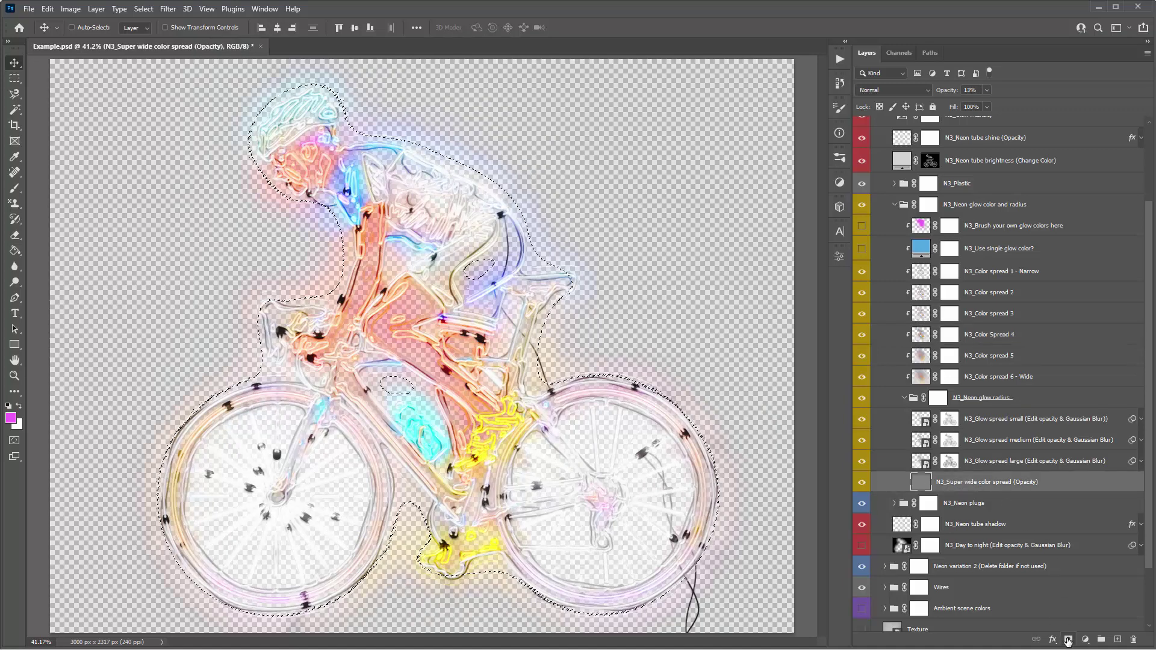
key(ctrl)
click(1069, 641)
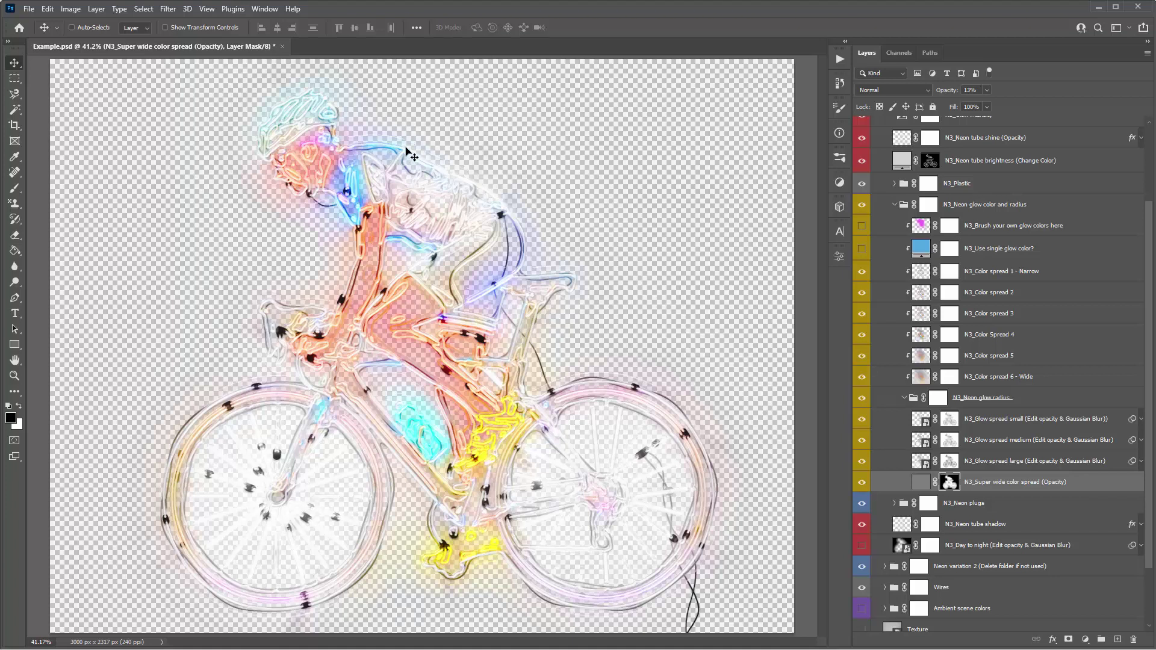
key(ctrl)
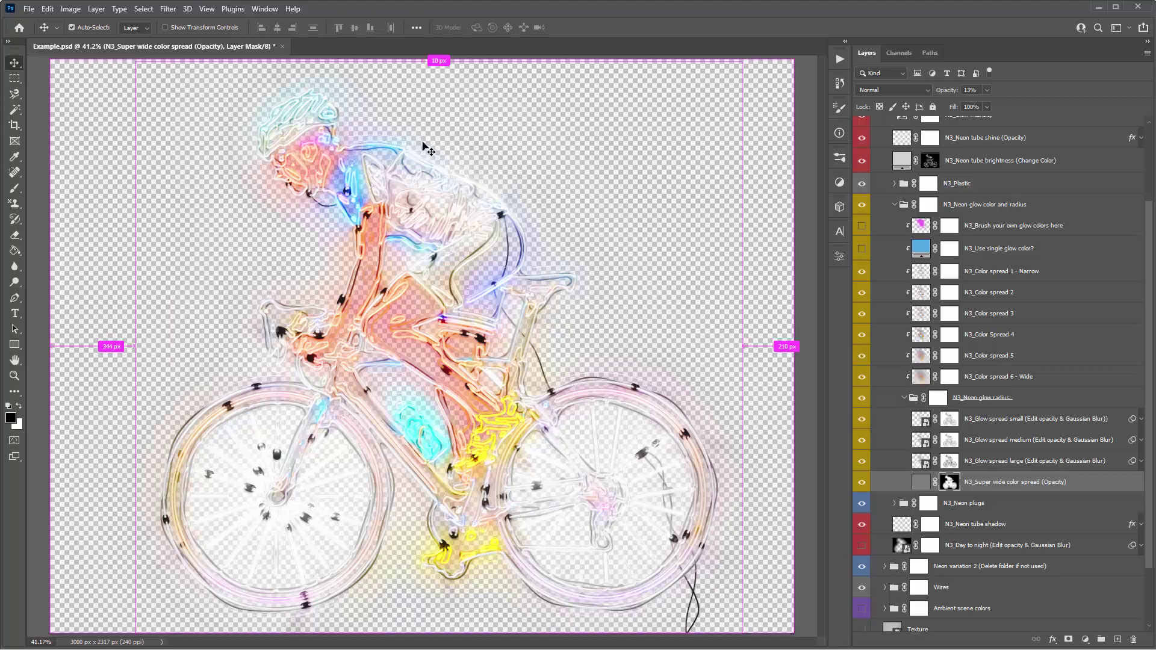
Save a copy of the transparent neon design as a PNG file named image
key(ctrl+alt+s)
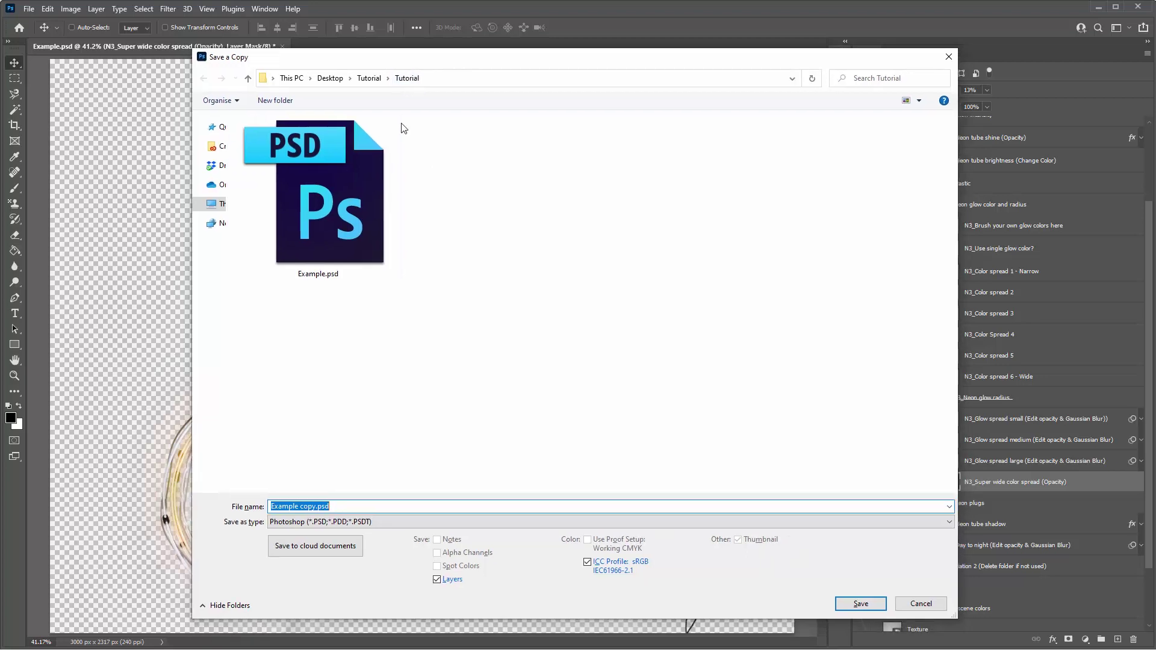
click(292, 521)
scroll(387, 638, down, 2)
click(386, 638)
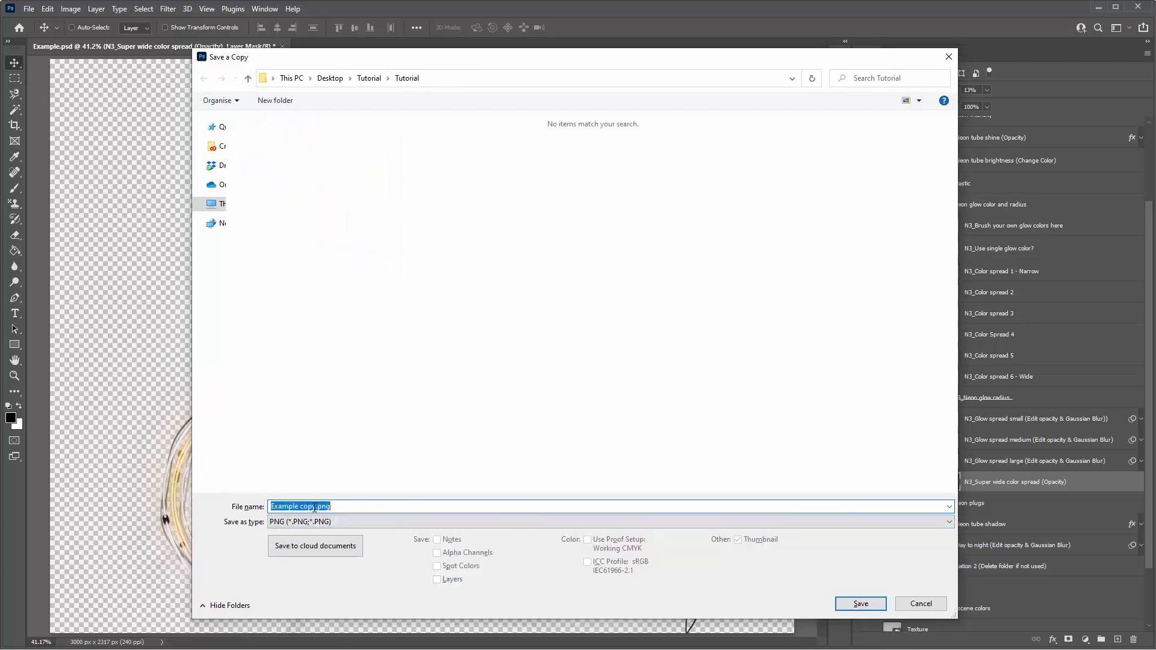
drag(315, 508, 238, 508)
text(Final)
key(Return)
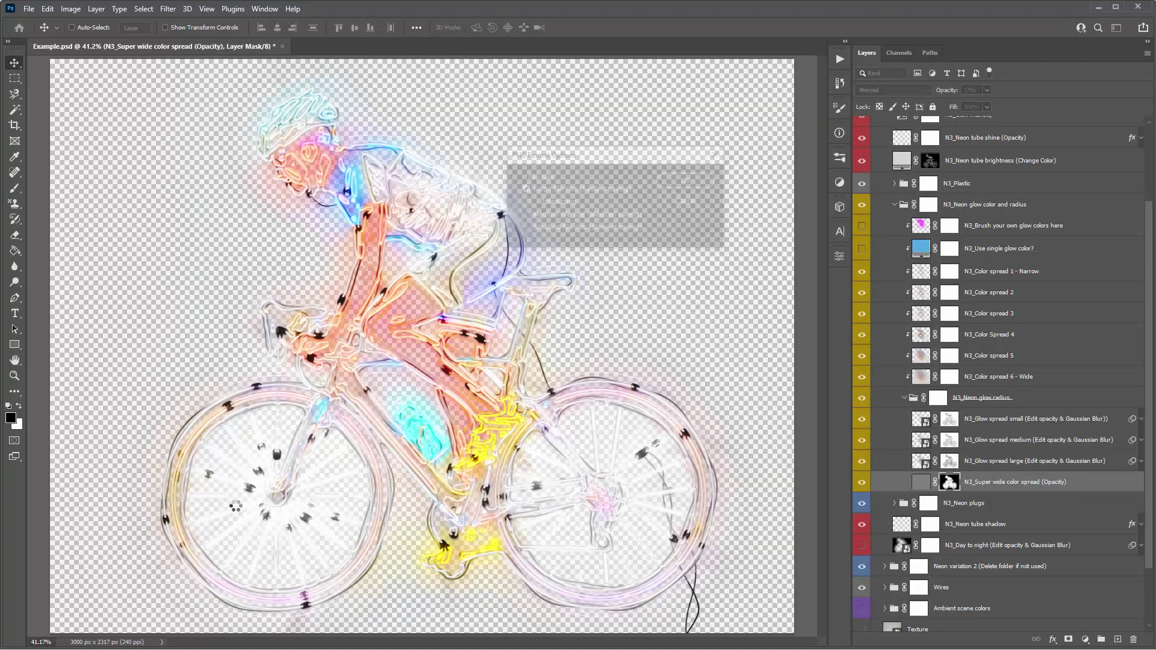
key(Return)
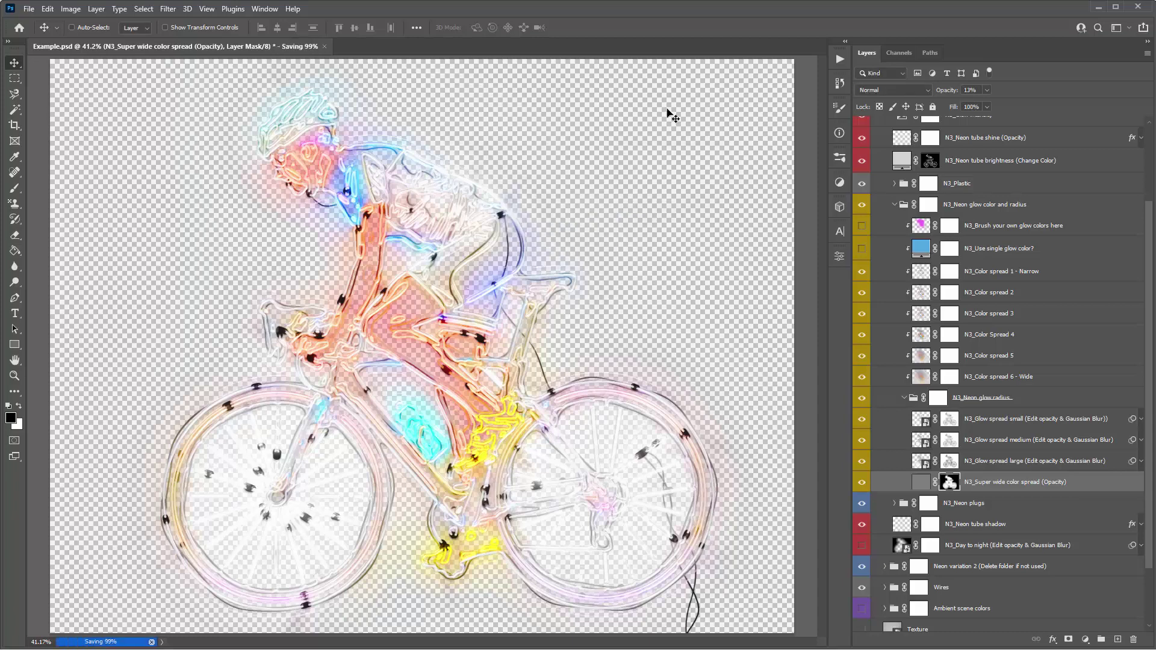
Open the wall photo Scene.jpg from the Tutorial folder
click(28, 8)
click(36, 35)
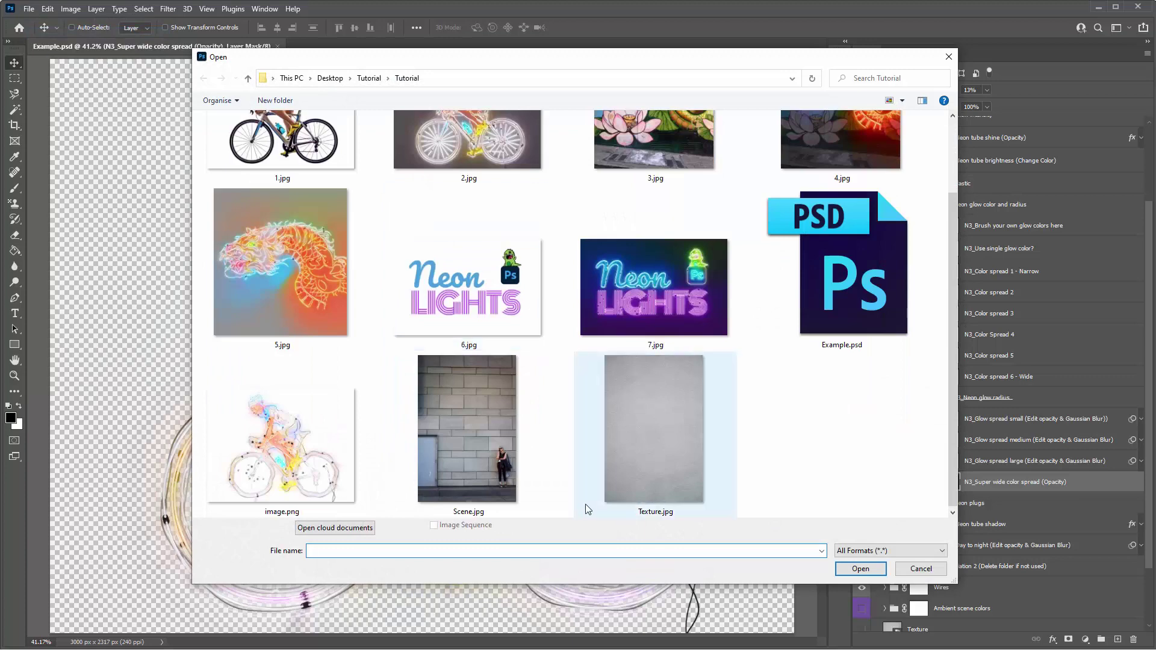
double_click(483, 413)
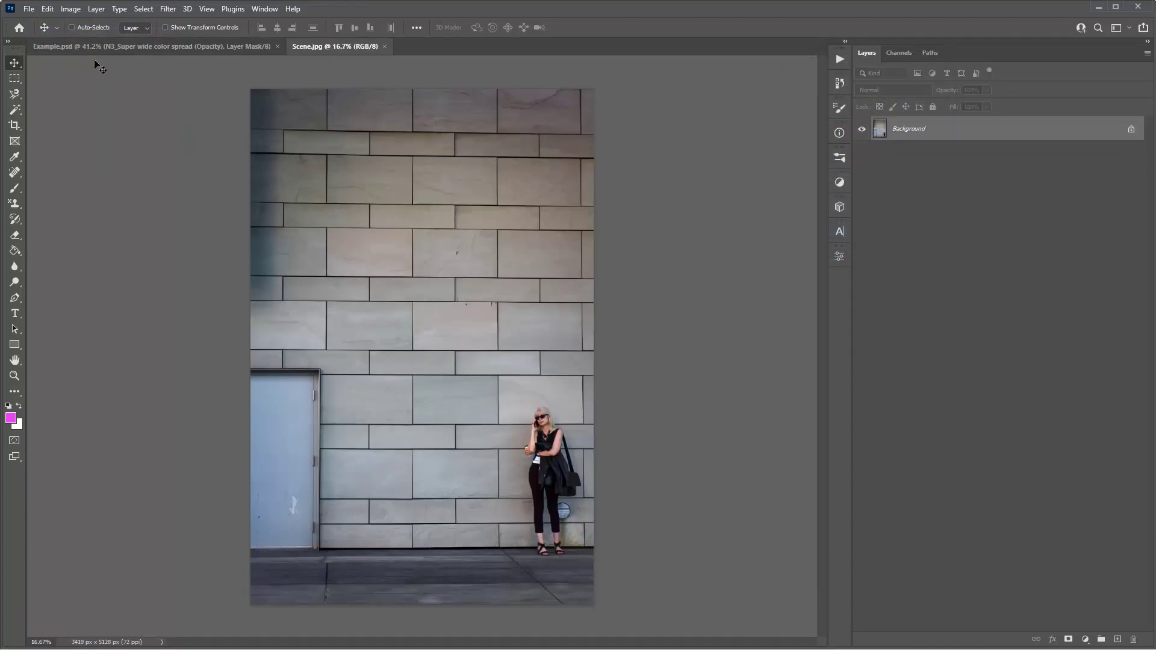
Place image.png as an embedded object in the scene, enlarged and positioned on the upper part of the wall
click(28, 8)
click(61, 270)
scroll(530, 301, down, 2)
click(279, 422)
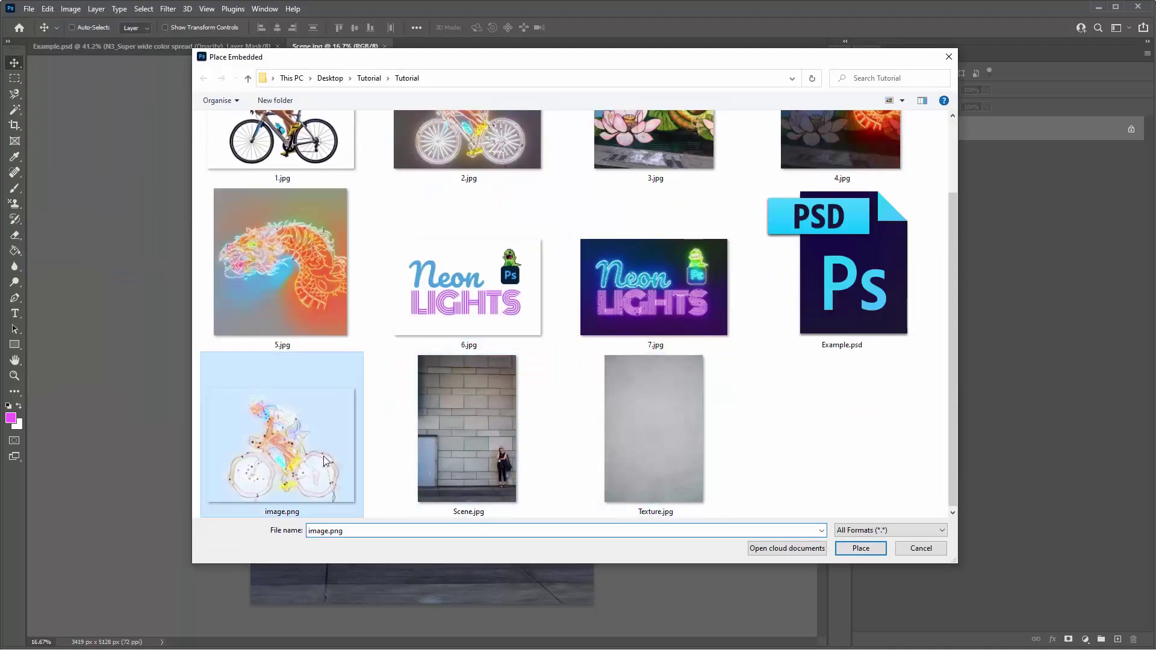
double_click(277, 413)
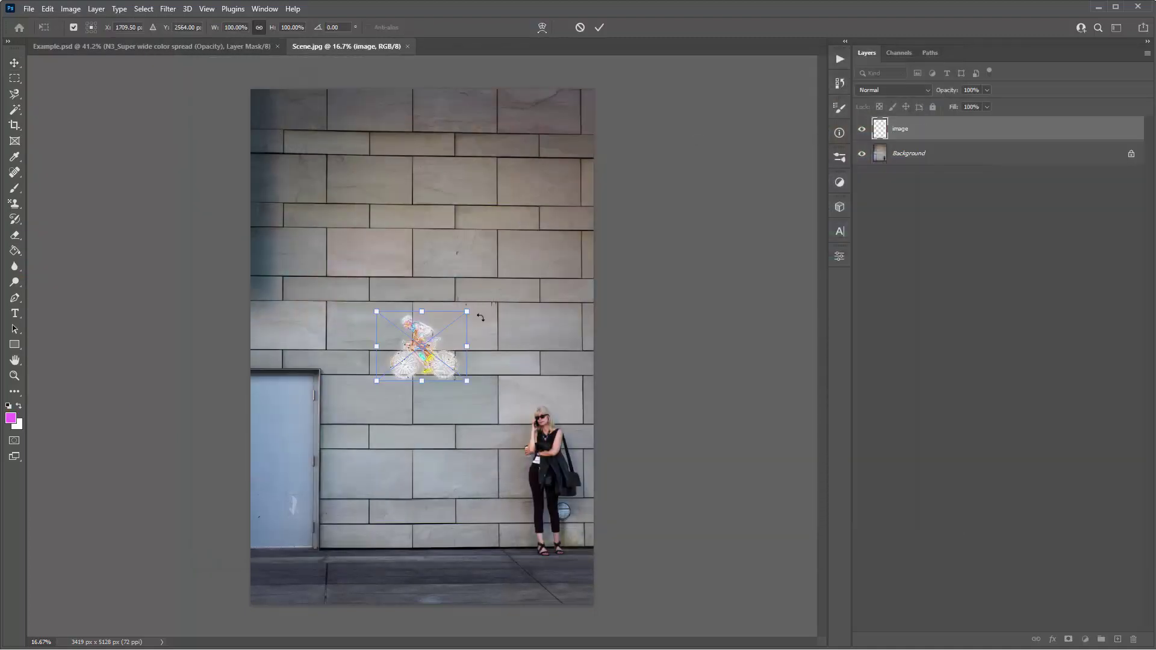
drag(467, 312, 532, 211)
drag(421, 286, 428, 171)
key(Return)
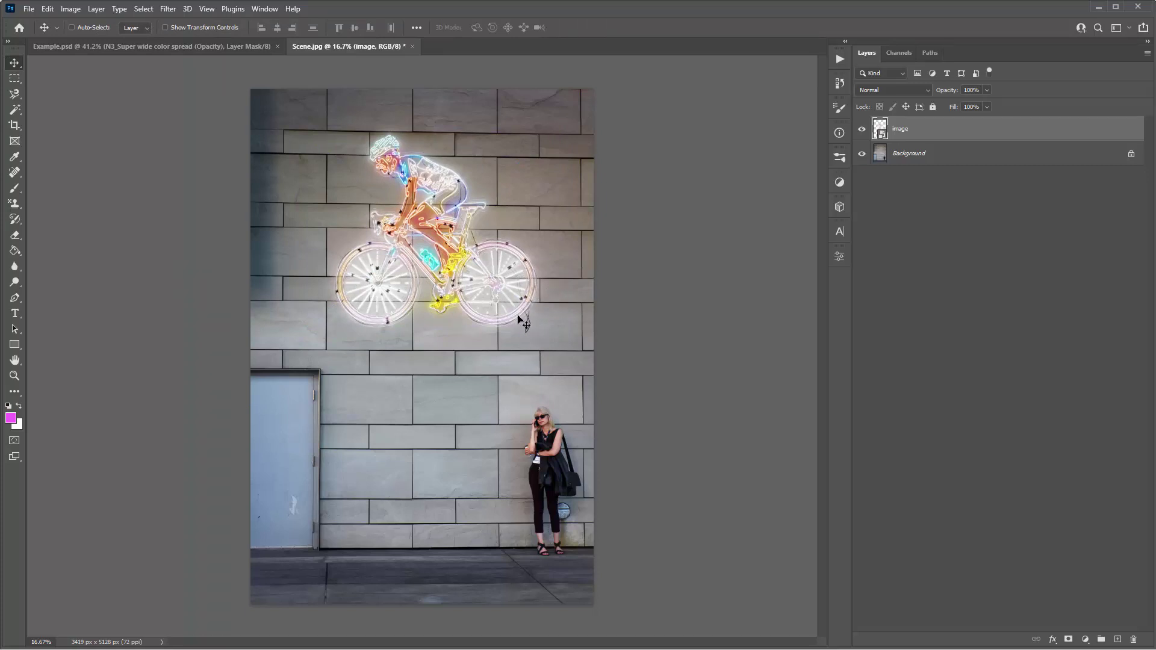
drag(512, 165, 513, 163)
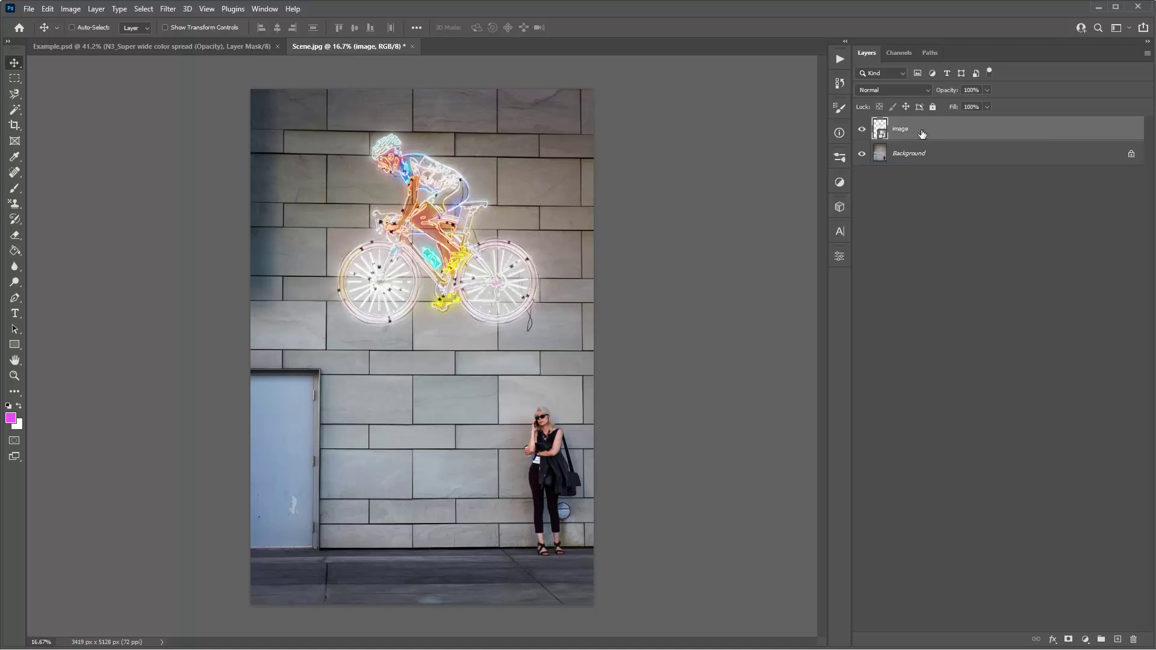
Duplicate the image layer and set the copy's blend mode to Screen
key(ctrl+j)
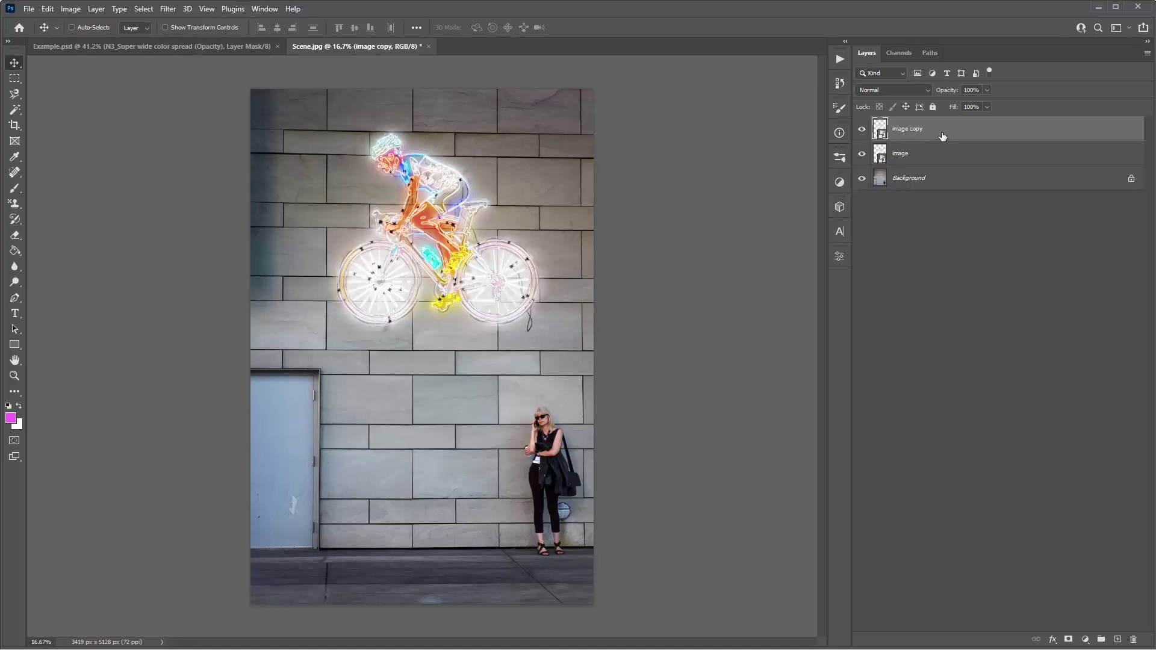
click(887, 94)
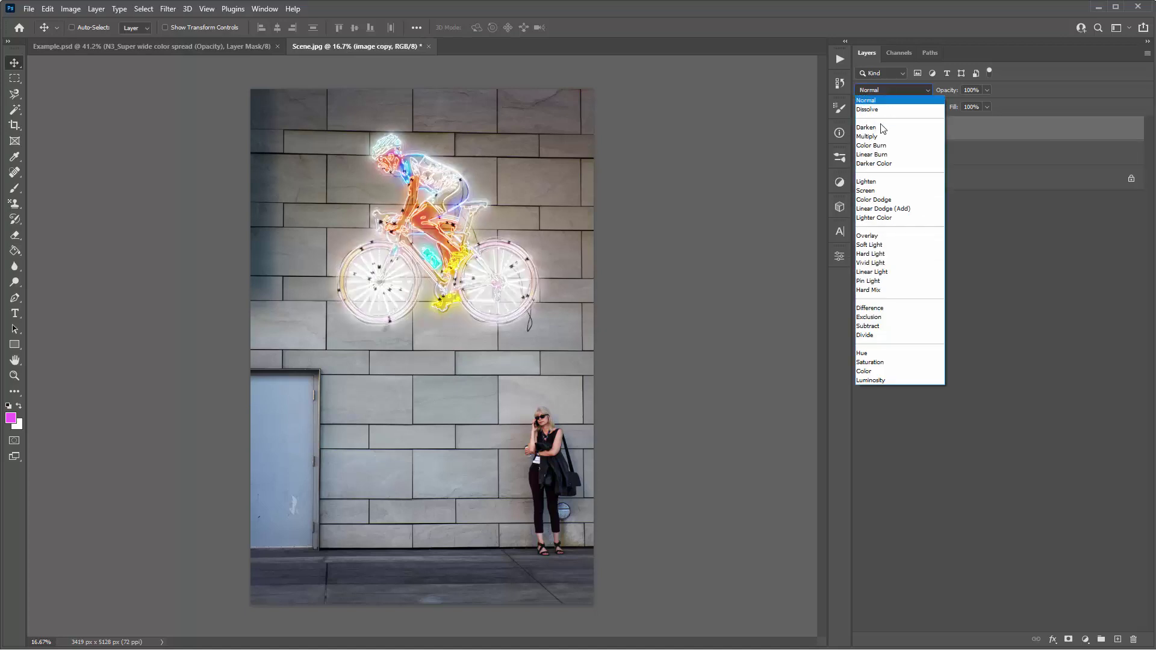
click(887, 194)
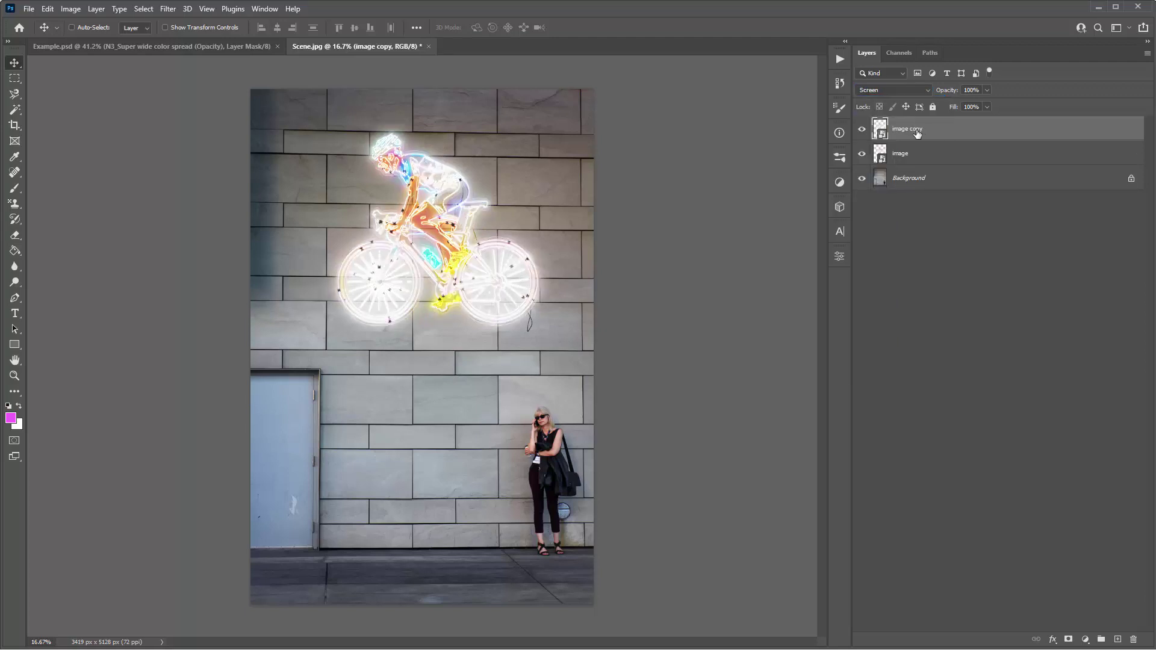
Apply a 66.8-pixel Gaussian Blur to the image copy layer and lower its opacity to 33%
click(168, 9)
mouse_move(180, 163)
click(349, 207)
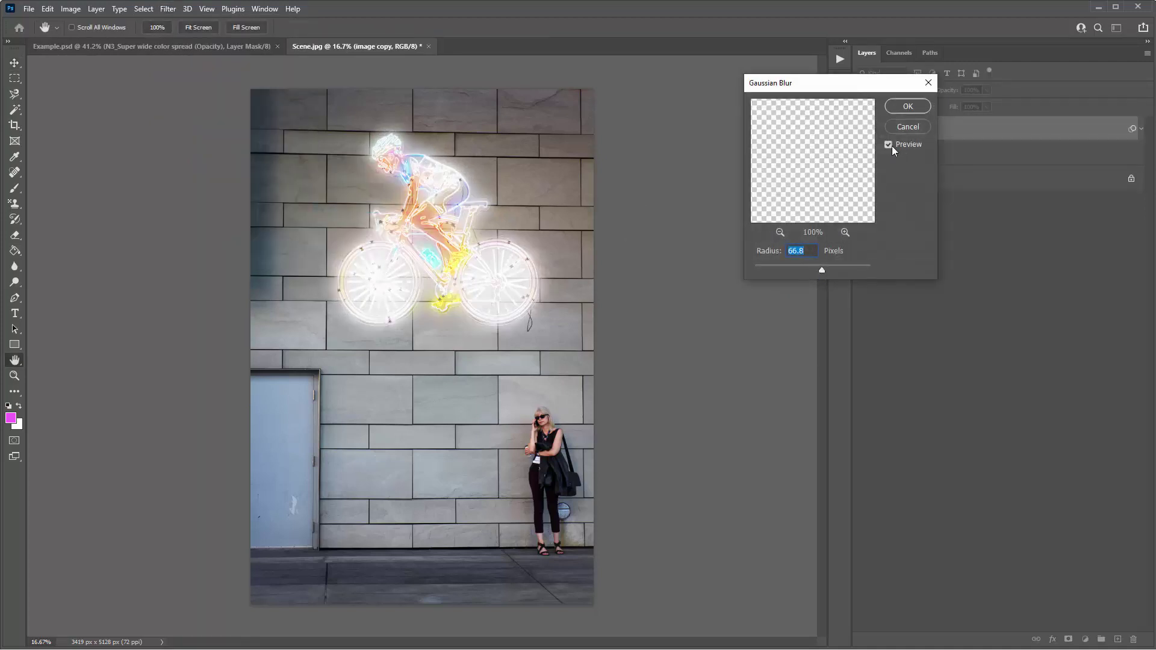
click(903, 107)
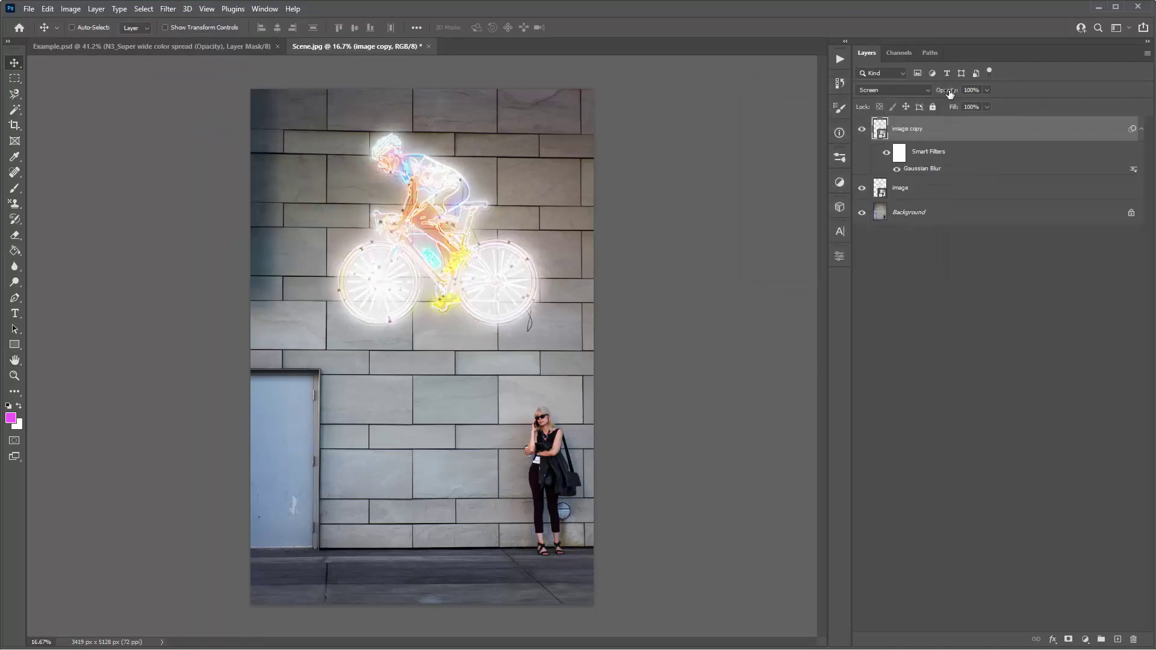
drag(949, 94, 558, 114)
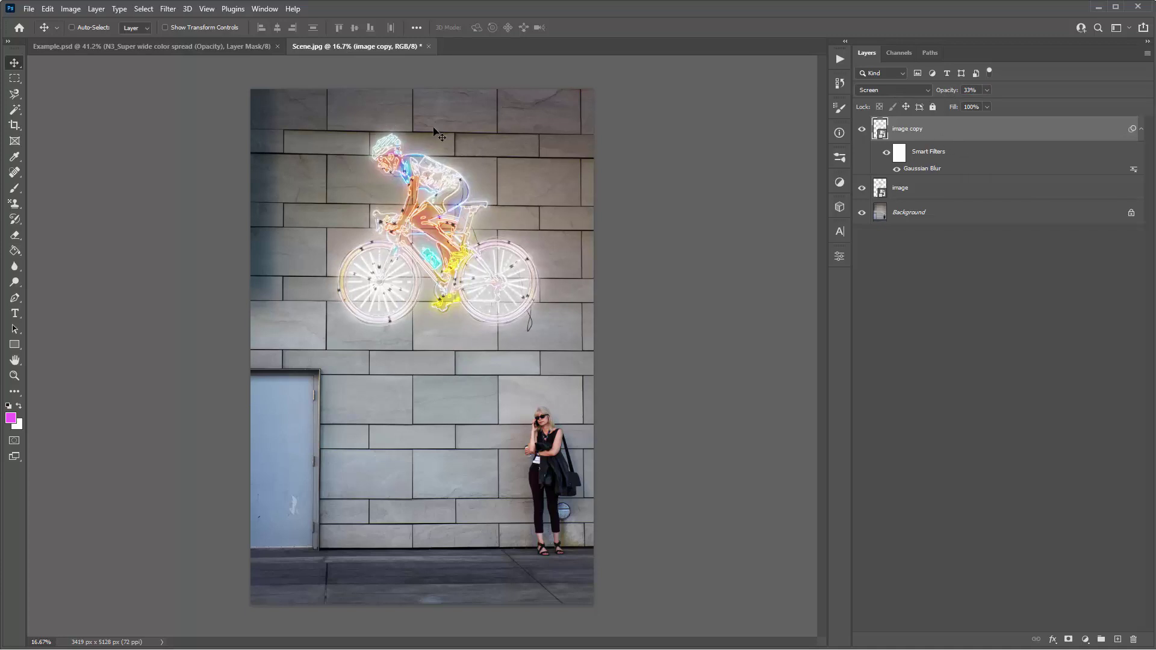
Run the Brush on your own neons Manual trace action on ManualTrace.jpg up to the line-brushing stage, keeping the image size of 3024 × 3727 pixels
click(839, 58)
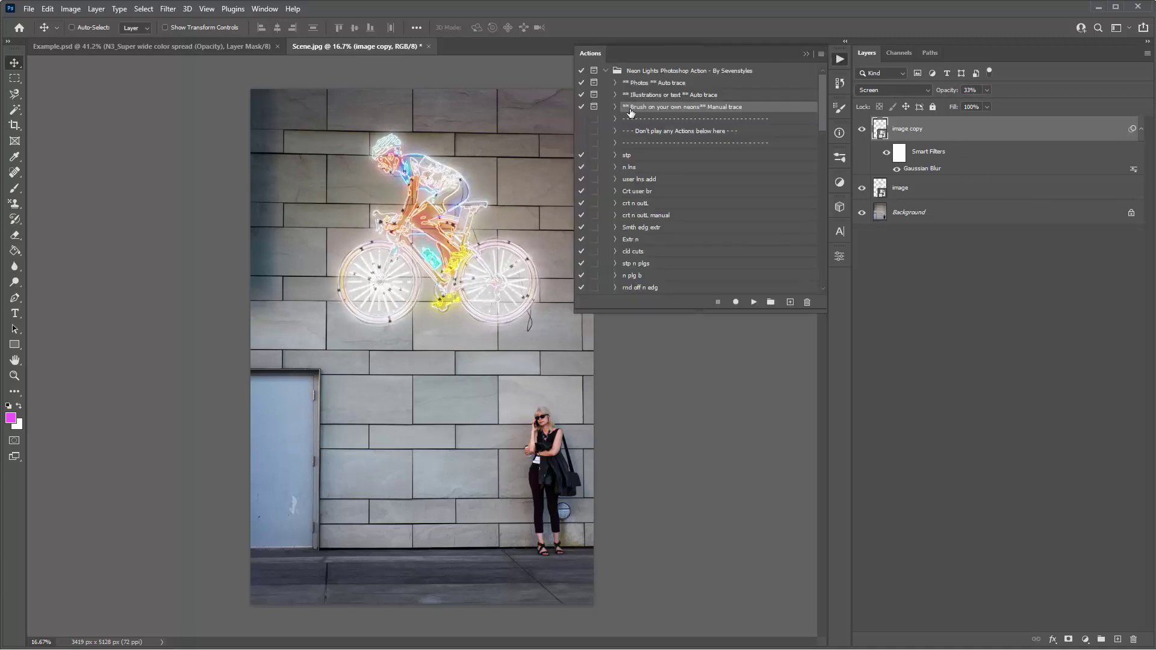
click(803, 53)
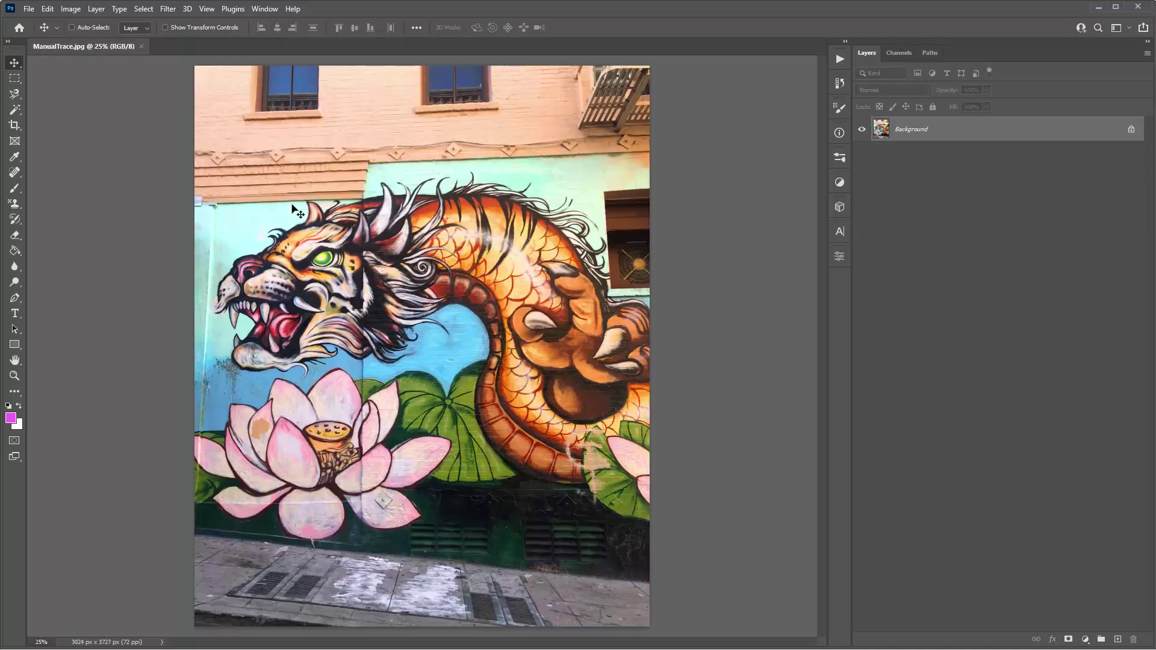
click(841, 58)
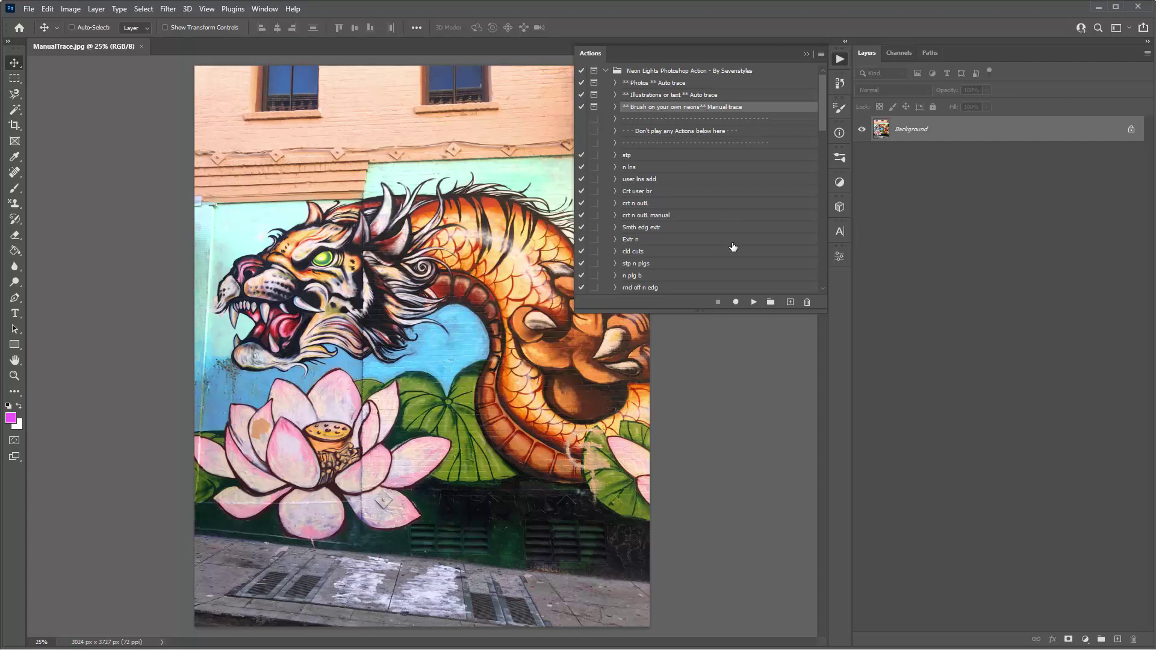
click(753, 303)
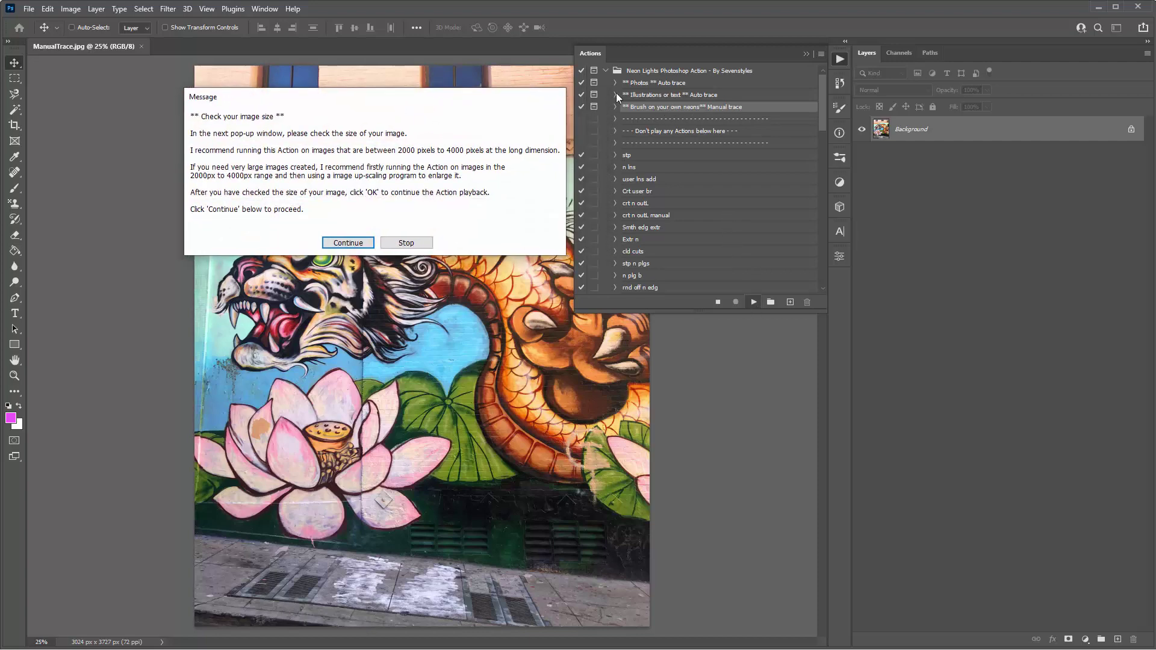
click(352, 241)
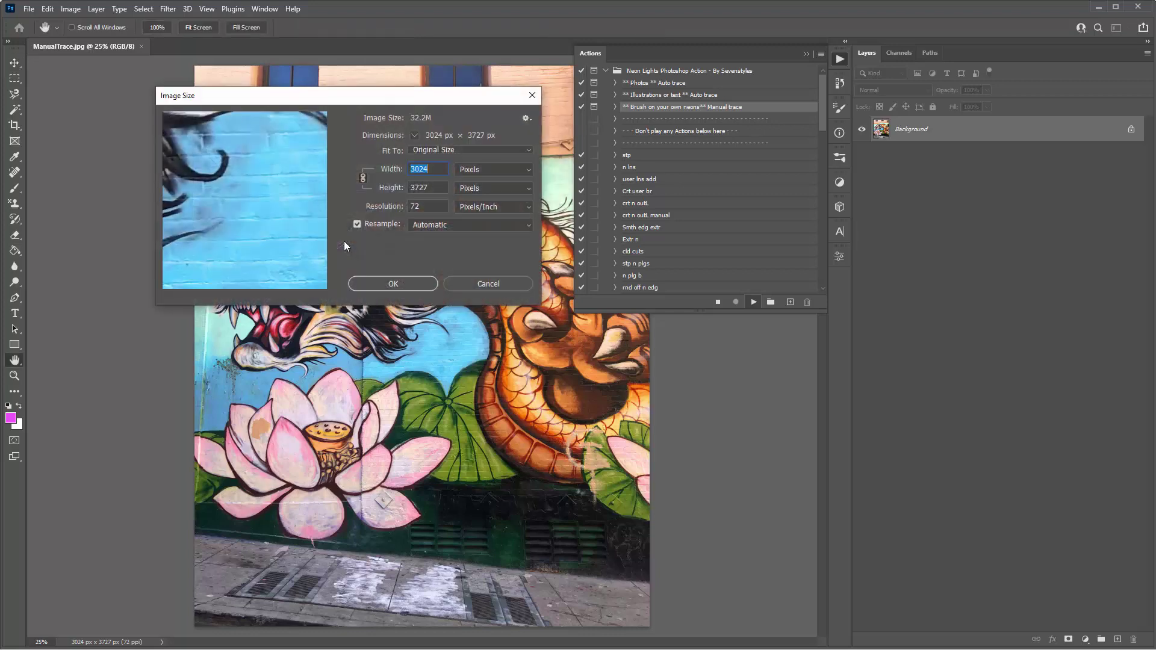
click(389, 285)
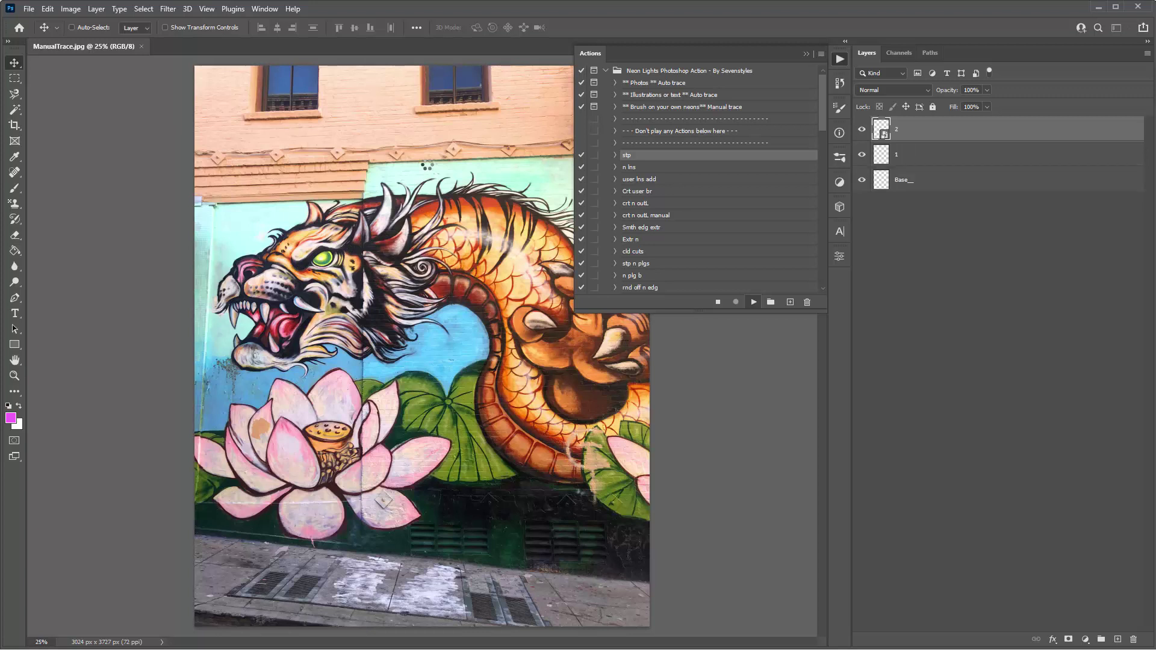
drag(295, 119, 310, 119)
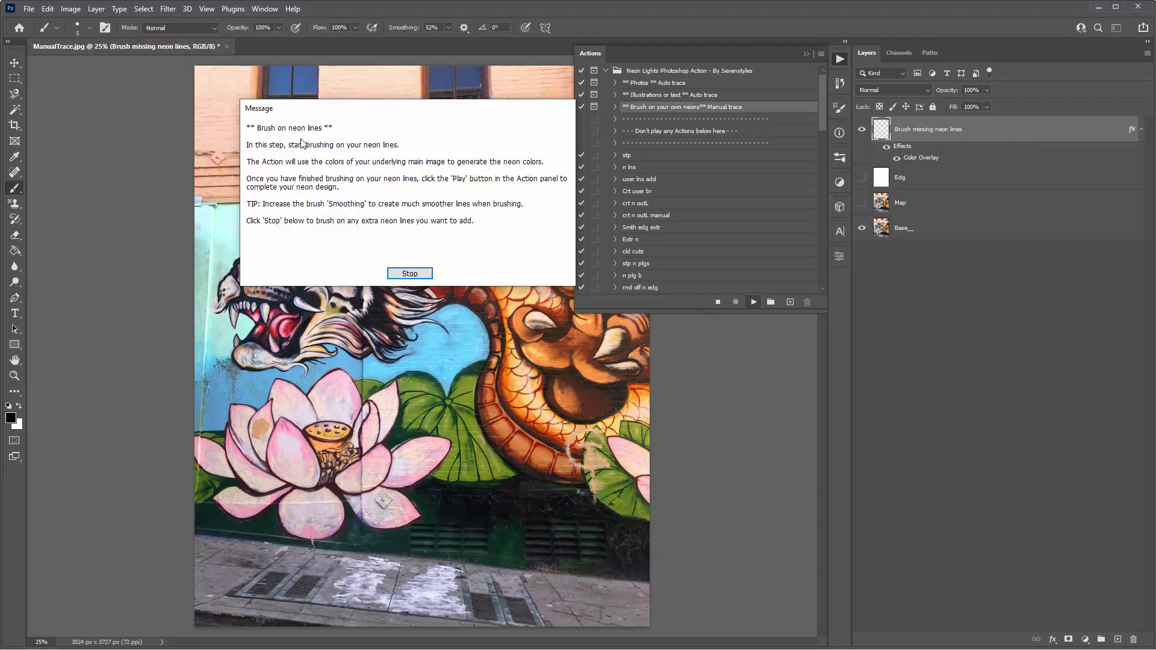
click(412, 274)
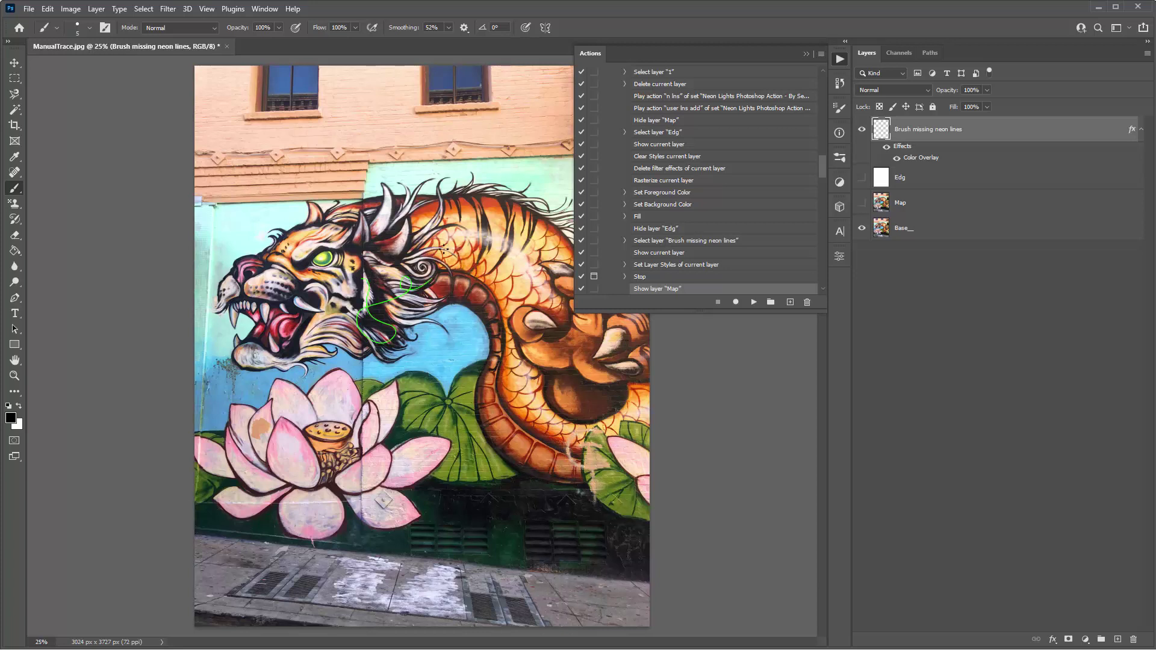
Undo the trial line on the tiger and examine the traced neon lines without the surrounding interface, restoring it after viewing
key(ctrl+z)
scroll(430, 243, up, 1)
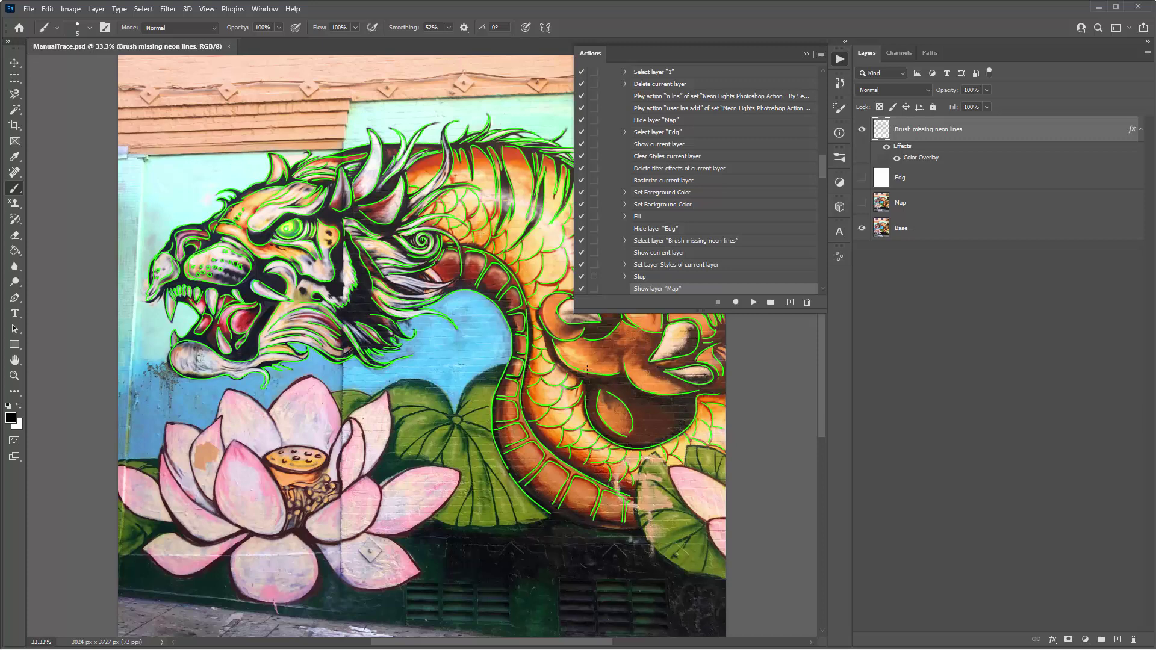
key(Tab)
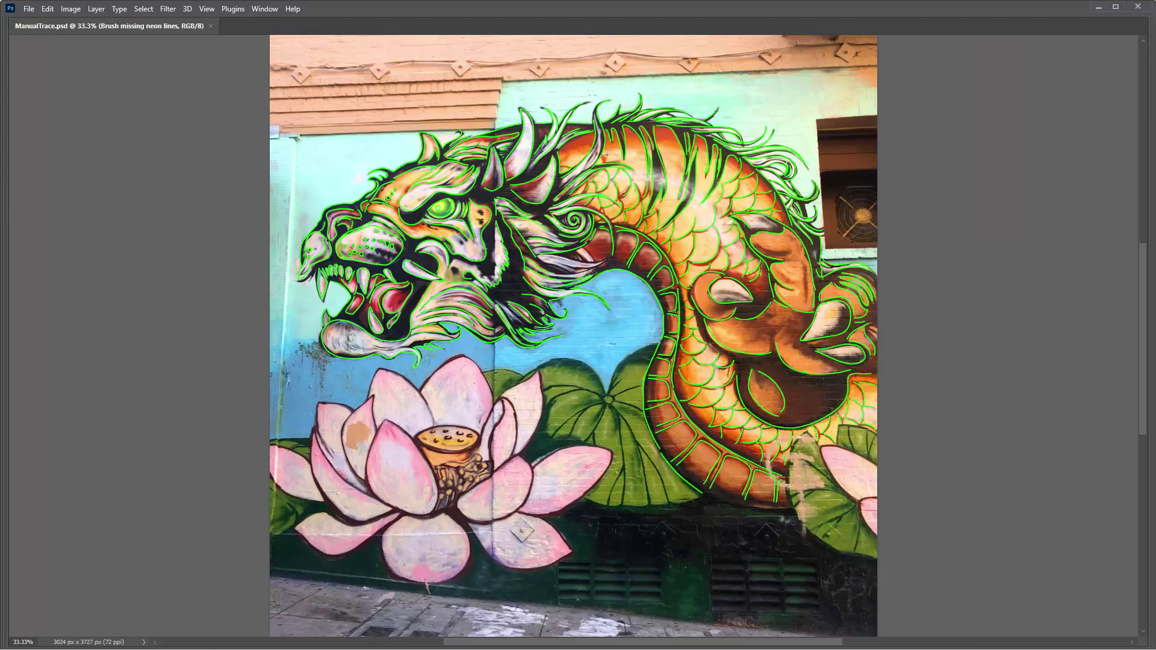
key(Tab)
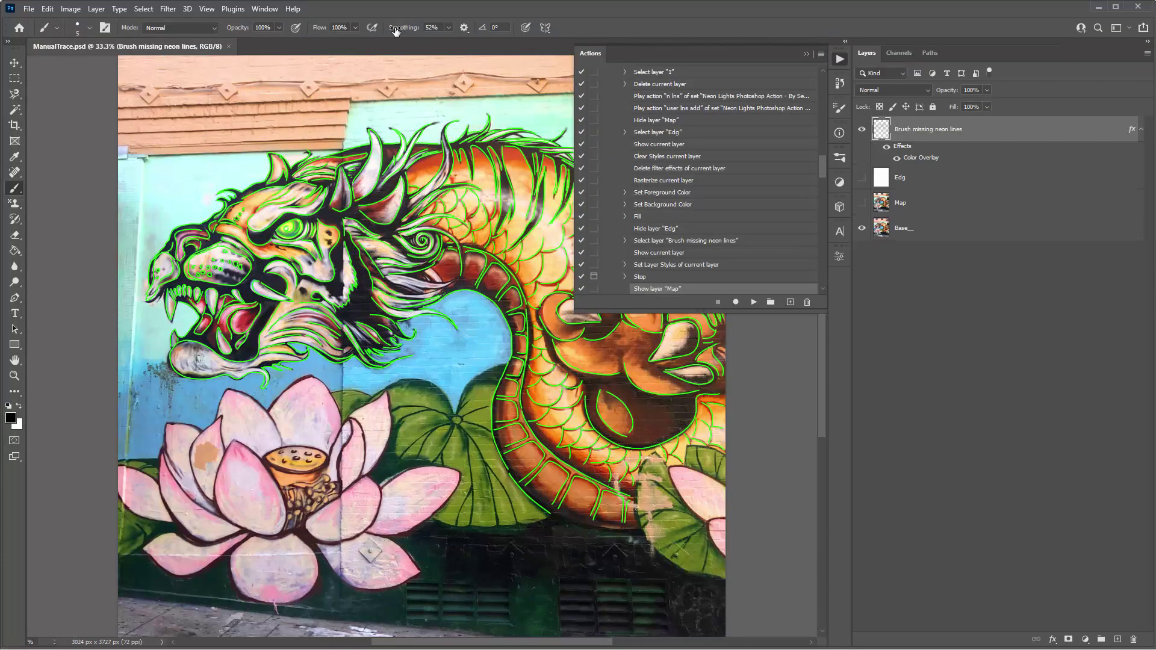
Test the brush at 0% smoothing with scribbles above the tiger's nose, and undo them
drag(396, 31, 400, 32)
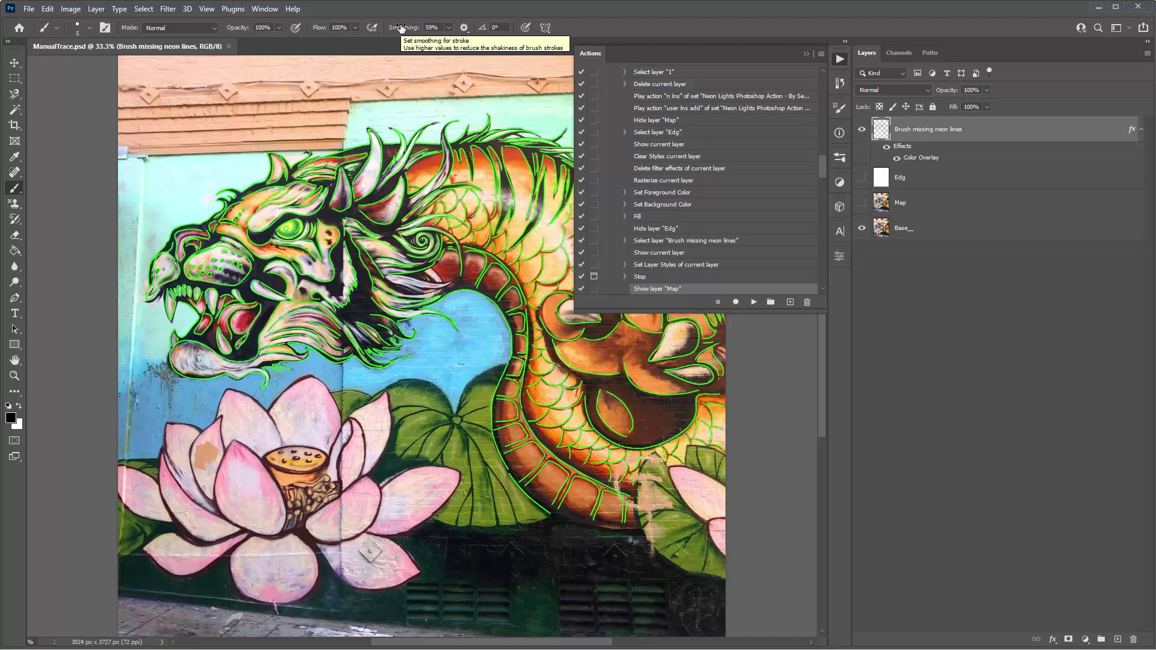
drag(407, 29, 368, 30)
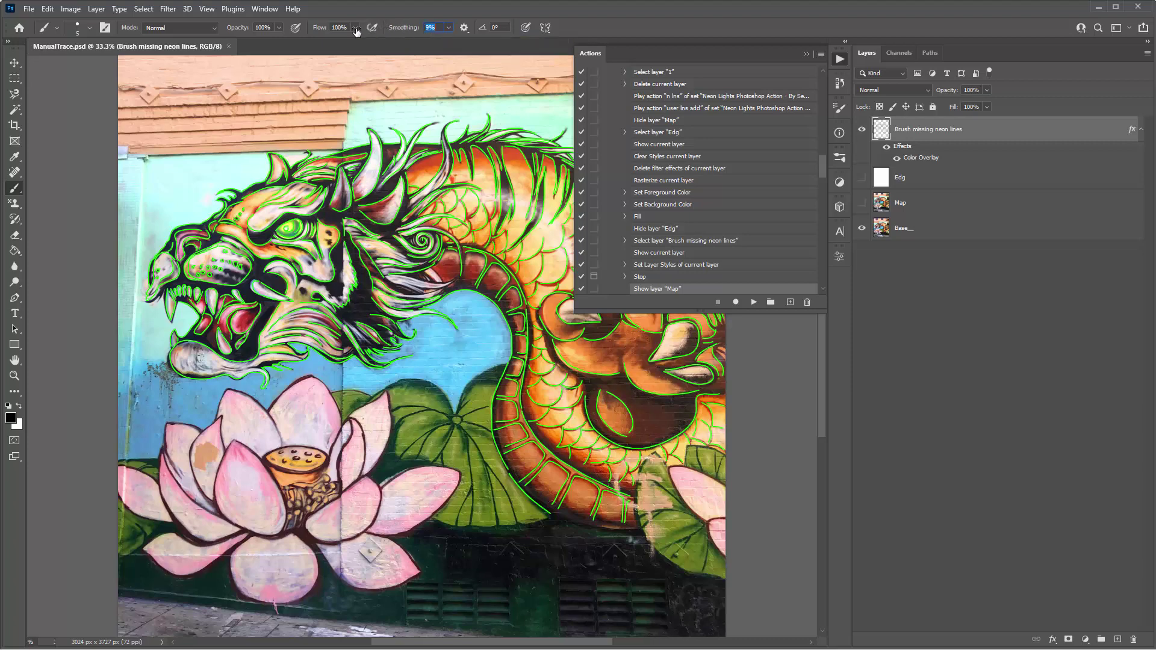
mouse_move(178, 195)
mouse_down()
mouse_move(192, 221)
mouse_move(160, 197)
mouse_move(252, 166)
mouse_move(211, 169)
mouse_up()
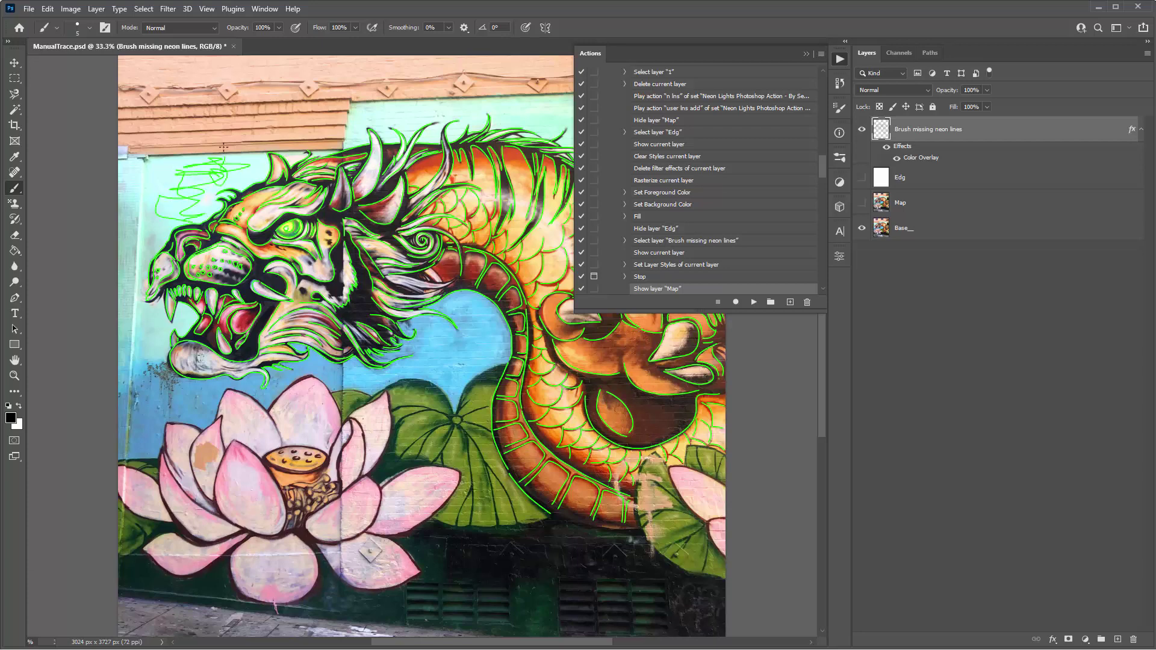
key(ctrl+z)
Test the brush at 100% smoothing with a zigzag stroke above the tiger's head, and undo it
drag(413, 31, 573, 27)
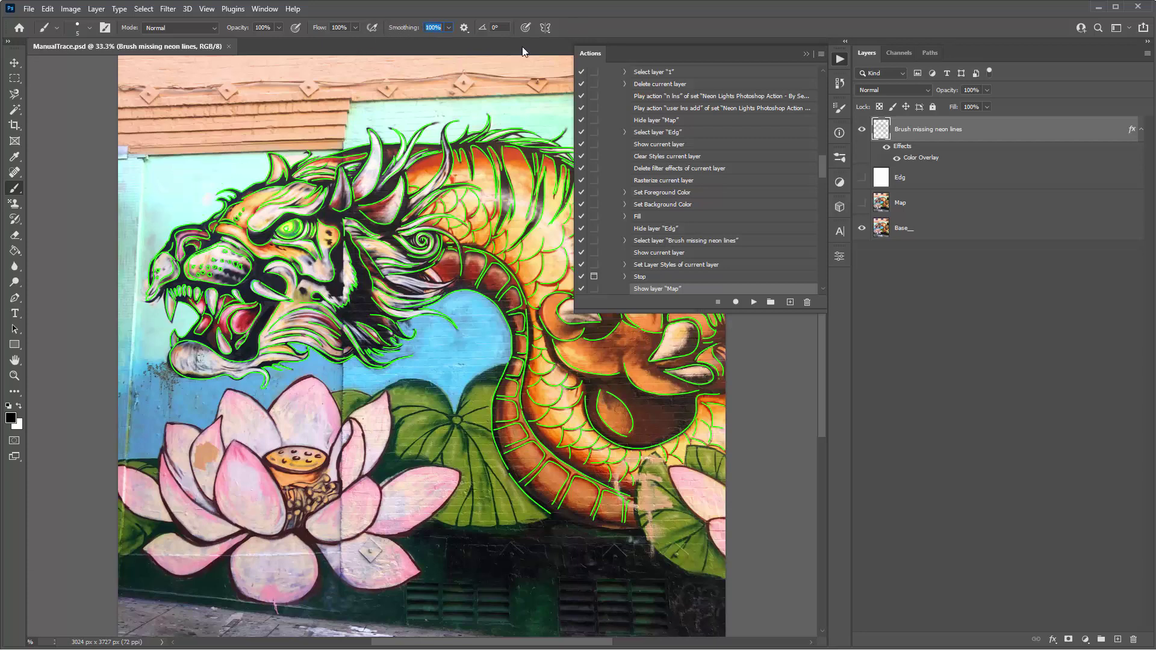
mouse_move(212, 171)
mouse_down()
mouse_move(165, 191)
mouse_move(178, 189)
mouse_move(186, 208)
mouse_move(164, 218)
mouse_up()
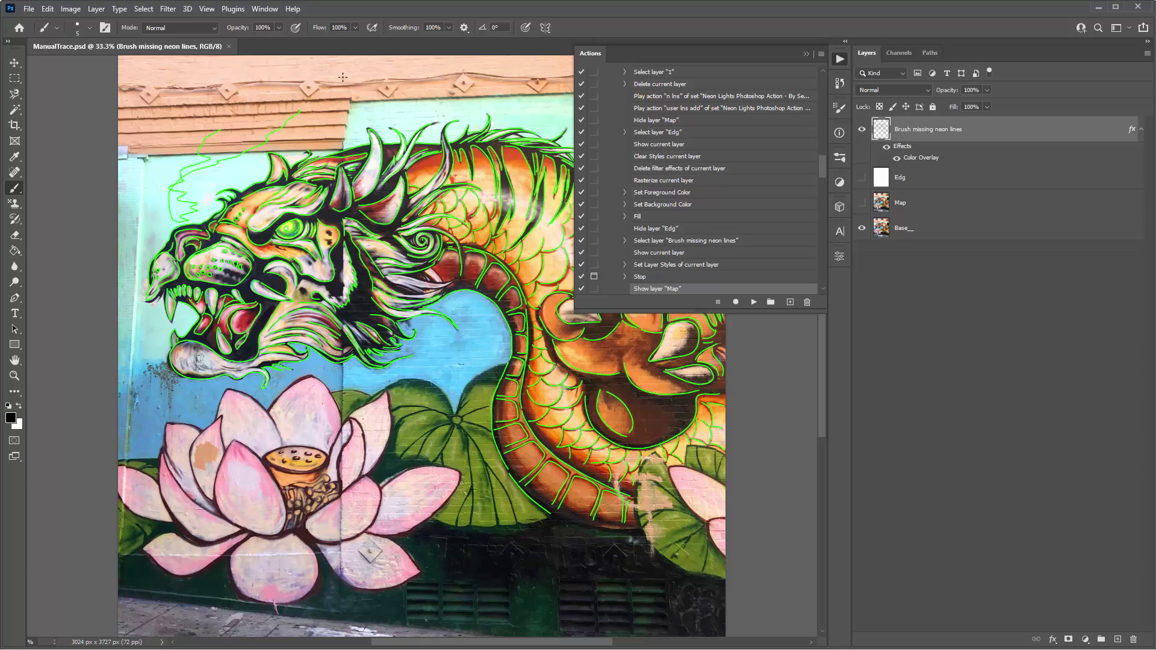
key(ctrl+z)
Set the brush smoothing to 54% and resume the manual trace action to generate the neon design from the brushed lines
drag(419, 28, 384, 29)
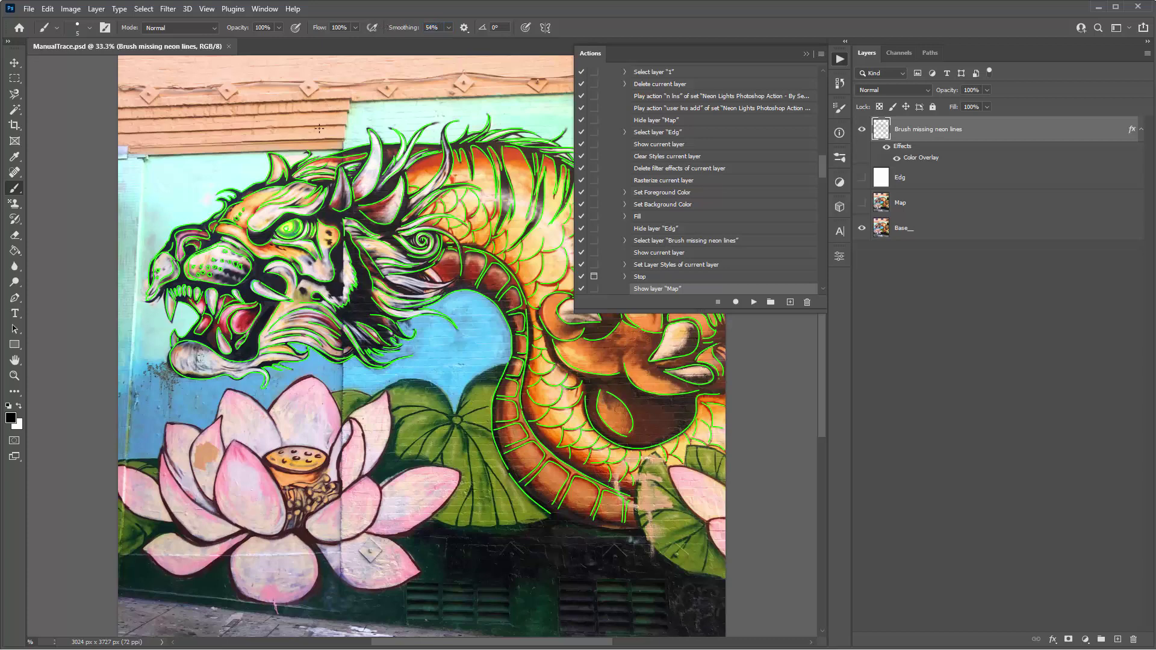
click(754, 303)
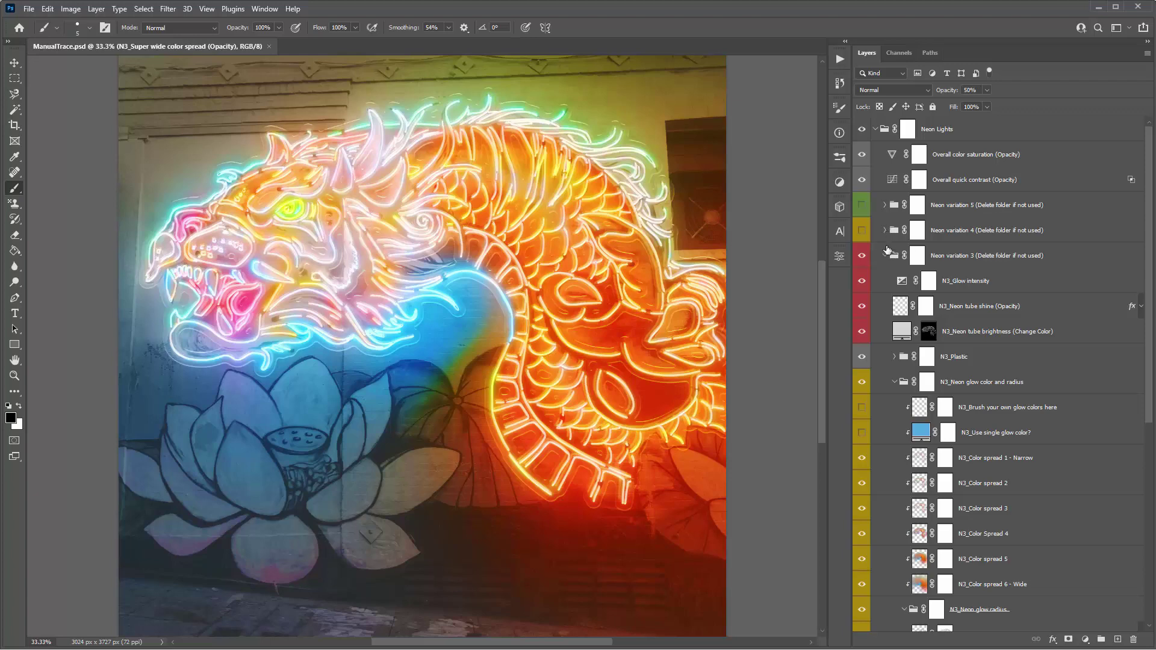
scroll(888, 253, down, 5)
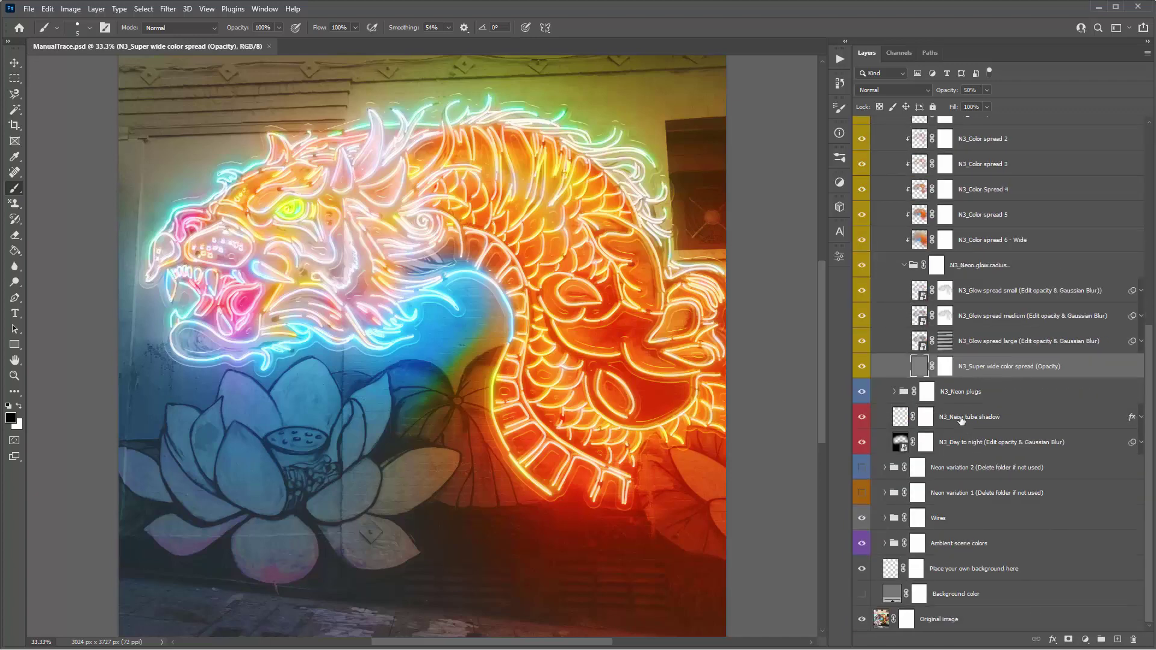
Preview the neon tiger against the plain Background color layer, hide that layer again and select the Original image layer
click(894, 599)
click(863, 595)
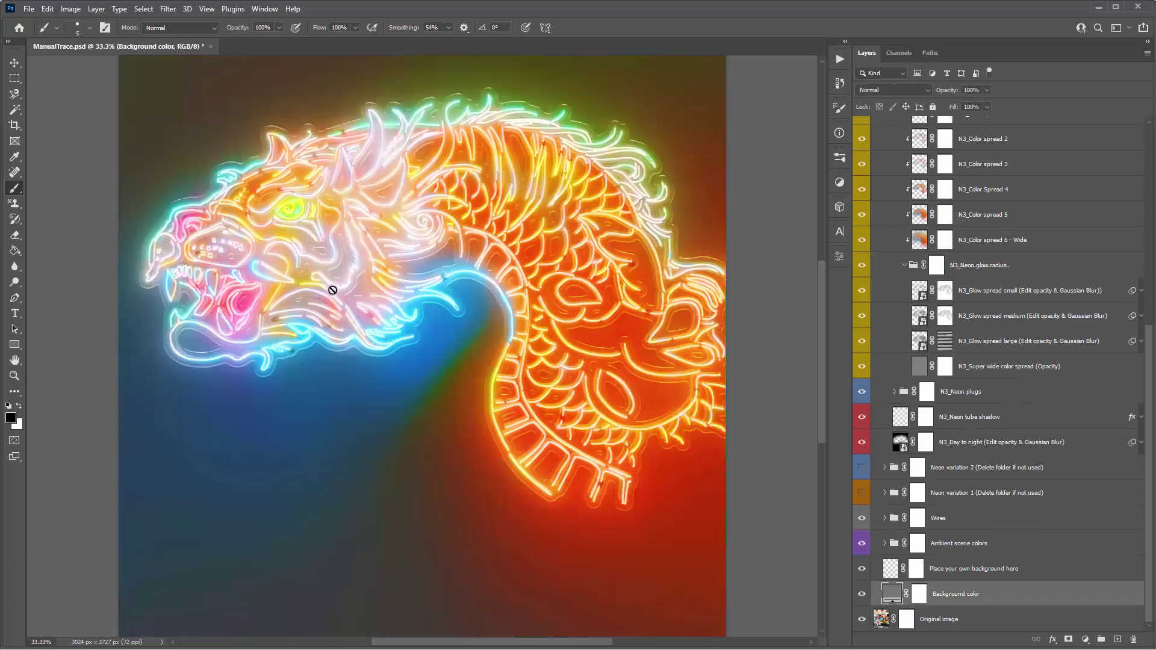
click(862, 593)
click(941, 625)
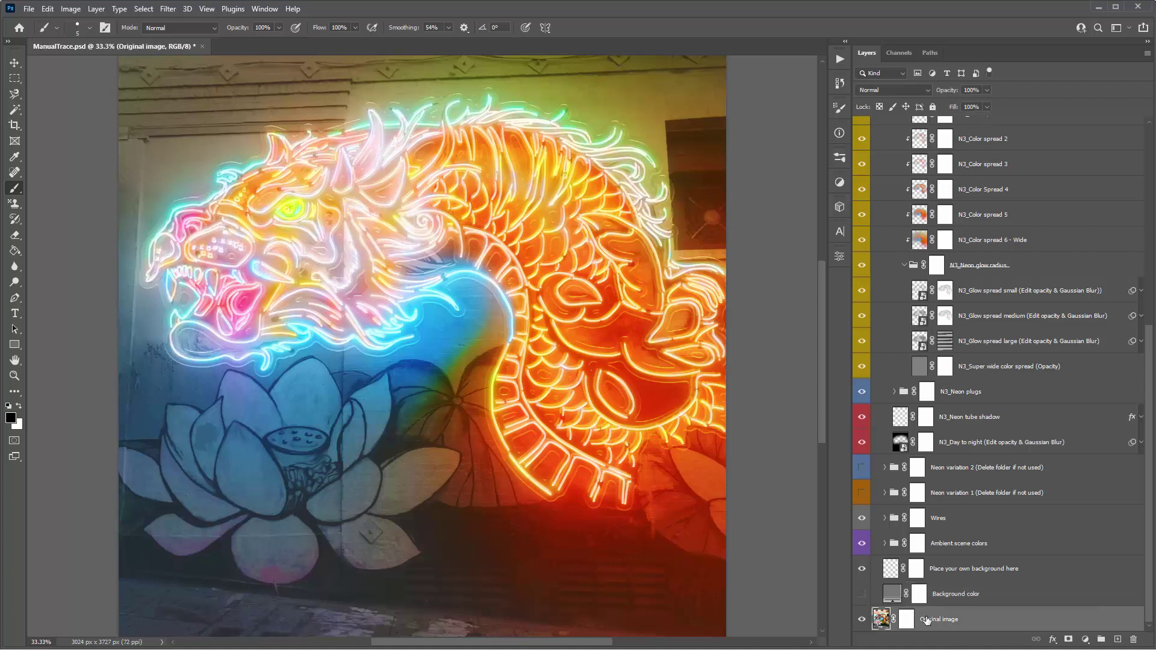
Try different opacities on the N3_Day to night layer with the Move tool active, ending at 47%
scroll(937, 512, up, 1)
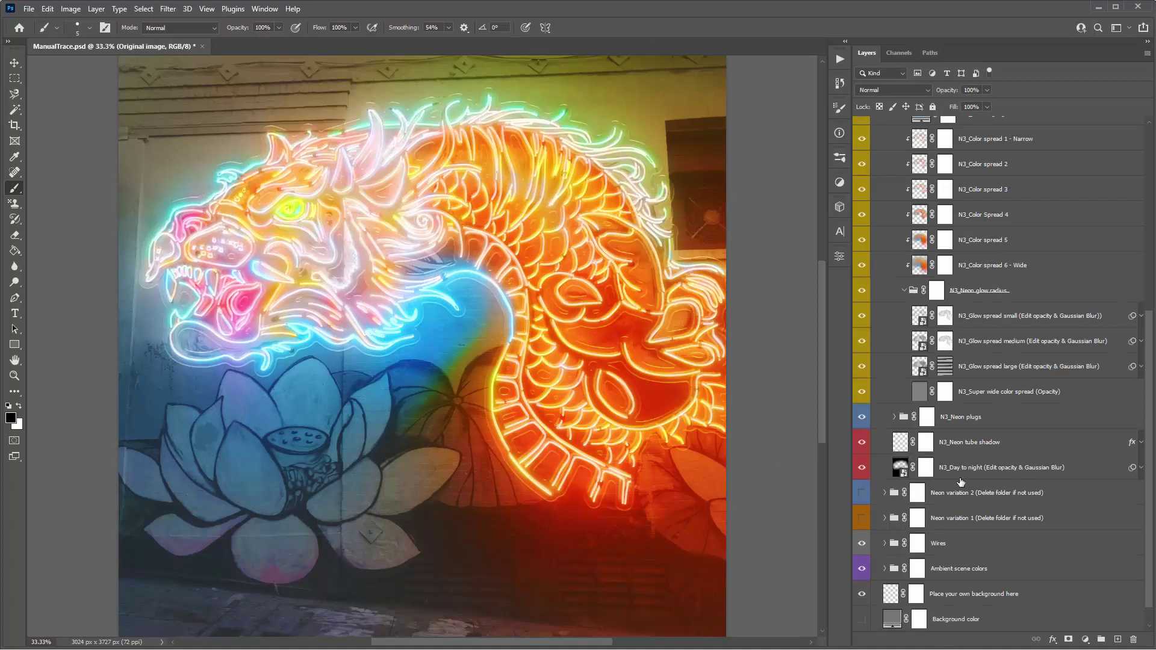
click(972, 472)
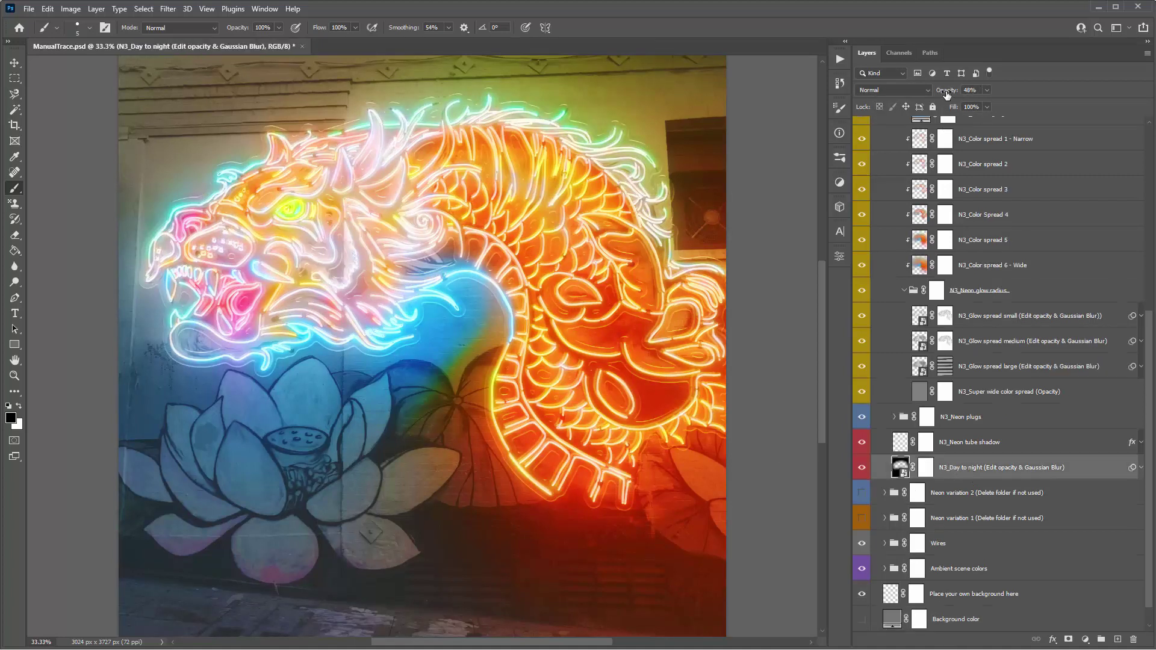
key(v)
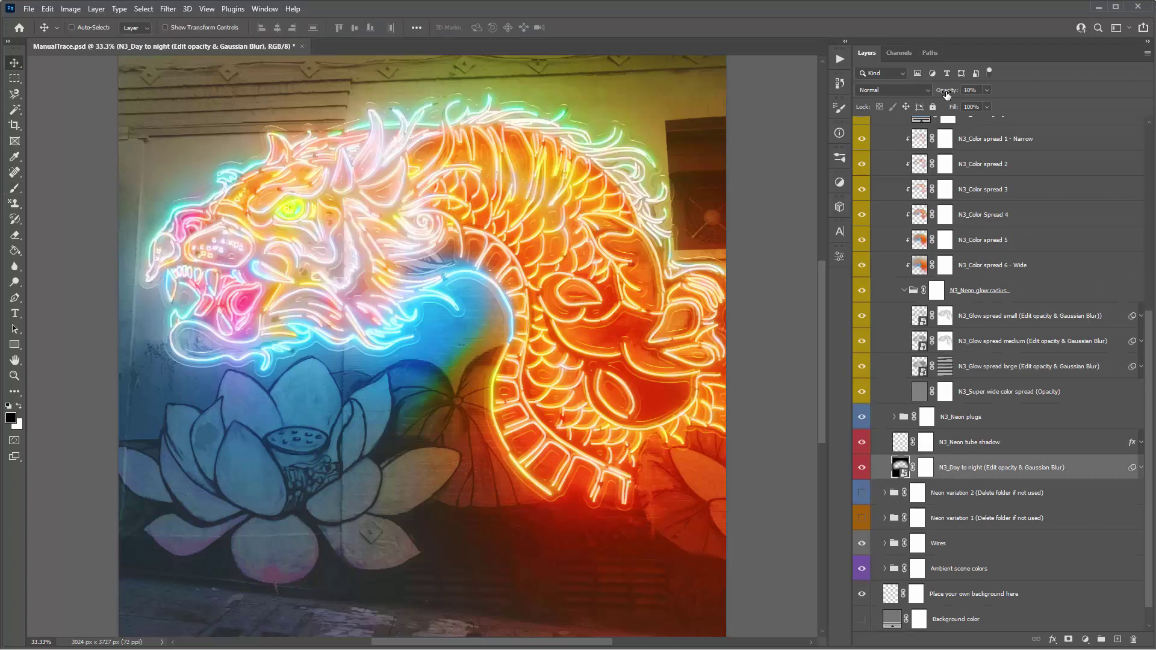
mouse_move(947, 94)
mouse_down()
mouse_move(973, 91)
mouse_move(961, 91)
mouse_up()
Set the opacity of the N3_Super wide color spread layer to 57%
click(963, 400)
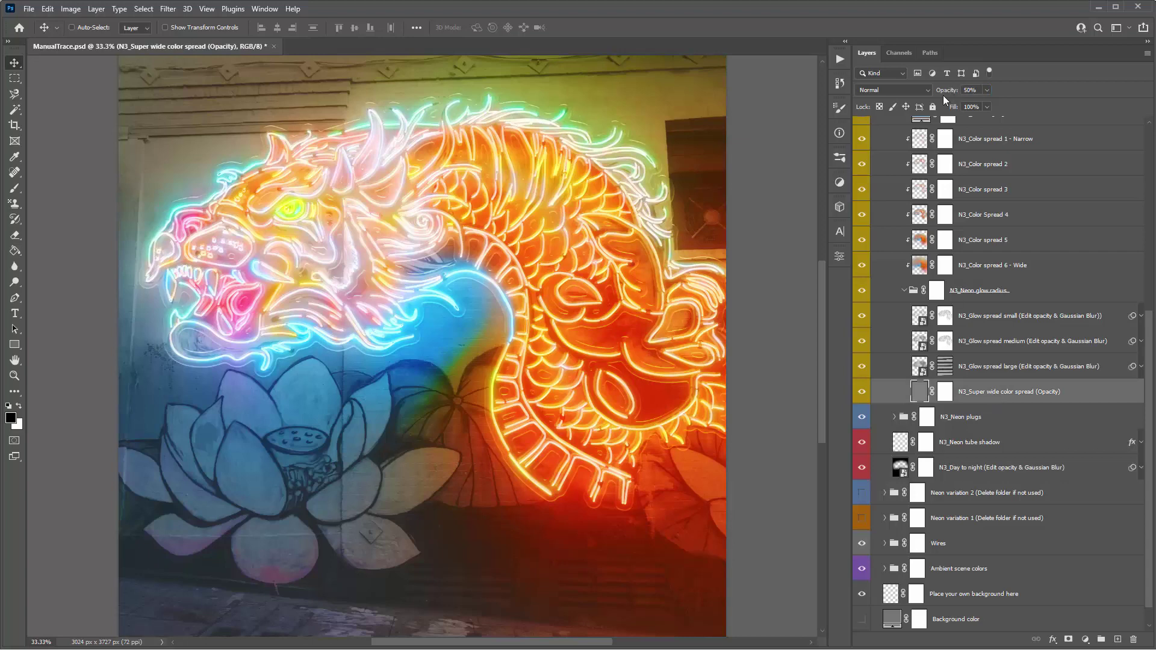
mouse_move(947, 94)
mouse_down()
mouse_move(926, 92)
mouse_move(950, 95)
mouse_up()
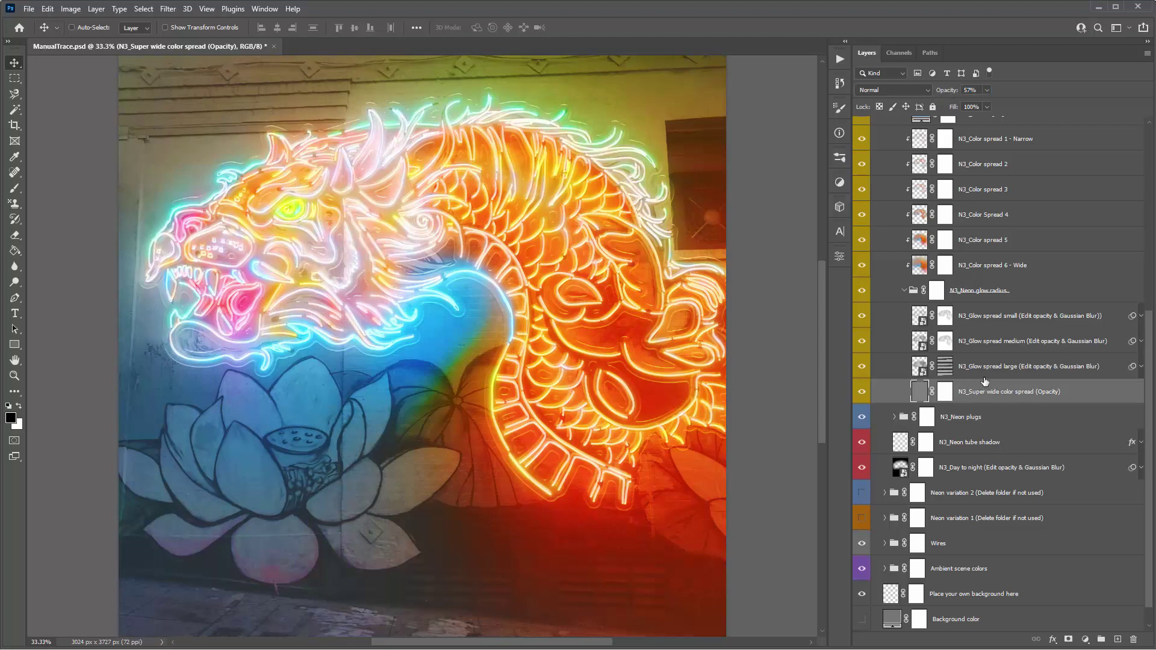
Darken the scene around the neon tiger by setting the N3_Day to night layer's opacity to 60%
click(974, 460)
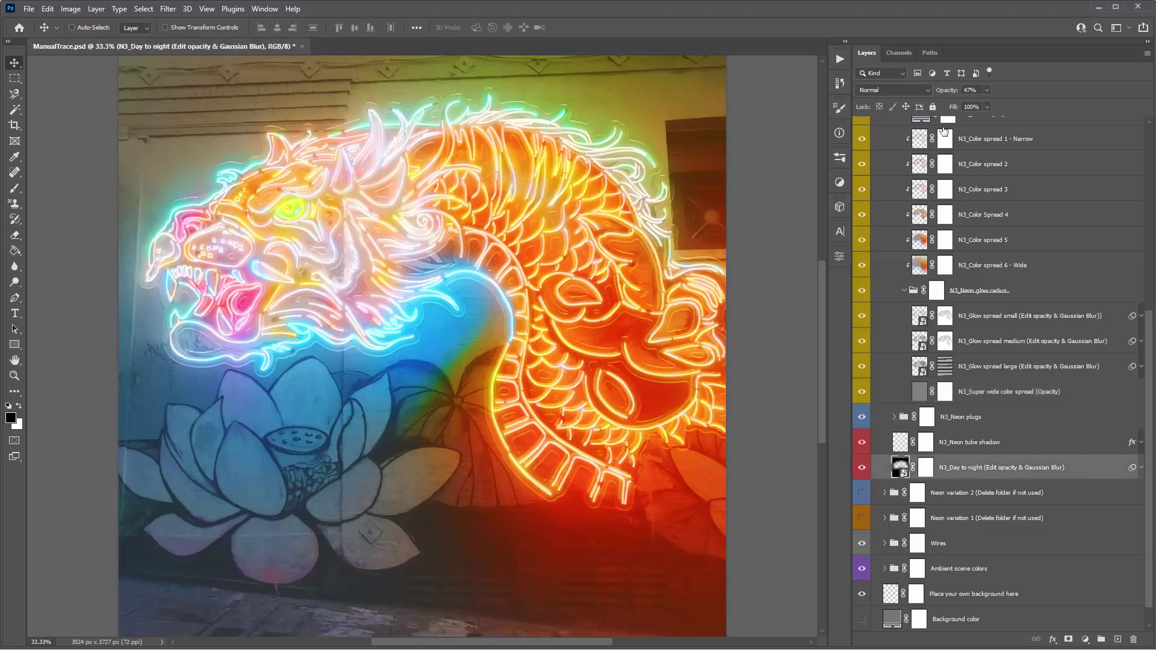
click(950, 91)
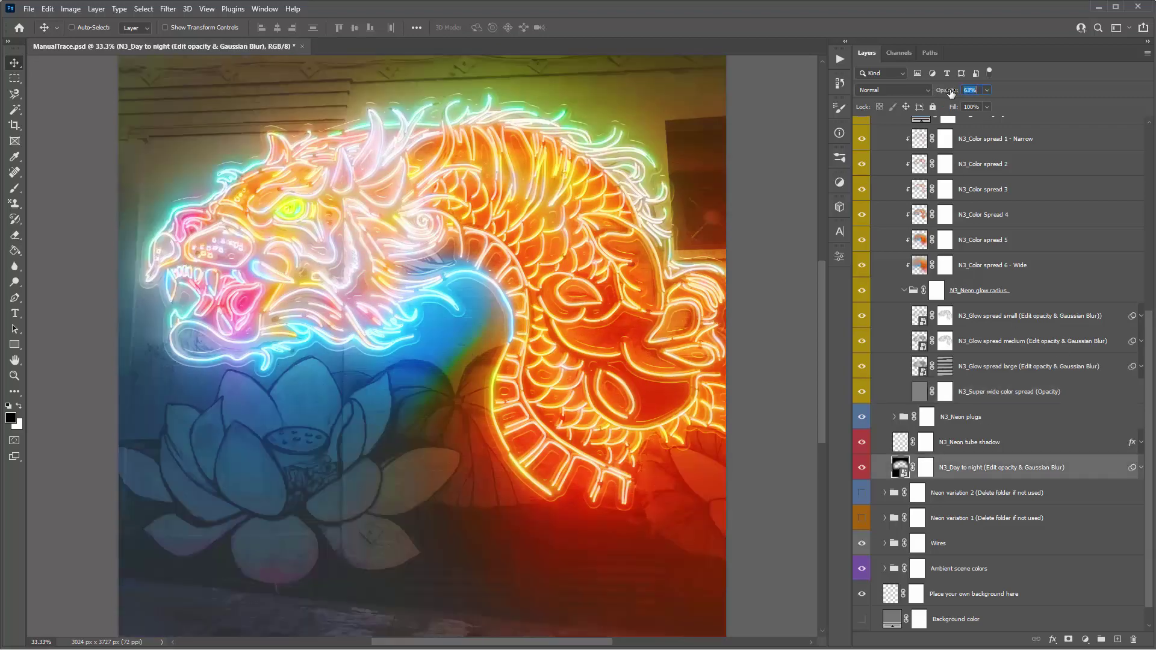
drag(952, 92, 949, 92)
click(651, 181)
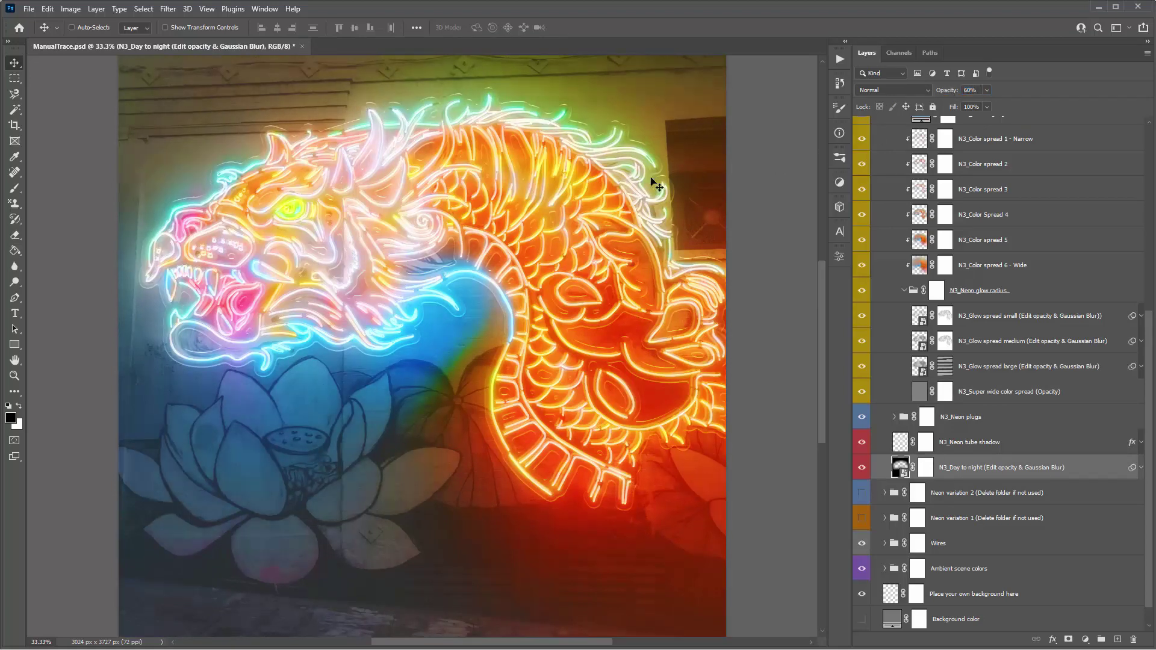